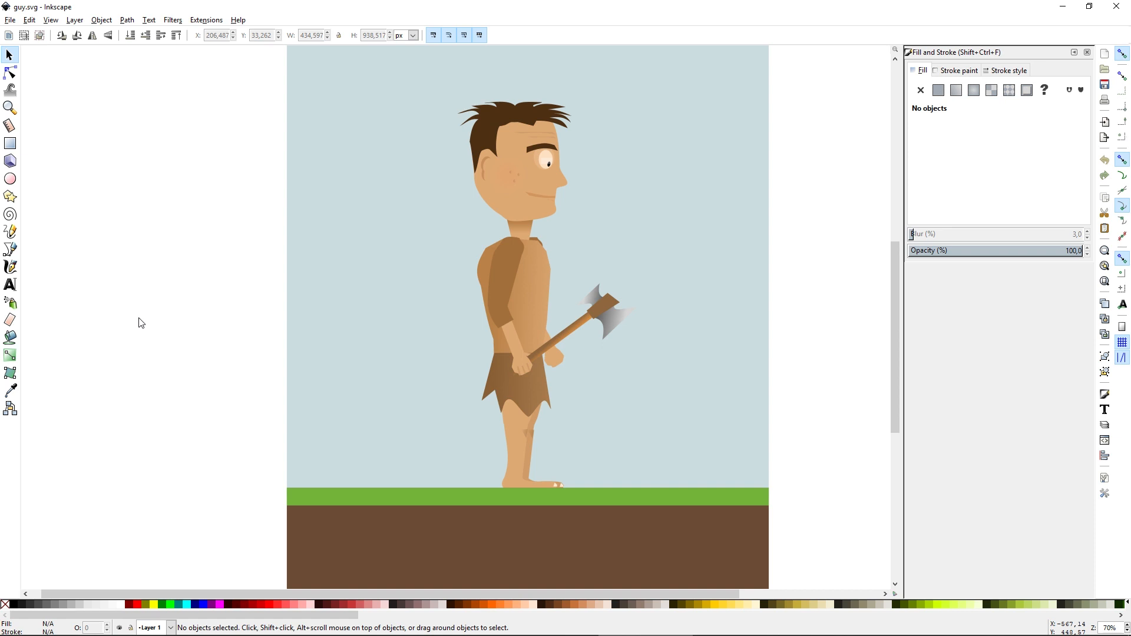
pyautogui.moveTo(850, 372); pyautogui.dragTo(837, 375, button='middle')
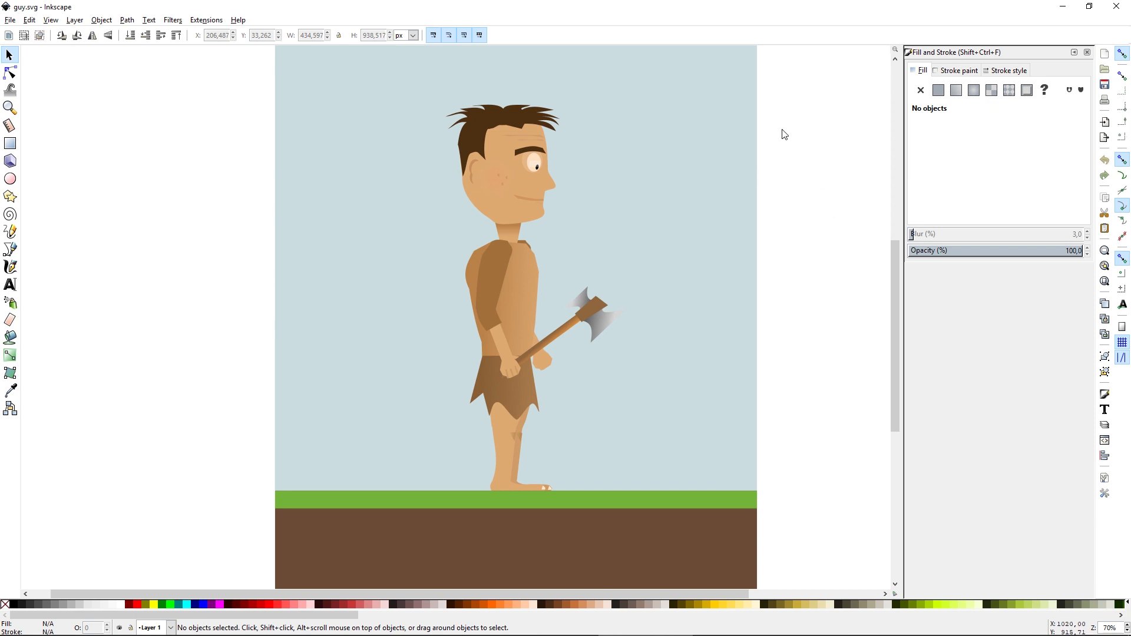
pyautogui.keyDown('ctrl'); pyautogui.scroll(3, 561, 163); pyautogui.keyUp('ctrl')
pyautogui.keyDown('ctrl'); pyautogui.scroll(-3, 505, 182); pyautogui.keyUp('ctrl')
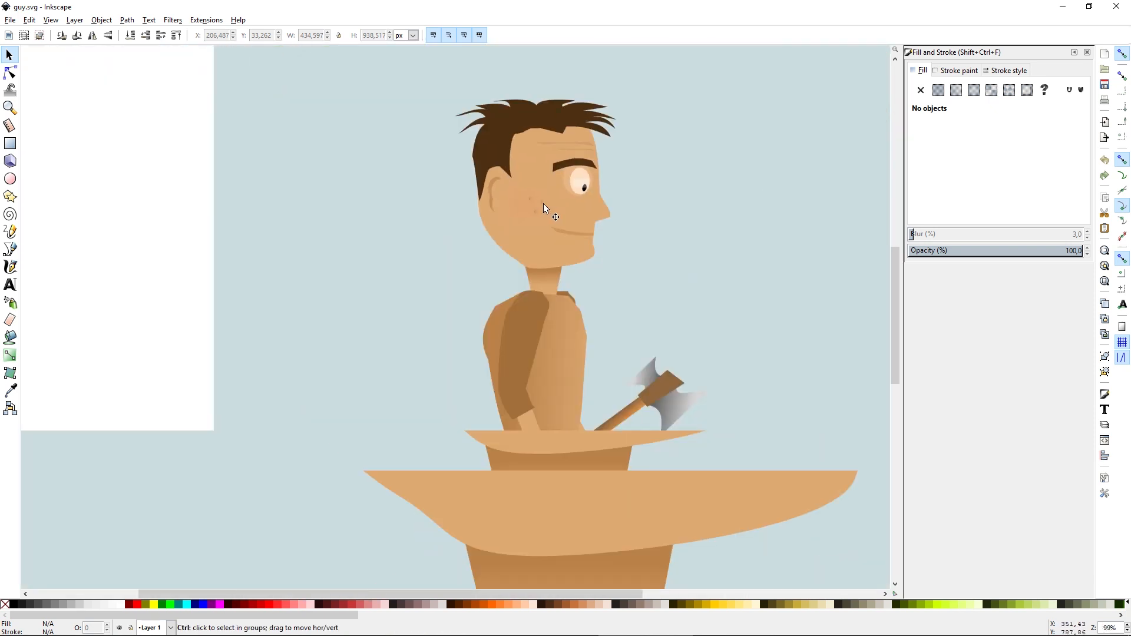
pyautogui.keyDown('ctrl'); pyautogui.scroll(2, 825, 327); pyautogui.keyUp('ctrl')
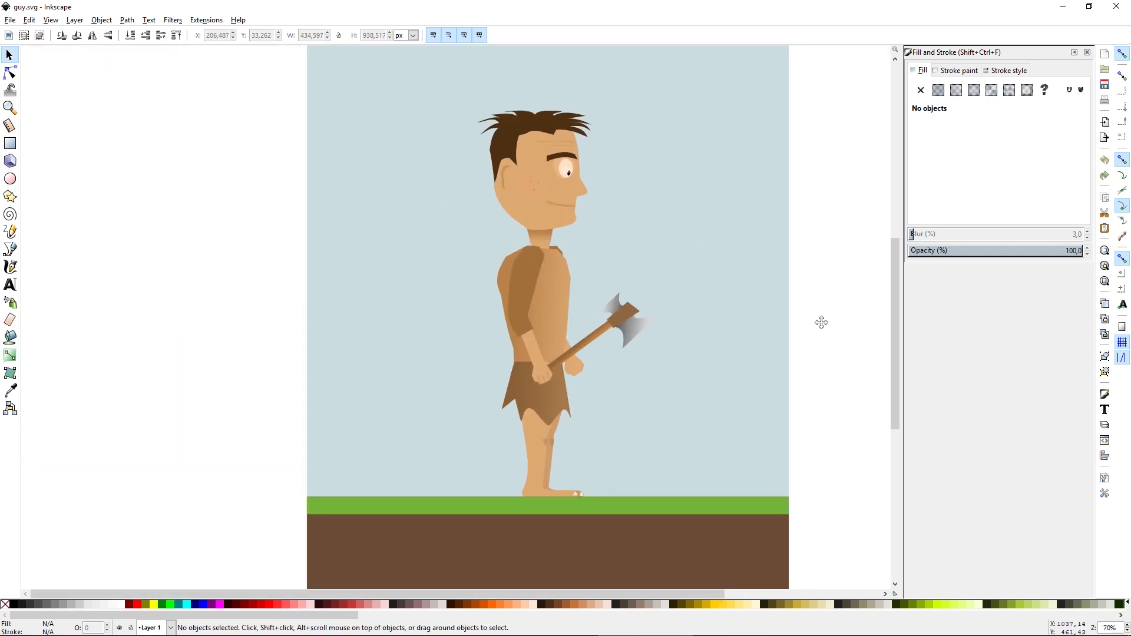
pyautogui.keyDown('ctrl'); pyautogui.scroll(-1, 538, 287); pyautogui.keyUp('ctrl')
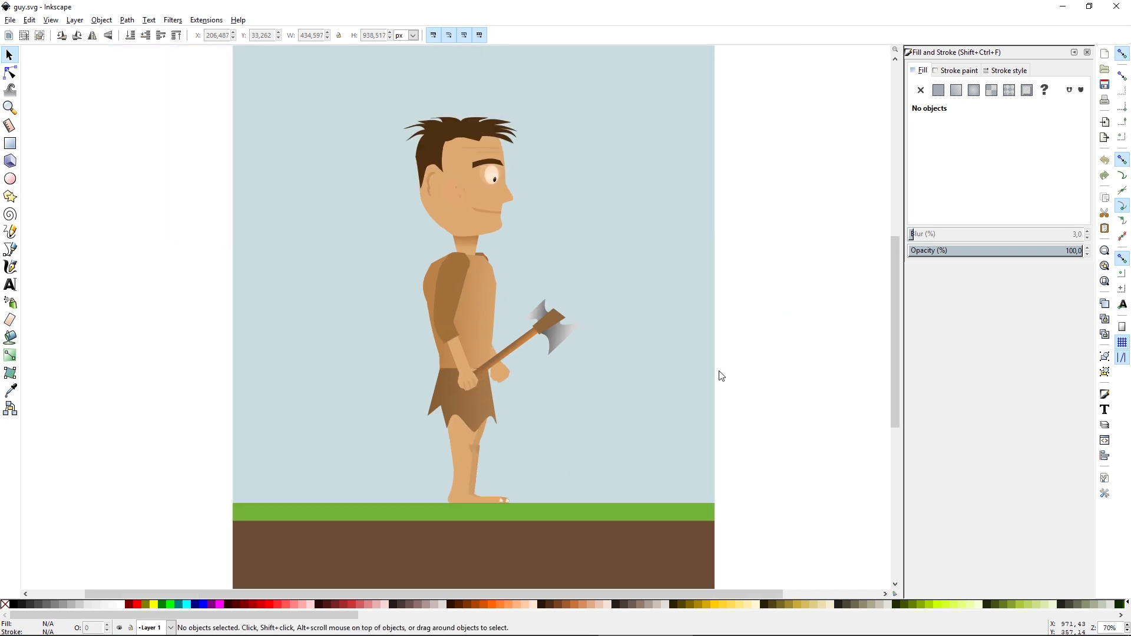
pyautogui.moveTo(711, 390); pyautogui.dragTo(743, 390, button='middle')
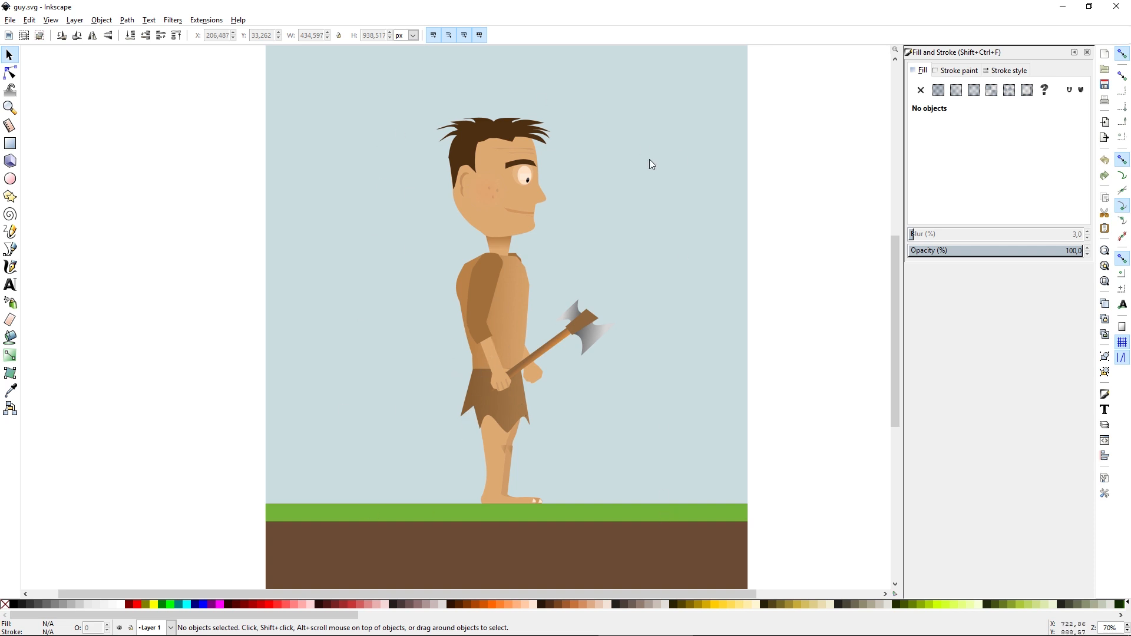
# Step: Delete the light-blue sky background and the green grass strip behind the character
pyautogui.click(673, 446)
pyautogui.moveTo(745, 413); pyautogui.dragTo(793, 384, button='middle')
pyautogui.press('Delete')
pyautogui.click(695, 481)
pyautogui.press('Delete')
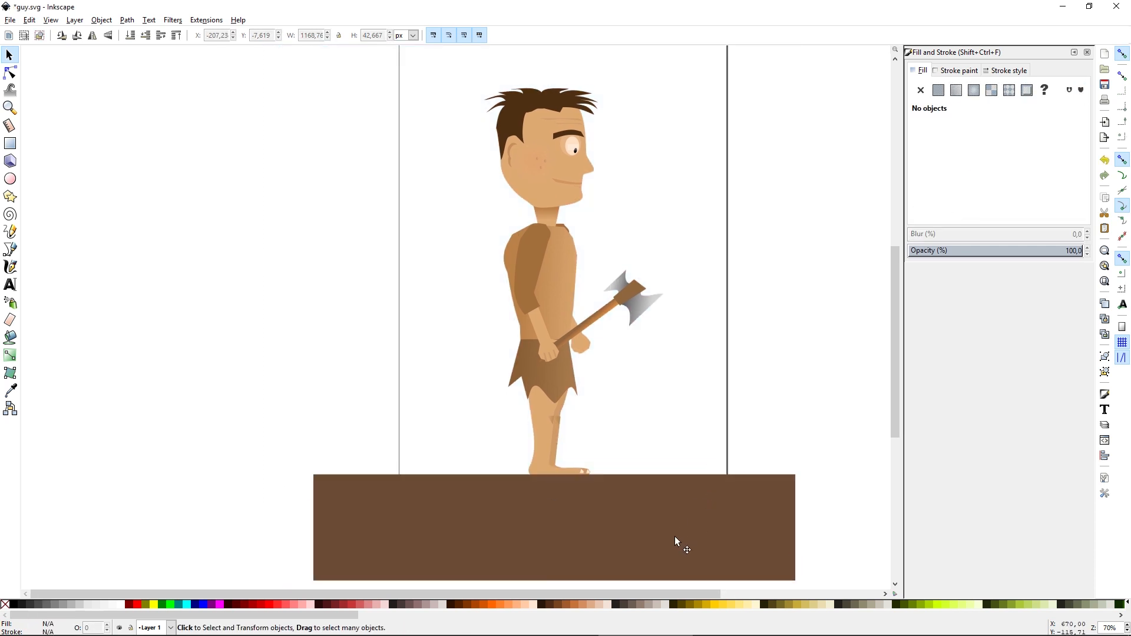
pyautogui.click(675, 537)
pyautogui.press('Delete')
pyautogui.moveTo(660, 377); pyautogui.dragTo(639, 407, button='middle')
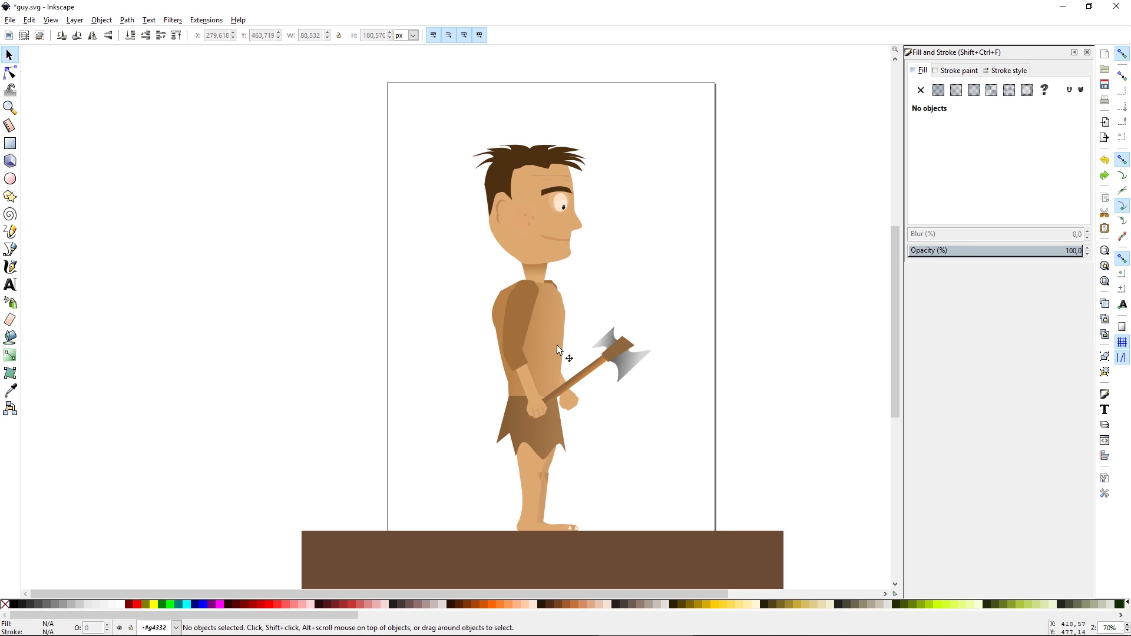
# Step: Detach the near arm's upper arm and forearm pieces from the body and place them behind the character's back
pyautogui.moveTo(522, 316); pyautogui.dragTo(428, 300)
pyautogui.moveTo(519, 361); pyautogui.dragTo(427, 361)
pyautogui.hotkey('ctrl', 'z')
pyautogui.keyDown('shift'); pyautogui.click(529, 382); pyautogui.keyUp('shift')
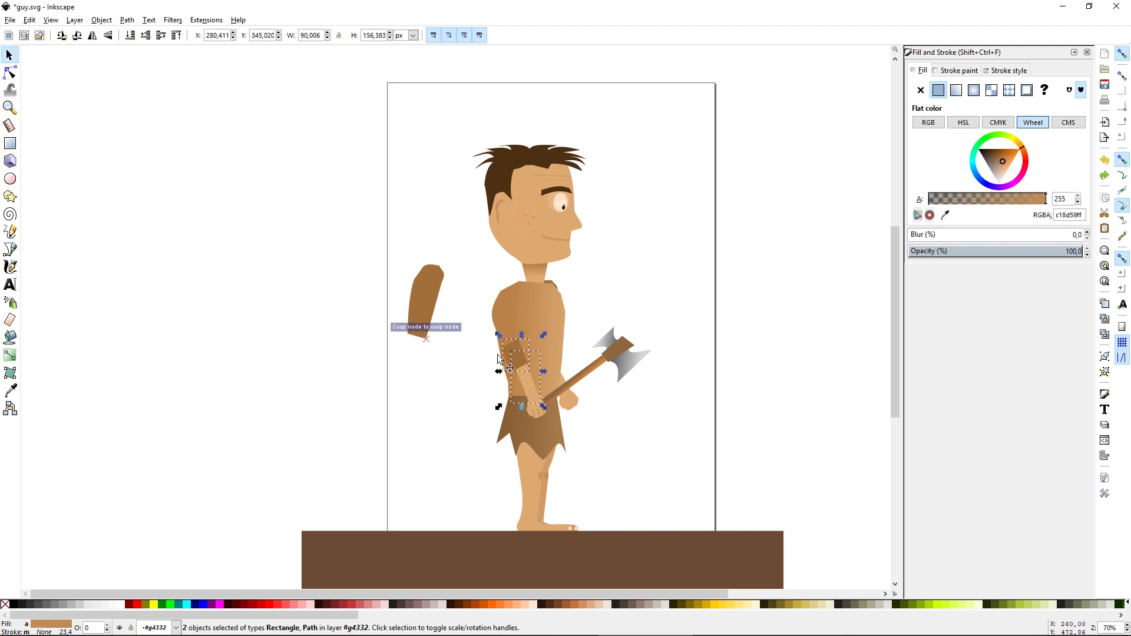
pyautogui.moveTo(527, 370); pyautogui.dragTo(429, 368)
pyautogui.moveTo(420, 288); pyautogui.dragTo(416, 260)
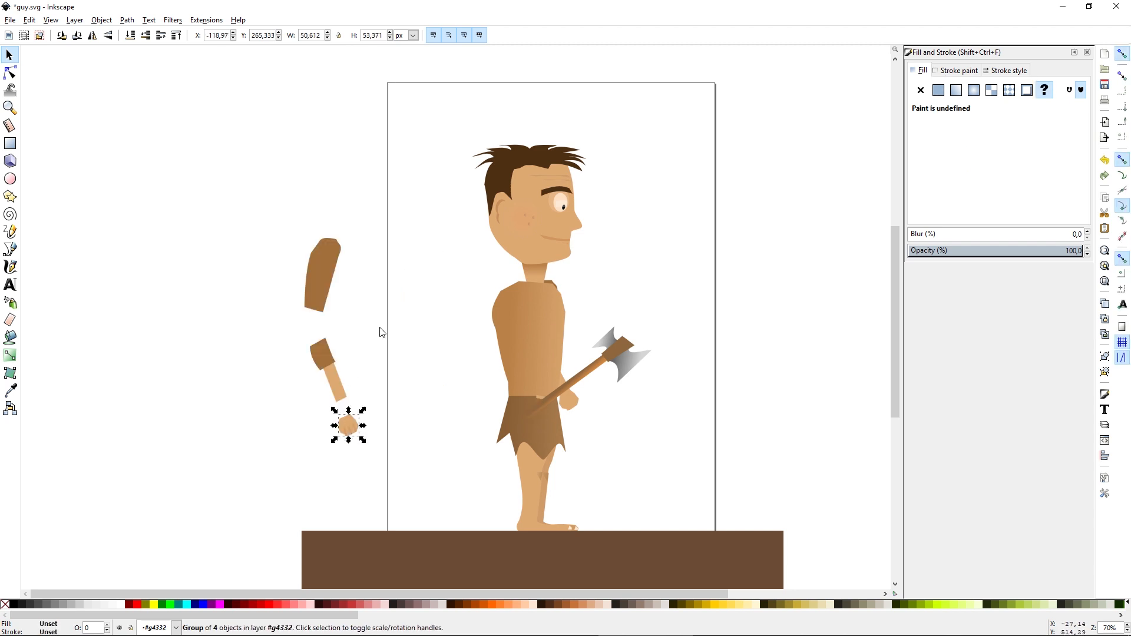
# Step: Move all the detached near-arm pieces together, placing them just inside the page's left edge
pyautogui.moveTo(403, 192); pyautogui.dragTo(224, 474)
pyautogui.moveTo(324, 353); pyautogui.dragTo(415, 339)
pyautogui.click(457, 375)
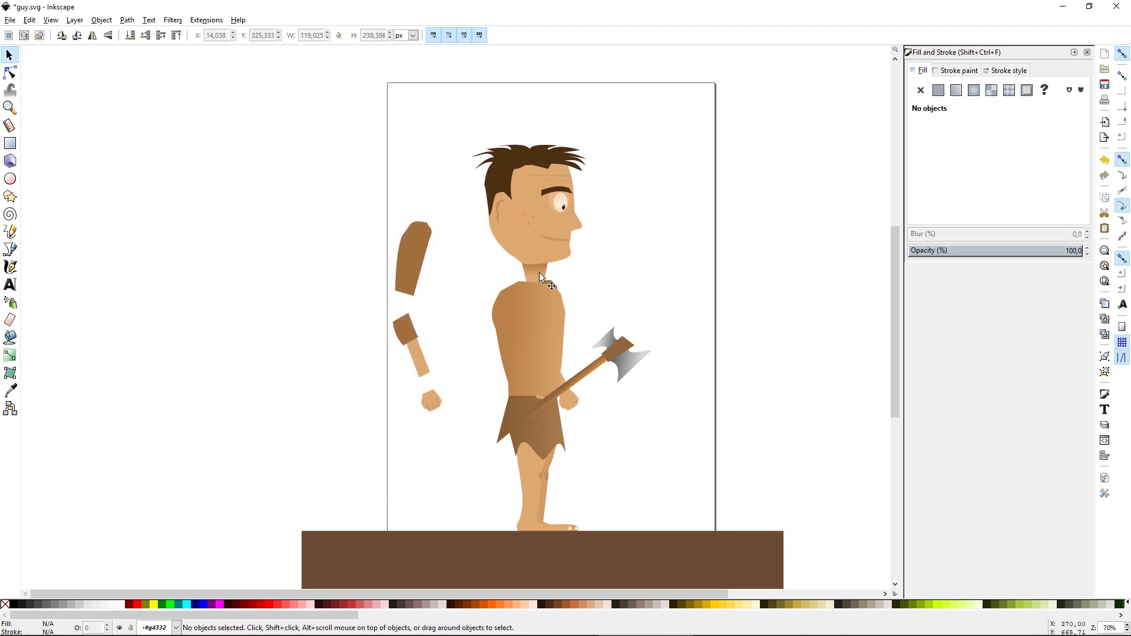
# Step: Move the far arm out in front of the body and separate its upper arm, forearm and hand with small gaps
pyautogui.moveTo(569, 405); pyautogui.dragTo(707, 391)
pyautogui.keyDown('ctrl'); pyautogui.click(691, 343); pyautogui.keyUp('ctrl')
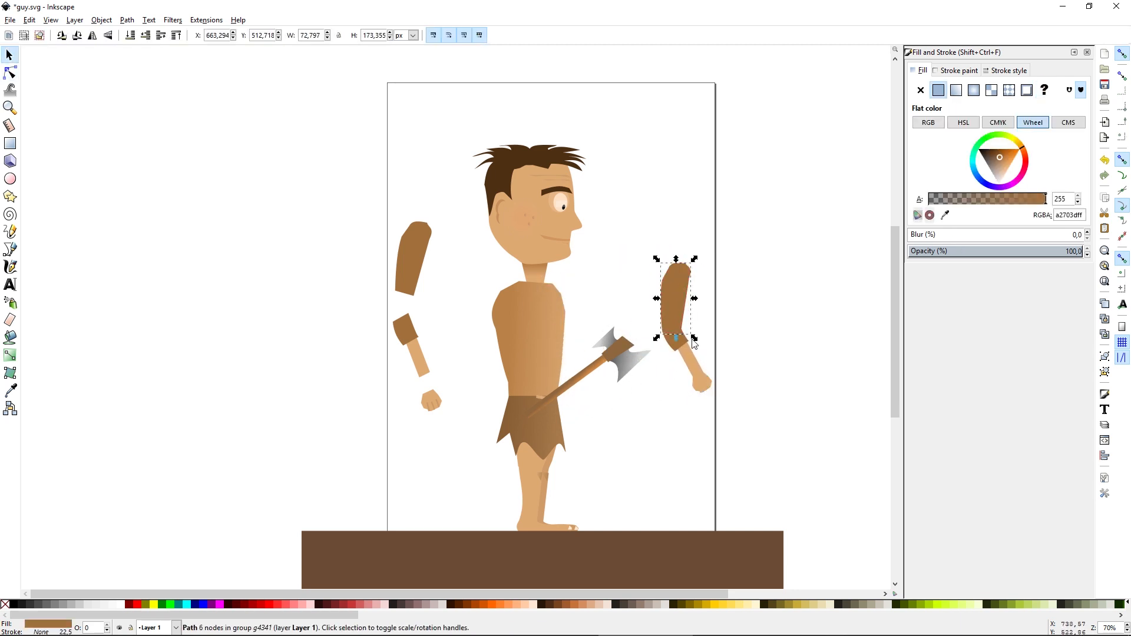
pyautogui.moveTo(673, 312); pyautogui.dragTo(666, 278)
pyautogui.keyDown('ctrl'); pyautogui.doubleClick(676, 339); pyautogui.keyUp('ctrl')
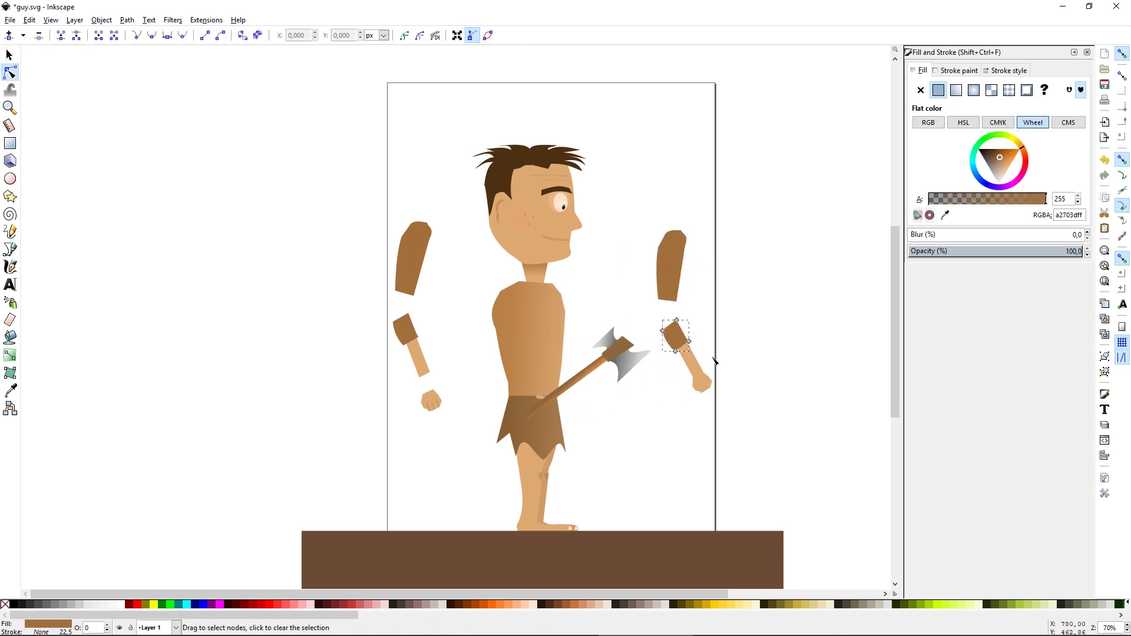
pyautogui.press('F1')
pyautogui.keyDown('ctrl'); pyautogui.keyDown('shift'); pyautogui.click(691, 361); pyautogui.keyUp('shift'); pyautogui.keyUp('ctrl')
pyautogui.moveTo(691, 362); pyautogui.dragTo(685, 351)
pyautogui.moveTo(676, 285); pyautogui.dragTo(662, 281)
pyautogui.click(586, 374)
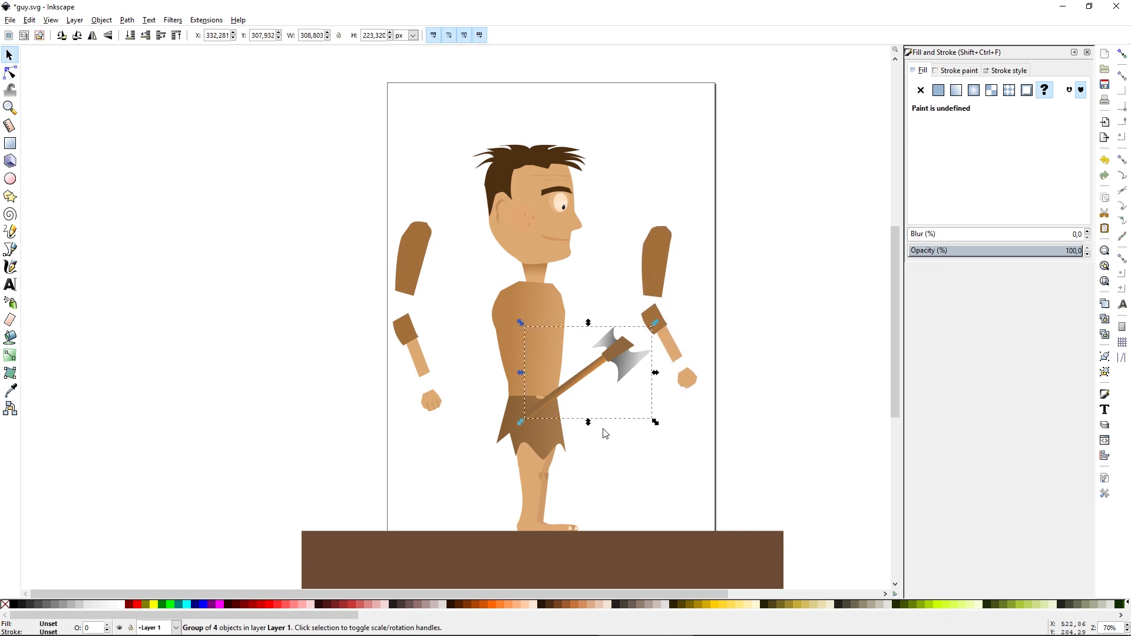
pyautogui.click(604, 429)
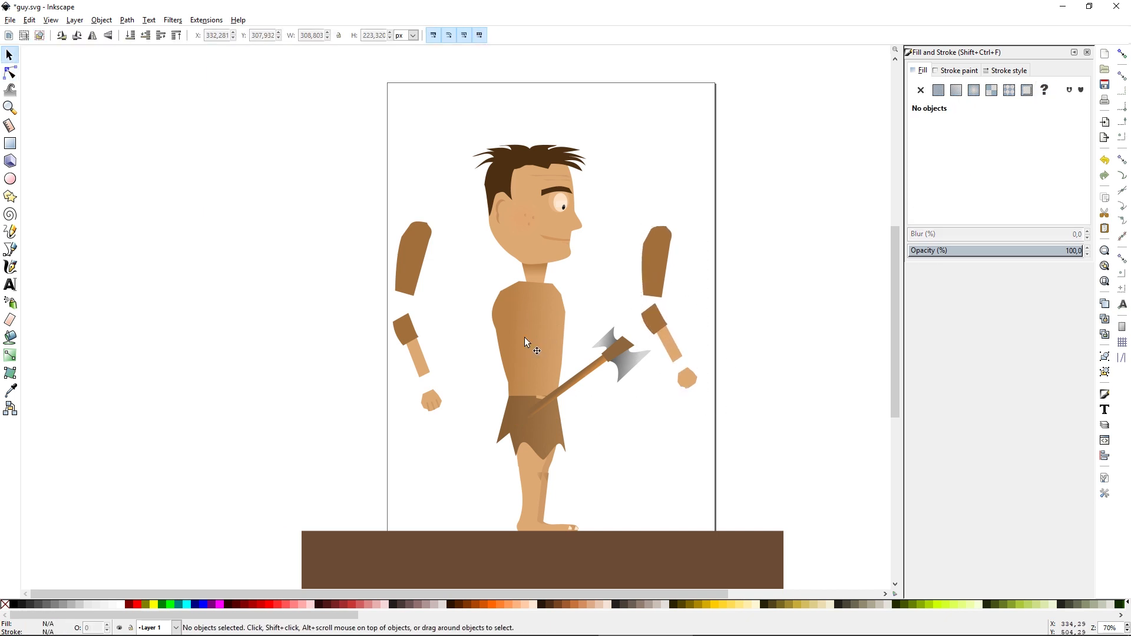
pyautogui.click(526, 341)
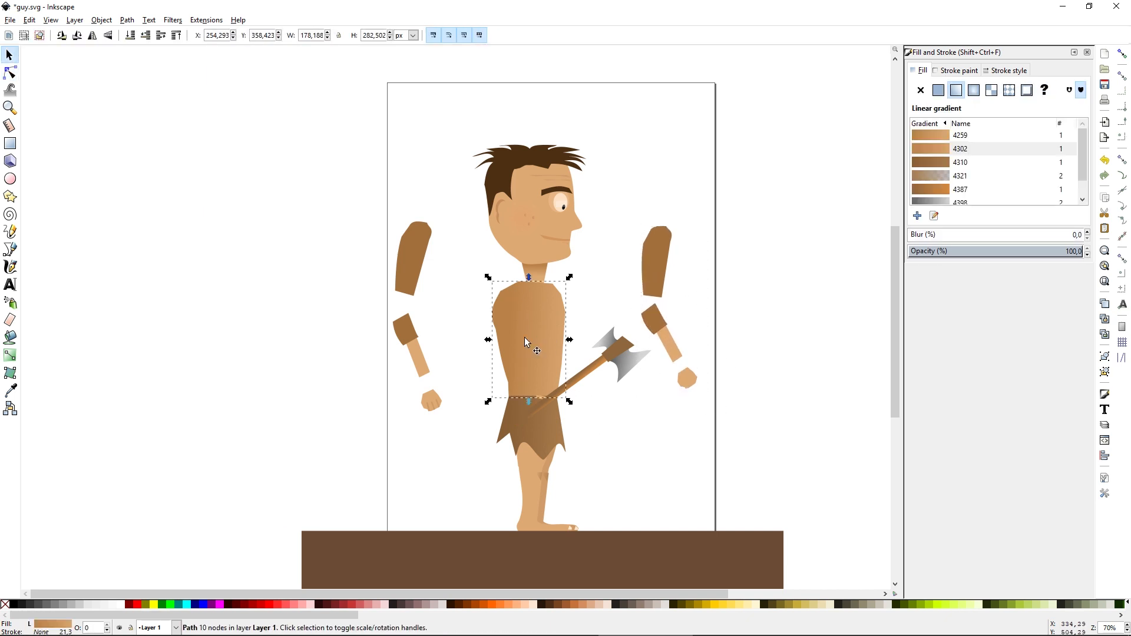
pyautogui.click(537, 275)
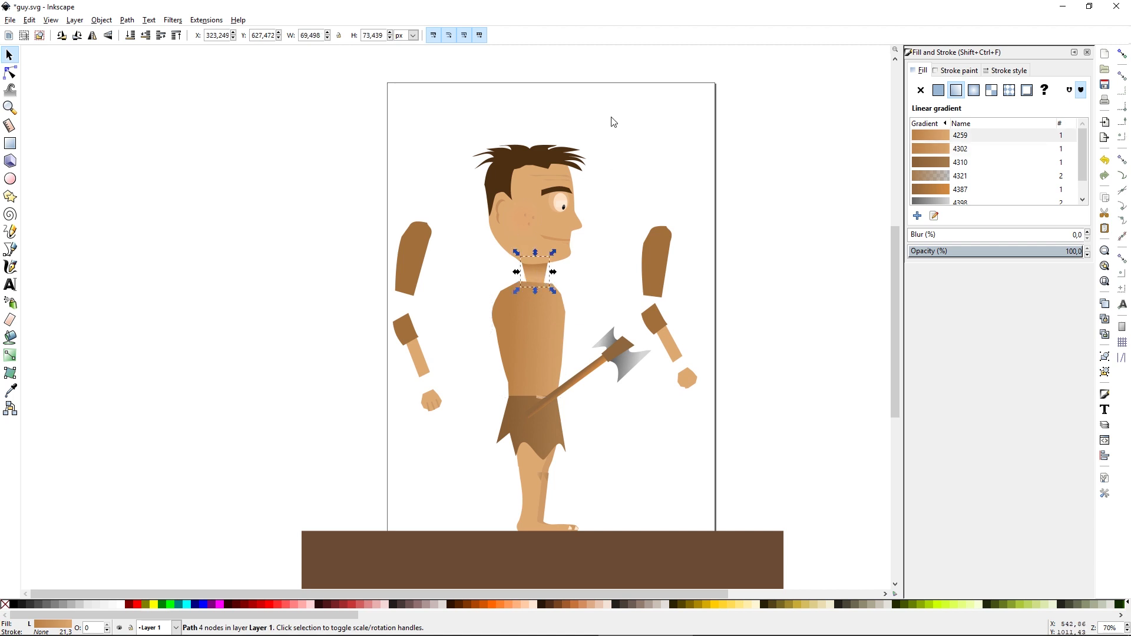
# Step: Group all the head objects and move the head straight up, clear of the neck
pyautogui.moveTo(626, 84)
pyautogui.mouseDown()
pyautogui.moveTo(457, 247)
pyautogui.moveTo(443, 285)
pyautogui.mouseUp()
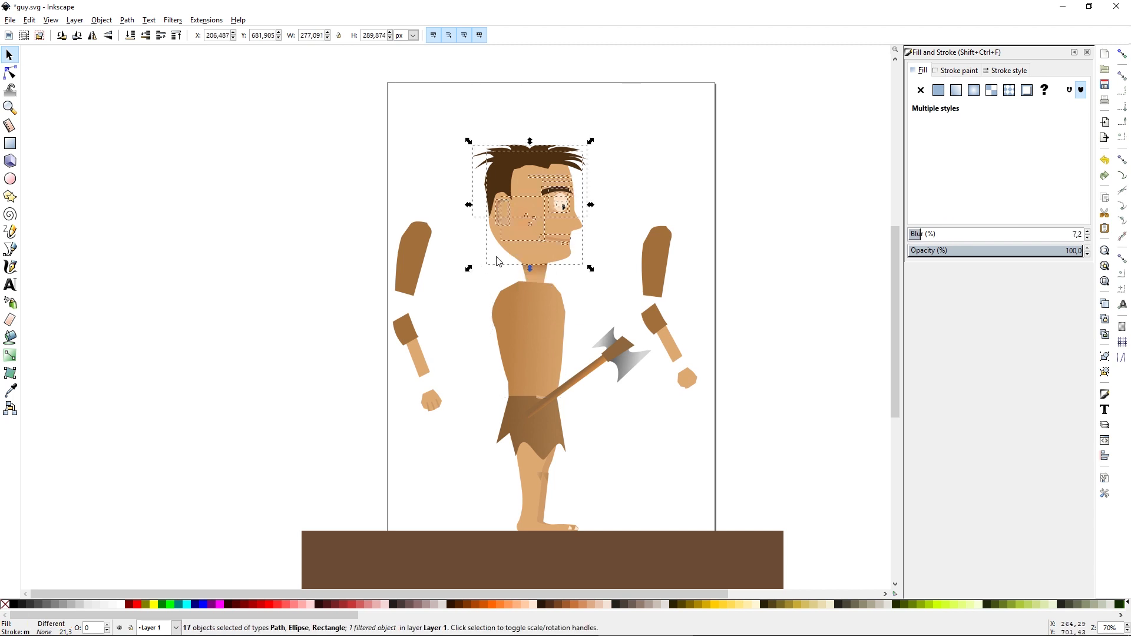
pyautogui.hotkey('ctrl', 'g')
pyautogui.moveTo(537, 242); pyautogui.dragTo(527, 192)
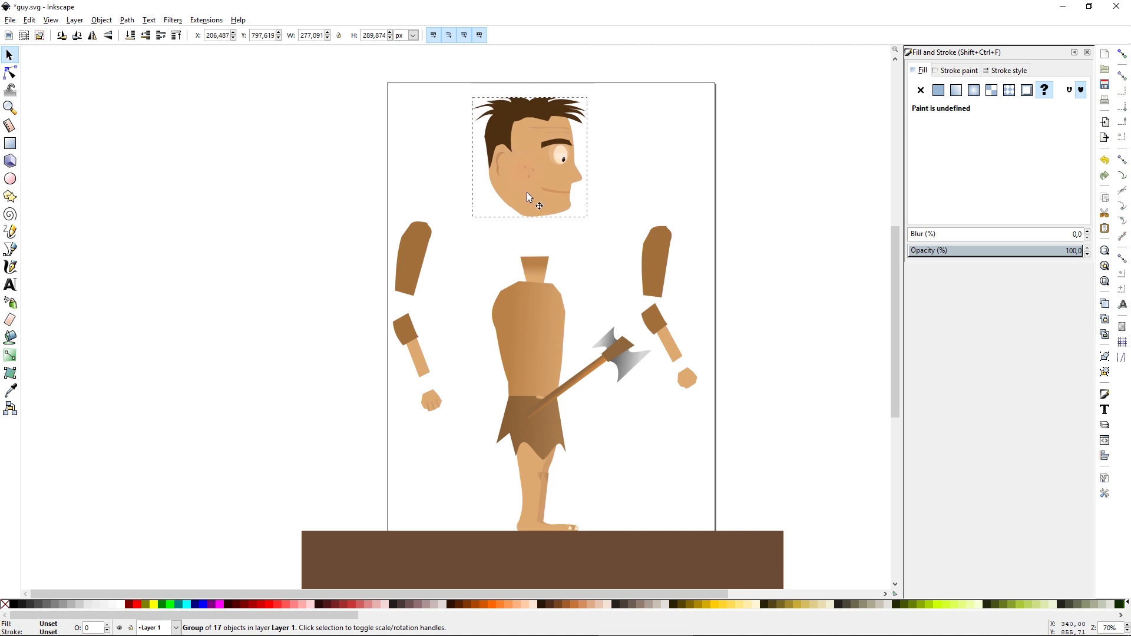
# Step: Move the neck and the torso upward, leaving gaps between the neck, torso and loincloth
pyautogui.click(648, 252)
pyautogui.click(543, 248)
pyautogui.moveTo(542, 247); pyautogui.dragTo(542, 246)
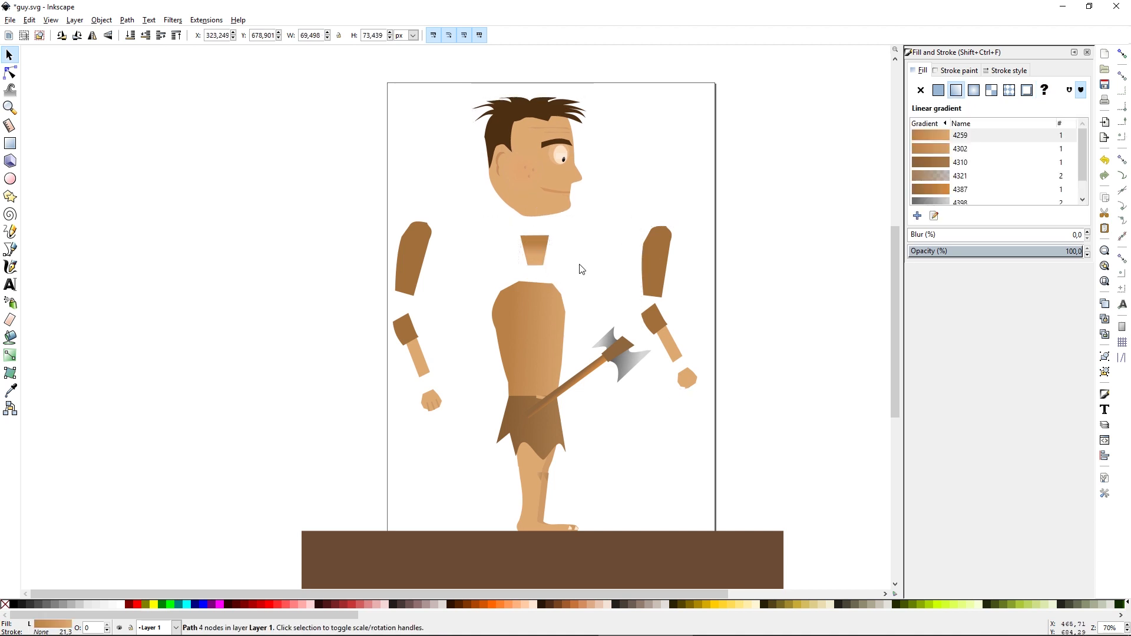
pyautogui.click(530, 347)
pyautogui.moveTo(529, 342); pyautogui.dragTo(529, 339)
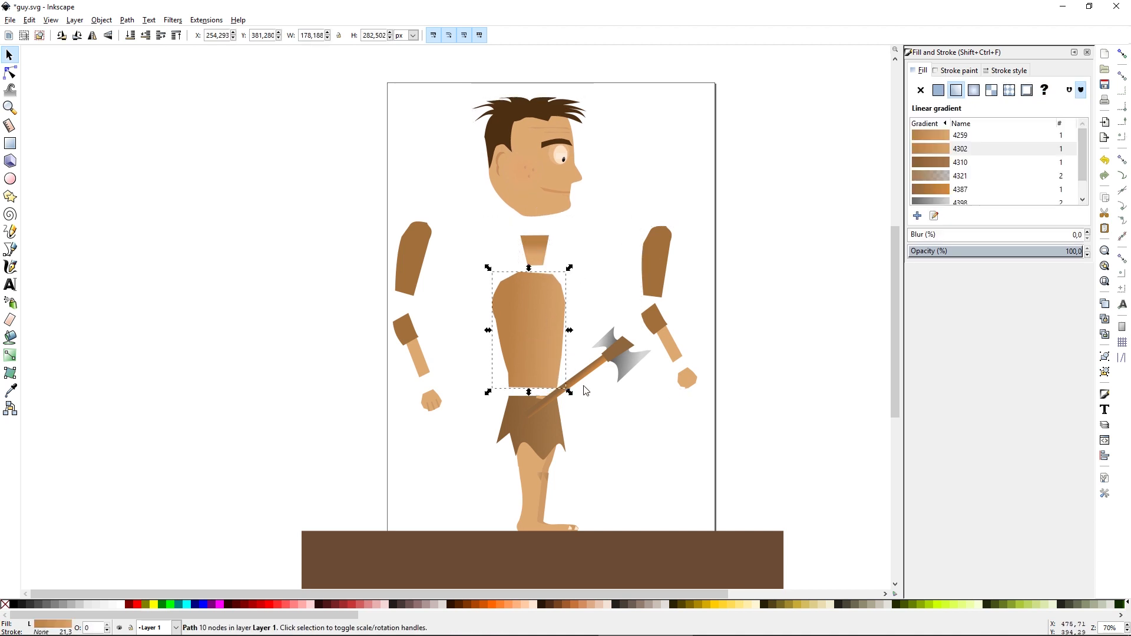
# Step: Move the axe away from the body to the empty area in front of the face
pyautogui.click(596, 366)
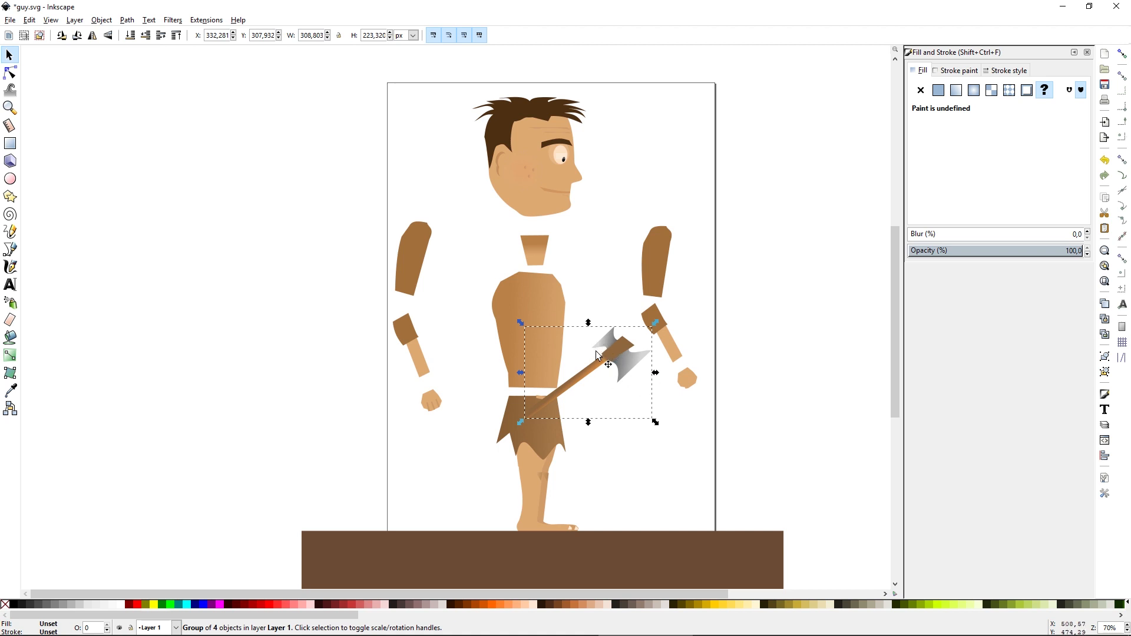
pyautogui.moveTo(608, 377); pyautogui.dragTo(690, 165)
pyautogui.click(789, 386)
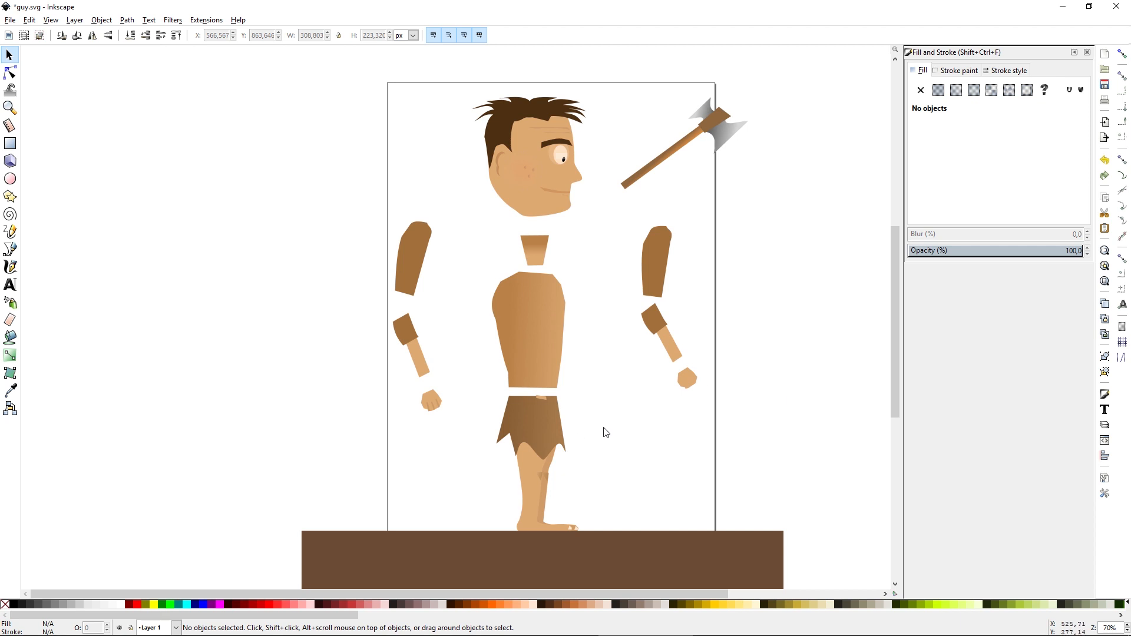
# Step: Delete the brown ground rectangle under the feet
pyautogui.moveTo(547, 443); pyautogui.dragTo(566, 418, button='middle')
pyautogui.keyDown('ctrl'); pyautogui.scroll(1, 571, 510); pyautogui.keyUp('ctrl')
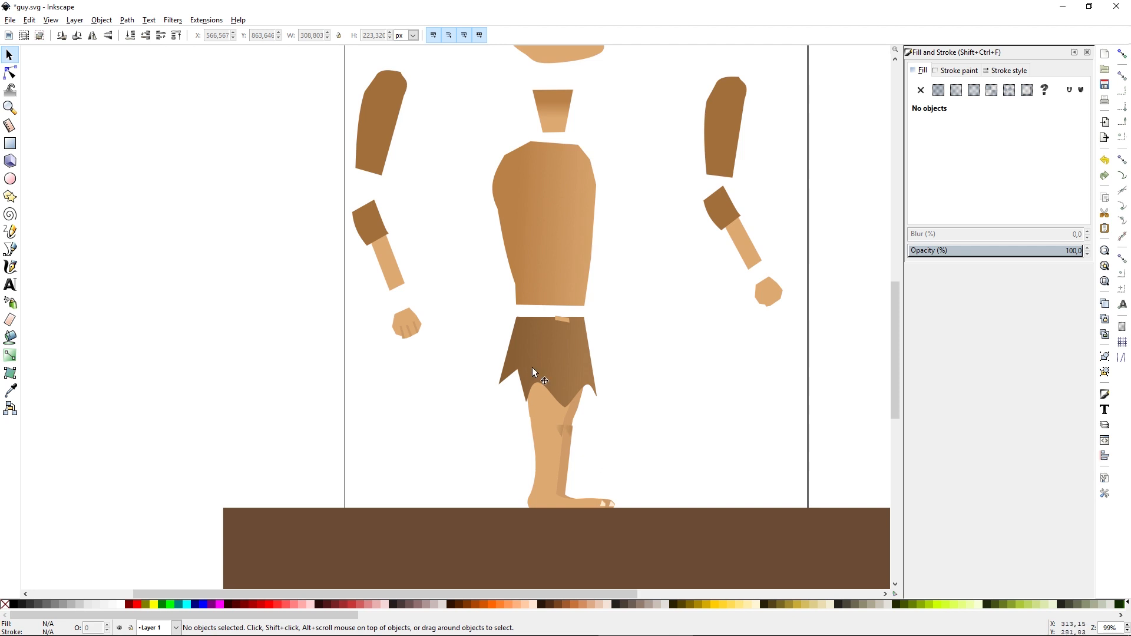
pyautogui.scroll(-4, 581, 505)
pyautogui.click(581, 505)
pyautogui.press('Delete')
# Step: Move the two legs apart sideways, keeping the loincloth with the near leg, and spread each leg's thigh, shin and foot vertically
pyautogui.moveTo(554, 277); pyautogui.dragTo(480, 308)
pyautogui.moveTo(574, 275); pyautogui.dragTo(683, 333)
pyautogui.keyDown('ctrl'); pyautogui.moveTo(472, 358); pyautogui.dragTo(472, 458); pyautogui.keyUp('ctrl')
pyautogui.press('Escape')
pyautogui.doubleClick(472, 459)
pyautogui.keyDown('ctrl'); pyautogui.moveTo(476, 416); pyautogui.dragTo(477, 352); pyautogui.keyUp('ctrl')
pyautogui.keyDown('ctrl'); pyautogui.moveTo(472, 501); pyautogui.dragTo(472, 396); pyautogui.keyUp('ctrl')
pyautogui.moveTo(465, 522)
pyautogui.keyDown('ctrl'); pyautogui.mouseDown()
pyautogui.moveTo(461, 436)
pyautogui.moveTo(460, 527)
pyautogui.mouseUp(); pyautogui.keyUp('ctrl')
pyautogui.keyDown('ctrl'); pyautogui.moveTo(466, 377); pyautogui.dragTo(463, 451); pyautogui.keyUp('ctrl')
pyautogui.click(722, 463)
pyautogui.keyDown('ctrl'); pyautogui.moveTo(696, 465); pyautogui.dragTo(696, 524); pyautogui.keyUp('ctrl')
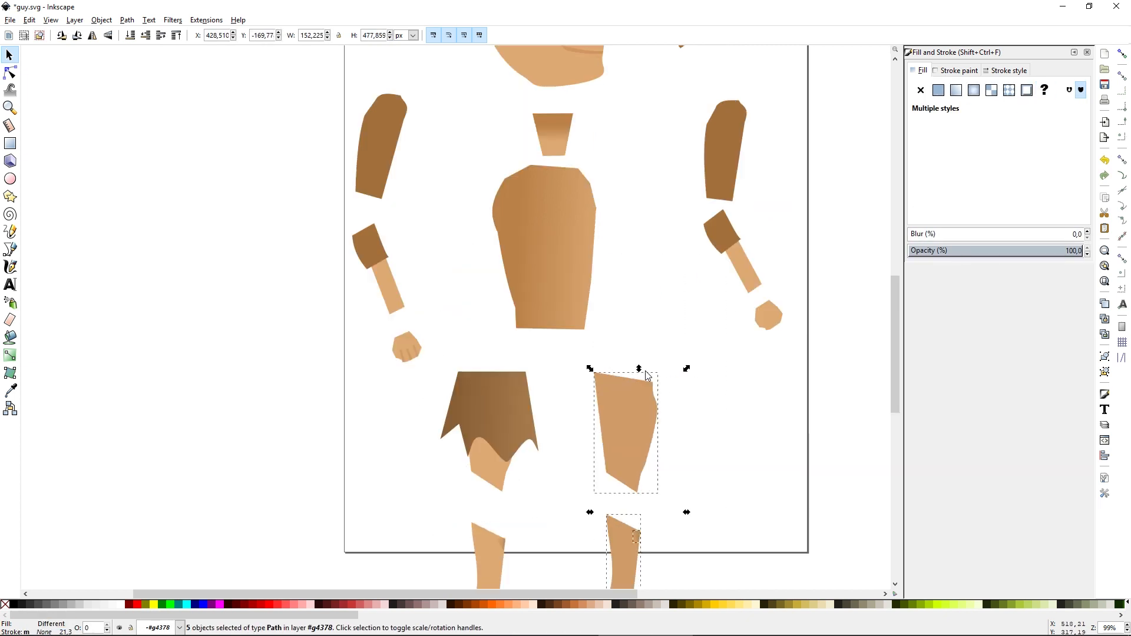
# Step: Reposition both arms closer to the torso and raise the head slightly to even out the spacing of the parts
pyautogui.keyDown('ctrl'); pyautogui.scroll(-1, 648, 376); pyautogui.keyUp('ctrl')
pyautogui.keyDown('ctrl'); pyautogui.moveTo(706, 215); pyautogui.dragTo(672, 216); pyautogui.keyUp('ctrl')
pyautogui.click(472, 322)
pyautogui.doubleClick(689, 306)
pyautogui.keyDown('ctrl'); pyautogui.moveTo(693, 312); pyautogui.dragTo(694, 324); pyautogui.keyUp('ctrl')
pyautogui.moveTo(465, 218); pyautogui.dragTo(472, 208)
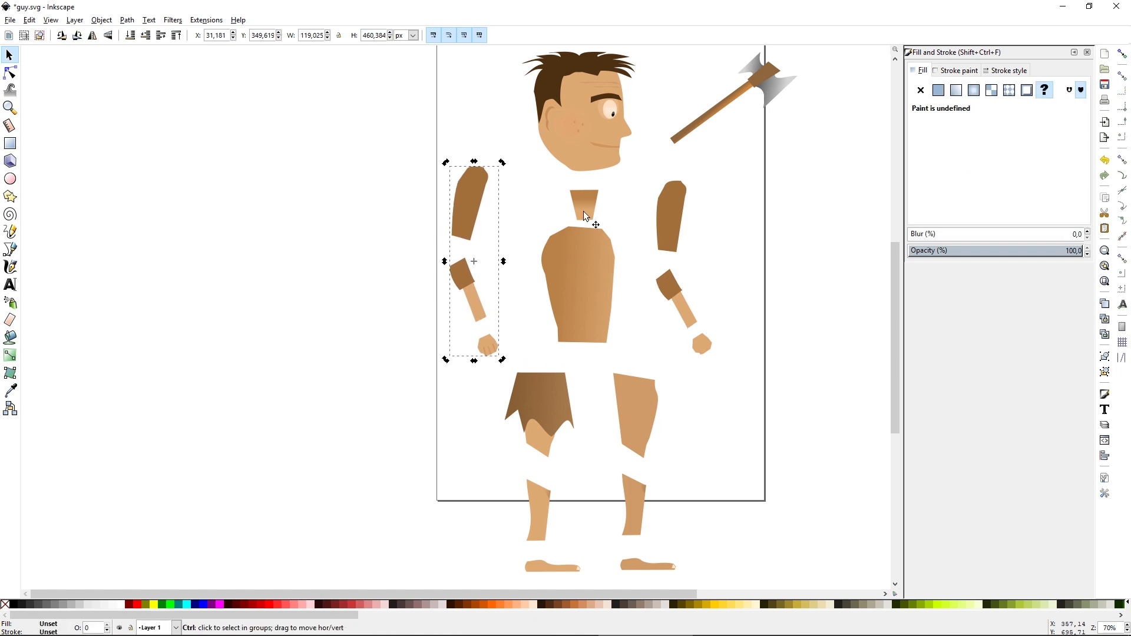
pyautogui.keyDown('ctrl'); pyautogui.moveTo(571, 133); pyautogui.dragTo(571, 126); pyautogui.keyUp('ctrl')
pyautogui.moveTo(722, 422); pyautogui.dragTo(700, 491, button='middle')
pyautogui.click(703, 474)
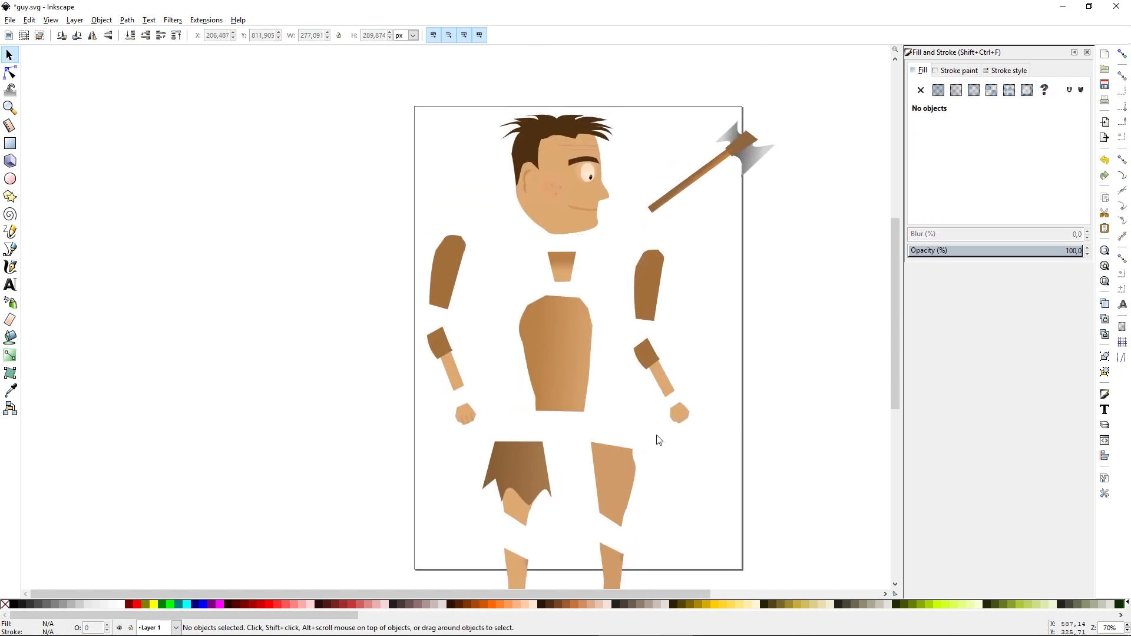
pyautogui.keyDown('ctrl'); pyautogui.scroll(-1, 657, 435); pyautogui.keyUp('ctrl')
pyautogui.keyDown('ctrl'); pyautogui.scroll(1, 652, 530); pyautogui.keyUp('ctrl')
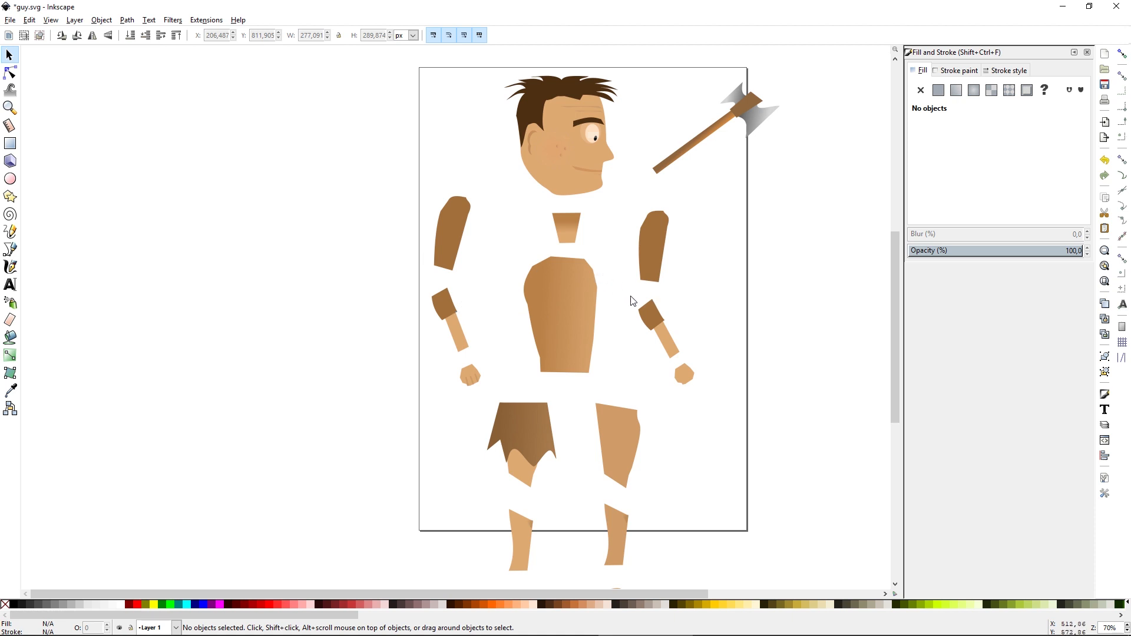
pyautogui.keyDown('ctrl'); pyautogui.scroll(1, 698, 380); pyautogui.keyUp('ctrl')
pyautogui.keyDown('ctrl'); pyautogui.scroll(-1, 684, 366); pyautogui.keyUp('ctrl')
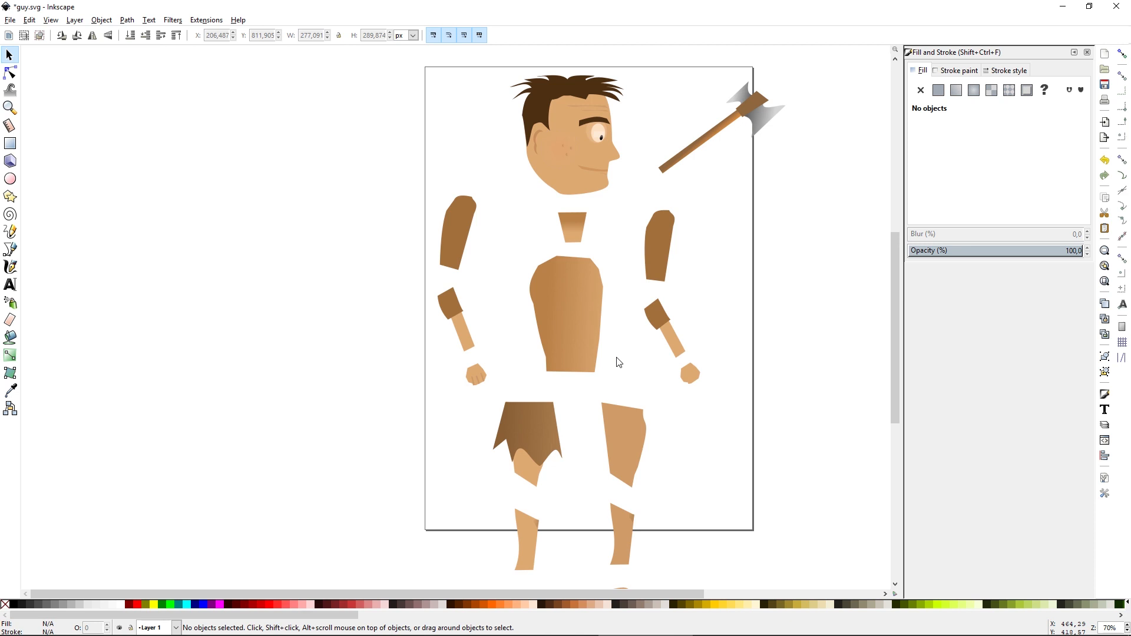
pyautogui.scroll(-4, 613, 400)
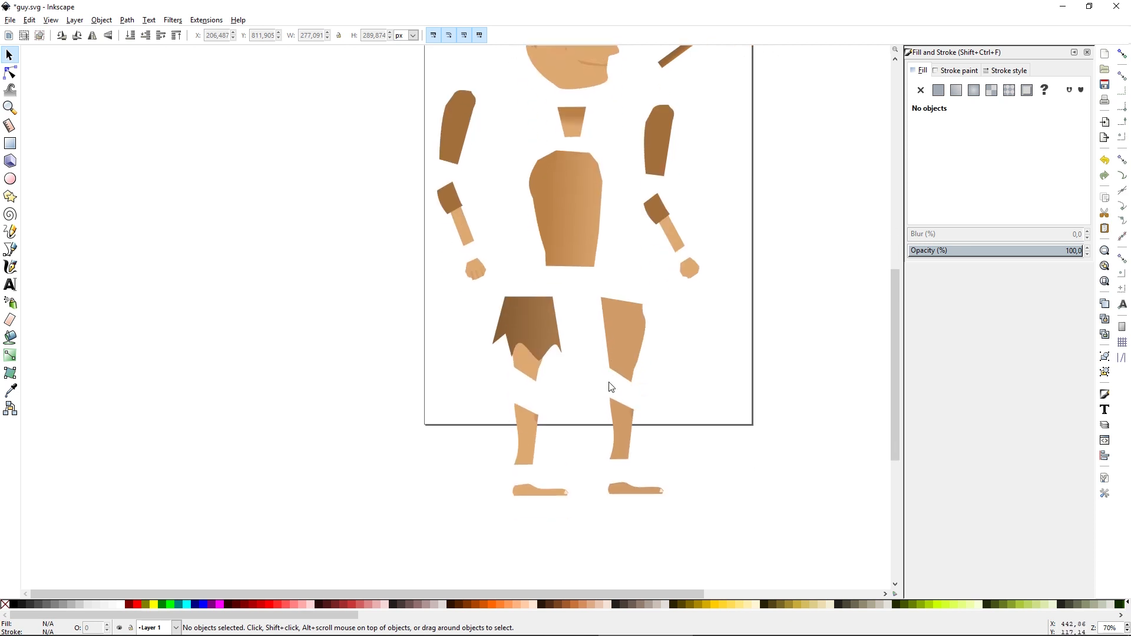
# Step: Round the near leg's knee joint by curving the shin's top edge upward and the thigh's bottom edge downward
pyautogui.keyDown('ctrl'); pyautogui.scroll(1, 493, 318); pyautogui.keyUp('ctrl')
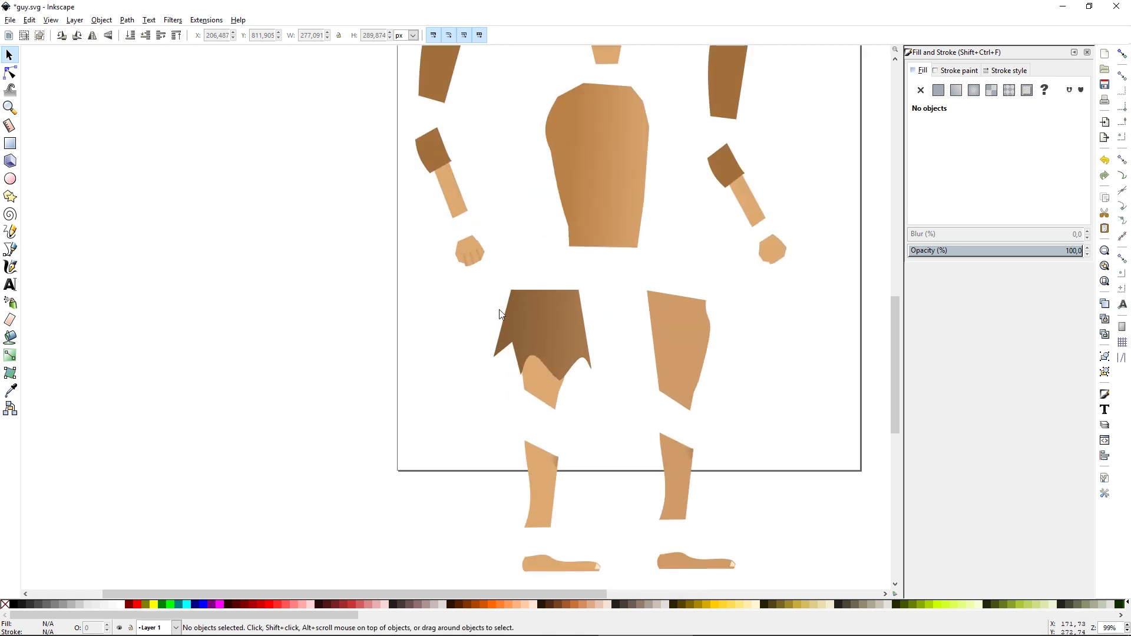
pyautogui.doubleClick(536, 465)
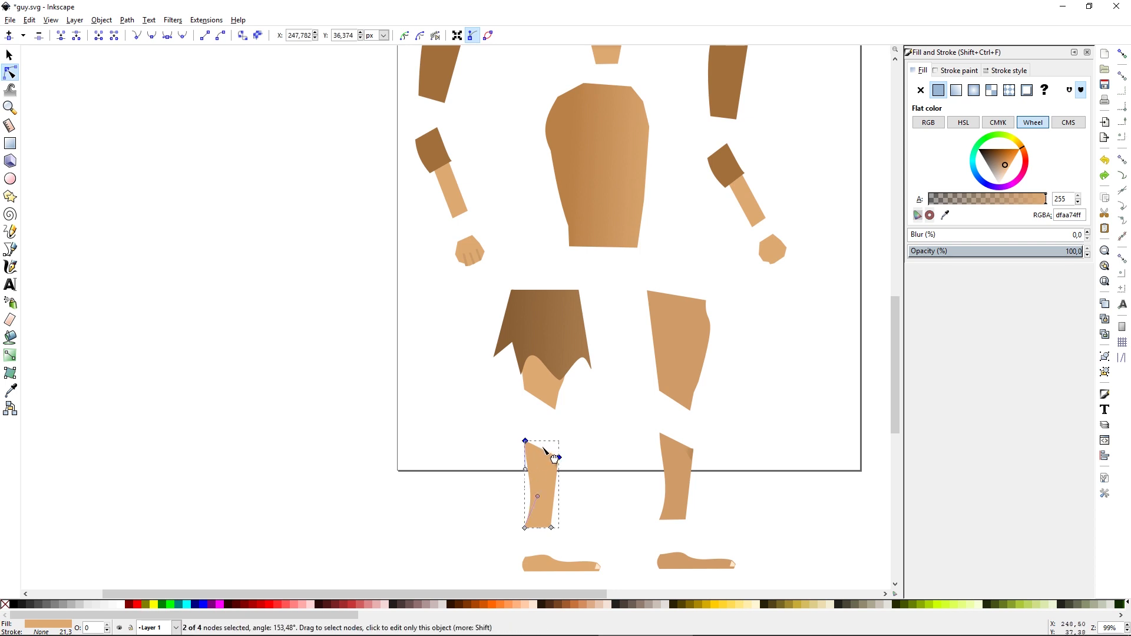
pyautogui.doubleClick(542, 450)
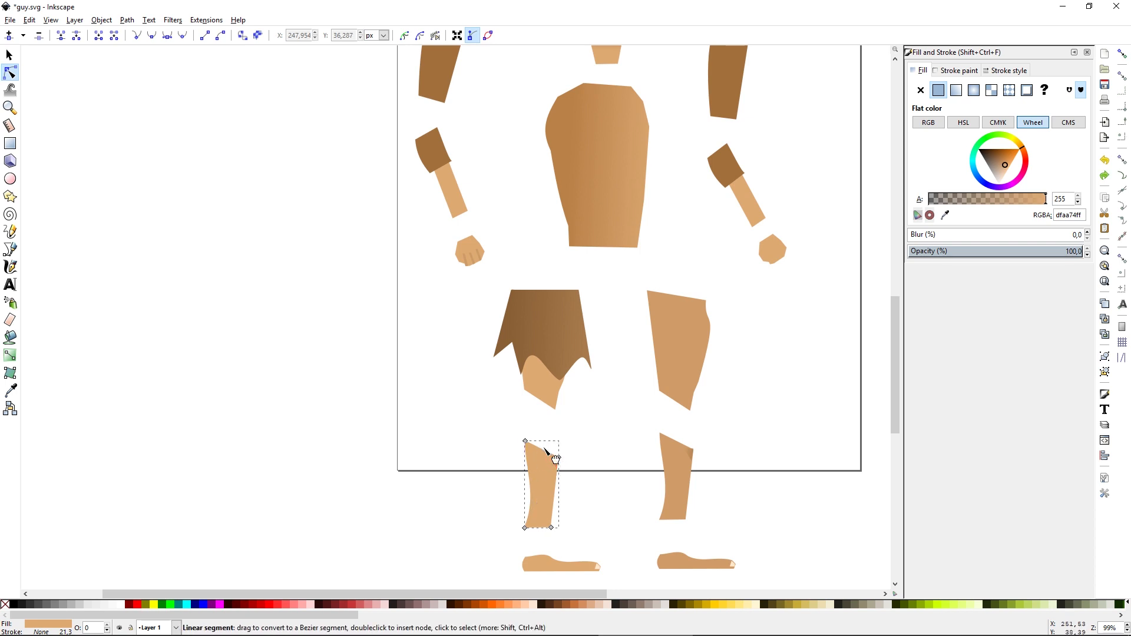
pyautogui.moveTo(543, 450); pyautogui.dragTo(545, 433)
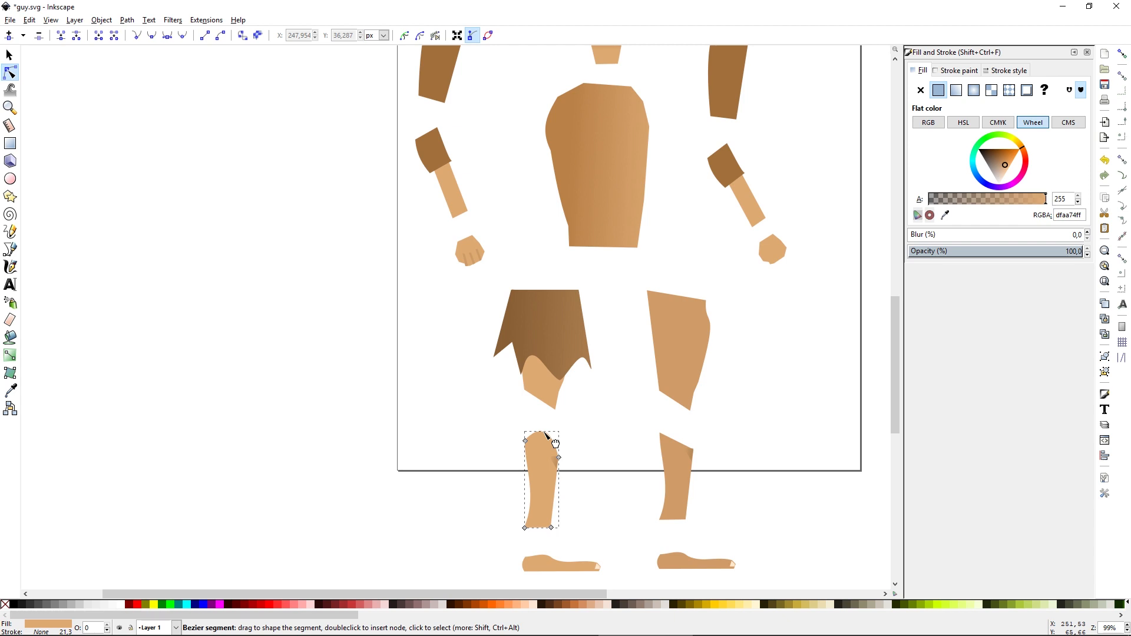
pyautogui.click(543, 403)
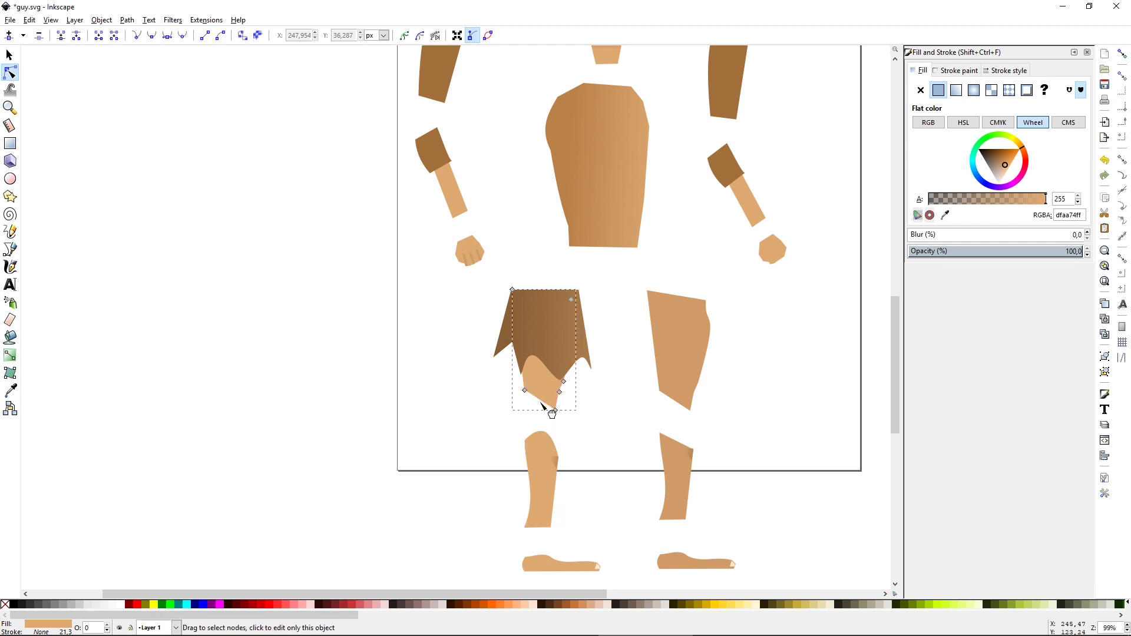
pyautogui.moveTo(536, 413); pyautogui.dragTo(537, 416)
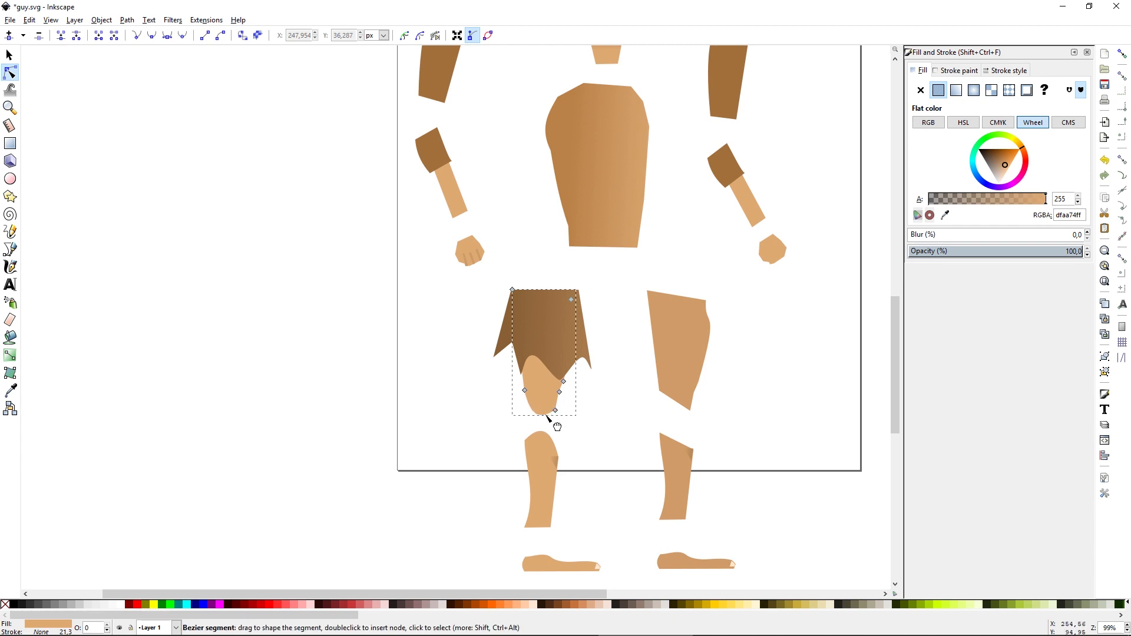
# Step: Smooth the near thigh's rounded bottom edge, and curve the far leg's knee edges and both shins' ankle ends outward
pyautogui.click(548, 416)
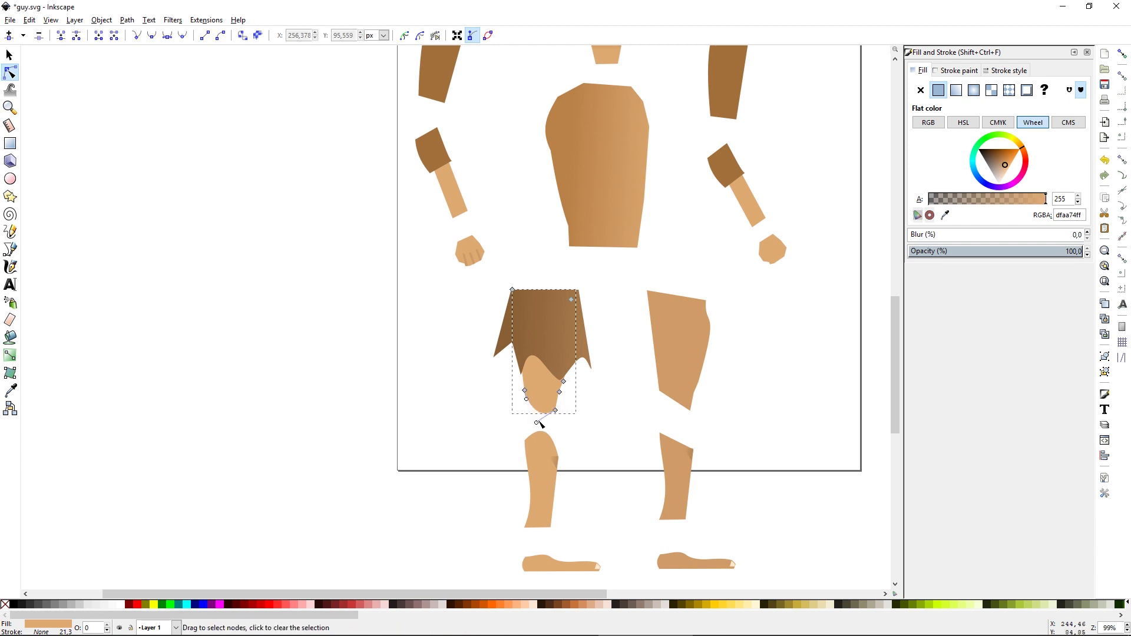
pyautogui.moveTo(538, 422); pyautogui.dragTo(527, 432)
pyautogui.click(682, 461)
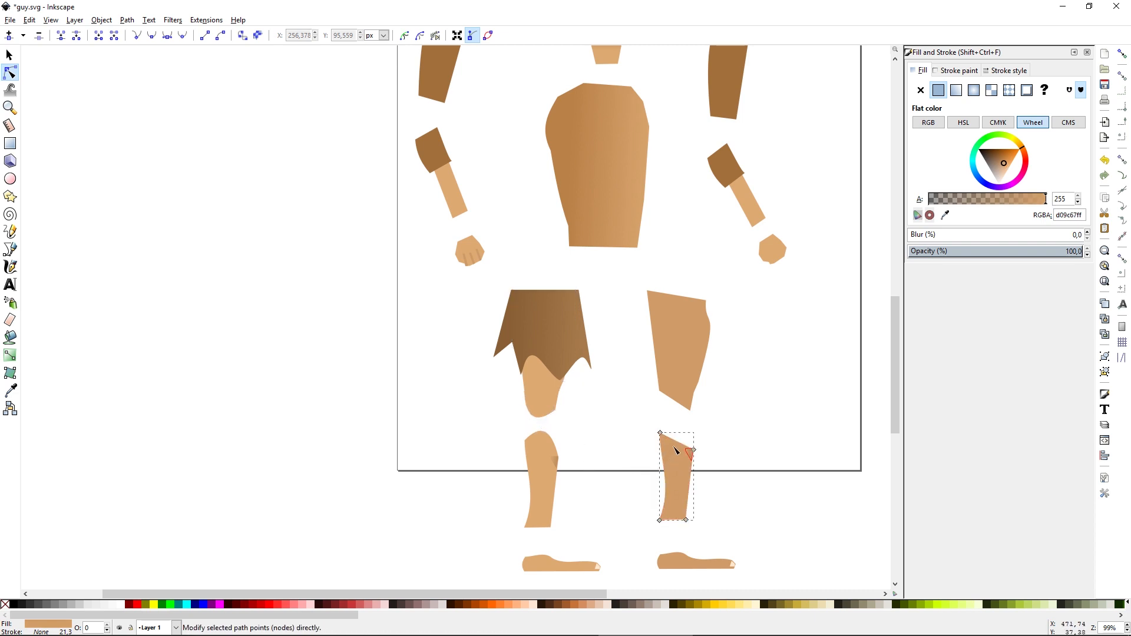
pyautogui.click(677, 399)
pyautogui.moveTo(677, 442); pyautogui.dragTo(675, 415)
pyautogui.click(539, 495)
pyautogui.moveTo(537, 531); pyautogui.dragTo(563, 590, button='middle')
# Step: Round the elbow and wrist joints of both arms by curving the ends of the upper arms and forearms outward
pyautogui.click(478, 253)
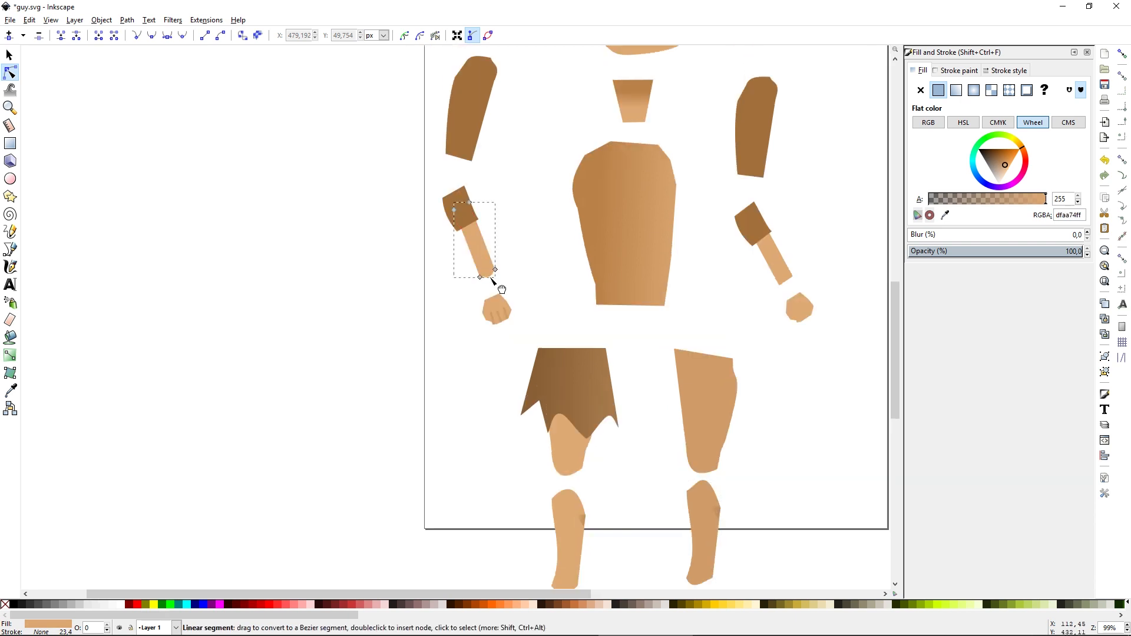
pyautogui.click(469, 120)
pyautogui.moveTo(460, 157); pyautogui.dragTo(457, 166)
pyautogui.moveTo(750, 176); pyautogui.dragTo(742, 198)
pyautogui.click(753, 225)
pyautogui.moveTo(786, 281); pyautogui.dragTo(787, 288)
# Step: Round the neck by curving its top edge upward and its bottom edge downward
pyautogui.click(635, 197)
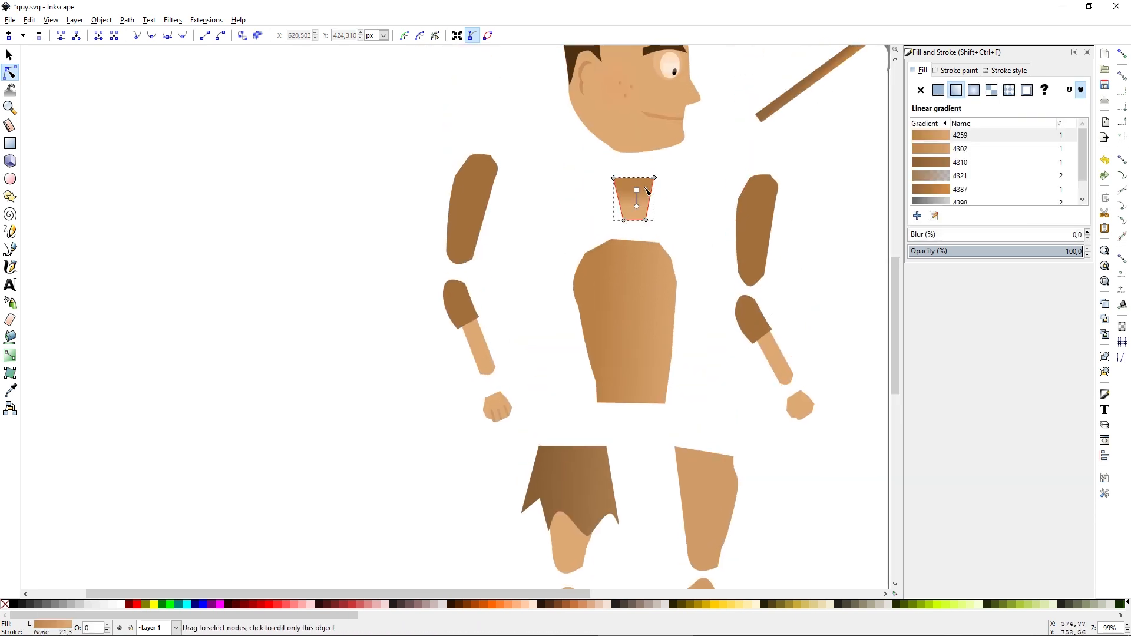
pyautogui.moveTo(634, 178); pyautogui.dragTo(634, 164)
pyautogui.moveTo(635, 221); pyautogui.dragTo(635, 231)
# Step: Curve the top edges of the loincloth and the far thigh slightly upward to round the hip joints
pyautogui.moveTo(570, 352); pyautogui.dragTo(570, 347)
pyautogui.click(706, 359)
pyautogui.moveTo(707, 359); pyautogui.dragTo(708, 347)
pyautogui.moveTo(707, 402); pyautogui.dragTo(632, 387, button='middle')
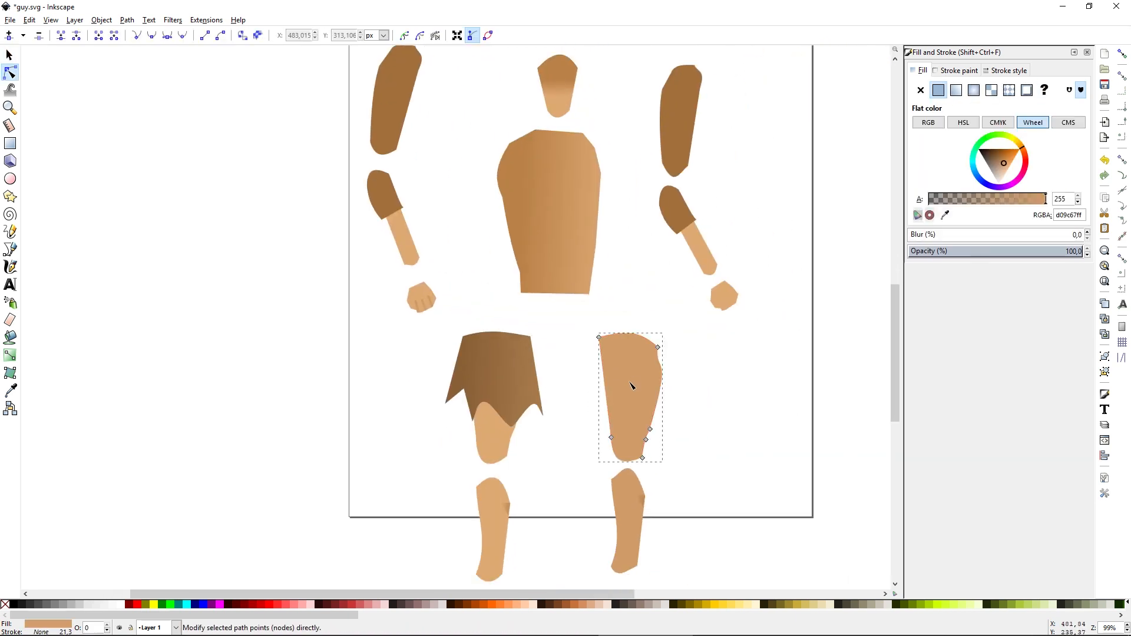
# Step: Duplicate the loincloth and place the copy over the top of the far thigh
pyautogui.press('F1')
pyautogui.click(521, 393)
pyautogui.hotkey('ctrl', 'd')
pyautogui.moveTo(469, 373); pyautogui.dragTo(603, 363)
# Step: Replace the copied loincloth's gradient with a flat dark brown fill, 7d572fff, and deselect it
pyautogui.press('F2')
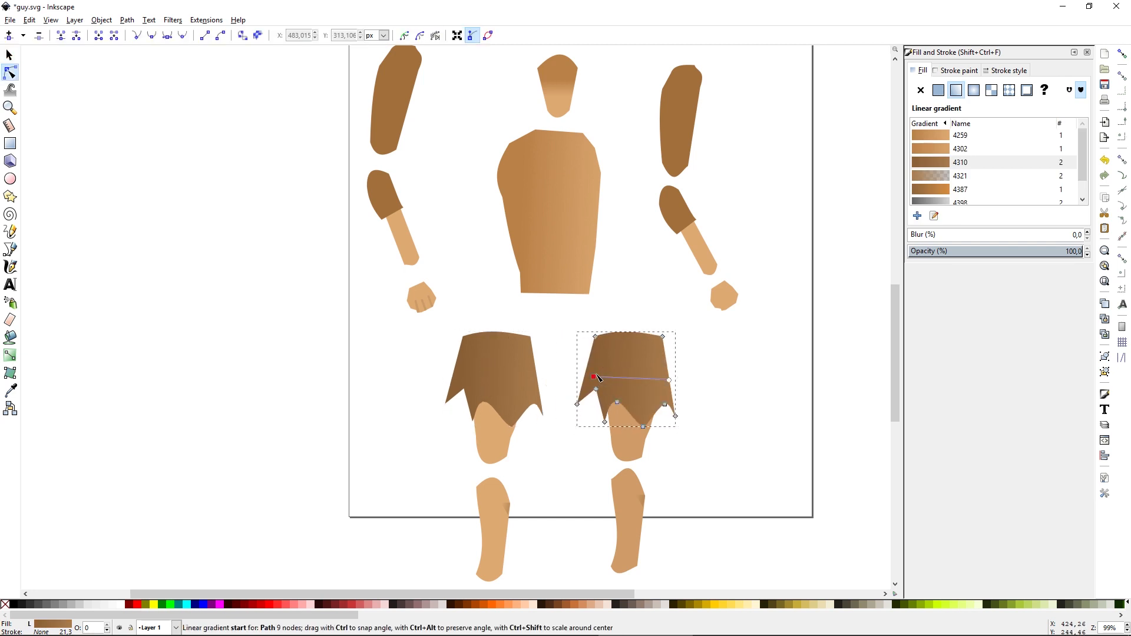
pyautogui.click(594, 379)
pyautogui.press('F1')
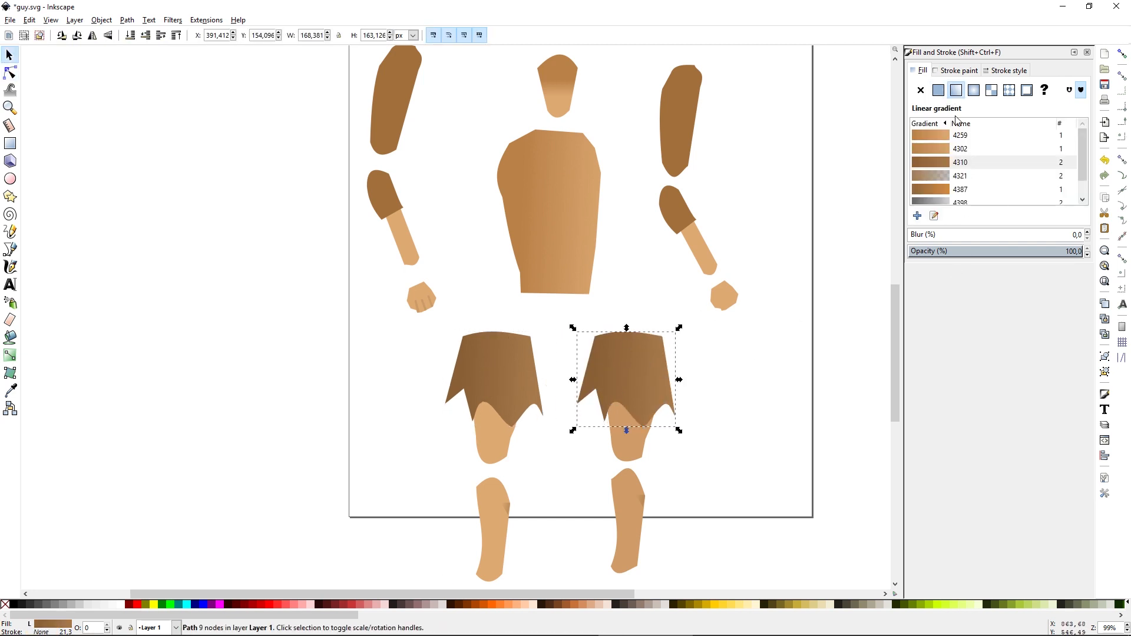
pyautogui.click(939, 90)
pyautogui.click(995, 156)
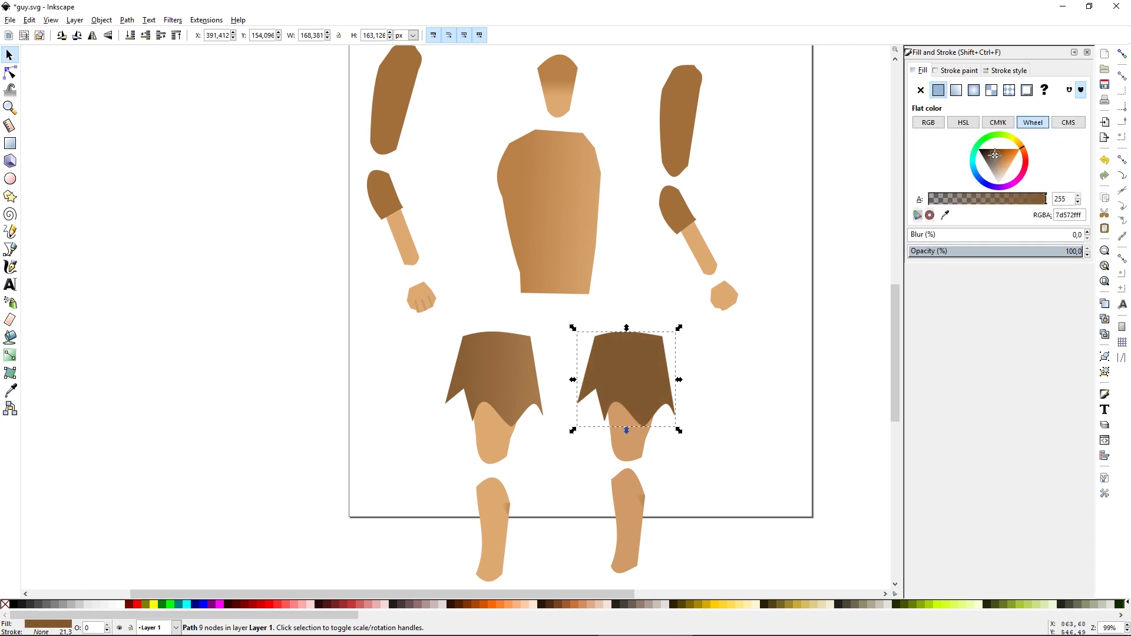
pyautogui.click(719, 379)
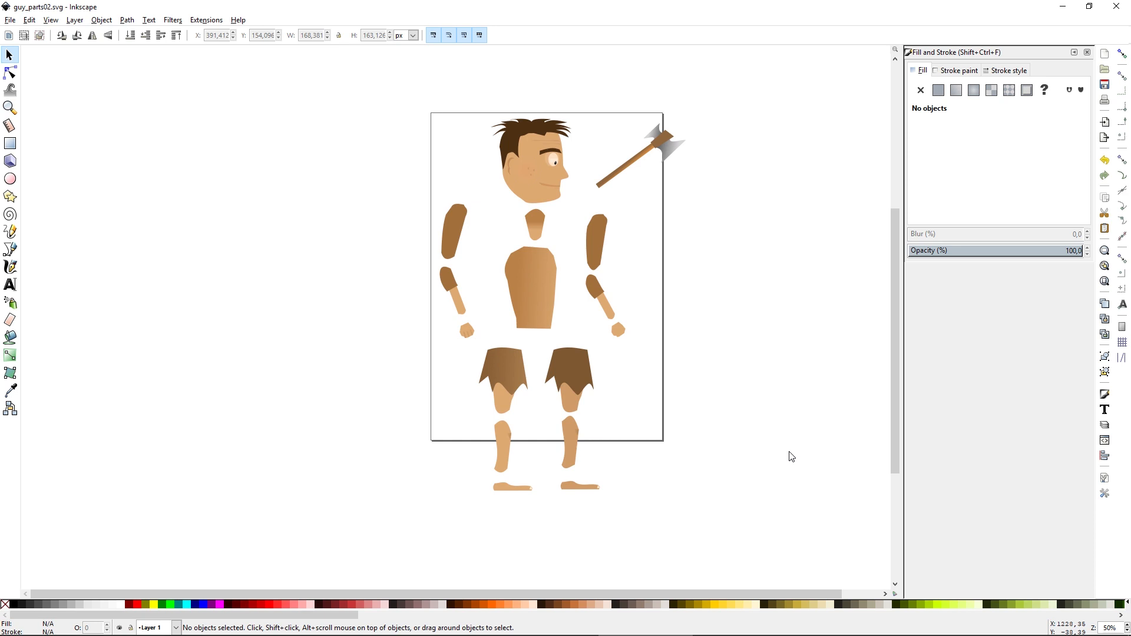
# Step: Switch to Unity Hub and create a 2D project named Prehistoria with Unity version 2018.3.14f1
pyautogui.click(702, 627)
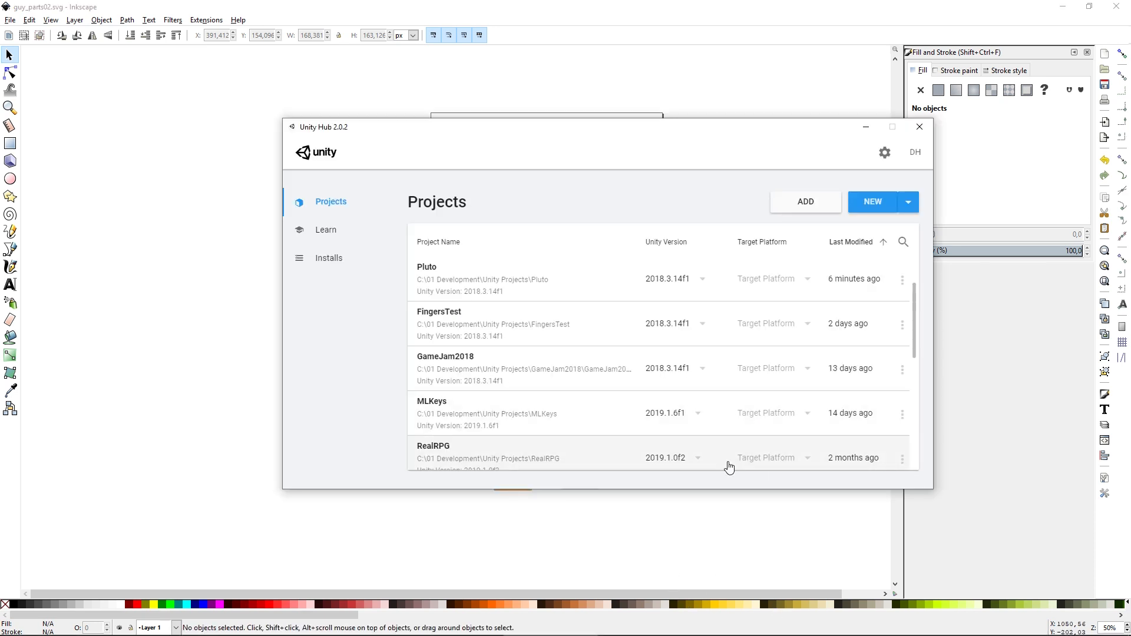
pyautogui.click(911, 201)
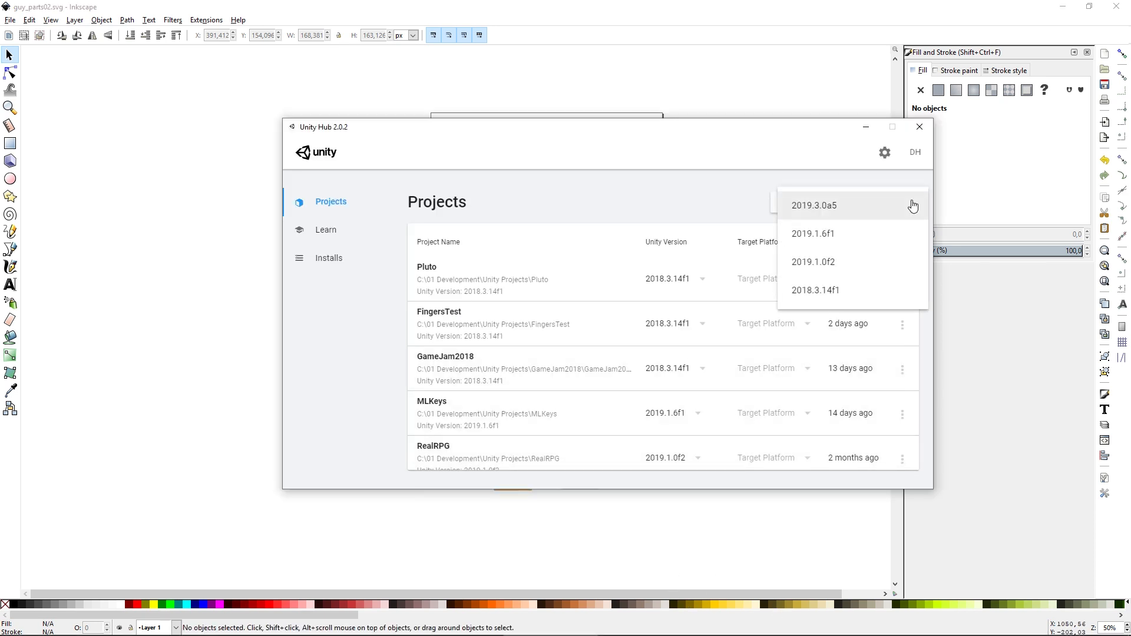
pyautogui.click(843, 294)
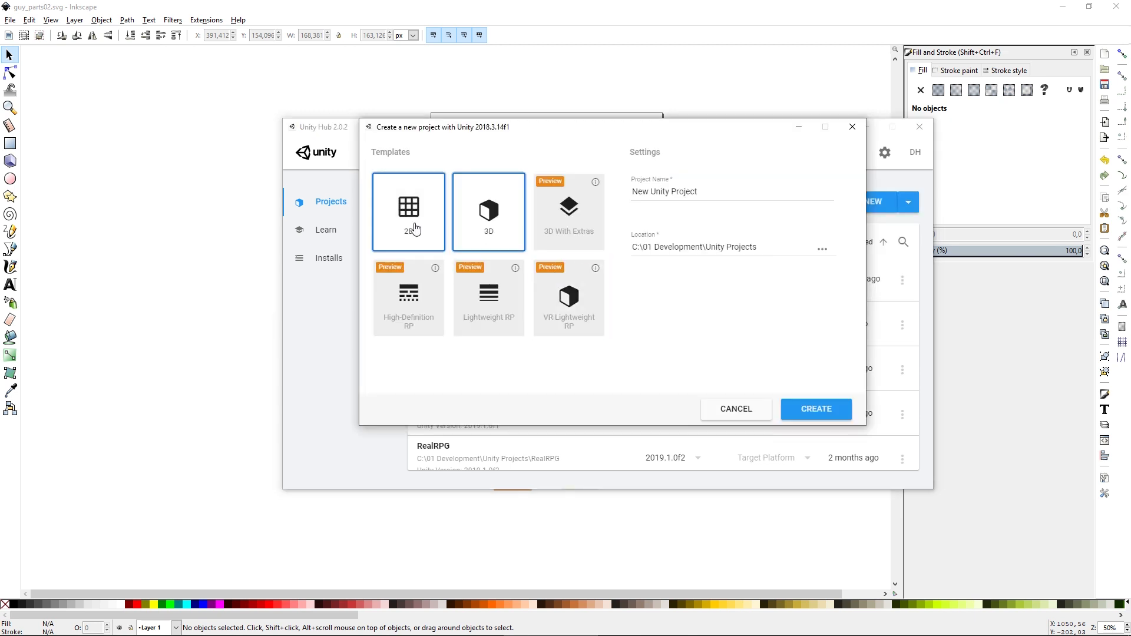
pyautogui.click(732, 190)
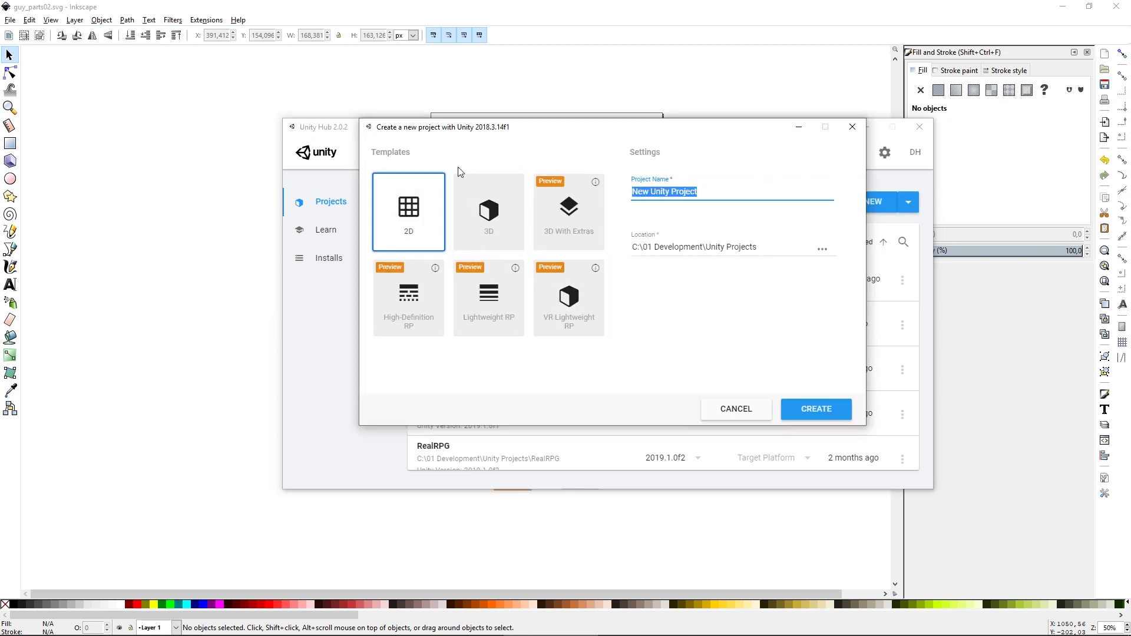
pyautogui.write('Prehistoria')
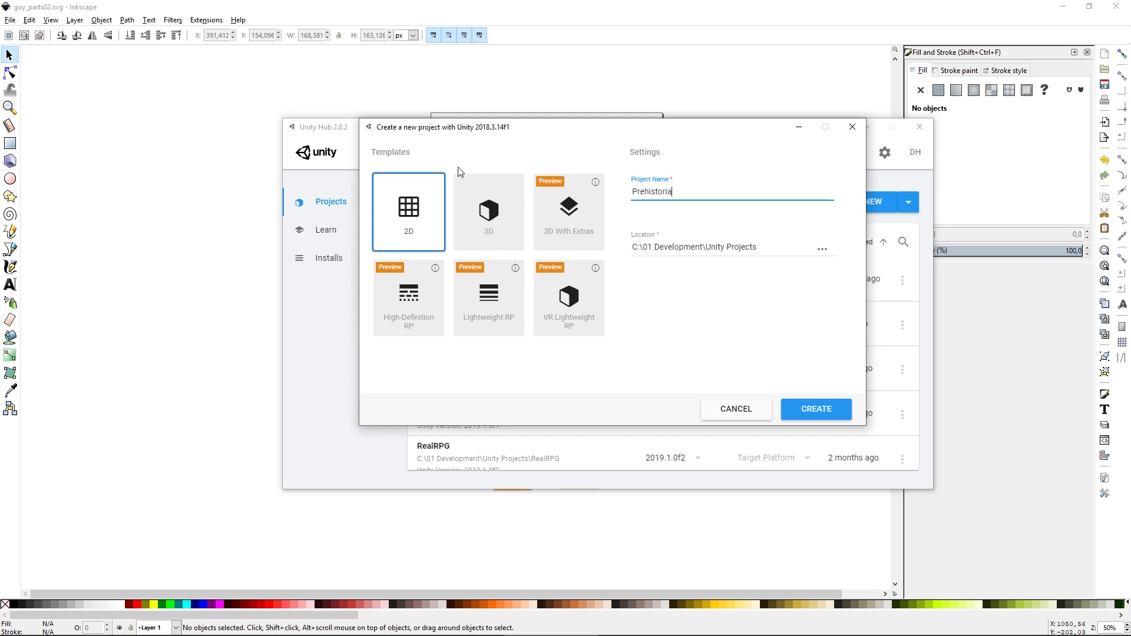
pyautogui.click(817, 410)
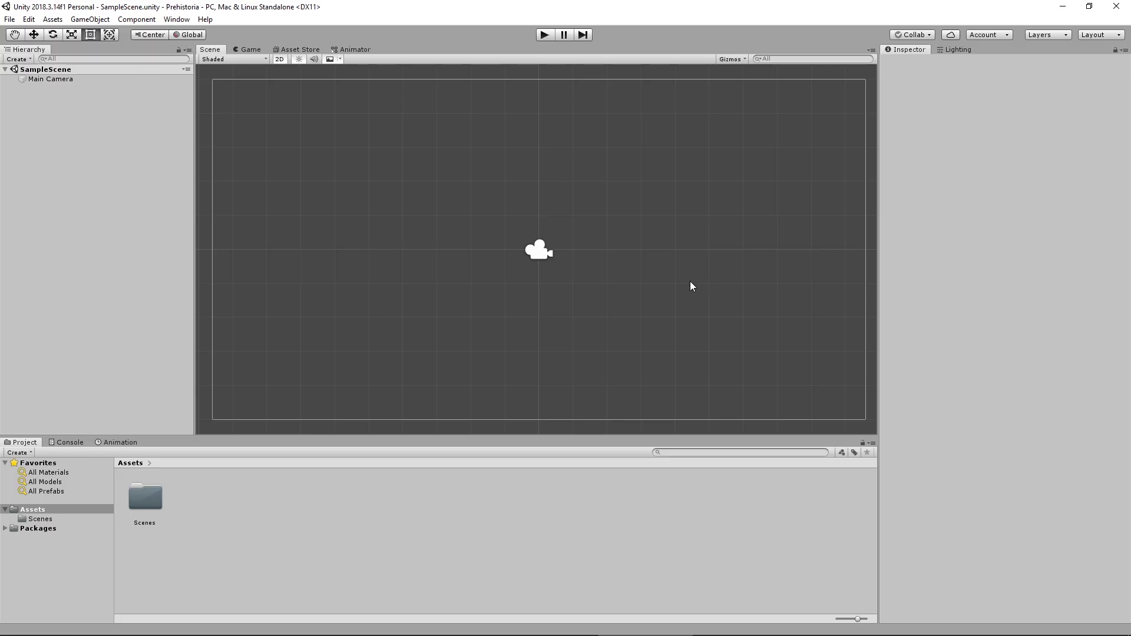
# Step: Show preview packages in the Package Manager, install the 2D Animation 2.0.0 preview package, and close the manager
pyautogui.moveTo(659, 287); pyautogui.dragTo(648, 285, button='middle')
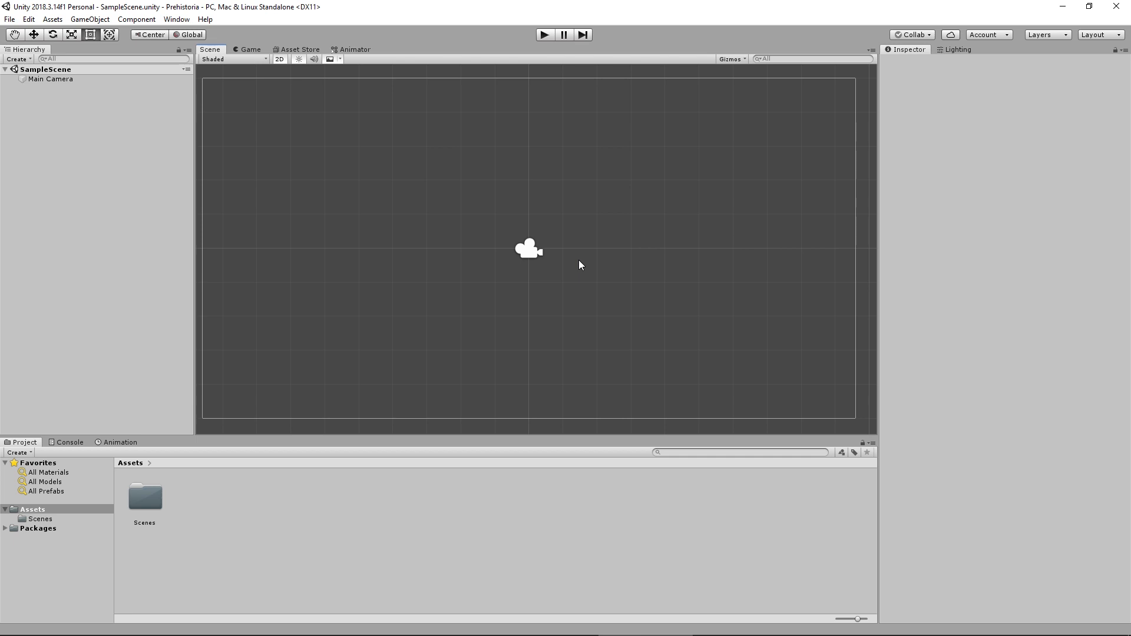
pyautogui.moveTo(385, 268); pyautogui.dragTo(394, 272, button='middle')
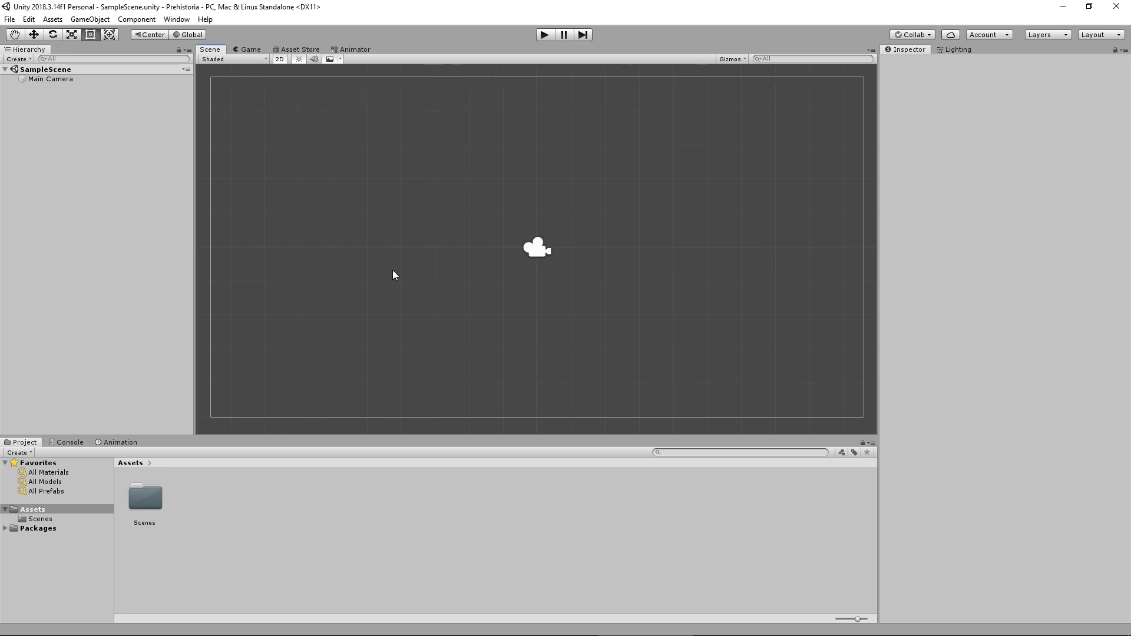
pyautogui.click(176, 18)
pyautogui.click(217, 94)
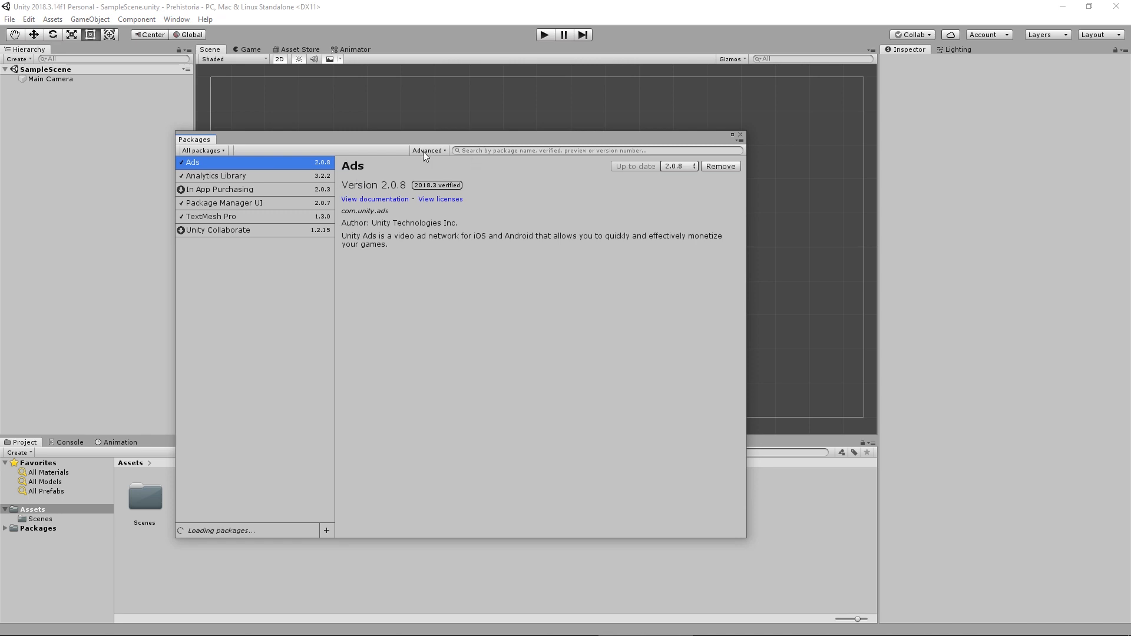
pyautogui.click(428, 151)
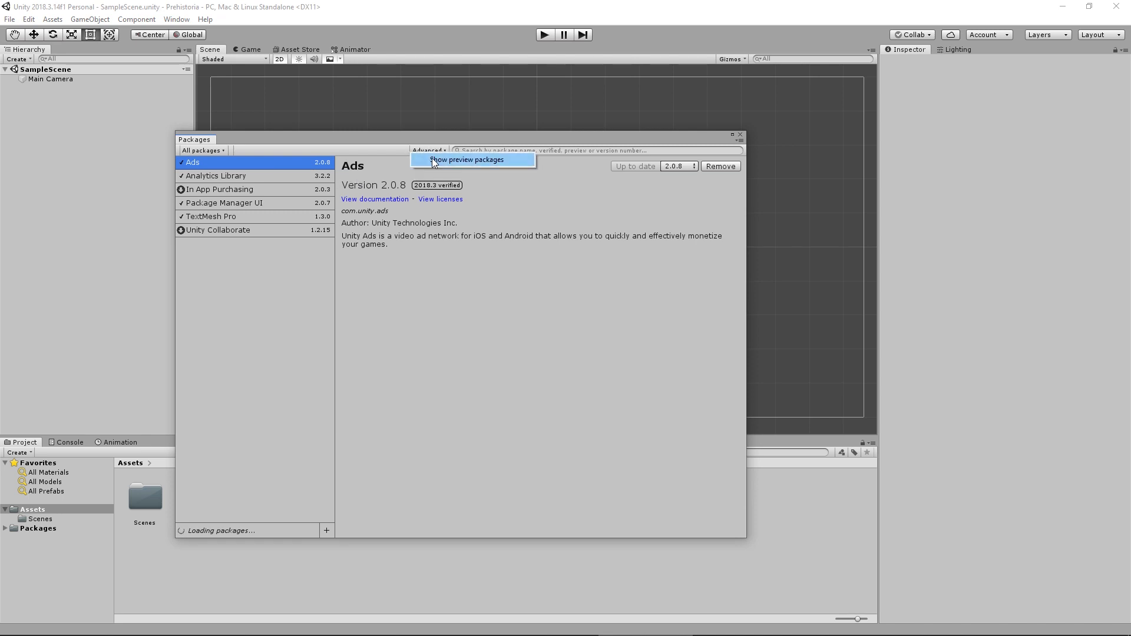
pyautogui.click(432, 159)
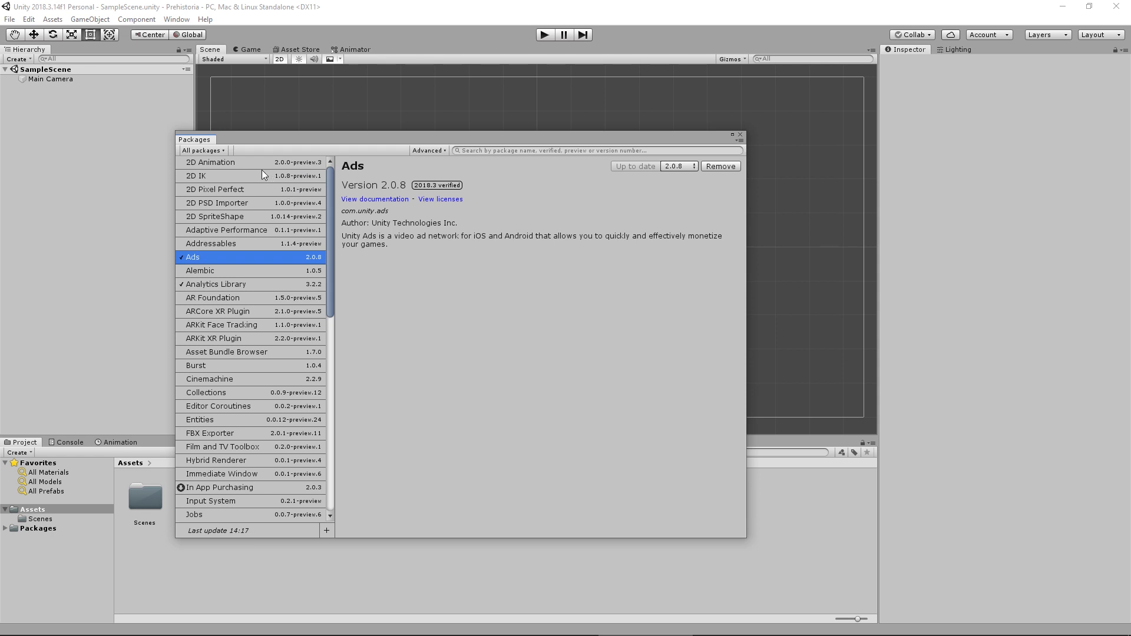
pyautogui.click(229, 163)
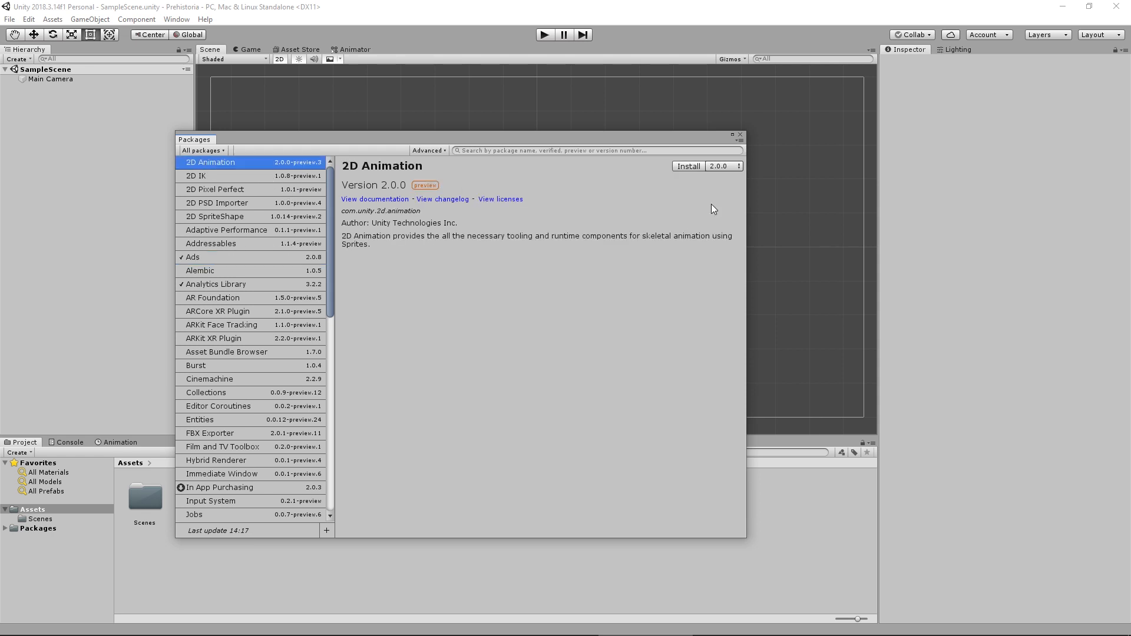
pyautogui.click(686, 166)
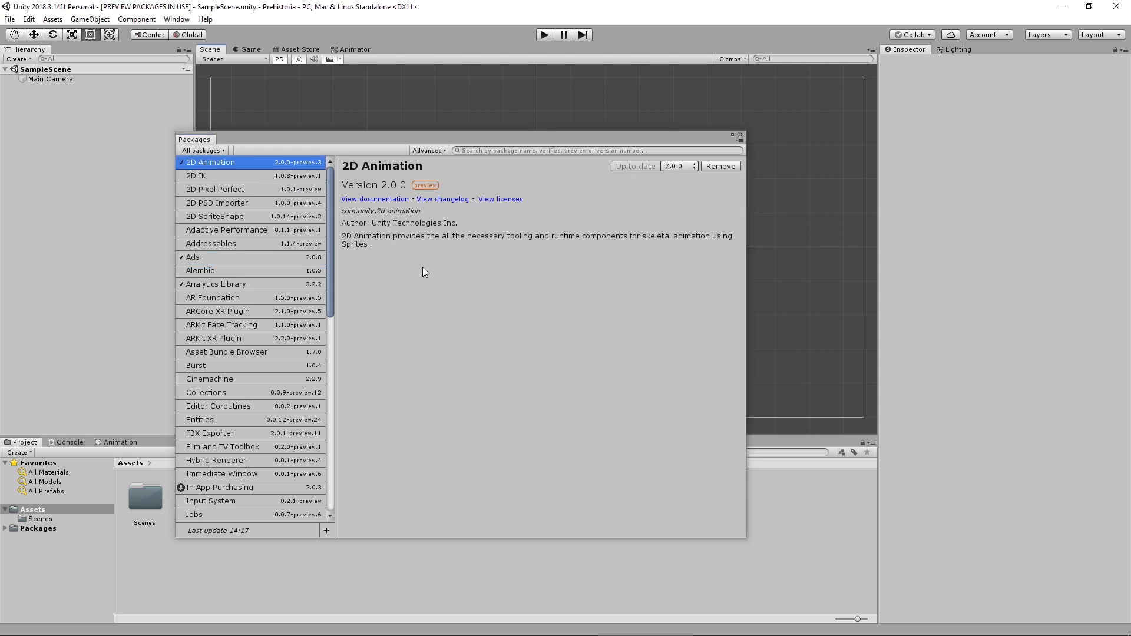
pyautogui.click(741, 135)
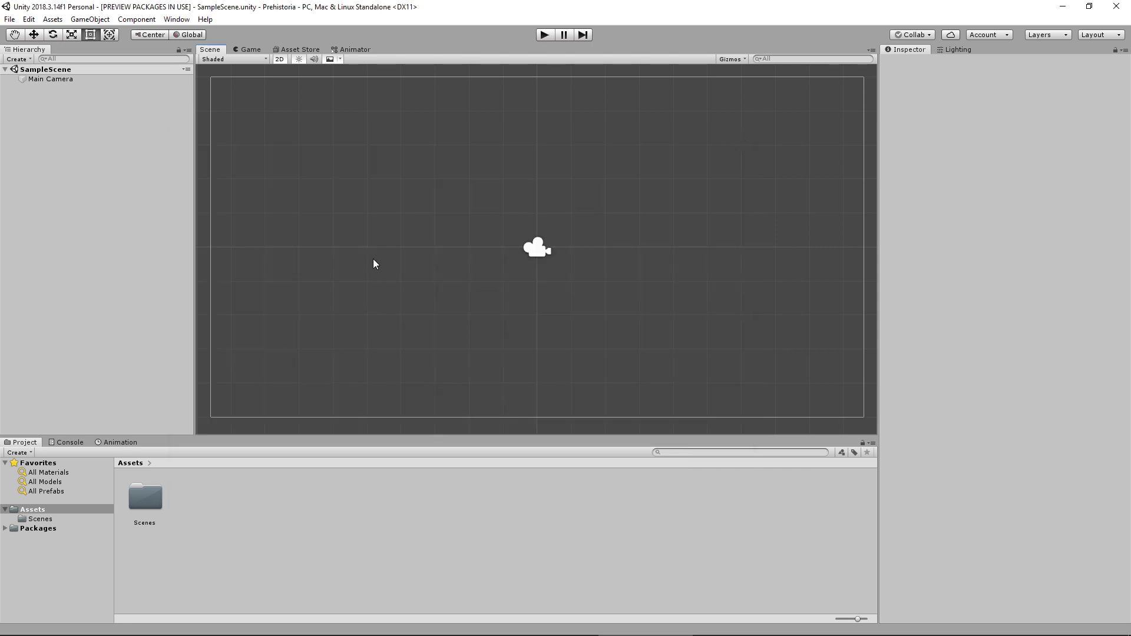
pyautogui.moveTo(396, 312); pyautogui.dragTo(414, 307, button='middle')
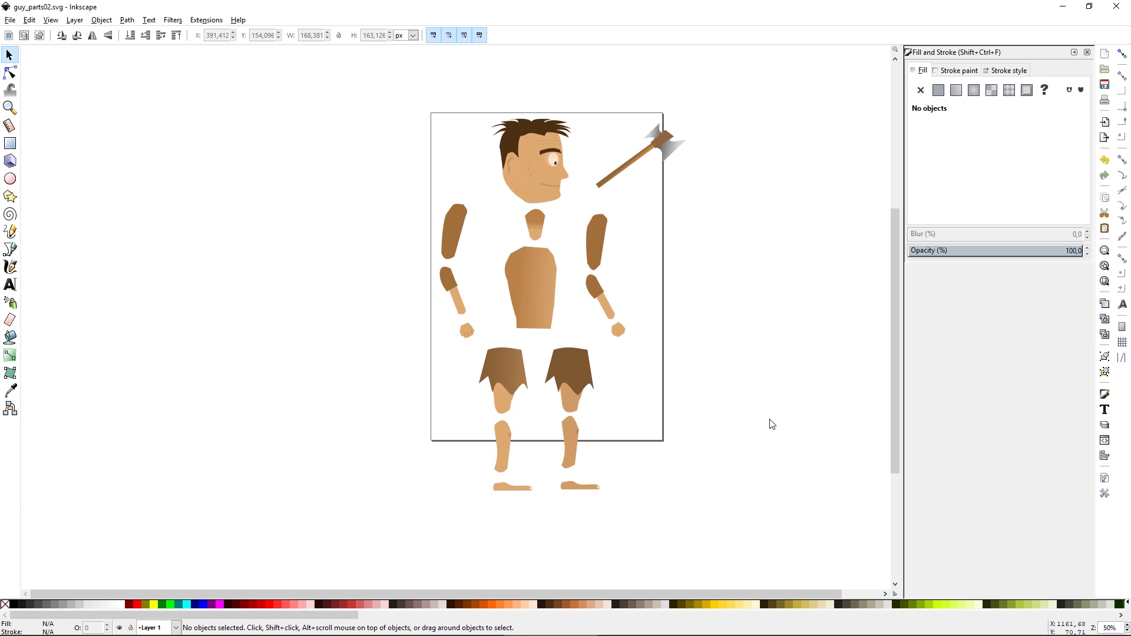
# Step: Switch to Inkscape and open the PNG export settings for guy_parts02.svg, placing the dialog beside the character
pyautogui.moveTo(770, 421); pyautogui.dragTo(750, 427, button='middle')
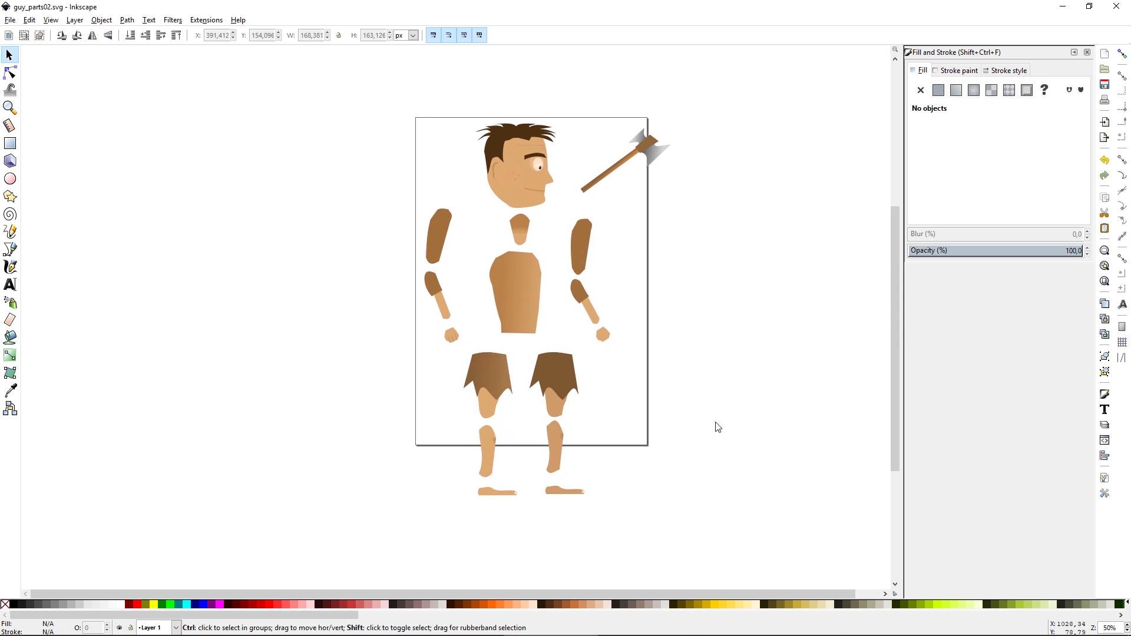
pyautogui.hotkey('ctrl', 'shift', 'e')
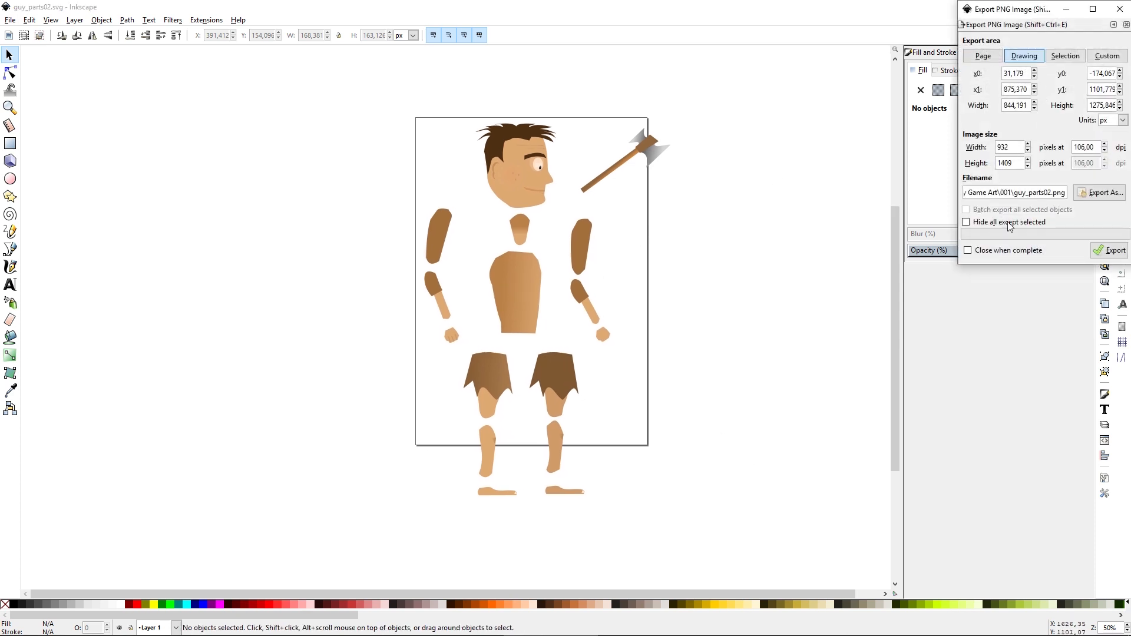
pyautogui.moveTo(956, 266); pyautogui.dragTo(915, 289)
pyautogui.click(11, 20)
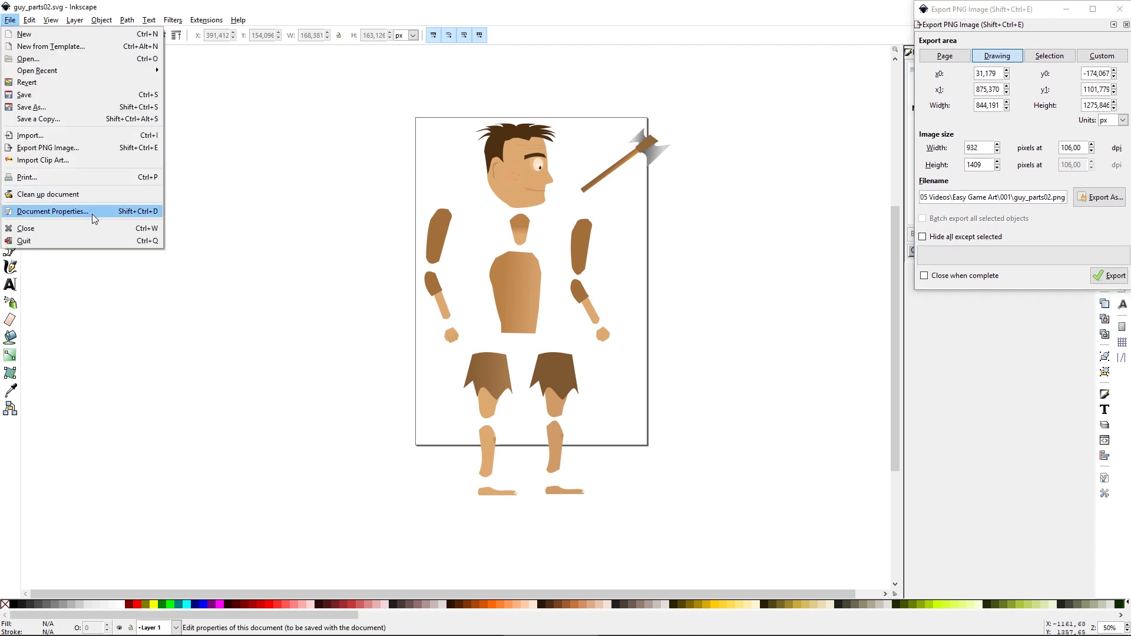
pyautogui.click(737, 318)
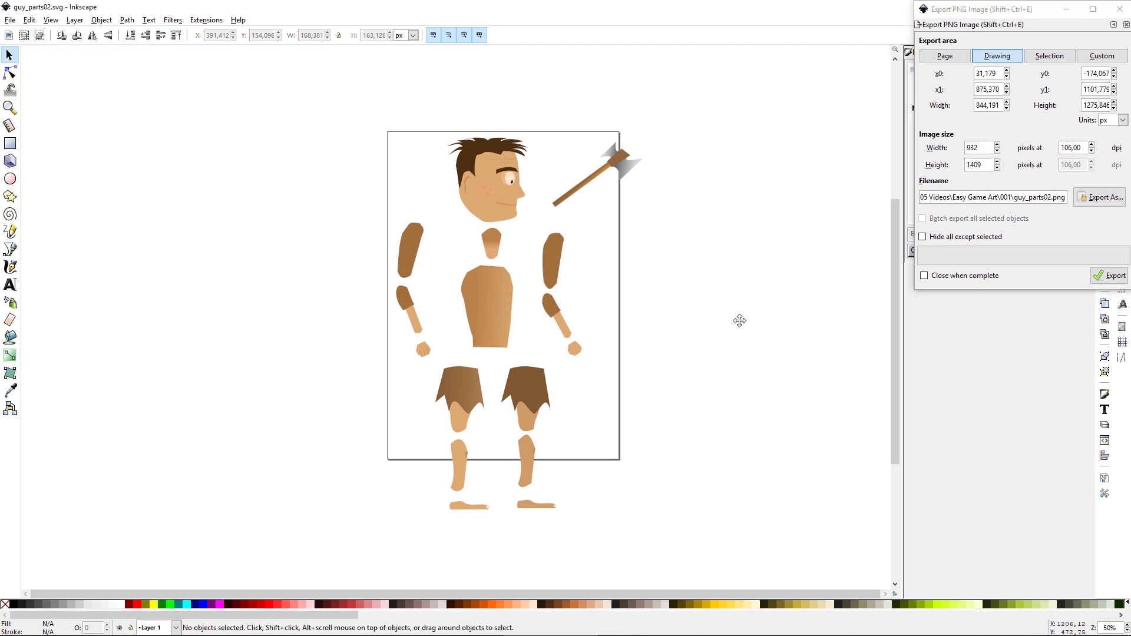
pyautogui.moveTo(983, 14); pyautogui.dragTo(906, 86)
pyautogui.moveTo(838, 210); pyautogui.dragTo(784, 212)
# Step: Set the export image height to 800 pixels
pyautogui.doubleClick(871, 222)
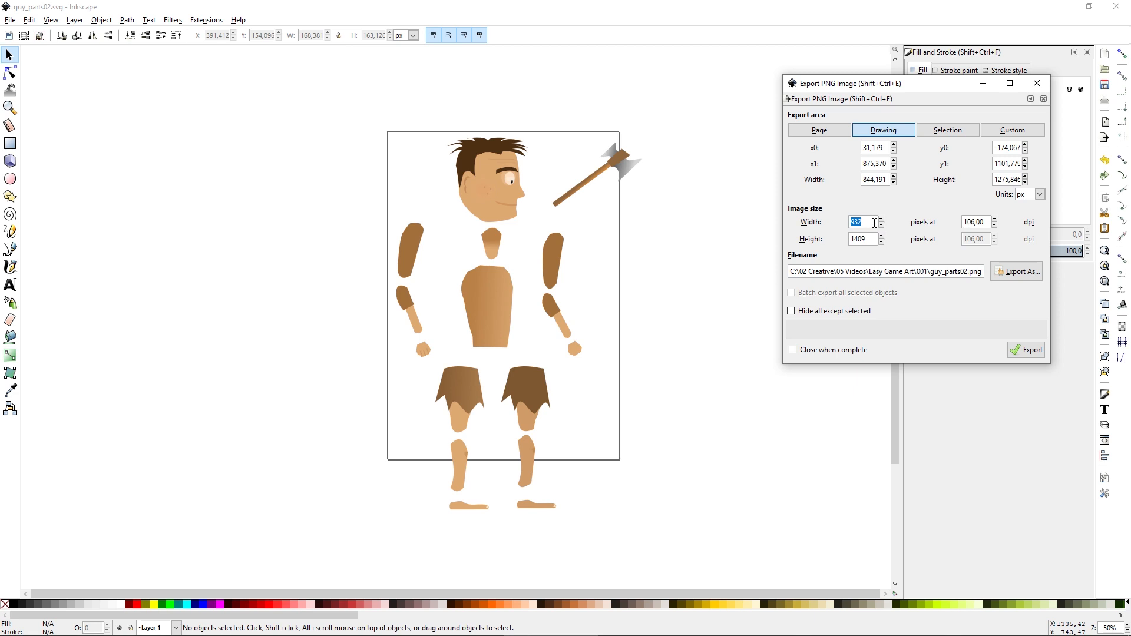
pyautogui.press('Tab')
pyautogui.write('800')
pyautogui.press('Tab')
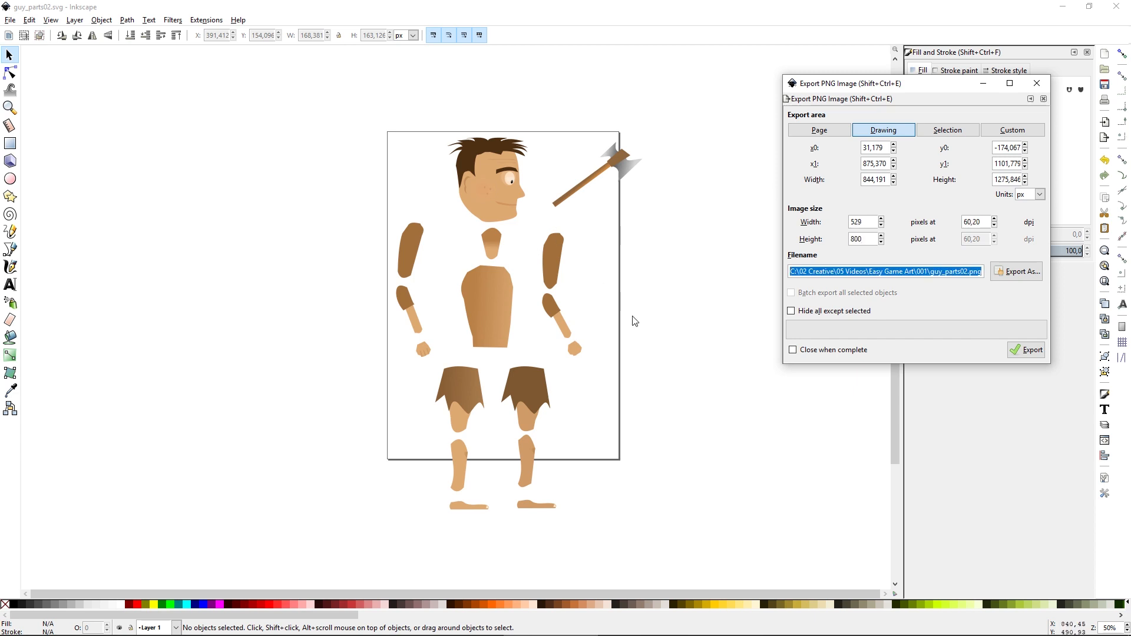
# Step: Set the export image height to 1600 pixels
pyautogui.hotkey('shift', 'Tab')
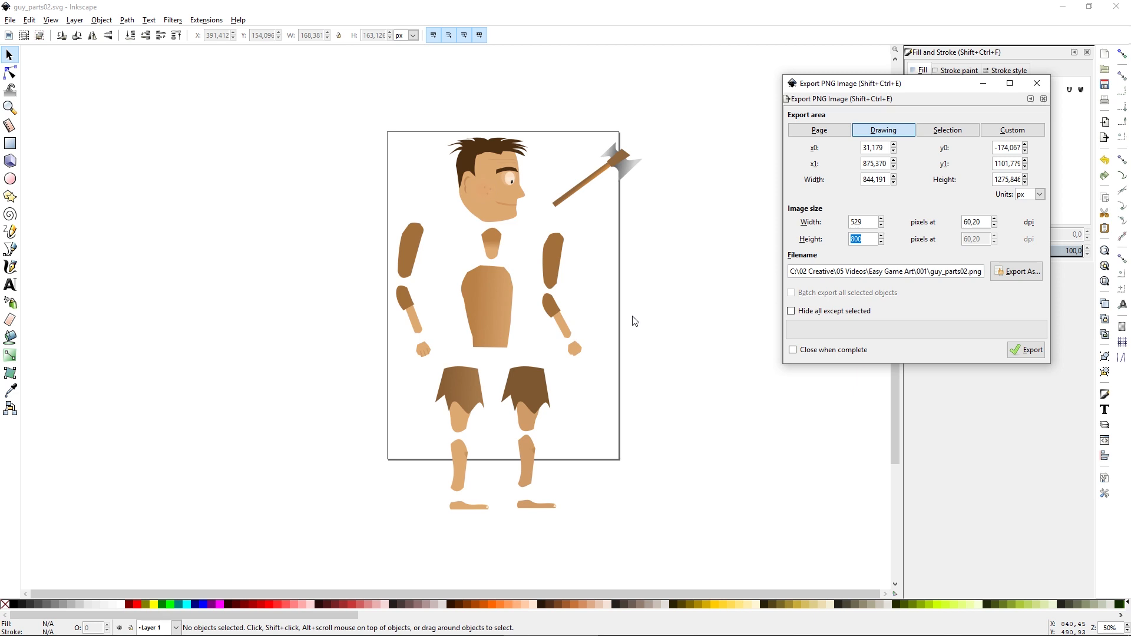
pyautogui.write('1600')
pyautogui.press('Tab')
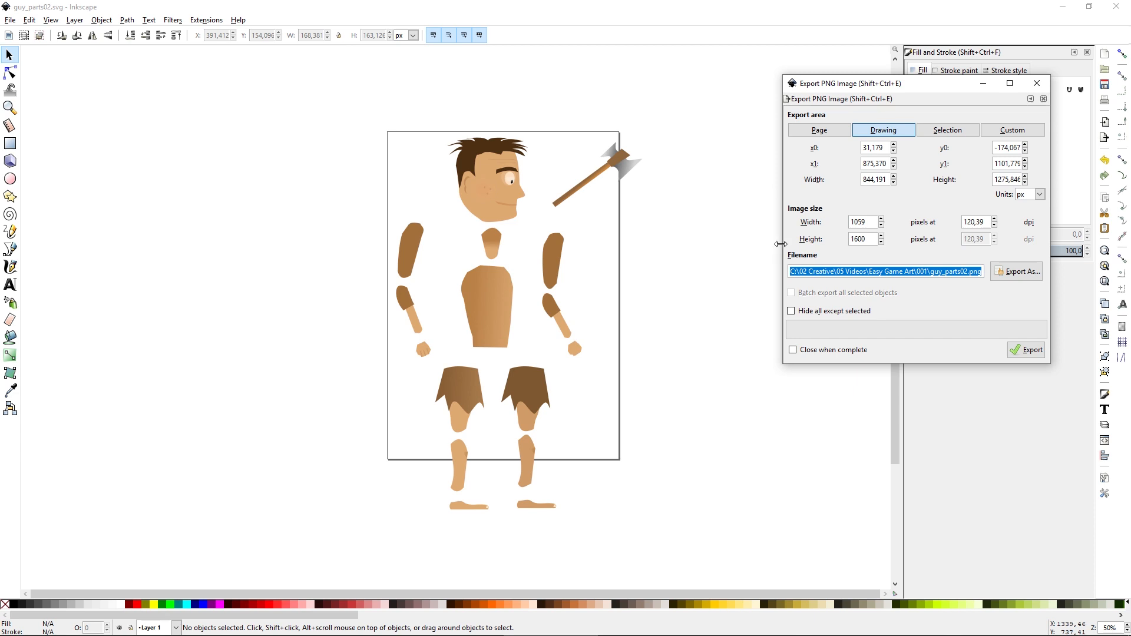
pyautogui.hotkey('shift', 'Tab')
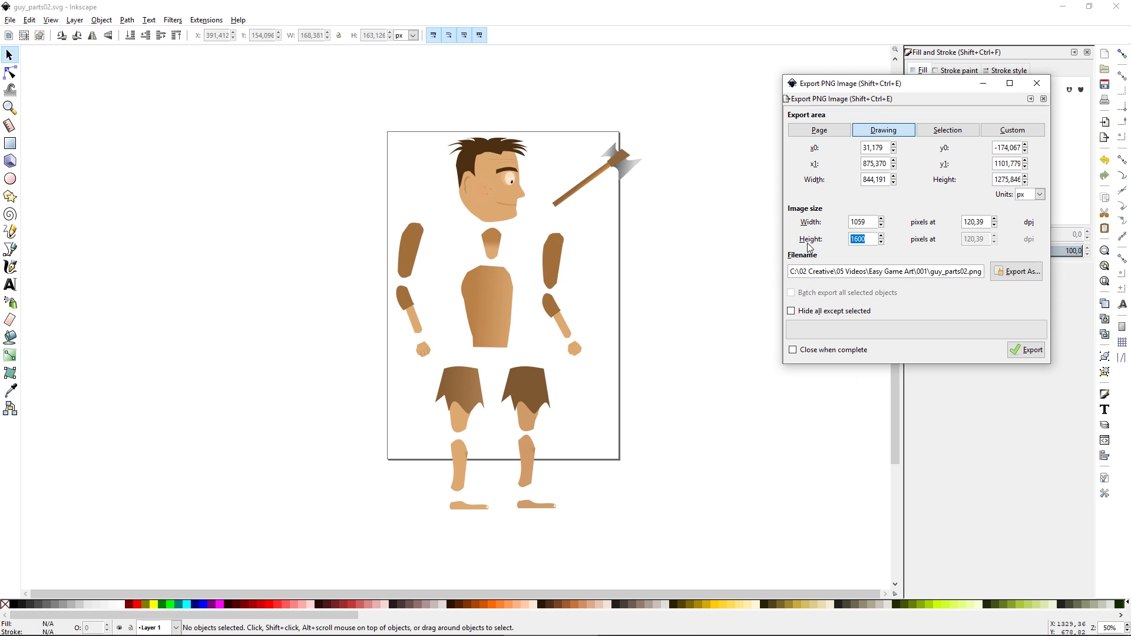
# Step: Replace the guy_parts02 file name with one starting with prehistoric_g and export the whole drawing as PNG
pyautogui.doubleClick(937, 272)
pyautogui.write('prehistoria')
pyautogui.click(1027, 350)
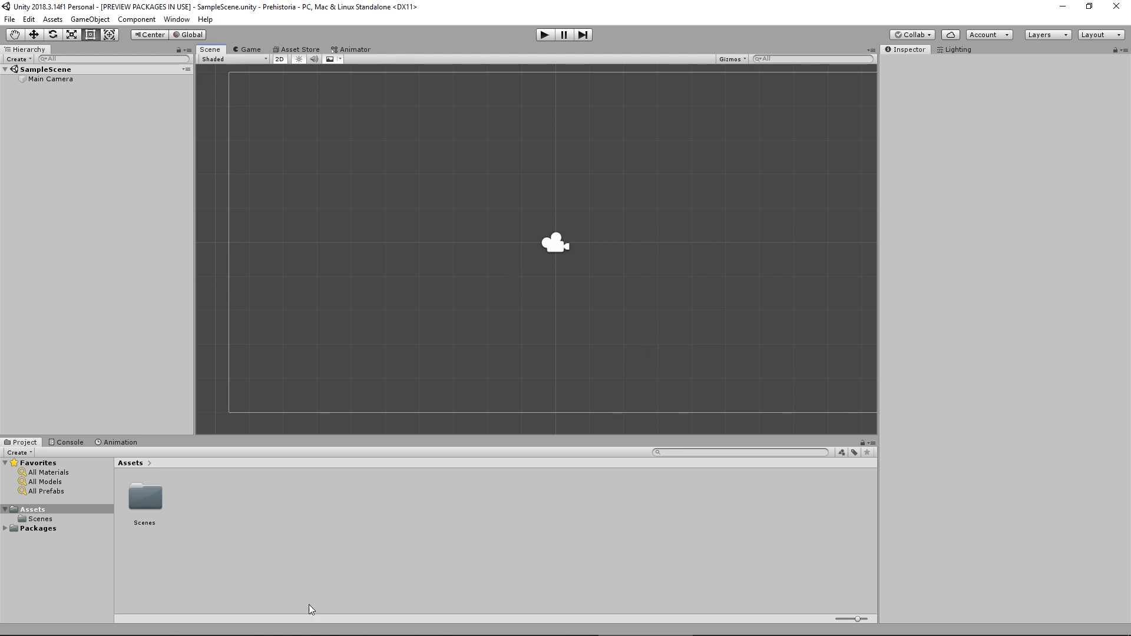
# Step: Switch to the Unity editor and import the exported character PNG into the project's Assets folder
pyautogui.moveTo(608, 570); pyautogui.dragTo(277, 533)
pyautogui.rightClick(160, 540)
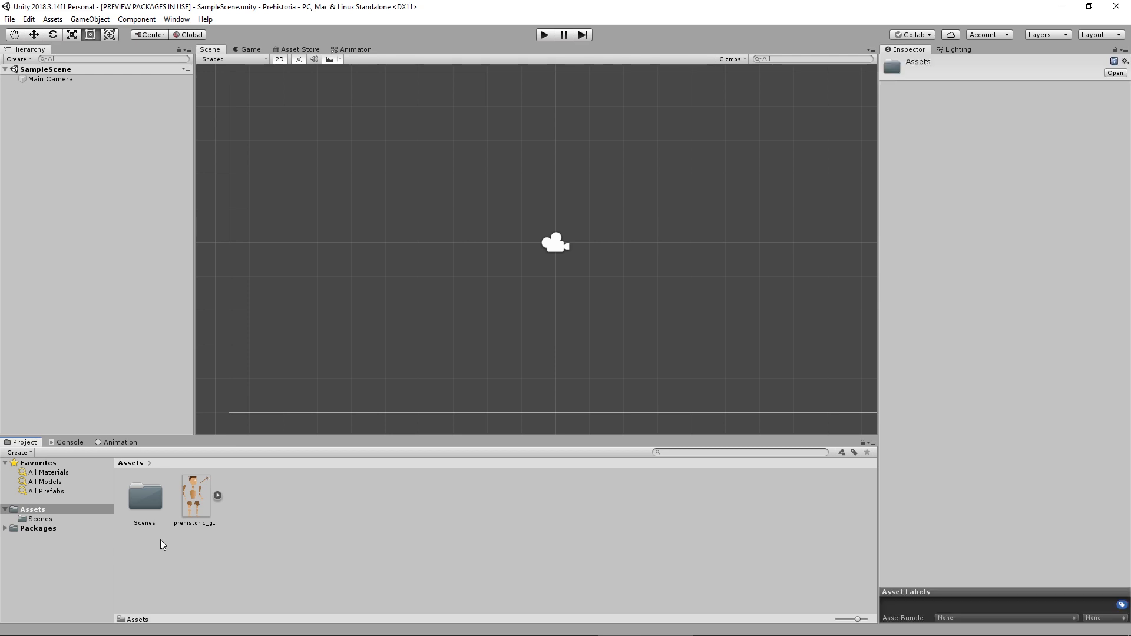
# Step: Create a folder named Character in Assets, and move the imported prehistoric_guy image into it
pyautogui.moveTo(257, 264)
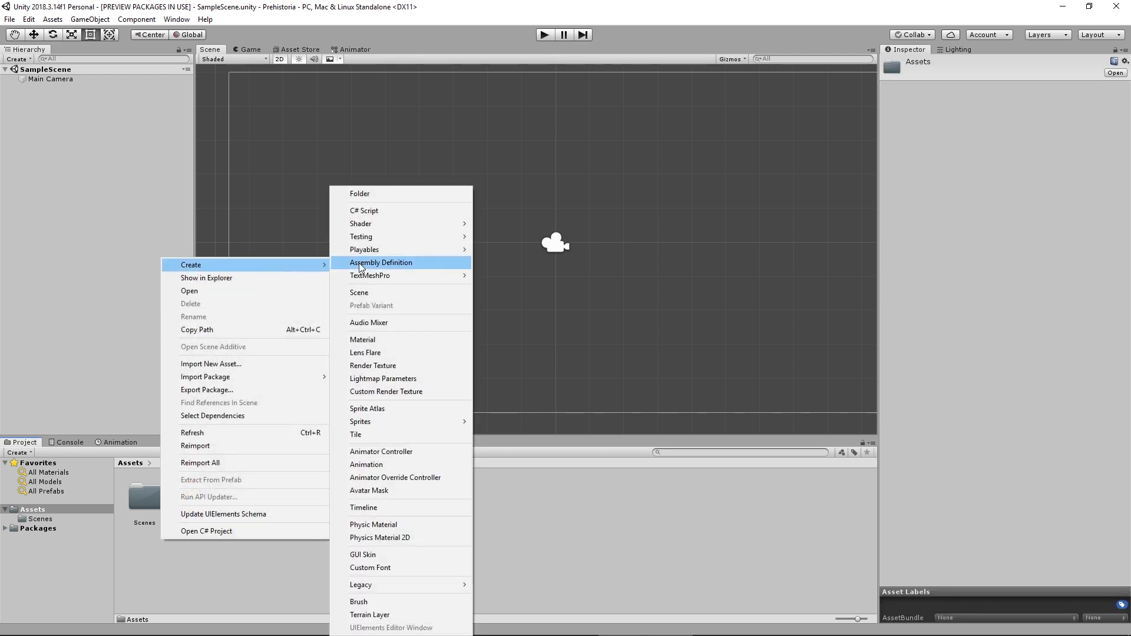
pyautogui.click(385, 194)
pyautogui.write('Character')
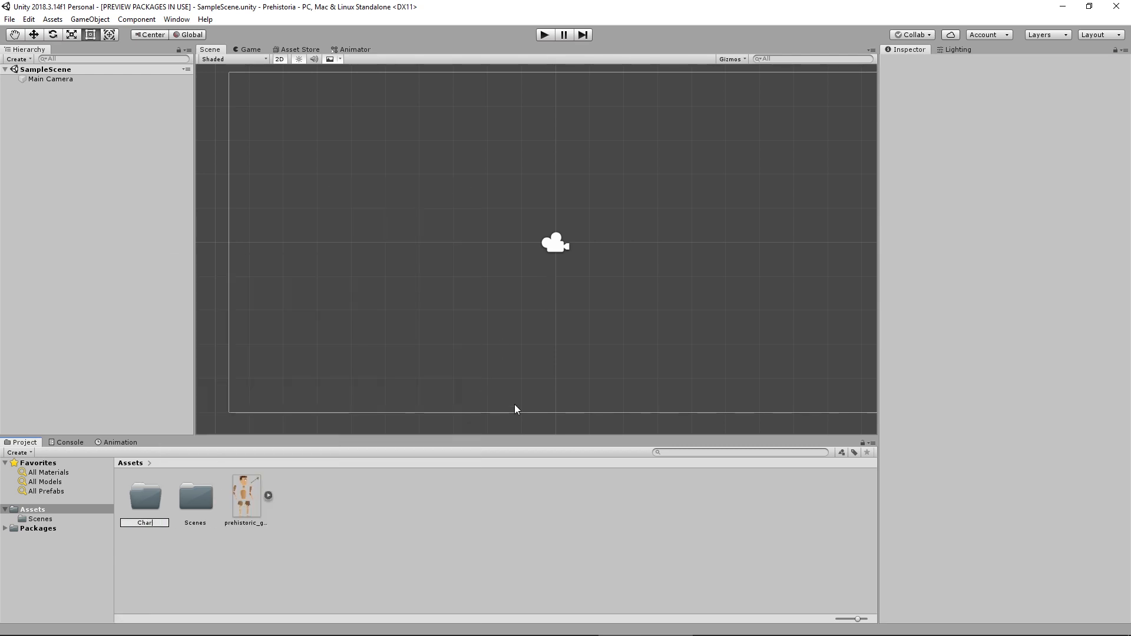
pyautogui.press('Return')
pyautogui.click(229, 549)
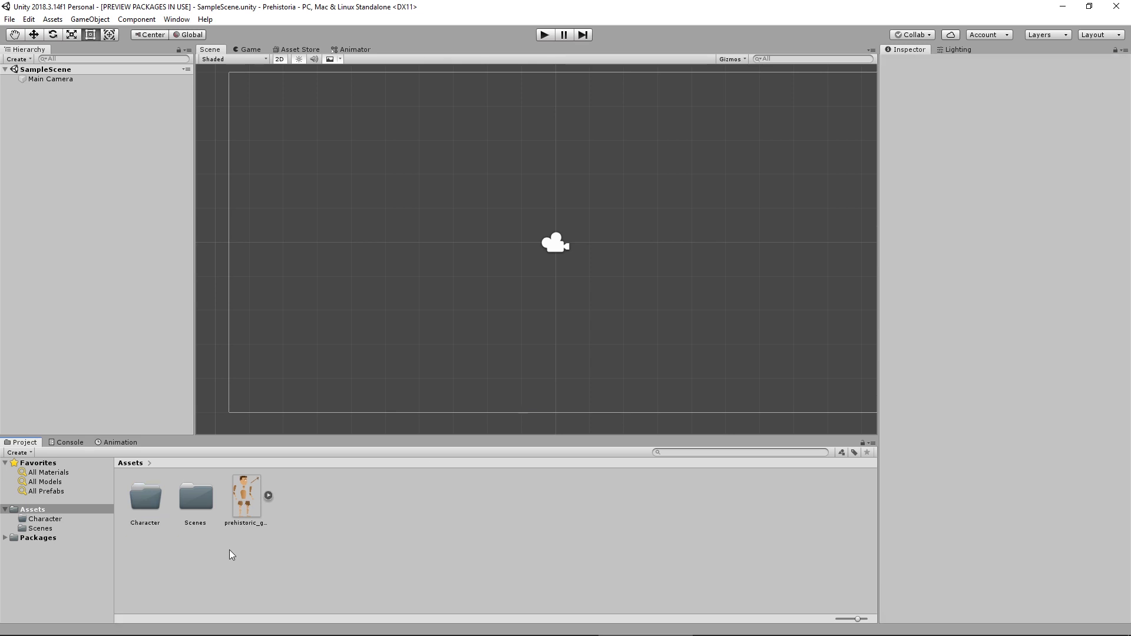
pyautogui.moveTo(247, 498); pyautogui.dragTo(147, 514)
pyautogui.doubleClick(147, 513)
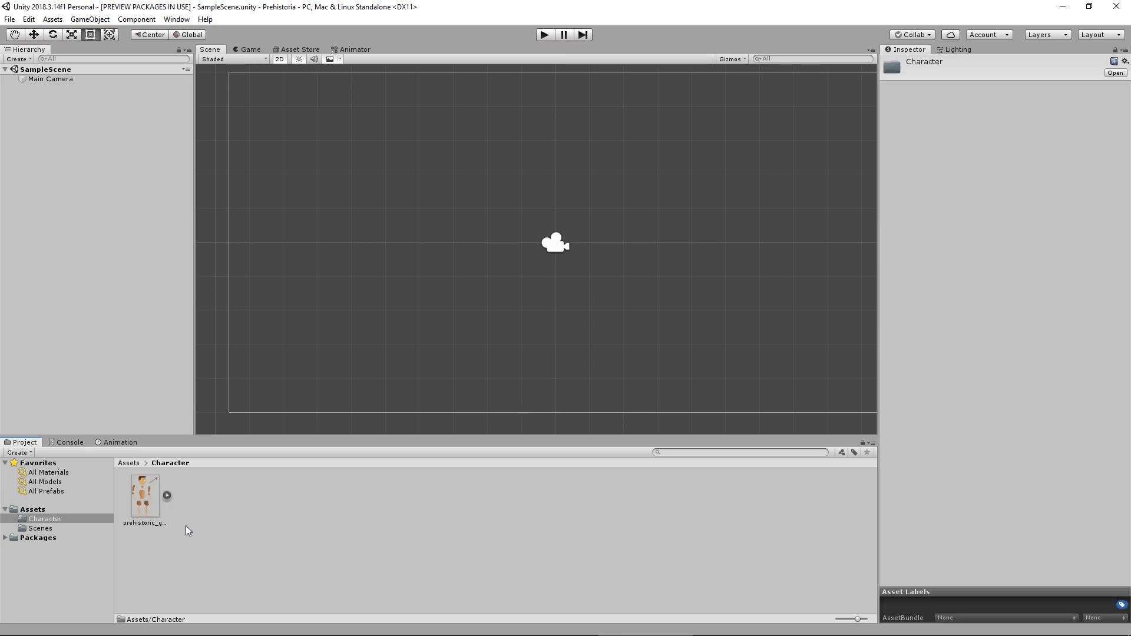
# Step: Open the prehistoric_guy sprite in the Sprite Editor, dock the editor beside the Animator view, and switch it to the Skinning Editor
pyautogui.click(143, 498)
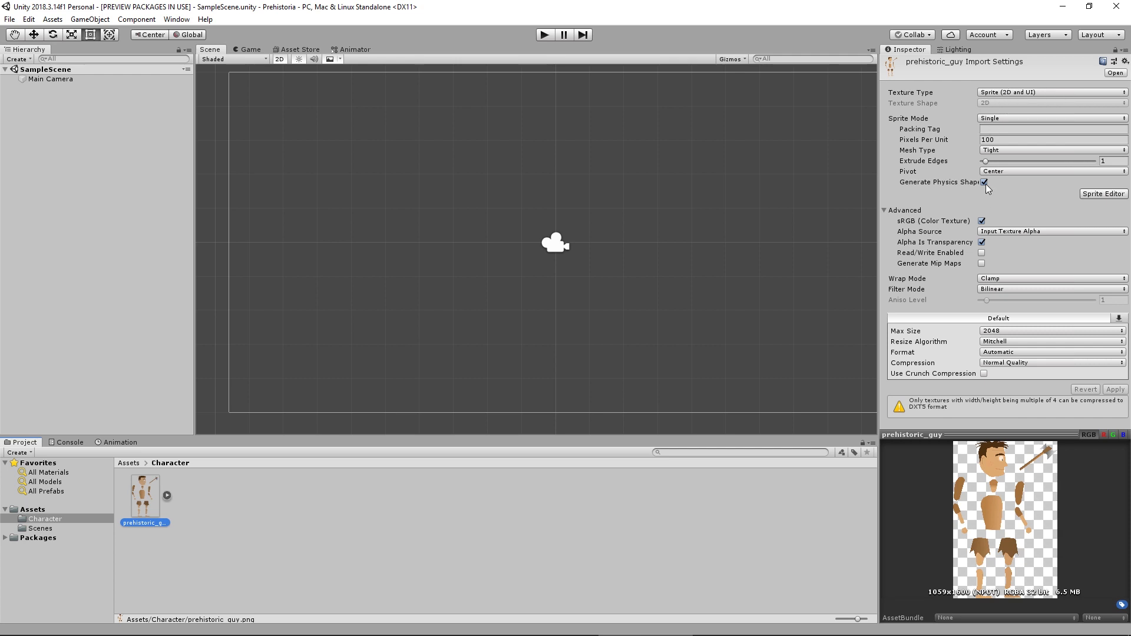
pyautogui.click(1089, 193)
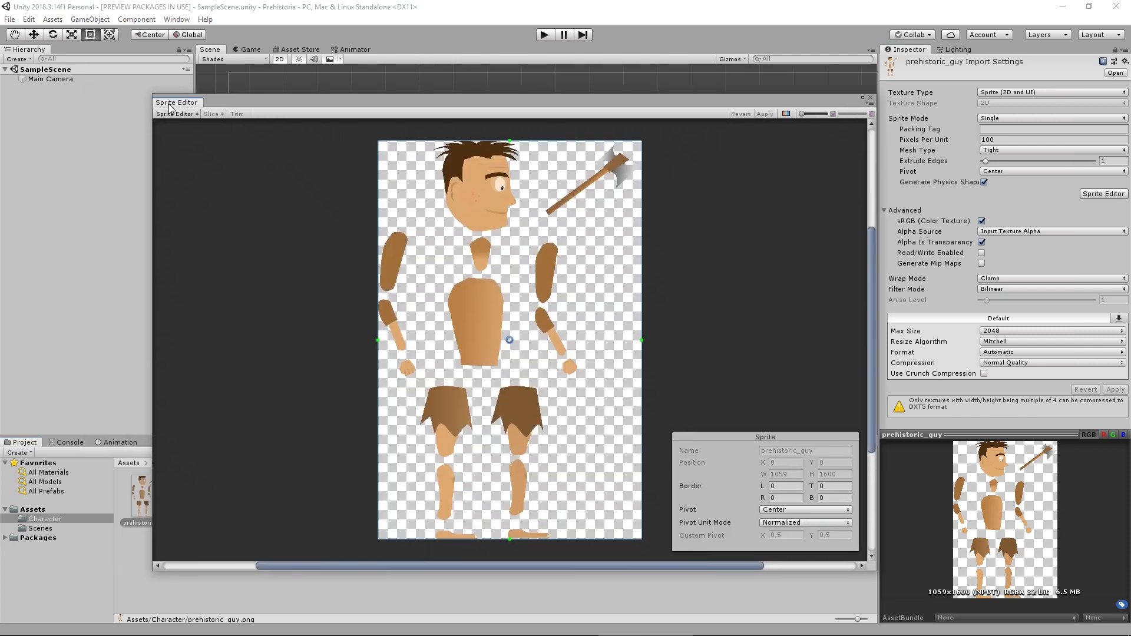
pyautogui.moveTo(170, 101); pyautogui.dragTo(401, 51)
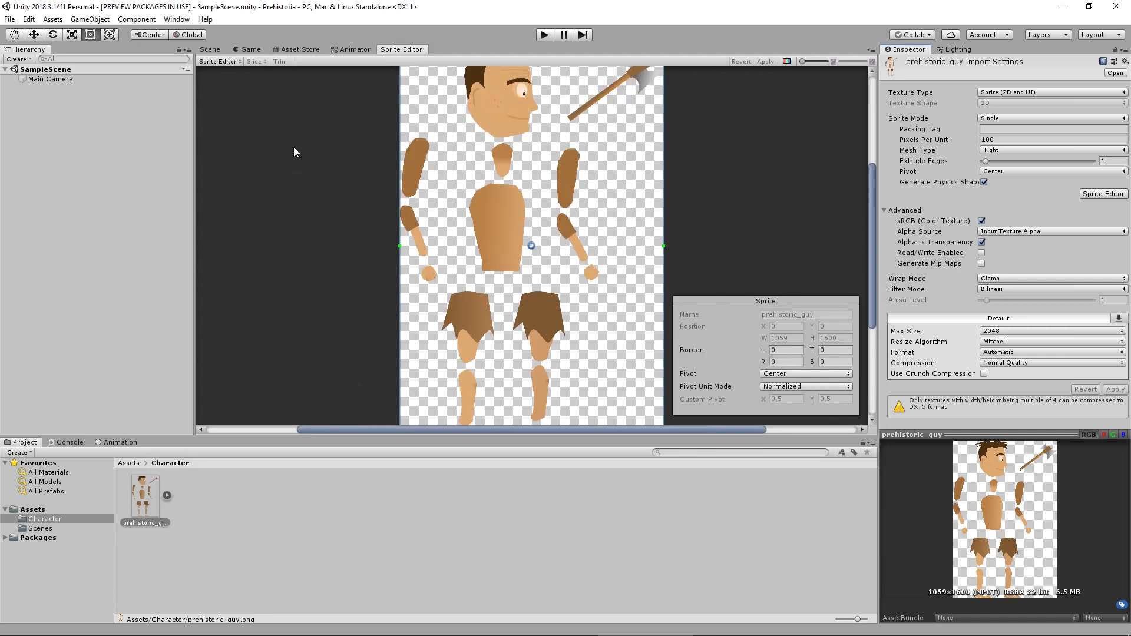
pyautogui.click(223, 62)
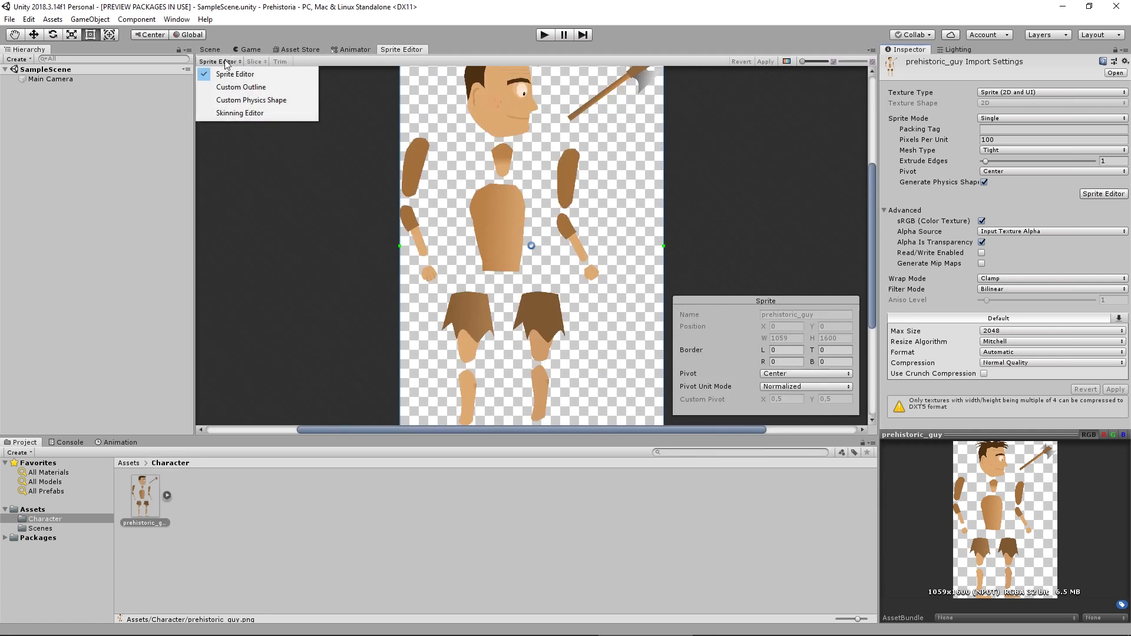
pyautogui.click(224, 114)
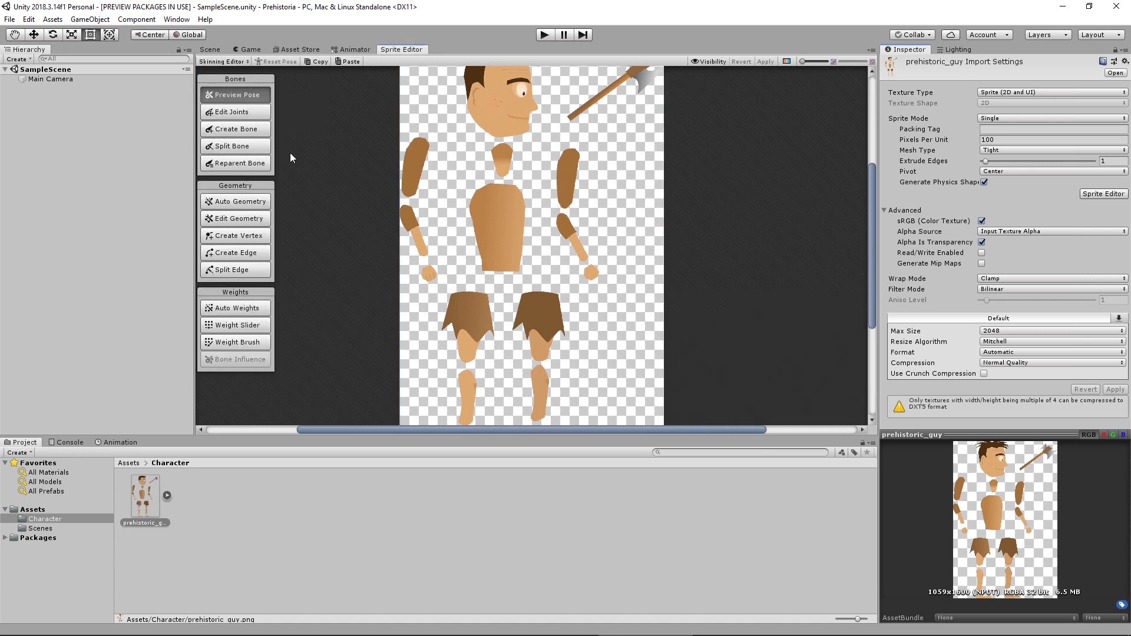
pyautogui.scroll(-4, 495, 185)
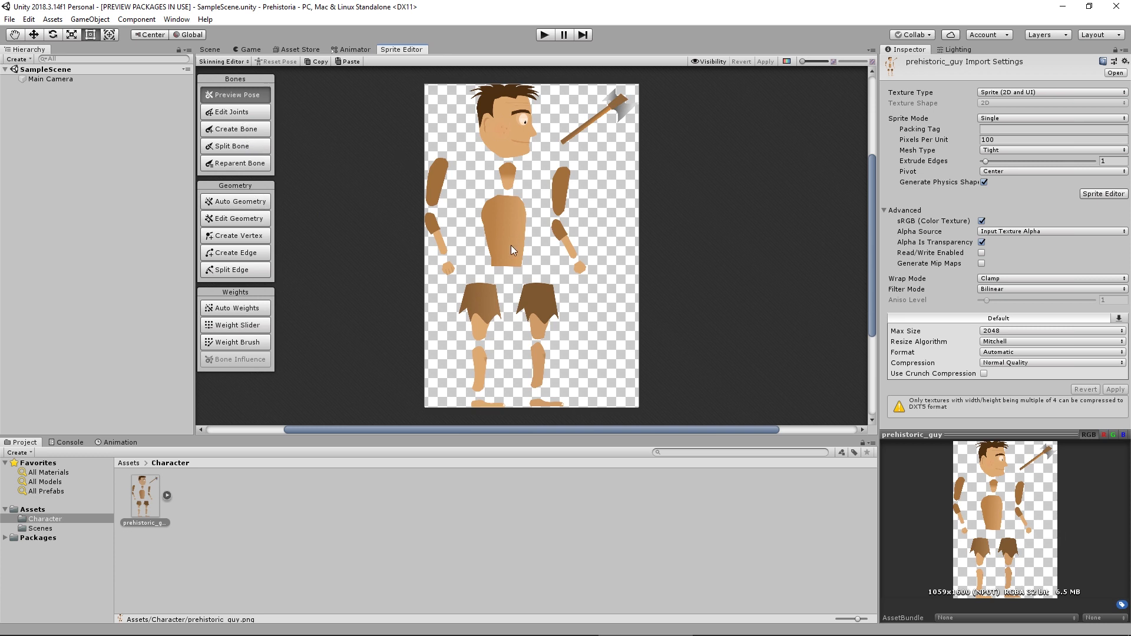
# Step: Generate automatic geometry for all visible body parts with Weights turned off
pyautogui.click(234, 203)
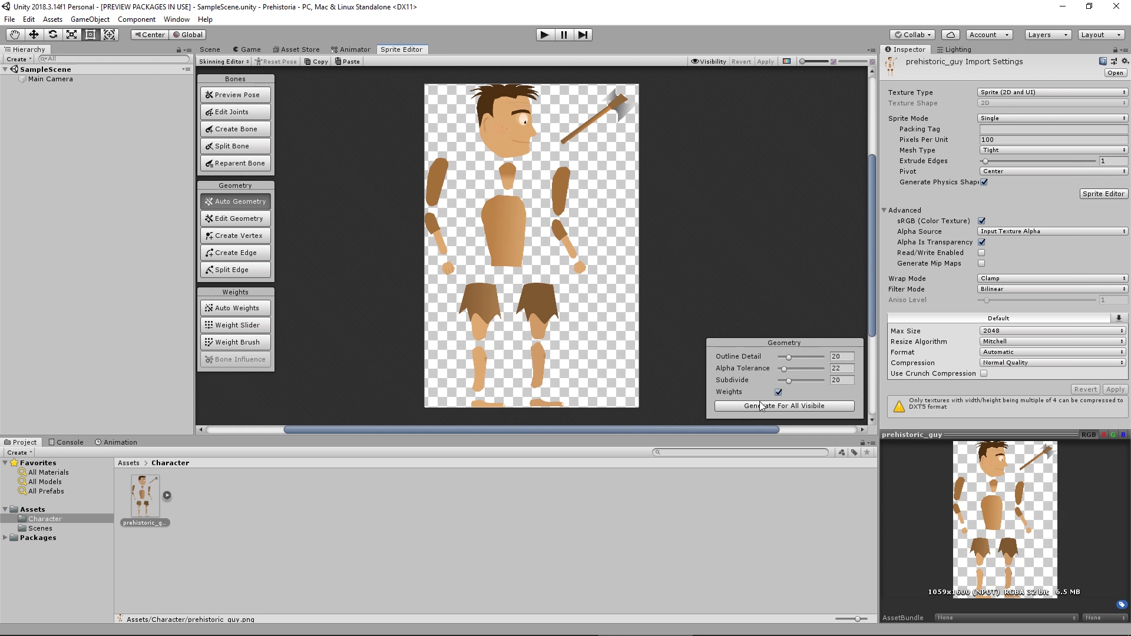
pyautogui.click(778, 393)
pyautogui.click(750, 407)
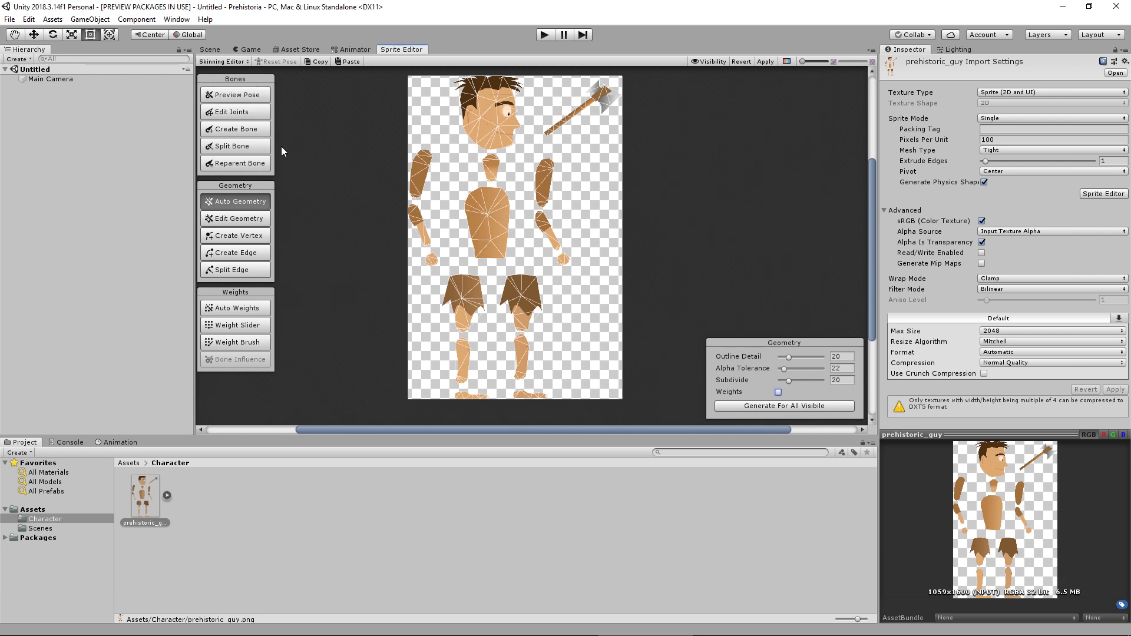
# Step: Create two chained bones in the torso, from the hips to mid-torso and on up to the base of the neck
pyautogui.click(259, 129)
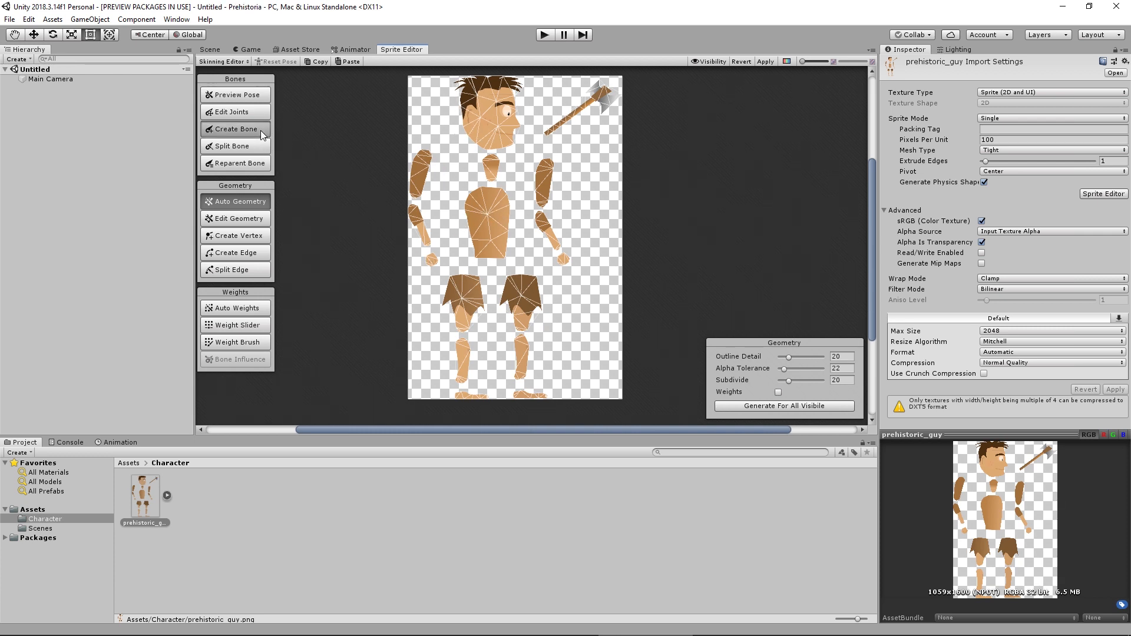
pyautogui.doubleClick(486, 224)
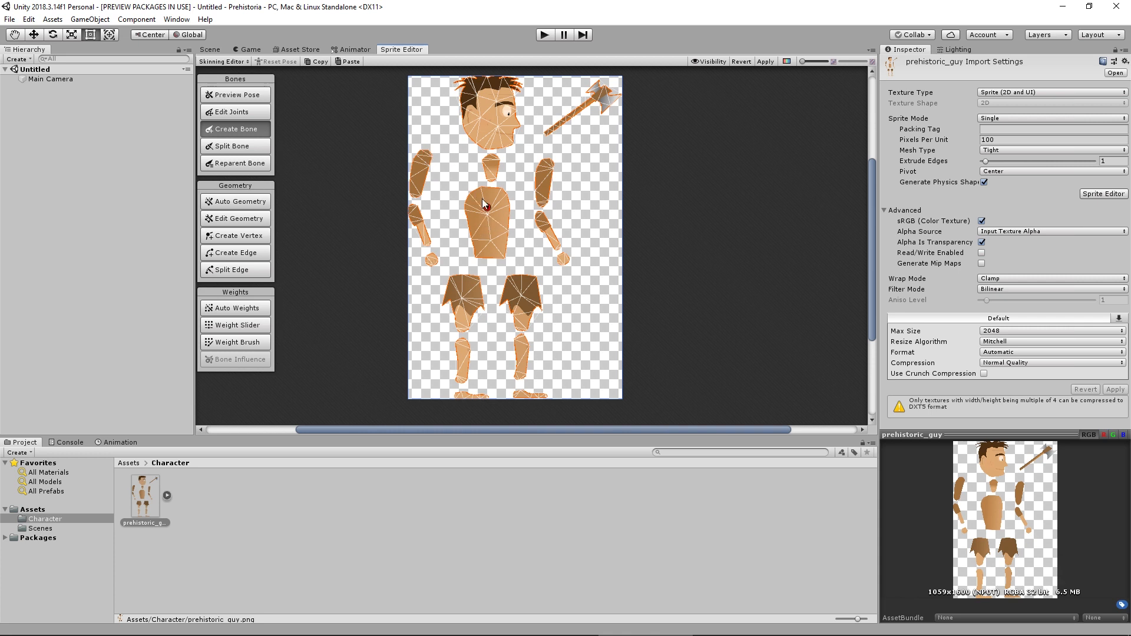
pyautogui.moveTo(494, 254); pyautogui.dragTo(489, 246, button='middle')
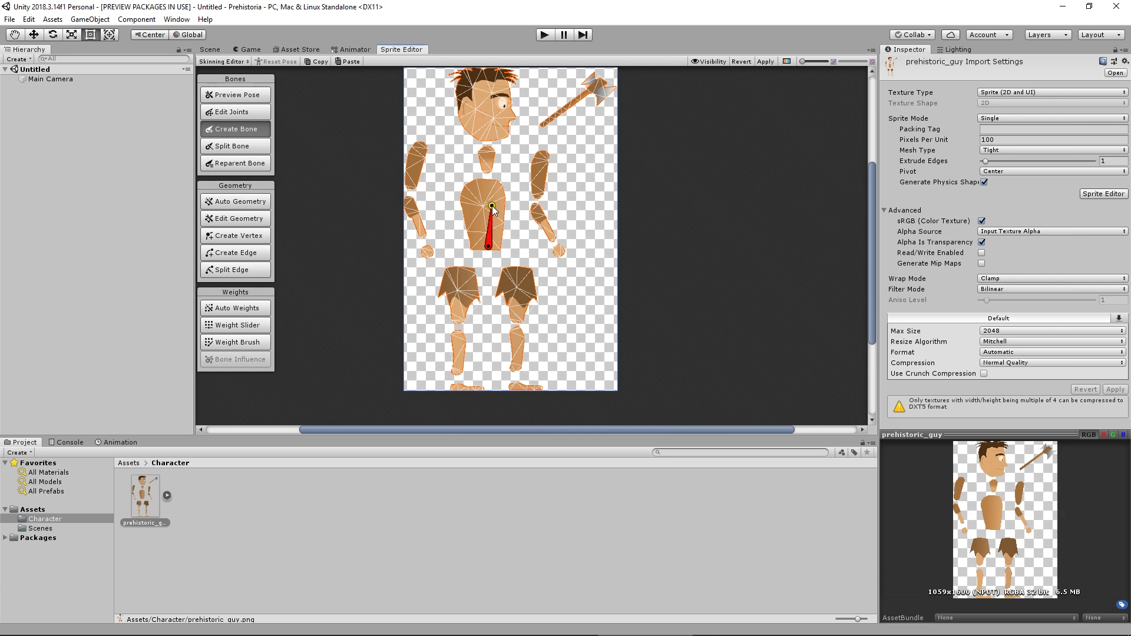
pyautogui.click(492, 206)
pyautogui.click(490, 183)
# Step: Create upper arm, forearm and hand bones for the arm below the axe, chained from the upper torso bone
pyautogui.click(492, 203)
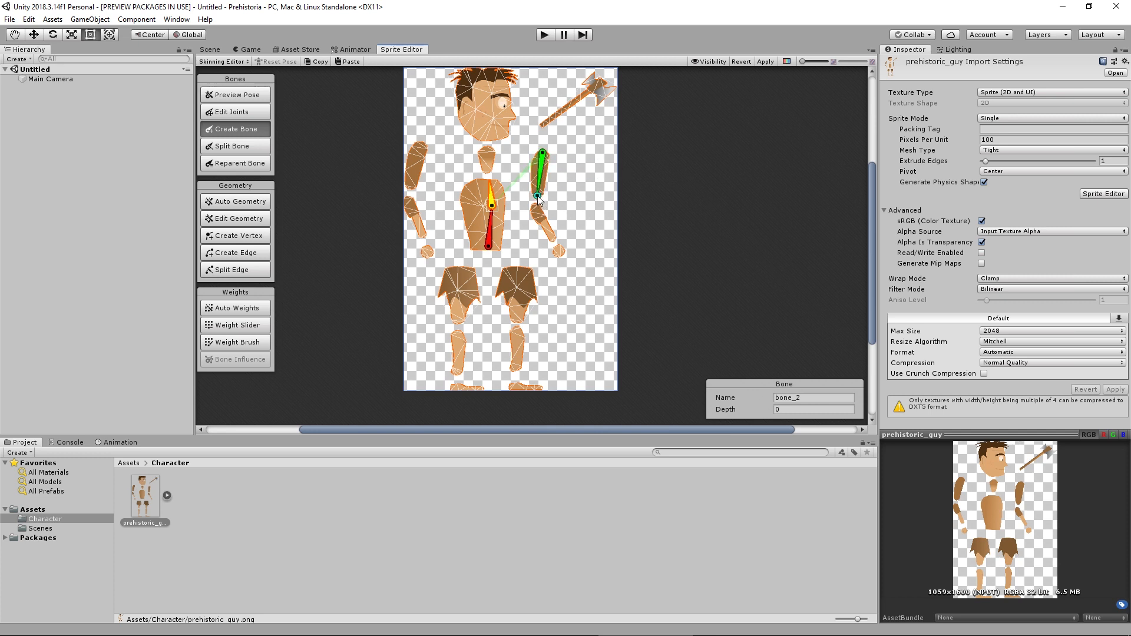
pyautogui.click(537, 196)
pyautogui.click(541, 189)
pyautogui.click(535, 207)
pyautogui.click(554, 242)
pyautogui.click(542, 221)
pyautogui.click(557, 247)
pyautogui.click(563, 256)
# Step: Create upper arm, forearm and hand bones for the other arm, chained from the upper torso bone
pyautogui.click(491, 197)
pyautogui.click(423, 146)
pyautogui.click(410, 187)
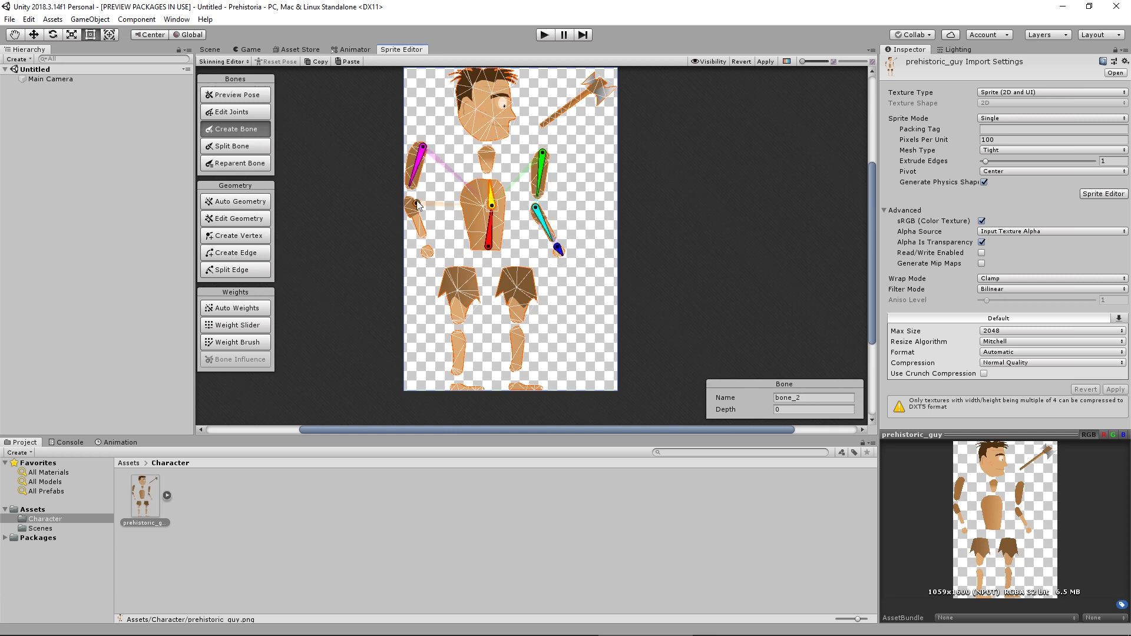
pyautogui.click(417, 168)
pyautogui.click(407, 201)
pyautogui.click(423, 237)
pyautogui.click(415, 217)
pyautogui.click(425, 246)
pyautogui.click(432, 260)
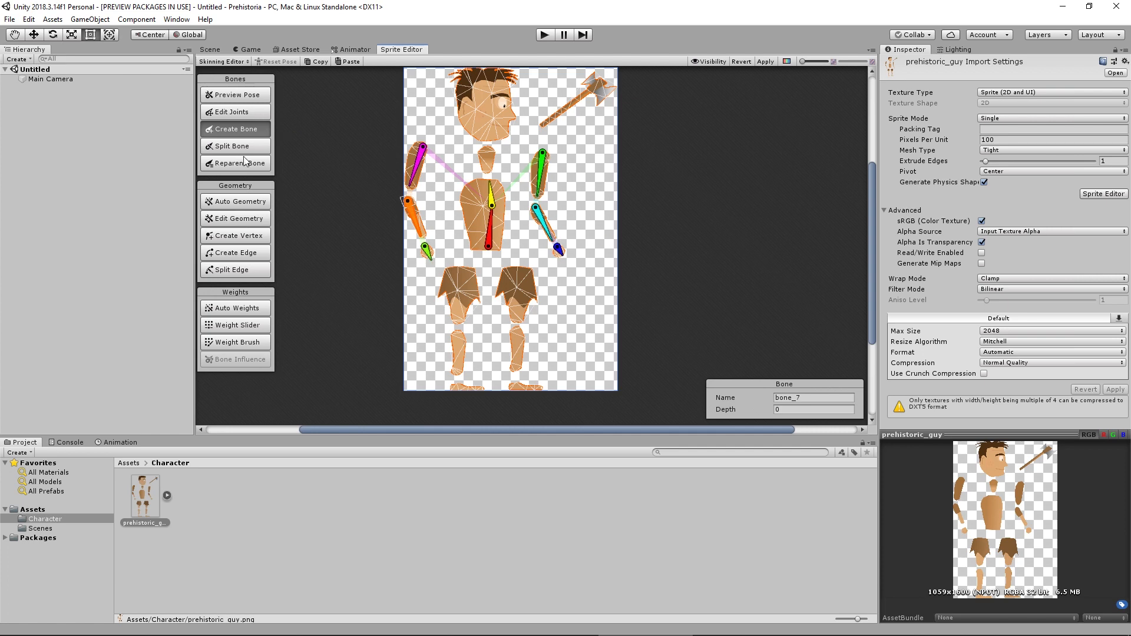
# Step: Create a bone through the neck and another from the chin to the top of the head
pyautogui.click(238, 202)
pyautogui.click(242, 126)
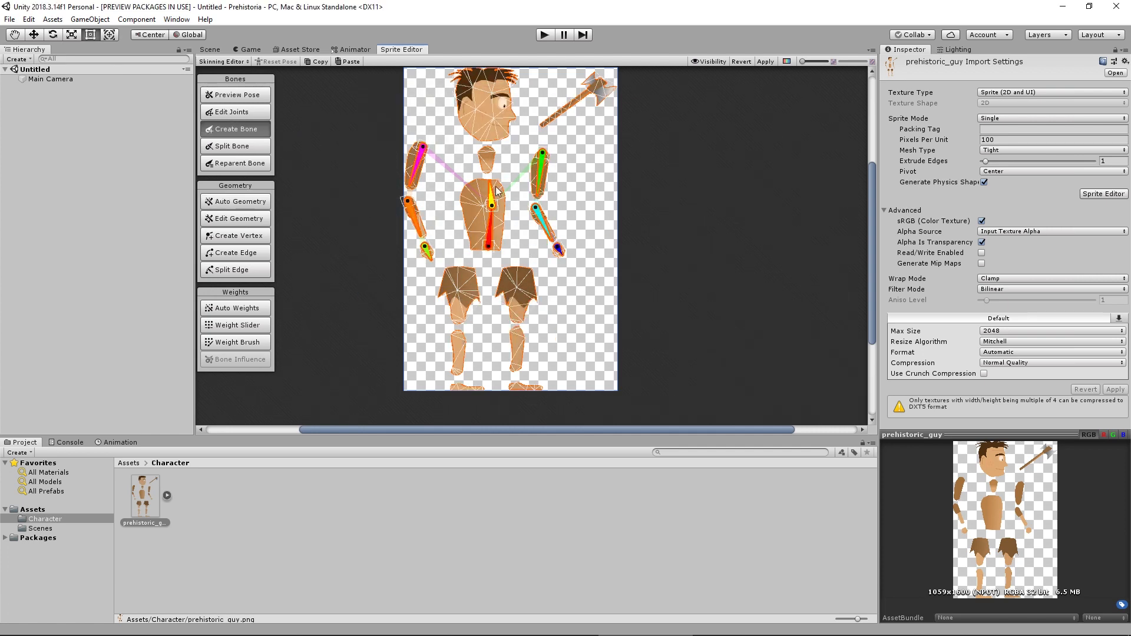
pyautogui.click(489, 169)
pyautogui.click(492, 146)
pyautogui.click(493, 158)
pyautogui.click(494, 135)
pyautogui.click(489, 81)
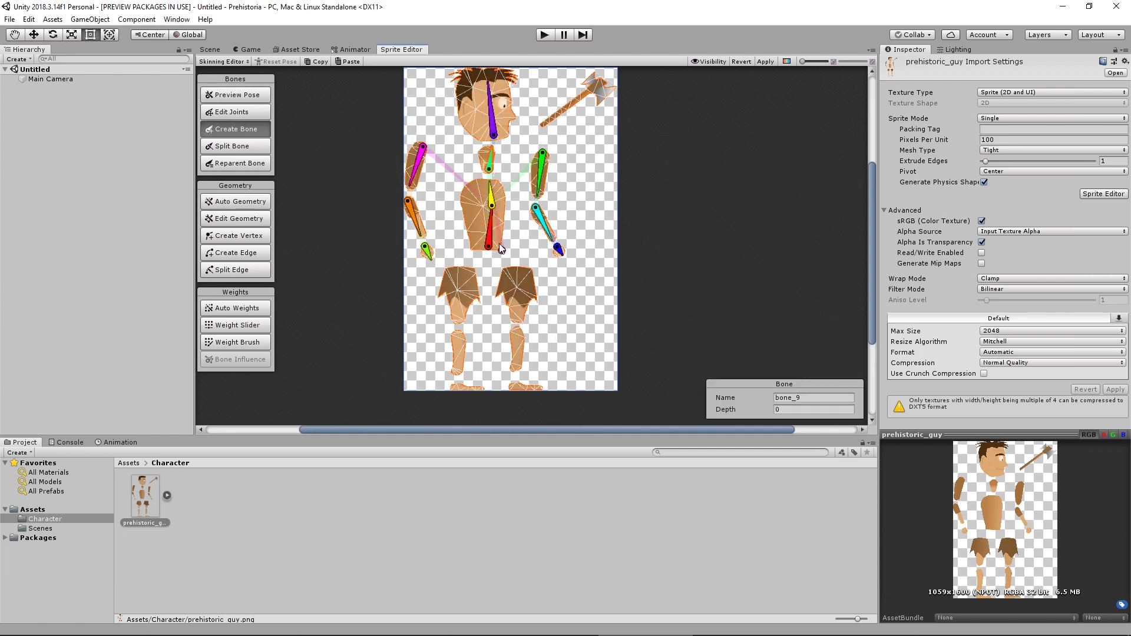
# Step: Create thigh, shin and foot bones for the leg behind the character, on the side away from the axe
pyautogui.click(464, 268)
pyautogui.click(461, 322)
pyautogui.click(460, 334)
pyautogui.click(458, 375)
pyautogui.click(458, 388)
pyautogui.click(483, 389)
# Step: Create thigh, shin and foot bones for the remaining leg on the axe side
pyautogui.click(521, 270)
pyautogui.click(521, 322)
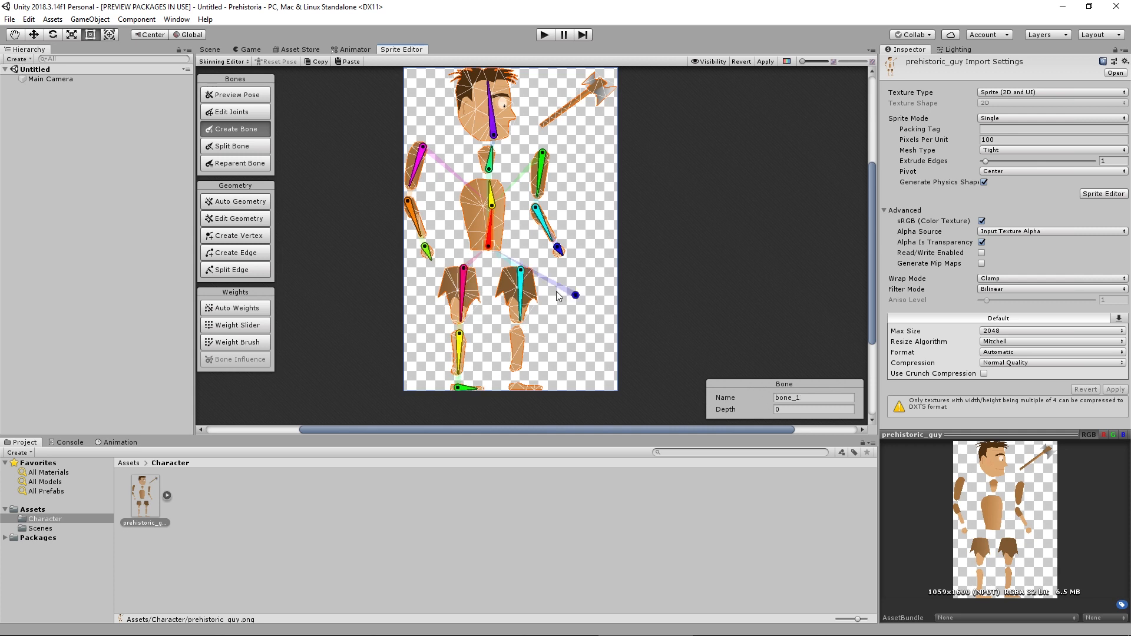
pyautogui.click(521, 294)
pyautogui.click(518, 332)
pyautogui.click(516, 371)
pyautogui.rightClick(825, 378)
pyautogui.click(518, 351)
pyautogui.click(515, 388)
pyautogui.click(541, 388)
# Step: Create a bone along the axe from handle end to blade, as a child of the hand bone nearest the axe
pyautogui.click(559, 250)
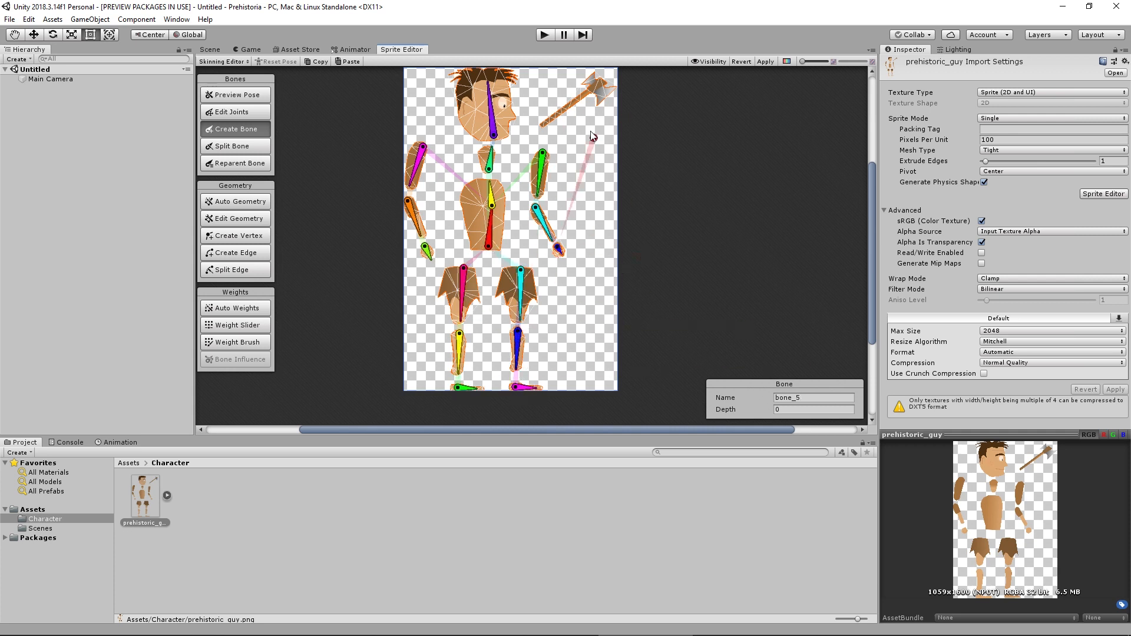
pyautogui.click(544, 123)
pyautogui.click(600, 85)
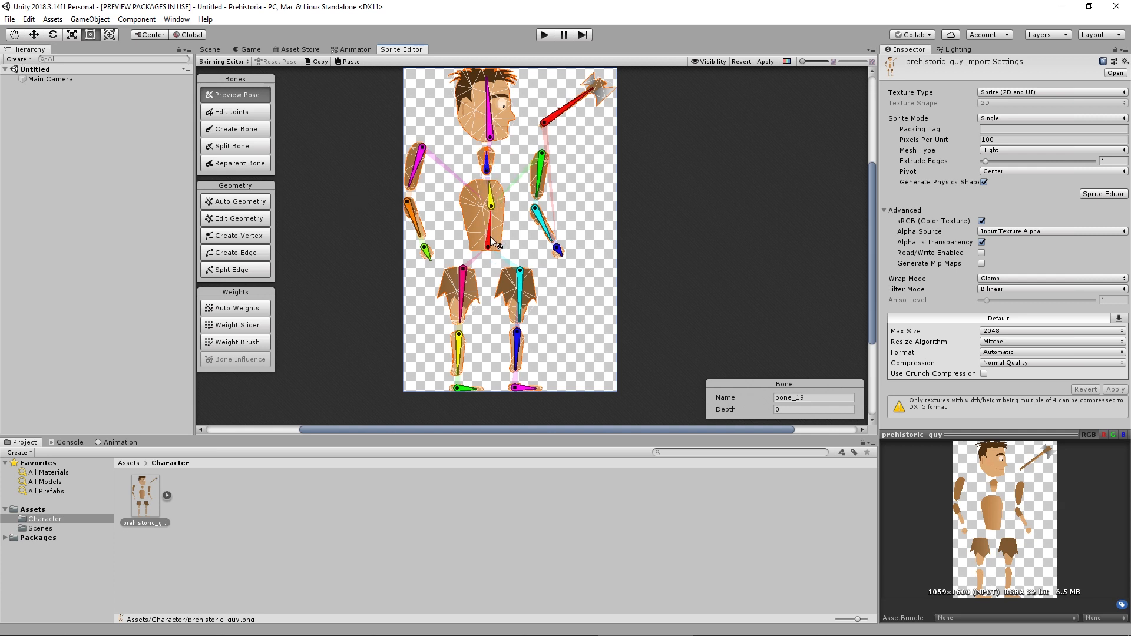
# Step: Select the whole rigged character and regenerate its automatic geometry with Weights turned on
pyautogui.click(496, 235)
pyautogui.click(229, 202)
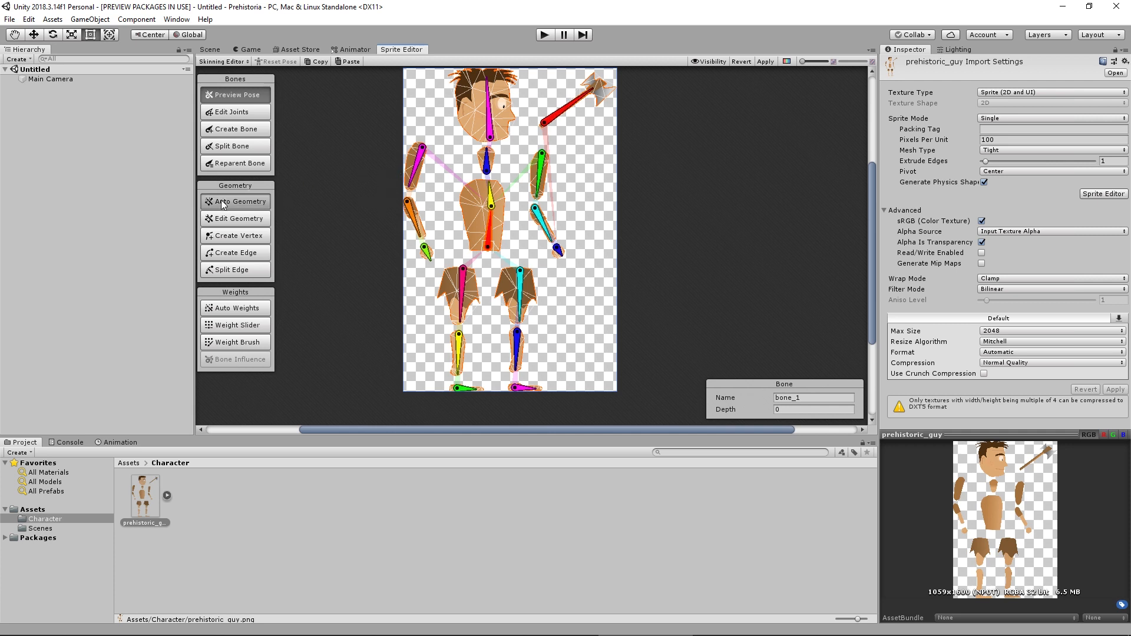
pyautogui.moveTo(340, 76); pyautogui.dragTo(658, 408)
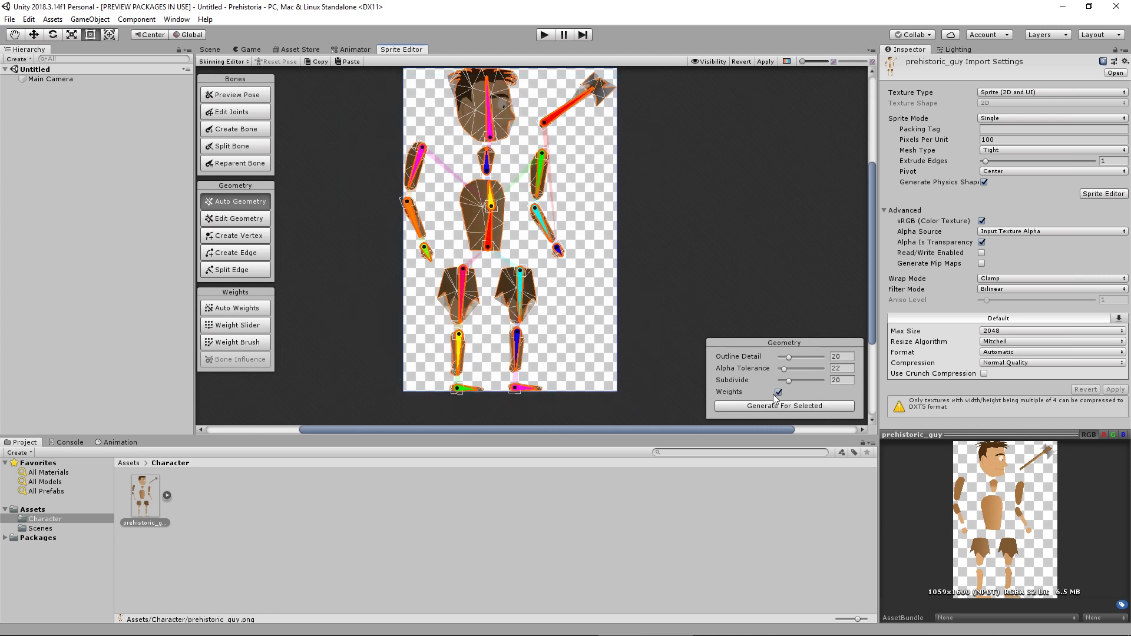
pyautogui.click(795, 412)
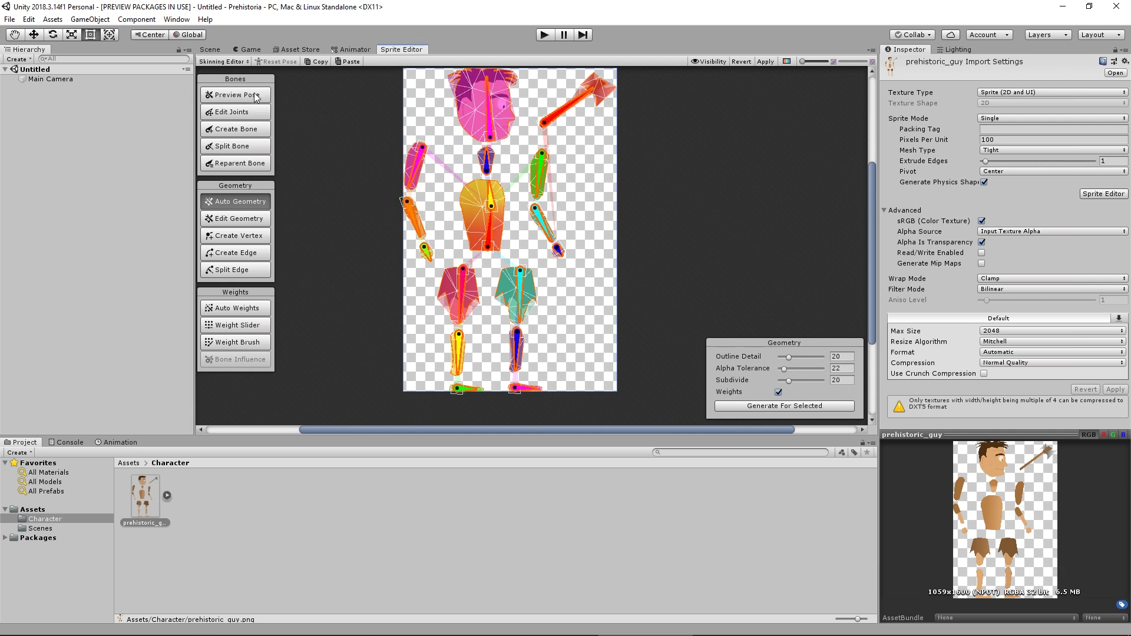
# Step: Test the rig in Preview Pose by rotating the torso and axe-side upper arm bones, and reset the pose
pyautogui.click(246, 93)
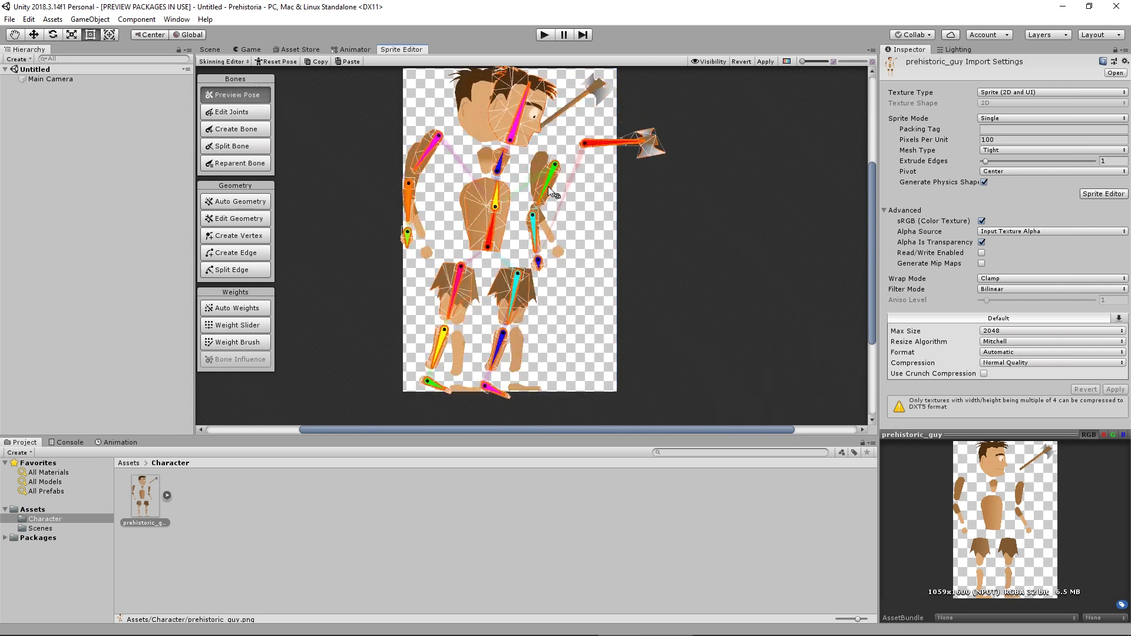
pyautogui.moveTo(548, 186); pyautogui.dragTo(546, 191)
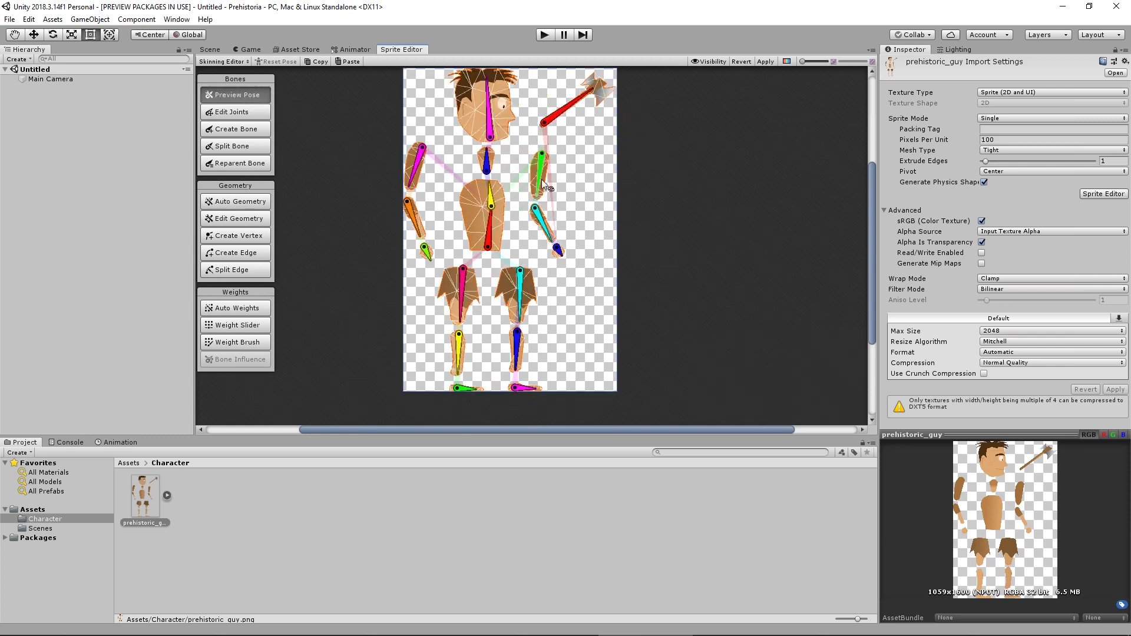
pyautogui.moveTo(542, 179); pyautogui.dragTo(596, 157)
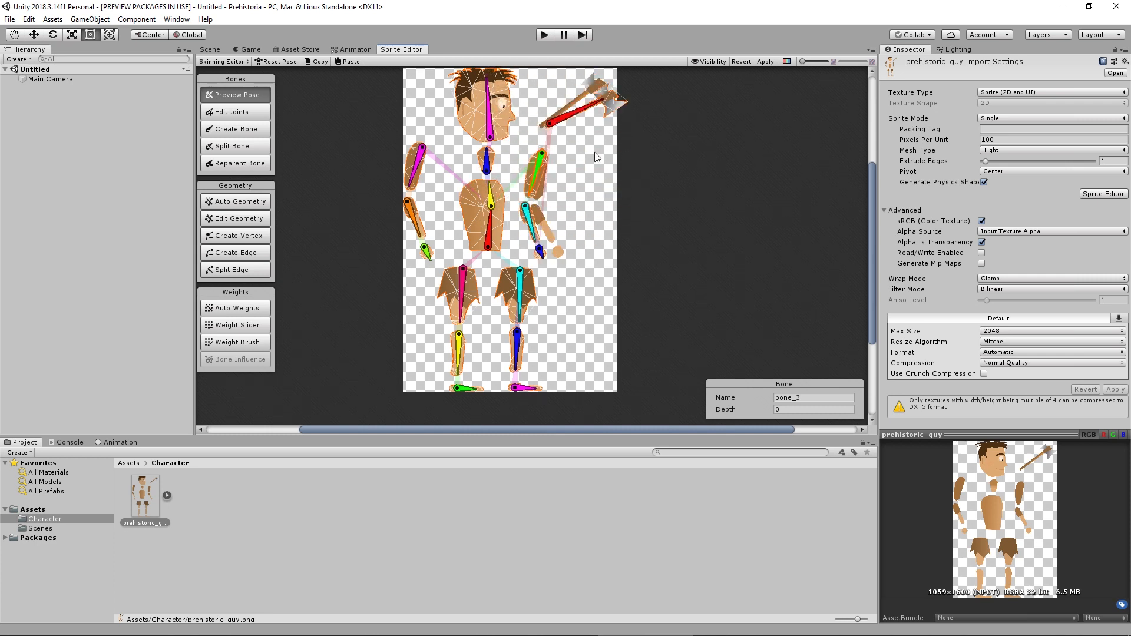
pyautogui.click(272, 62)
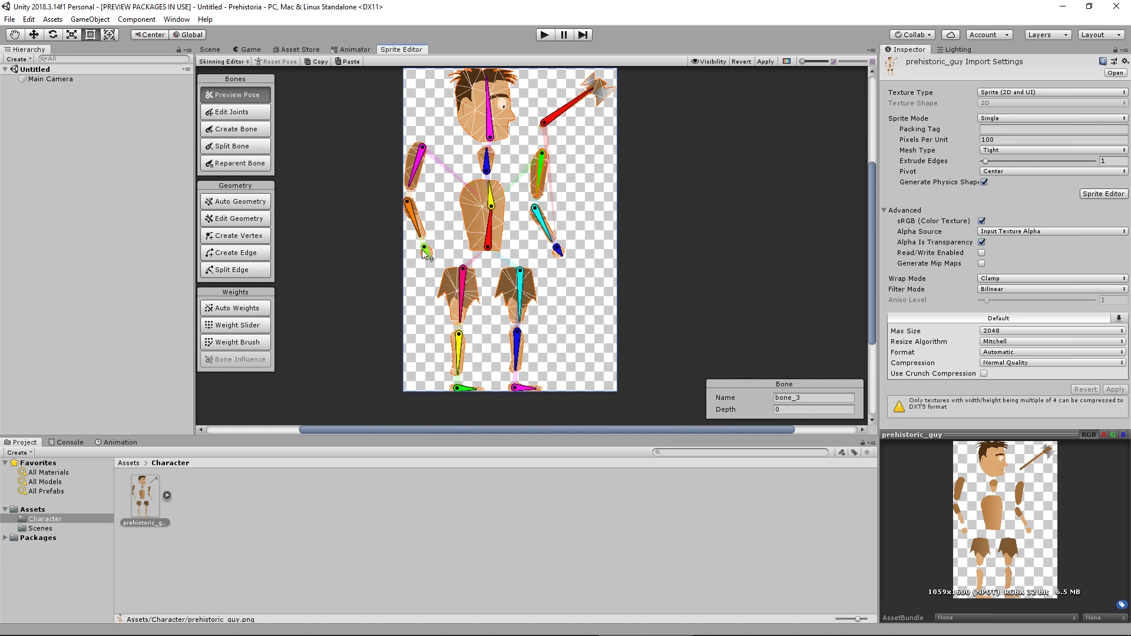
# Step: Apply the bone, geometry and weight changes to the prehistoric_guy sprite
pyautogui.moveTo(592, 351); pyautogui.dragTo(588, 356, button='middle')
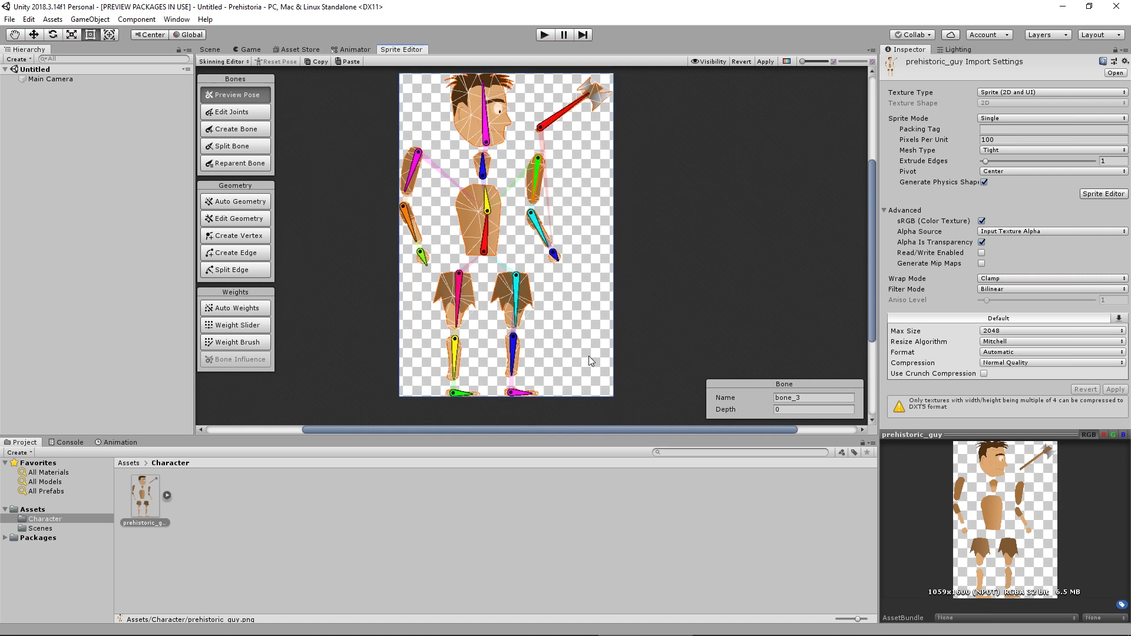
pyautogui.click(210, 49)
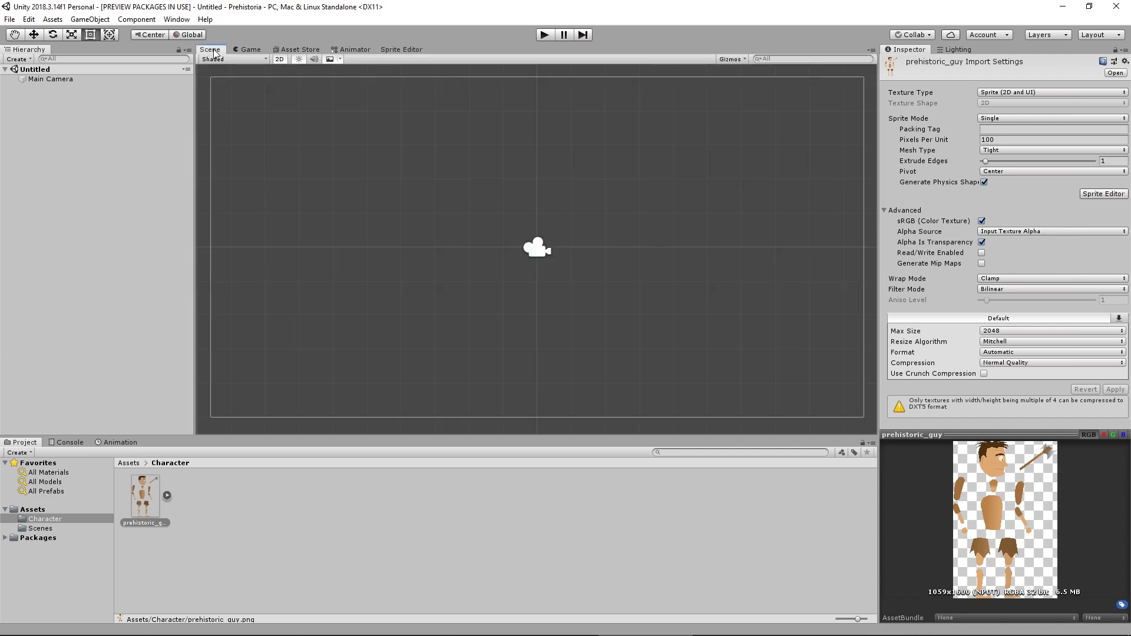
pyautogui.click(153, 511)
pyautogui.click(401, 50)
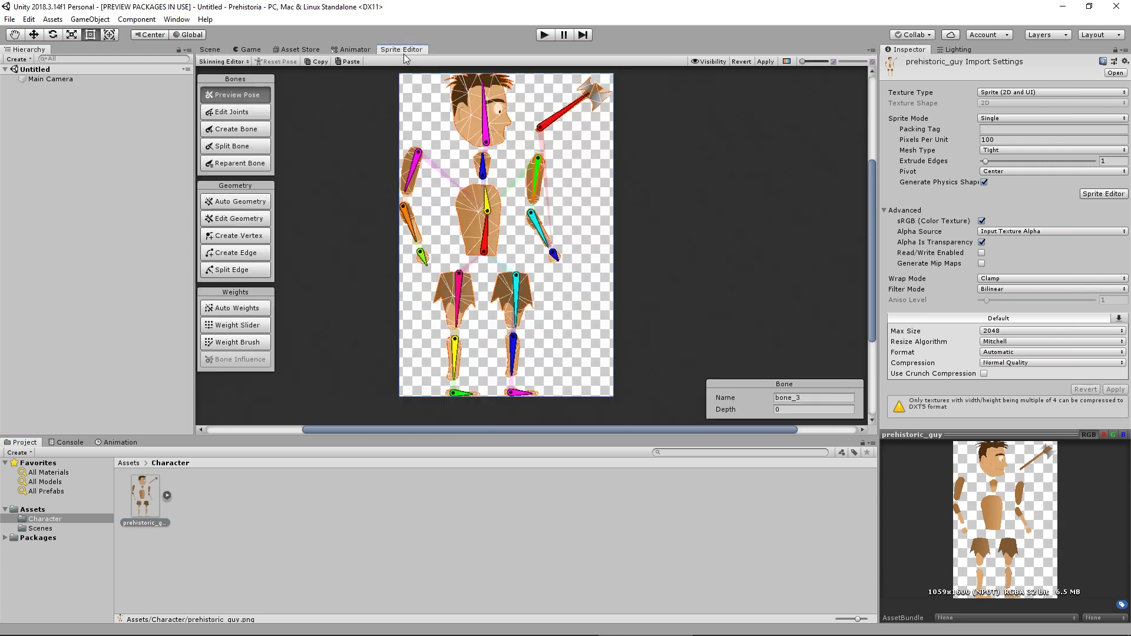
pyautogui.click(766, 62)
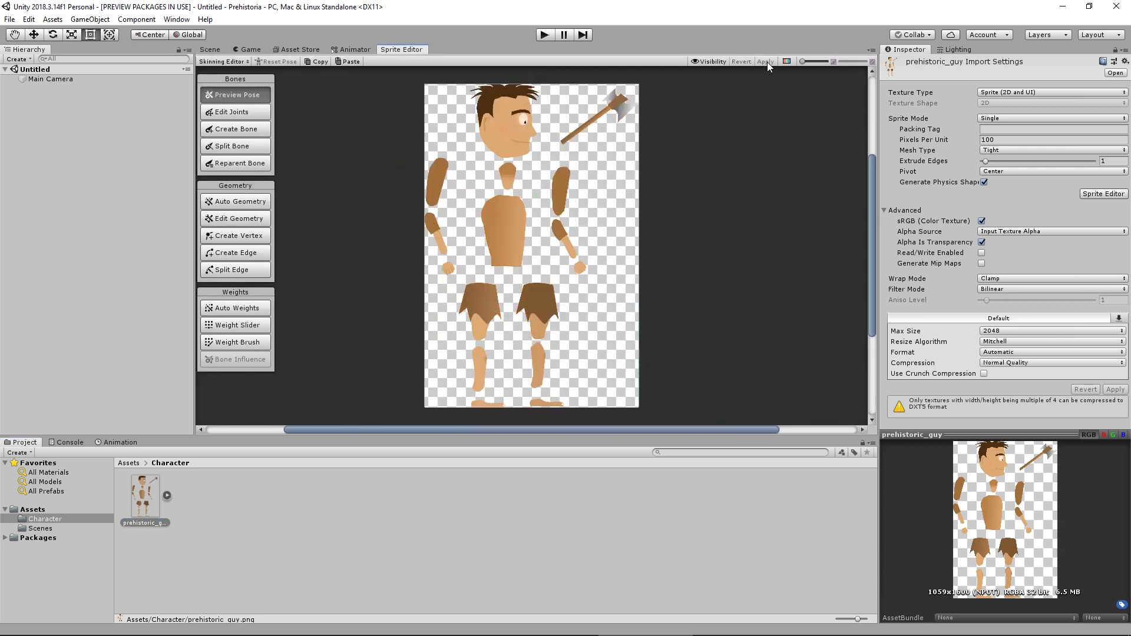
pyautogui.moveTo(696, 312); pyautogui.dragTo(709, 281, button='middle')
pyautogui.moveTo(476, 152); pyautogui.dragTo(458, 155, button='middle')
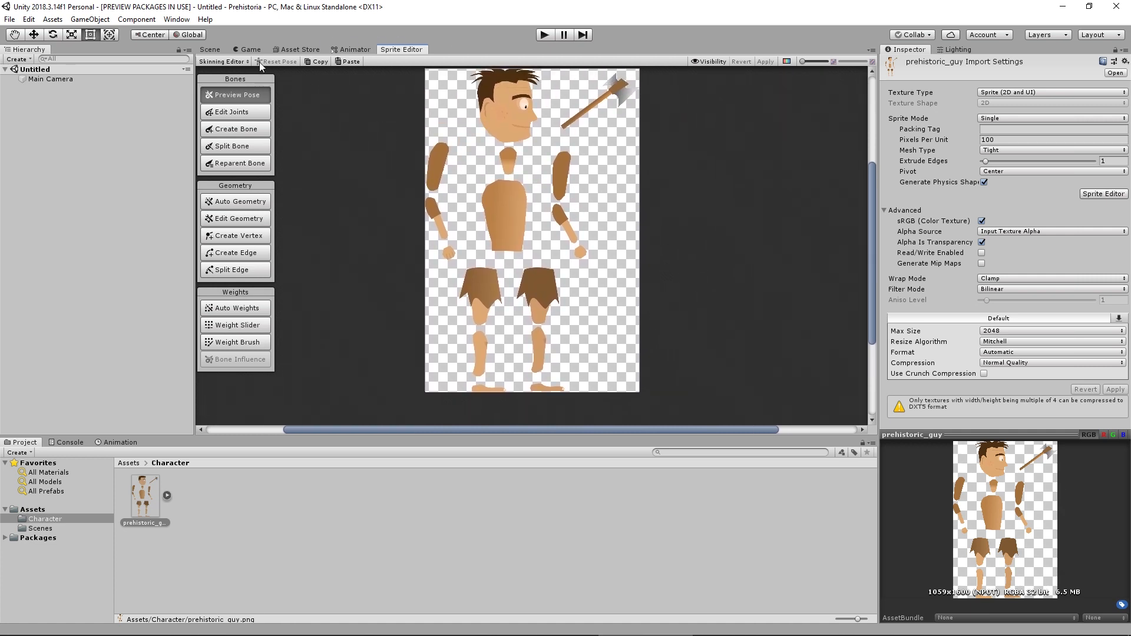
# Step: Place the prehistoric_guy sprite from the Character folder in the scene around the camera frame
pyautogui.click(210, 50)
pyautogui.click(149, 502)
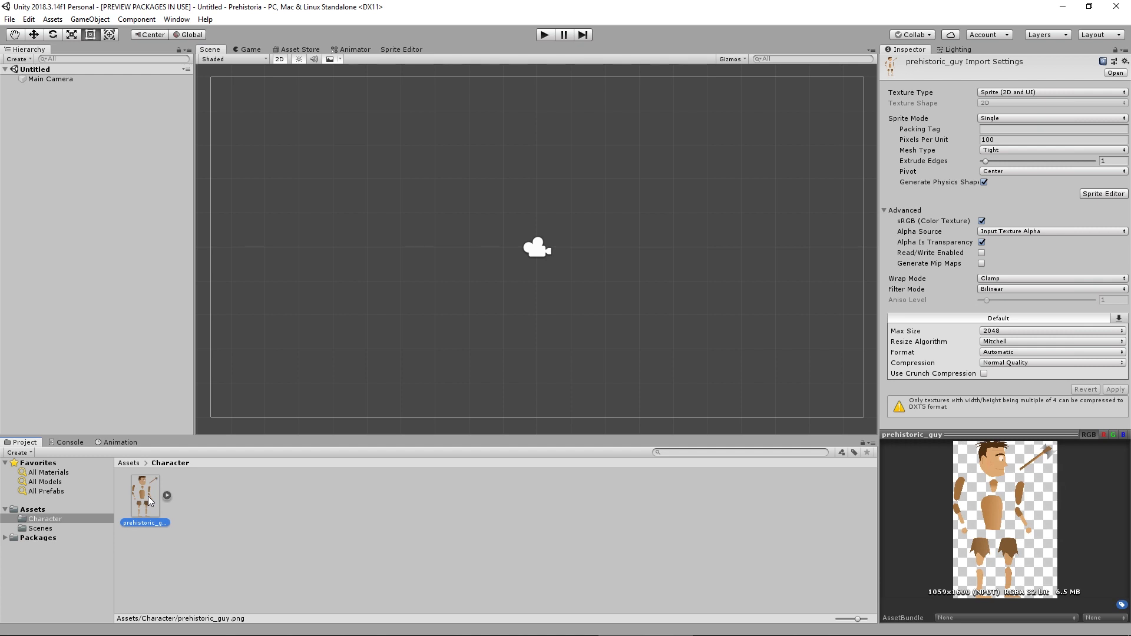
pyautogui.moveTo(149, 503); pyautogui.dragTo(535, 243)
pyautogui.scroll(-5, 533, 235)
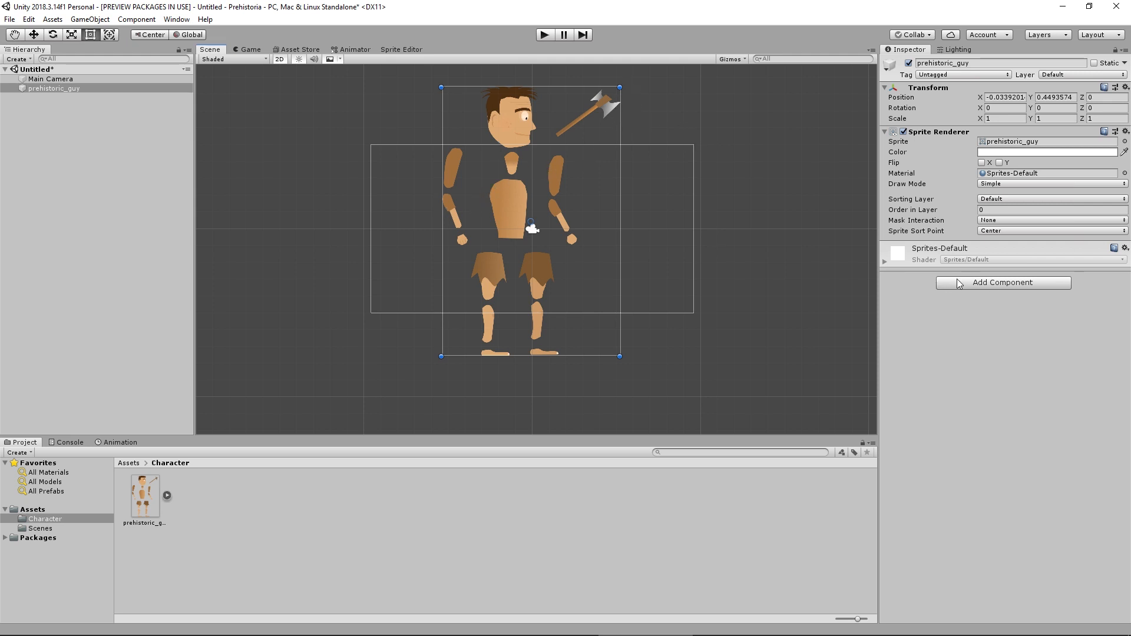
# Step: Add a Sprite Skin component to prehistoric_guy and create its bones
pyautogui.click(986, 284)
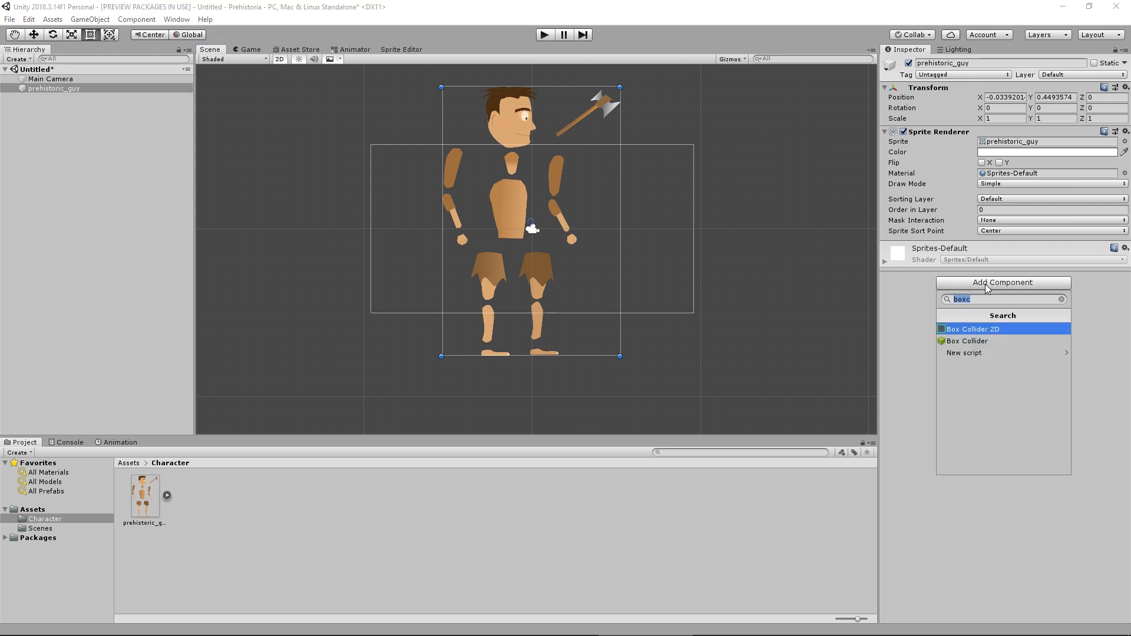
pyautogui.write('spritesk')
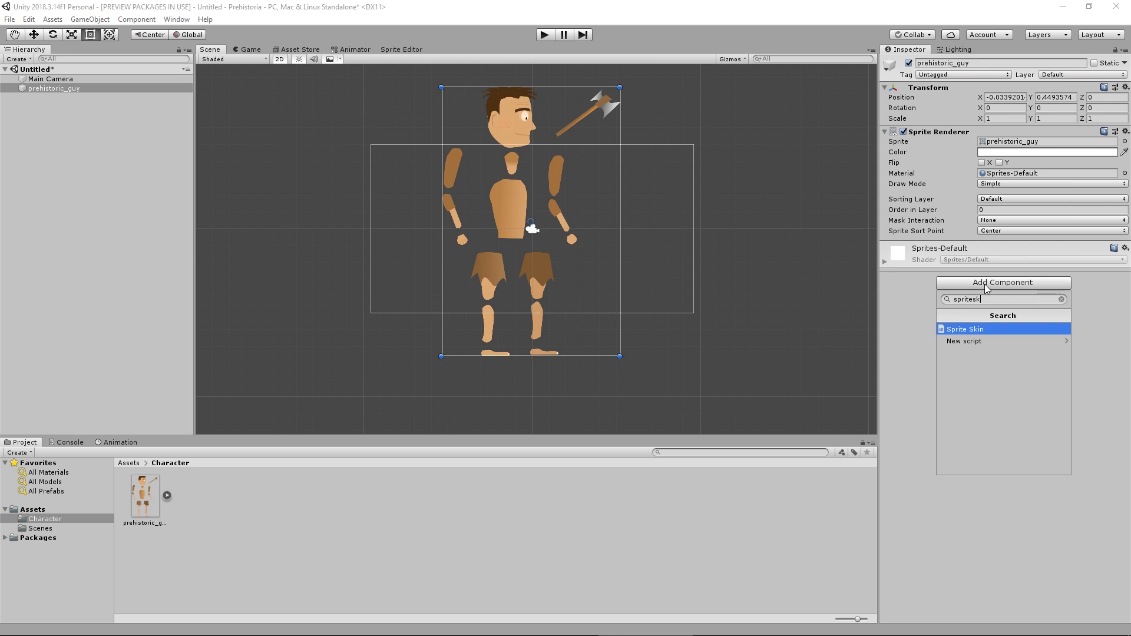
pyautogui.click(975, 332)
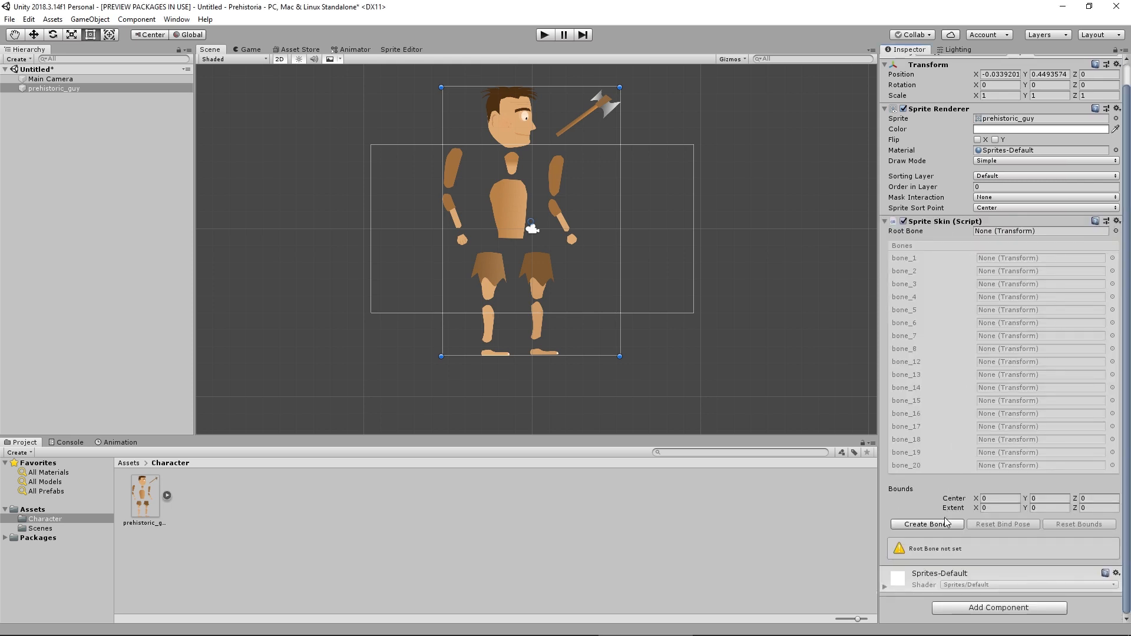
pyautogui.click(934, 528)
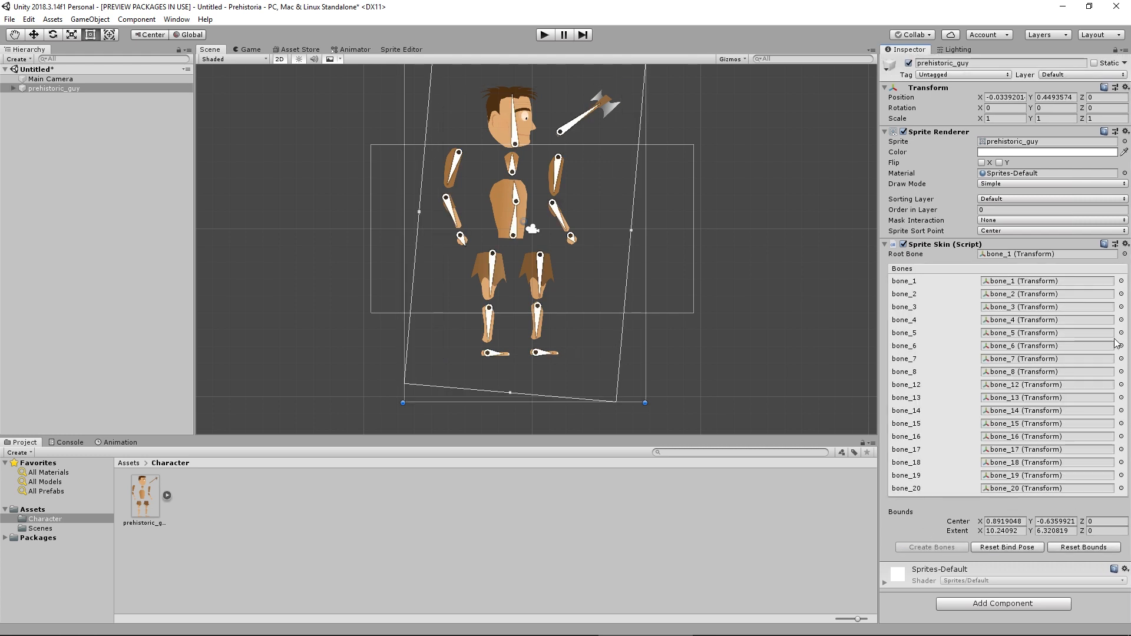
# Step: Move the arm without the axe clear of the torso and join its upper arm, forearm and hand at their joints
pyautogui.press('q')
pyautogui.moveTo(744, 126); pyautogui.dragTo(751, 138, button='middle')
pyautogui.scroll(3, 526, 208)
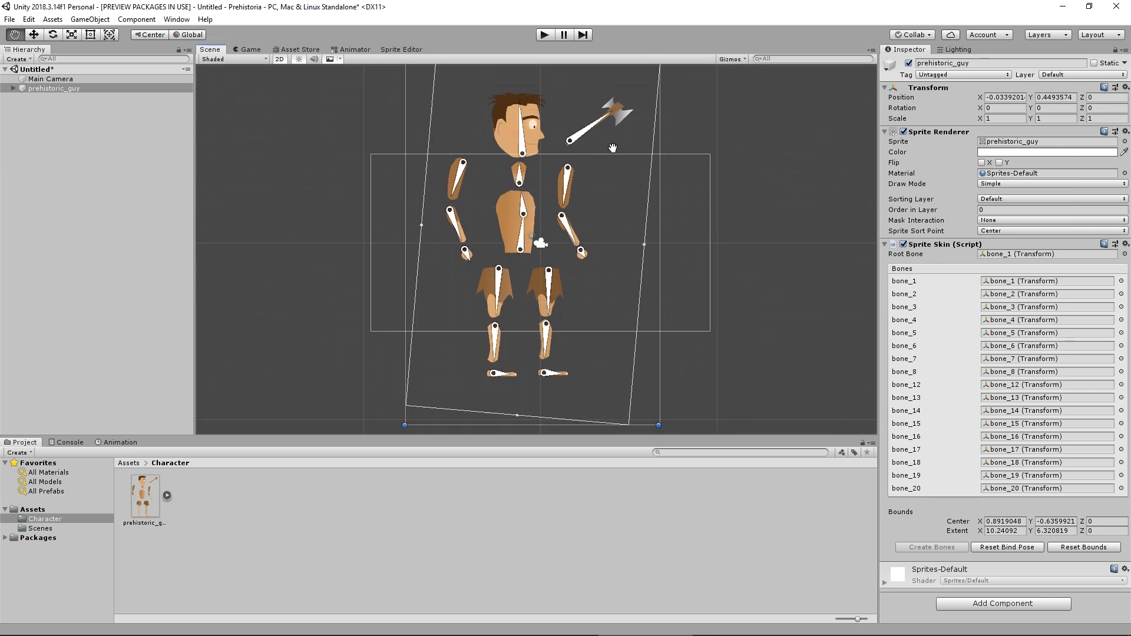
pyautogui.moveTo(599, 169); pyautogui.dragTo(613, 183, button='middle')
pyautogui.scroll(2, 560, 201)
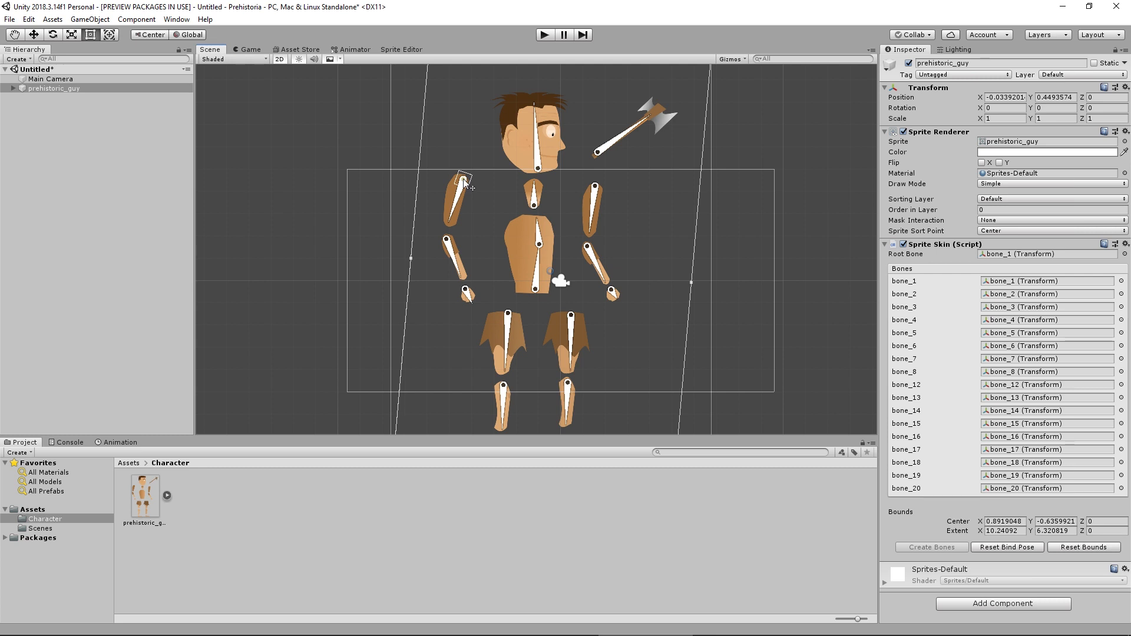
pyautogui.moveTo(463, 179); pyautogui.dragTo(441, 203)
pyautogui.click(363, 264)
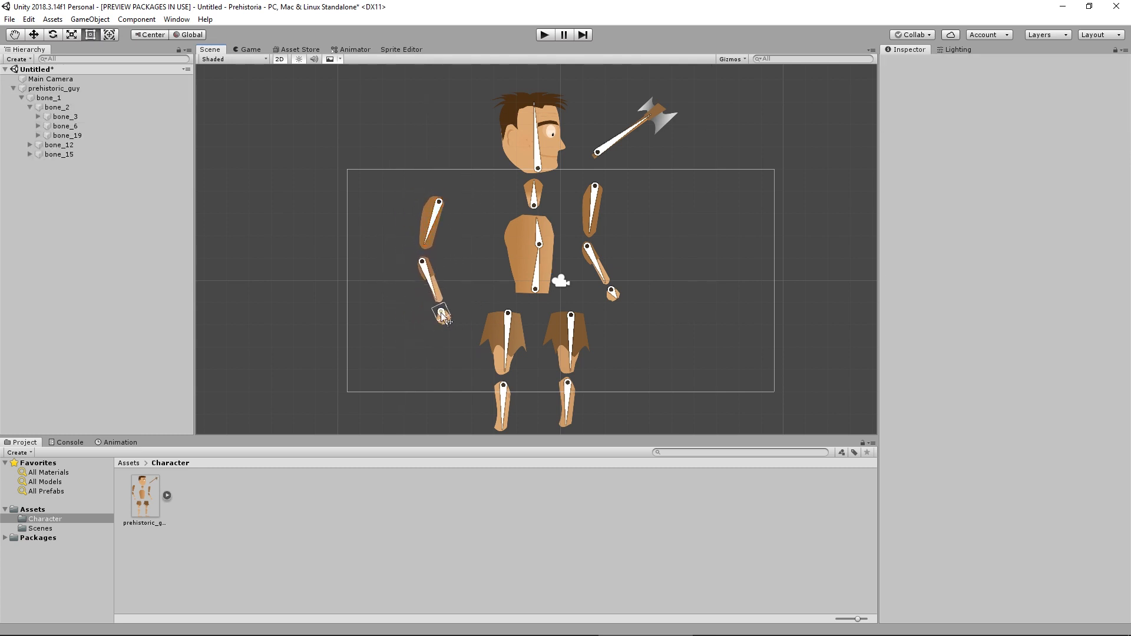
pyautogui.moveTo(444, 312); pyautogui.dragTo(440, 297)
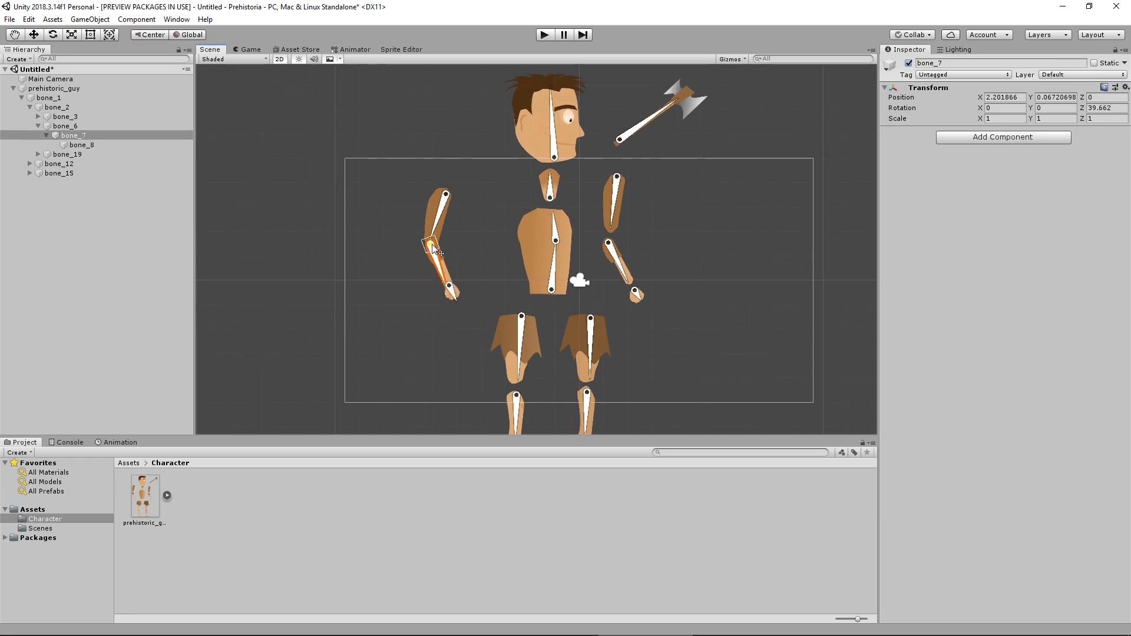
# Step: Join the axe-side arm parts and the axe, and move the neck and head down onto the torso
pyautogui.moveTo(616, 177); pyautogui.dragTo(631, 277)
pyautogui.moveTo(549, 198); pyautogui.dragTo(552, 220)
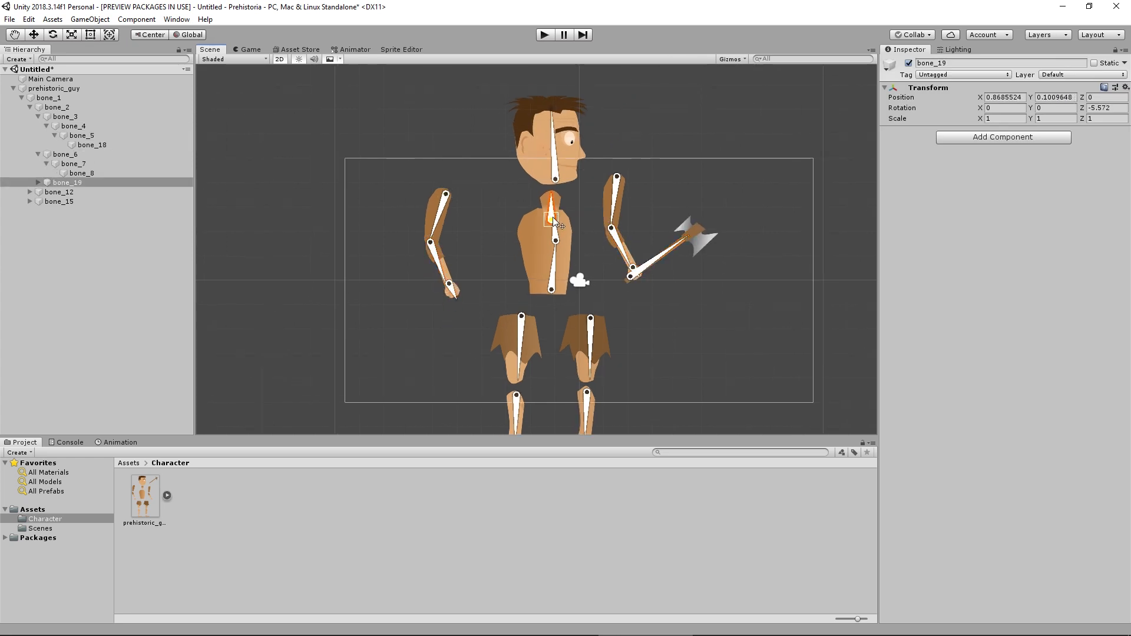
pyautogui.moveTo(556, 180); pyautogui.dragTo(553, 194)
# Step: Attach both arms to the shoulders and both legs to the hips so the body parts form one standing character
pyautogui.moveTo(617, 176); pyautogui.dragTo(566, 216)
pyautogui.moveTo(446, 194); pyautogui.dragTo(533, 216)
pyautogui.moveTo(529, 235); pyautogui.dragTo(465, 227)
pyautogui.moveTo(460, 300); pyautogui.dragTo(461, 287)
pyautogui.moveTo(588, 346); pyautogui.dragTo(587, 334)
pyautogui.moveTo(465, 227); pyautogui.dragTo(554, 213)
pyautogui.moveTo(593, 236); pyautogui.dragTo(562, 217)
pyautogui.moveTo(632, 120); pyautogui.dragTo(620, 177, button='middle')
pyautogui.scroll(4, 620, 177)
pyautogui.click(620, 177)
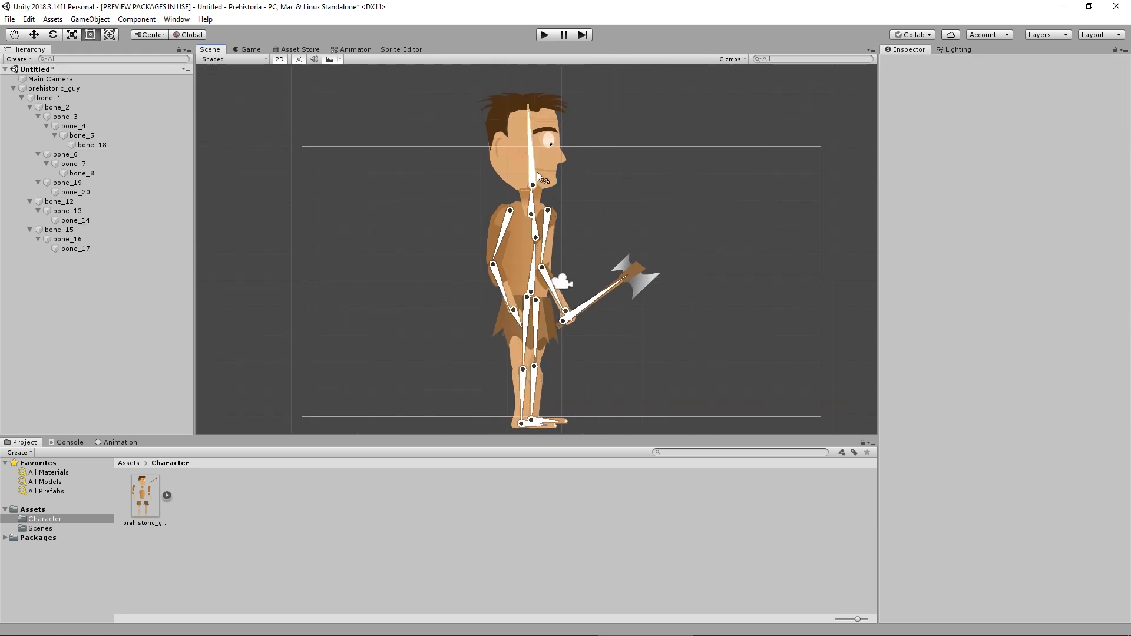
# Step: Collapse the Sprite Skin component of prehistoric_guy and inspect the overlap of the body parts without the bones
pyautogui.click(46, 88)
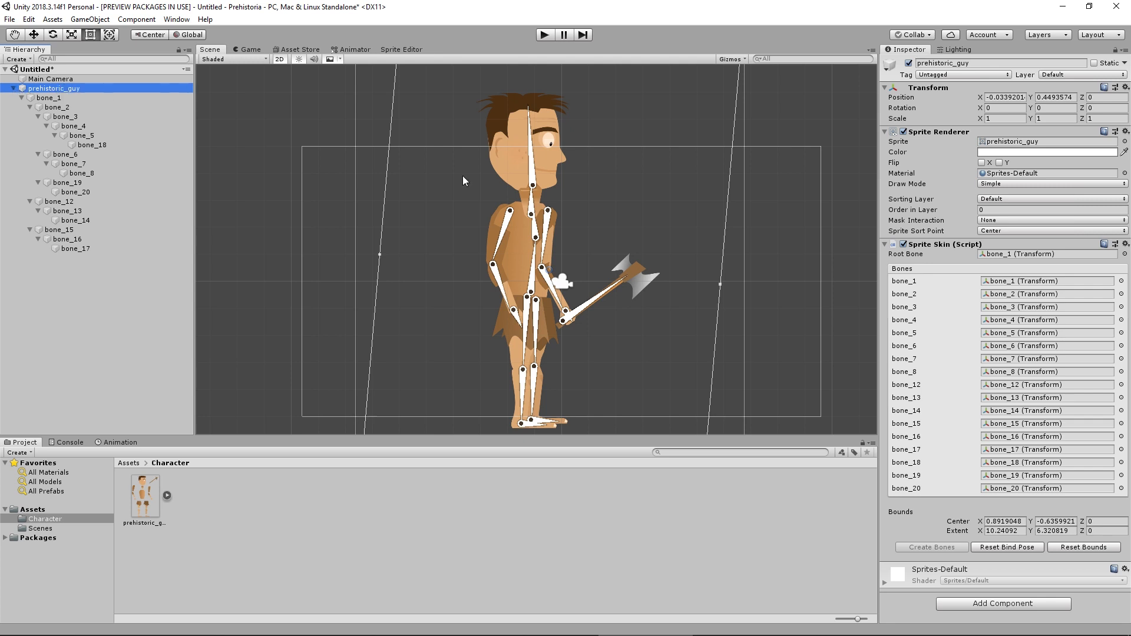
pyautogui.click(885, 244)
pyautogui.click(885, 244)
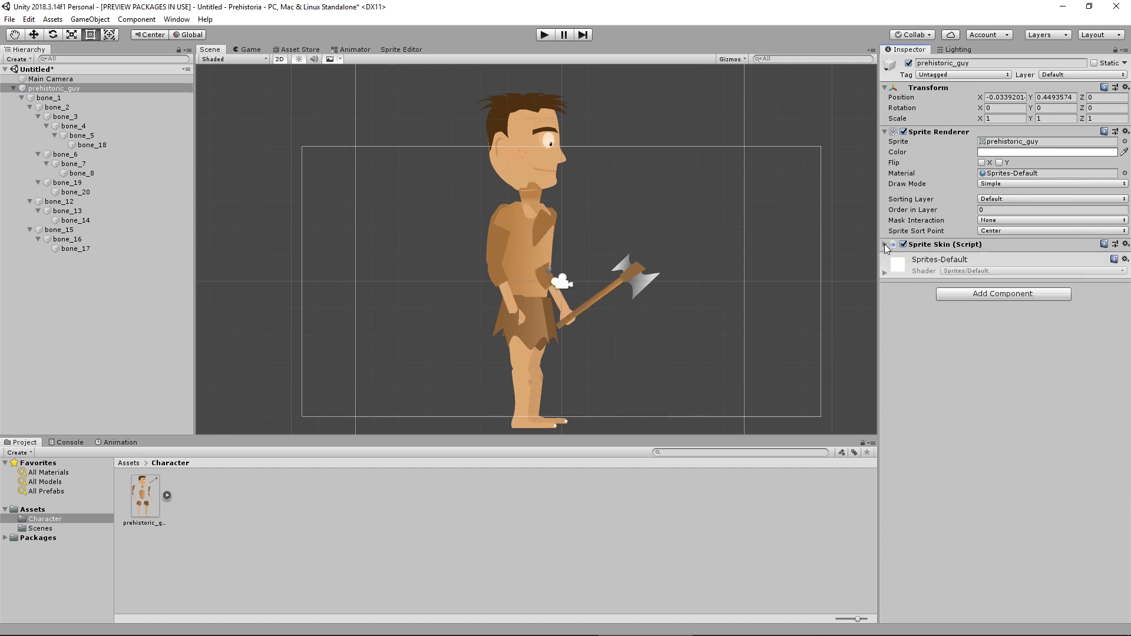
pyautogui.click(883, 245)
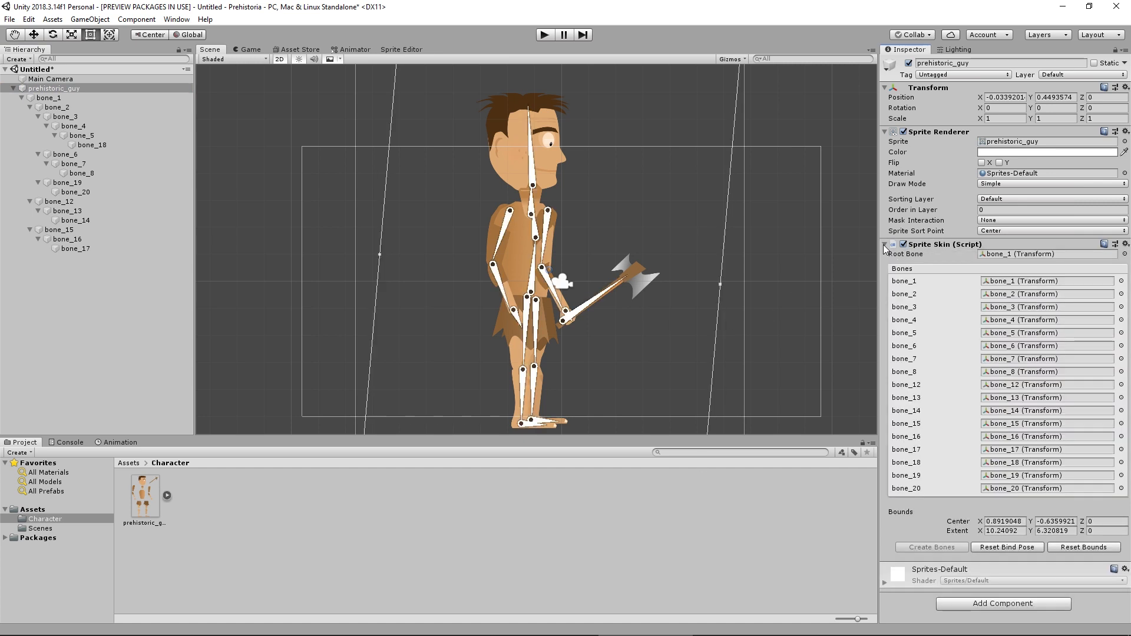
pyautogui.click(885, 244)
pyautogui.click(756, 288)
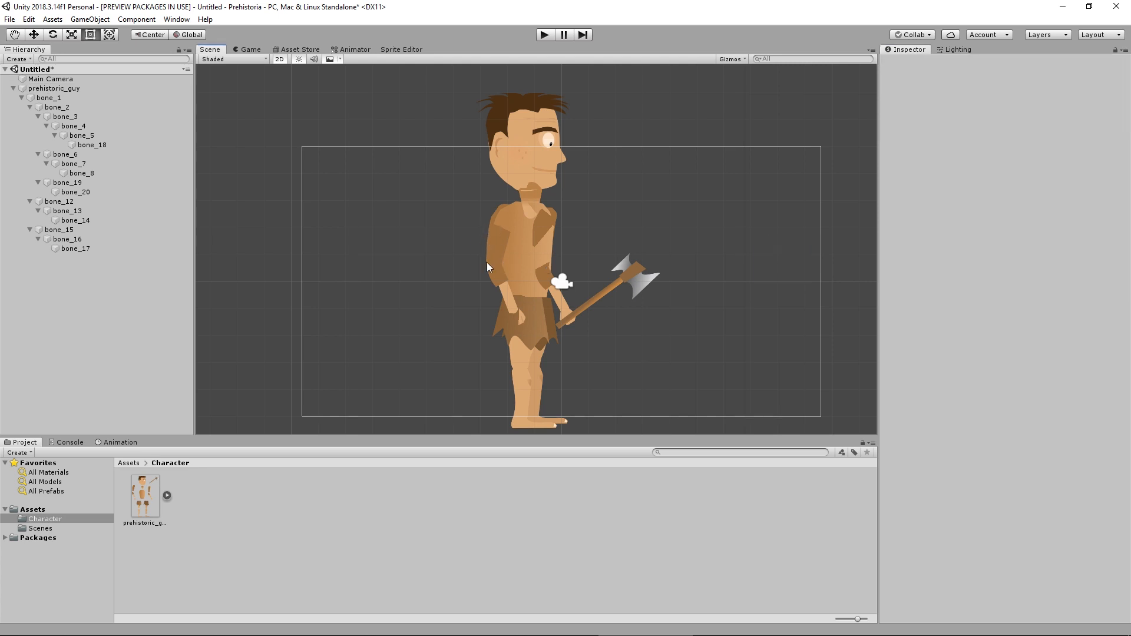
pyautogui.moveTo(434, 289); pyautogui.dragTo(426, 278, button='middle')
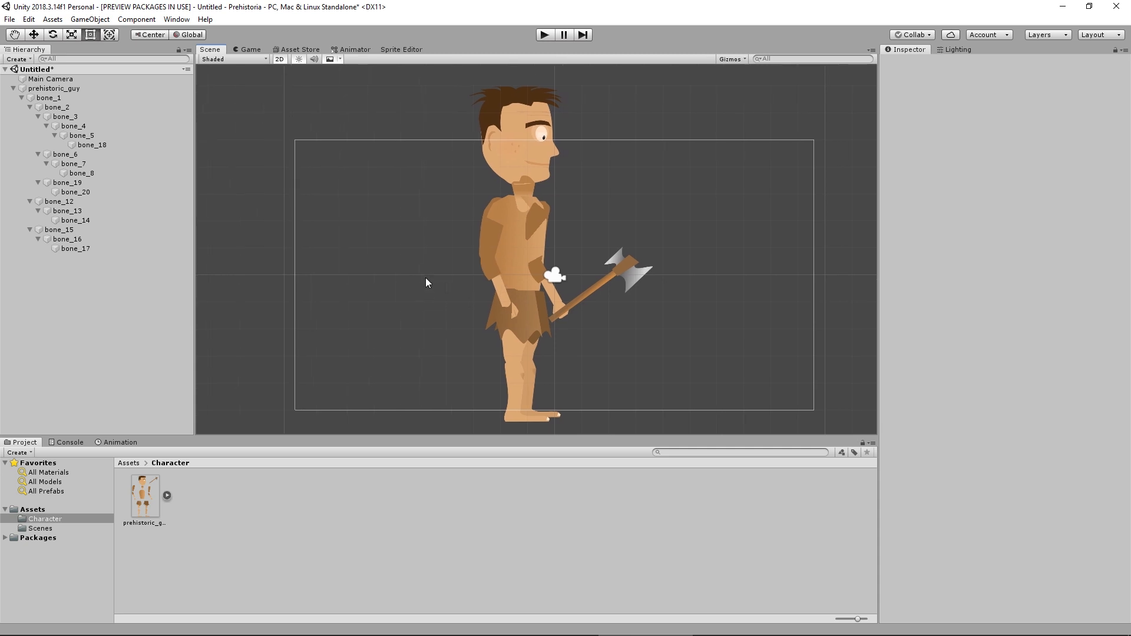
# Step: Return to the Sprite Editor's joint editing and adjust the depth of the axe-side upper arm and forearm bones
pyautogui.click(400, 51)
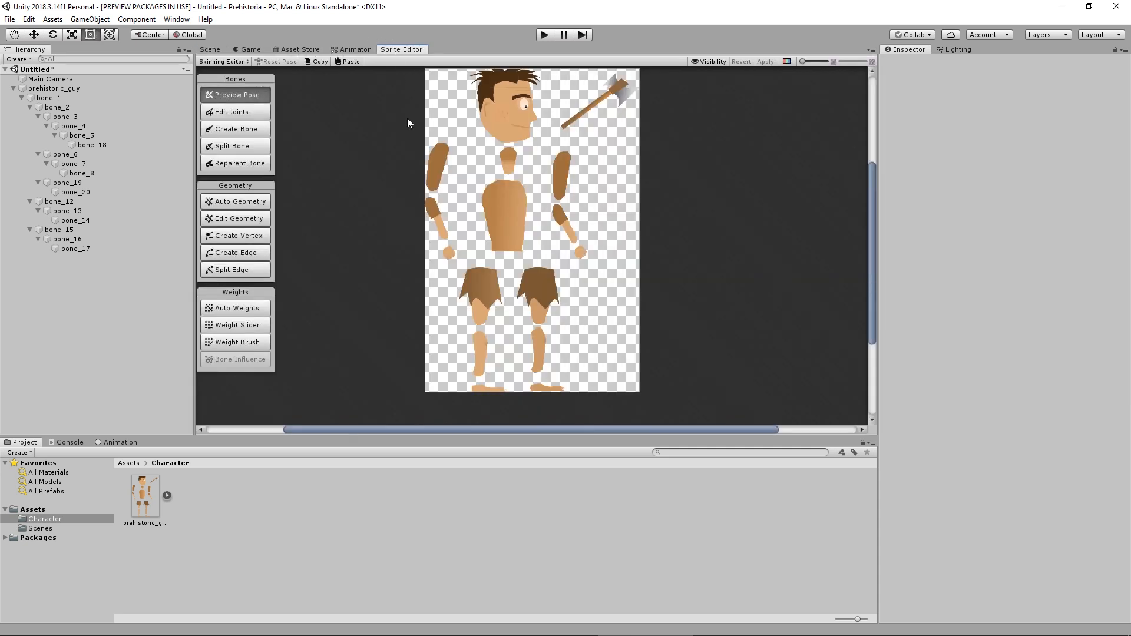
pyautogui.hotkey('shift', 'w')
pyautogui.click(425, 197)
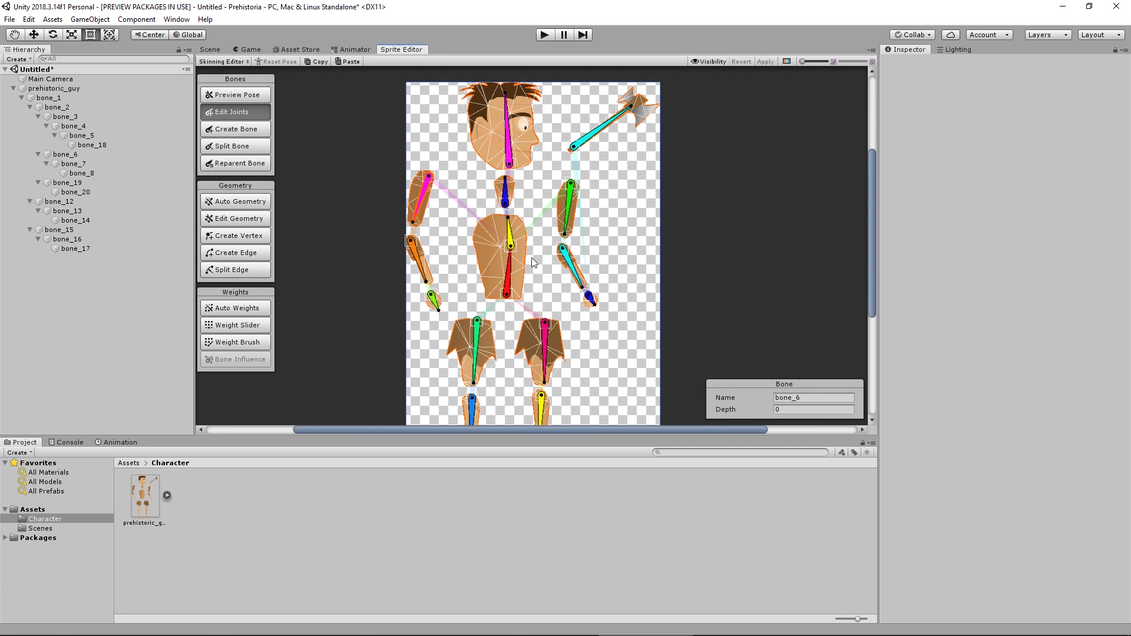
pyautogui.click(568, 215)
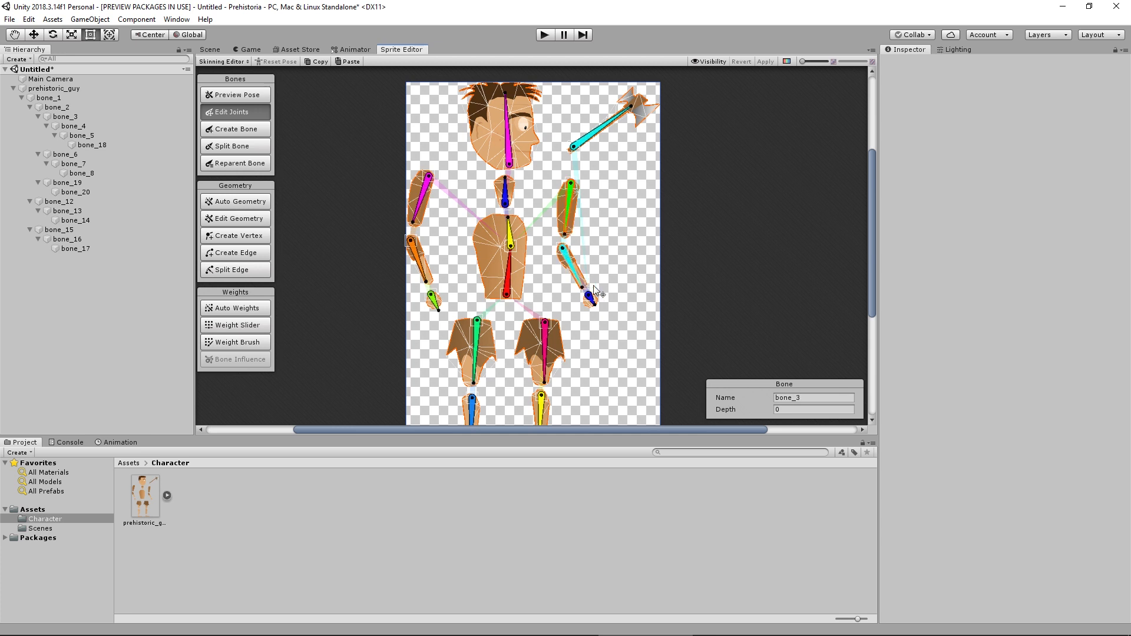
pyautogui.click(816, 410)
pyautogui.click(572, 266)
pyautogui.click(796, 408)
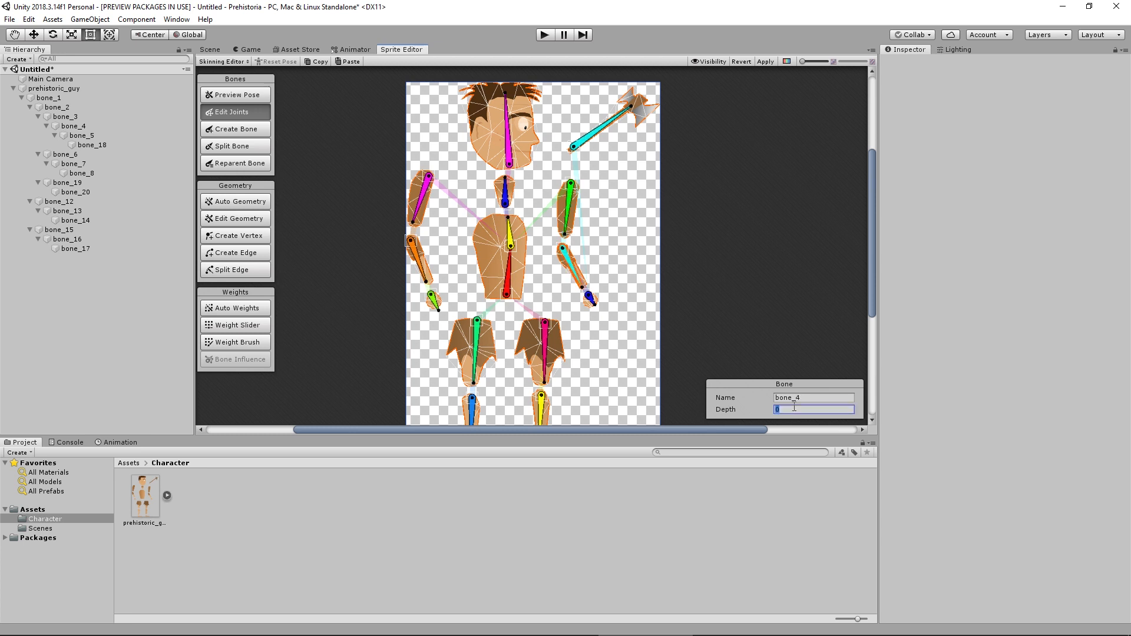
# Step: Set the depth of the upper arm, forearm and hand bones of the arm without the axe to 1
pyautogui.click(423, 195)
pyautogui.click(813, 409)
pyautogui.write('1')
pyautogui.press('Return')
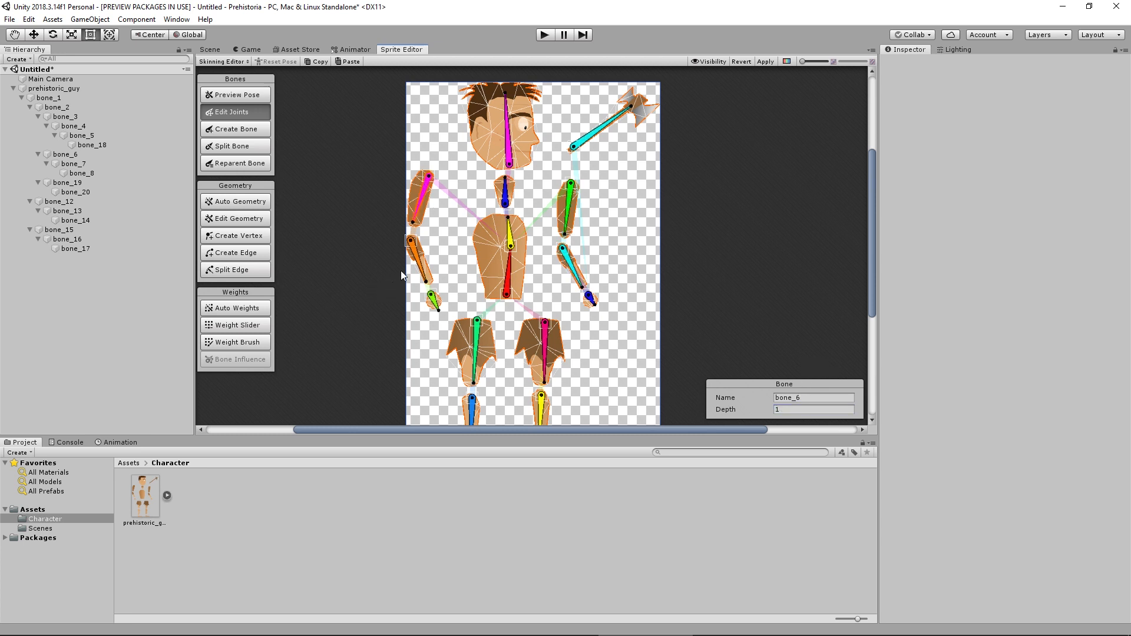
pyautogui.click(418, 260)
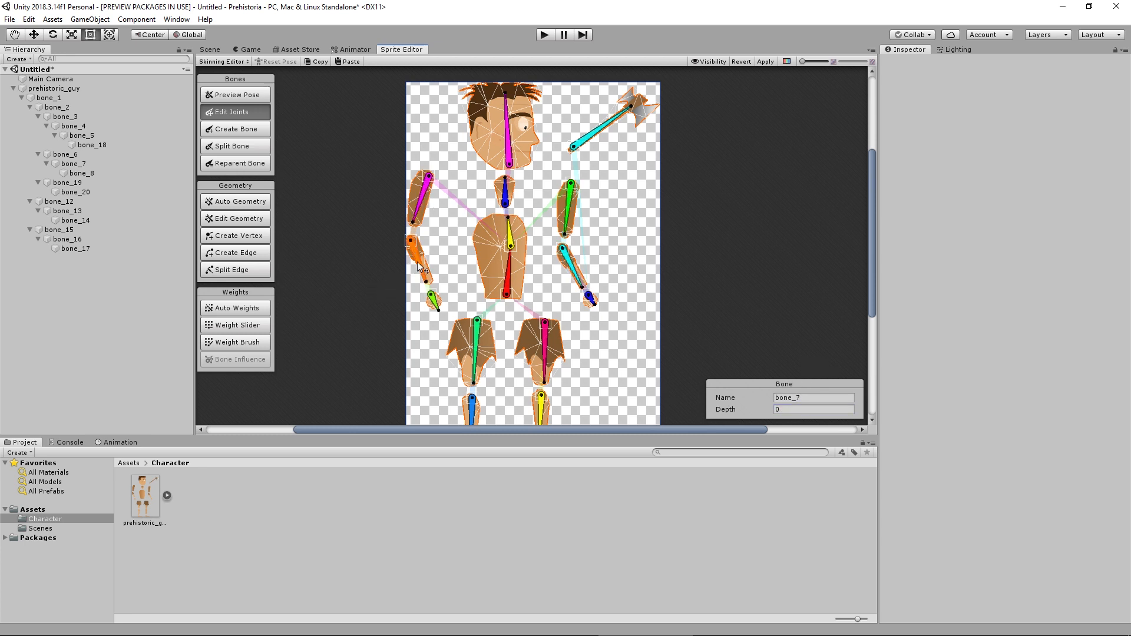
pyautogui.click(437, 294)
pyautogui.click(796, 409)
pyautogui.write('1')
pyautogui.press('Return')
# Step: Adjust the bone depths of both legs, giving the foot bone on the side without the axe a depth of 1
pyautogui.moveTo(613, 363); pyautogui.dragTo(598, 288, button='middle')
pyautogui.click(531, 277)
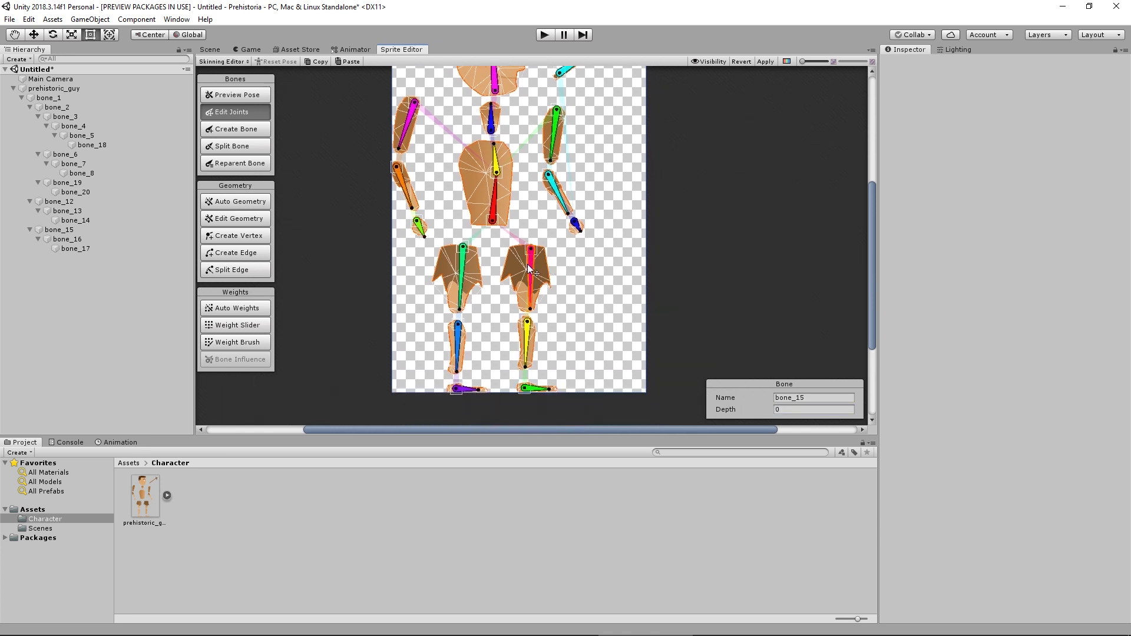
pyautogui.click(526, 346)
pyautogui.click(534, 389)
pyautogui.click(461, 280)
pyautogui.click(457, 348)
pyautogui.click(464, 389)
pyautogui.click(813, 410)
pyautogui.write('1')
pyautogui.moveTo(581, 242); pyautogui.dragTo(611, 334, button='middle')
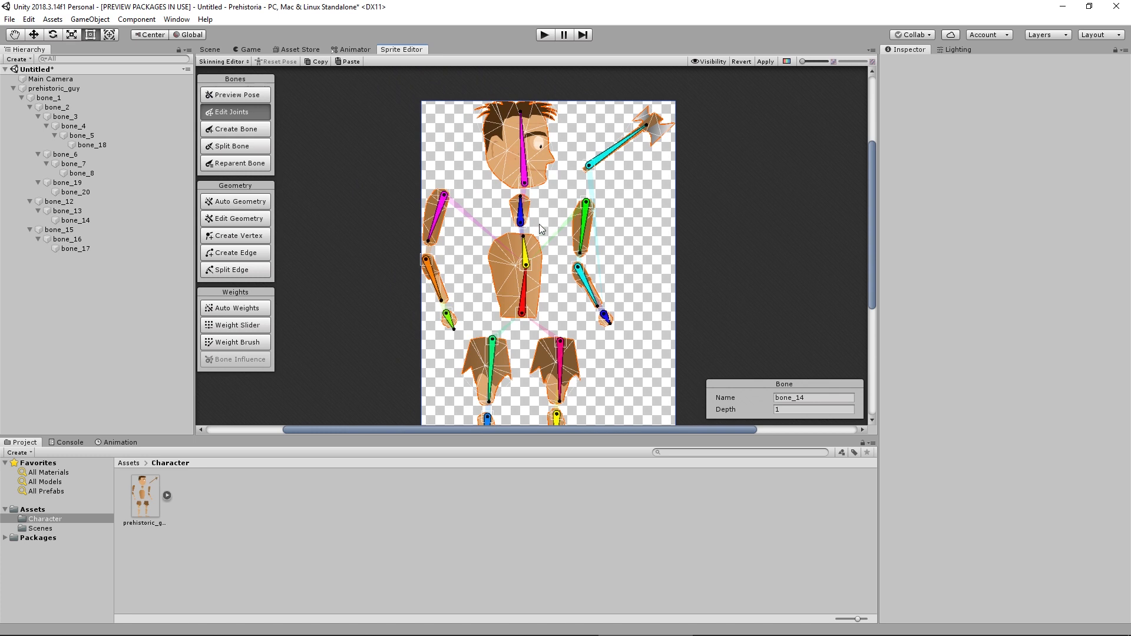
# Step: Set the neck bone's depth to -1
pyautogui.click(521, 211)
pyautogui.click(785, 411)
pyautogui.write('-1')
pyautogui.press('Return')
# Step: Set the axe bone's depth to -2, apply the depth changes and check the character in the scene
pyautogui.click(603, 156)
pyautogui.click(607, 153)
pyautogui.click(814, 409)
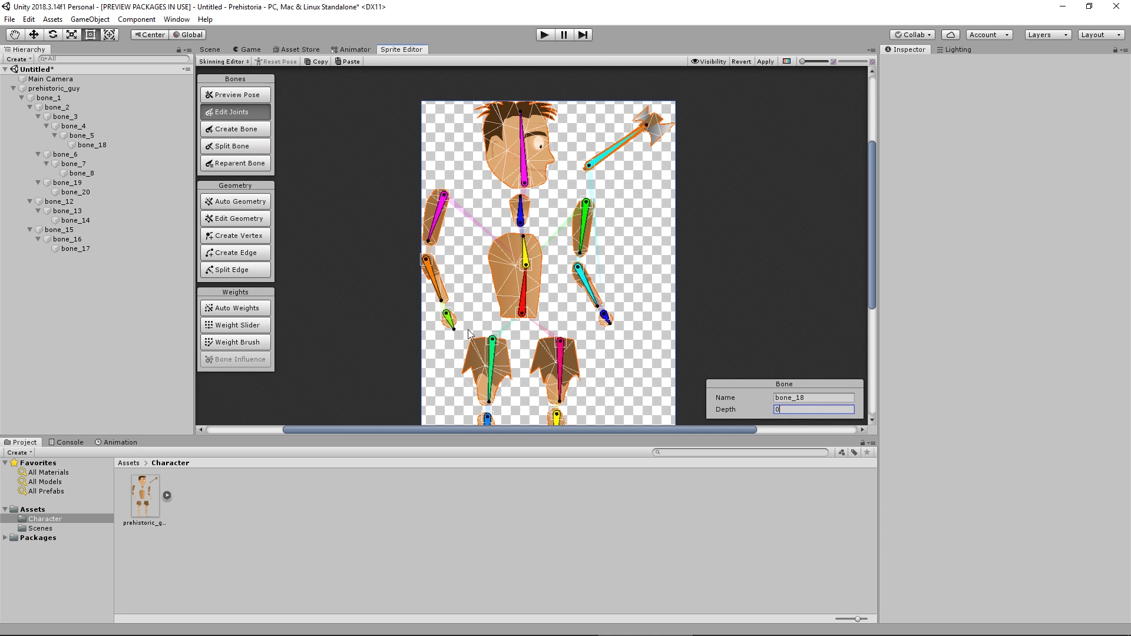
pyautogui.write('-2')
pyautogui.scroll(-2, 404, 133)
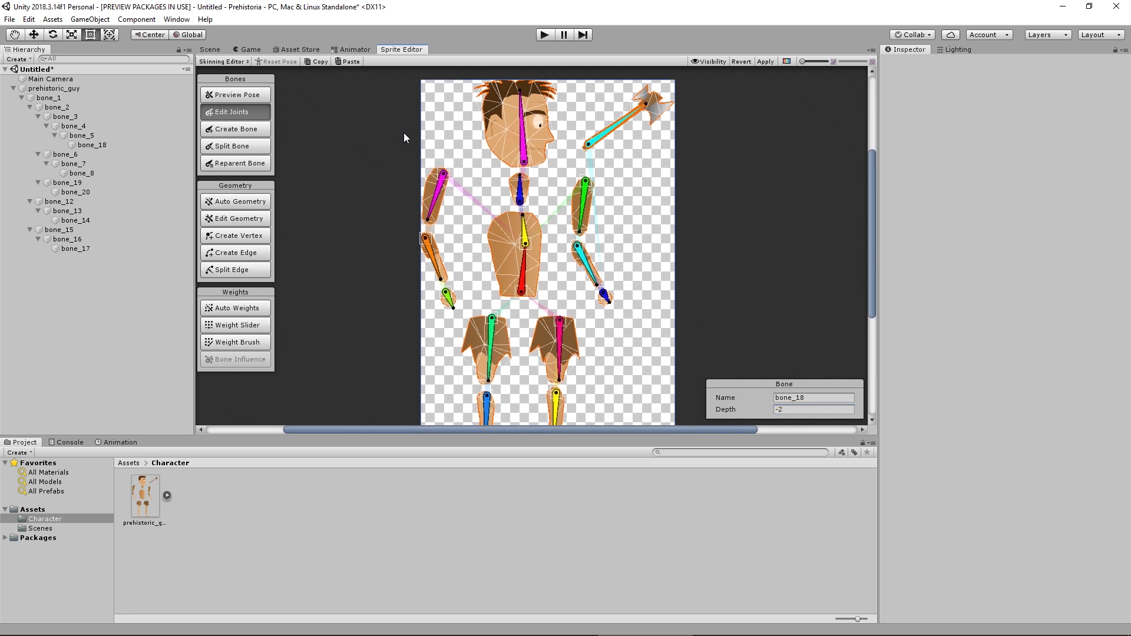
pyautogui.click(766, 62)
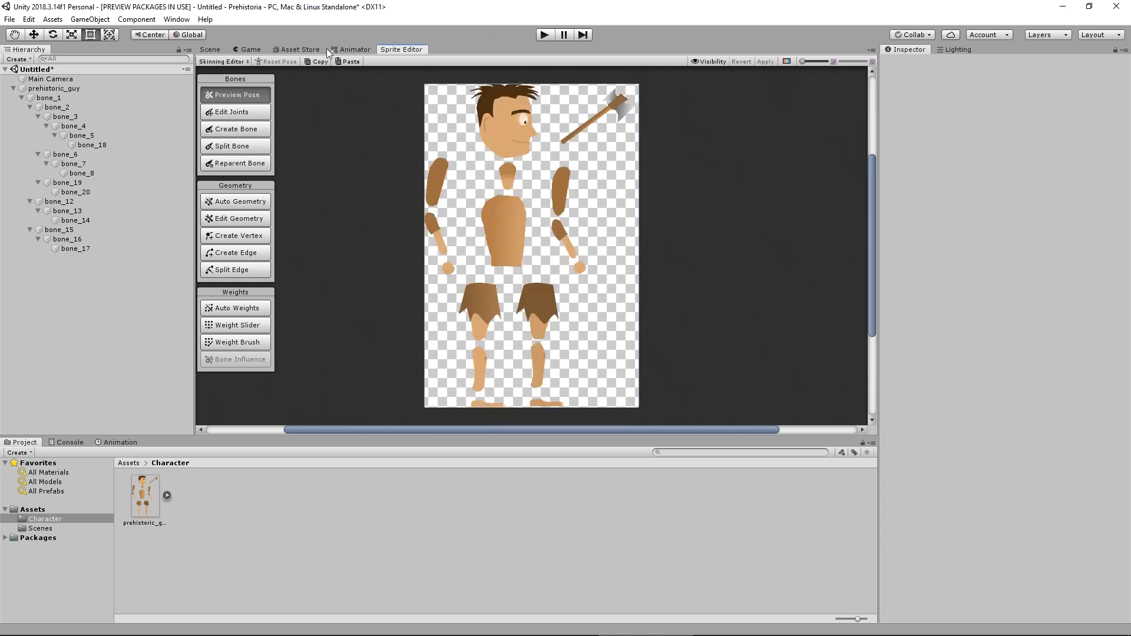
pyautogui.click(222, 51)
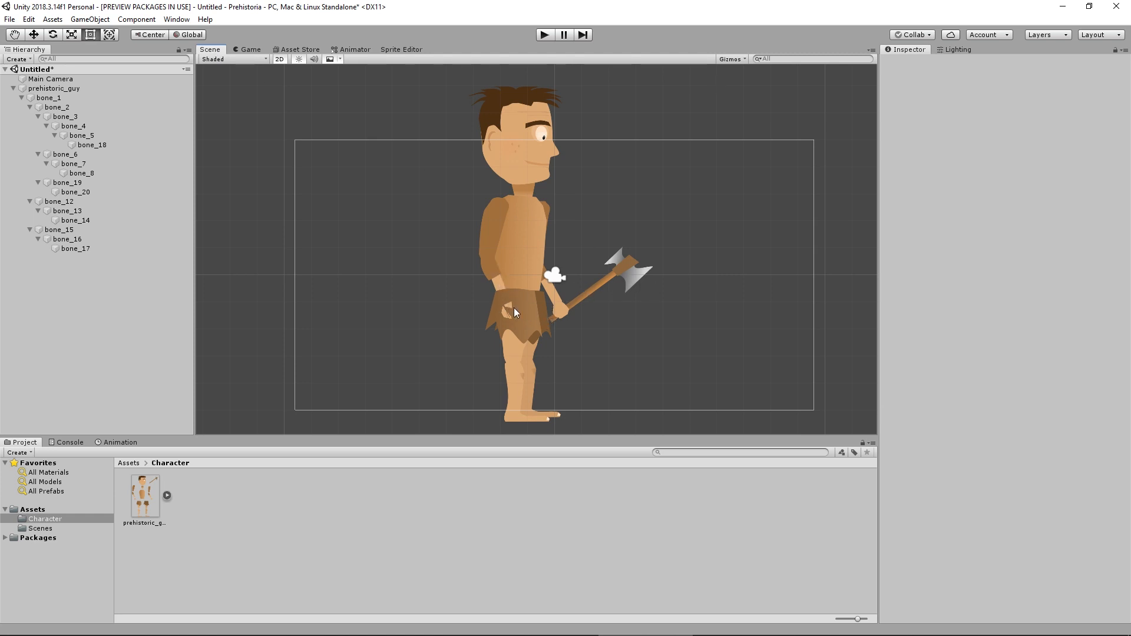
# Step: Raise the bone depth of the arm without the axe to 2 and return to the scene
pyautogui.click(395, 49)
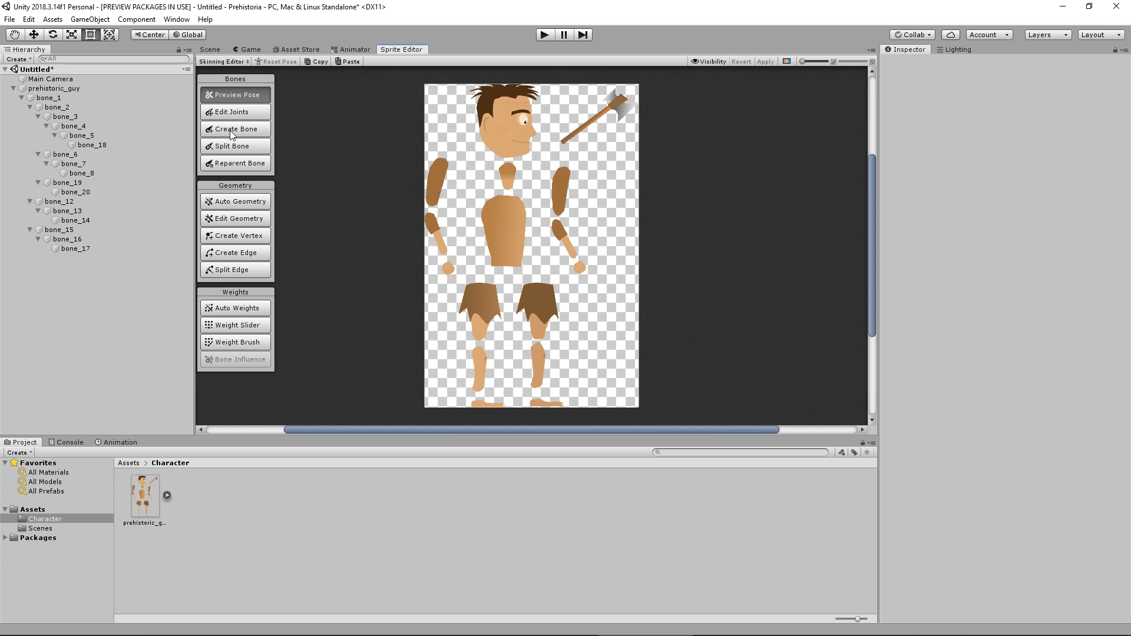
pyautogui.click(241, 113)
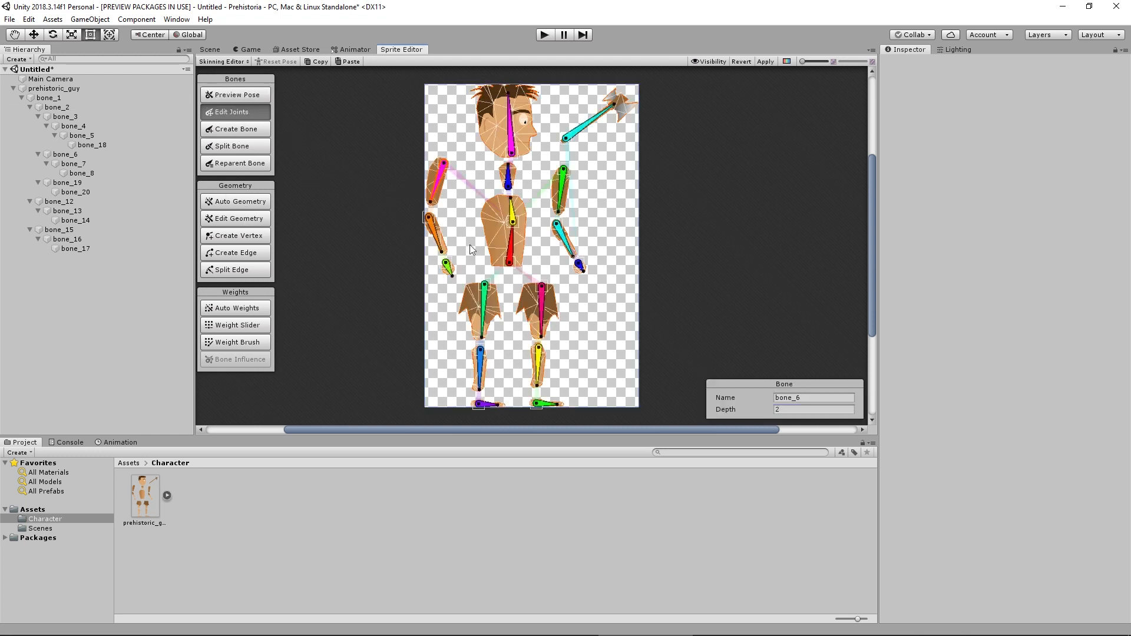
pyautogui.click(211, 49)
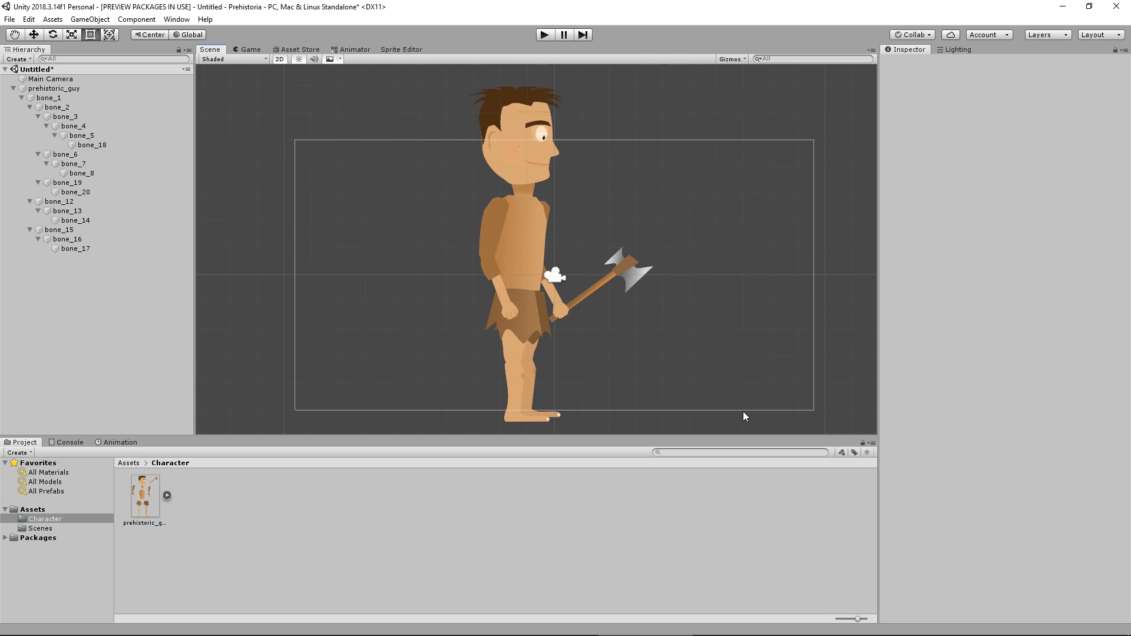
# Step: Show the bones of prehistoric_guy again and pose the arm without the axe by swinging its upper arm backward and bending the elbow
pyautogui.click(109, 89)
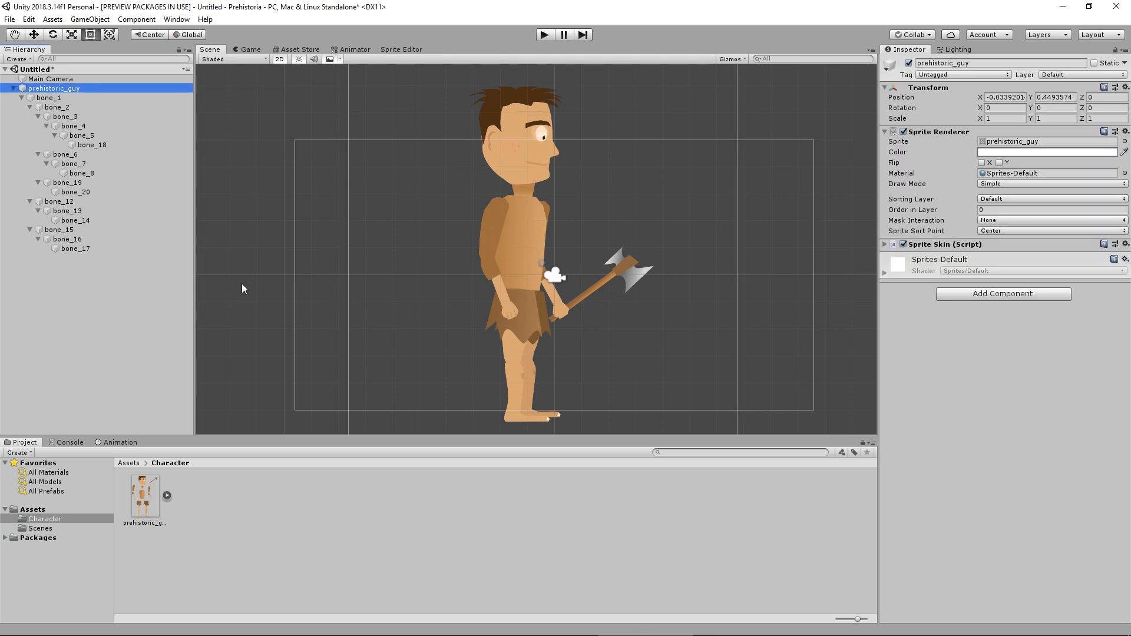
pyautogui.click(885, 245)
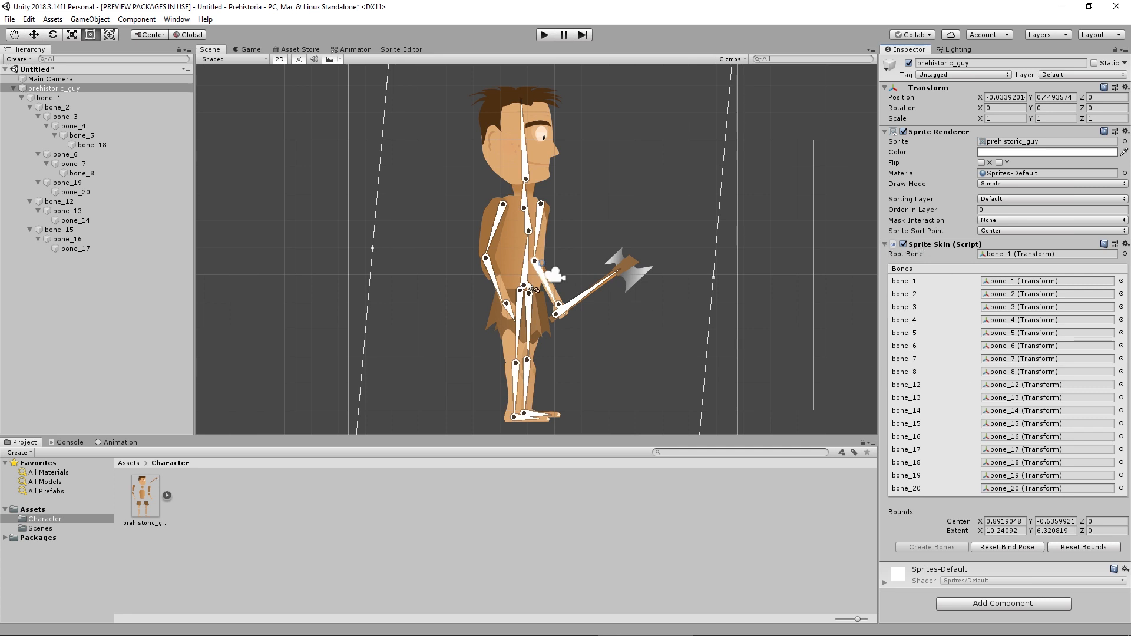
pyautogui.moveTo(493, 246); pyautogui.dragTo(477, 272)
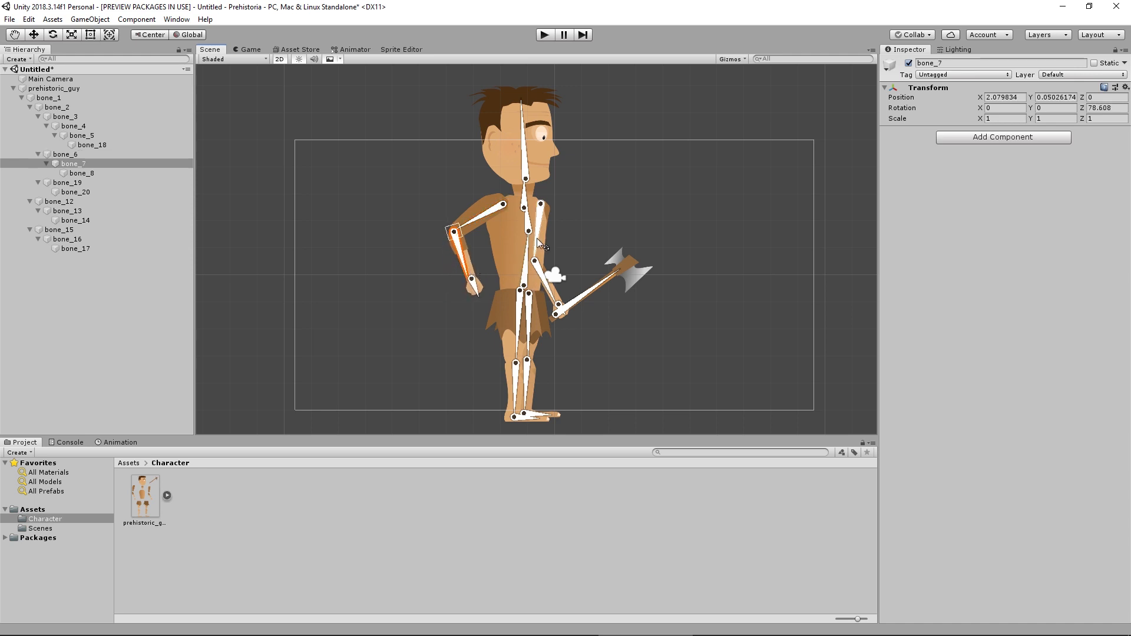
# Step: Try a walking pose with both legs spread apart, the front knee bent and the axe arm swung forward
pyautogui.moveTo(549, 264); pyautogui.dragTo(619, 247)
pyautogui.moveTo(539, 235); pyautogui.dragTo(563, 295)
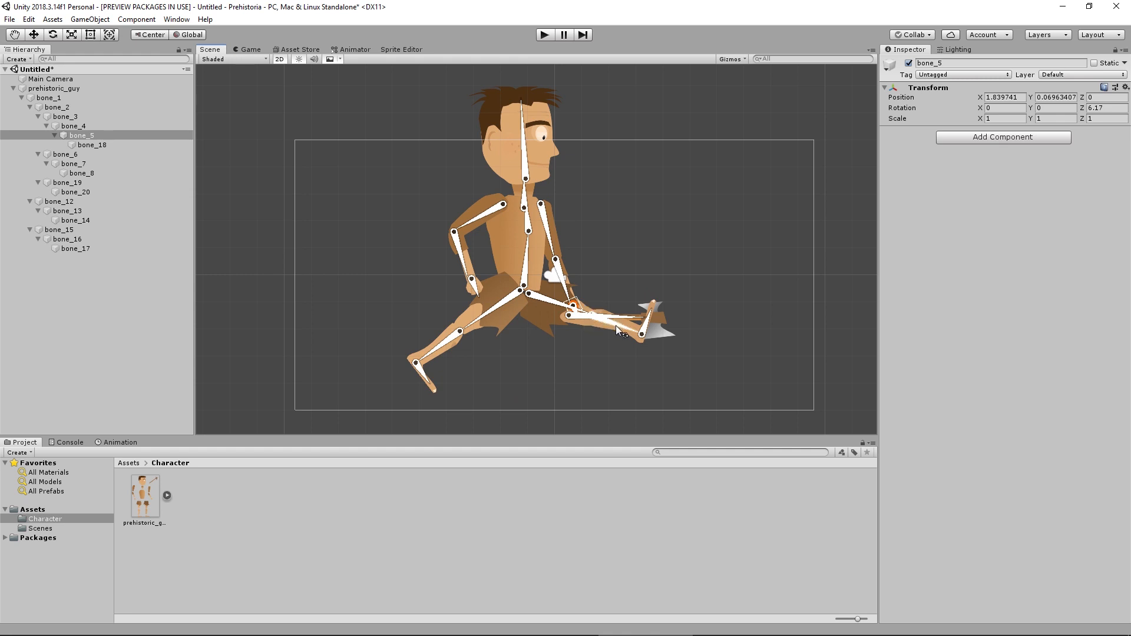
pyautogui.moveTo(610, 322); pyautogui.dragTo(596, 344)
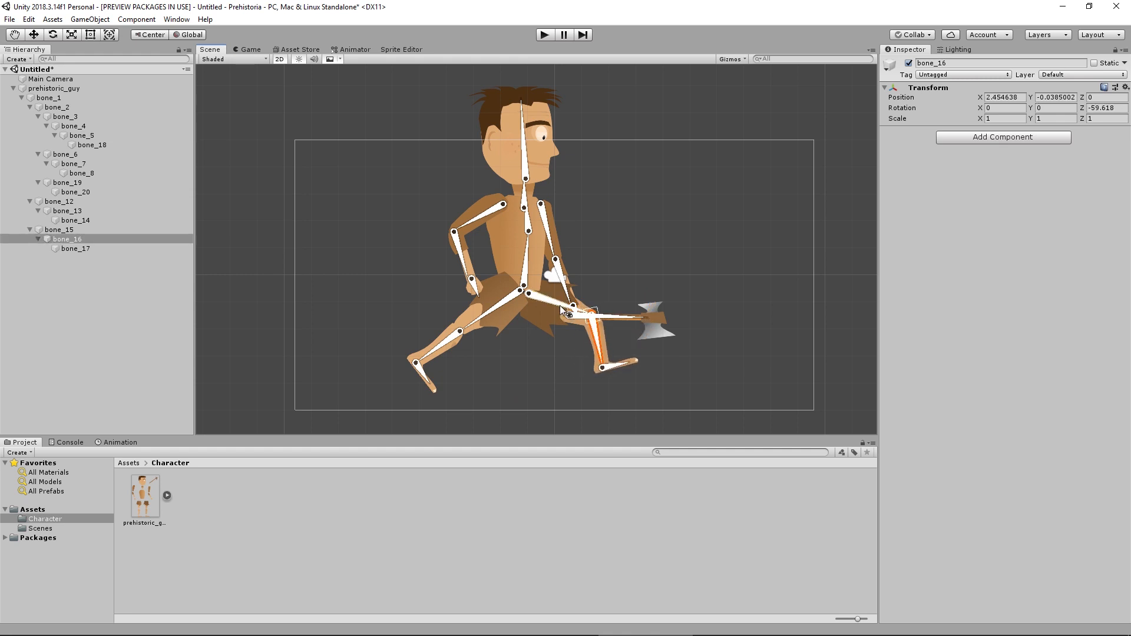
pyautogui.moveTo(567, 306)
pyautogui.mouseDown()
pyautogui.moveTo(547, 331)
pyautogui.moveTo(566, 320)
pyautogui.mouseUp()
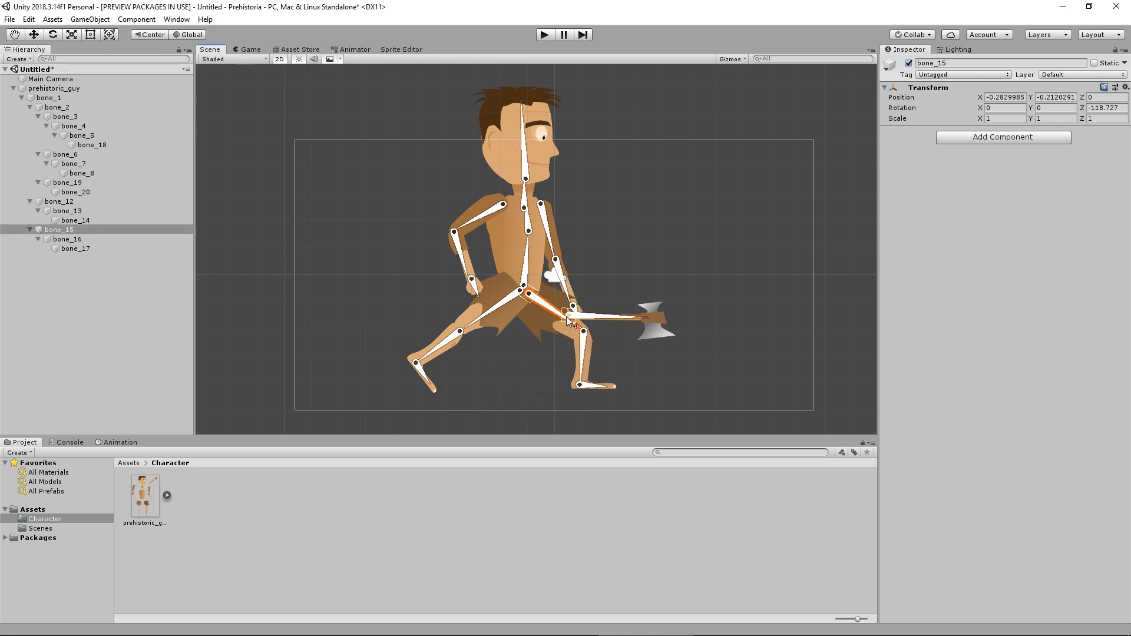
# Step: Undo all the test poses of the arms and legs back to the upright standing pose and deselect the bones
pyautogui.hotkey('ctrl', 'z')
pyautogui.hotkey('ctrl', 'z')
pyautogui.hotkey('ctrl', 'z')
pyautogui.hotkey('ctrl', 'z')
pyautogui.hotkey('ctrl', 'z')
pyautogui.hotkey('ctrl', 'z')
pyautogui.hotkey('ctrl', 'z')
pyautogui.hotkey('ctrl', 'z')
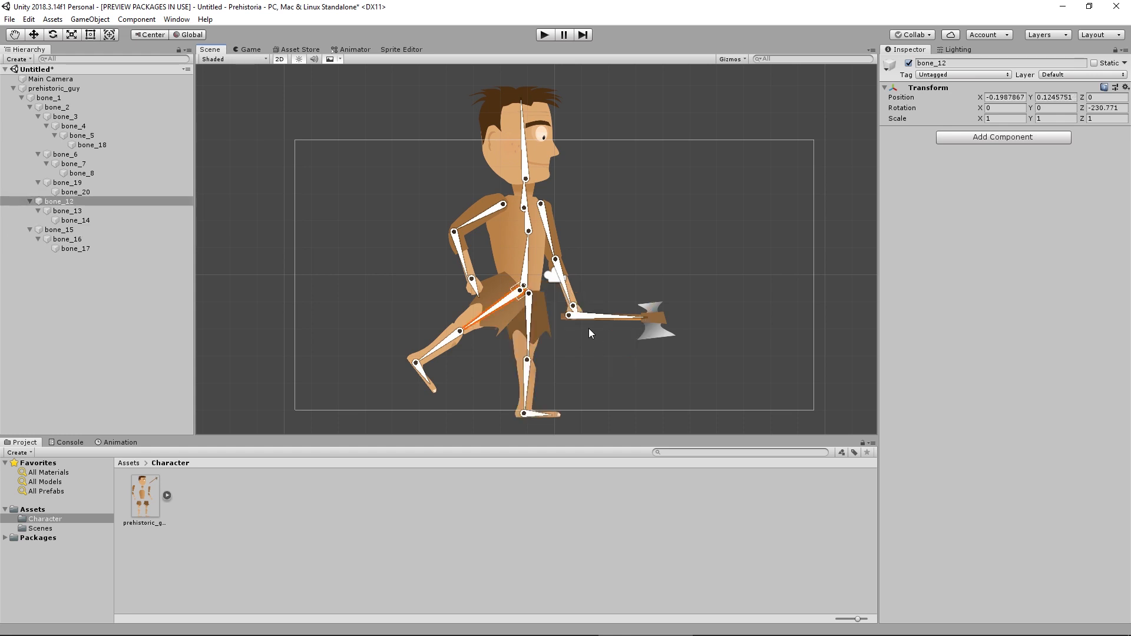
pyautogui.hotkey('ctrl', 'z')
pyautogui.hotkey('ctrl', 'z')
pyautogui.hotkey('ctrl', 'z')
pyautogui.hotkey('ctrl', 'z')
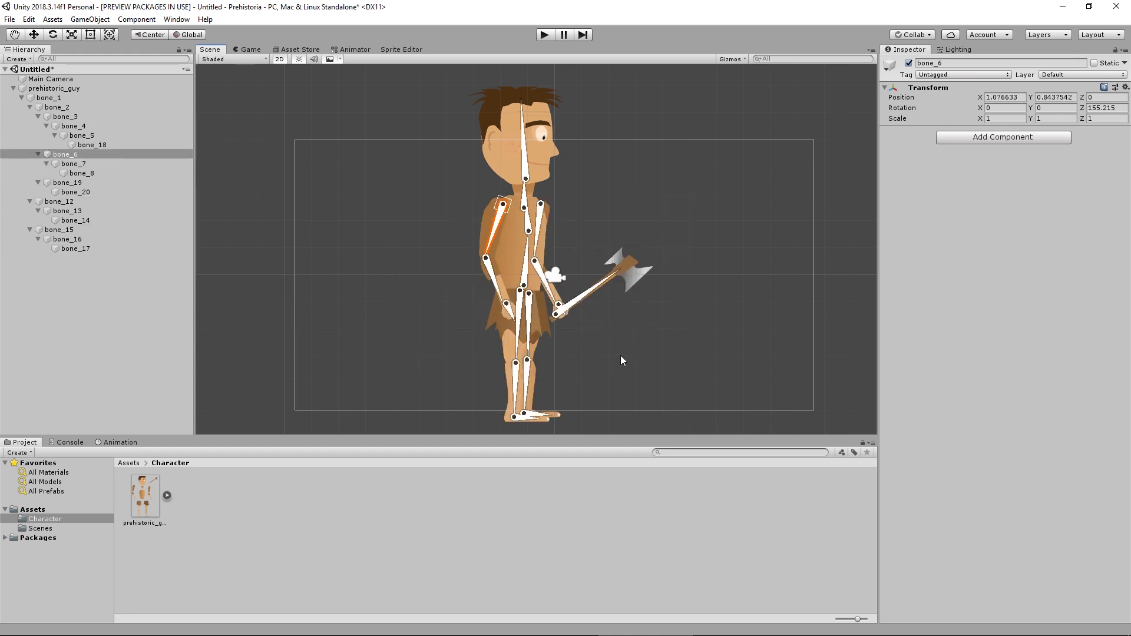
pyautogui.click(636, 340)
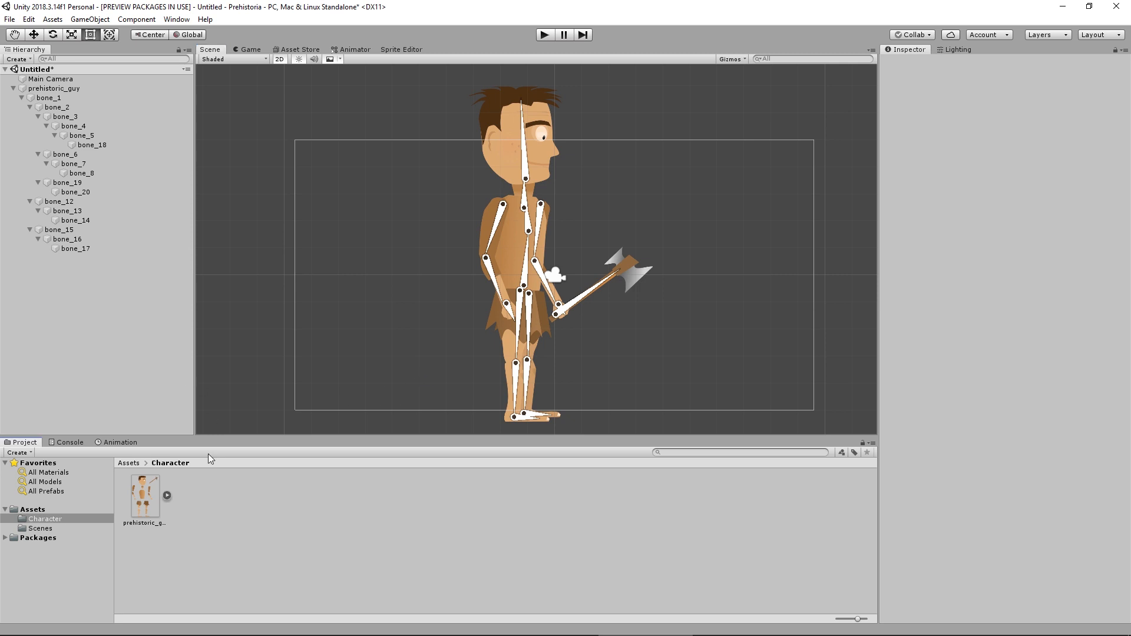
# Step: Create a new animation clip named Idle in the Character folder
pyautogui.rightClick(196, 527)
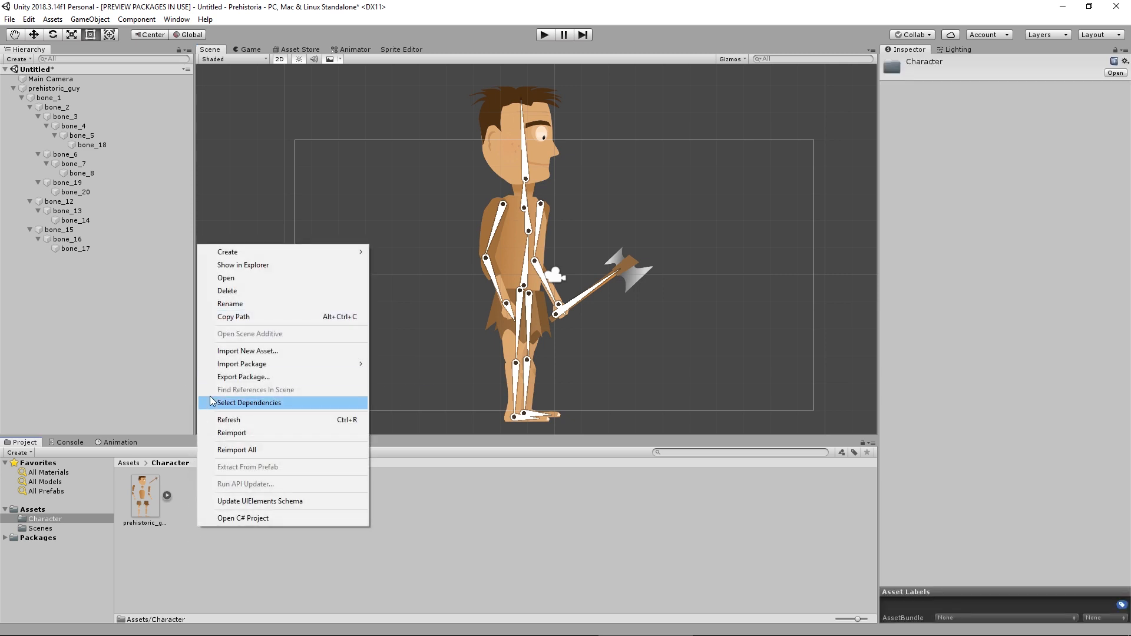
pyautogui.moveTo(242, 257)
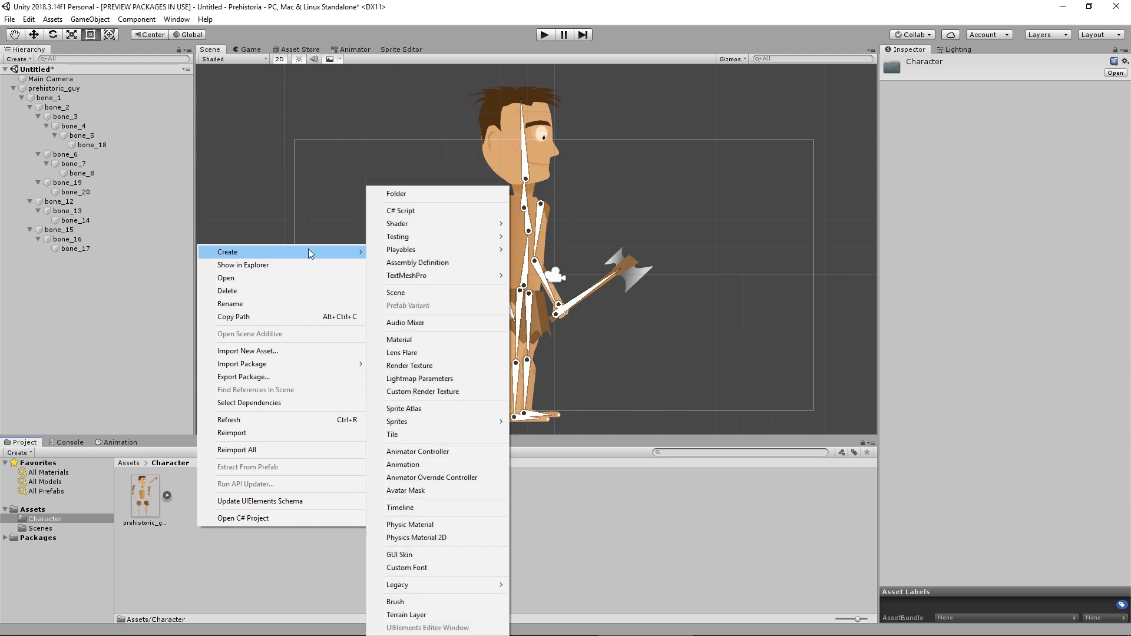
pyautogui.click(403, 465)
pyautogui.write('Idle')
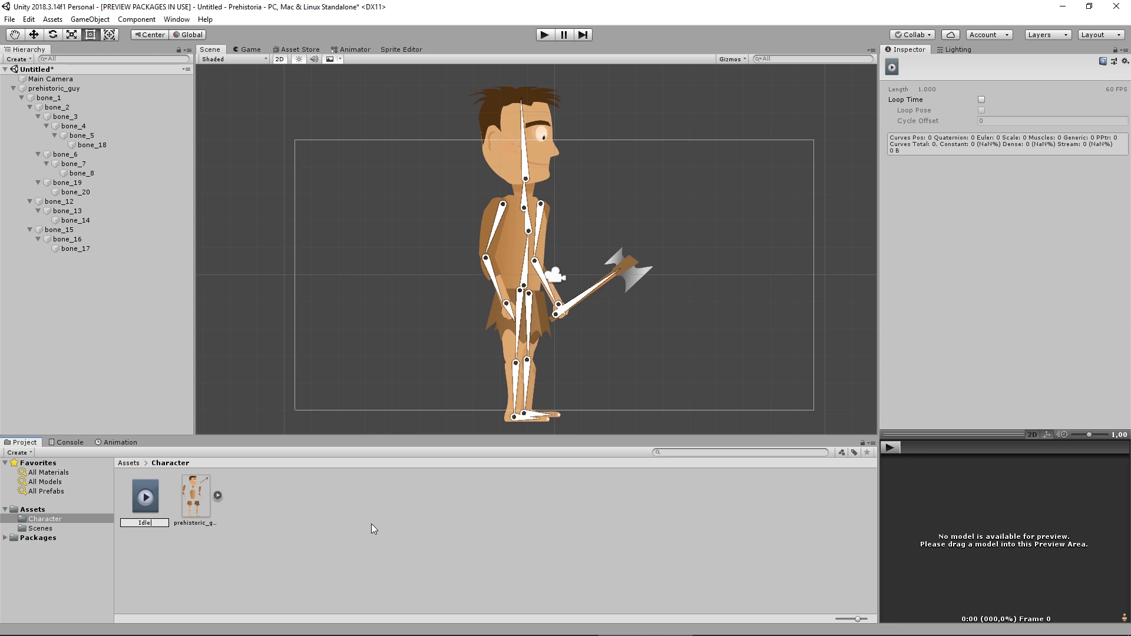
pyautogui.press('Return')
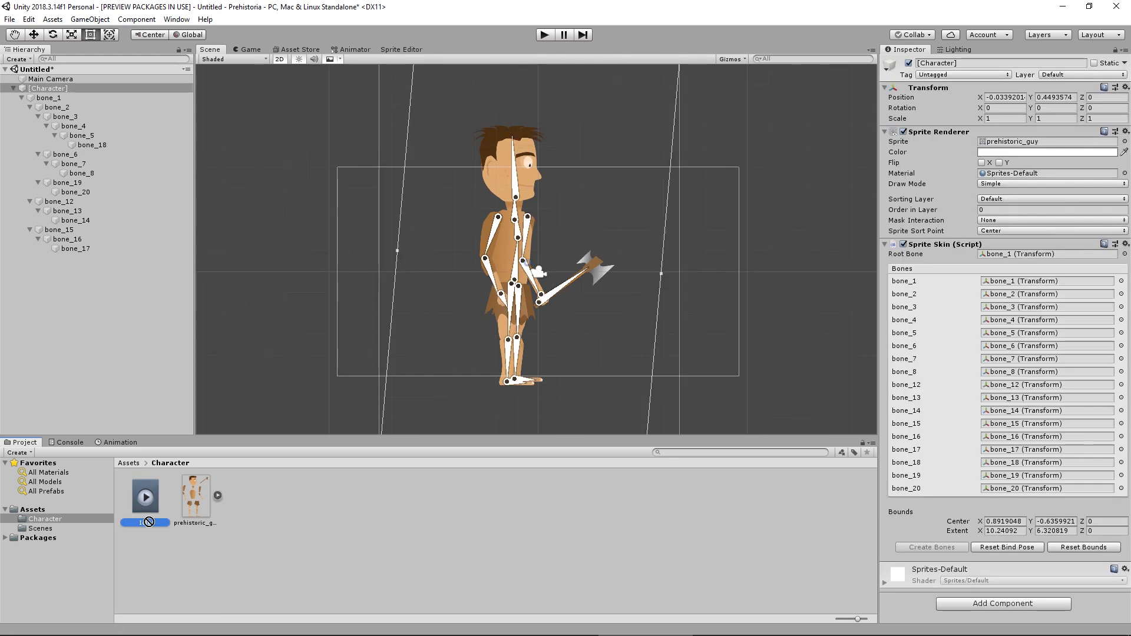
# Step: Assign the Idle clip to the [Character] root object in the scene and check its Animator component
pyautogui.moveTo(148, 522); pyautogui.dragTo(79, 90)
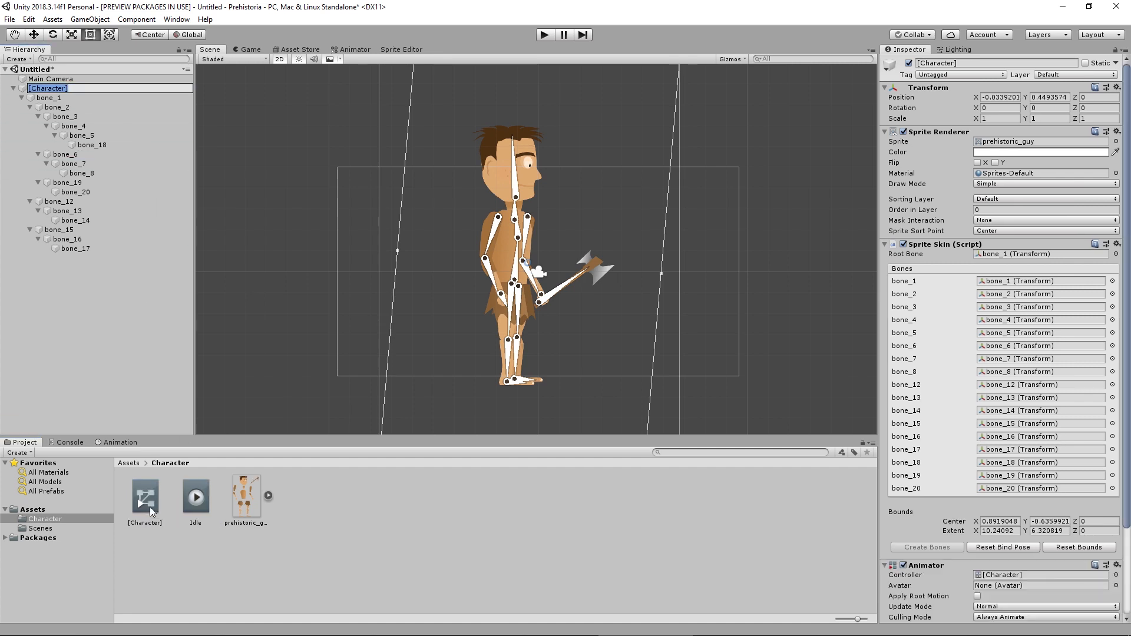
pyautogui.click(144, 508)
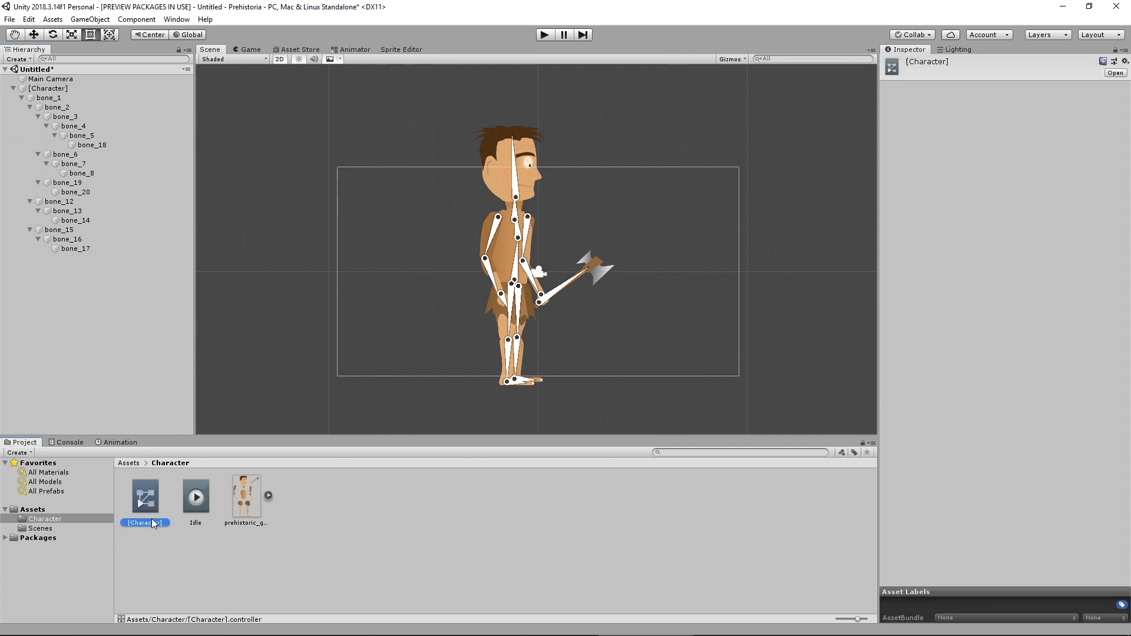
pyautogui.click(106, 88)
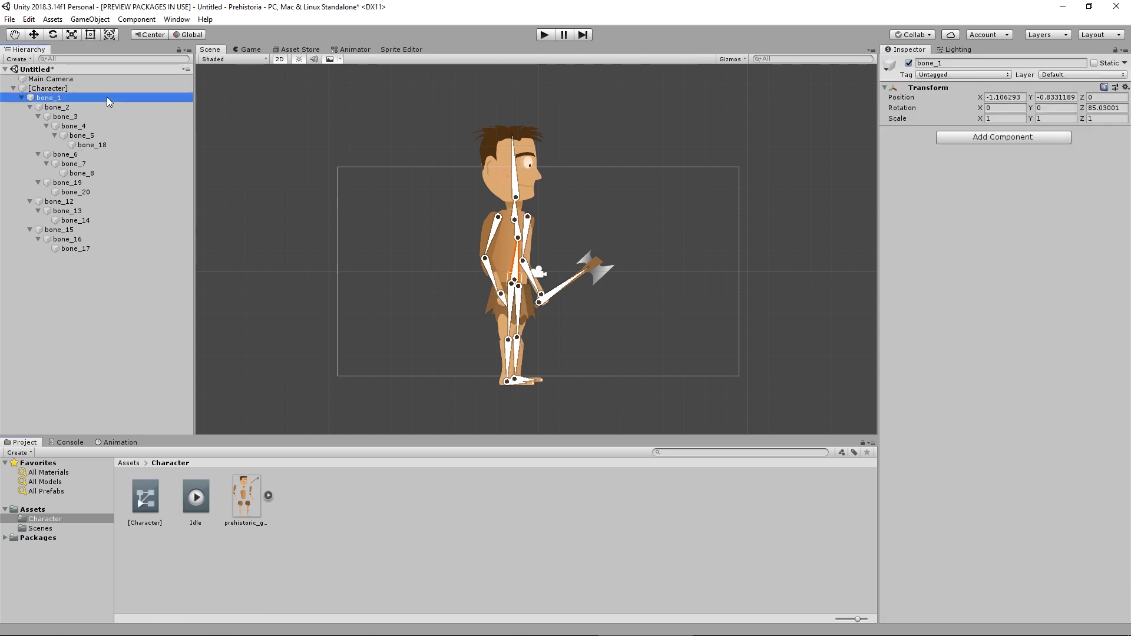
pyautogui.scroll(-3, 999, 518)
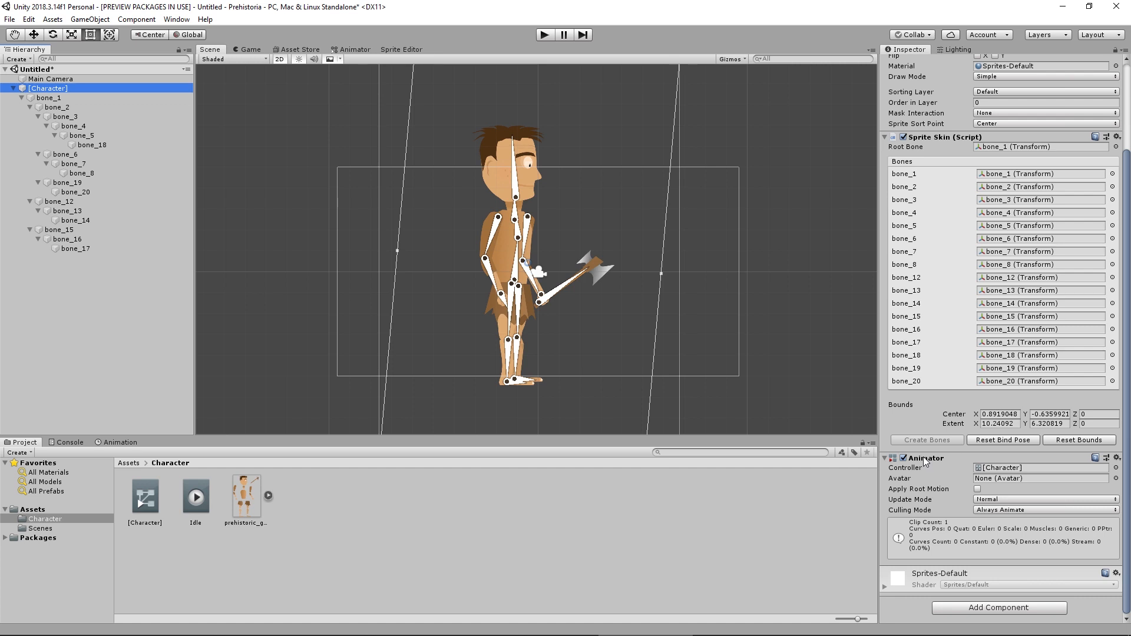
# Step: Open the [Character] animator controller and place the Idle state beside Entry in the state graph
pyautogui.doubleClick(139, 501)
pyautogui.moveTo(553, 334); pyautogui.dragTo(623, 315, button='middle')
pyautogui.scroll(5, 625, 258)
pyautogui.scroll(-3, 603, 311)
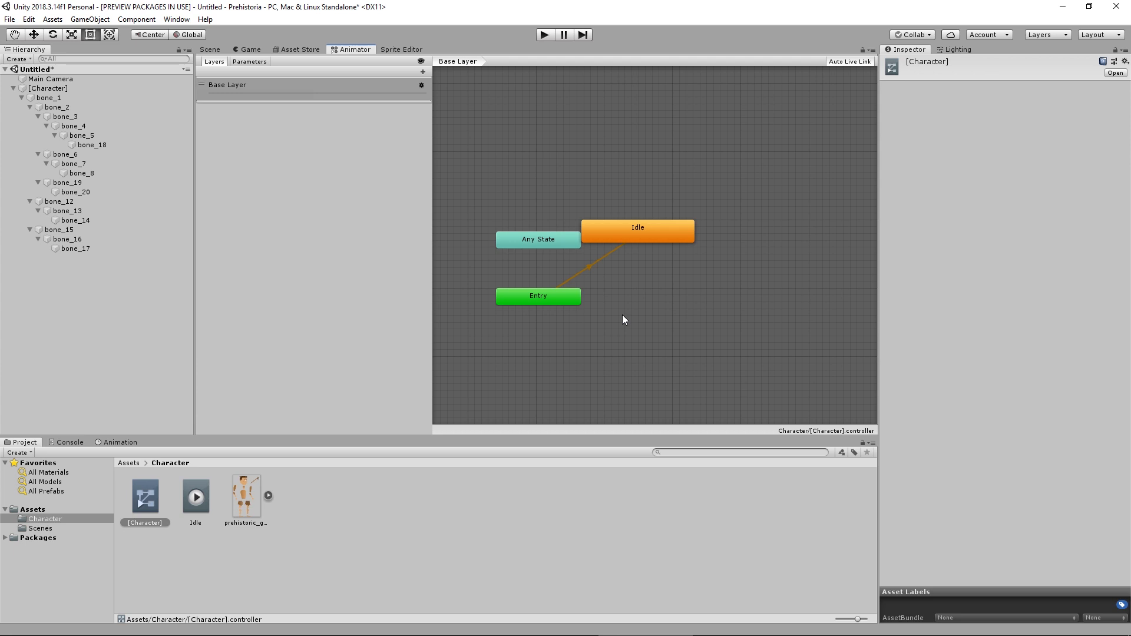
pyautogui.moveTo(625, 329); pyautogui.dragTo(600, 307, button='middle')
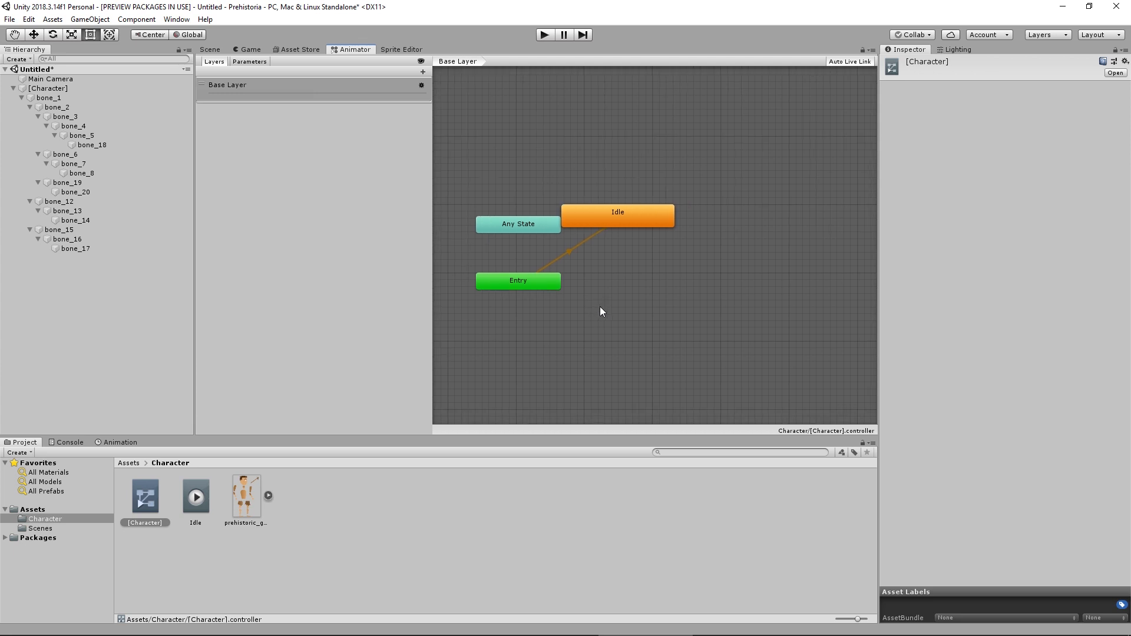
pyautogui.moveTo(612, 213); pyautogui.dragTo(609, 289)
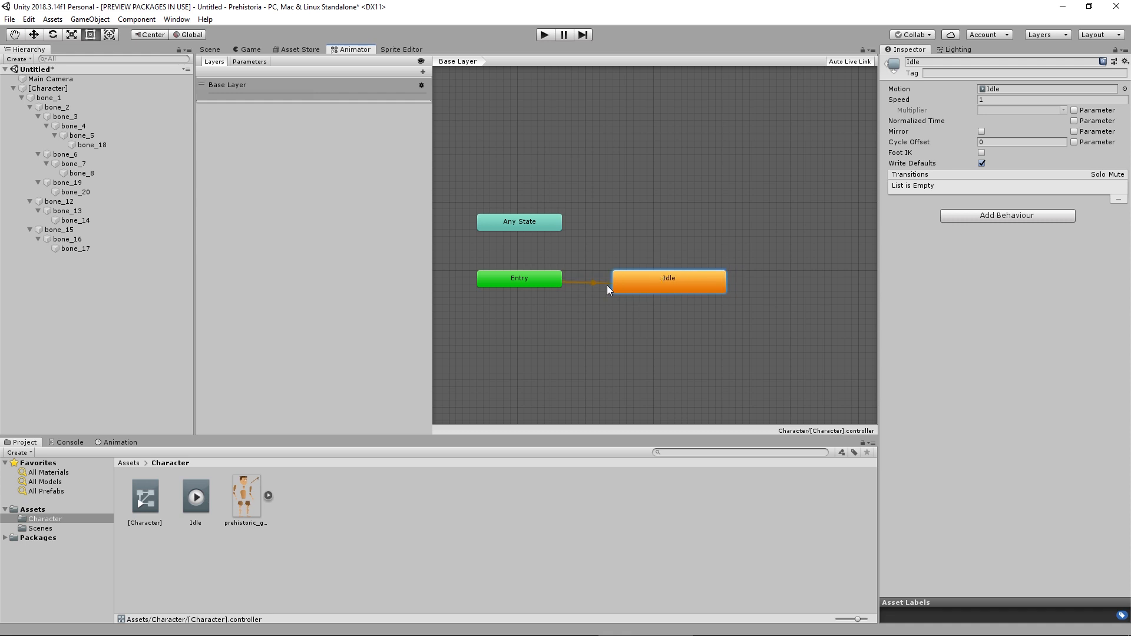
pyautogui.click(580, 307)
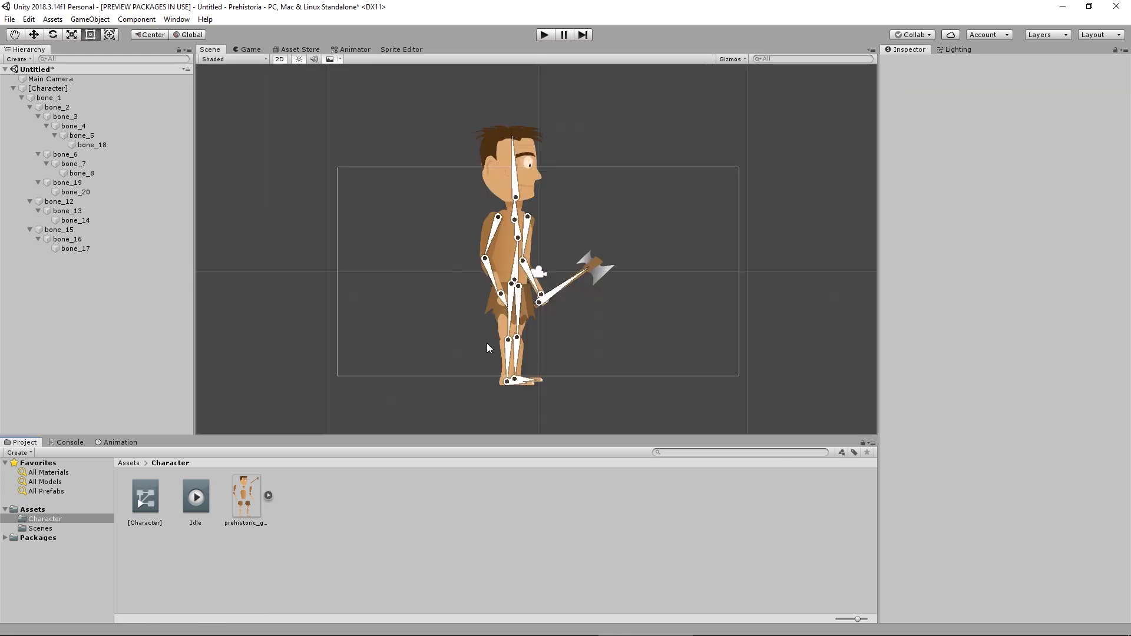
# Step: Open the Animation window and show the Idle clip of the [Character] object in its timeline
pyautogui.click(116, 443)
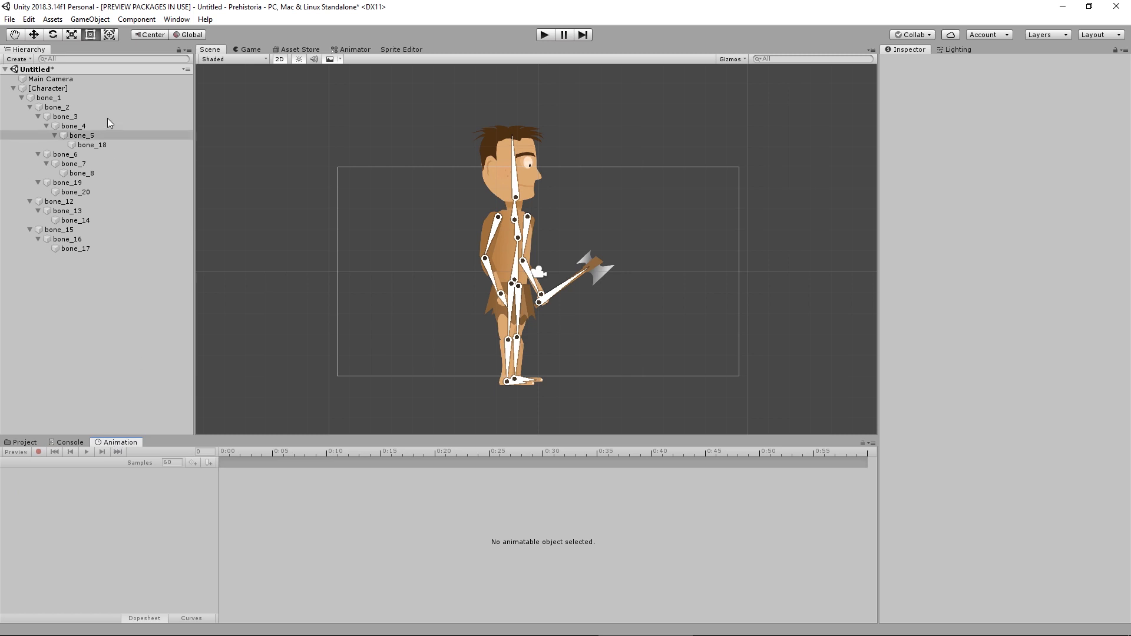
pyautogui.click(181, 20)
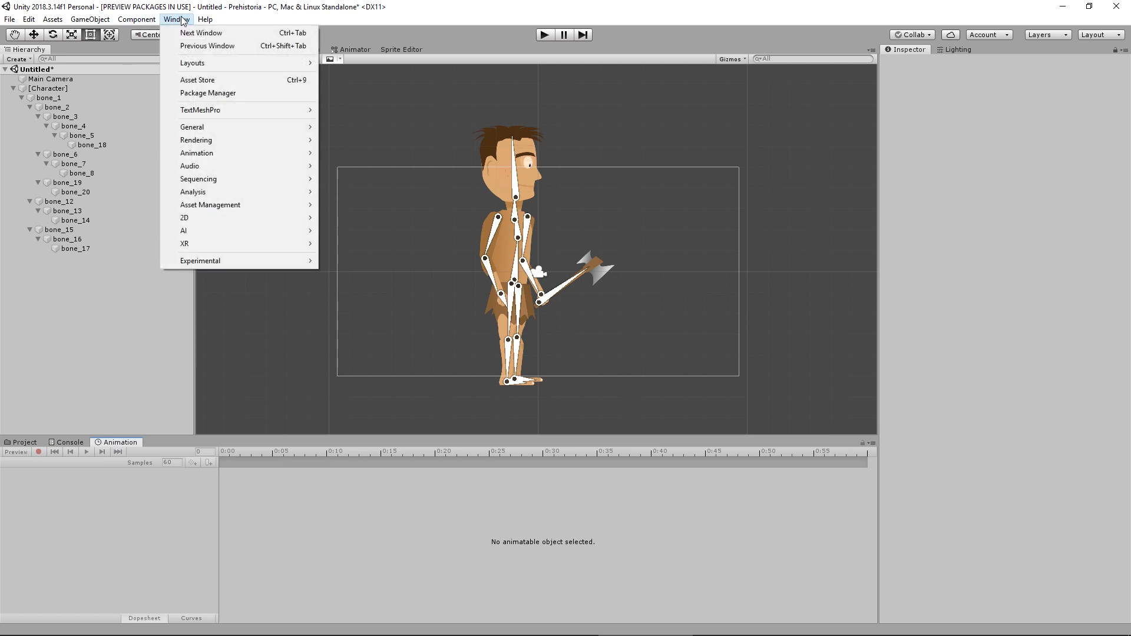
pyautogui.moveTo(231, 158)
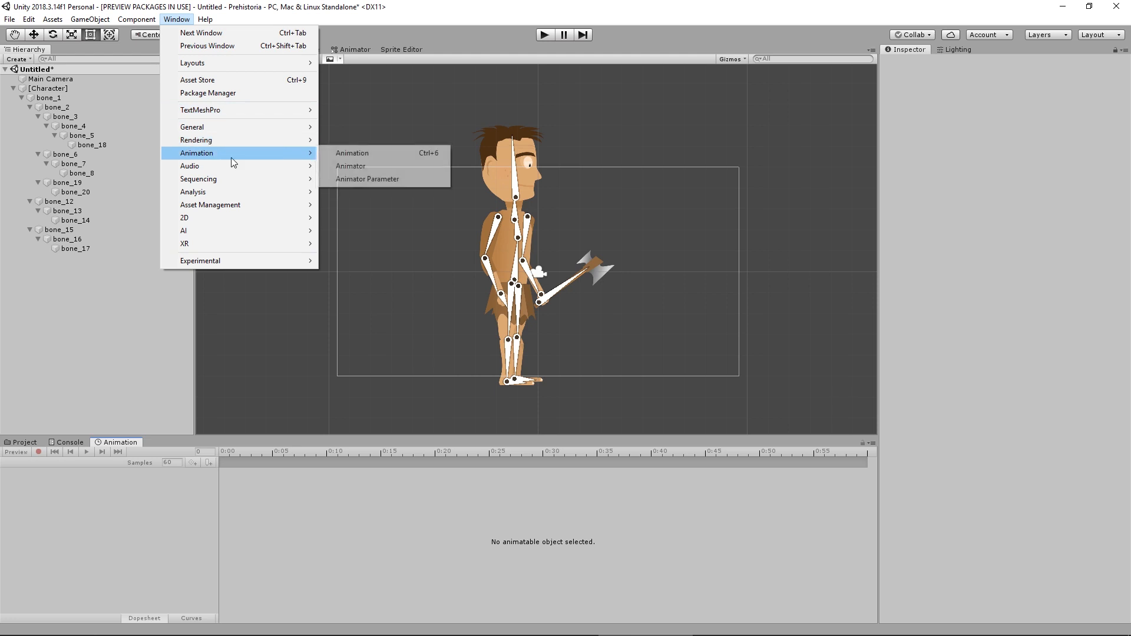
pyautogui.click(361, 154)
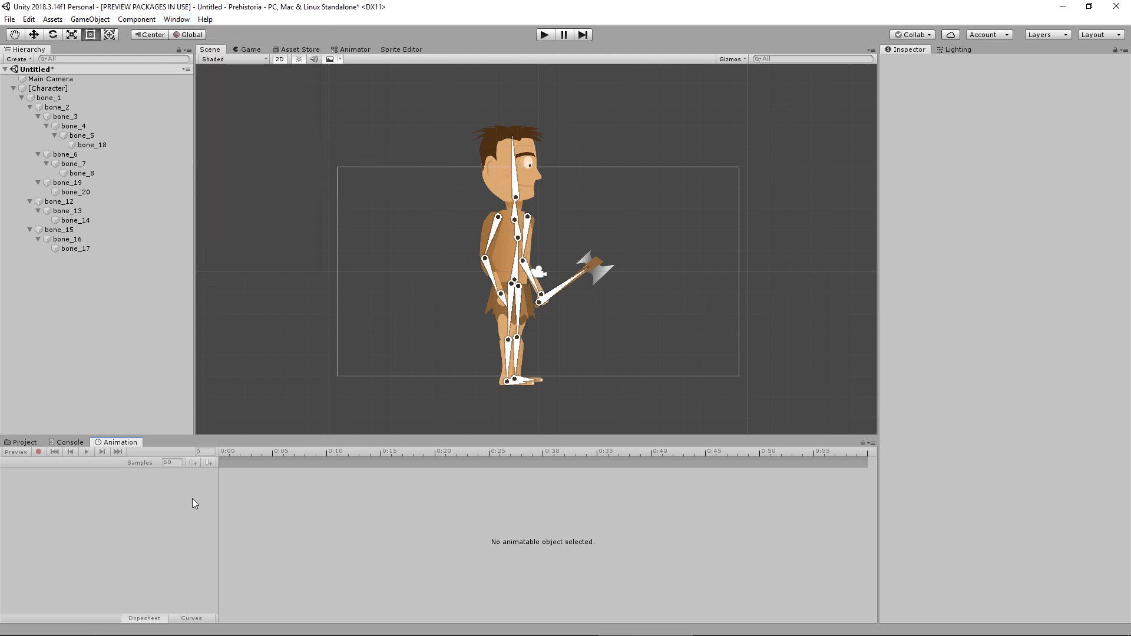
pyautogui.click(45, 90)
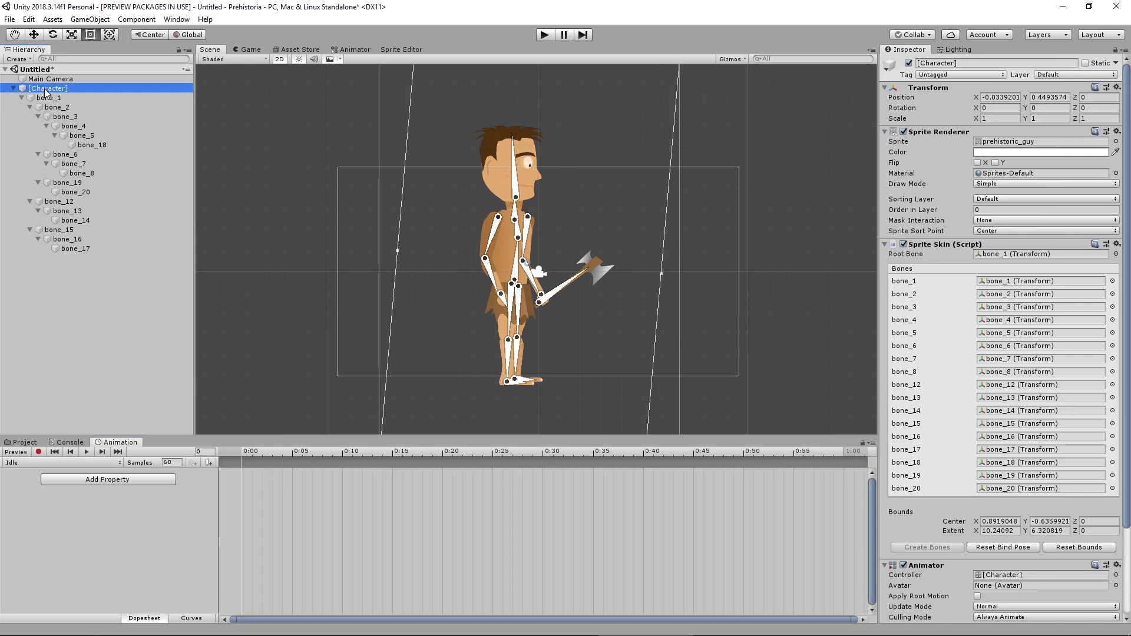
pyautogui.click(71, 465)
pyautogui.click(33, 476)
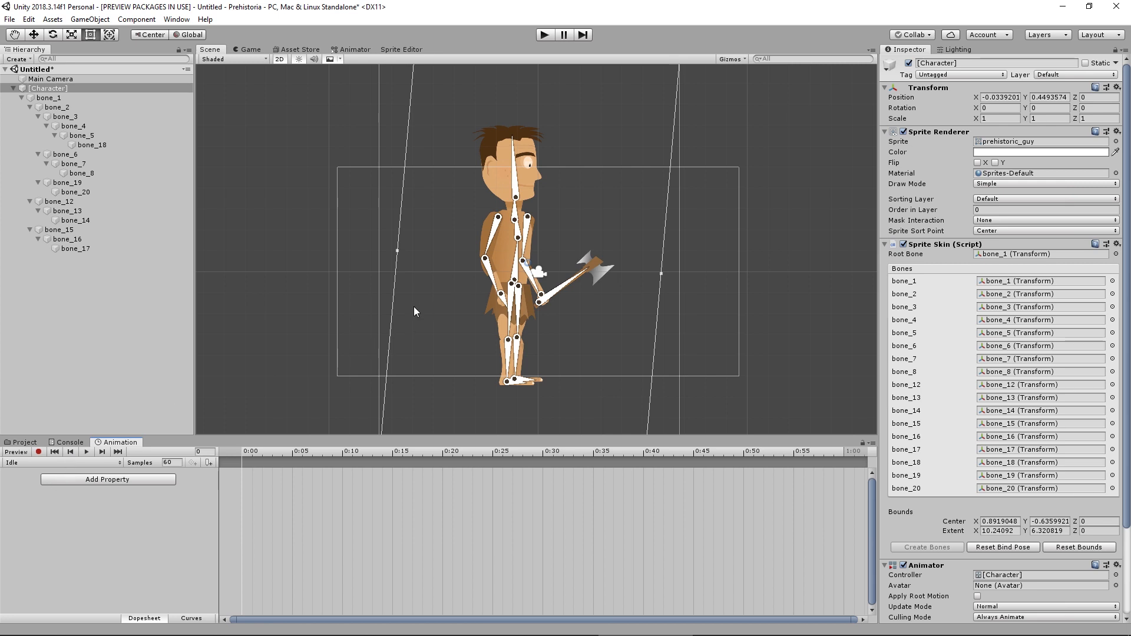
# Step: Start keyframe recording for the Idle clip with the playhead at 0:00
pyautogui.moveTo(327, 451); pyautogui.dragTo(238, 455)
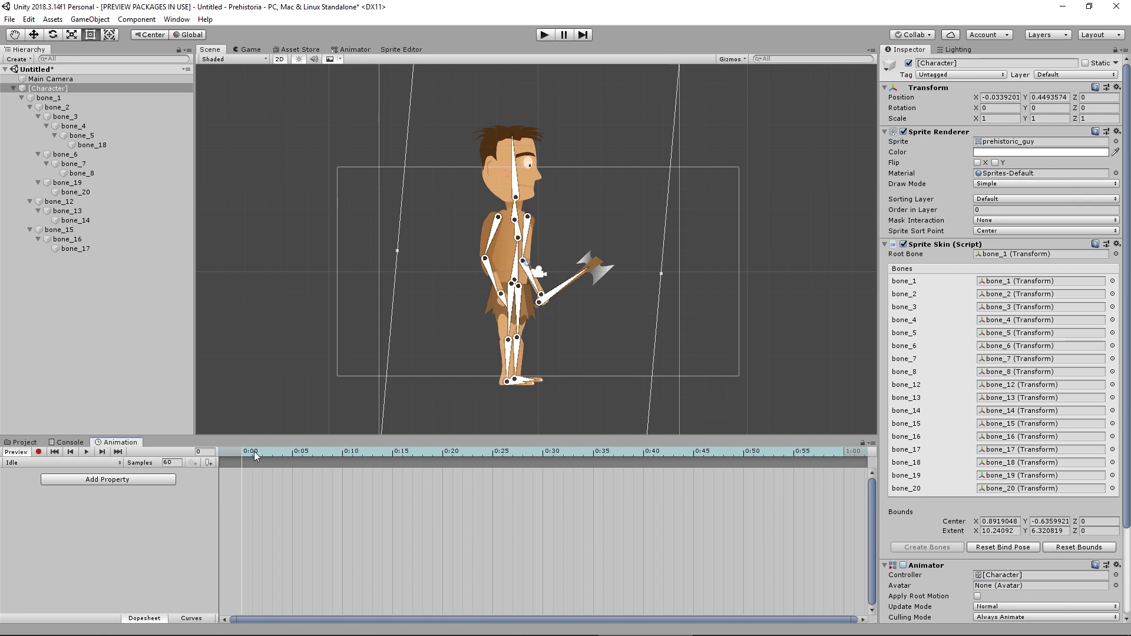
pyautogui.moveTo(250, 451)
pyautogui.mouseDown()
pyautogui.moveTo(267, 450)
pyautogui.moveTo(239, 457)
pyautogui.mouseUp()
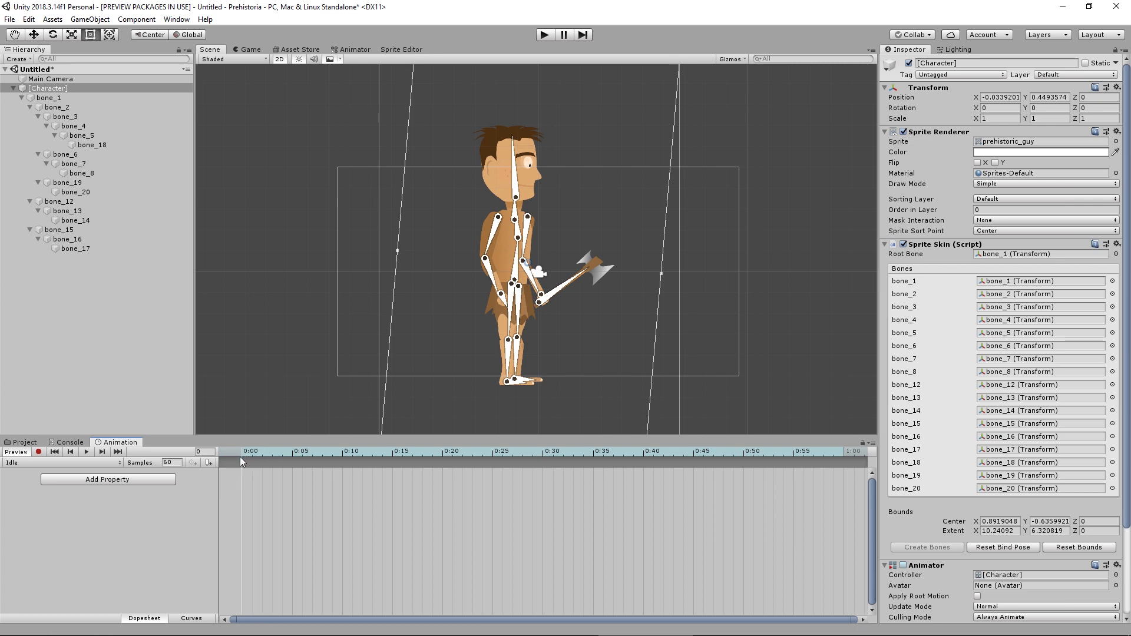
pyautogui.click(40, 452)
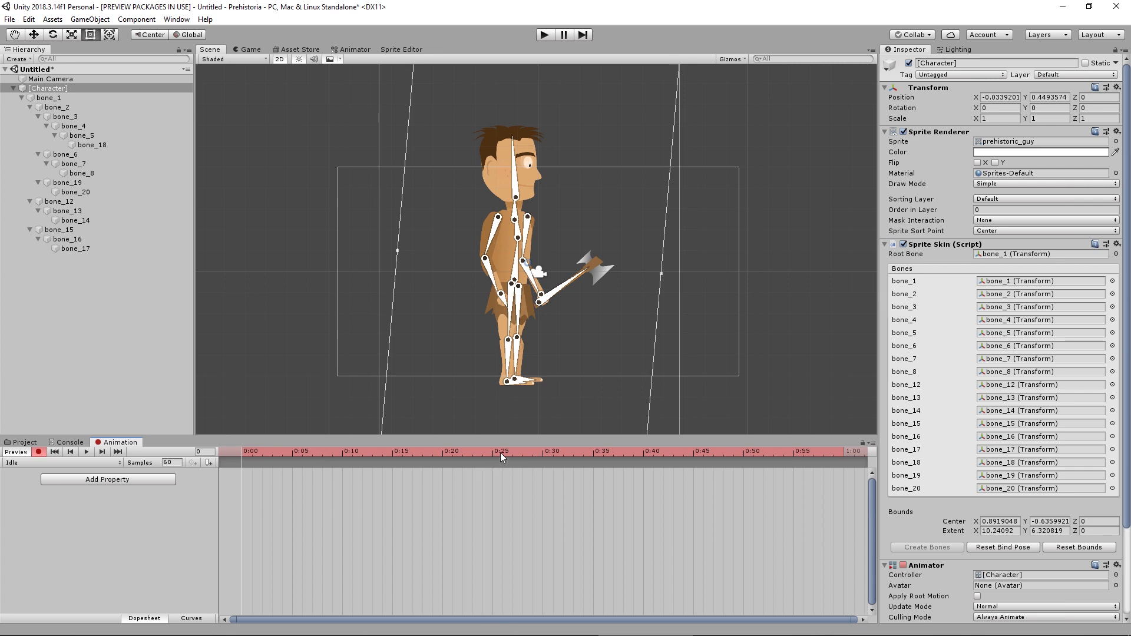
# Step: At 0:30, swing the upper arms slightly outward and rotate the head bone a little to key a breathing pose
pyautogui.click(543, 450)
pyautogui.moveTo(489, 245); pyautogui.dragTo(515, 219)
pyautogui.scroll(3, 507, 239)
pyautogui.click(534, 238)
pyautogui.click(539, 238)
pyautogui.moveTo(515, 170); pyautogui.dragTo(518, 170)
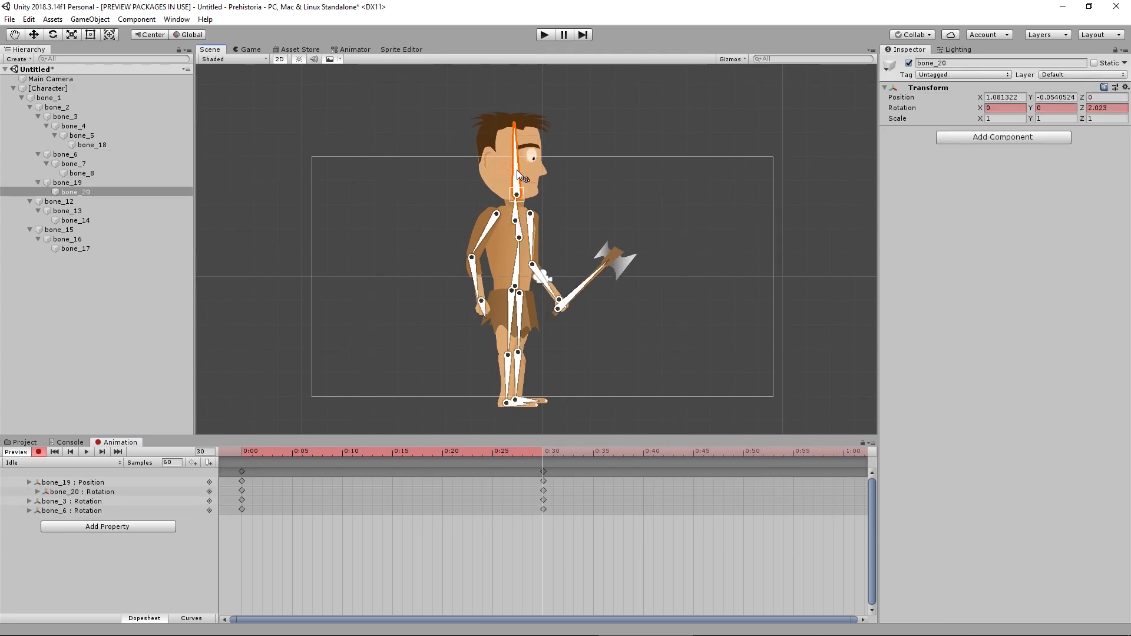
# Step: Lower the upper torso bone_2 and adjust the neck bone_19 position slightly at 0:30
pyautogui.moveTo(520, 265); pyautogui.dragTo(521, 235)
pyautogui.hotkey('ctrl', 'z')
pyautogui.moveTo(543, 451); pyautogui.dragTo(543, 413)
pyautogui.moveTo(516, 222); pyautogui.dragTo(516, 221)
pyautogui.moveTo(542, 452)
pyautogui.mouseDown()
pyautogui.moveTo(291, 458)
pyautogui.moveTo(542, 433)
pyautogui.mouseUp()
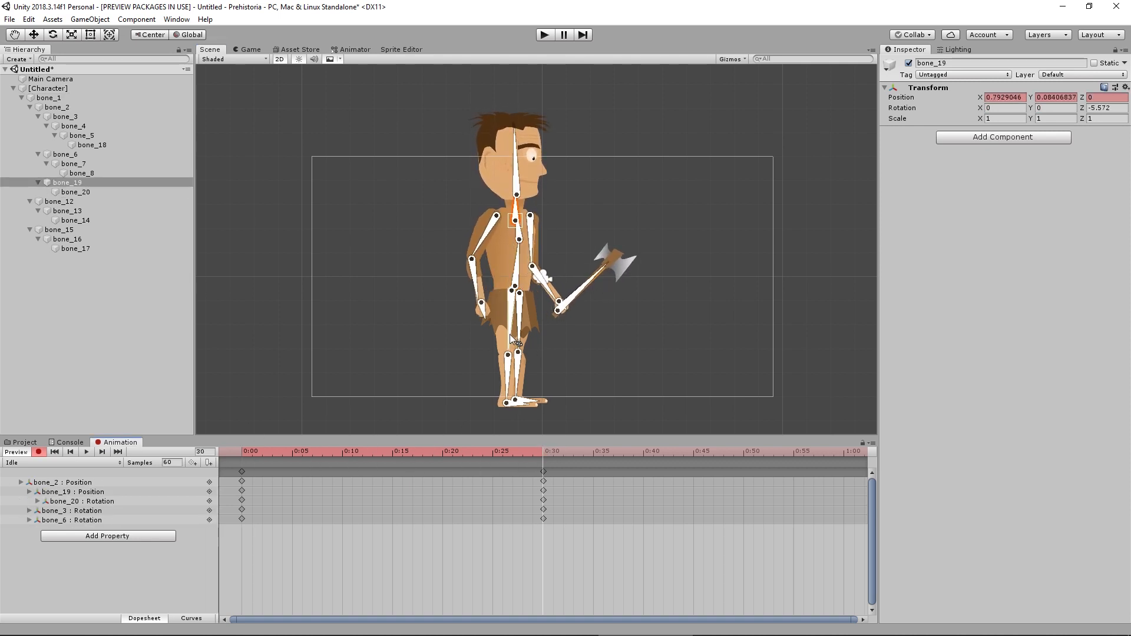
# Step: Try small adjustments of the bone_12 and bone_13 leg bones at 0:30 and undo each one
pyautogui.moveTo(508, 354); pyautogui.dragTo(508, 354)
pyautogui.hotkey('ctrl', 'z')
pyautogui.moveTo(511, 290); pyautogui.dragTo(511, 292)
pyautogui.hotkey('ctrl', 'z')
pyautogui.moveTo(507, 378); pyautogui.dragTo(507, 378)
pyautogui.hotkey('ctrl', 'z')
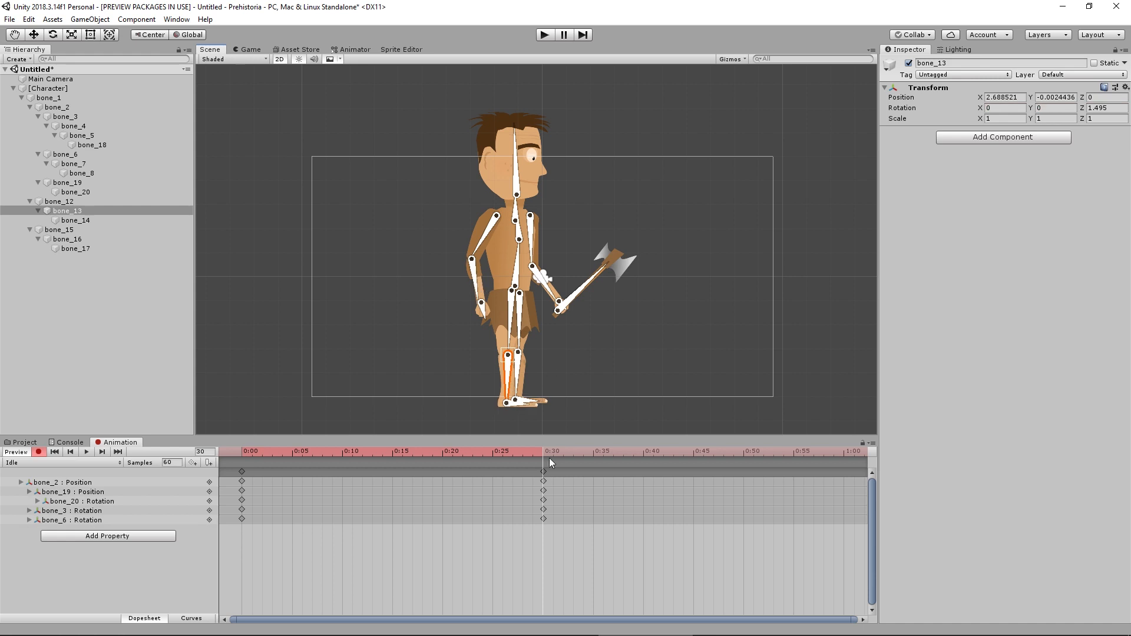
# Step: Copy all keyframes at 0:00 of the Idle clip and paste them at 1:00 to close the loop
pyautogui.moveTo(547, 455); pyautogui.dragTo(544, 457)
pyautogui.click(241, 471)
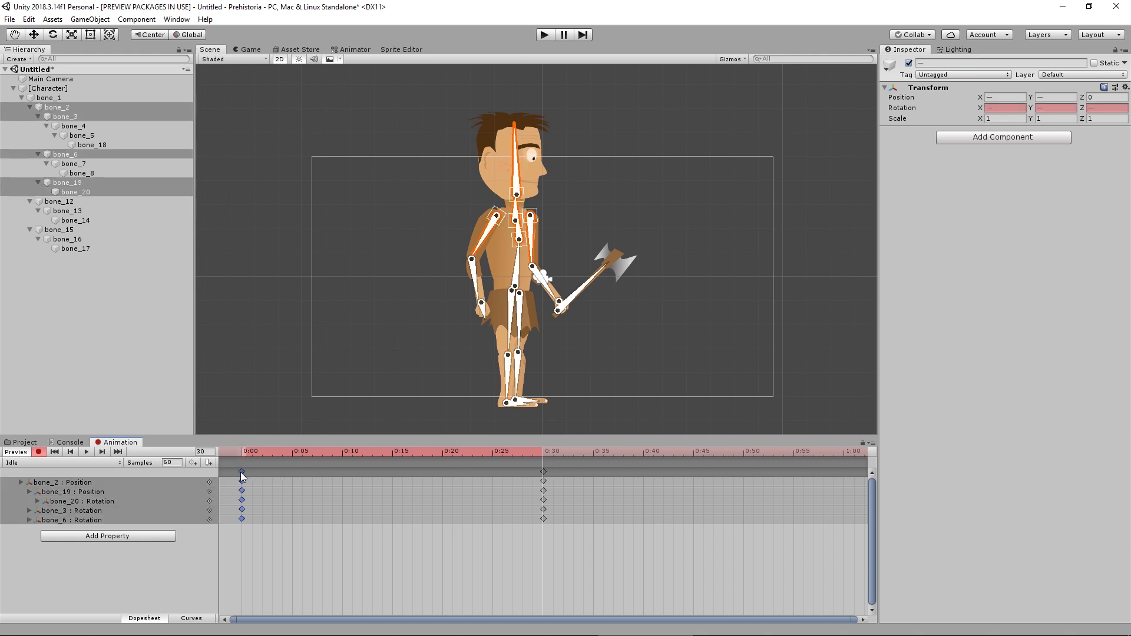
pyautogui.moveTo(238, 455); pyautogui.dragTo(844, 458)
pyautogui.hotkey('ctrl', 'v')
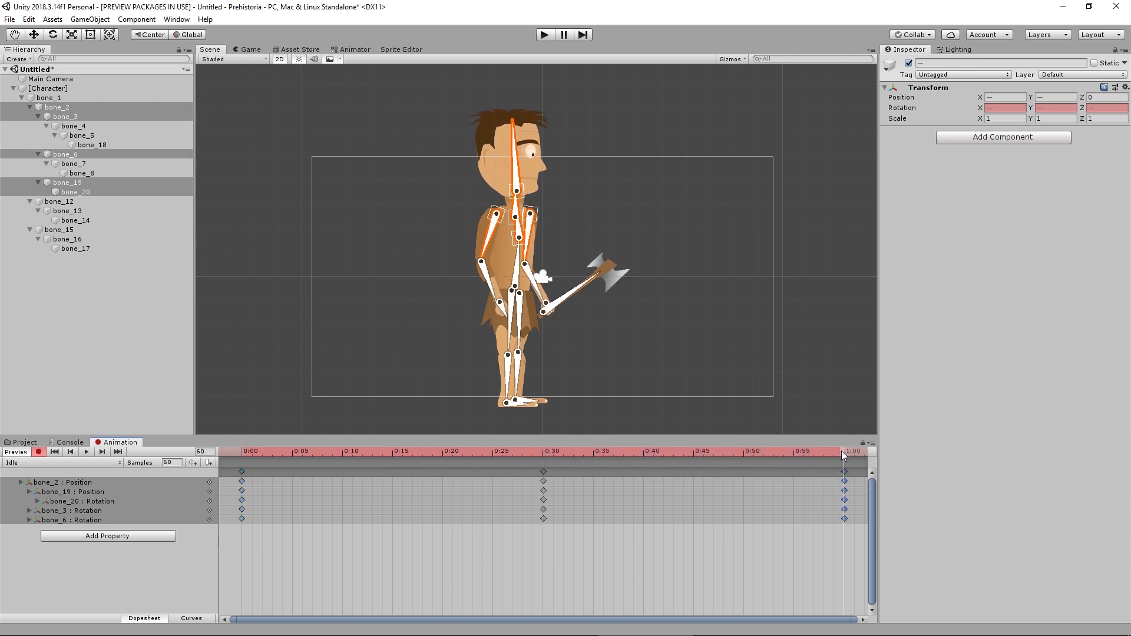
# Step: Play the Idle animation from 0:00 to check the breathing motion, with a longer stretch of the timeline in view
pyautogui.moveTo(842, 451); pyautogui.dragTo(126, 430)
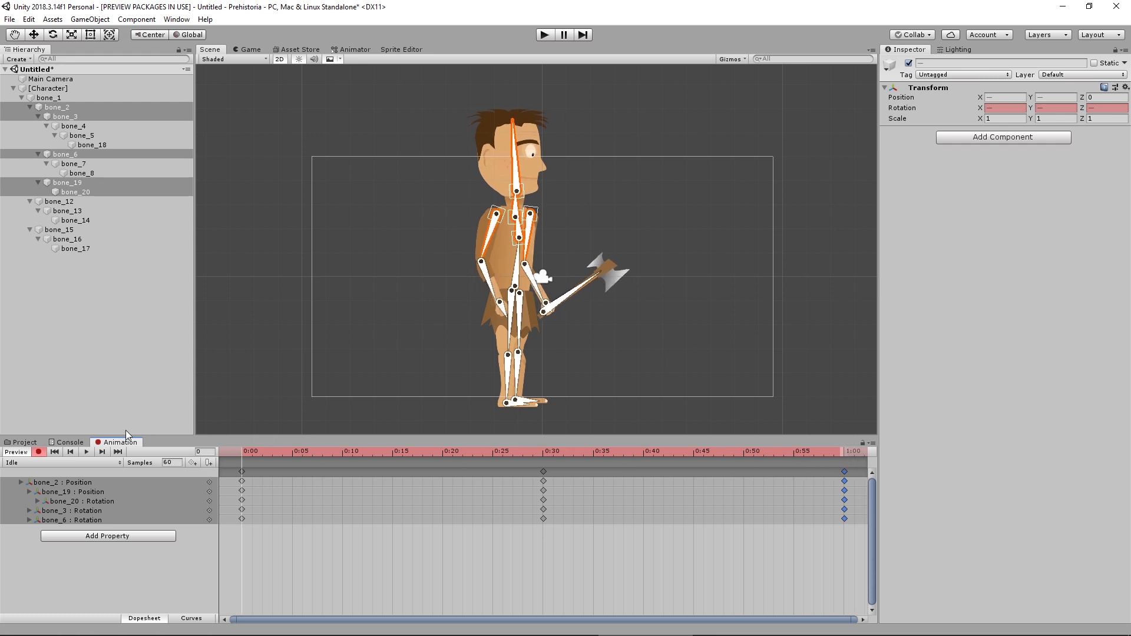
pyautogui.click(87, 452)
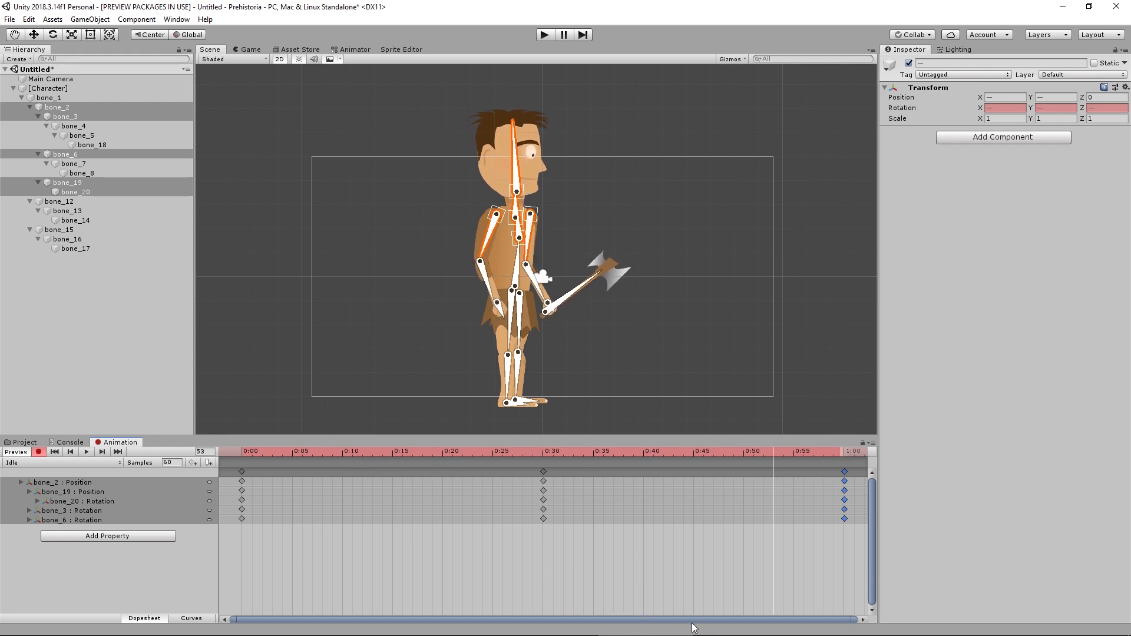
pyautogui.scroll(-6, 865, 489)
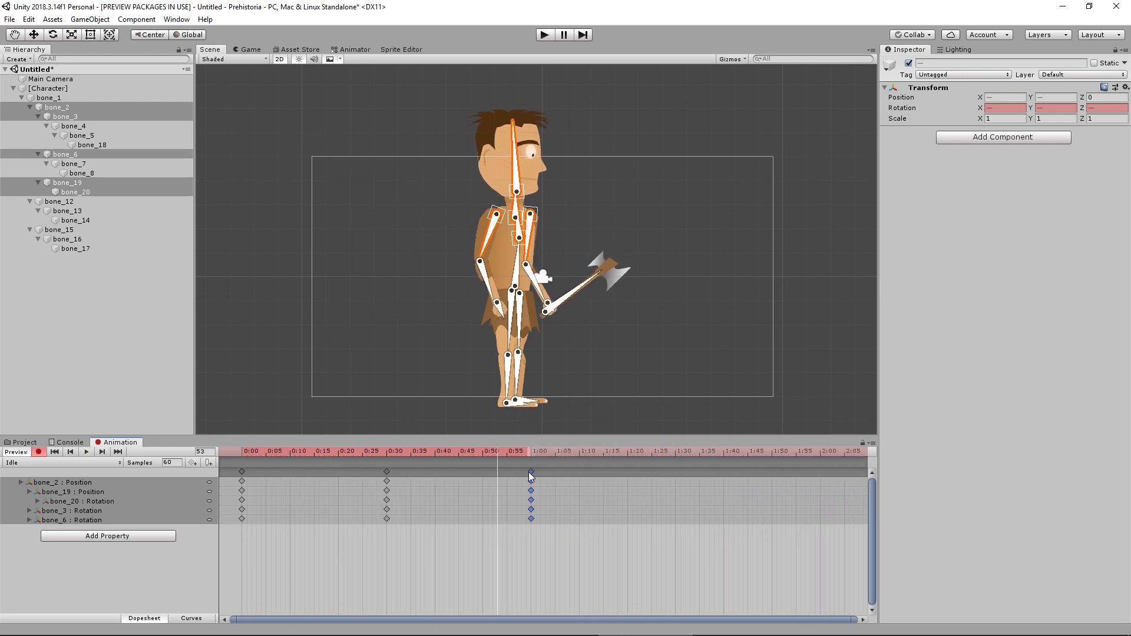
# Step: Retime the Idle clip by moving its last keyframes to 1:50 and the middle ones to 0:55, and turn off recording
pyautogui.moveTo(532, 472); pyautogui.dragTo(773, 483)
pyautogui.moveTo(387, 472); pyautogui.dragTo(509, 477)
pyautogui.click(39, 452)
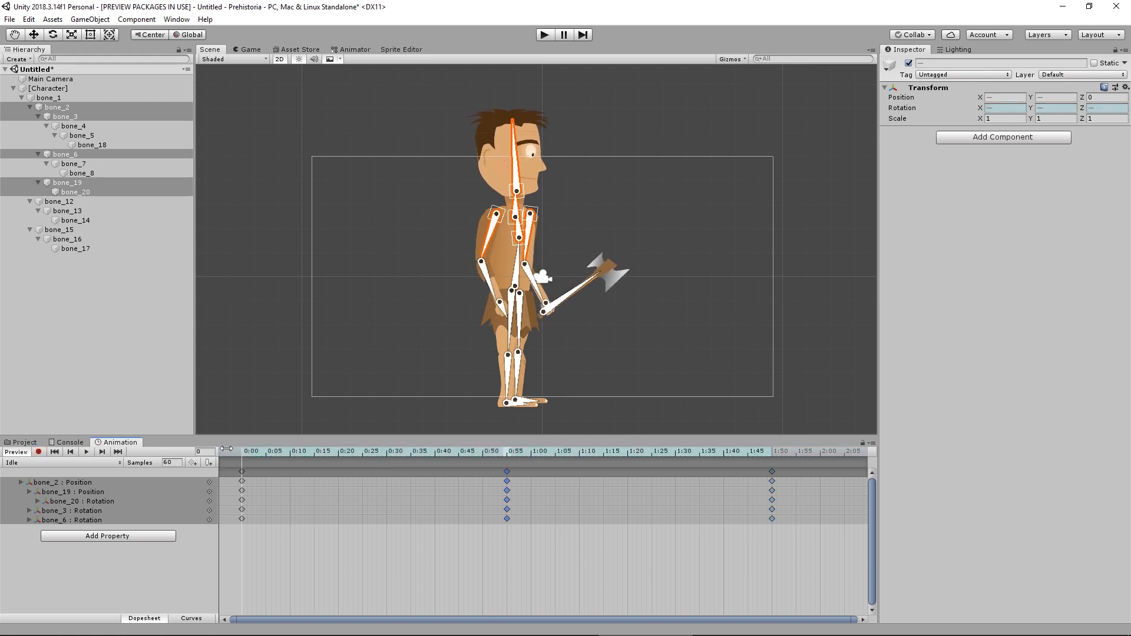
pyautogui.click(260, 392)
# Step: Create a new animation clip named Run in the Character folder, with the playhead at 0:00
pyautogui.click(46, 463)
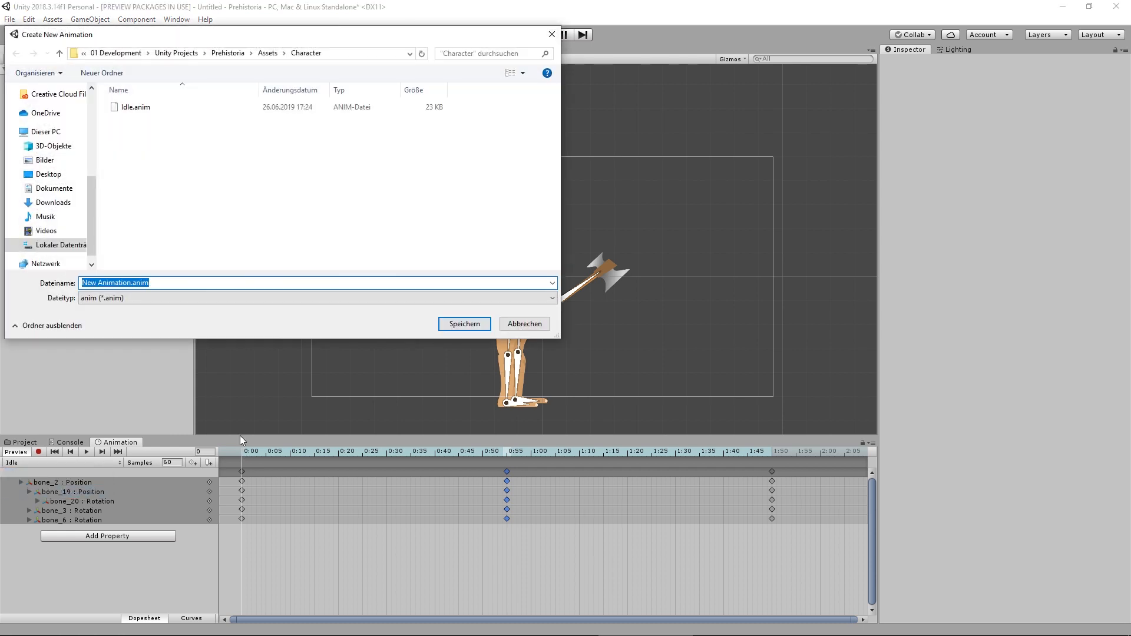
pyautogui.write('Run')
pyautogui.press('Return')
pyautogui.moveTo(250, 454); pyautogui.dragTo(226, 454)
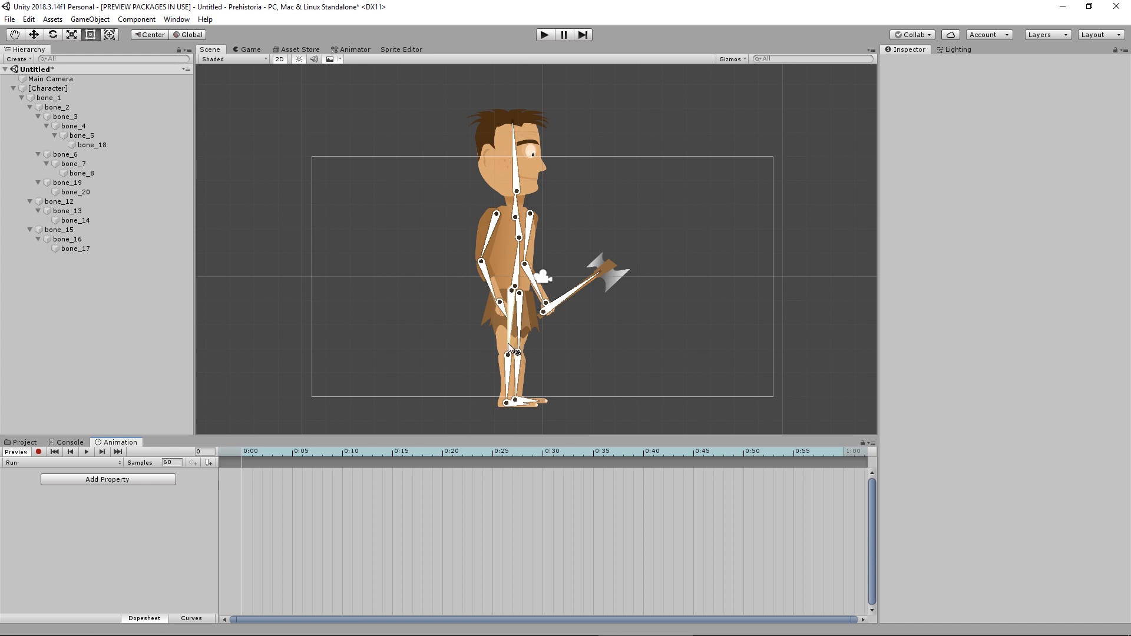
# Step: Record a running stride at 0:00 of the Run clip, with legs spread, arms swung apart, and torso and neck leaning forward
pyautogui.click(39, 452)
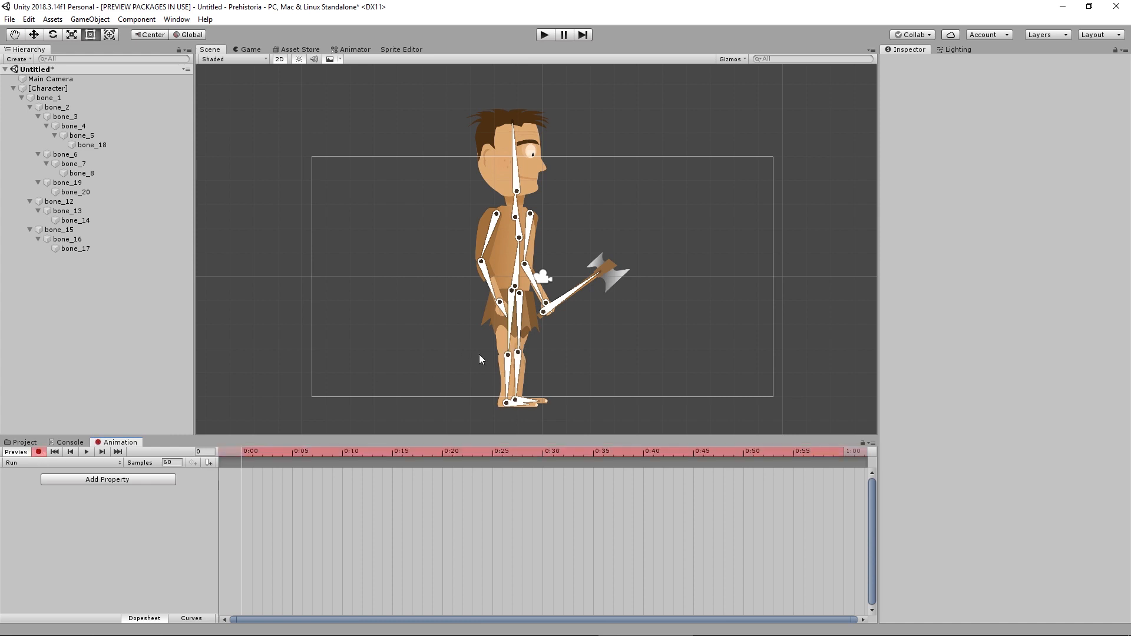
pyautogui.moveTo(508, 336); pyautogui.dragTo(555, 307)
pyautogui.moveTo(596, 325); pyautogui.dragTo(582, 338)
pyautogui.moveTo(490, 236); pyautogui.dragTo(471, 214)
pyautogui.moveTo(519, 238); pyautogui.dragTo(521, 205)
pyautogui.hotkey('ctrl', 'z')
pyautogui.moveTo(518, 252); pyautogui.dragTo(523, 253)
pyautogui.moveTo(528, 204); pyautogui.dragTo(532, 206)
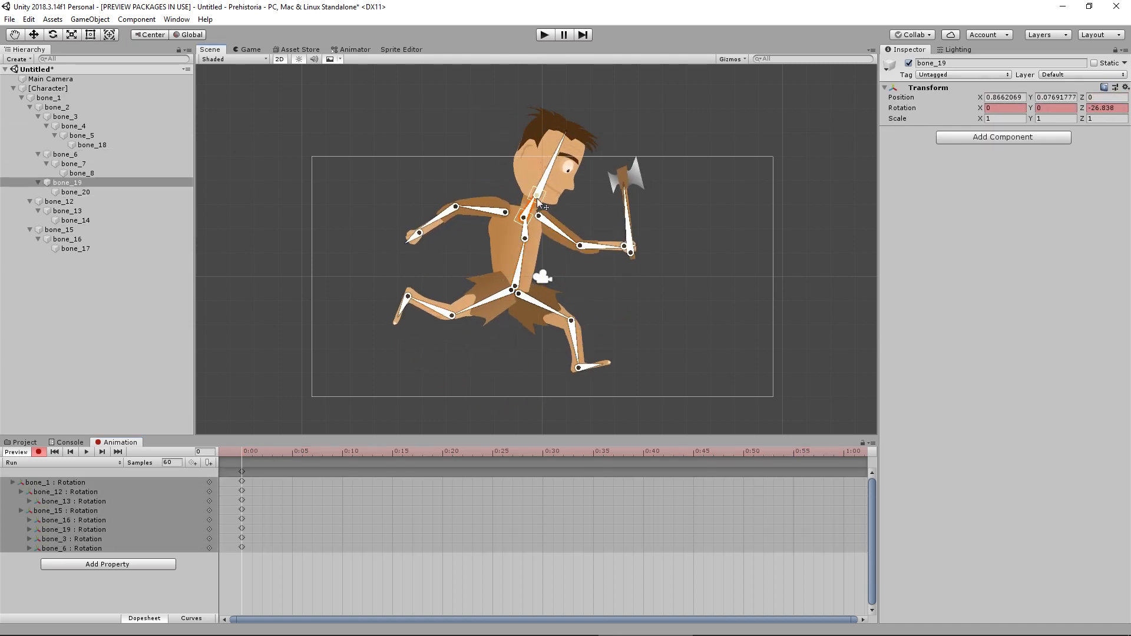
# Step: Rotate head bone_20 upright and extend the front lower leg bone_16 forward to about -31 degrees at 0:00
pyautogui.moveTo(551, 163); pyautogui.dragTo(540, 161)
pyautogui.click(705, 314)
pyautogui.moveTo(575, 342); pyautogui.dragTo(588, 338)
pyautogui.moveTo(549, 308); pyautogui.dragTo(583, 335)
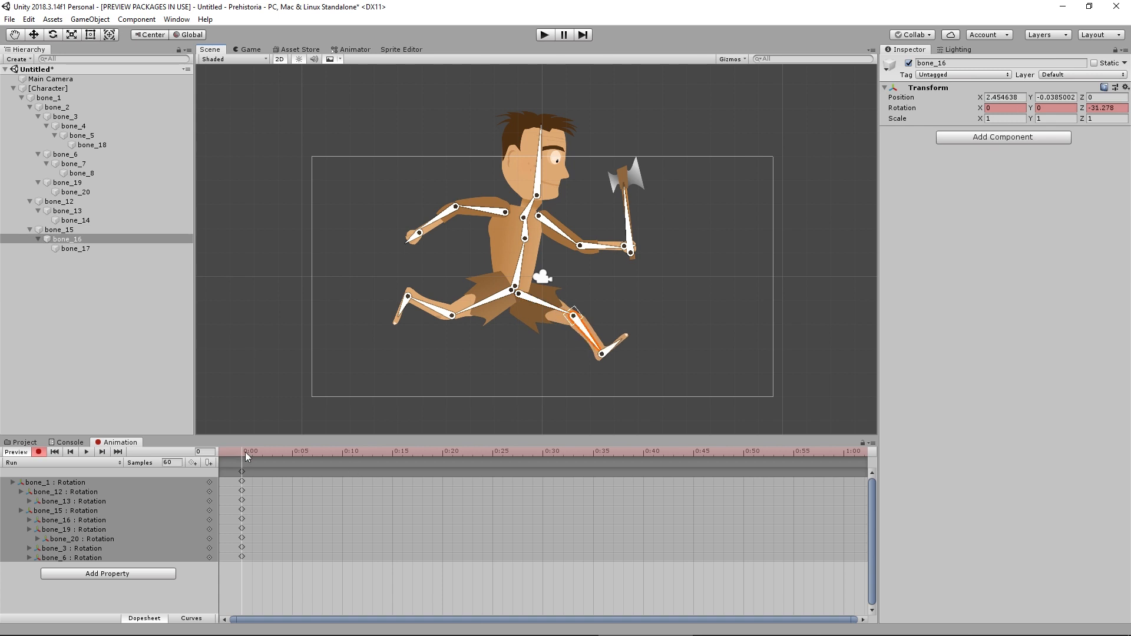
# Step: Record a passing pose at 0:10 with the legs drawn under the body, arms lowered beside the torso, and neck and head adjusted
pyautogui.moveTo(244, 452); pyautogui.dragTo(344, 450)
pyautogui.moveTo(556, 308); pyautogui.dragTo(535, 332)
pyautogui.moveTo(544, 372); pyautogui.dragTo(533, 335)
pyautogui.moveTo(472, 308); pyautogui.dragTo(498, 375)
pyautogui.moveTo(504, 324); pyautogui.dragTo(500, 323)
pyautogui.moveTo(478, 210); pyautogui.dragTo(518, 255)
pyautogui.moveTo(513, 339); pyautogui.dragTo(527, 332)
pyautogui.moveTo(561, 233); pyautogui.dragTo(522, 253)
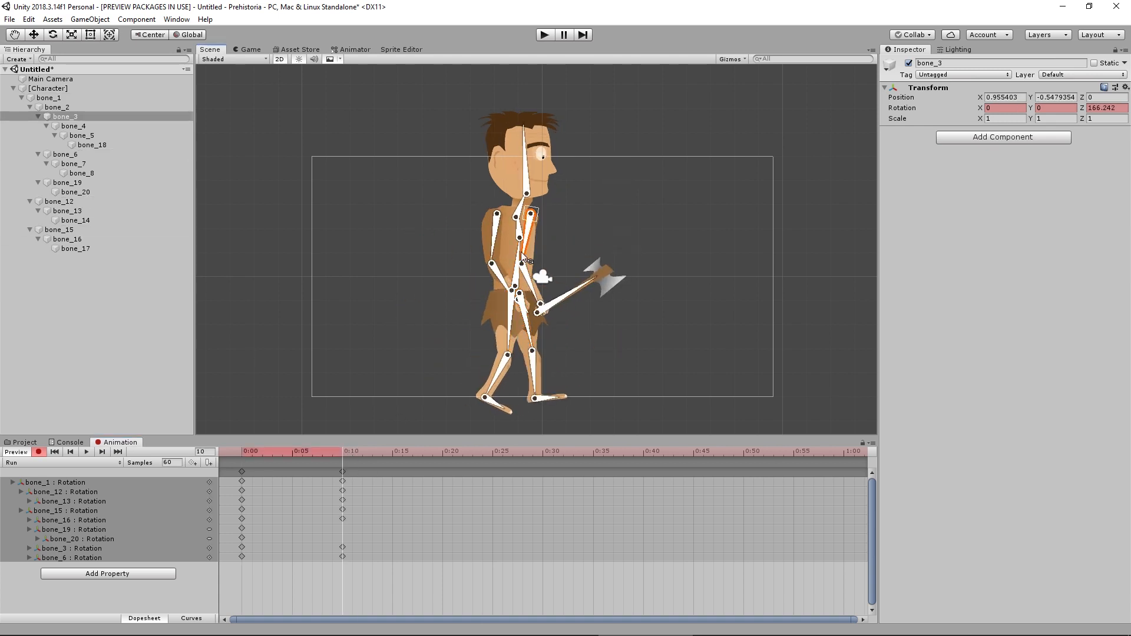
pyautogui.moveTo(522, 202); pyautogui.dragTo(523, 188)
pyautogui.moveTo(521, 160); pyautogui.dragTo(527, 159)
# Step: Swing the arms to the opposite sides at 0:20, with the torso, neck and head leaning forward
pyautogui.moveTo(341, 452); pyautogui.dragTo(446, 450)
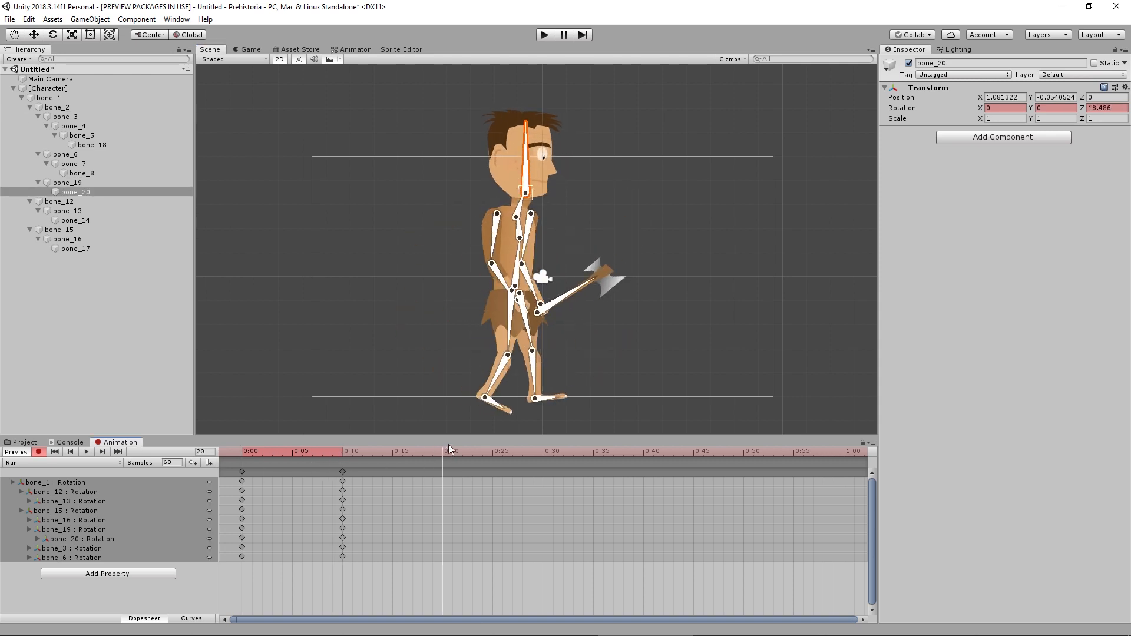
pyautogui.moveTo(498, 258); pyautogui.dragTo(541, 233)
pyautogui.moveTo(523, 257); pyautogui.dragTo(482, 207)
pyautogui.moveTo(573, 230); pyautogui.dragTo(564, 210)
pyautogui.moveTo(519, 245); pyautogui.dragTo(524, 244)
pyautogui.moveTo(534, 185); pyautogui.dragTo(540, 167)
# Step: Spread the legs in the opposite stride at 0:20, and refine the raised forearm and the head bone_20
pyautogui.moveTo(503, 319); pyautogui.dragTo(546, 299)
pyautogui.moveTo(522, 327); pyautogui.dragTo(438, 304)
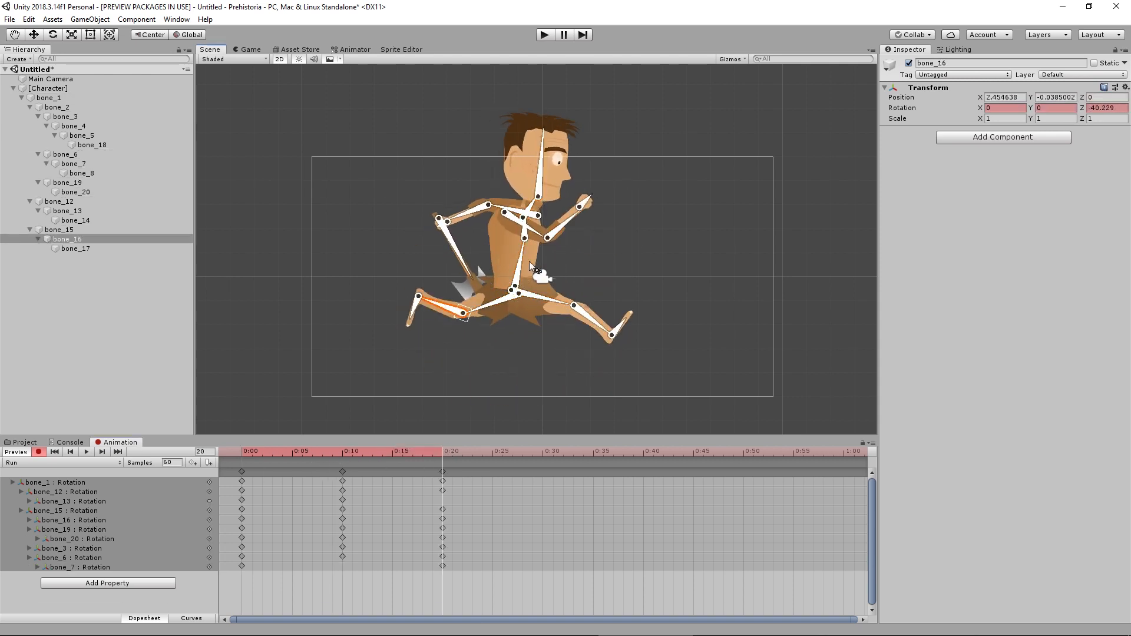
pyautogui.moveTo(569, 217); pyautogui.dragTo(564, 209)
pyautogui.moveTo(523, 217); pyautogui.dragTo(538, 230)
pyautogui.hotkey('ctrl', 'z')
pyautogui.moveTo(541, 167); pyautogui.dragTo(539, 167)
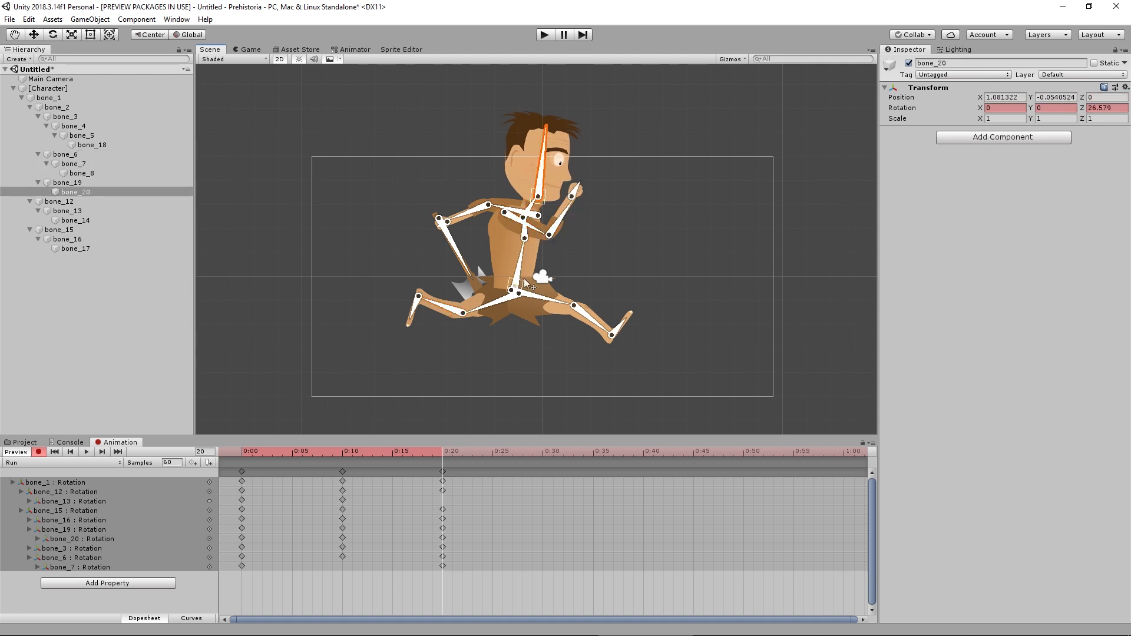
# Step: Bring the legs under the body and straighten the torso bone_1 at 0:30 for the second passing pose
pyautogui.moveTo(443, 452); pyautogui.dragTo(543, 451)
pyautogui.moveTo(545, 304); pyautogui.dragTo(528, 323)
pyautogui.moveTo(522, 253); pyautogui.dragTo(519, 253)
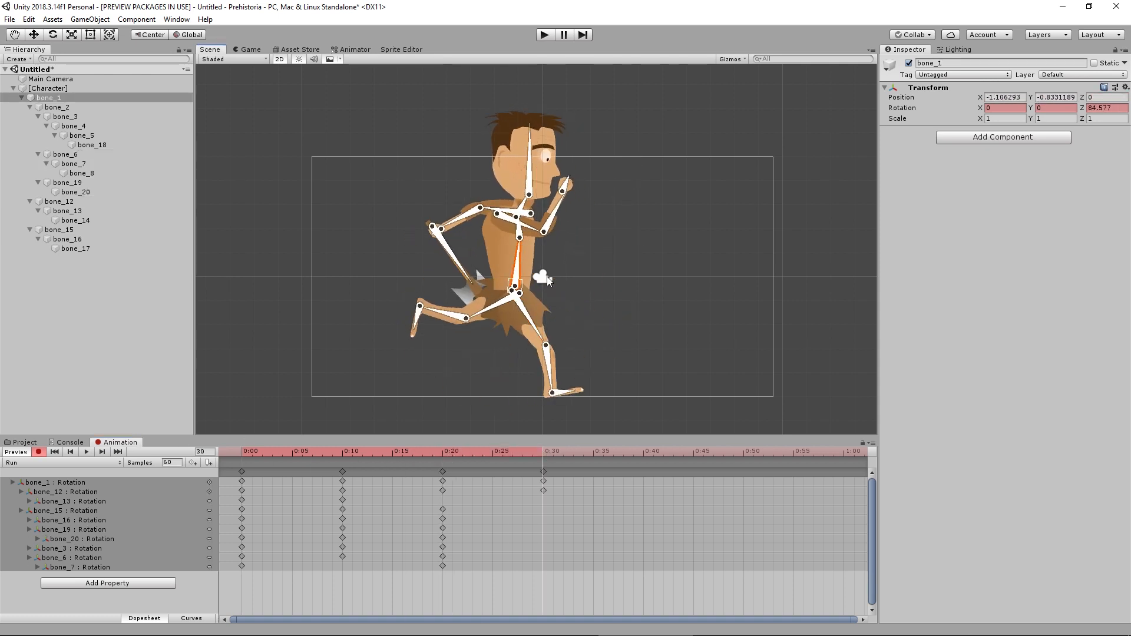
pyautogui.moveTo(532, 320); pyautogui.dragTo(527, 323)
pyautogui.moveTo(489, 309); pyautogui.dragTo(513, 326)
# Step: Lower the arms beside the torso at 0:30, and fine-tune the head bone_20 and the front thigh bone_12
pyautogui.moveTo(498, 210); pyautogui.dragTo(523, 243)
pyautogui.moveTo(519, 218)
pyautogui.mouseDown()
pyautogui.moveTo(491, 233)
pyautogui.moveTo(518, 208)
pyautogui.mouseUp()
pyautogui.hotkey('ctrl', 'z')
pyautogui.moveTo(529, 167); pyautogui.dragTo(531, 167)
pyautogui.moveTo(533, 339); pyautogui.dragTo(530, 341)
pyautogui.scroll(3, 560, 325)
pyautogui.scroll(-2, 539, 315)
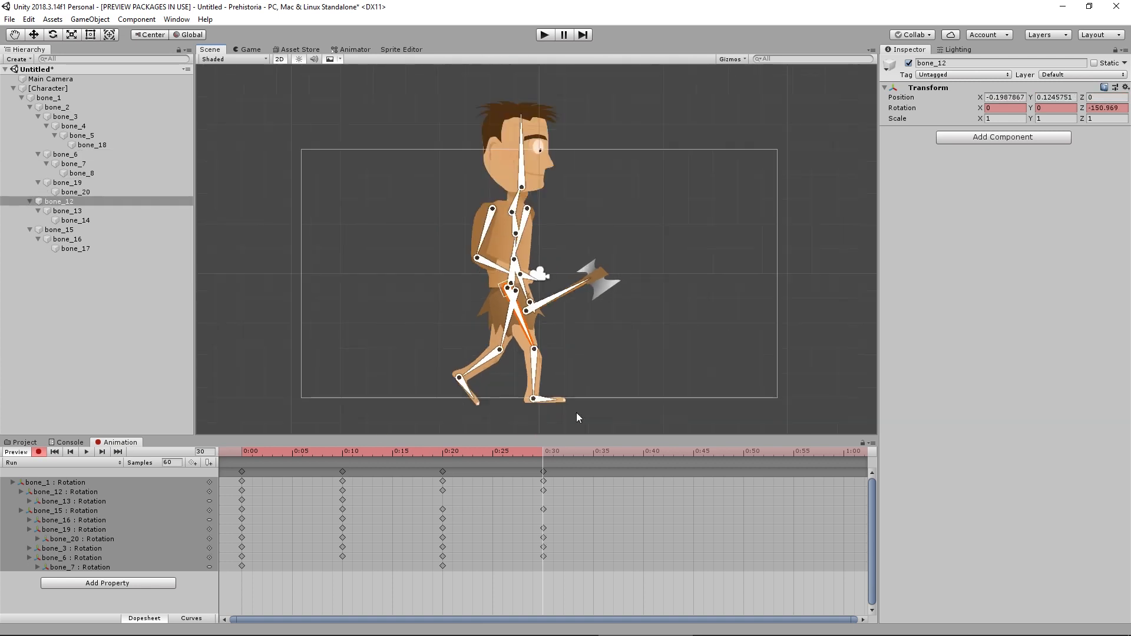
# Step: Copy all keyframes at 0:00 of the Run clip and paste them at 0:40 to close the loop
pyautogui.moveTo(543, 453)
pyautogui.mouseDown()
pyautogui.moveTo(343, 467)
pyautogui.moveTo(514, 464)
pyautogui.moveTo(542, 462)
pyautogui.moveTo(315, 461)
pyautogui.moveTo(543, 459)
pyautogui.mouseUp()
pyautogui.click(242, 471)
pyautogui.hotkey('ctrl', 'c')
pyautogui.click(644, 454)
pyautogui.hotkey('ctrl', 'v')
# Step: Play the Run animation from 0:00 to check the stride, and turn off recording
pyautogui.moveTo(645, 453); pyautogui.dragTo(167, 452)
pyautogui.click(86, 453)
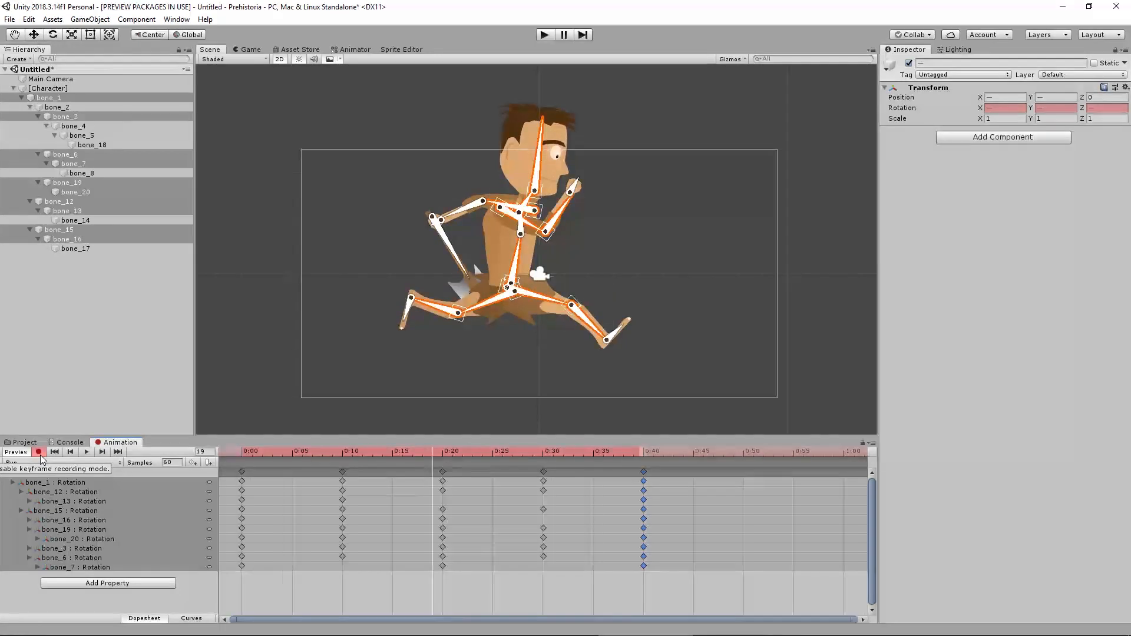
pyautogui.click(41, 452)
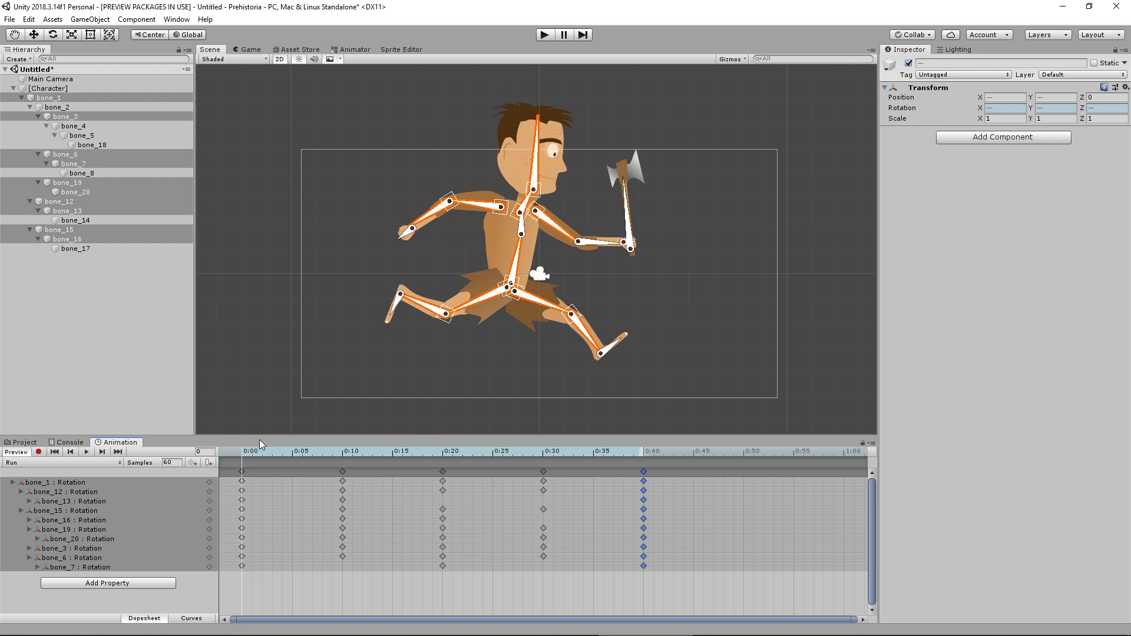
pyautogui.click(322, 399)
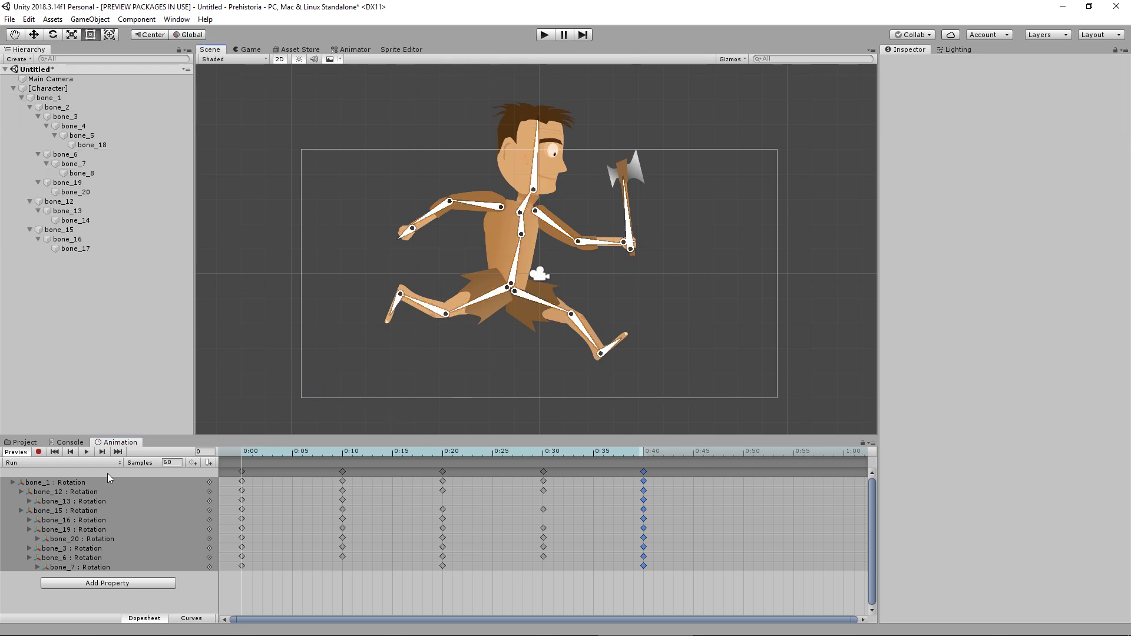
# Step: Create a new animation clip named Jump in the Character folder, with the playhead at 0:00
pyautogui.click(51, 465)
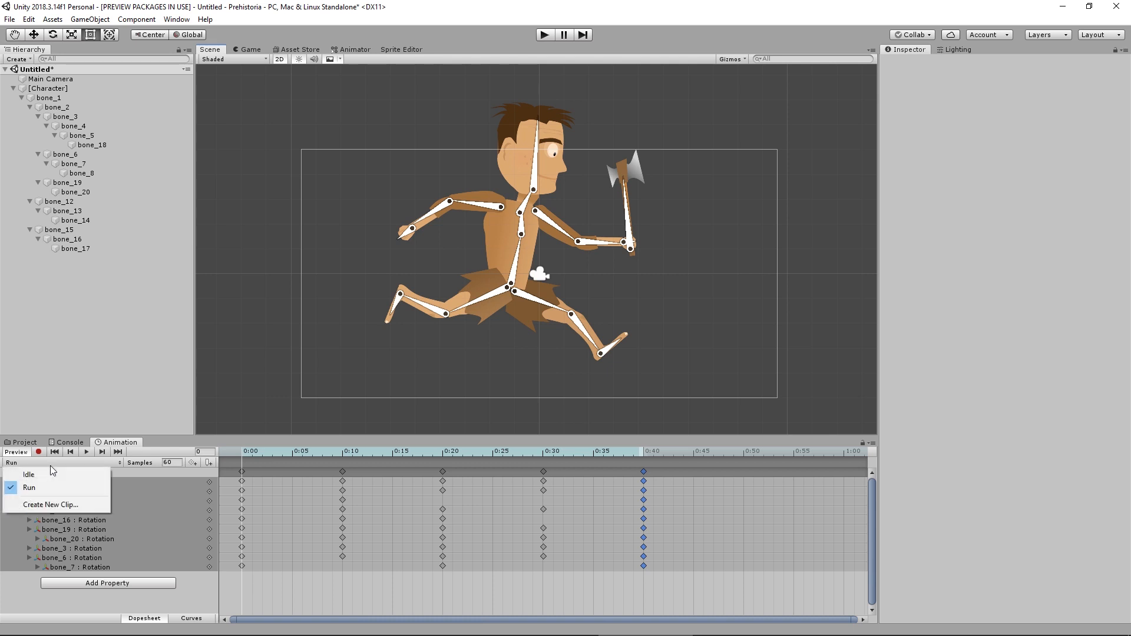
pyautogui.click(48, 505)
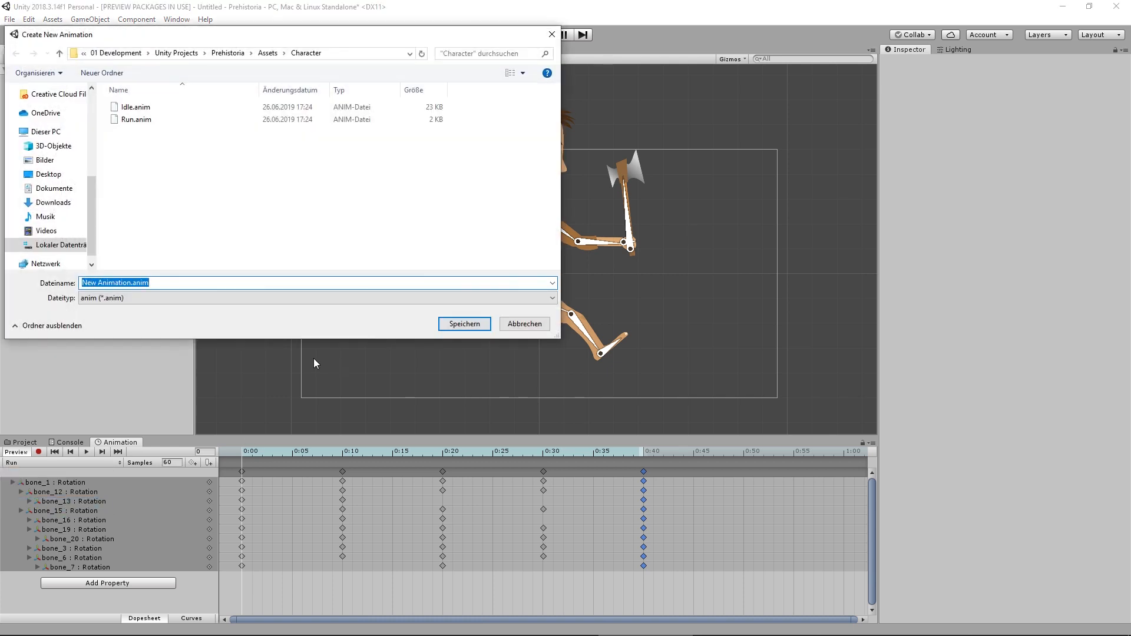
pyautogui.write('Jump')
pyautogui.press('Return')
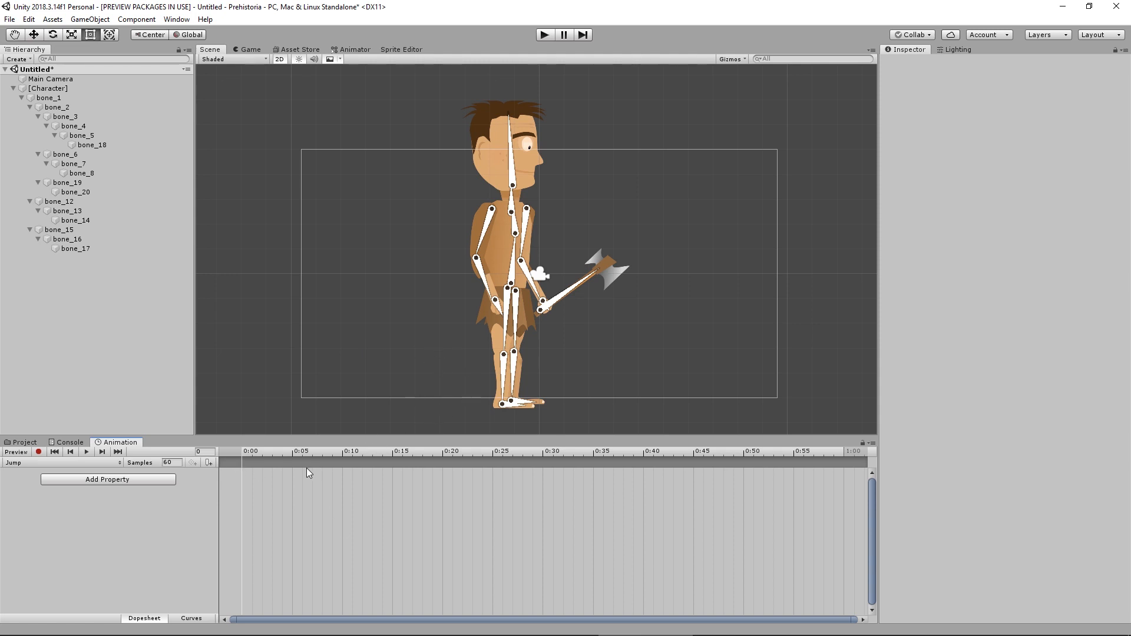
pyautogui.moveTo(243, 446)
pyautogui.mouseDown()
pyautogui.moveTo(283, 452)
pyautogui.moveTo(241, 454)
pyautogui.mouseUp()
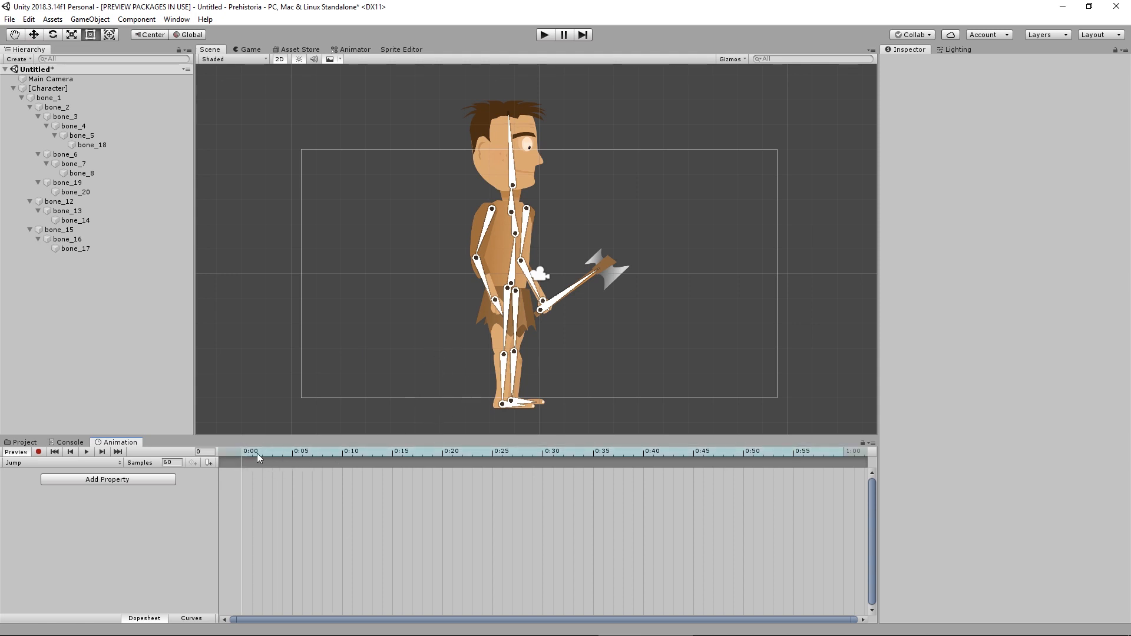
# Step: Try a jump pose at 0:00 without recording, with bent legs spread, arms swung back and the torso leaning forward
pyautogui.moveTo(500, 341); pyautogui.dragTo(430, 354)
pyautogui.moveTo(514, 258); pyautogui.dragTo(517, 257)
pyautogui.moveTo(515, 330); pyautogui.dragTo(551, 306)
pyautogui.moveTo(598, 327); pyautogui.dragTo(551, 339)
pyautogui.click(518, 224)
pyautogui.moveTo(482, 245); pyautogui.dragTo(454, 220)
pyautogui.moveTo(526, 243); pyautogui.dragTo(500, 228)
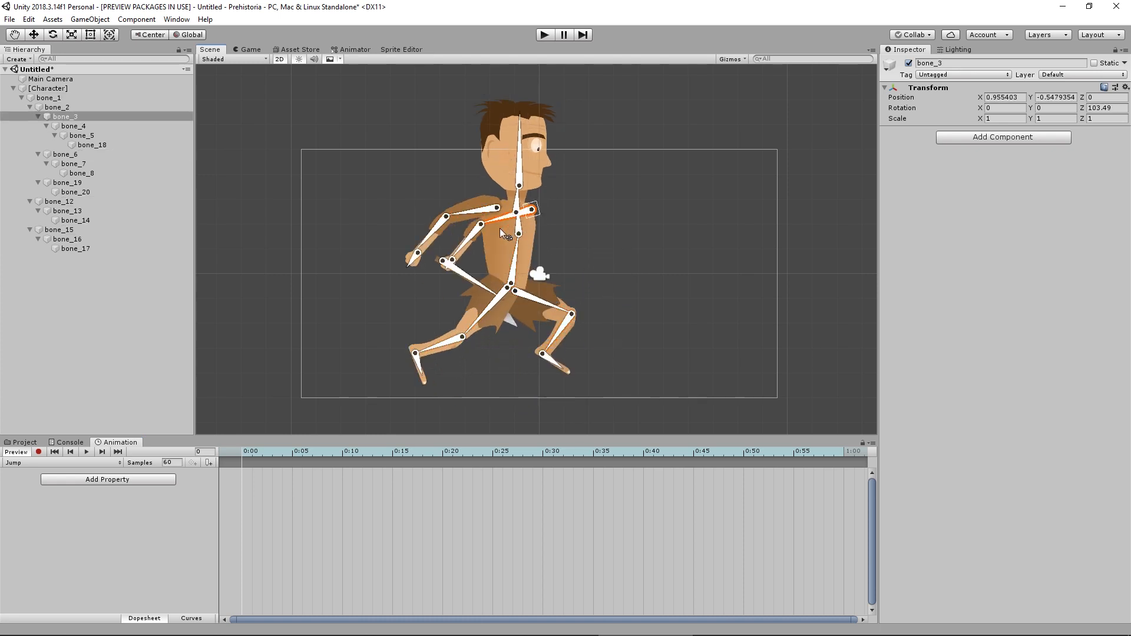
pyautogui.moveTo(482, 315); pyautogui.dragTo(491, 322)
pyautogui.moveTo(455, 364); pyautogui.dragTo(450, 355)
pyautogui.hotkey('ctrl', 'z')
pyautogui.moveTo(518, 199); pyautogui.dragTo(522, 237)
# Step: Turn on keyframe recording for the Jump clip and undo the unrecorded pose changes
pyautogui.click(39, 452)
pyautogui.hotkey('ctrl', 'z')
pyautogui.hotkey('ctrl', 'z')
pyautogui.hotkey('ctrl', 'z')
pyautogui.hotkey('ctrl', 'z')
pyautogui.hotkey('ctrl', 'z')
pyautogui.hotkey('ctrl', 'z')
pyautogui.hotkey('ctrl', 'z')
pyautogui.hotkey('ctrl', 'z')
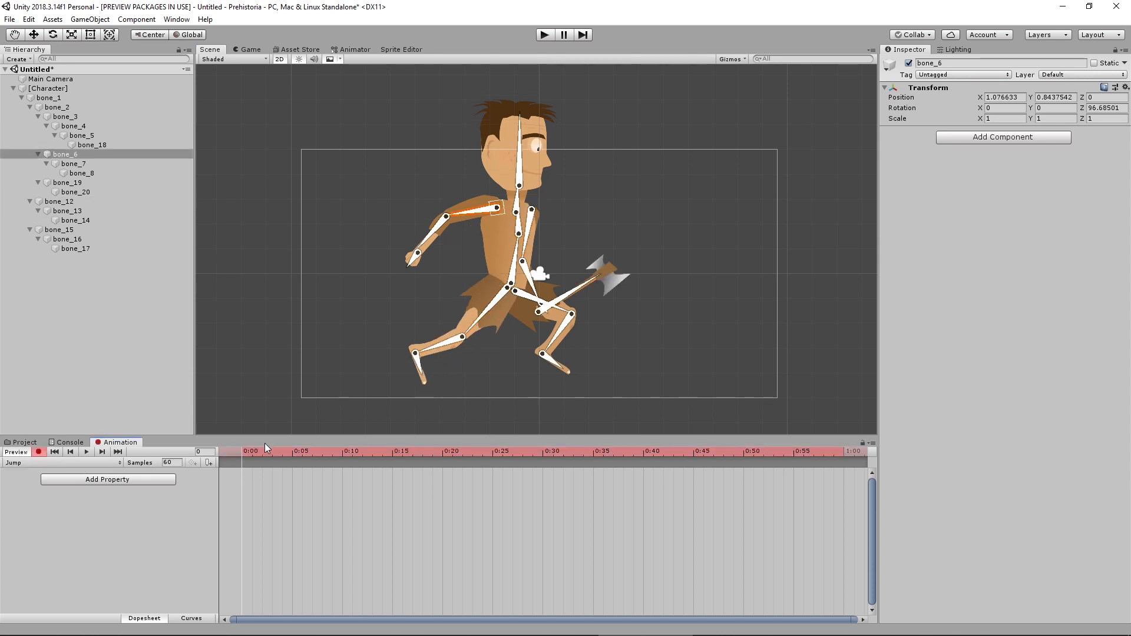
pyautogui.hotkey('ctrl', 'z')
pyautogui.hotkey('ctrl', 'z')
# Step: Restore the jump pose at 0:00 with recording on, keying legs, arms, torso and neck, and refine the rear arm and leg
pyautogui.hotkey('ctrl', 'y')
pyautogui.hotkey('ctrl', 'y')
pyautogui.hotkey('ctrl', 'y')
pyautogui.hotkey('ctrl', 'y')
pyautogui.hotkey('ctrl', 'y')
pyautogui.hotkey('ctrl', 'y')
pyautogui.hotkey('ctrl', 'y')
pyautogui.hotkey('ctrl', 'y')
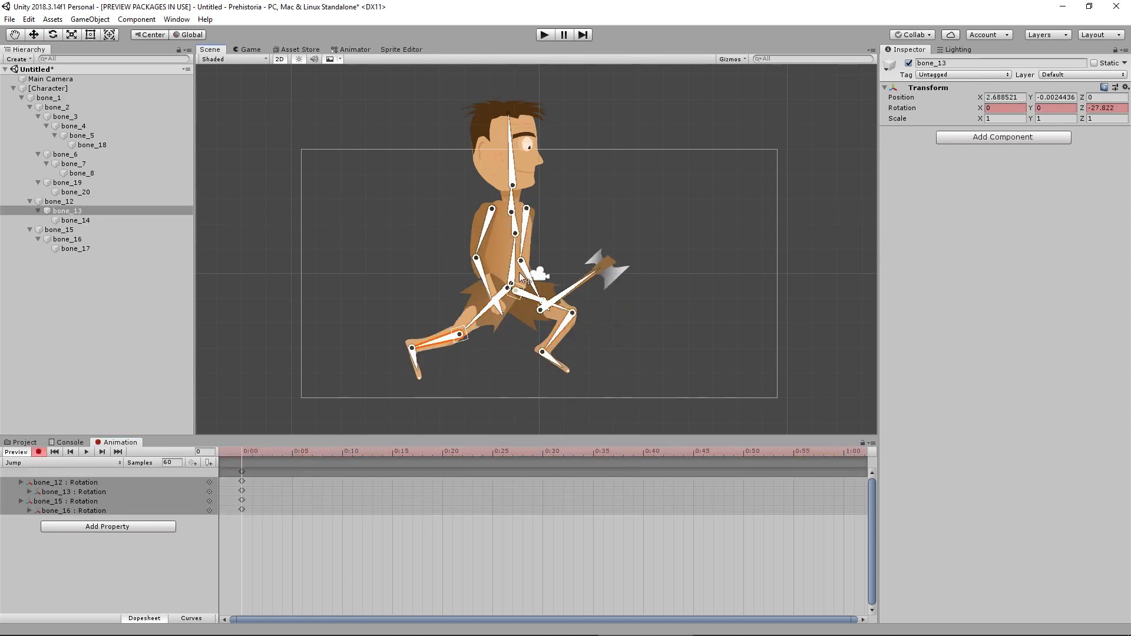
pyautogui.hotkey('ctrl', 'y')
pyautogui.hotkey('ctrl', 'y')
pyautogui.hotkey('ctrl', 'y')
pyautogui.hotkey('ctrl', 'y')
pyautogui.hotkey('ctrl', 'y')
pyautogui.hotkey('ctrl', 'y')
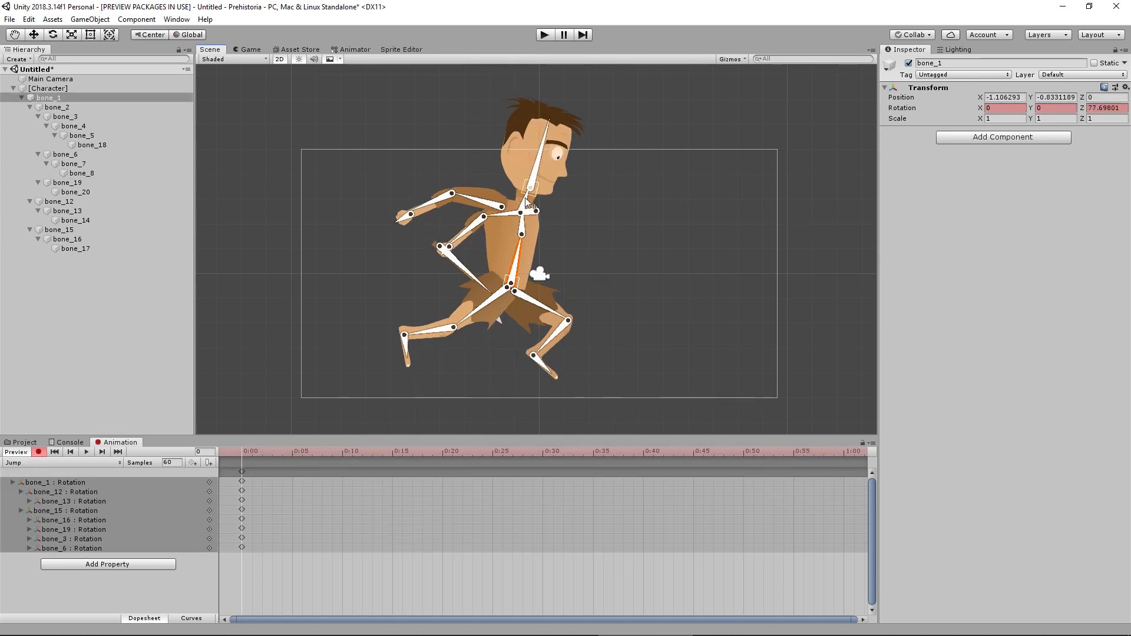
pyautogui.moveTo(467, 197); pyautogui.dragTo(466, 204)
pyautogui.moveTo(470, 311); pyautogui.dragTo(433, 340)
# Step: Repose the leg and arm bones at 0:30 of the Jump clip, return to 0:00 and turn off recording
pyautogui.moveTo(277, 453); pyautogui.dragTo(545, 458)
pyautogui.moveTo(476, 316); pyautogui.dragTo(546, 295)
pyautogui.moveTo(472, 205); pyautogui.dragTo(523, 200)
pyautogui.moveTo(535, 455)
pyautogui.mouseDown()
pyautogui.moveTo(484, 457)
pyautogui.moveTo(544, 463)
pyautogui.mouseUp()
pyautogui.moveTo(524, 199); pyautogui.dragTo(536, 173)
pyautogui.moveTo(541, 454)
pyautogui.mouseDown()
pyautogui.moveTo(322, 430)
pyautogui.moveTo(536, 458)
pyautogui.moveTo(327, 459)
pyautogui.moveTo(543, 458)
pyautogui.mouseUp()
pyautogui.click(490, 271)
pyautogui.moveTo(491, 272); pyautogui.dragTo(507, 270)
pyautogui.moveTo(442, 242); pyautogui.dragTo(438, 239)
pyautogui.moveTo(544, 455)
pyautogui.mouseDown()
pyautogui.moveTo(238, 456)
pyautogui.moveTo(543, 456)
pyautogui.mouseUp()
pyautogui.moveTo(543, 456); pyautogui.dragTo(236, 456)
pyautogui.click(37, 452)
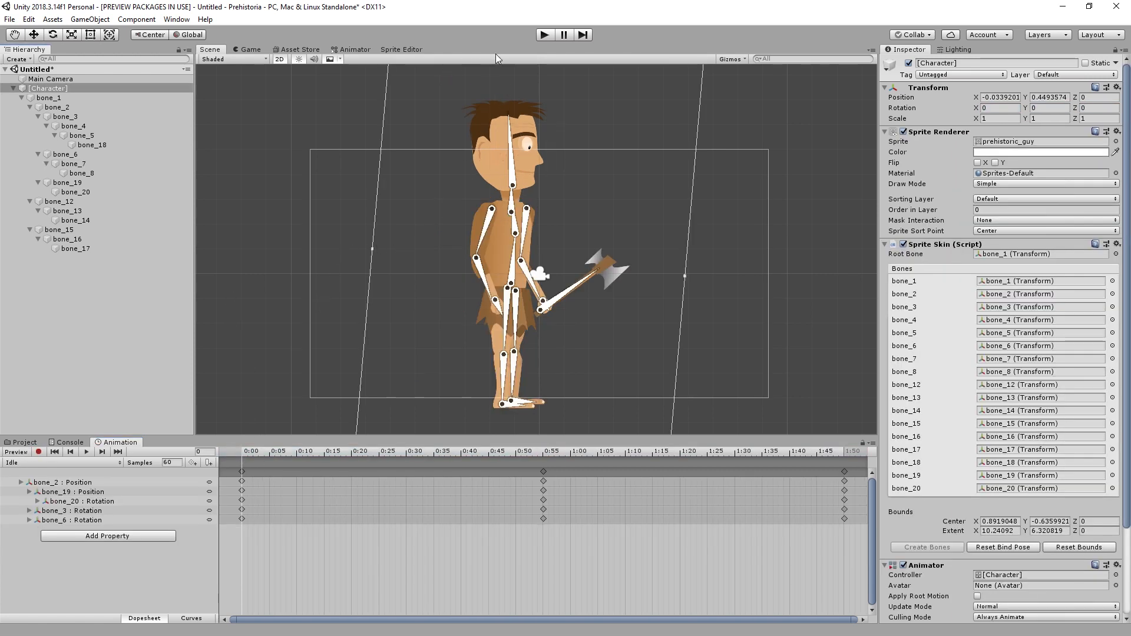
# Step: Scale the [Character] object down uniformly to roughly a third of its size within the camera frame
pyautogui.scroll(-6, 407, 171)
pyautogui.scroll(4, 330, 204)
pyautogui.click(70, 88)
pyautogui.press('e')
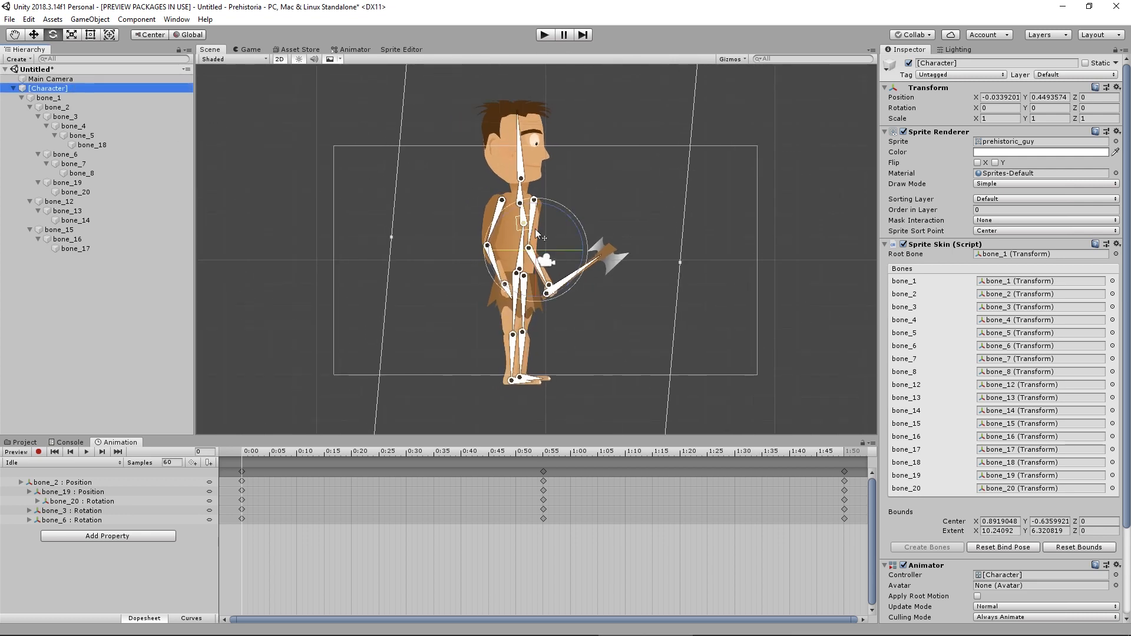
pyautogui.press('r')
pyautogui.moveTo(538, 250); pyautogui.dragTo(539, 292)
pyautogui.click(372, 269)
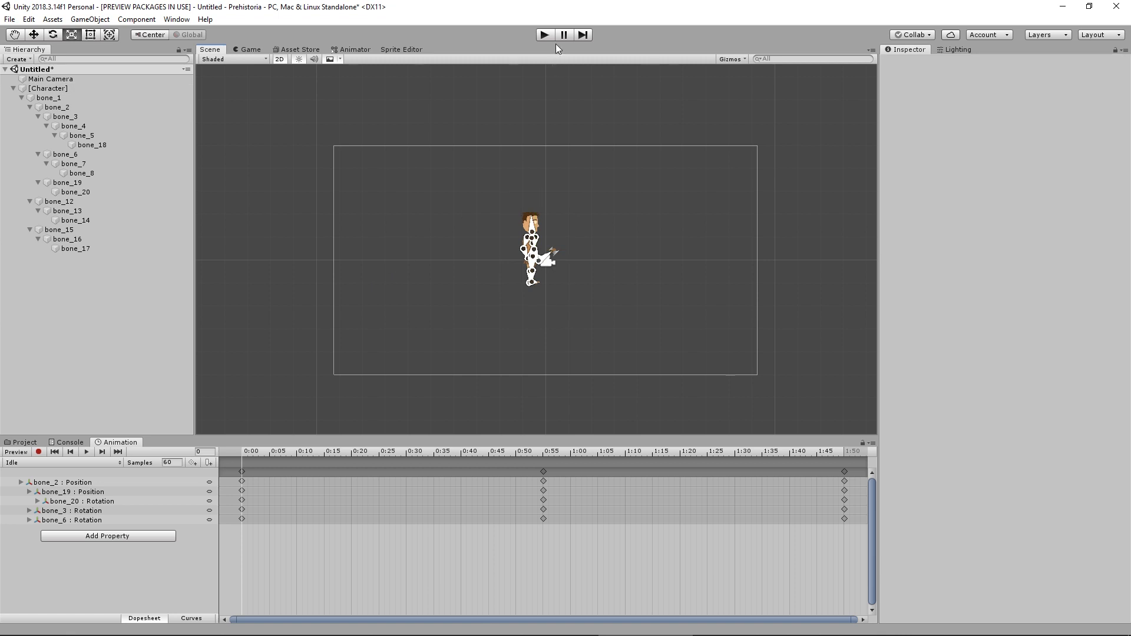
# Step: Run the game in play mode to check the character's Idle animation, and stop it
pyautogui.click(545, 36)
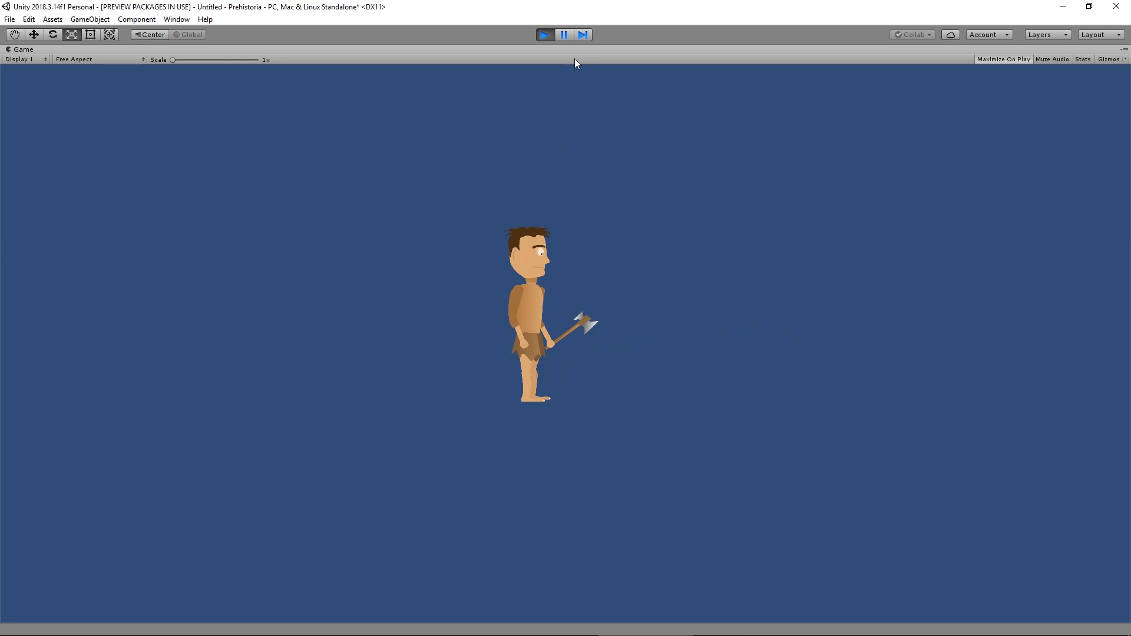
pyautogui.click(543, 36)
pyautogui.scroll(2, 492, 230)
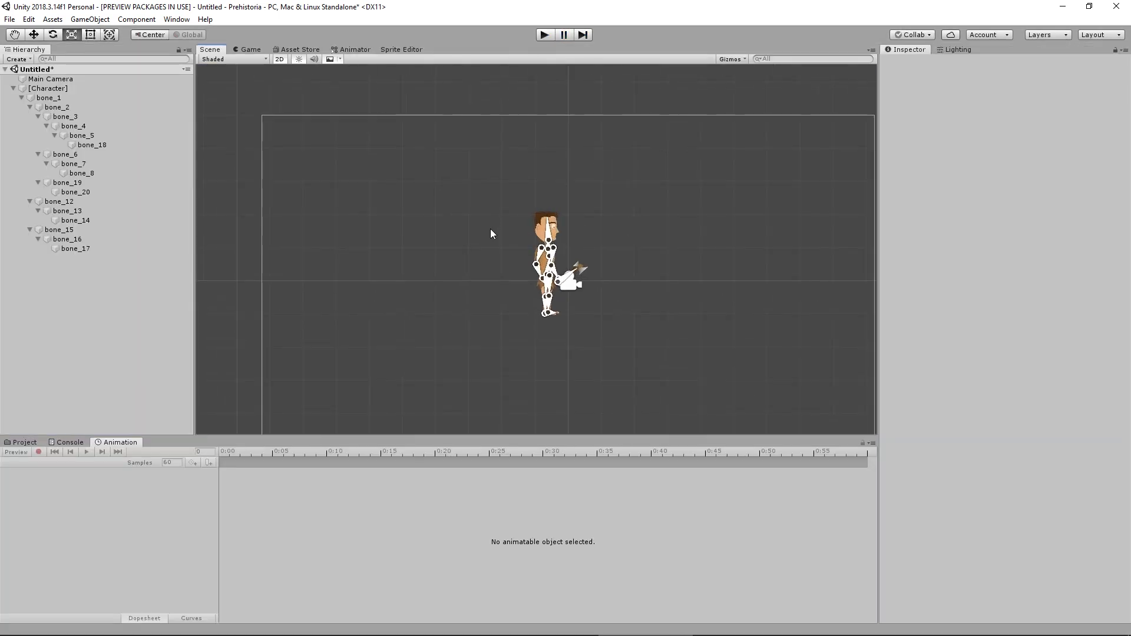
# Step: Enable Loop Time on the Idle animation clip and test the looping in play mode
pyautogui.hotkey('ctrl', '5')
pyautogui.click(207, 516)
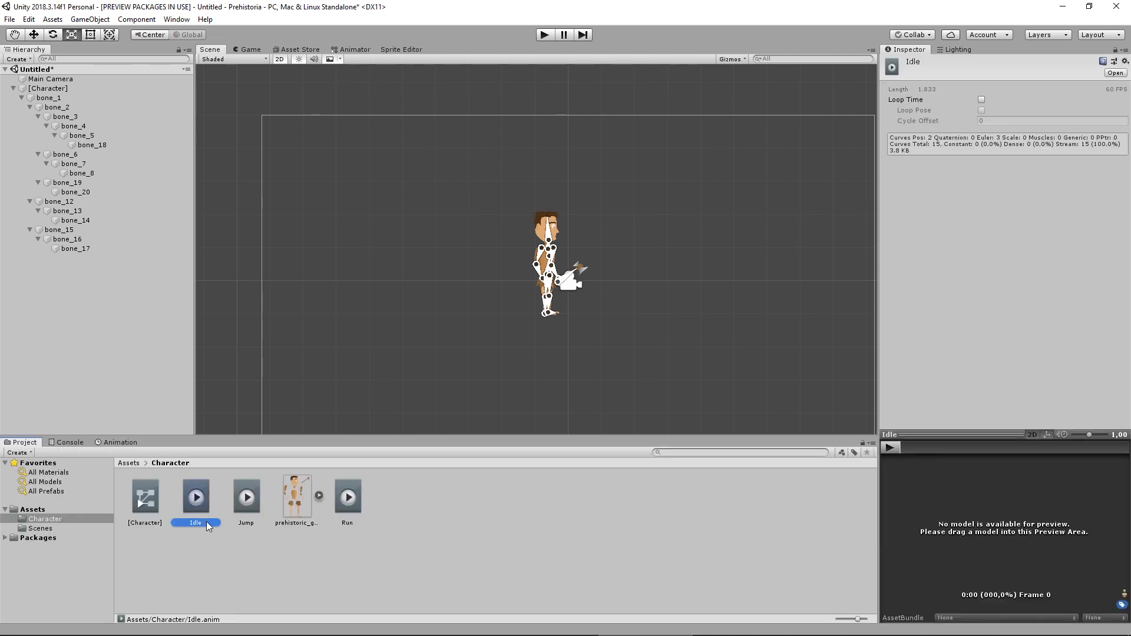
pyautogui.click(982, 100)
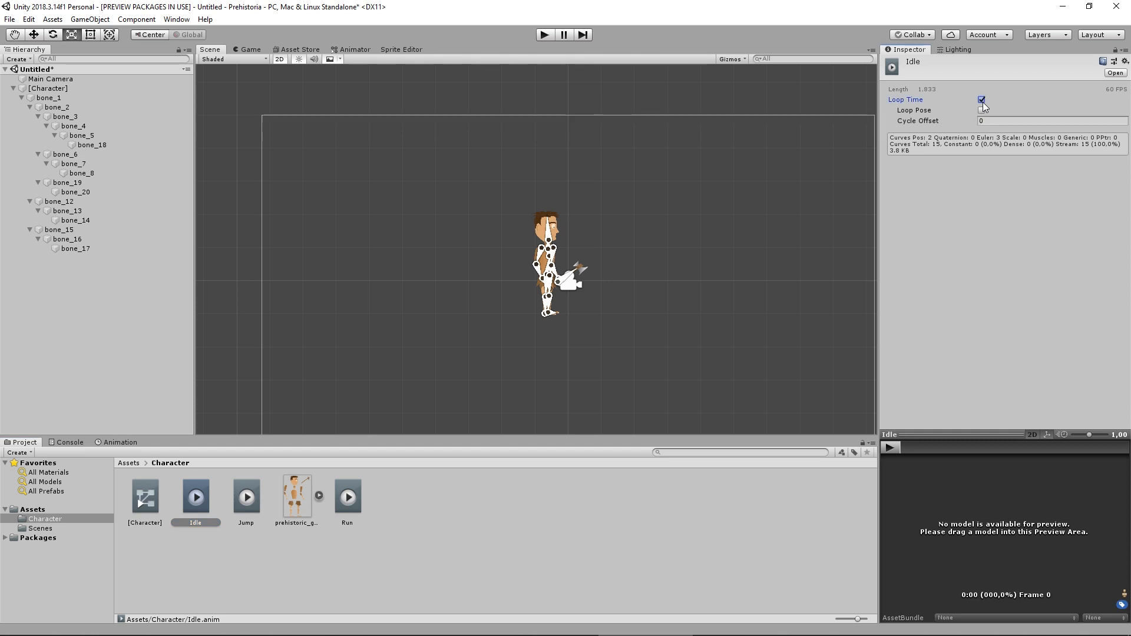
pyautogui.click(543, 35)
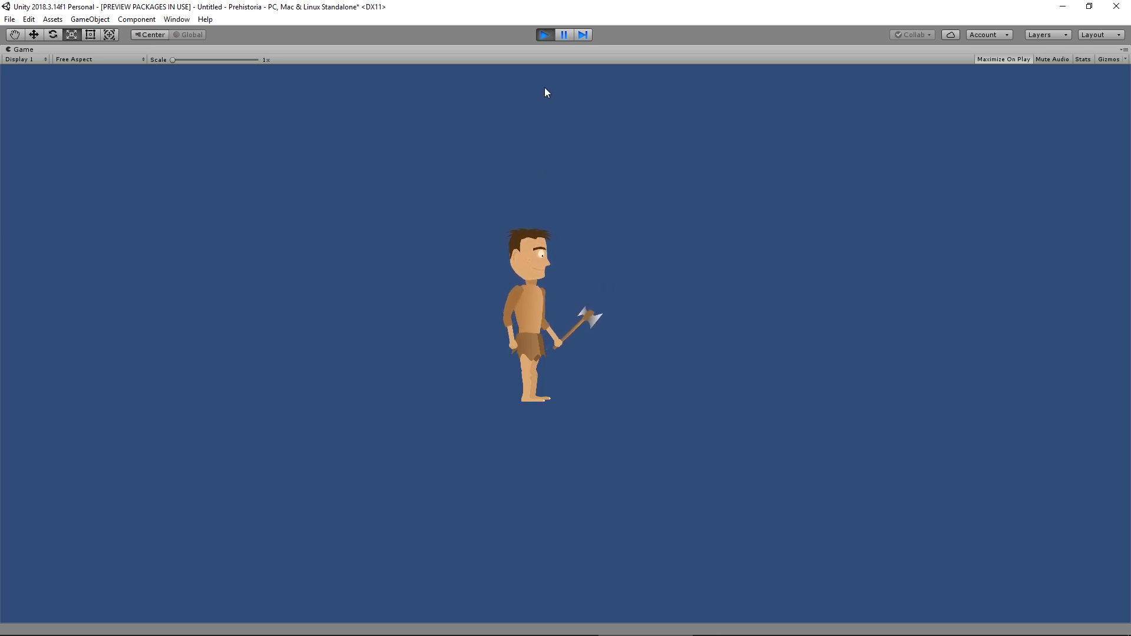
pyautogui.click(544, 35)
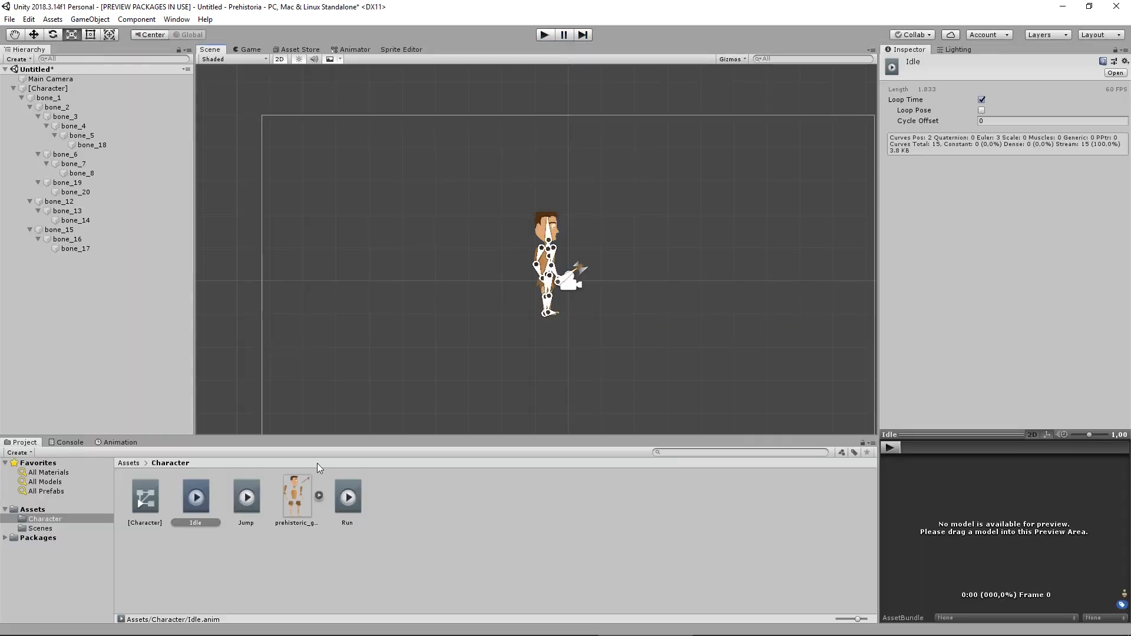
# Step: Open the [Character] animator controller and arrange the Run state directly below Idle and the Jump state beside Run
pyautogui.doubleClick(132, 505)
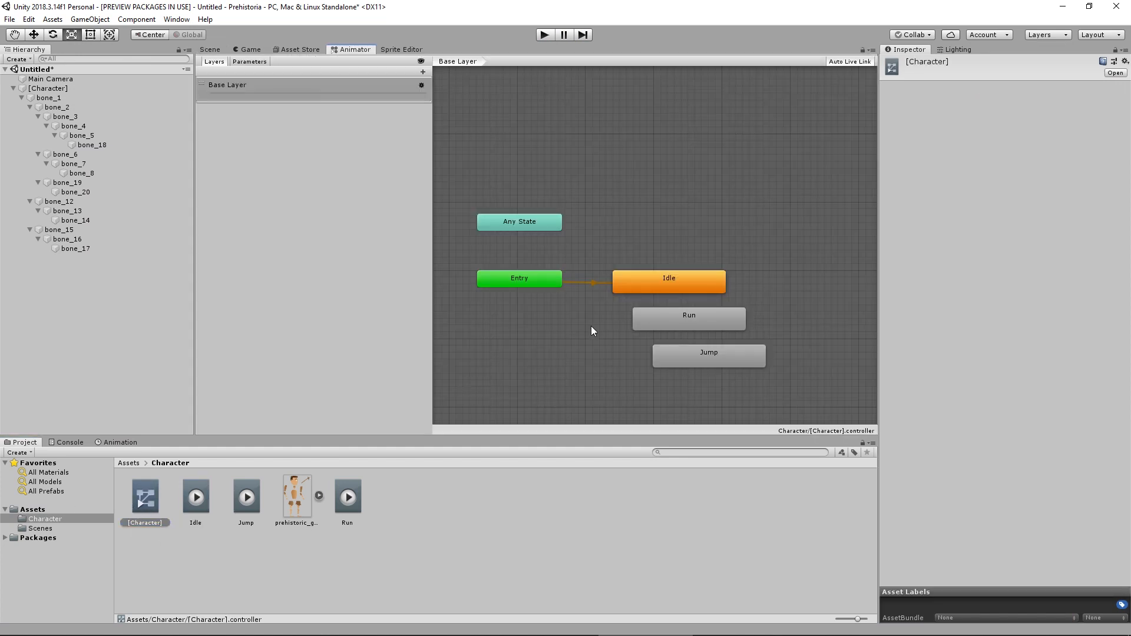
pyautogui.moveTo(592, 326); pyautogui.dragTo(551, 291, button='middle')
pyautogui.click(649, 242)
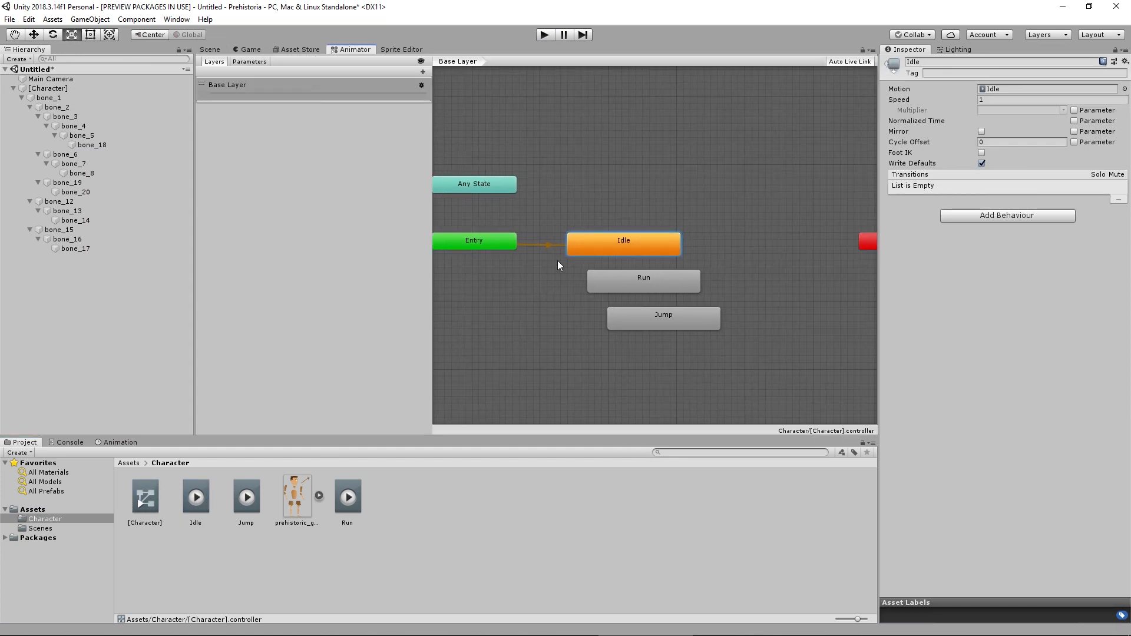
pyautogui.moveTo(610, 252); pyautogui.dragTo(624, 271)
pyautogui.click(719, 281)
pyautogui.moveTo(681, 300); pyautogui.dragTo(801, 271)
pyautogui.click(734, 307)
pyautogui.moveTo(685, 311); pyautogui.dragTo(630, 330, button='middle')
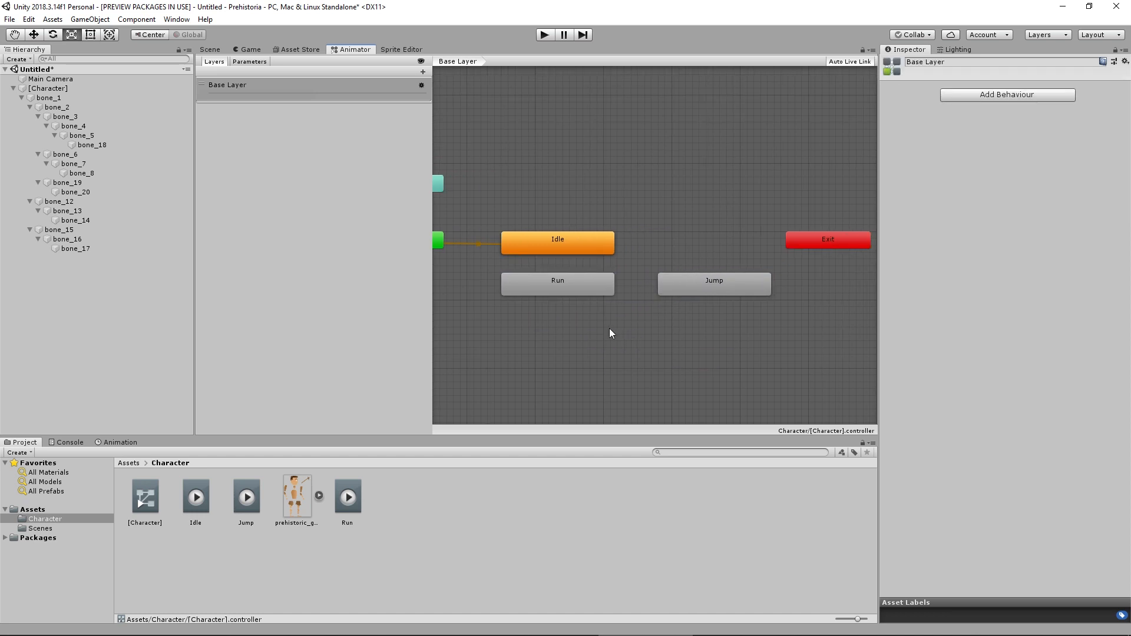
# Step: Move the Run and Jump states further down in the animator graph, leaving a wider gap below Idle
pyautogui.moveTo(563, 284); pyautogui.dragTo(560, 317)
pyautogui.moveTo(694, 289); pyautogui.dragTo(697, 317)
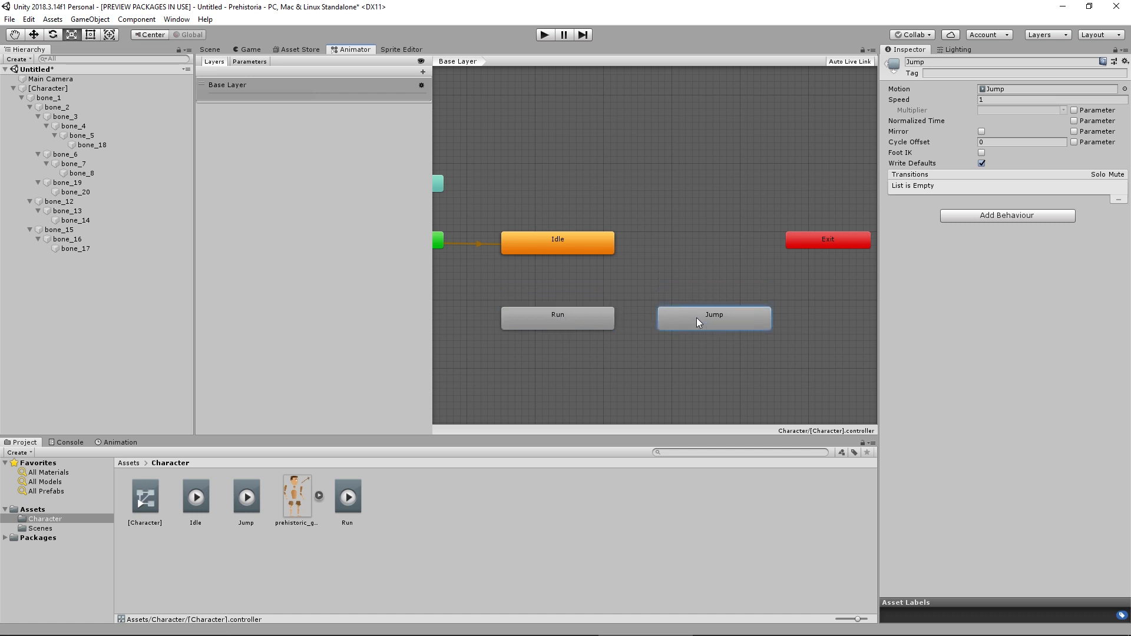
pyautogui.click(568, 302)
pyautogui.moveTo(568, 302); pyautogui.dragTo(573, 304, button='middle')
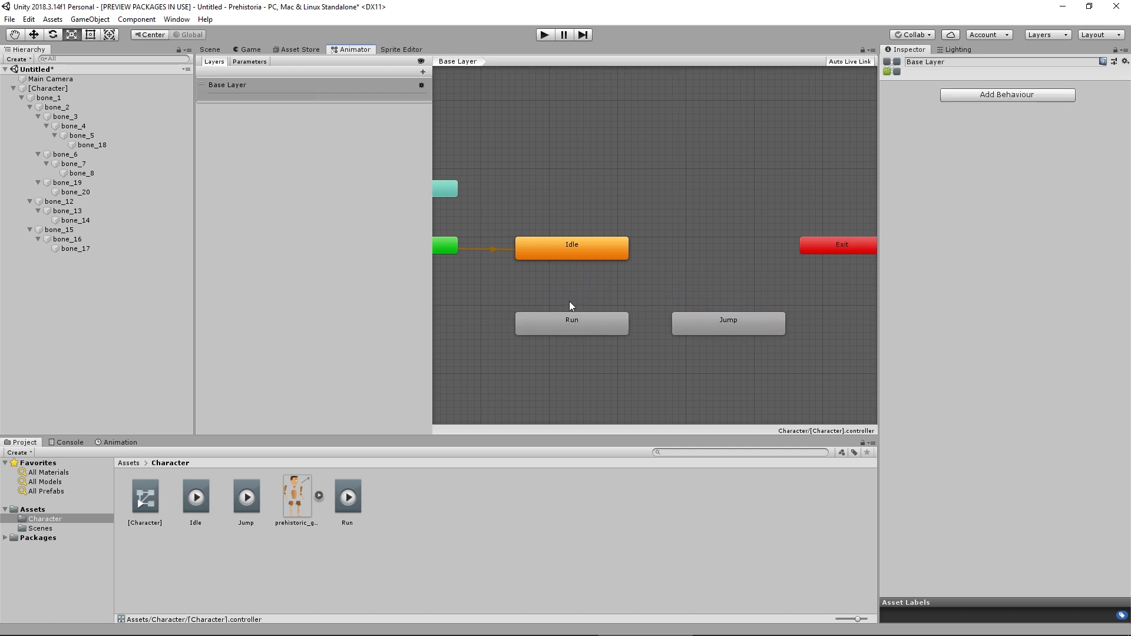
pyautogui.moveTo(489, 292); pyautogui.dragTo(794, 377)
pyautogui.click(793, 377)
# Step: Create a C# script named CharacterController in the Assets/Character folder and open it for editing
pyautogui.click(211, 50)
pyautogui.scroll(3, 435, 278)
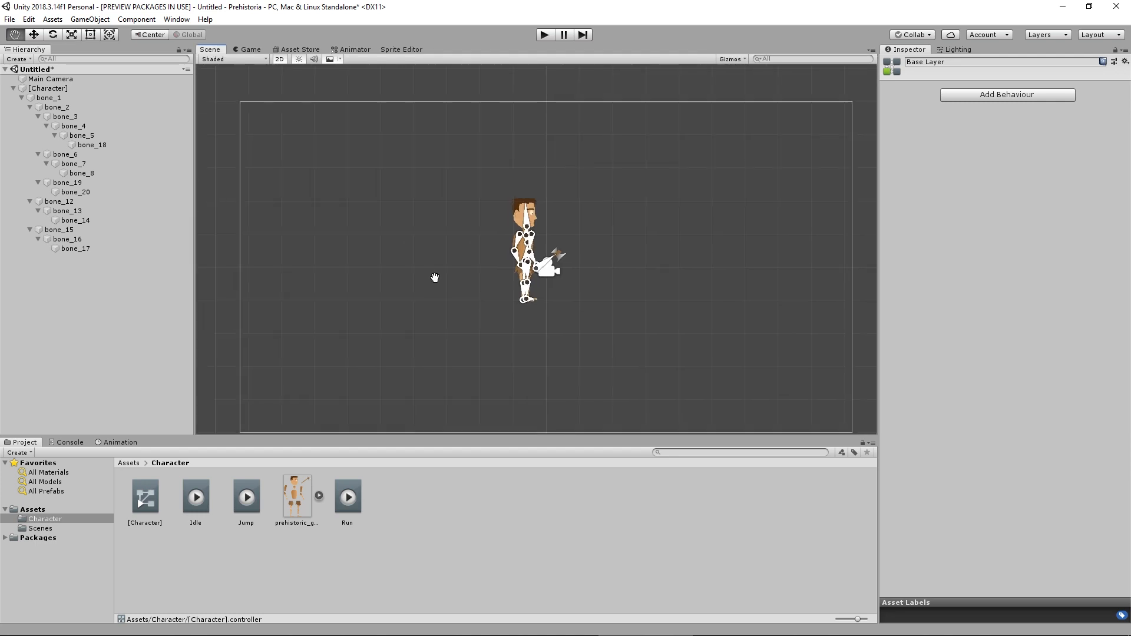
pyautogui.scroll(2, 524, 287)
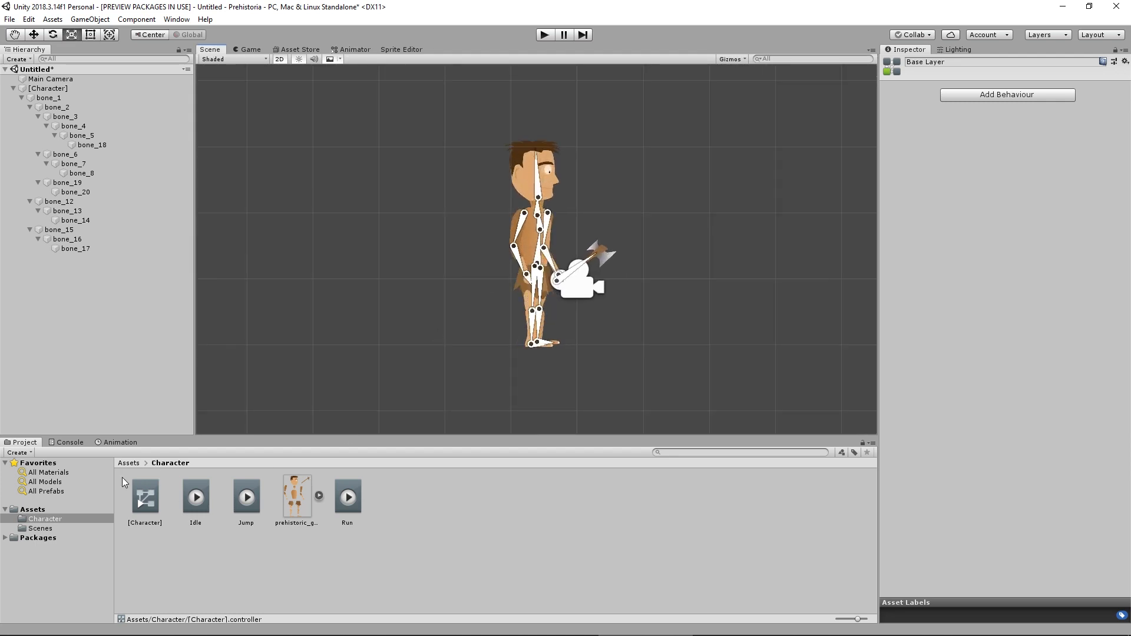
pyautogui.rightClick(288, 563)
pyautogui.click(327, 272)
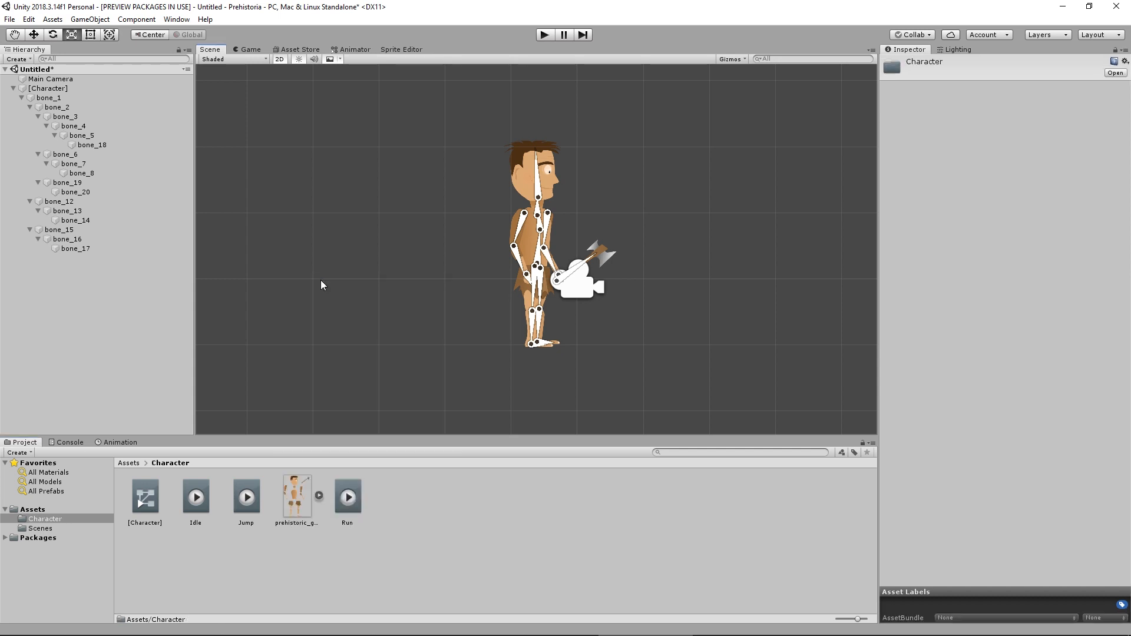
pyautogui.rightClick(359, 556)
pyautogui.moveTo(396, 277)
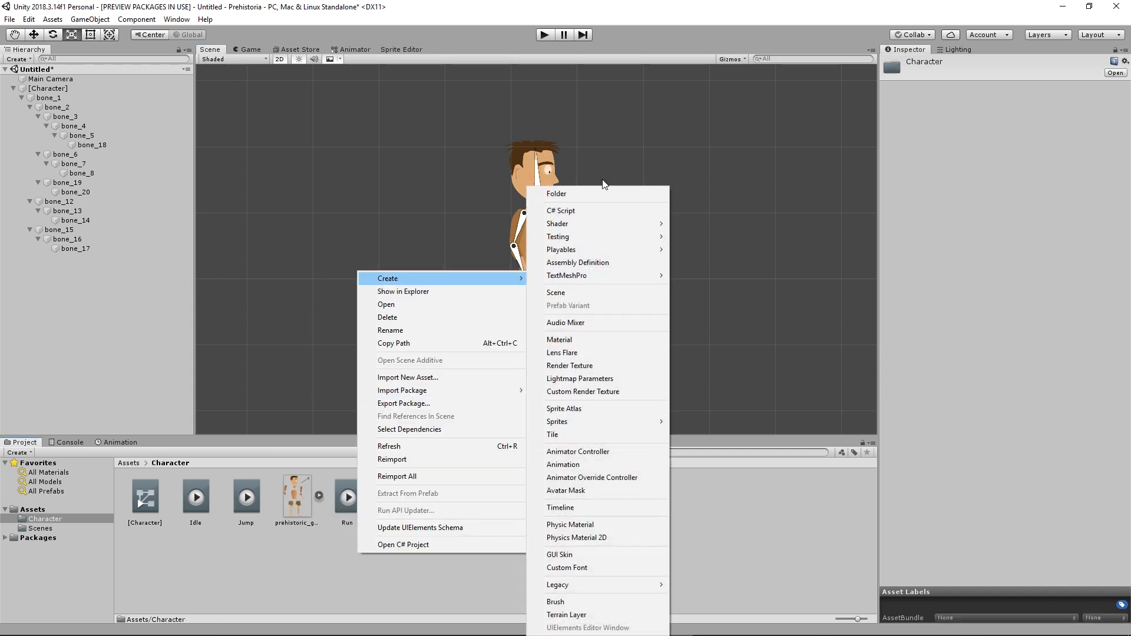
pyautogui.click(581, 210)
pyautogui.write('Charact')
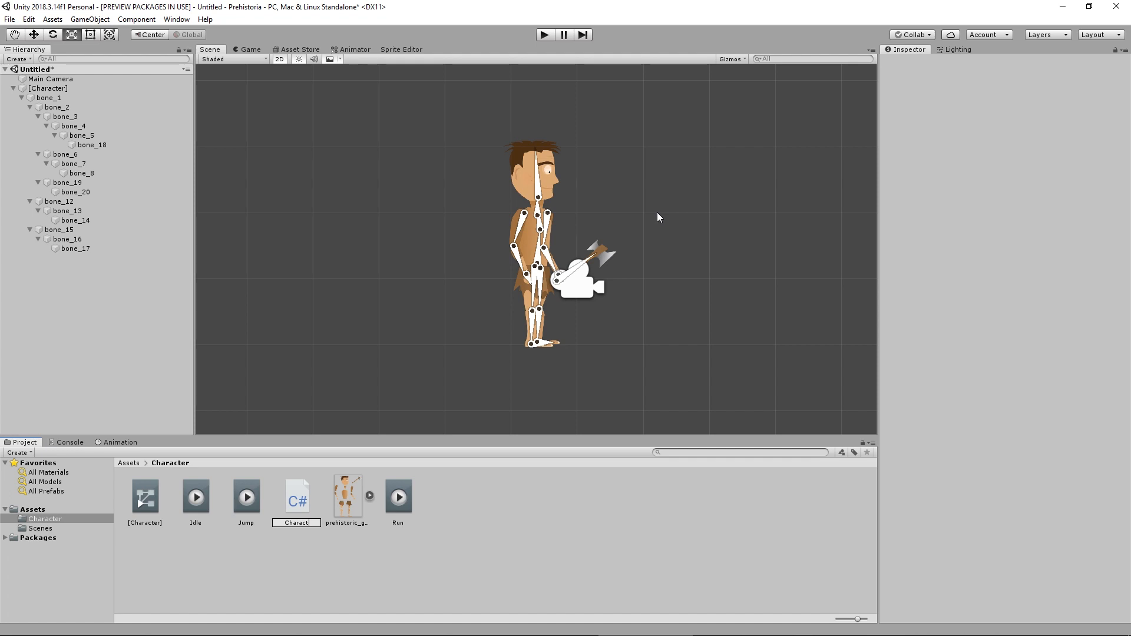
pyautogui.write('erController')
pyautogui.press('Return')
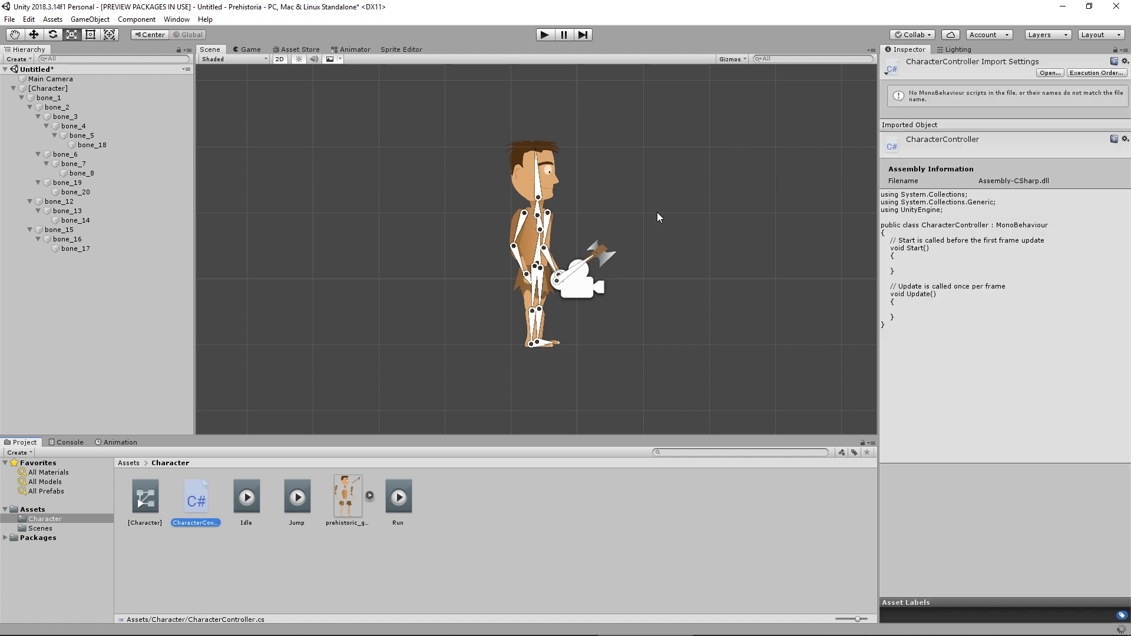
pyautogui.doubleClick(197, 502)
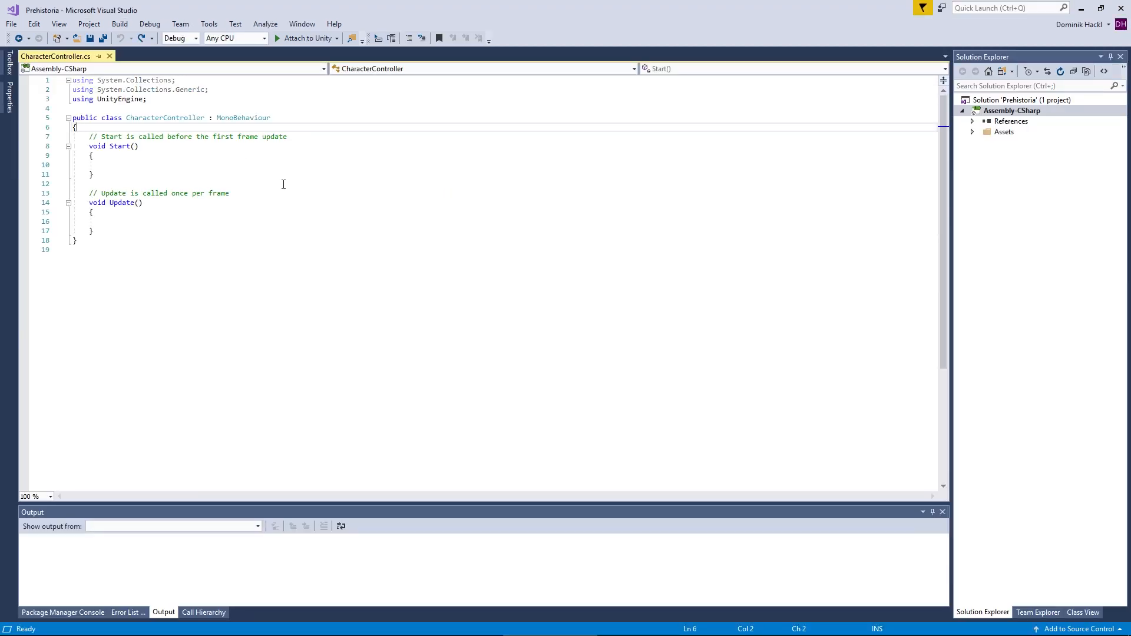
# Step: Switch back to Unity and add a Rigidbody 2D component to the [Character] object
pyautogui.hotkey('alt', 'Tab')
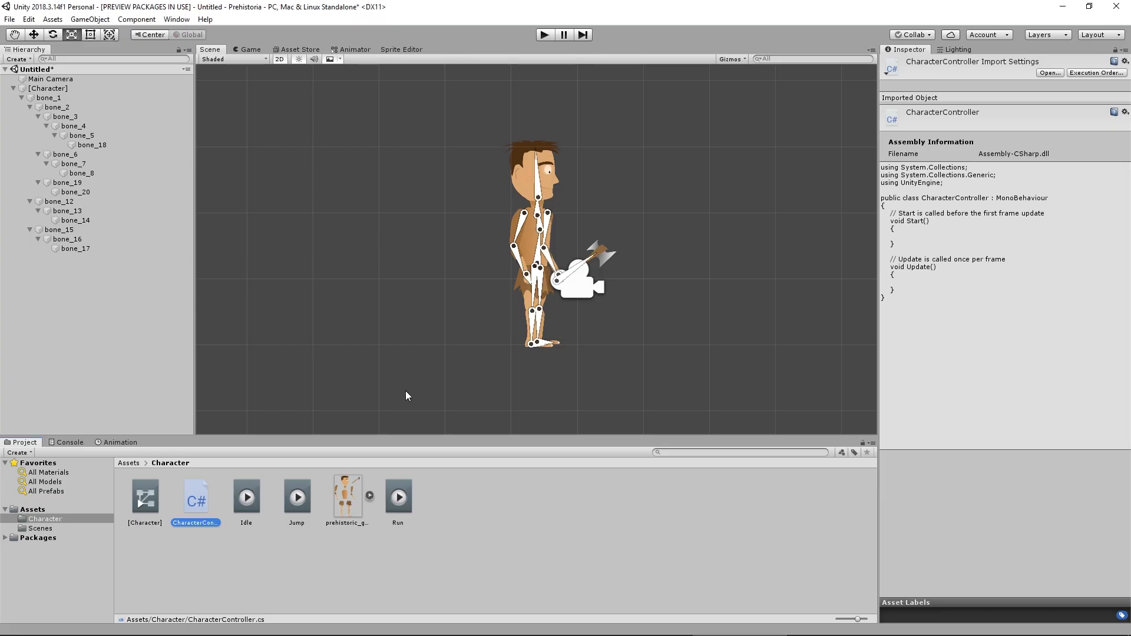
pyautogui.click(58, 89)
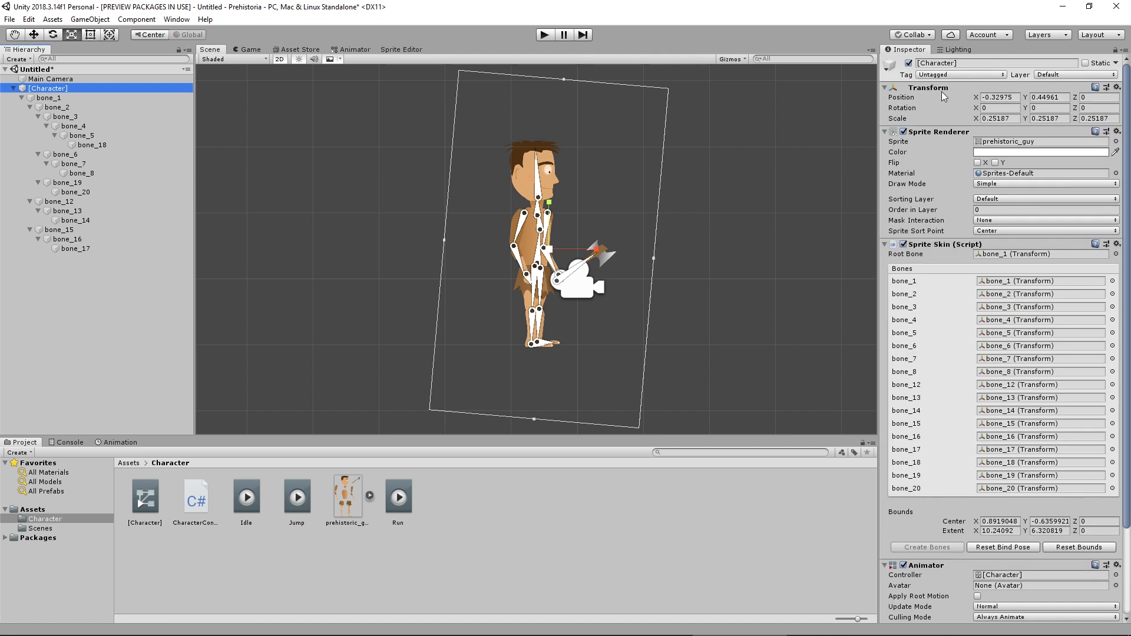
pyautogui.scroll(-1, 721, 271)
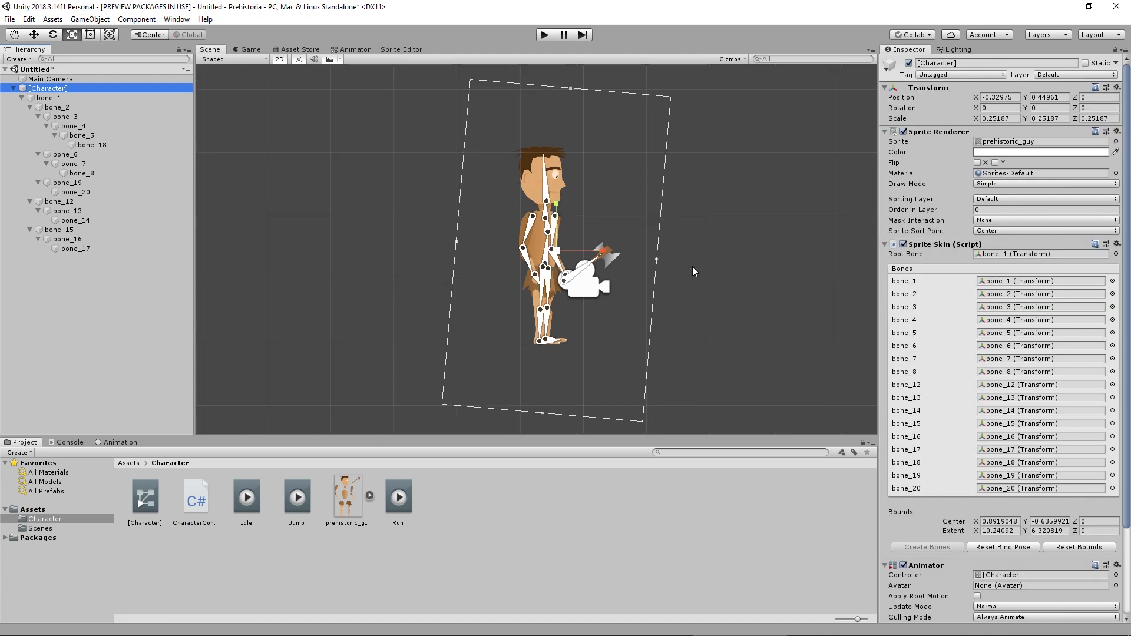
pyautogui.scroll(2, 692, 269)
pyautogui.moveTo(692, 334); pyautogui.dragTo(696, 323, button='middle')
pyautogui.scroll(-5, 952, 355)
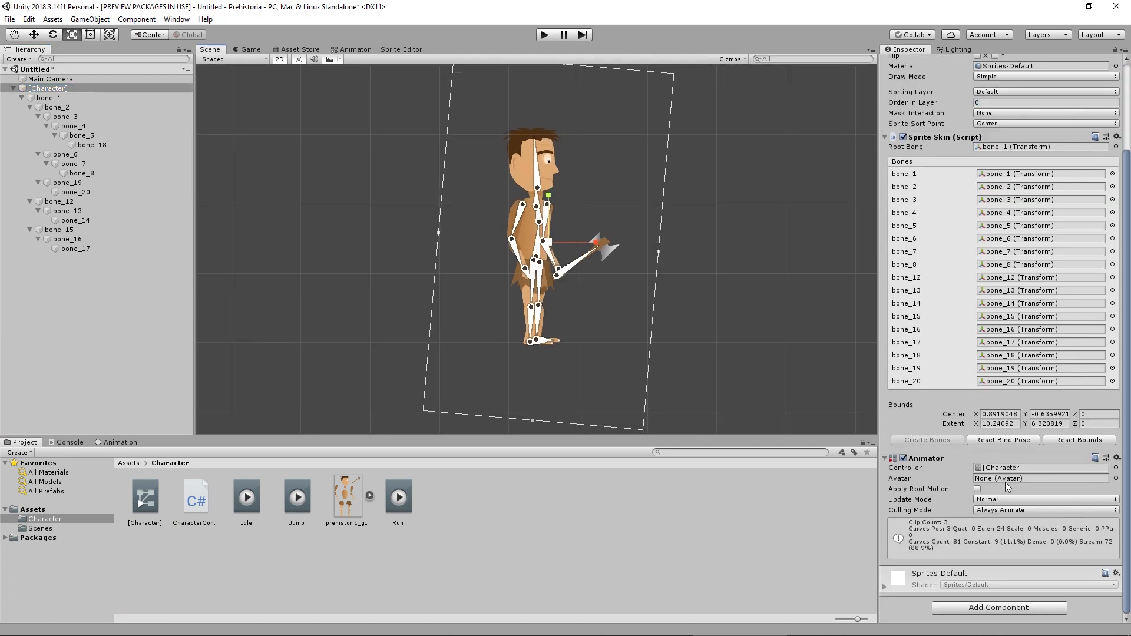
pyautogui.click(967, 610)
pyautogui.write('rigib')
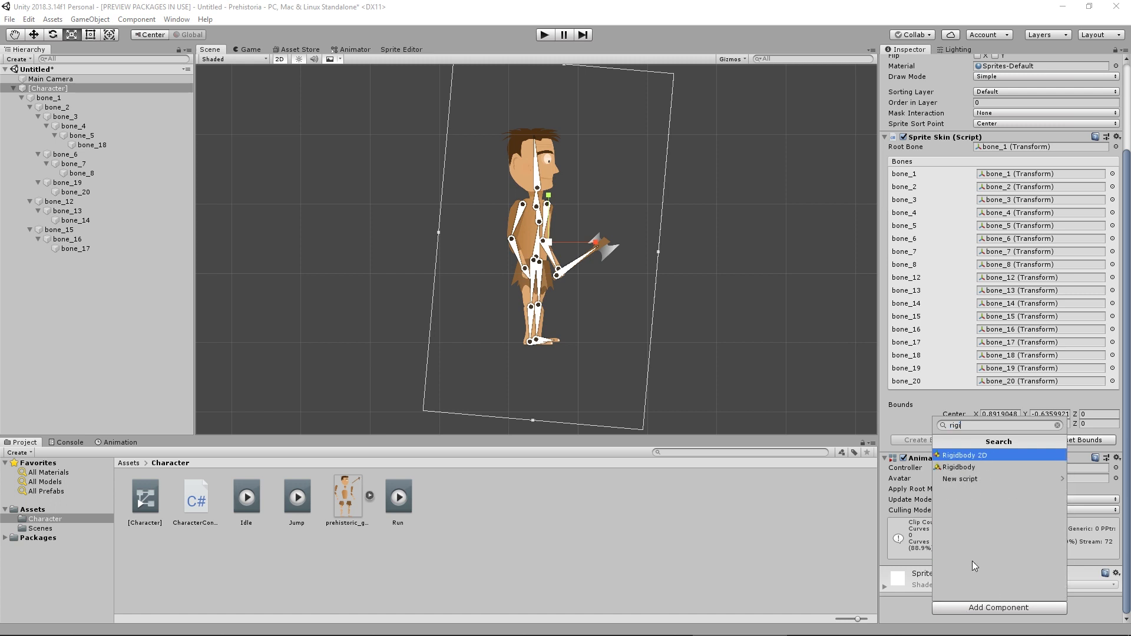
pyautogui.click(974, 457)
pyautogui.scroll(-5, 974, 457)
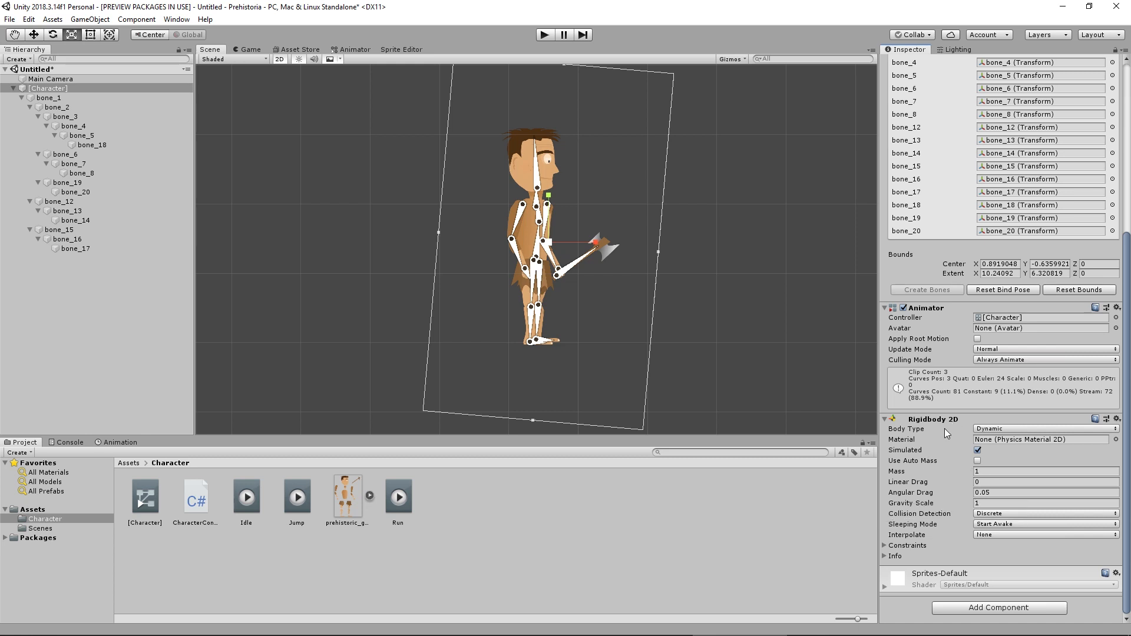
# Step: Add a Box Collider 2D component to the [Character] object
pyautogui.click(1010, 606)
pyautogui.write('c')
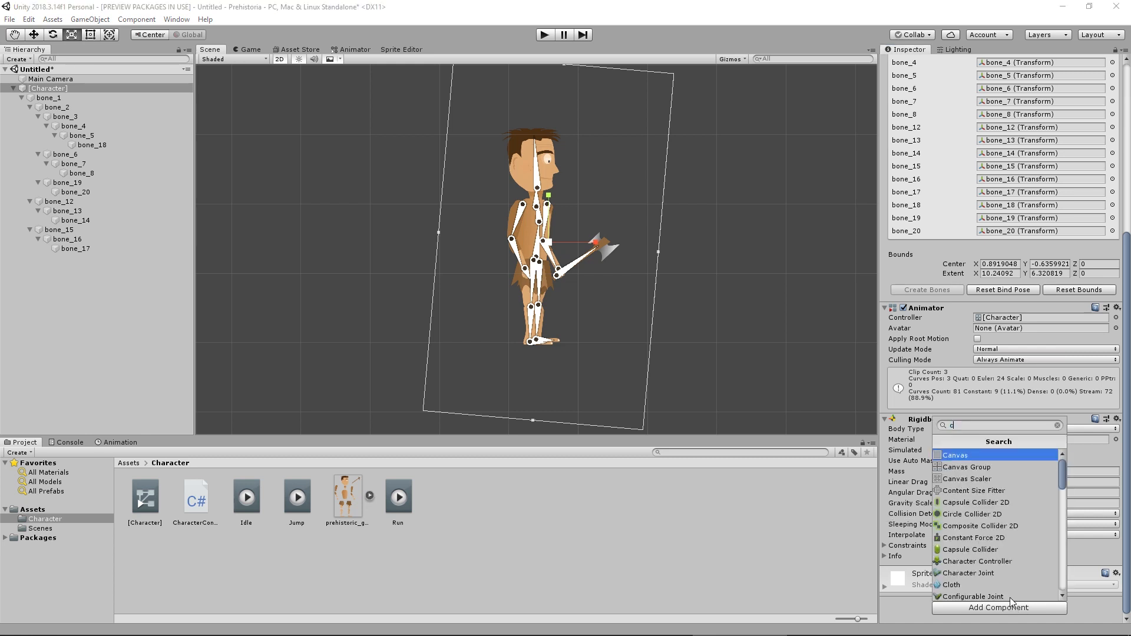
pyautogui.write('oll')
pyautogui.press('Return')
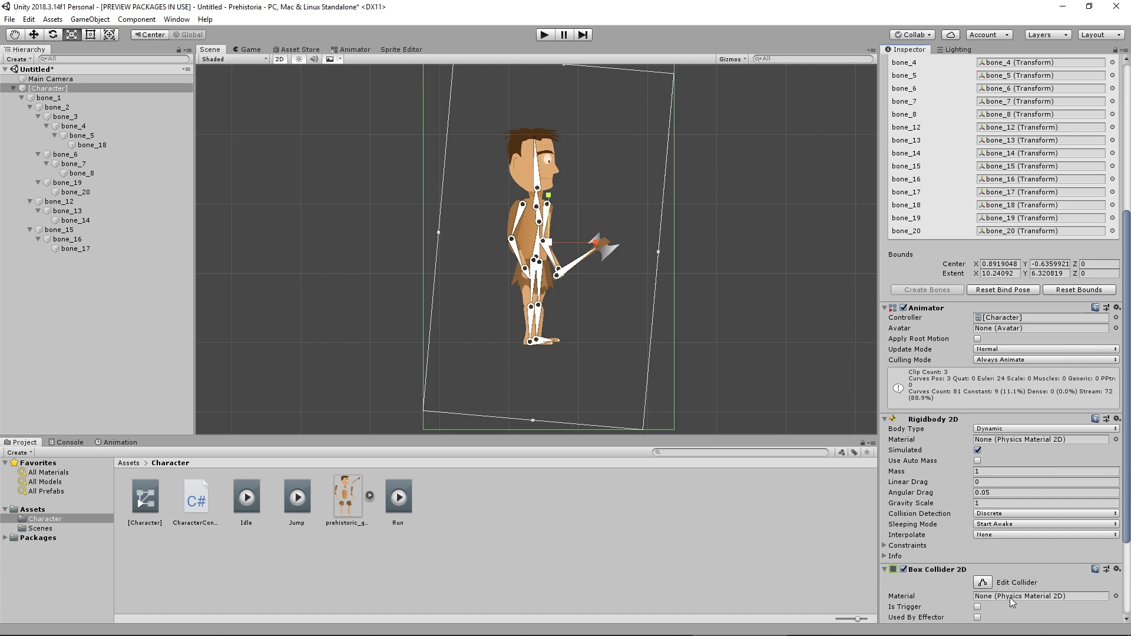
# Step: Shrink the box collider on all four sides to fit the caveman's body without the axe, about 3.27 by 12.29 in size
pyautogui.scroll(-3, 680, 261)
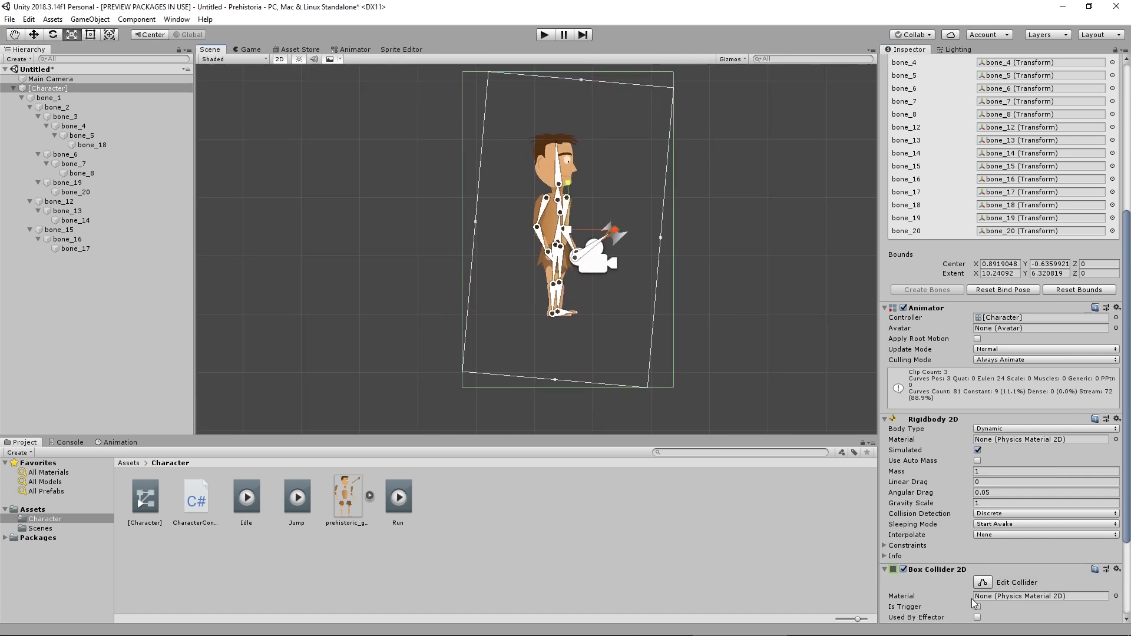
pyautogui.click(983, 582)
pyautogui.scroll(5, 560, 392)
pyautogui.moveTo(569, 386); pyautogui.dragTo(569, 296)
pyautogui.moveTo(570, 296); pyautogui.dragTo(558, 376, button='middle')
pyautogui.moveTo(692, 222); pyautogui.dragTo(570, 223)
pyautogui.moveTo(425, 222); pyautogui.dragTo(512, 224)
pyautogui.moveTo(541, 69); pyautogui.dragTo(541, 147)
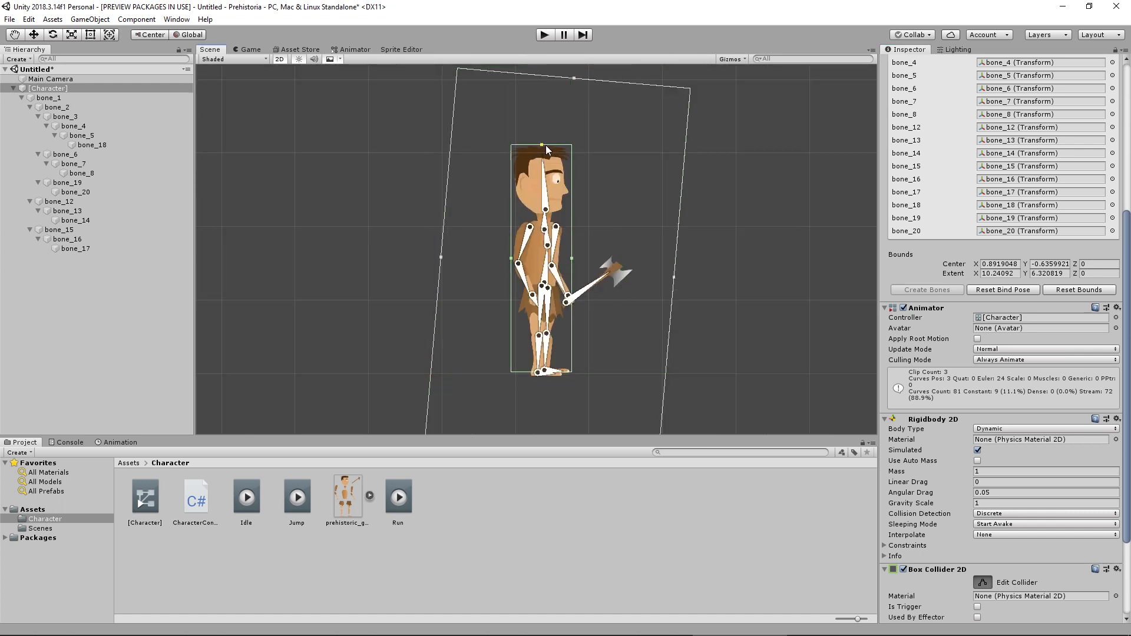
pyautogui.click(533, 409)
pyautogui.click(74, 90)
pyautogui.scroll(-10, 993, 435)
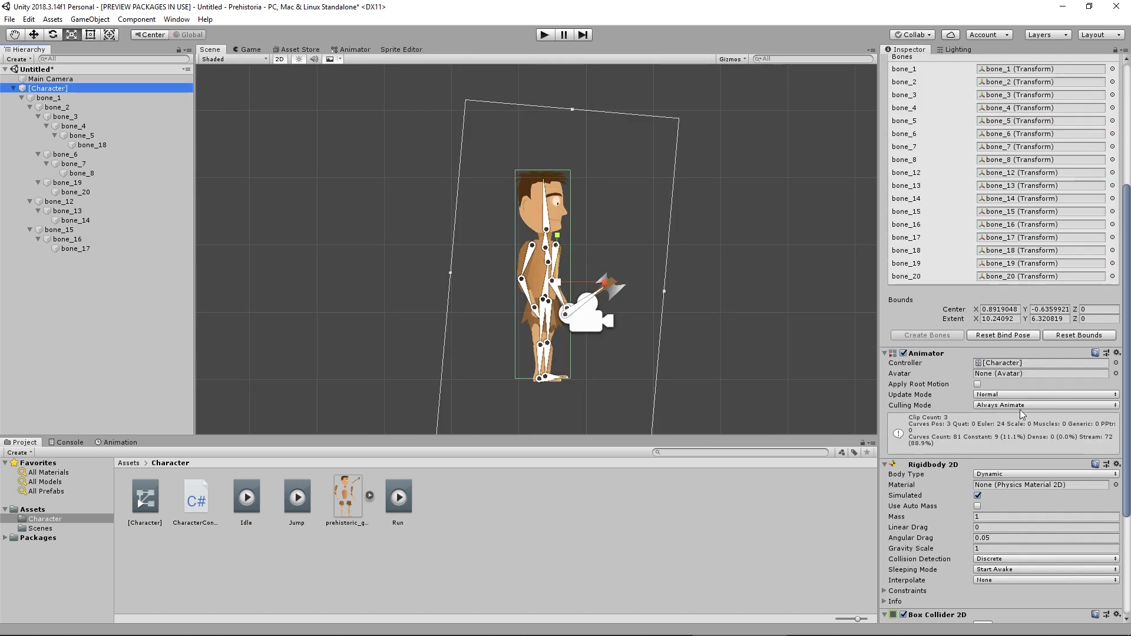
pyautogui.scroll(-5, 1010, 541)
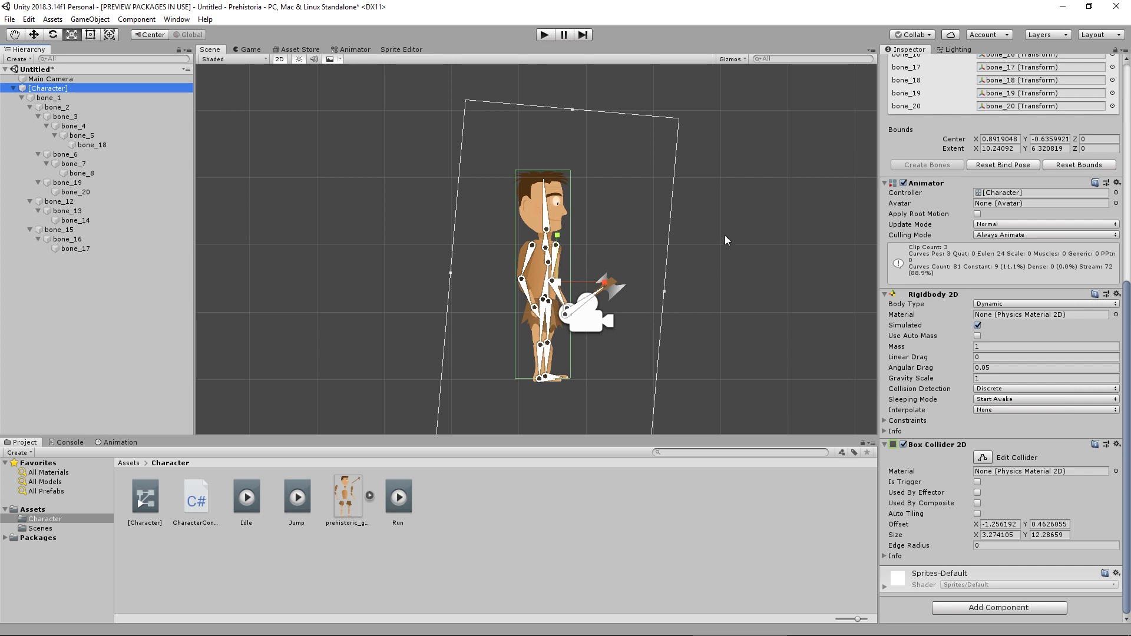
pyautogui.moveTo(780, 253); pyautogui.dragTo(746, 271, button='middle')
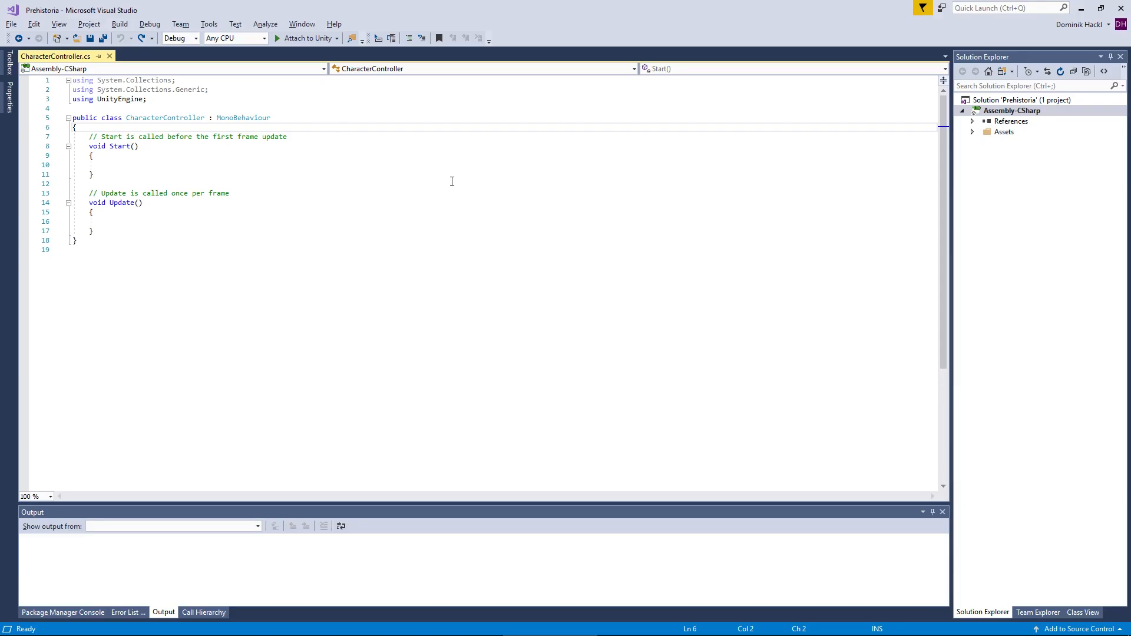
# Step: Switch to Visual Studio, declare a private Rigidbody2D field named body and assign it with GetComponent<Rigidbody2D>() in Start
pyautogui.press('Return')
pyautogui.press('Return')
pyautogui.press('Up')
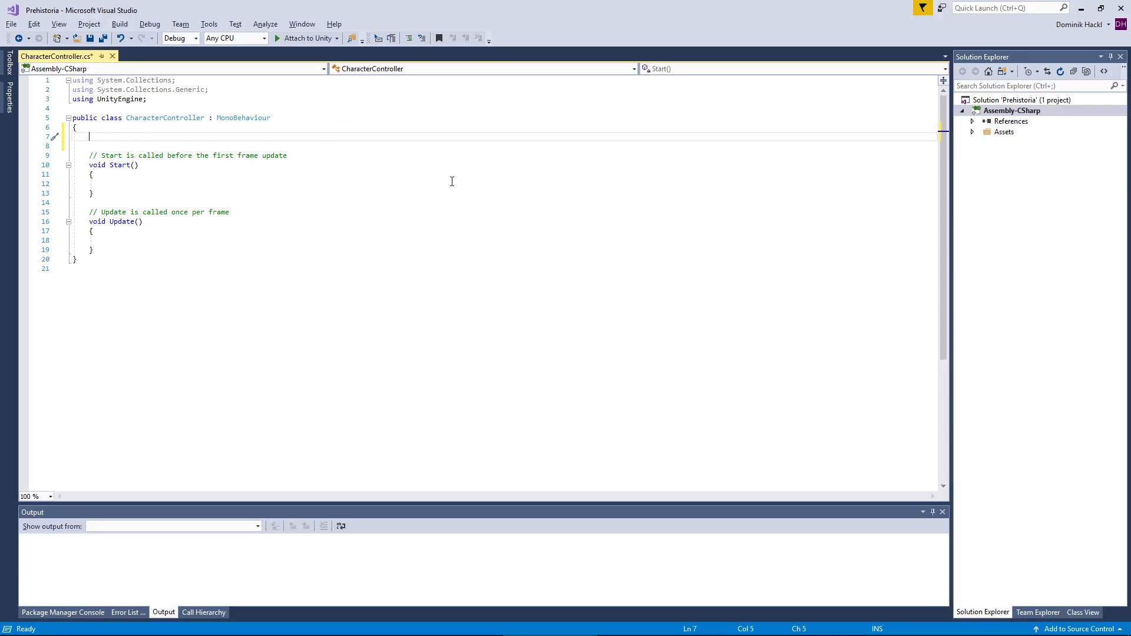
pyautogui.write('private Rigi')
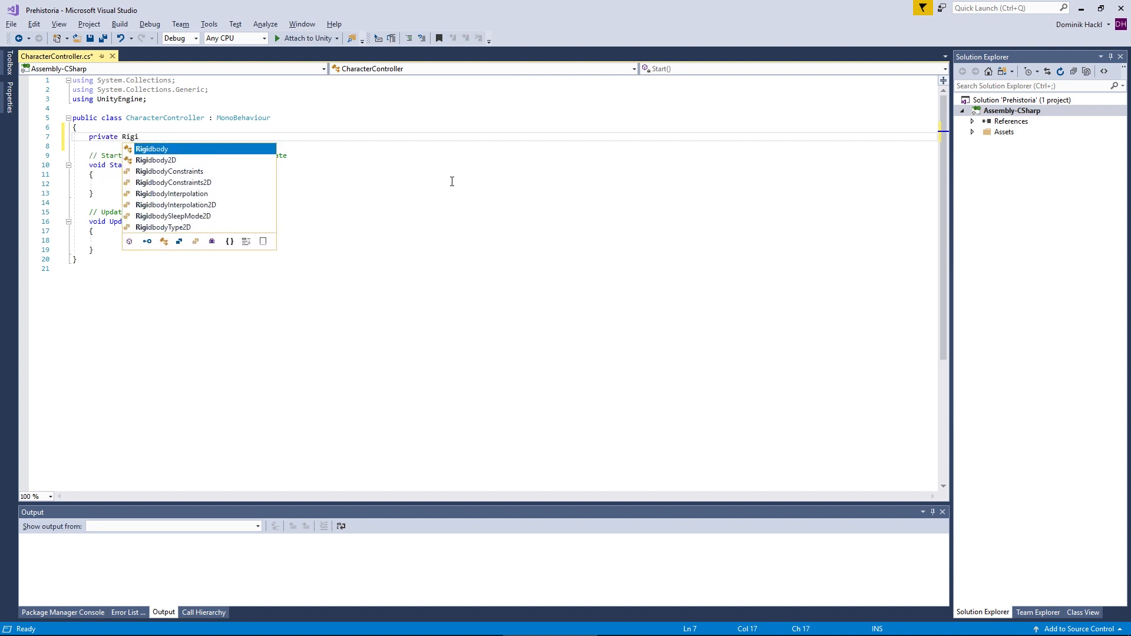
pyautogui.press('Down')
pyautogui.press('Tab')
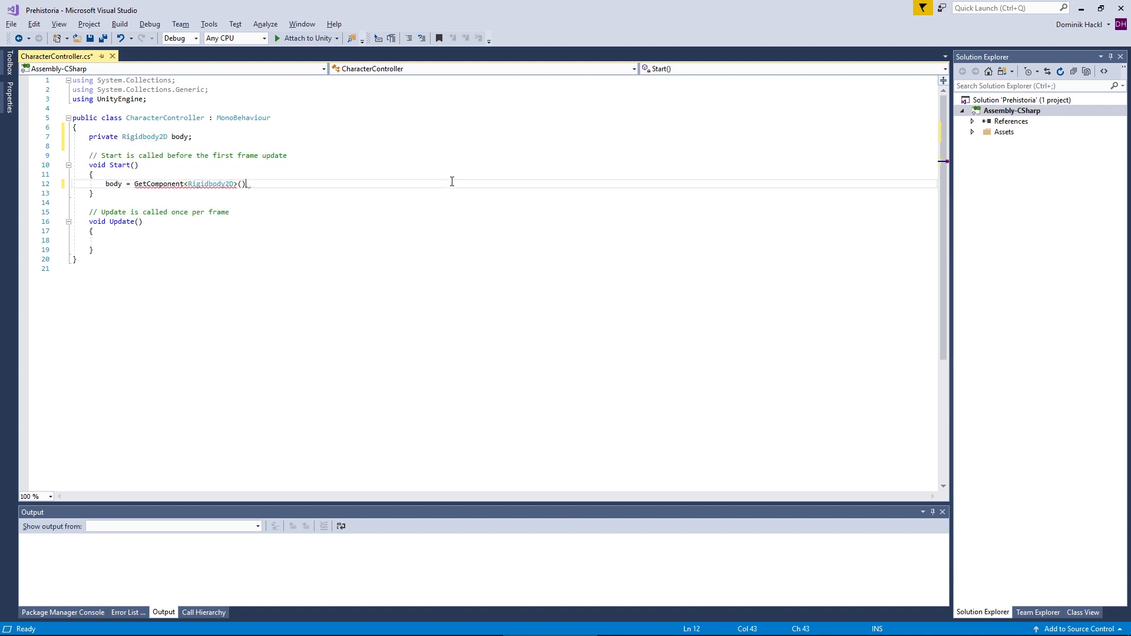
pyautogui.press('Return')
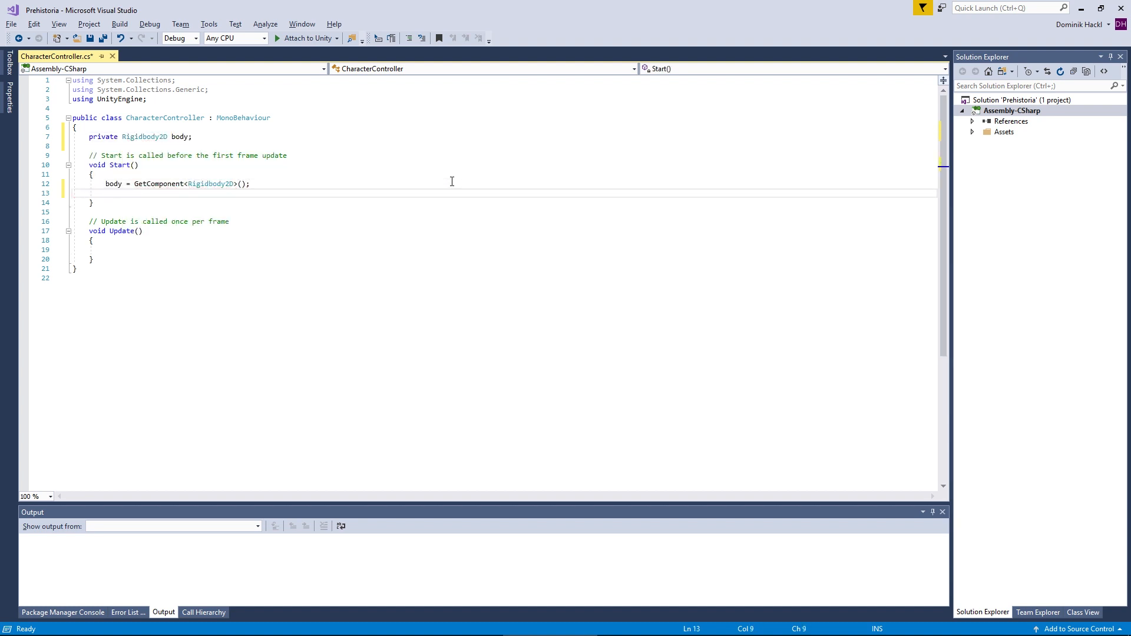
# Step: Declare a private Animator field named animator below body and assign it with GetComponent<Animator>() in Start
pyautogui.press('Up')
pyautogui.press('Up')
pyautogui.press('Up')
pyautogui.press('Up')
pyautogui.press('Up')
pyautogui.press('Return')
pyautogui.press('Up')
pyautogui.write('pr')
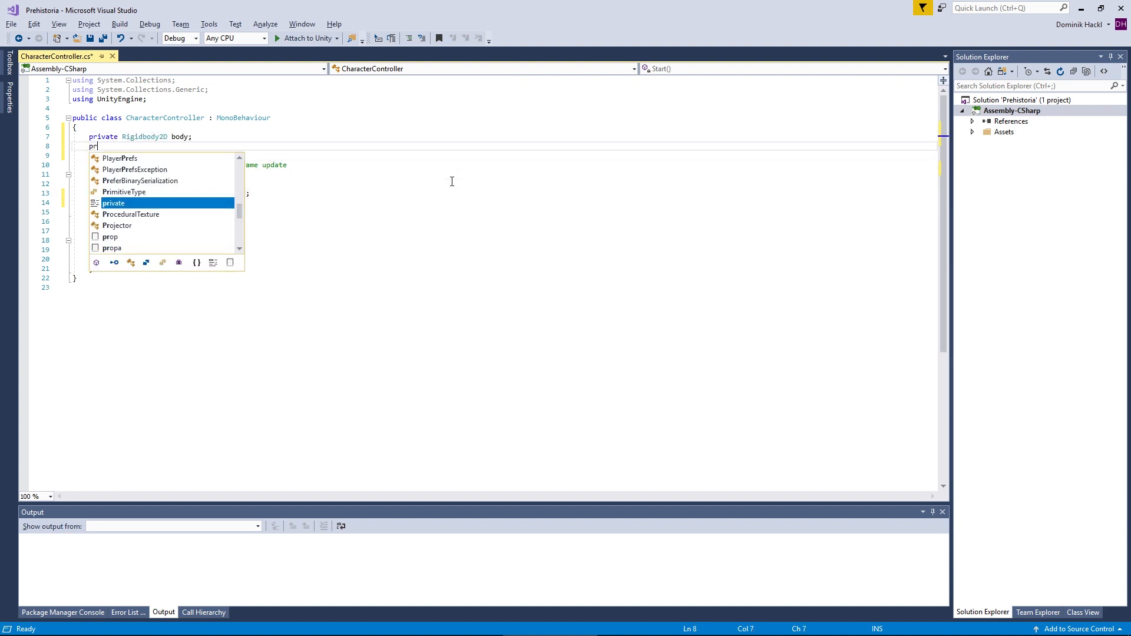
pyautogui.write('ivate Animat')
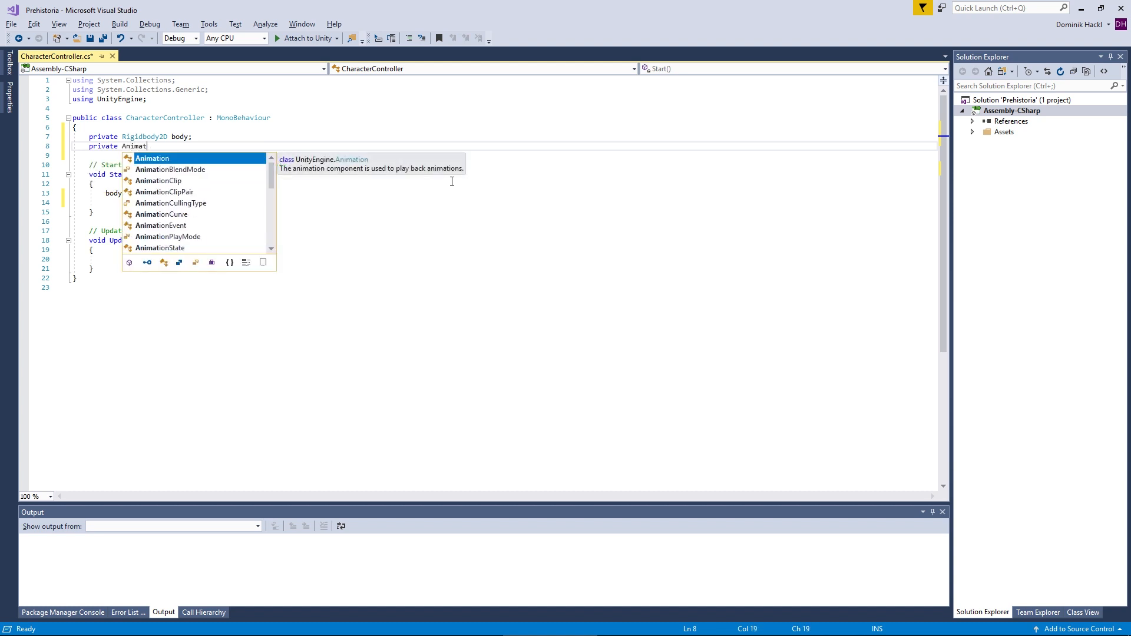
pyautogui.write('or animat')
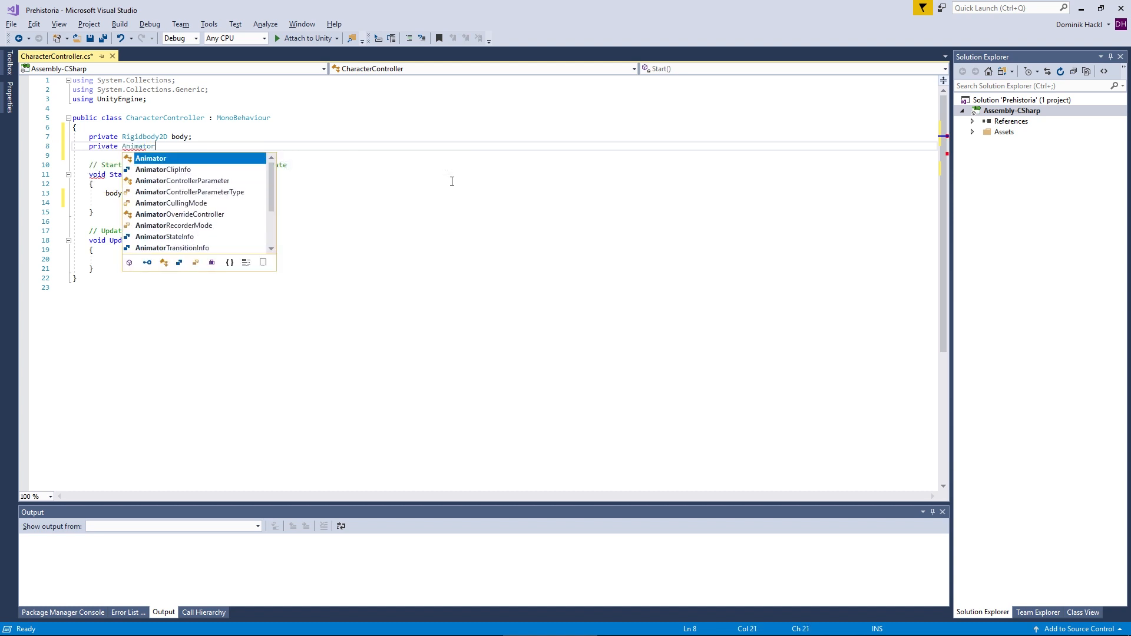
pyautogui.write('or;')
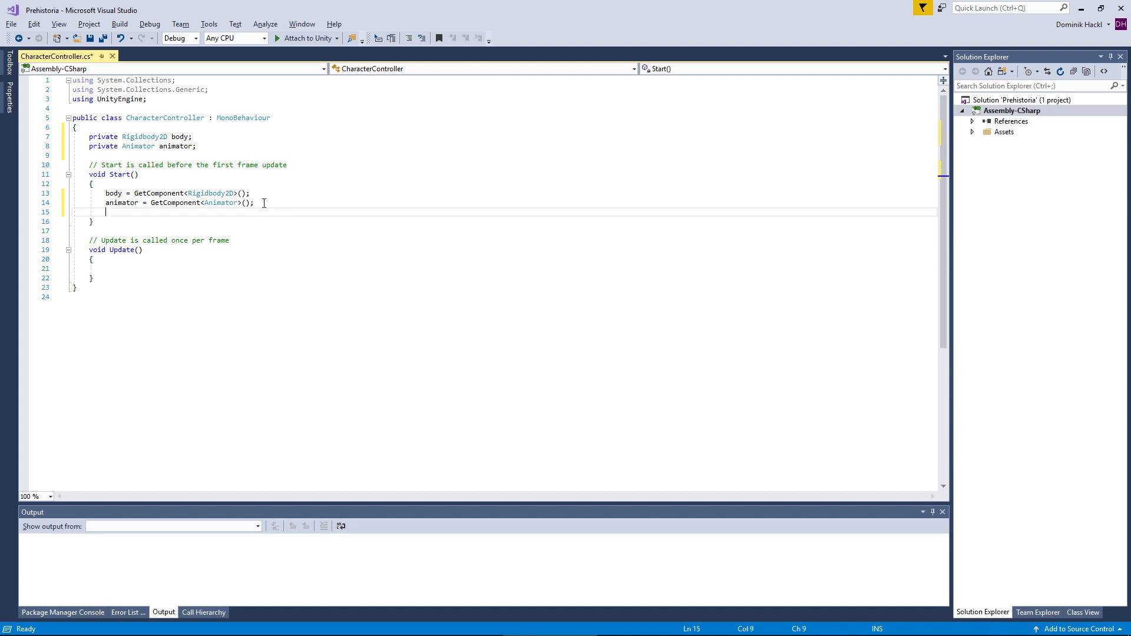
# Step: Declare a private SpriteRenderer field named spriteRenderer and assign it with GetComponent<SpriteRenderer>() in Start
pyautogui.click(315, 153)
pyautogui.write('pri')
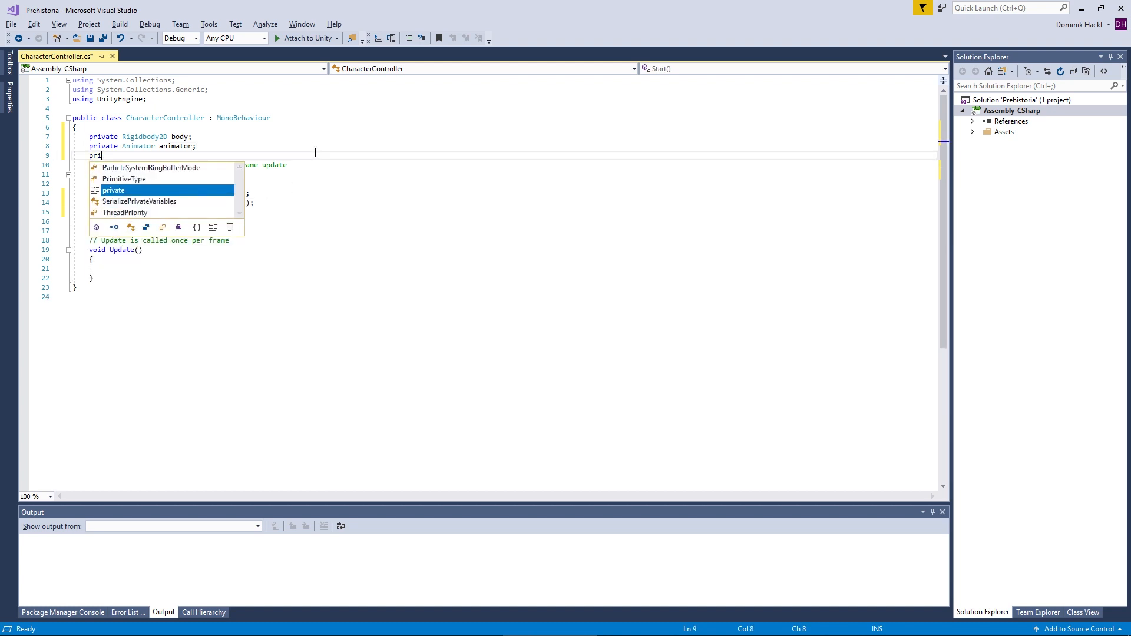
pyautogui.write('vate Spri')
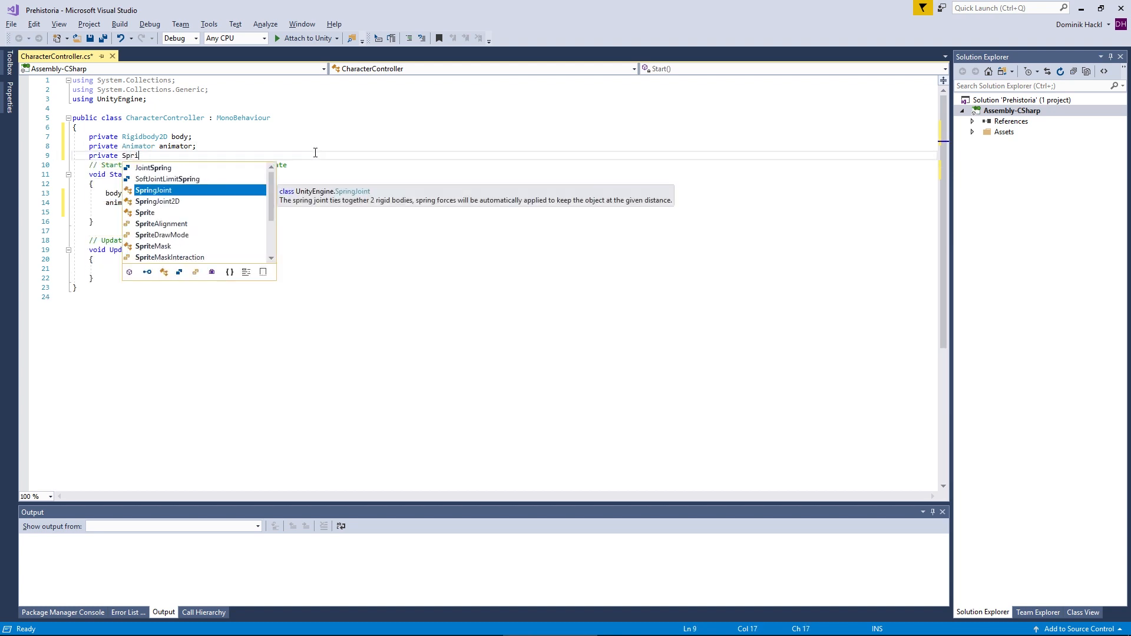
pyautogui.write('teRenderer spriteRenderer;')
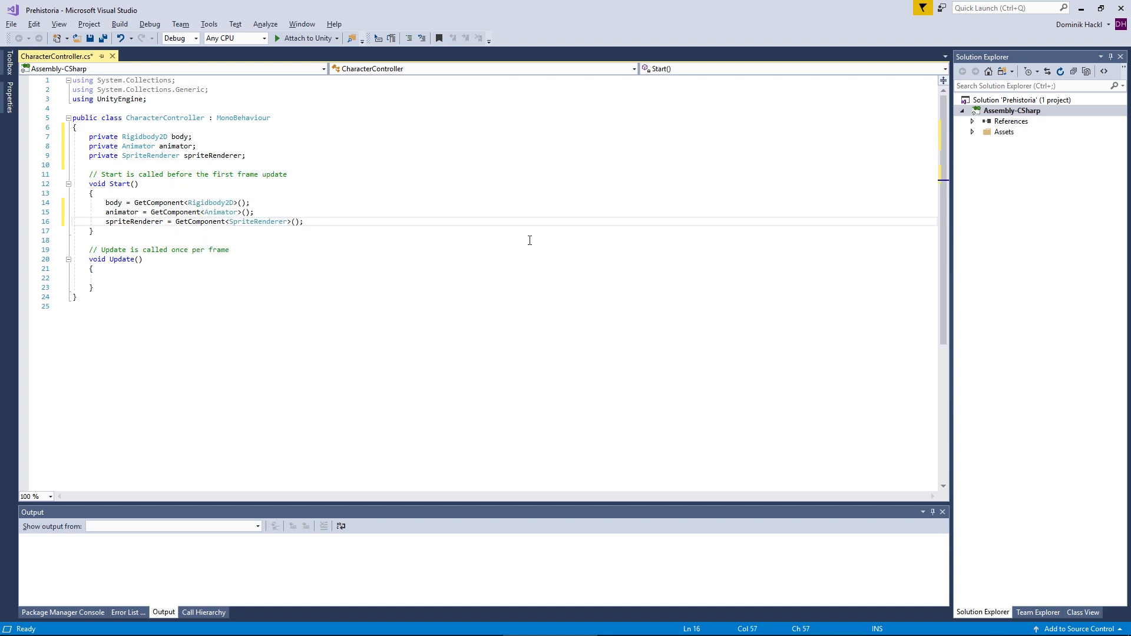
pyautogui.click(336, 260)
pyautogui.click(263, 288)
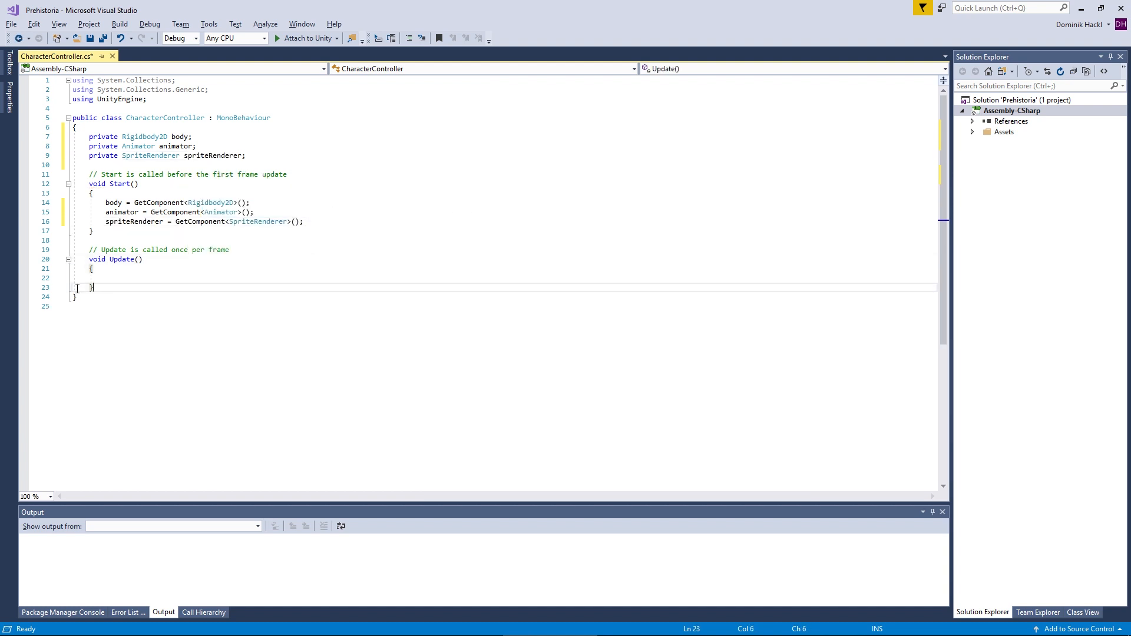
pyautogui.moveTo(110, 261); pyautogui.dragTo(152, 261)
pyautogui.click(163, 263)
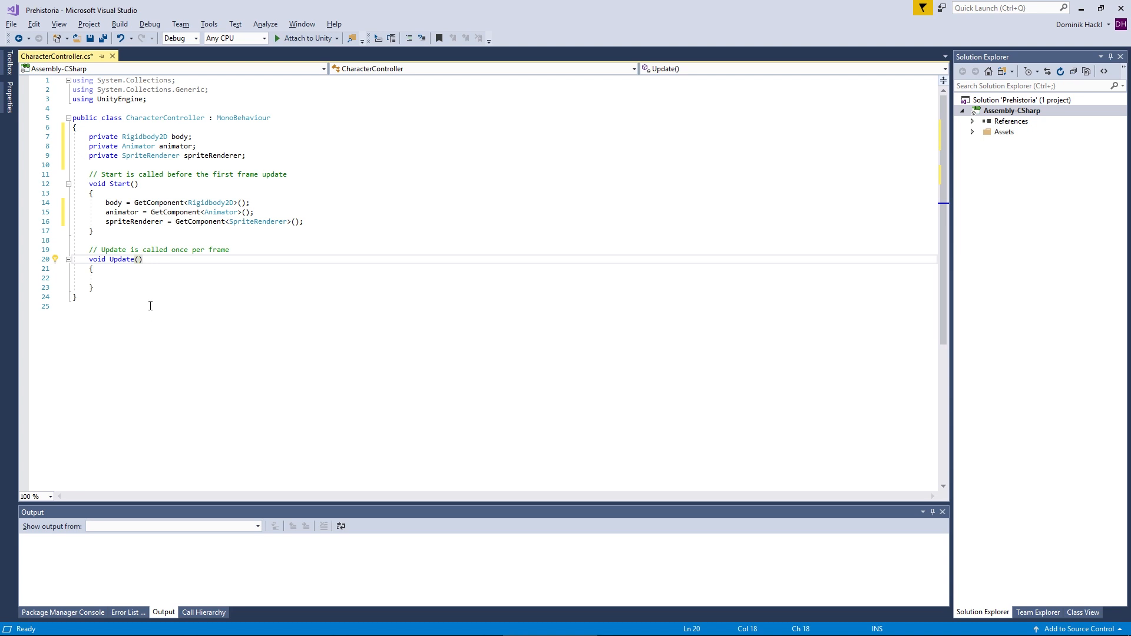
# Step: Add an empty private void FixedUpdate() method below Update in the CharacterController class
pyautogui.click(135, 288)
pyautogui.press('Return')
pyautogui.press('Return')
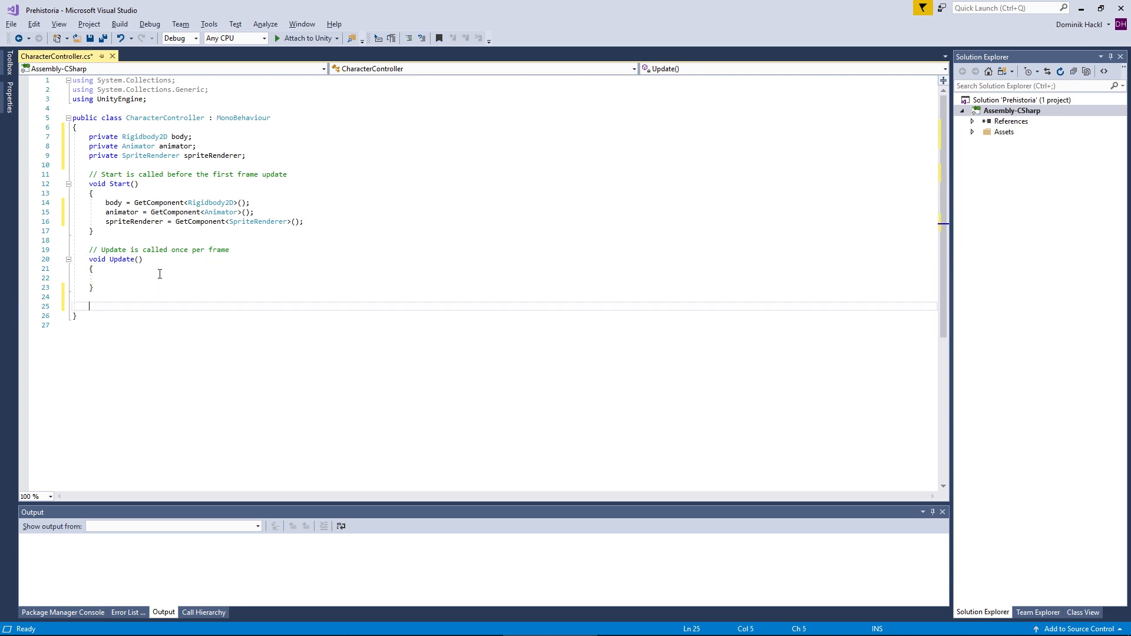
pyautogui.write('void Fixed')
pyautogui.press('Tab')
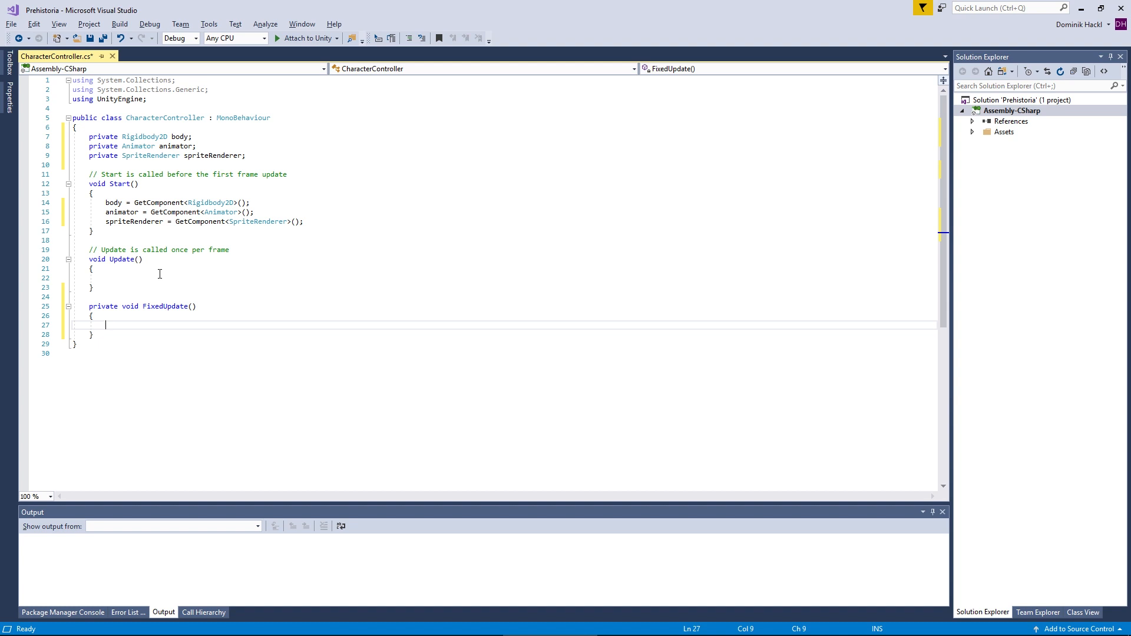
# Step: Add an empty private void Move() method below FixedUpdate, rejecting the suggested OnAnimatorMove completion
pyautogui.scroll(-2, 165, 265)
pyautogui.scroll(2, 194, 304)
pyautogui.scroll(-1, 223, 305)
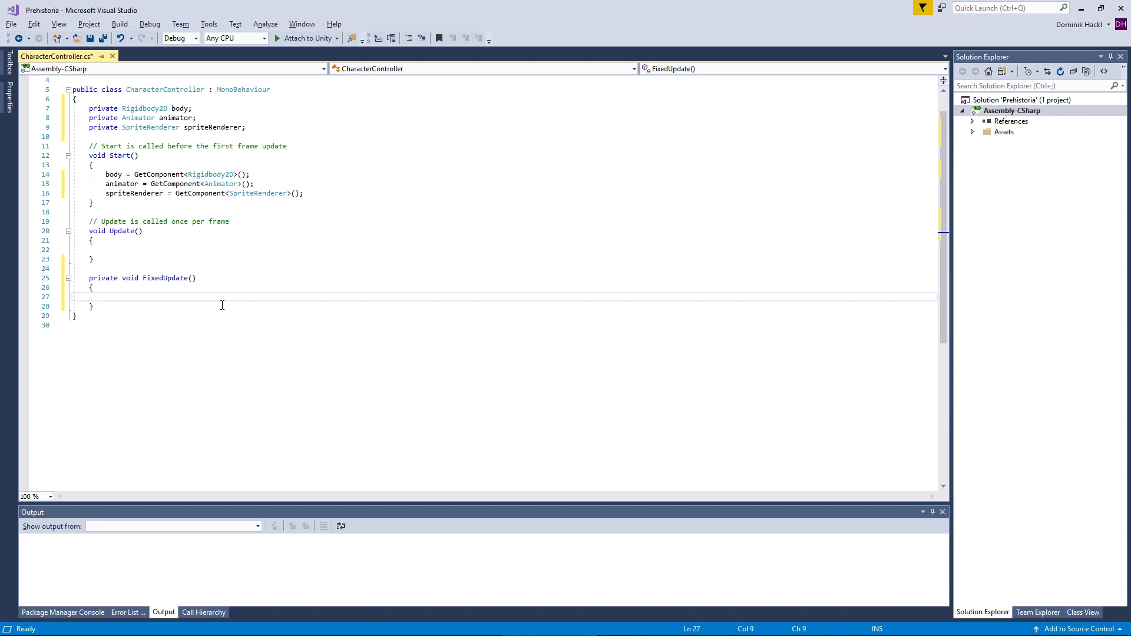
pyautogui.scroll(-1, 222, 277)
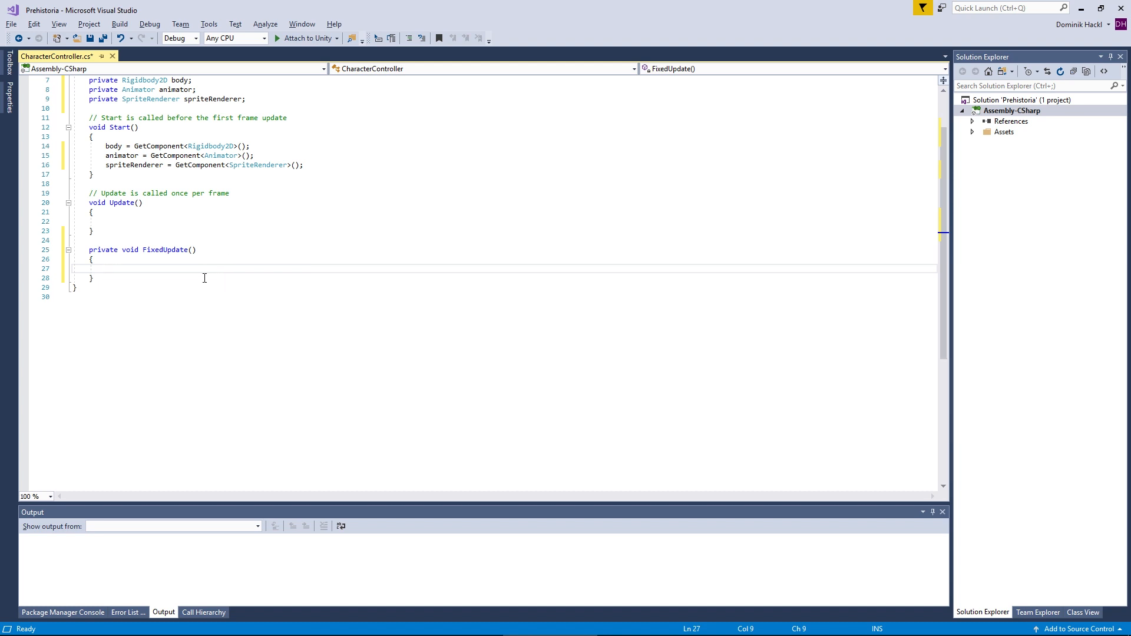
pyautogui.click(205, 278)
pyautogui.press('Return')
pyautogui.press('Return')
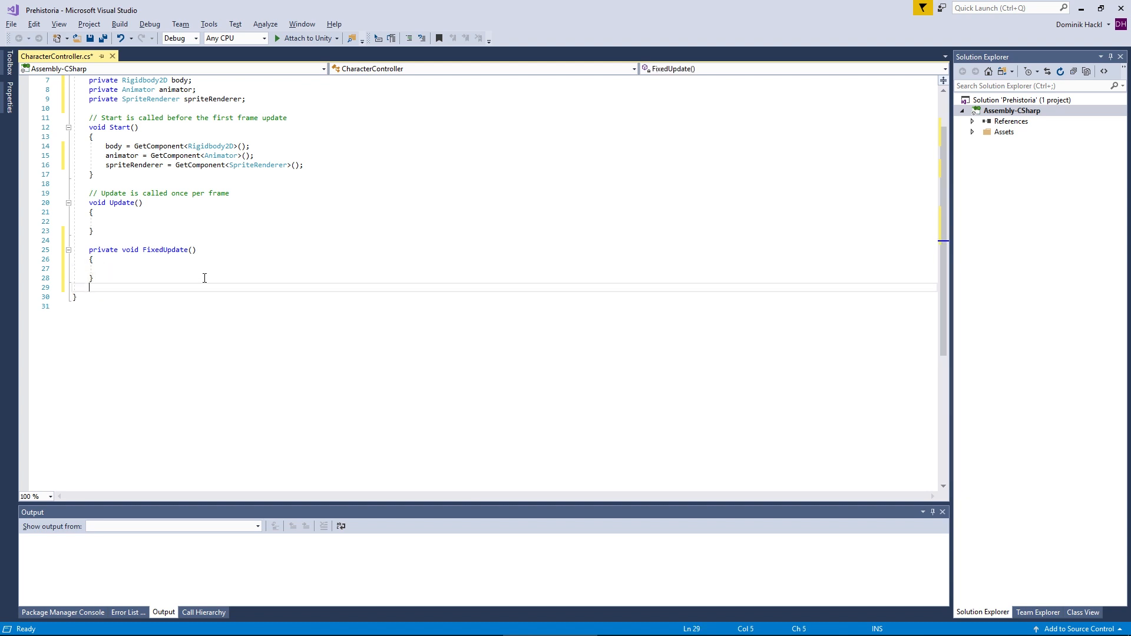
pyautogui.write('rp')
pyautogui.press('BackSpace')
pyautogui.press('BackSpace')
pyautogui.write('private ')
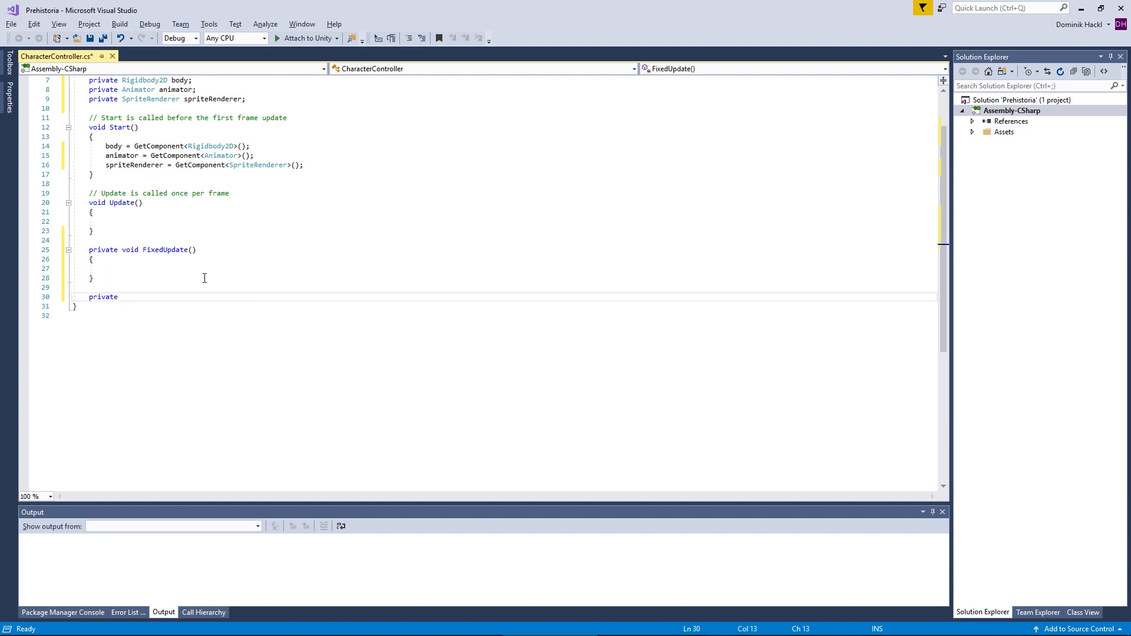
pyautogui.write('void Move(')
pyautogui.hotkey('ctrl', 'z')
pyautogui.hotkey('ctrl', 'z')
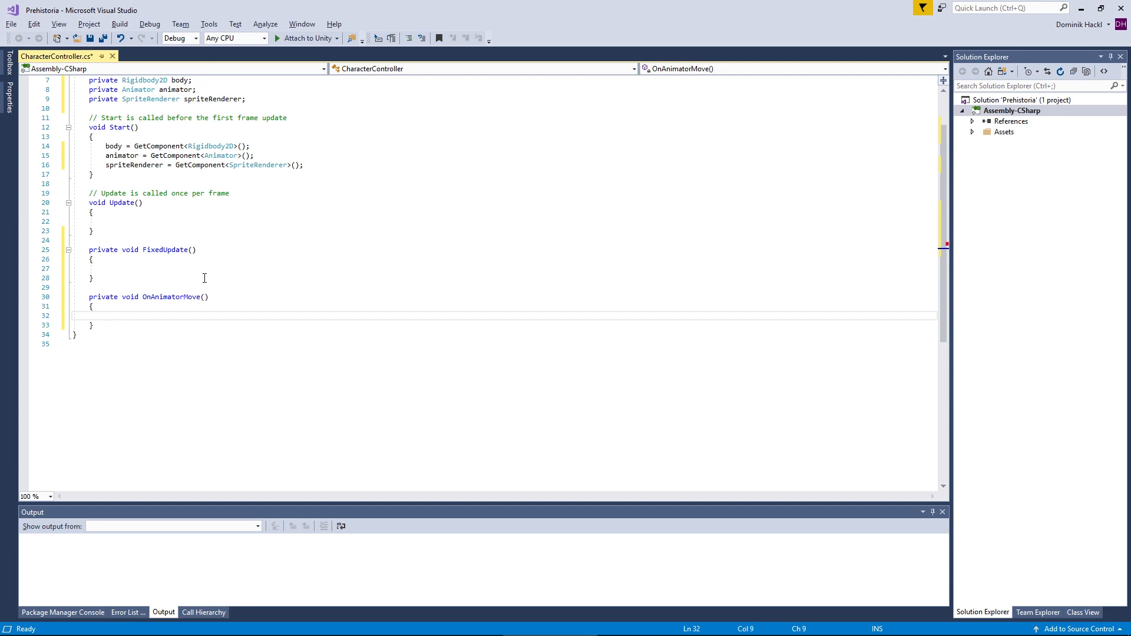
pyautogui.write(') {')
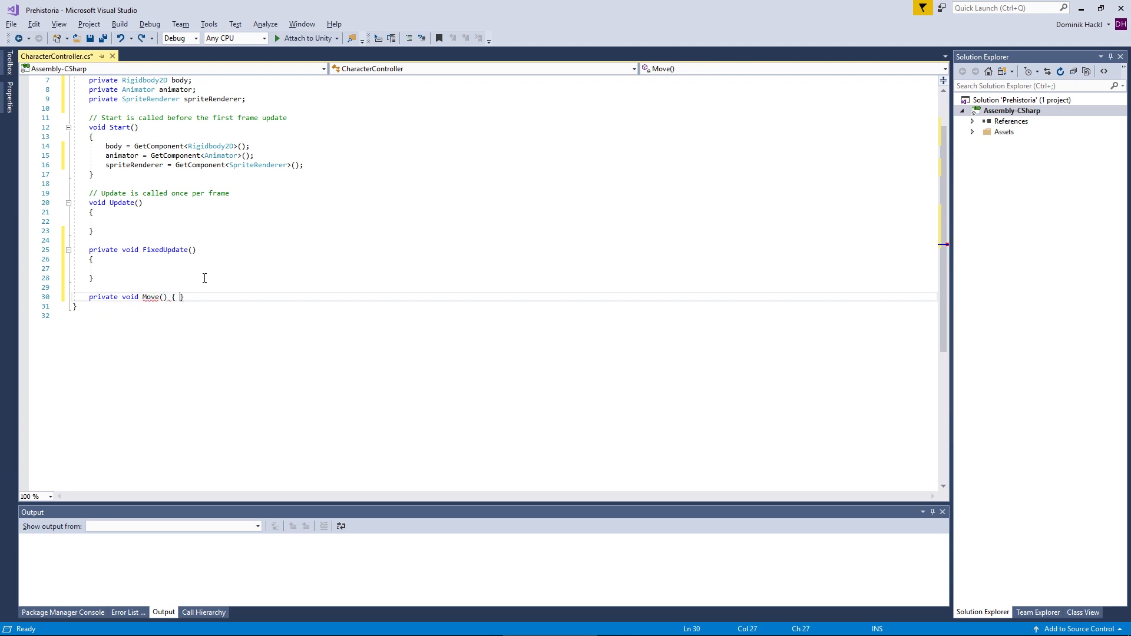
pyautogui.press('Return')
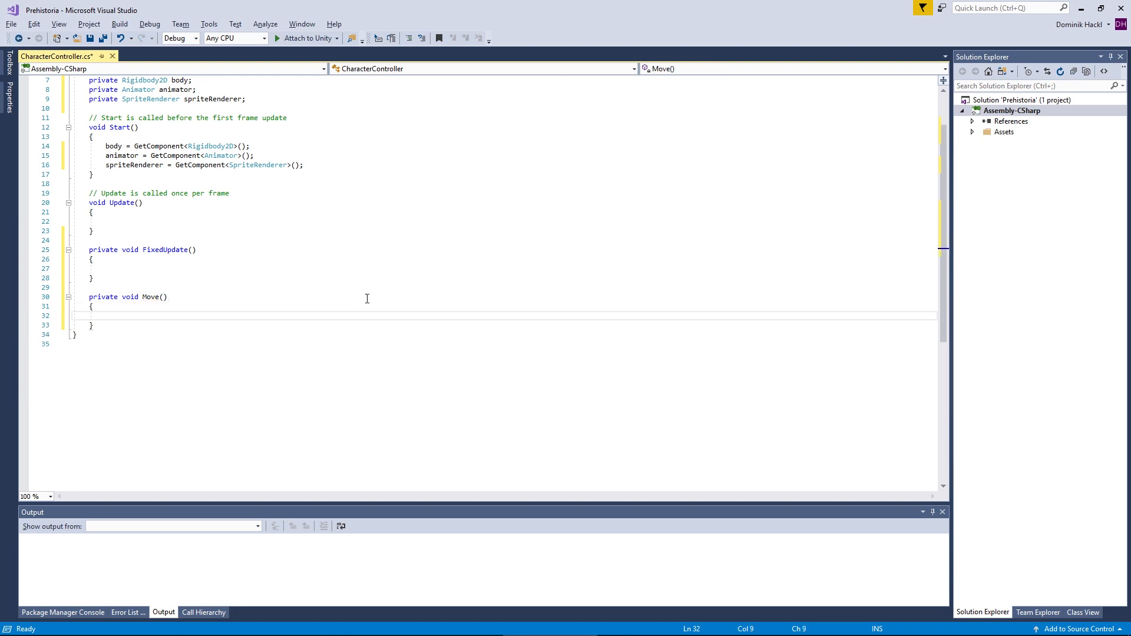
# Step: Inside Move, declare a float named velocity and begin its assignment with Input.GetAxis("Horizontal") followed by a multiplication sign
pyautogui.click(396, 274)
pyautogui.scroll(-1, 306, 304)
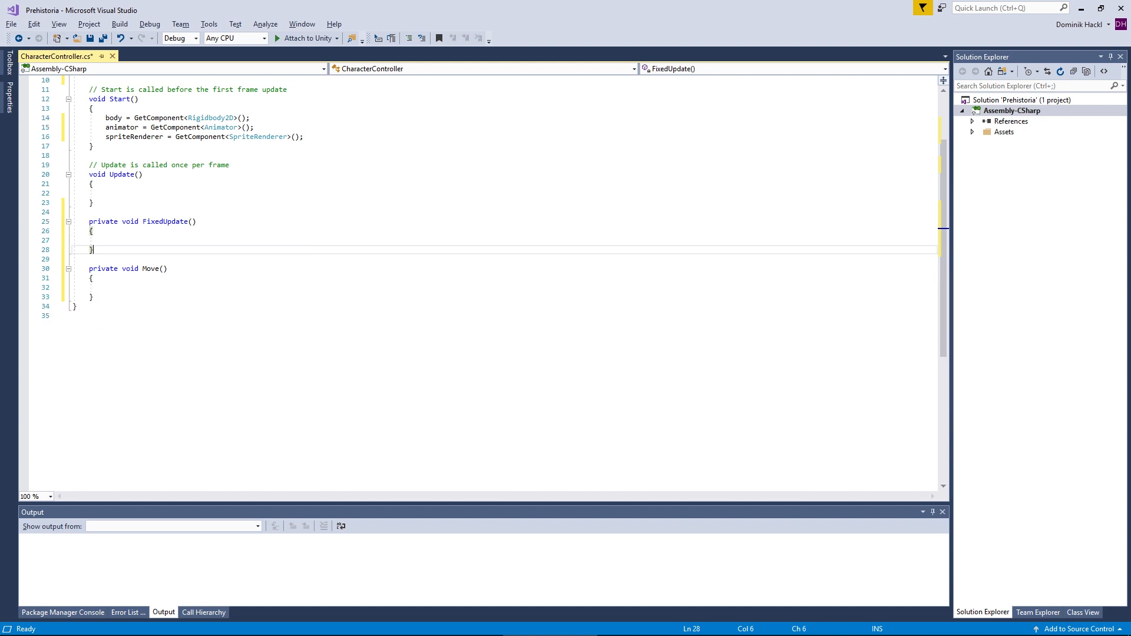
pyautogui.click(278, 296)
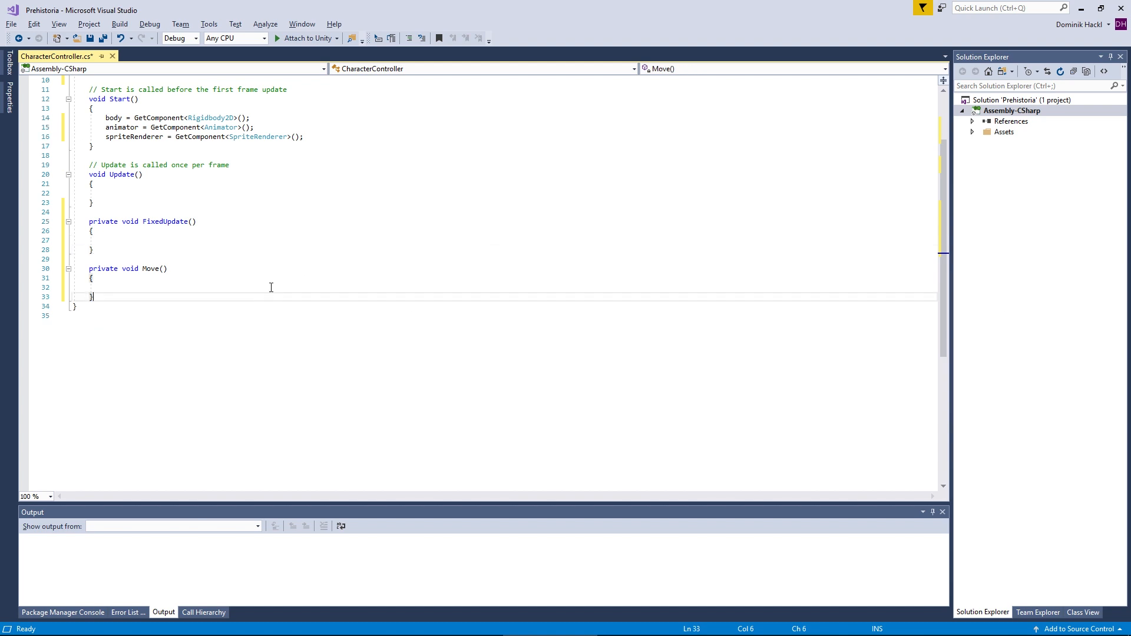
pyautogui.click(271, 288)
pyautogui.write('f')
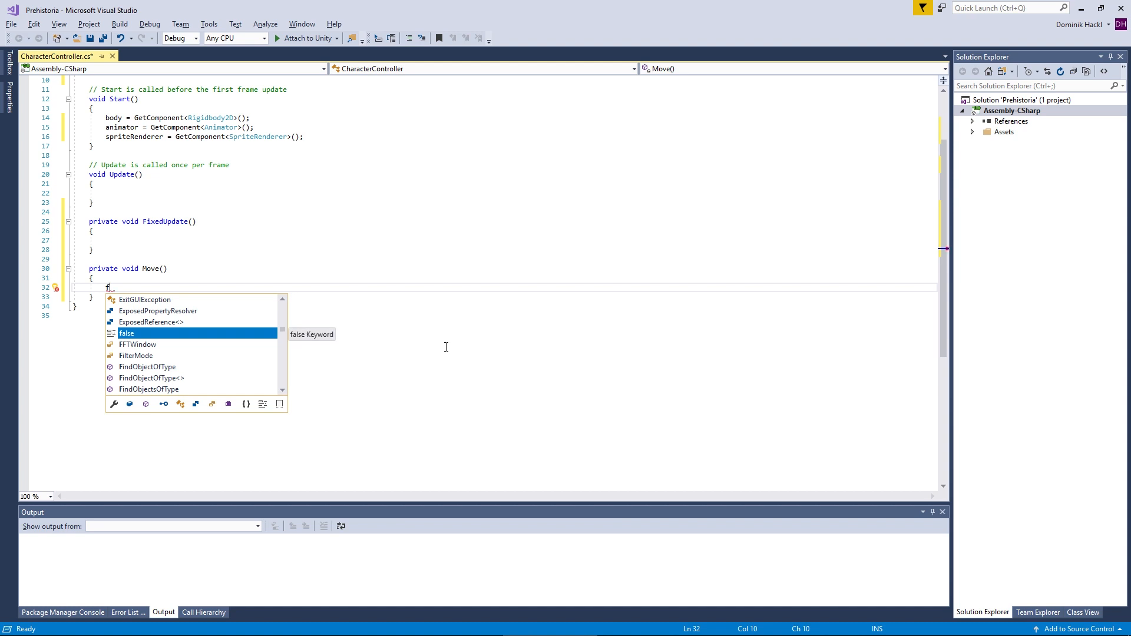
pyautogui.write('loat ')
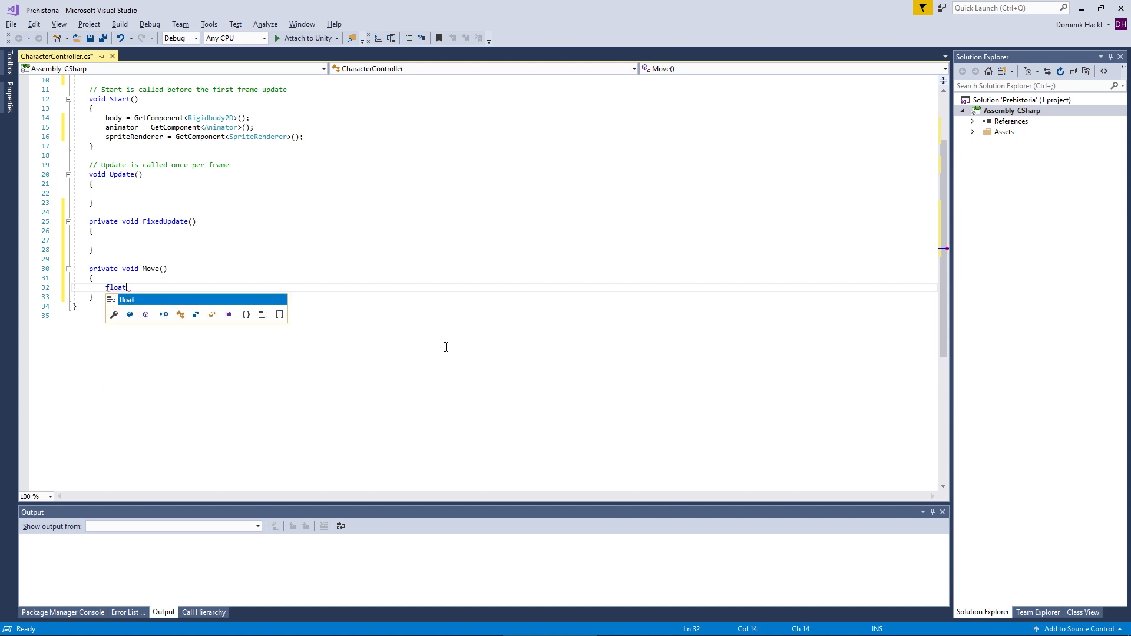
pyautogui.write('velo')
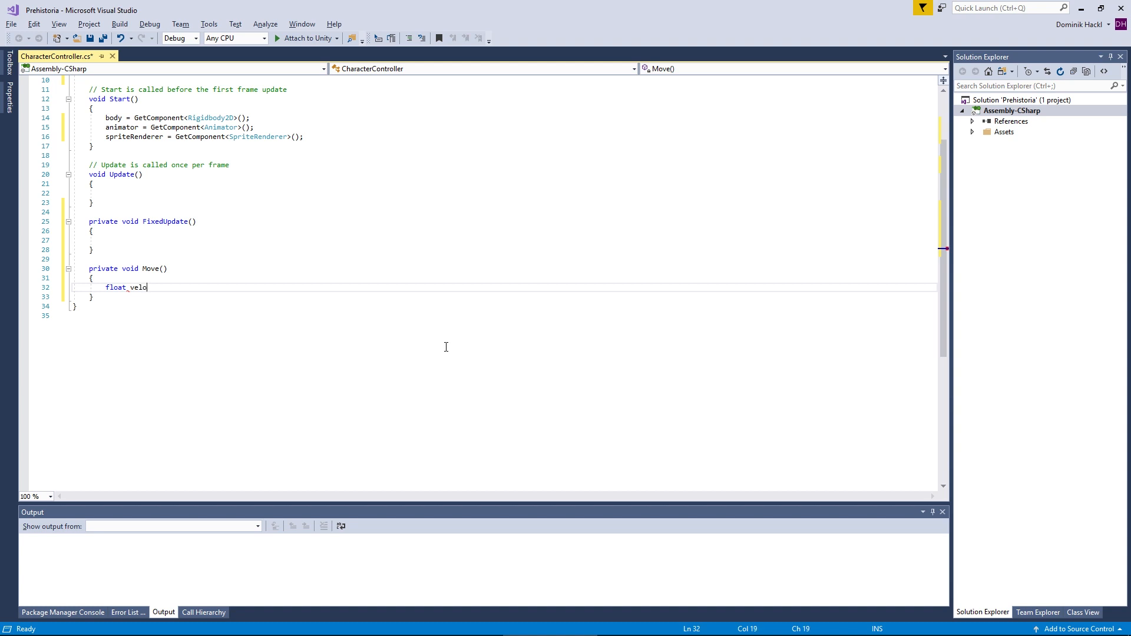
pyautogui.write('city = Input.geta')
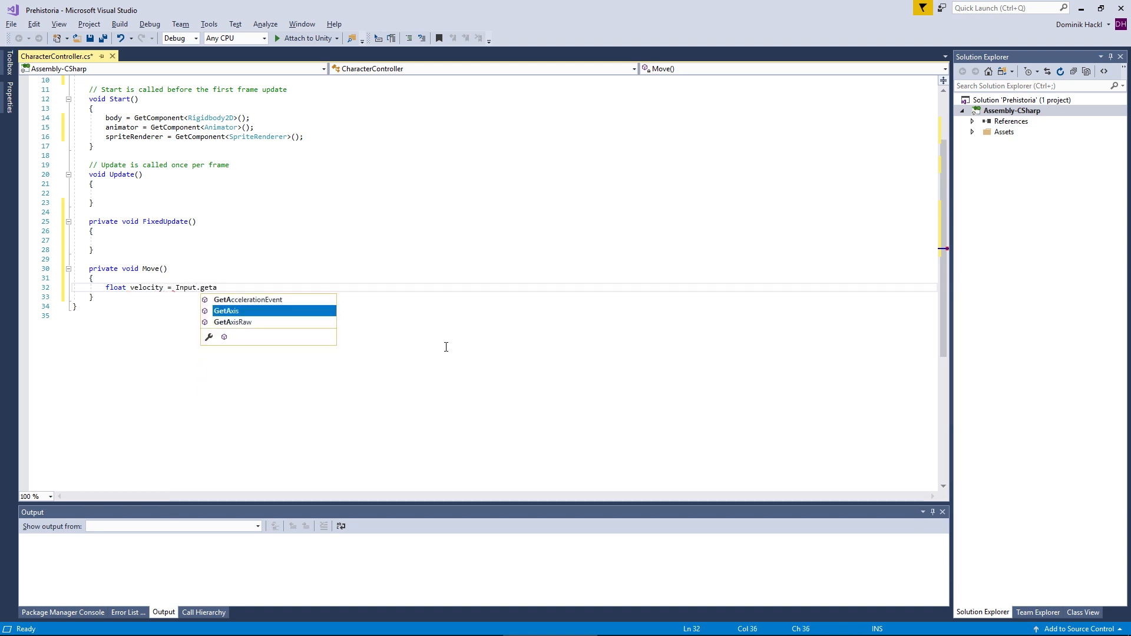
pyautogui.write('("Horiz')
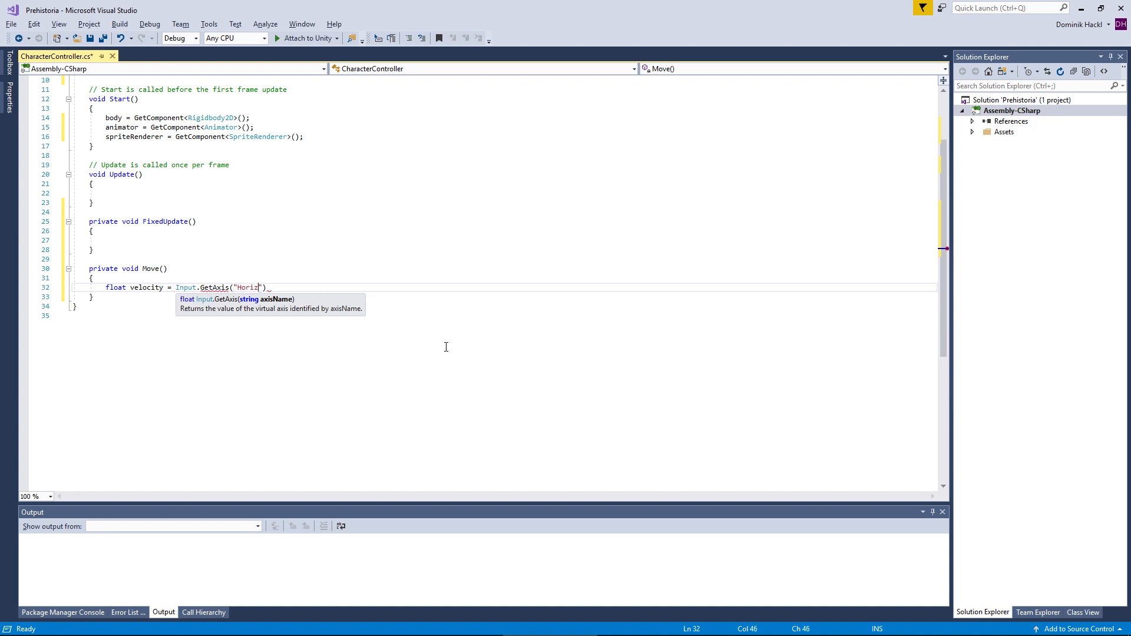
pyautogui.write('ontal")')
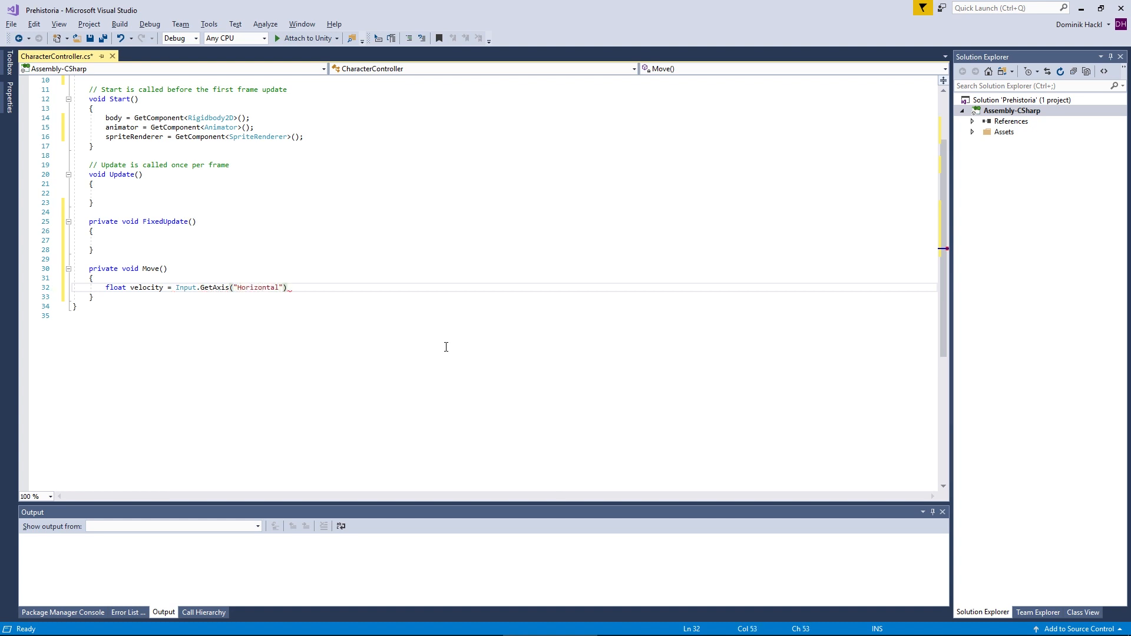
pyautogui.write(' * r')
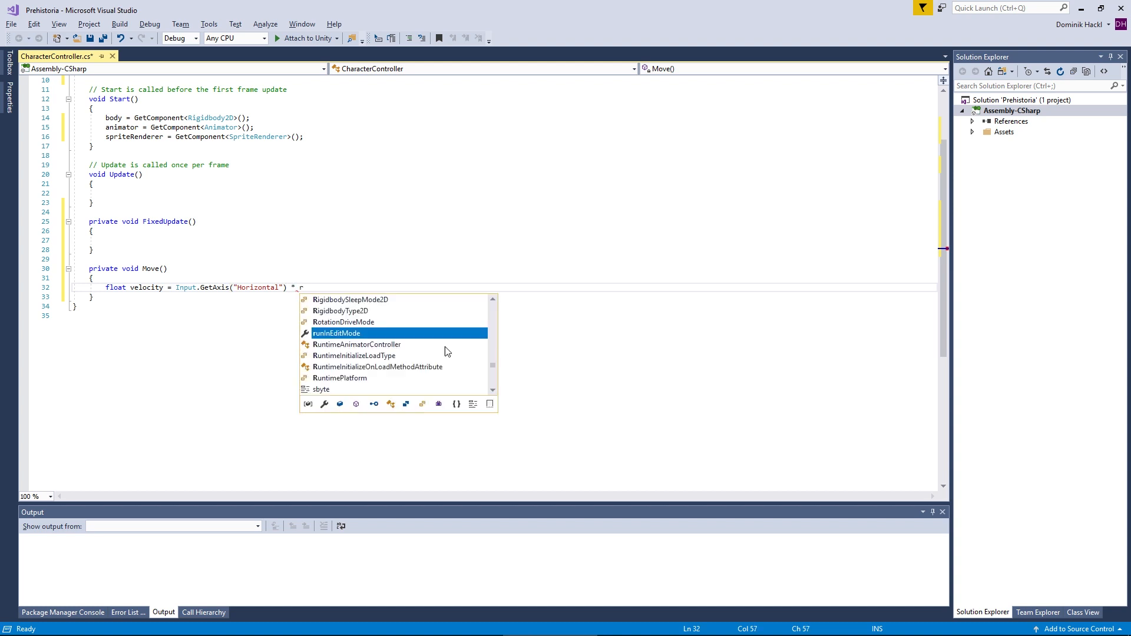
pyautogui.press('BackSpace')
pyautogui.press('Escape')
# Step: Declare a public float field named speed with the value 100.0f at the start of the class, above body
pyautogui.scroll(3, 286, 217)
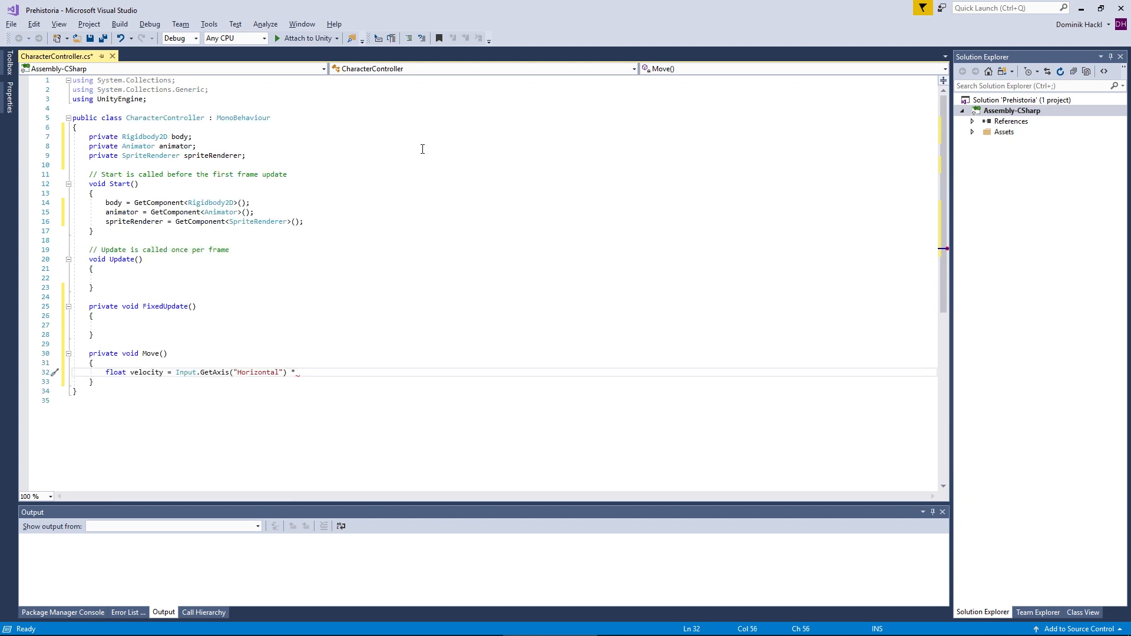
pyautogui.click(424, 147)
pyautogui.press('Up')
pyautogui.press('Up')
pyautogui.press('Return')
pyautogui.press('Return')
pyautogui.press('Up')
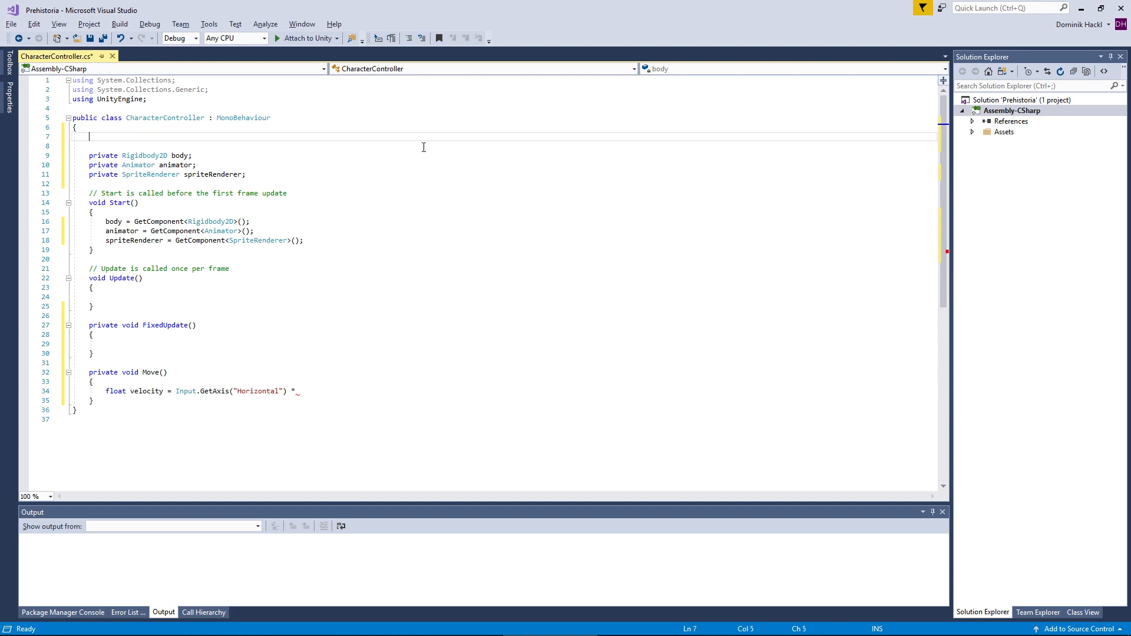
pyautogui.write('public float speed;')
pyautogui.press('Left')
pyautogui.write('= 100.0f')
# Step: Complete the velocity statement in Move by multiplying the horizontal axis input by speed
pyautogui.click(353, 391)
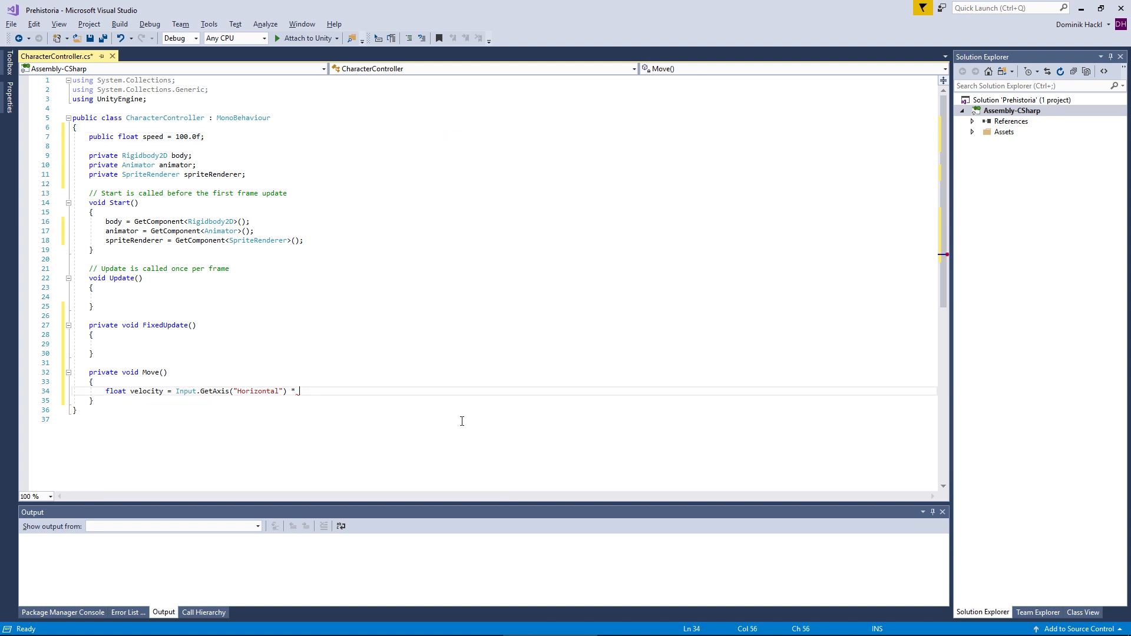
pyautogui.write('speed;')
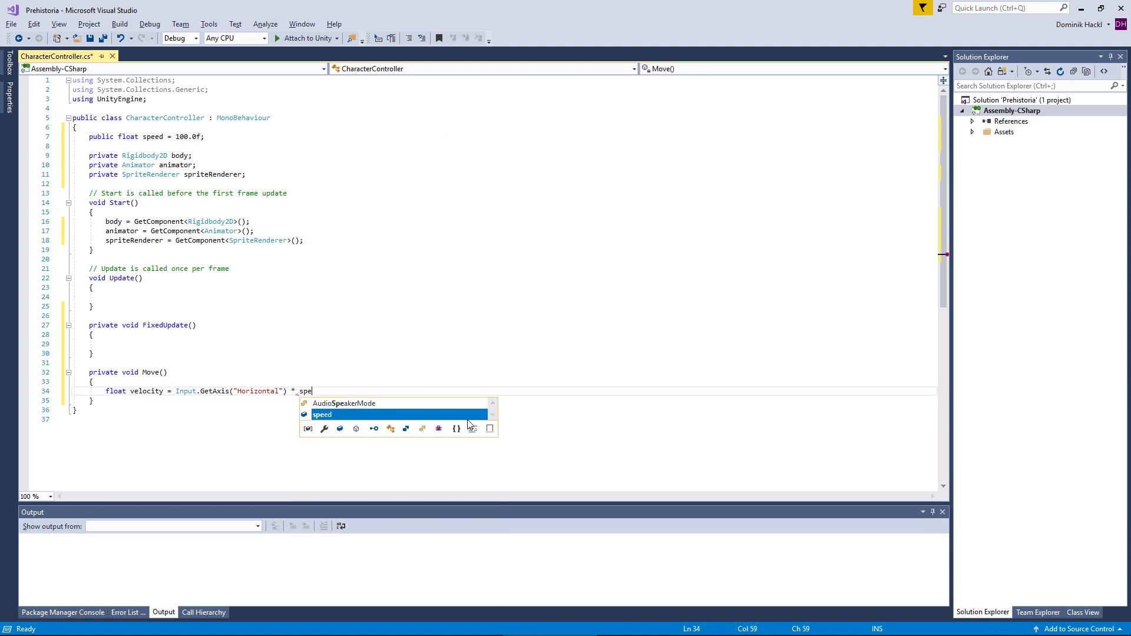
pyautogui.press('Return')
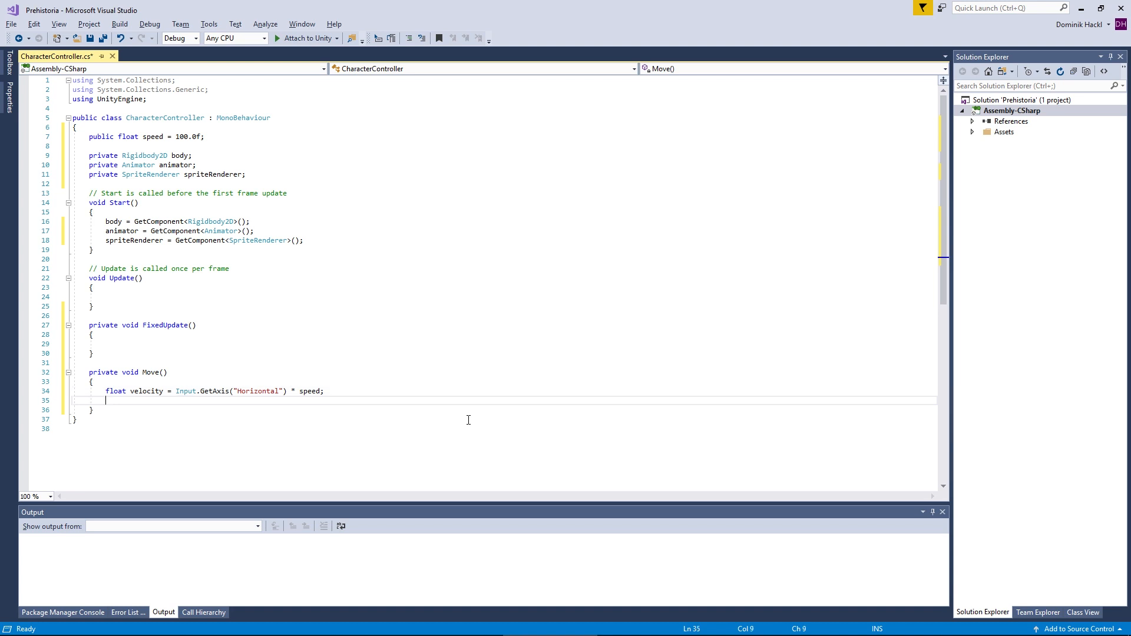
# Step: Declare a bool named isJumping below velocity in Move and assign it Input.GetKey(KeyCode.Space)
pyautogui.scroll(-1, 458, 412)
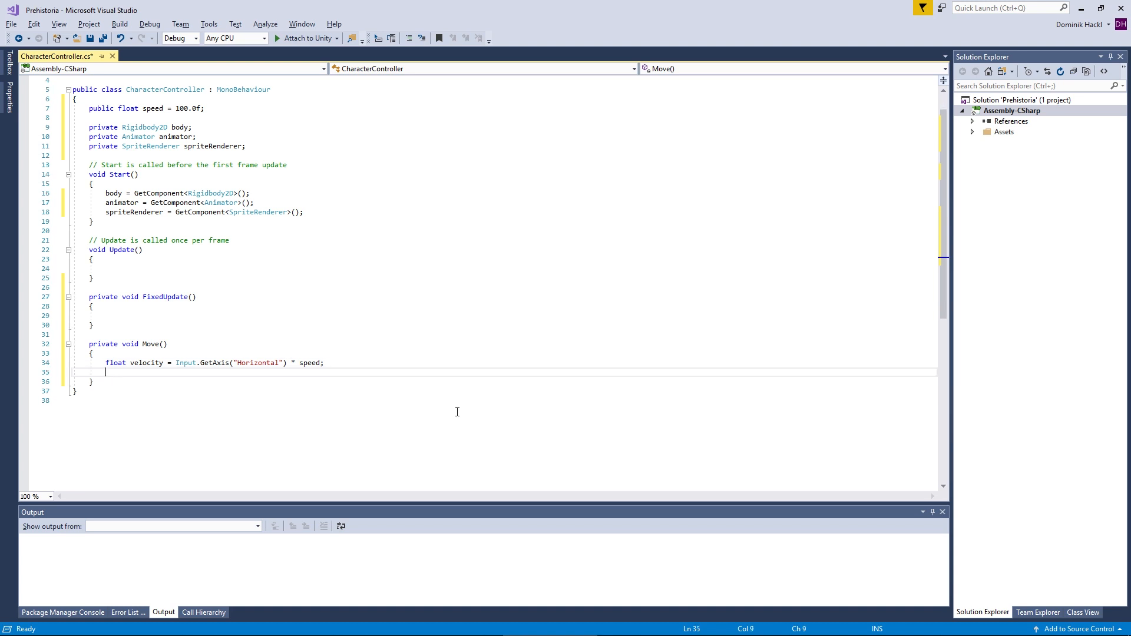
pyautogui.write('bool isJumping = Input.getA')
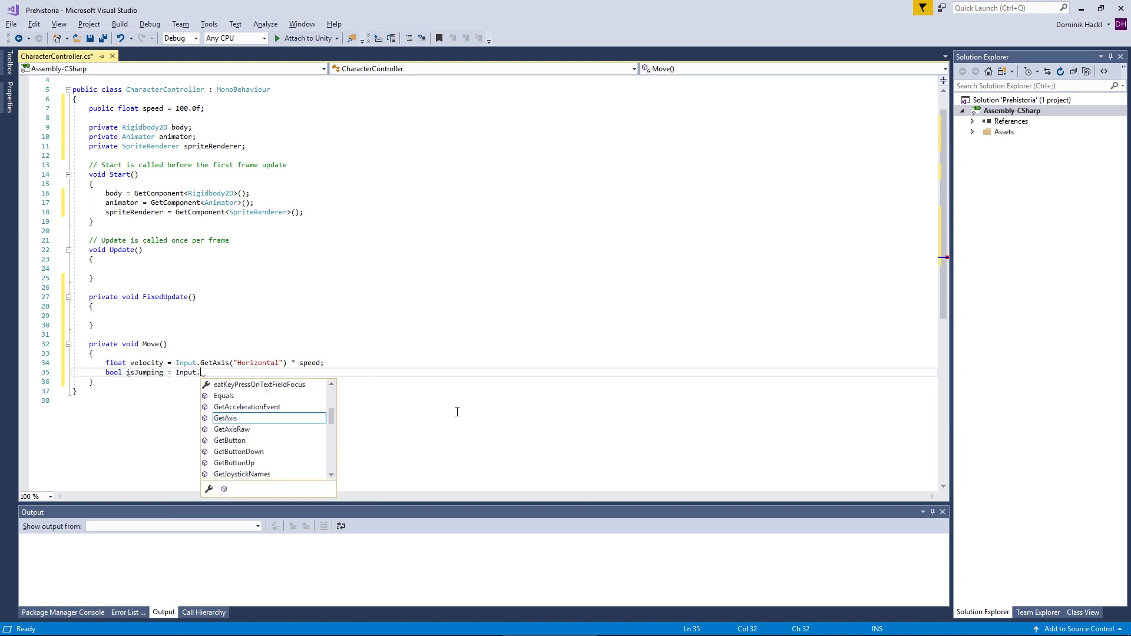
pyautogui.press('BackSpace')
pyautogui.press('BackSpace')
pyautogui.press('BackSpace')
pyautogui.press('BackSpace')
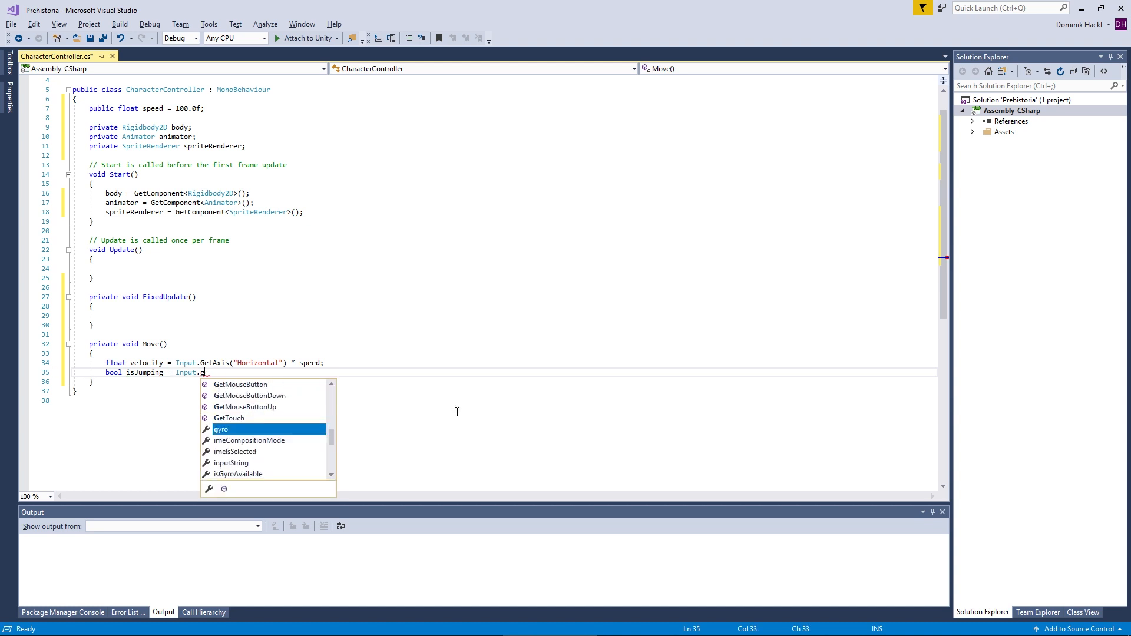
pyautogui.write('GetKey')
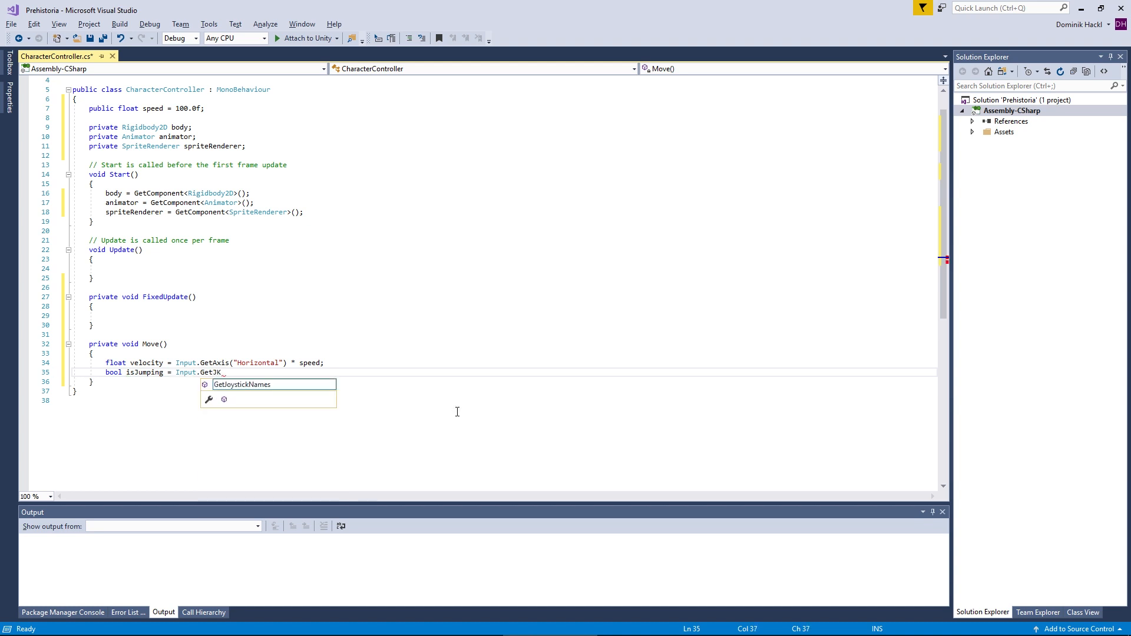
pyautogui.press('Escape')
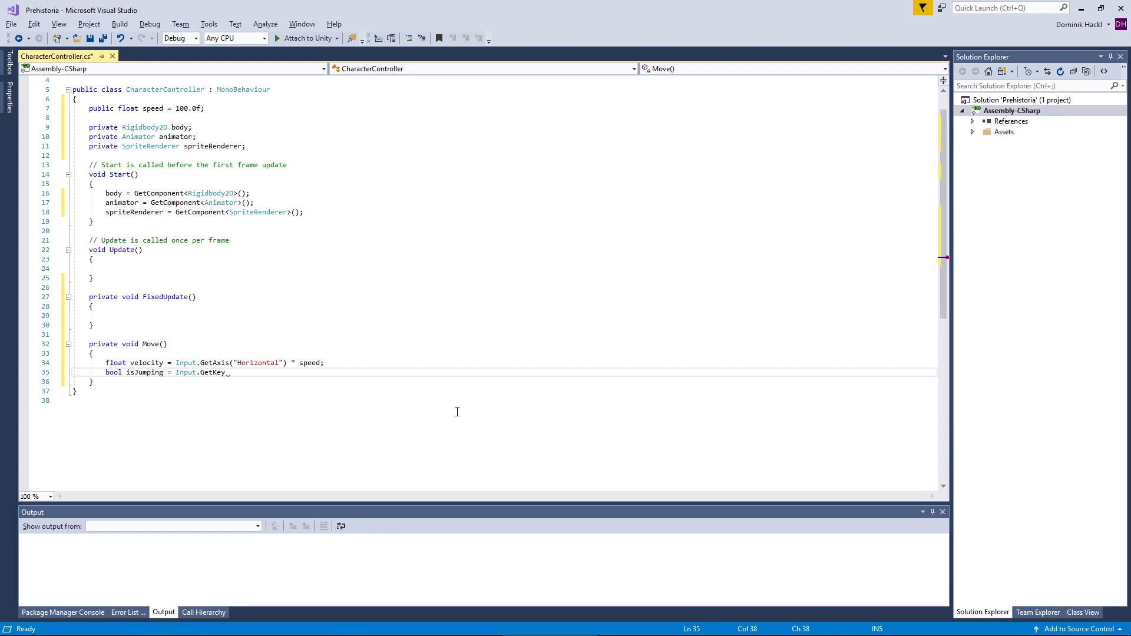
pyautogui.write('(KeyCode.space')
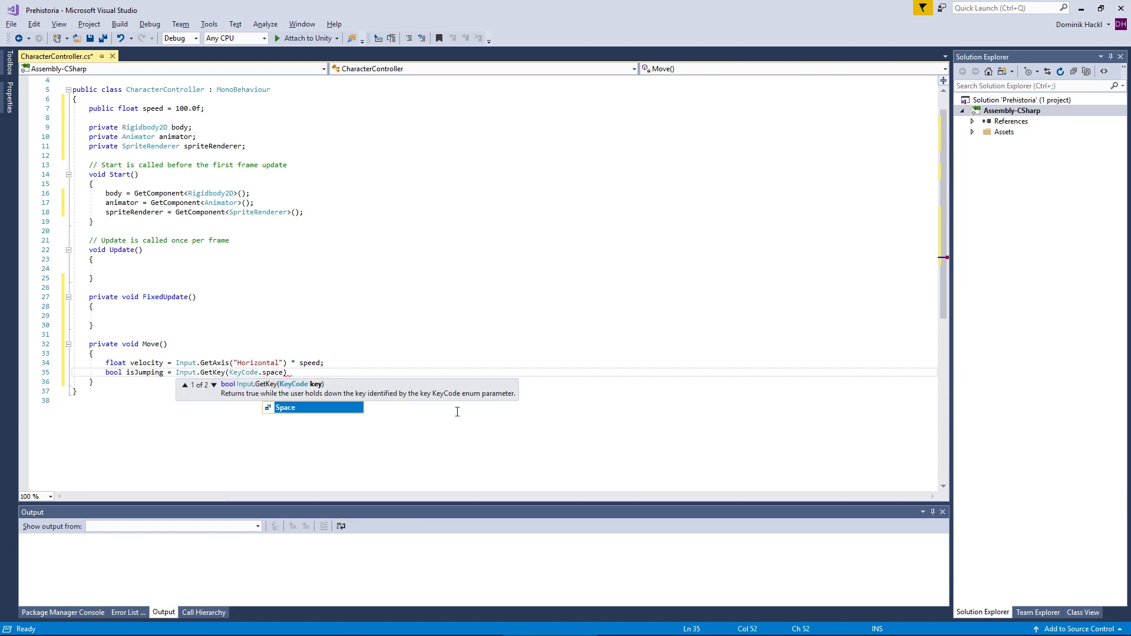
pyautogui.write(');')
pyautogui.press('Return')
pyautogui.press('Return')
# Step: Write an animator.SetFloat call for the "Speed" parameter below the isJumping line in Move
pyautogui.scroll(-2, 288, 362)
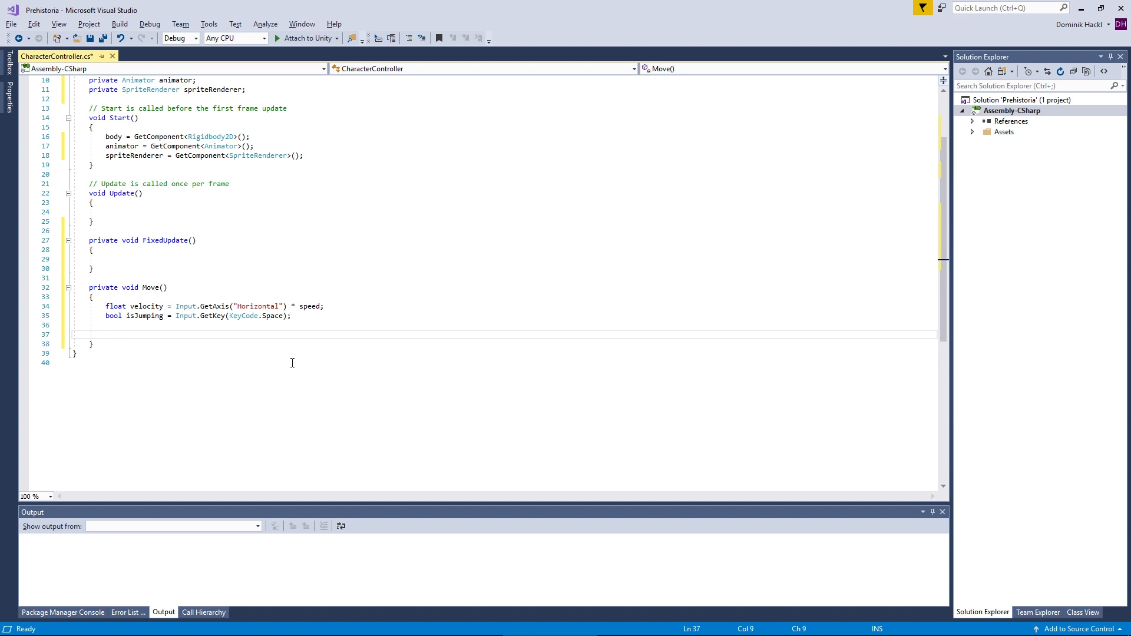
pyautogui.write('animator.set')
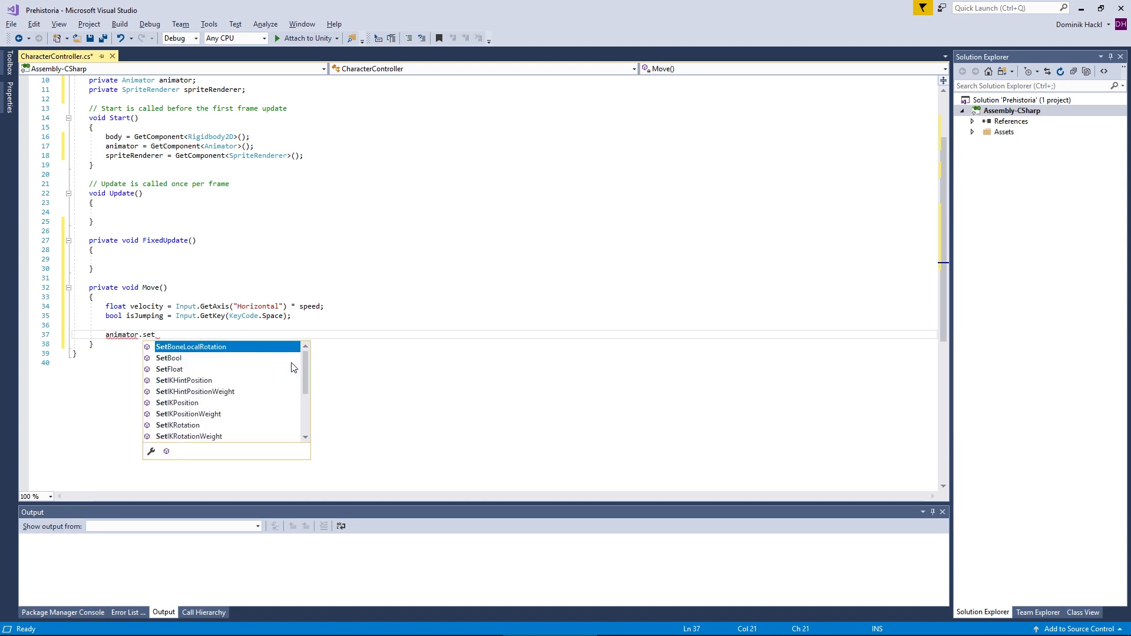
pyautogui.write('float(')
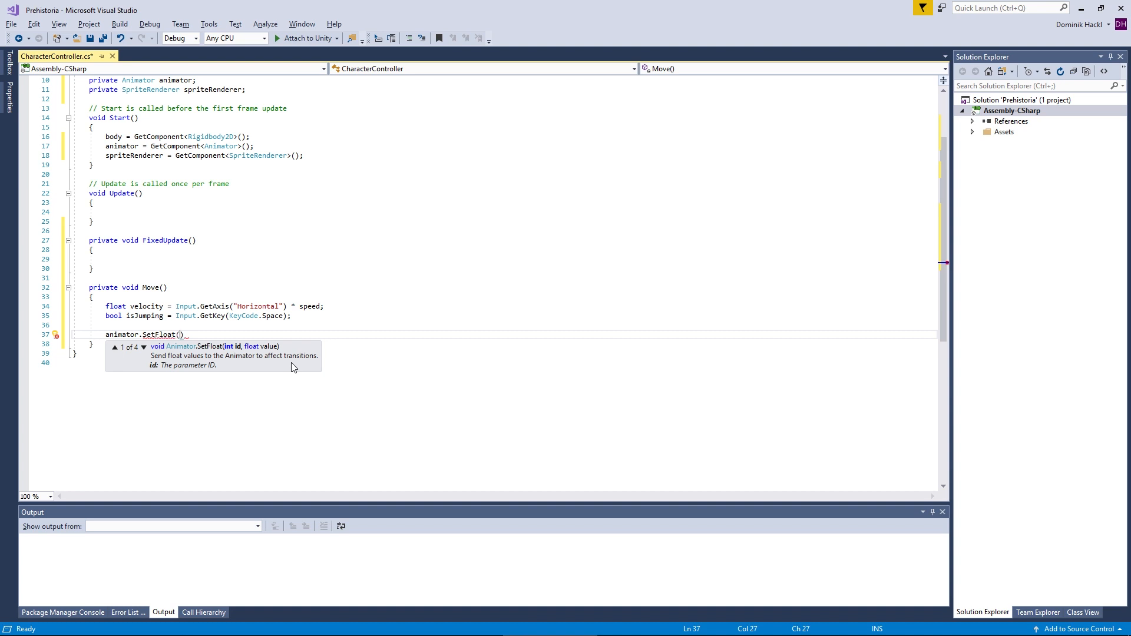
pyautogui.write('"Speed", ')
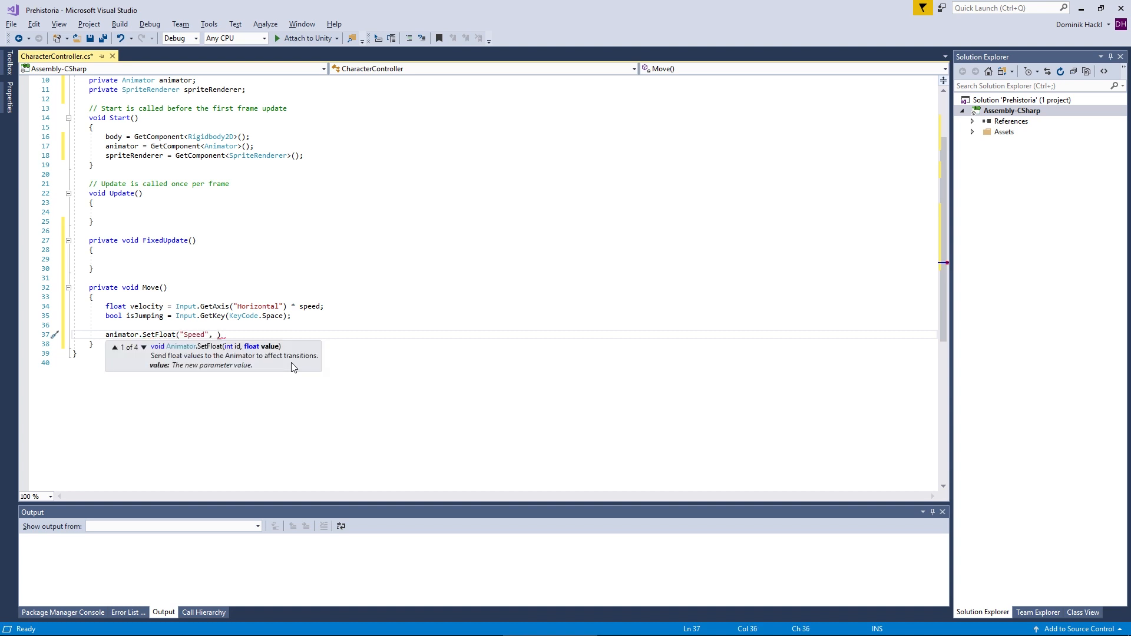
pyautogui.write('Math')
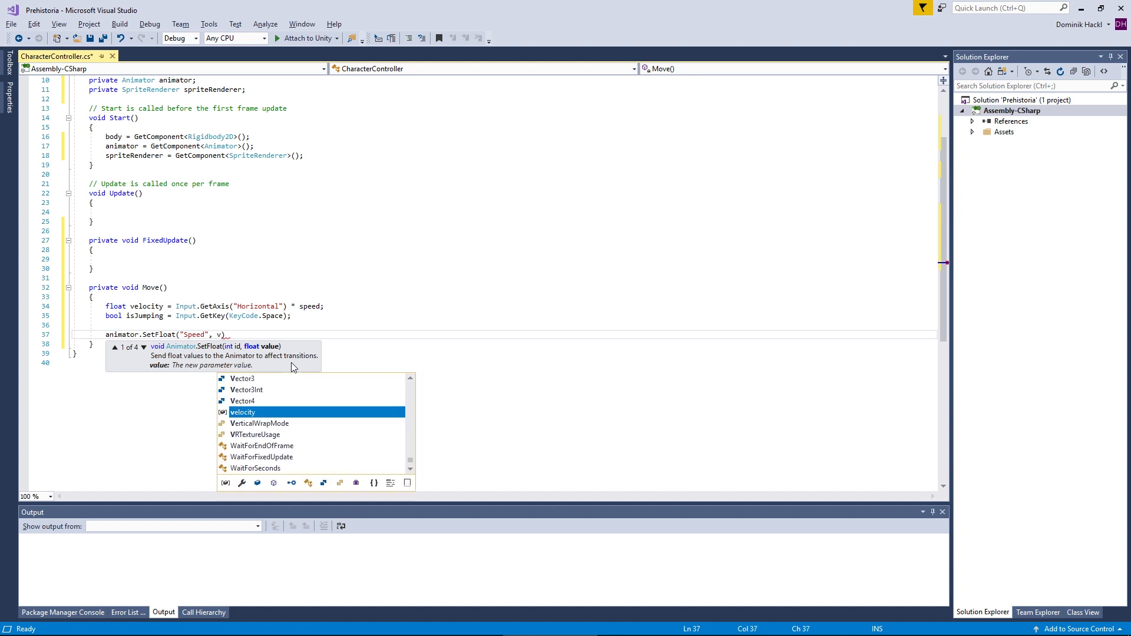
# Step: Complete the animator's "Speed" SetFloat call in Move() with Mathf.Abs(velocity) as its value
pyautogui.write('f.a')
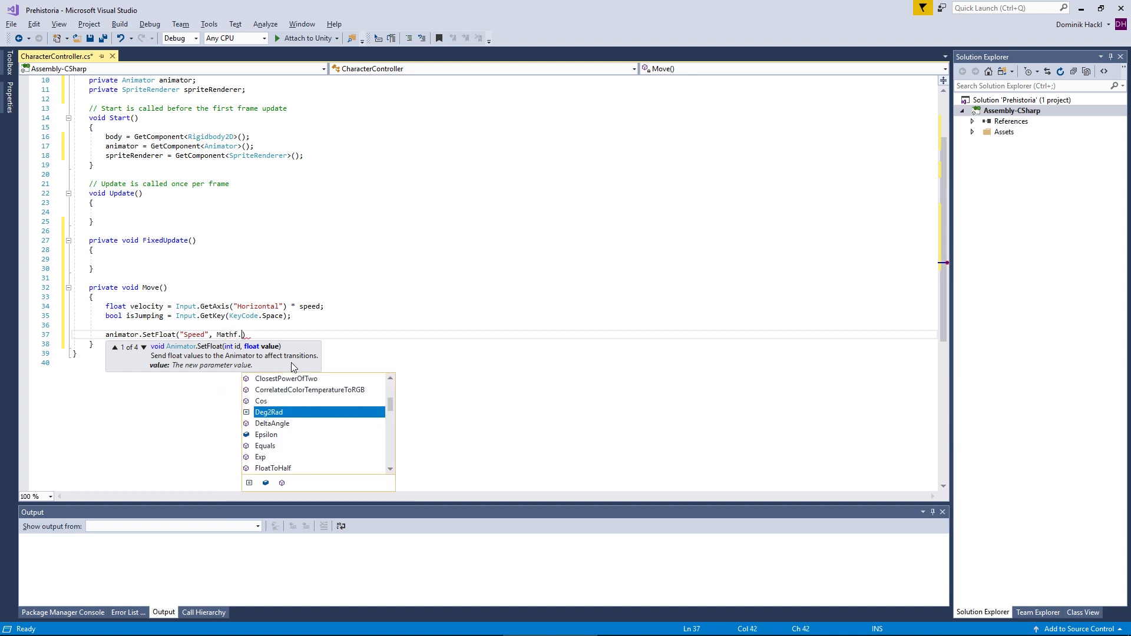
pyautogui.write('bs(velocity')
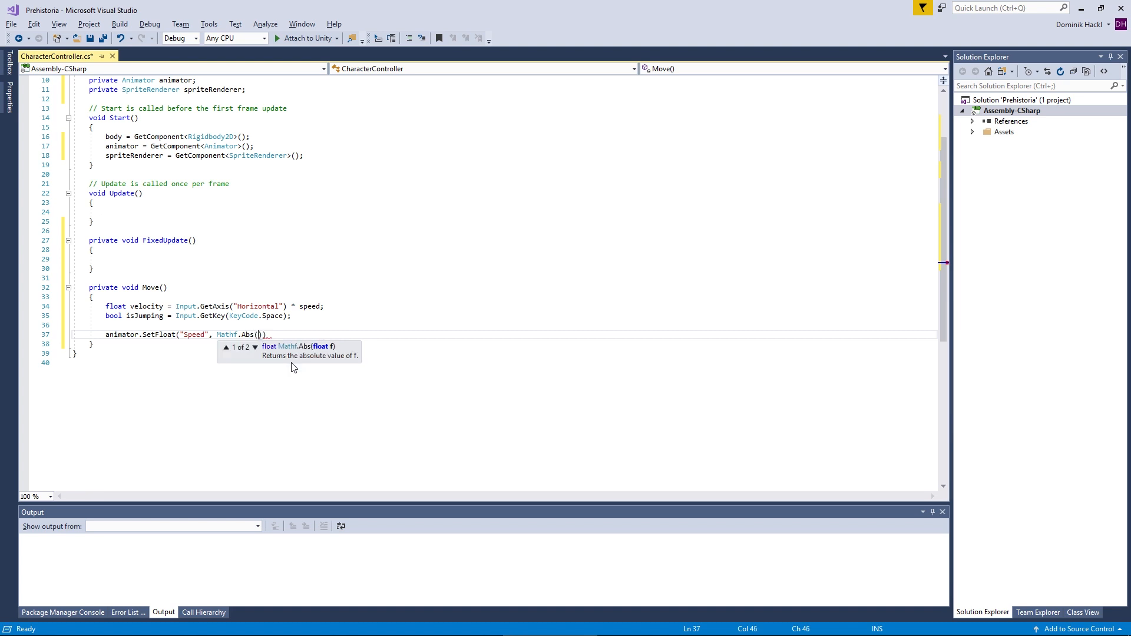
pyautogui.write('));')
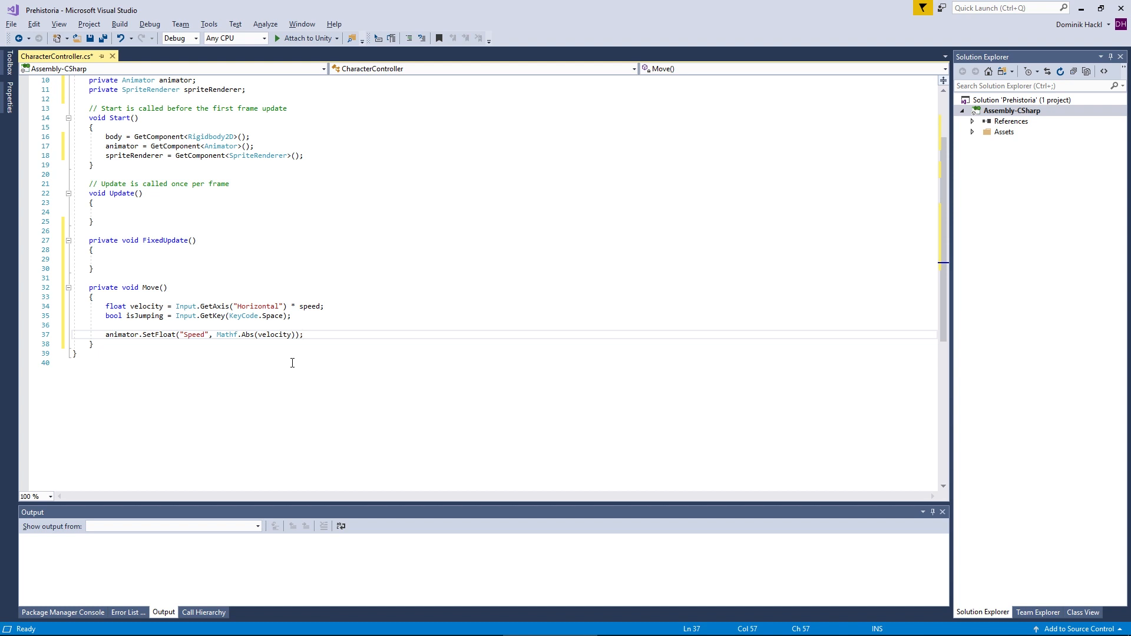
# Step: Begin a body.velocity assignment below the SetFloat call in Move(), separated from it by a blank line
pyautogui.press('Return')
pyautogui.press('Return')
pyautogui.scroll(-1, 292, 363)
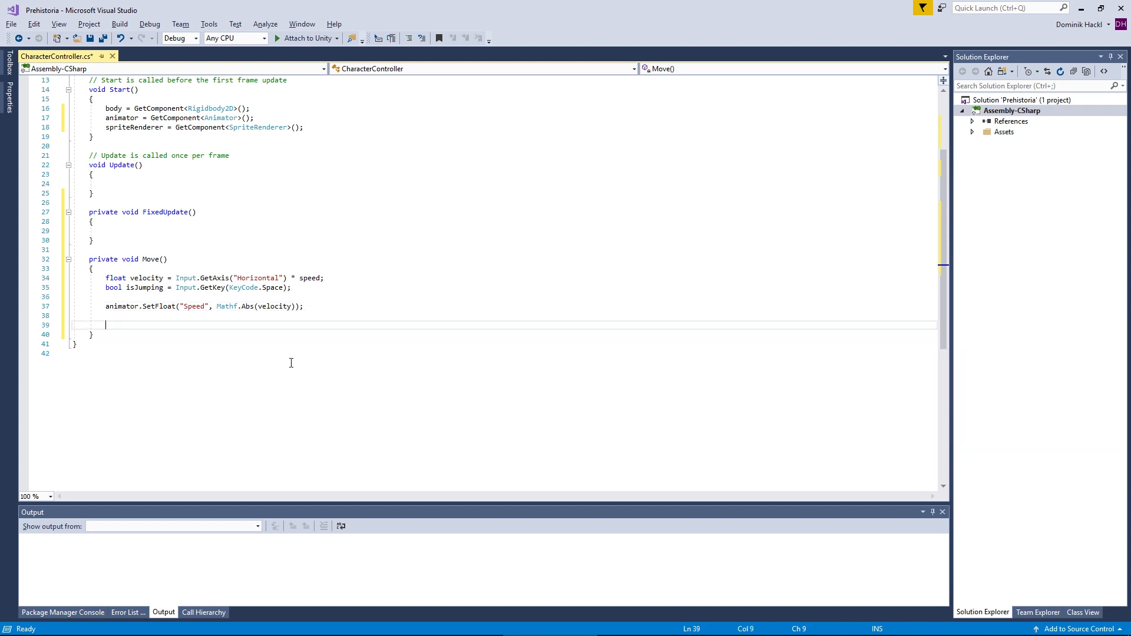
pyautogui.write('body')
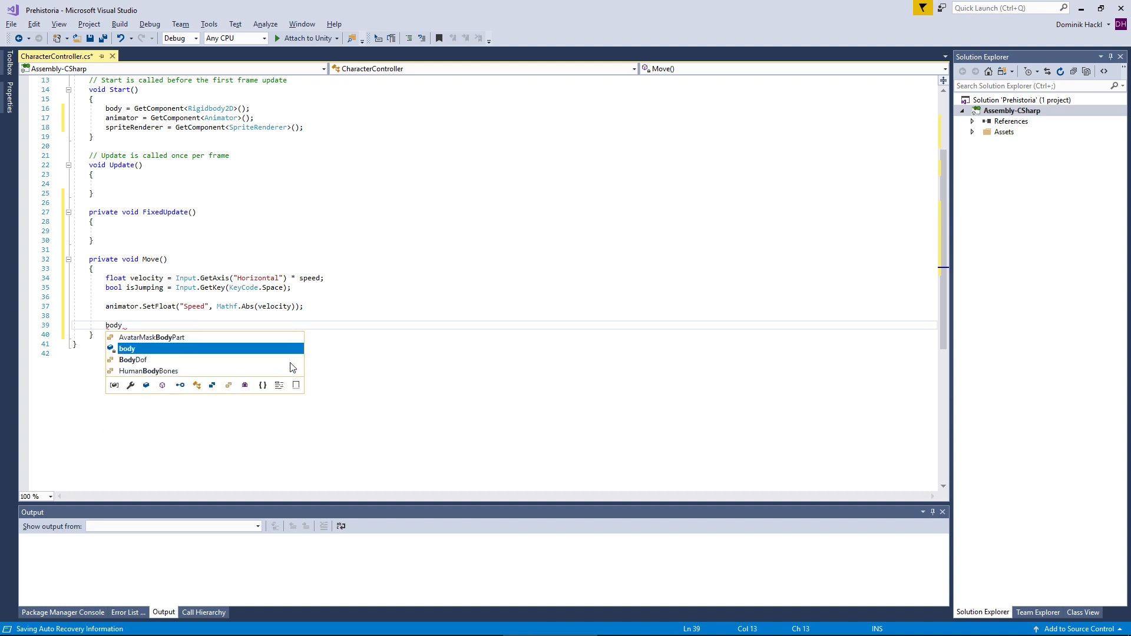
pyautogui.write('.vel')
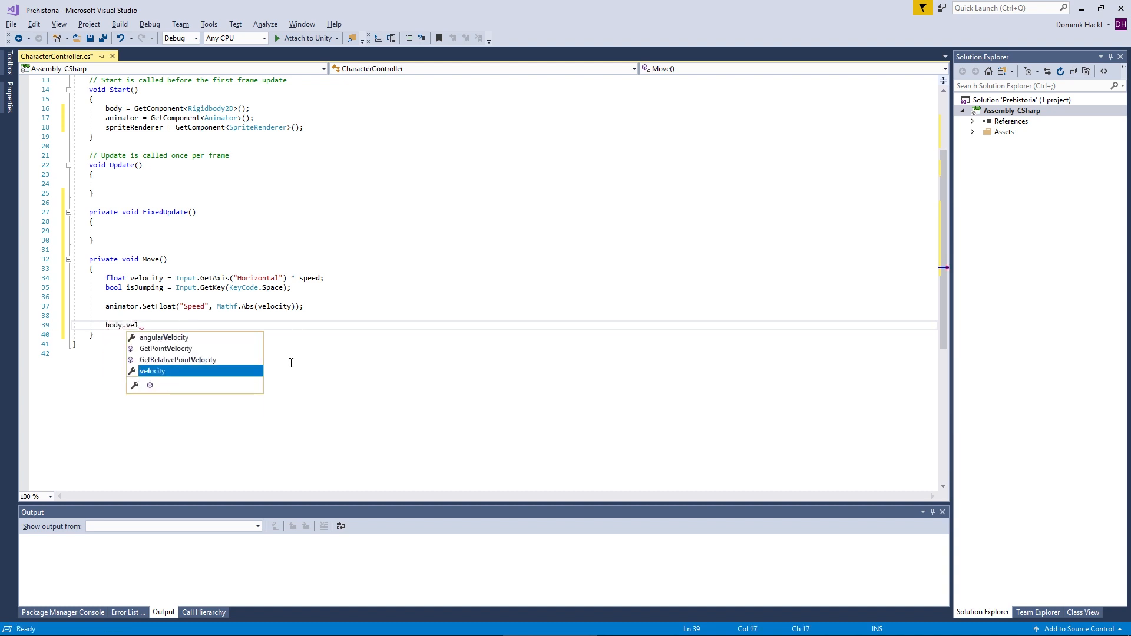
pyautogui.write('ocity =')
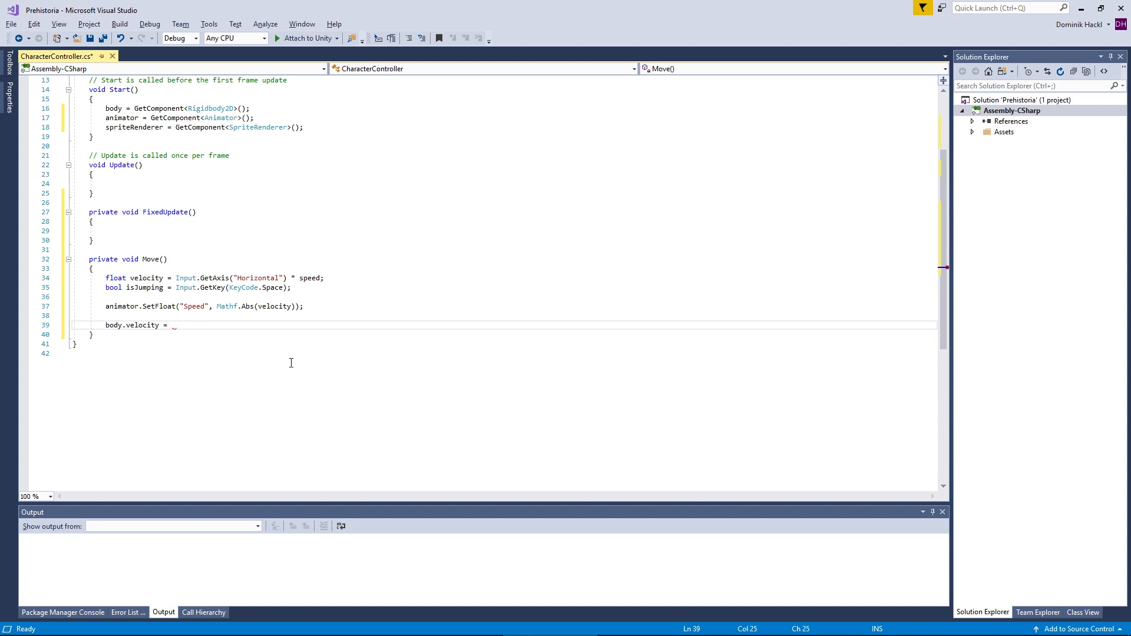
pyautogui.write(' Vector2(')
pyautogui.press('BackSpace')
pyautogui.press('BackSpace')
pyautogui.press('BackSpace')
pyautogui.press('BackSpace')
pyautogui.press('BackSpace')
pyautogui.press('BackSpace')
pyautogui.press('BackSpace')
pyautogui.press('BackSpace')
# Step: Assign body.velocity from a Vector2.SmoothDamp call, passing body.velocity as the first argument
pyautogui.write('Vect')
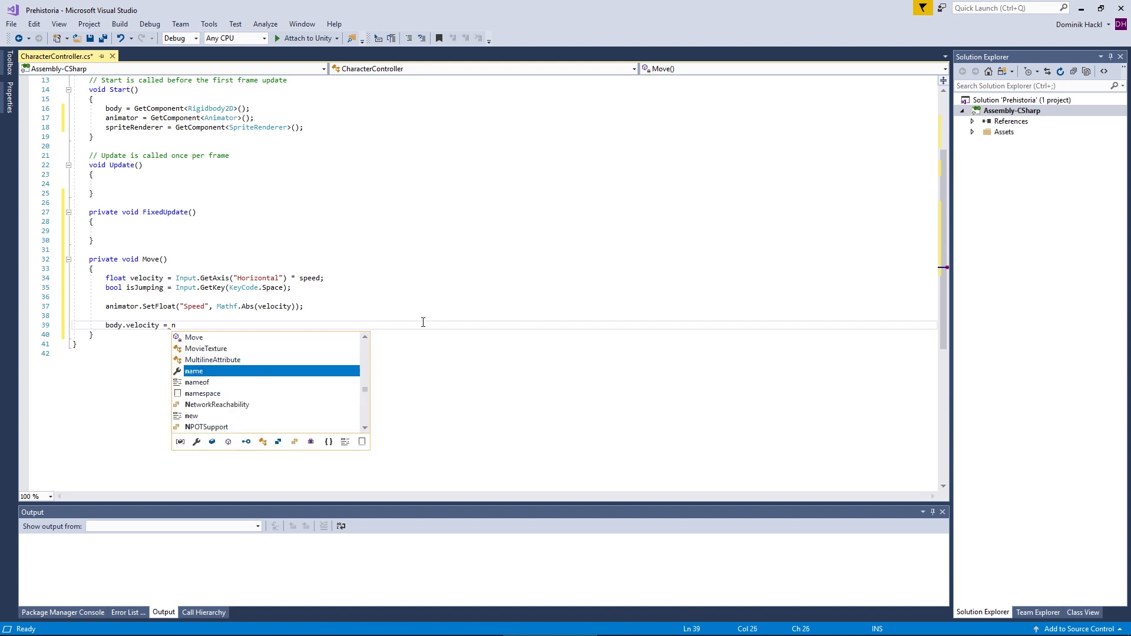
pyautogui.write('or2')
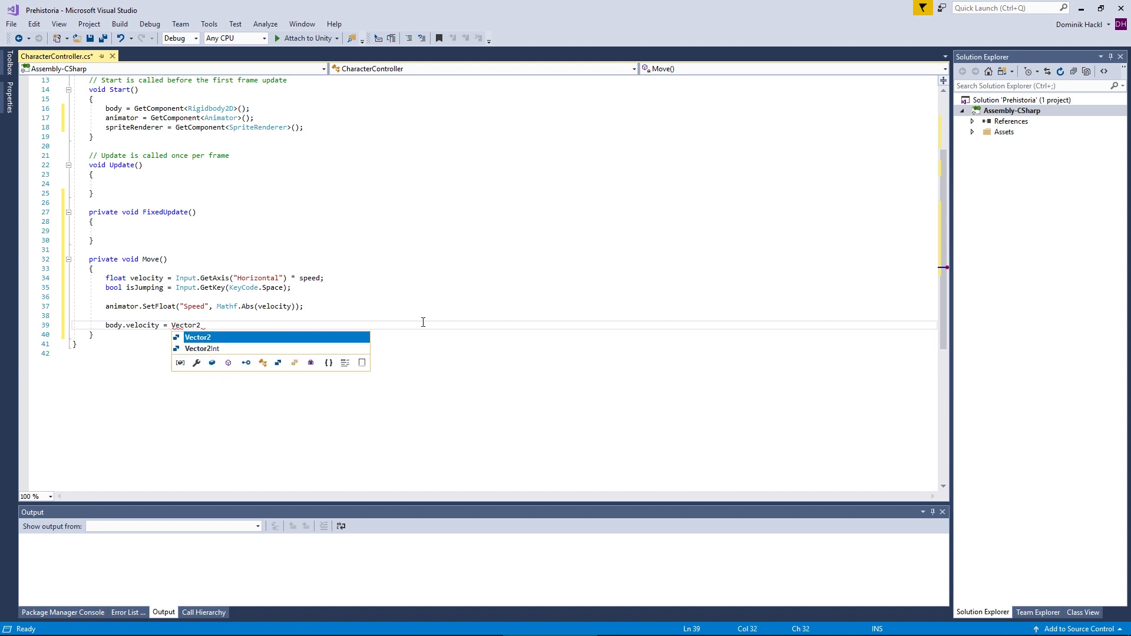
pyautogui.write('.sm')
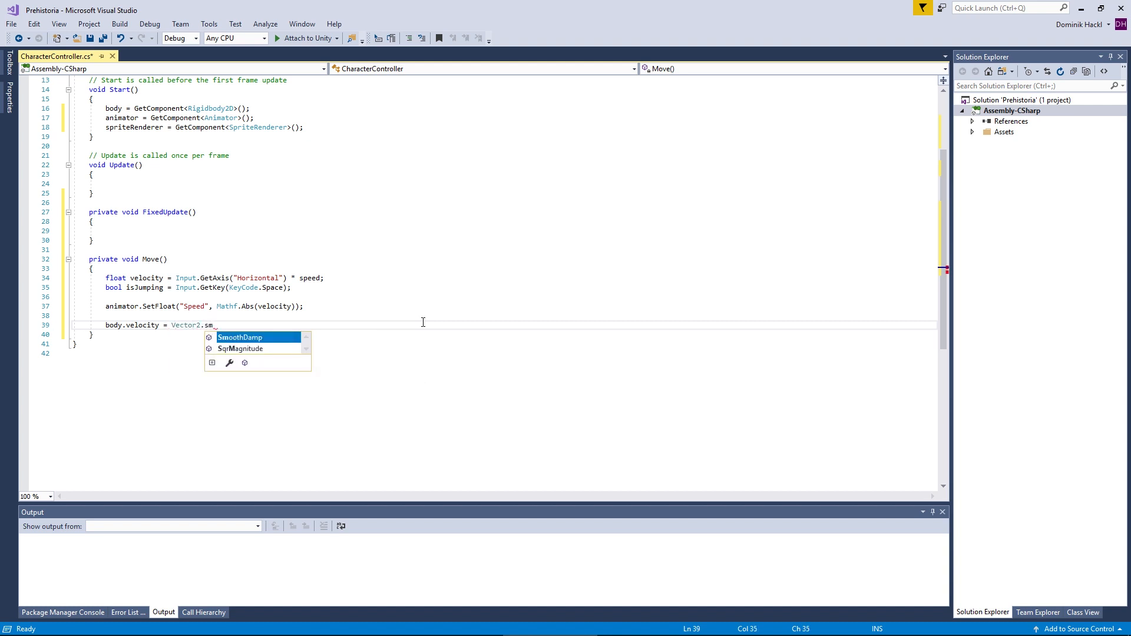
pyautogui.press('Tab')
pyautogui.write('(')
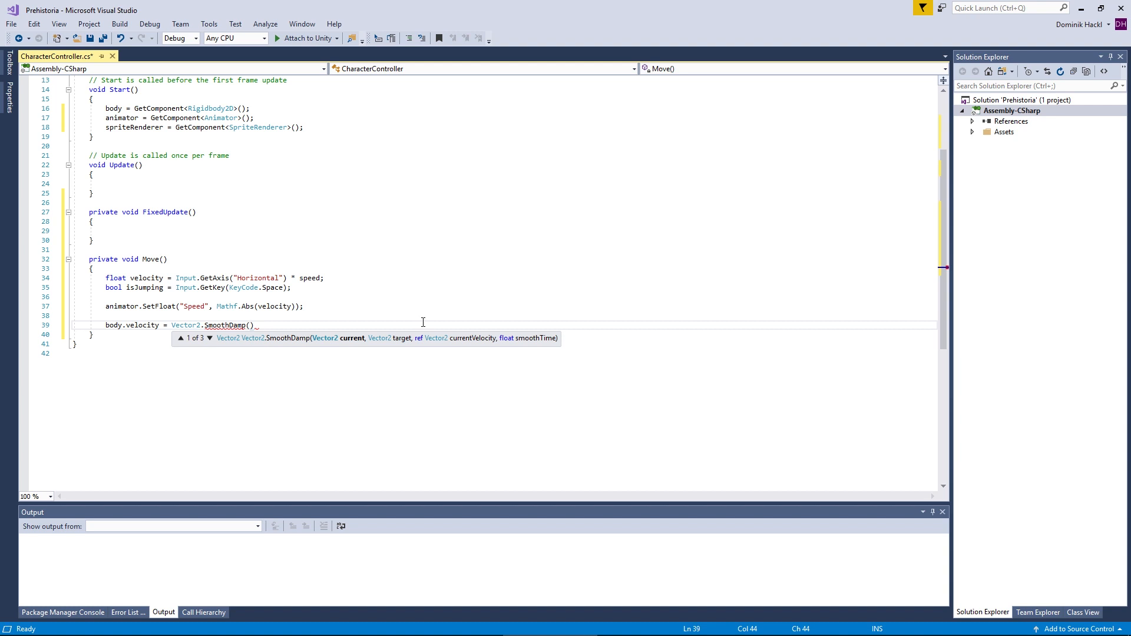
pyautogui.write('body.velocity')
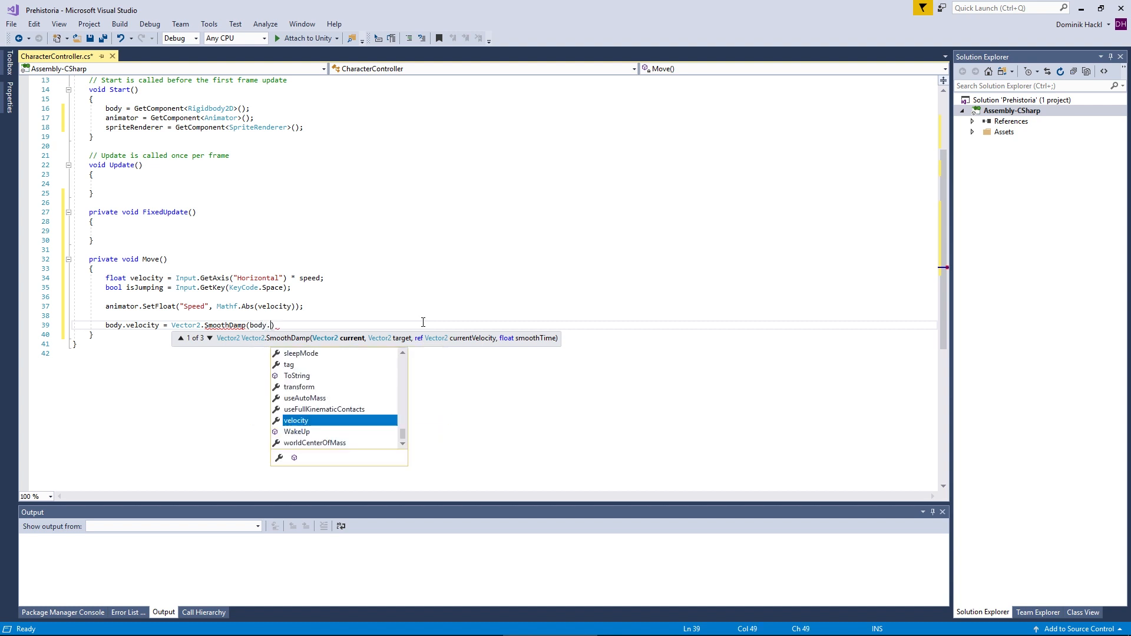
pyautogui.write(', ')
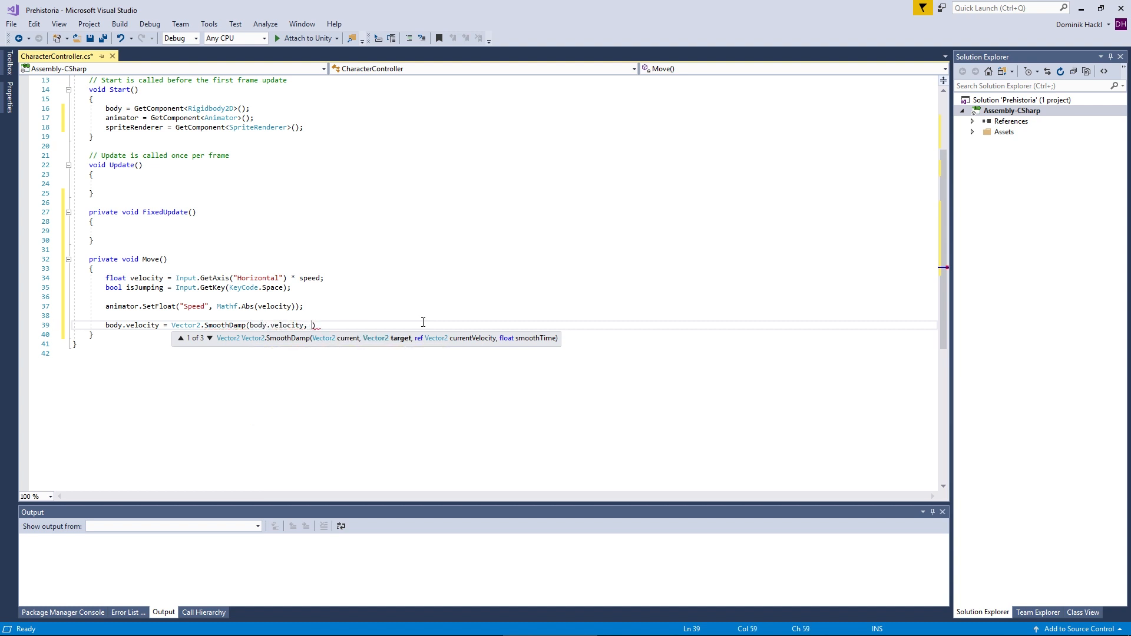
# Step: Add new Vector2(velocity, body.velocity.y) as the target argument of the SmoothDamp call
pyautogui.write('new Vector2(')
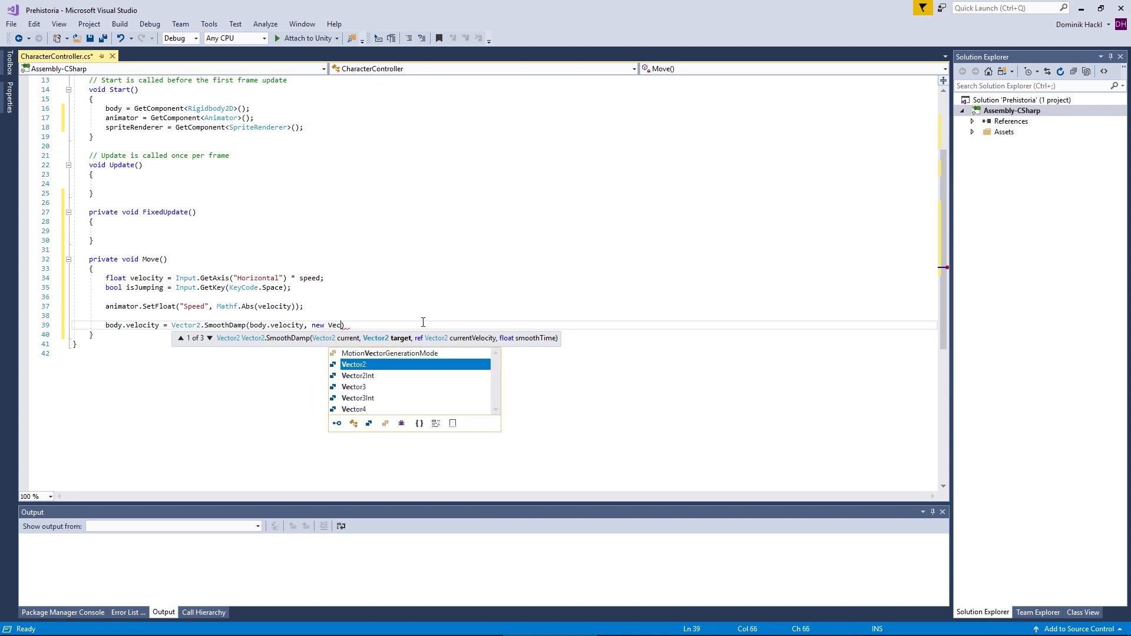
pyautogui.write('vel')
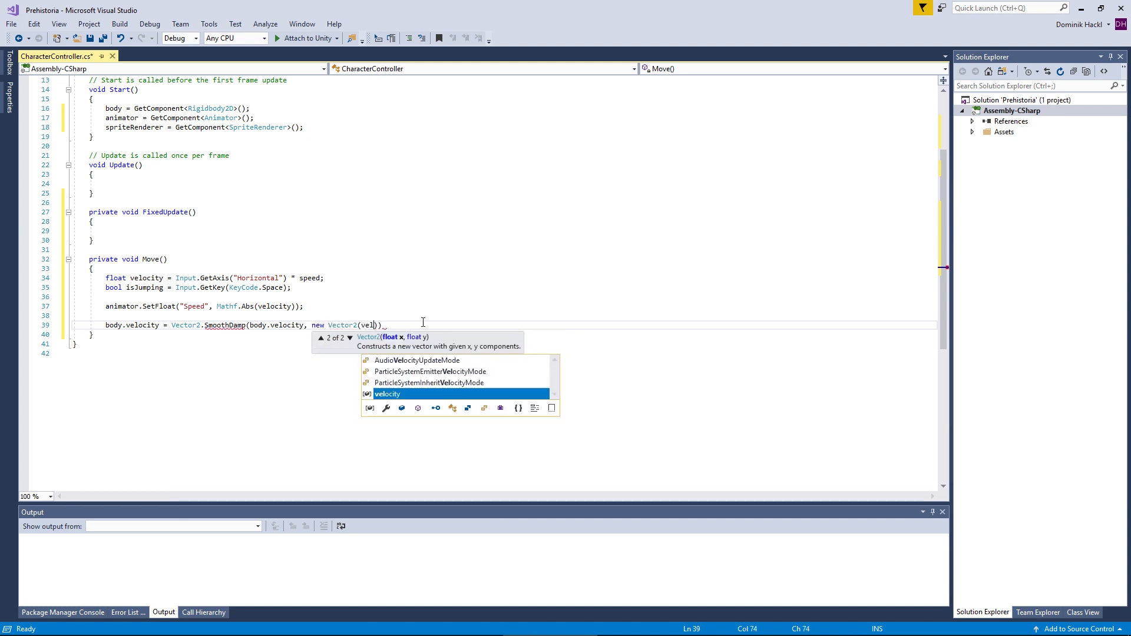
pyautogui.press('Tab')
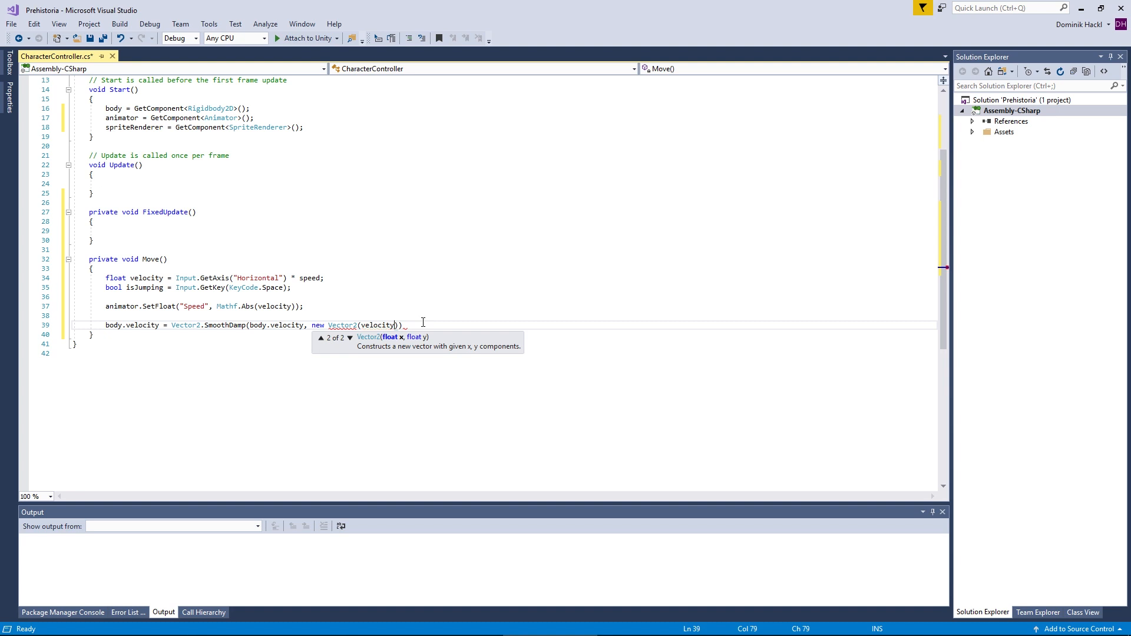
pyautogui.write(', body.velocity.y')
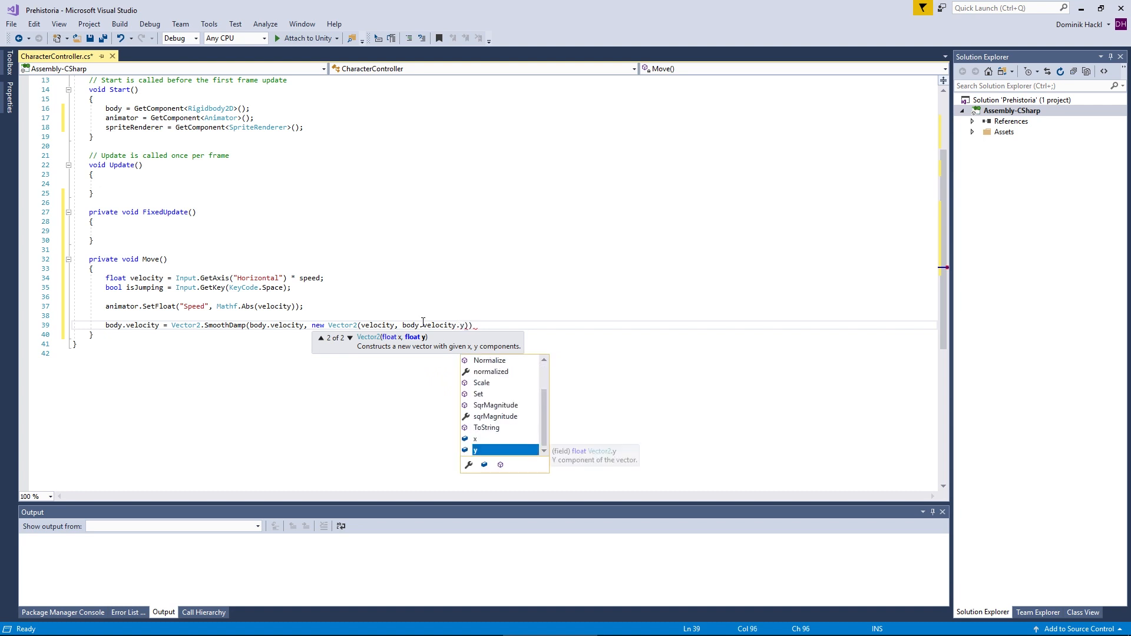
pyautogui.write('),')
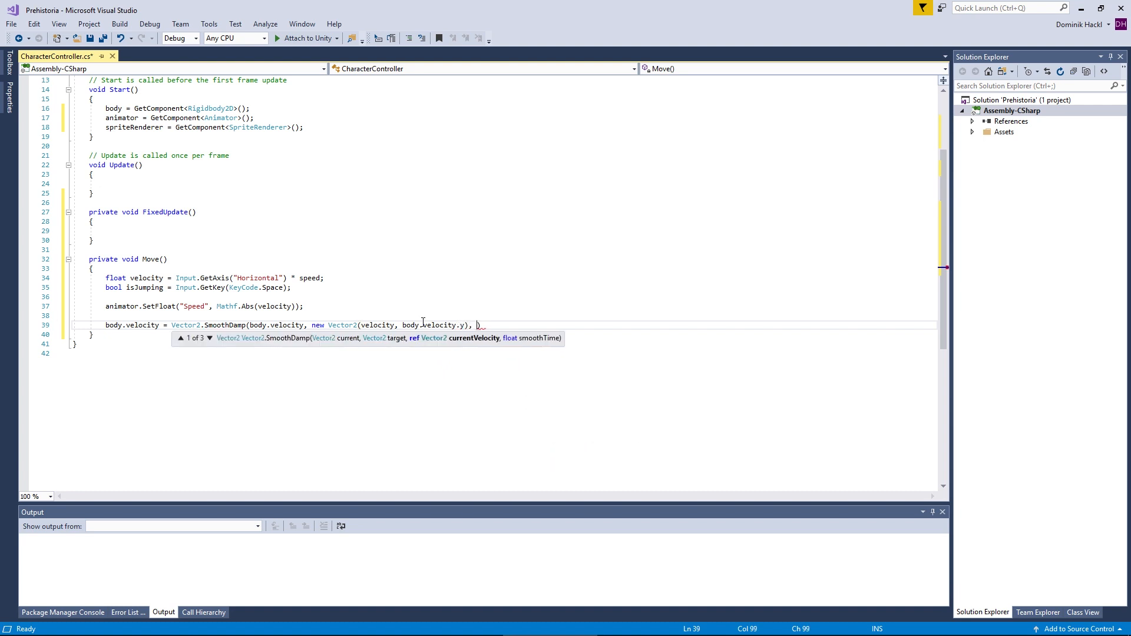
# Step: Declare a private Vector2 field named currentVelocity below the spriteRenderer field, set off by blank lines
pyautogui.scroll(3, 424, 295)
pyautogui.moveTo(91, 155); pyautogui.dragTo(503, 165)
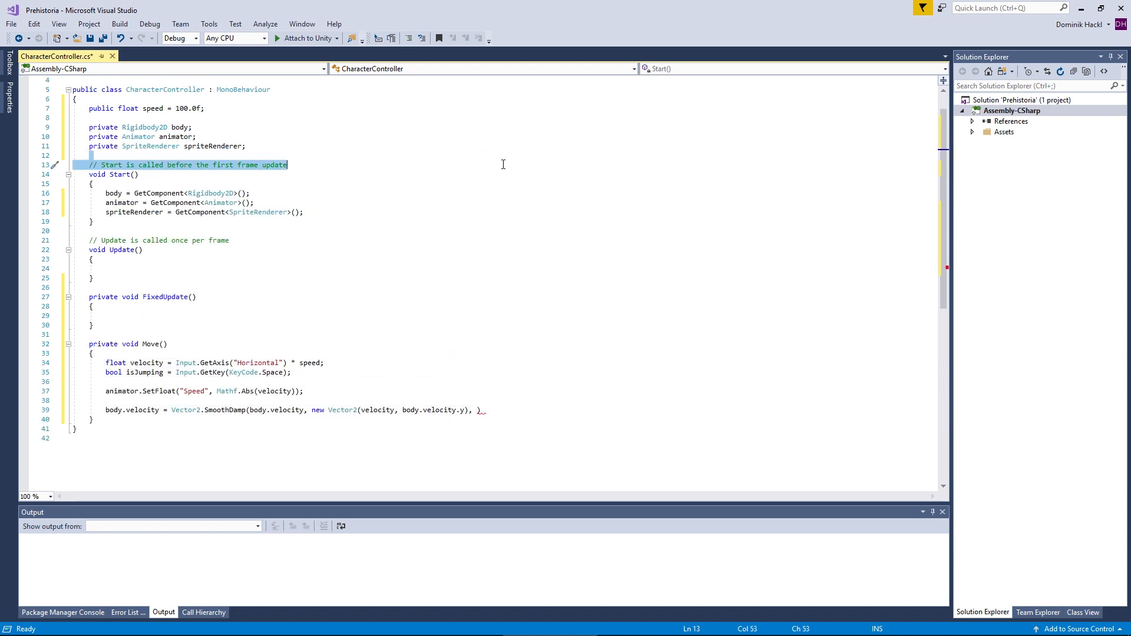
pyautogui.press('Left')
pyautogui.press('Return')
pyautogui.press('Return')
pyautogui.press('Up')
pyautogui.write('private Vec')
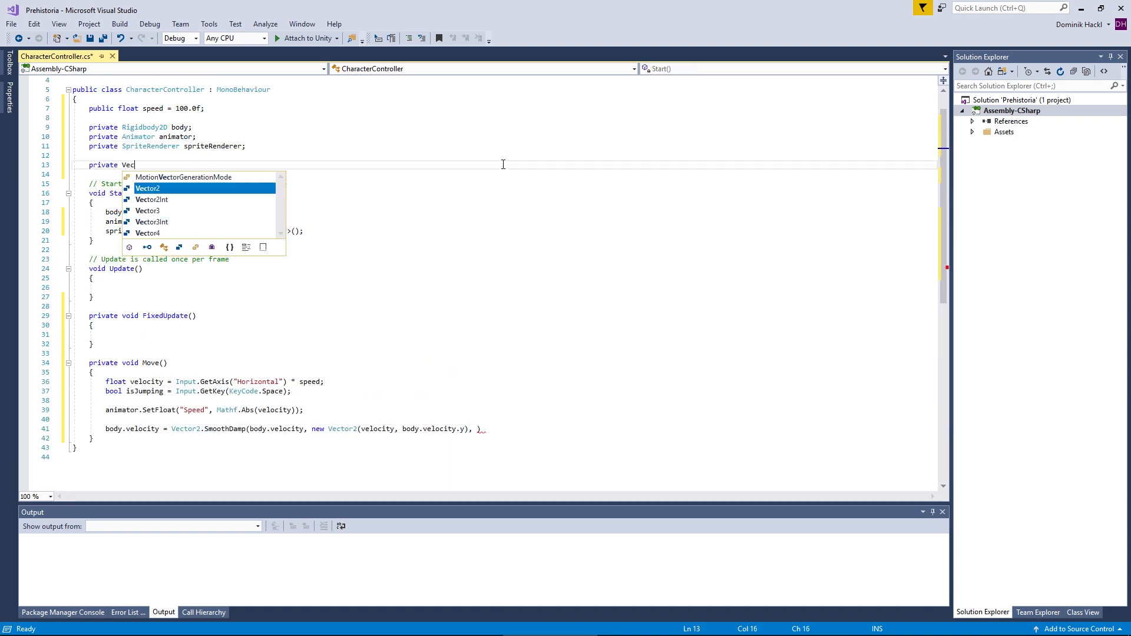
pyautogui.write('tor2 current')
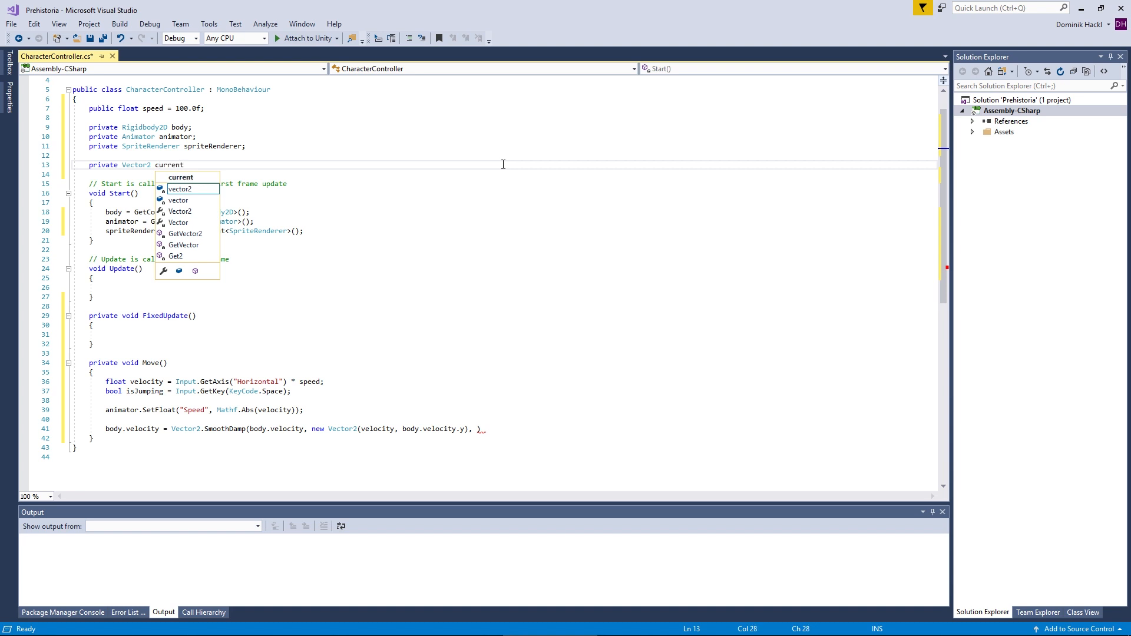
pyautogui.write('Velocity;')
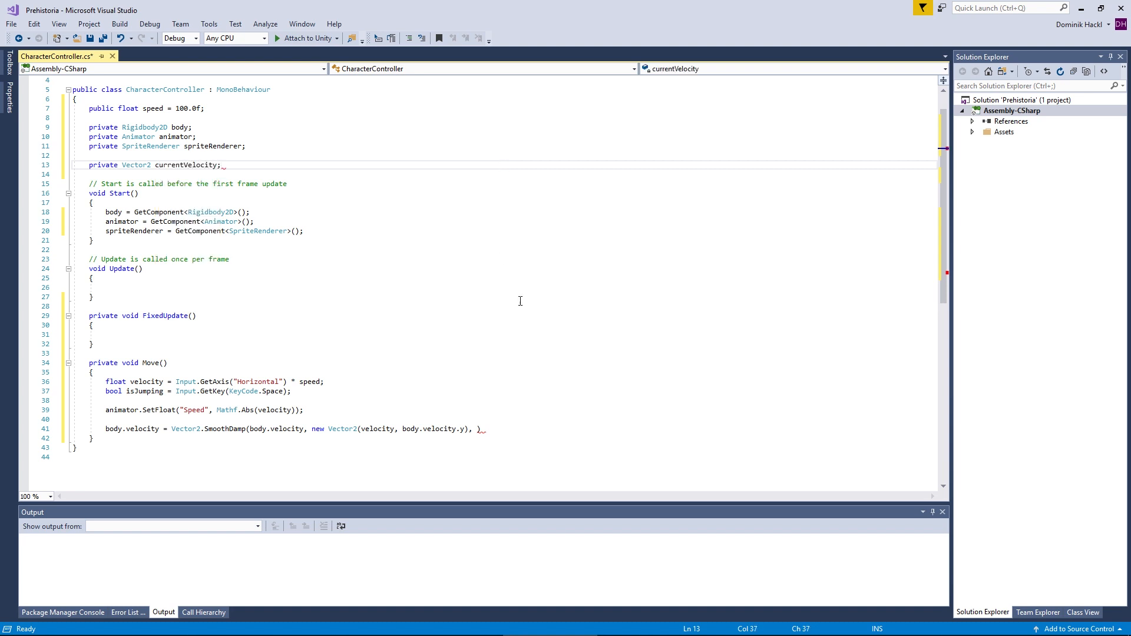
# Step: Finish the SmoothDamp call in Move() with ref currentVelocity and a smooth time of 0.02f
pyautogui.click(478, 429)
pyautogui.write('ref cur')
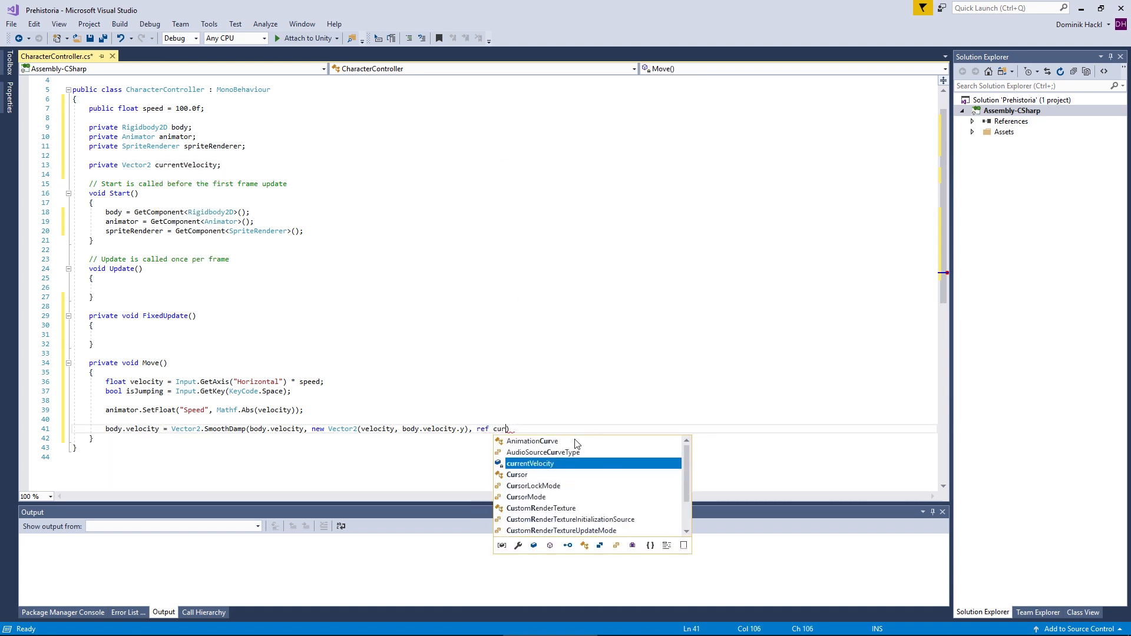
pyautogui.write('rentVelocity, ')
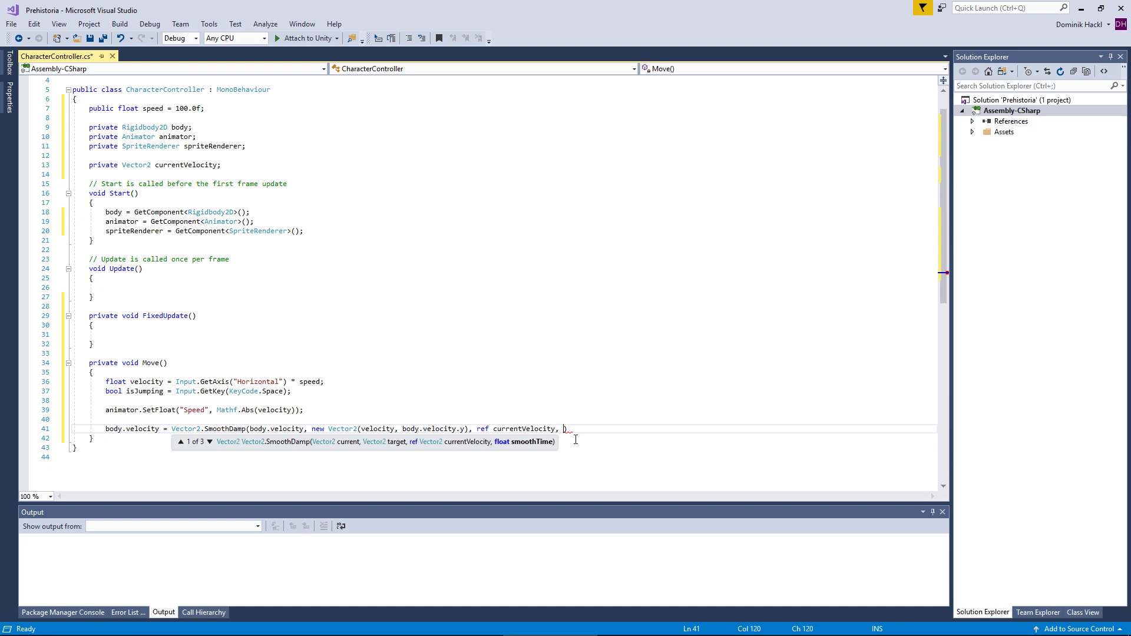
pyautogui.write('0.02f);')
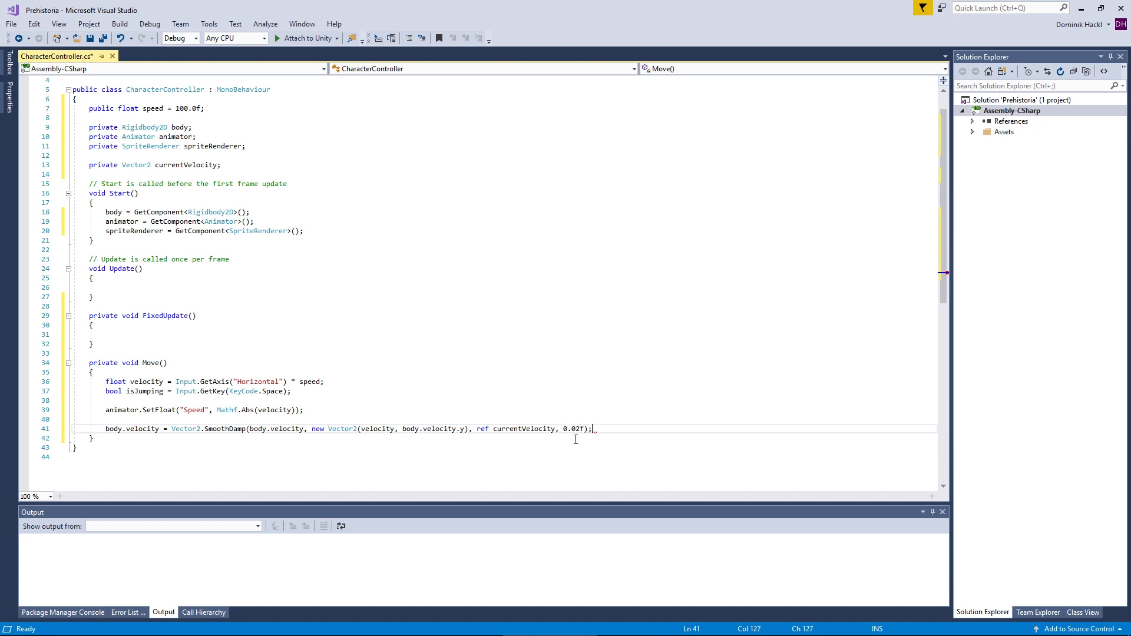
pyautogui.scroll(-3, 576, 439)
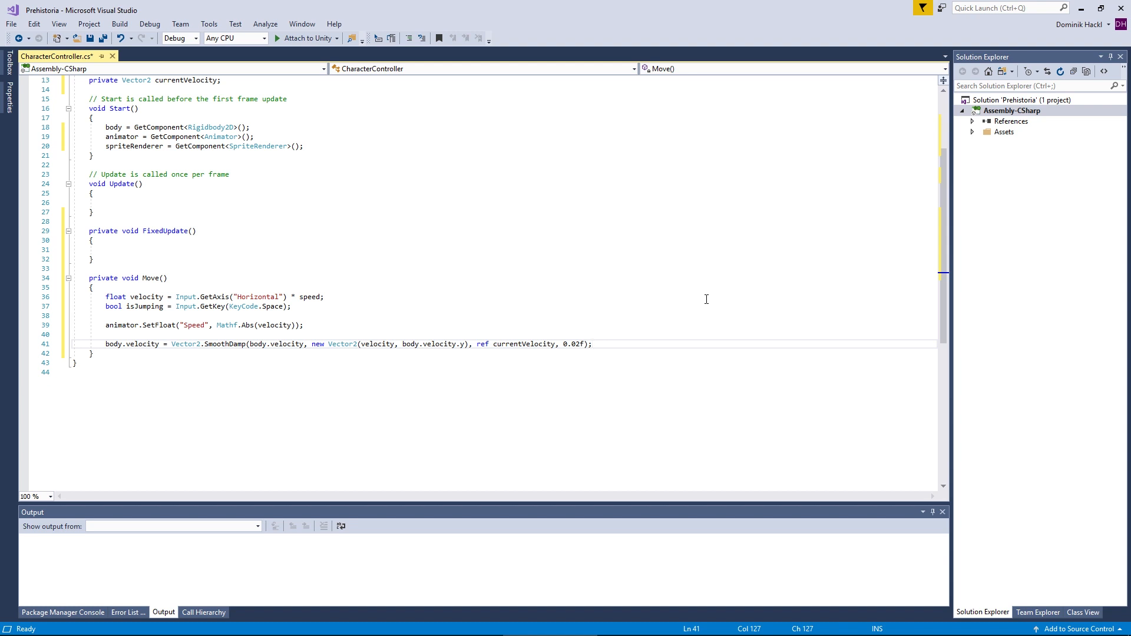
# Step: Declare a private bool field named isOnGround below the currentVelocity field, with a blank line between them
pyautogui.scroll(4, 462, 183)
pyautogui.click(464, 192)
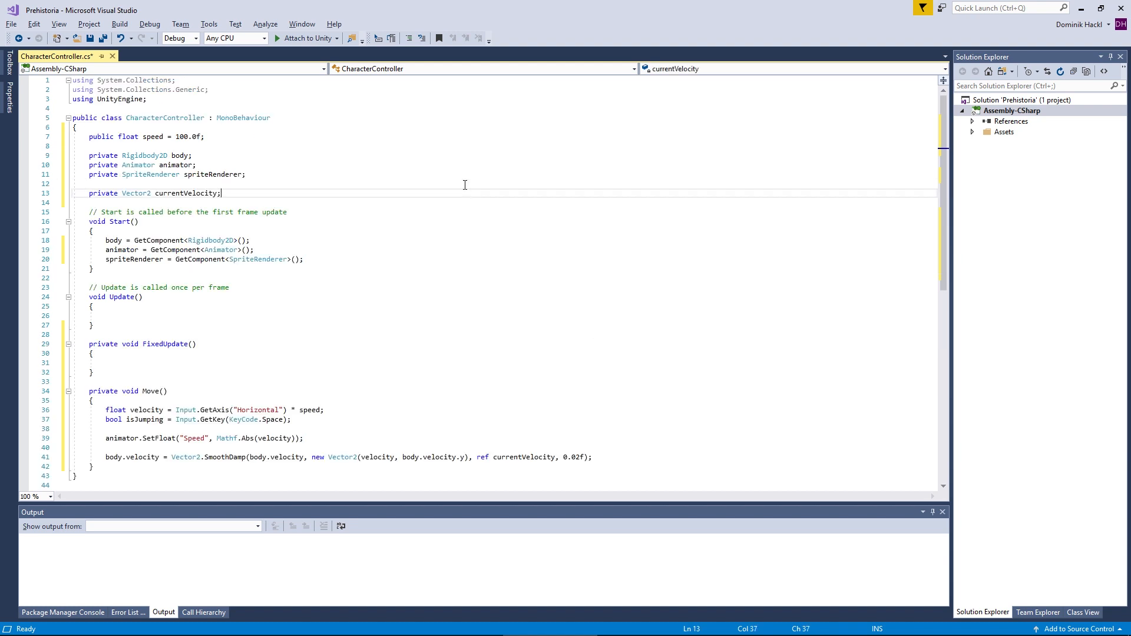
pyautogui.press('Return')
pyautogui.press('Return')
pyautogui.write('private bool ')
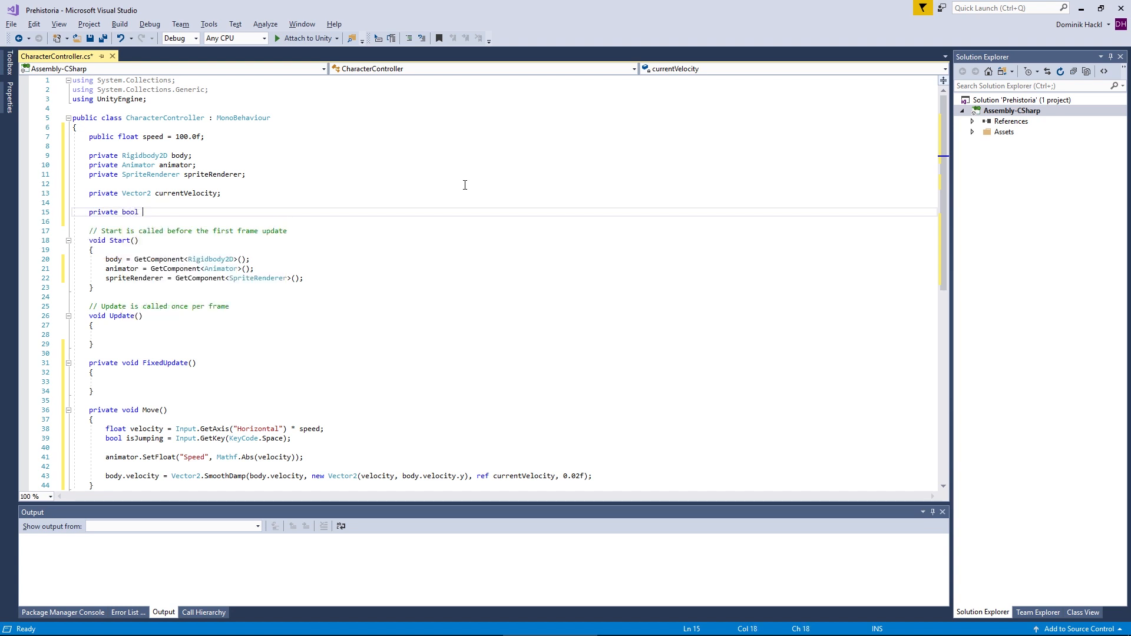
pyautogui.write('isOnGround;')
pyautogui.press('Return')
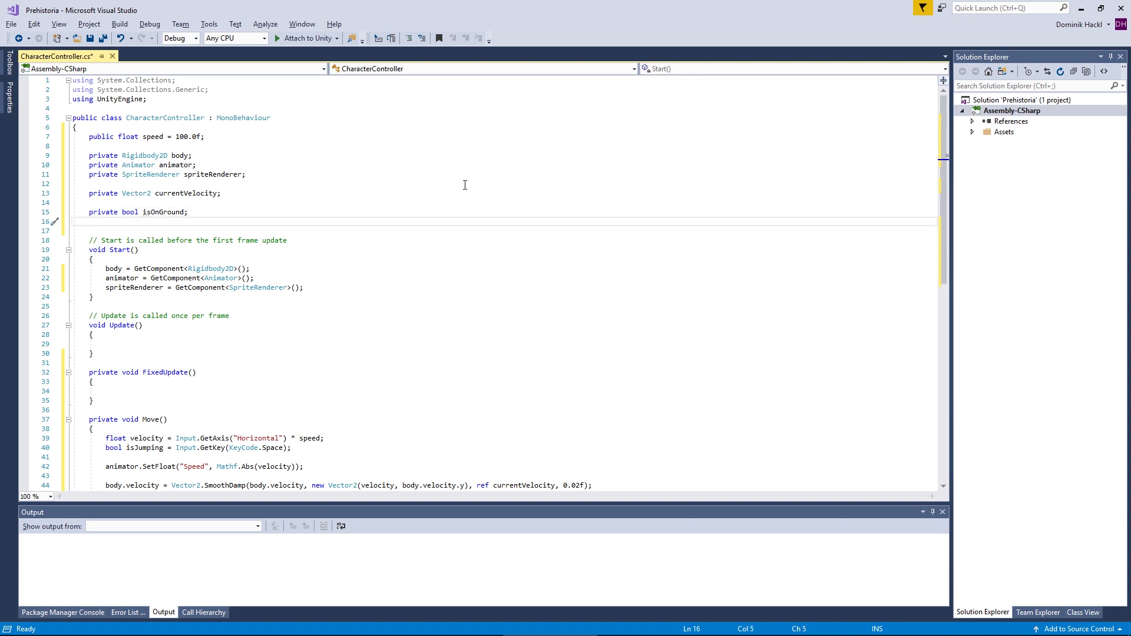
# Step: Add the public float fields jumpForce = 350.0f and airDrag = 0.8f below the speed field
pyautogui.click(496, 138)
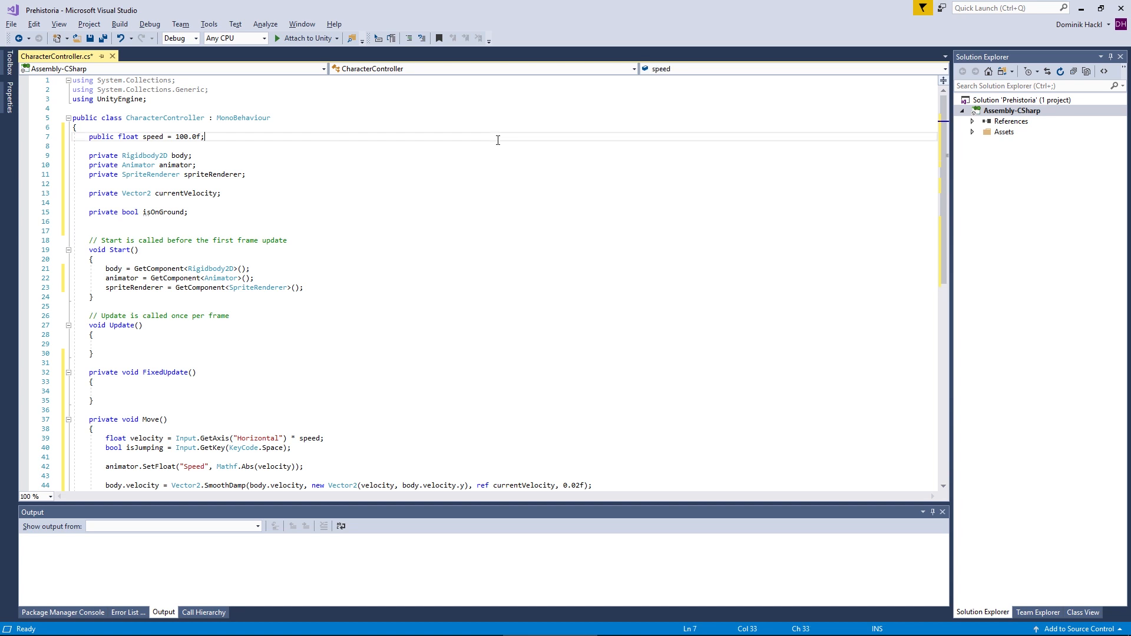
pyautogui.press('Return')
pyautogui.write('public ')
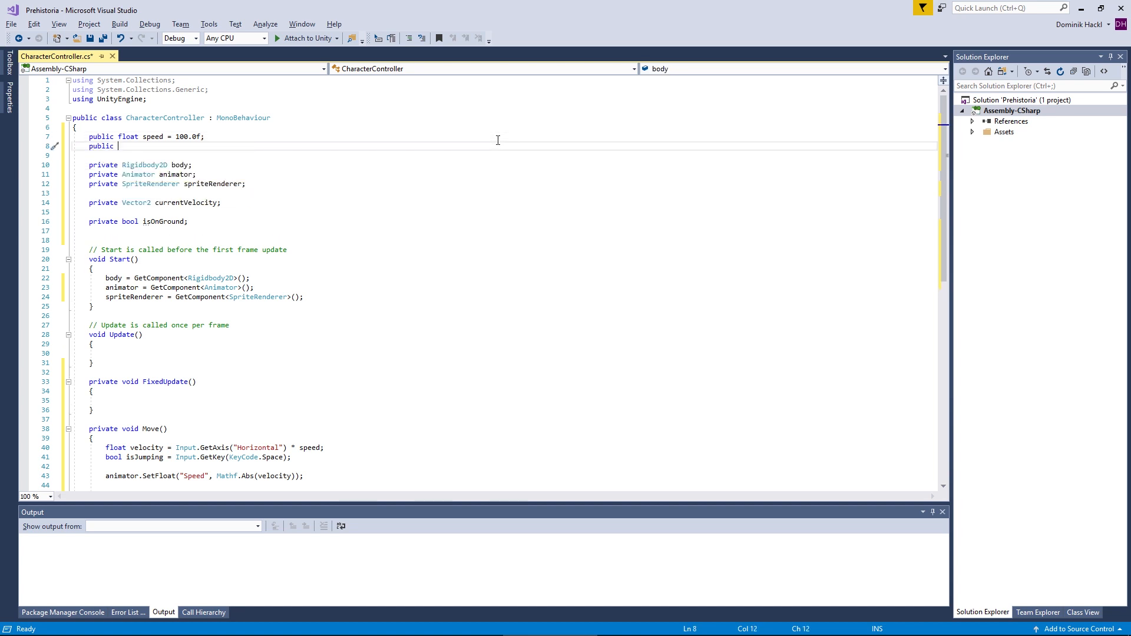
pyautogui.write('float jumpForce = 350.0f;')
pyautogui.press('Return')
pyautogui.write('public float ')
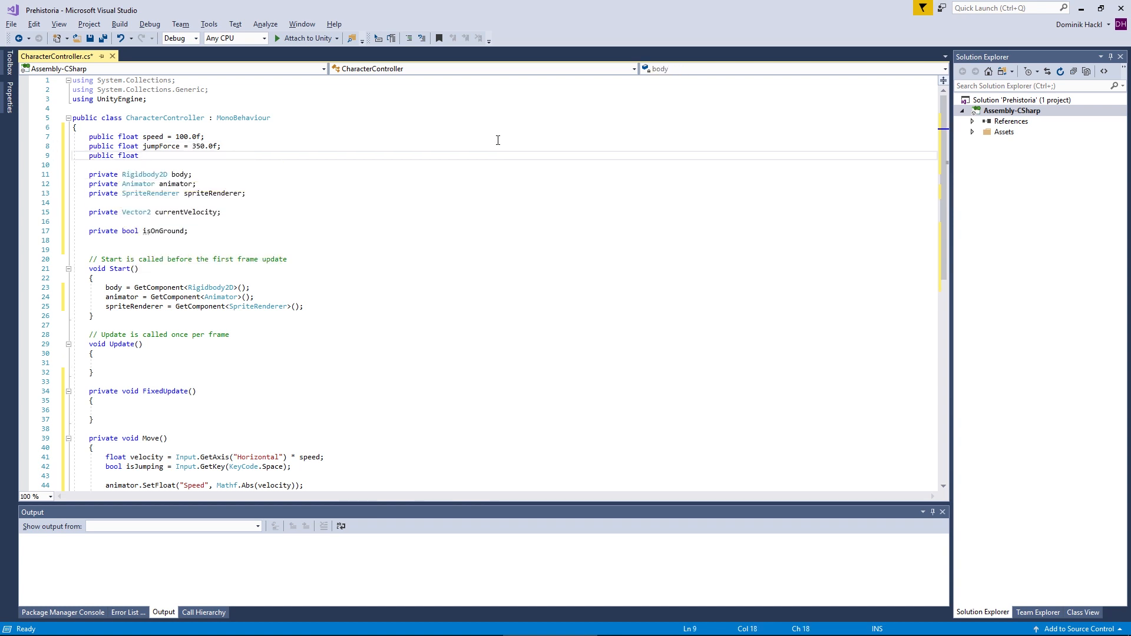
pyautogui.write('airDrag = 0.8f;')
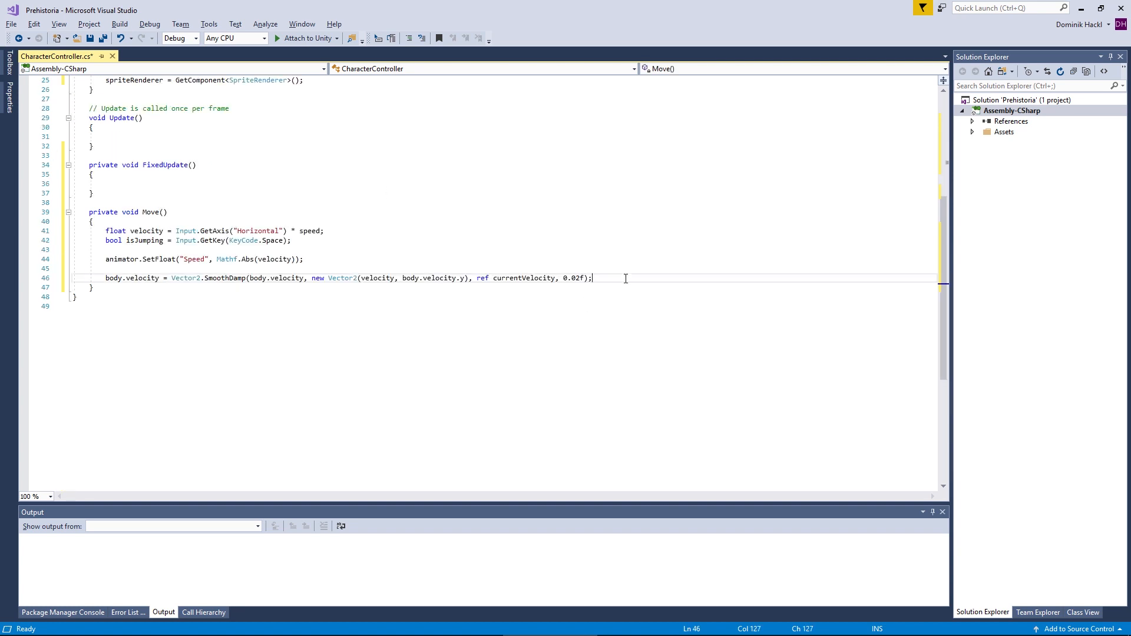
# Step: Add an if (isOnGround && isJumping) block with braces below the SmoothDamp line in Move(), separated by a blank line
pyautogui.press('Return')
pyautogui.press('Return')
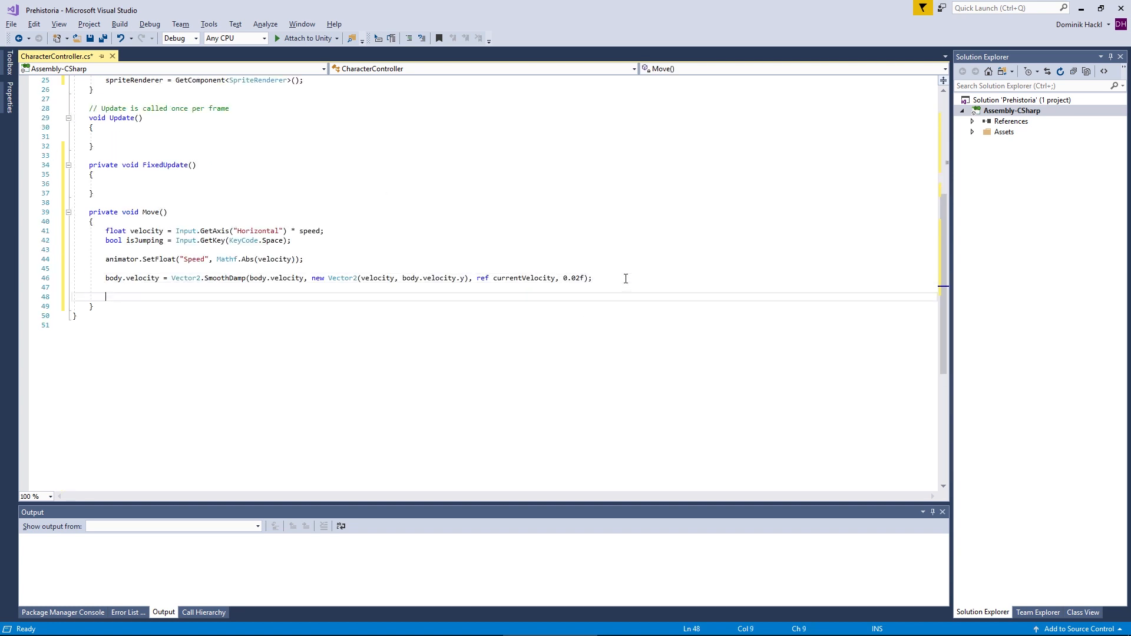
pyautogui.write('if (isOnGround && isJumping)')
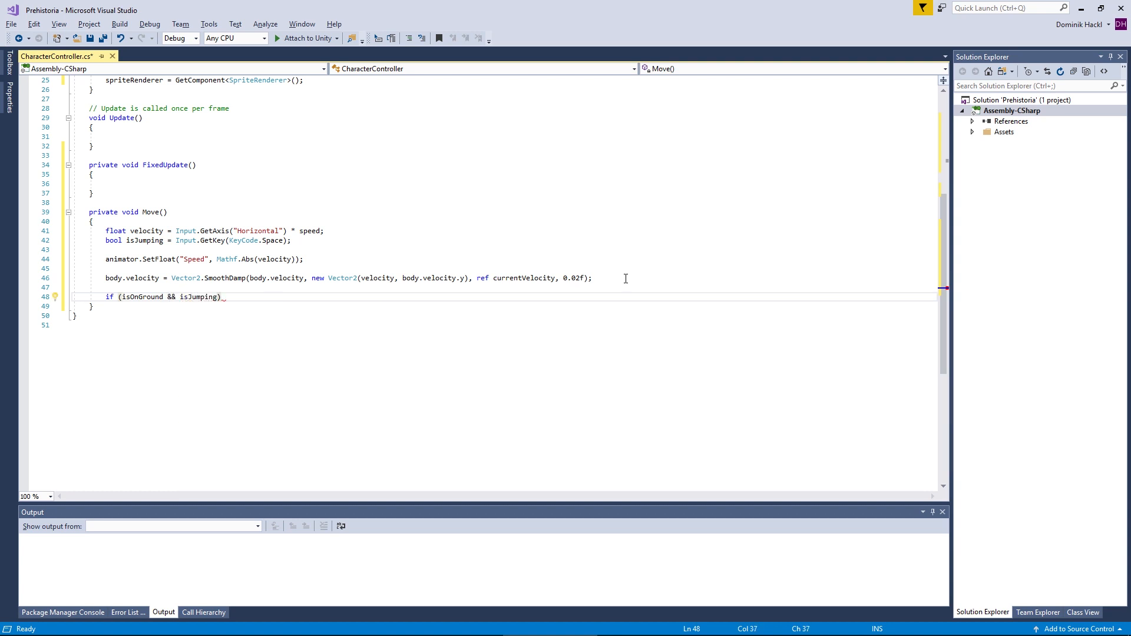
pyautogui.write(' {')
pyautogui.press('Return')
# Step: Inside the isOnGround && isJumping block, write animator.SetBool("IsJumping", true); and isOnGround = false; on separate lines
pyautogui.write('animator.')
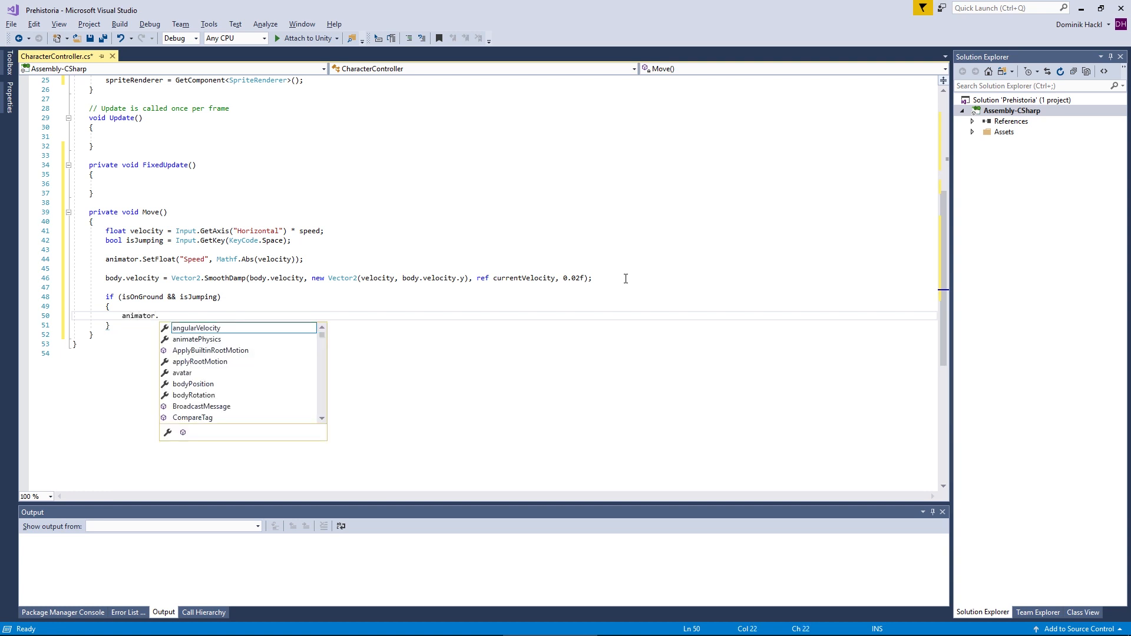
pyautogui.write('setBool("')
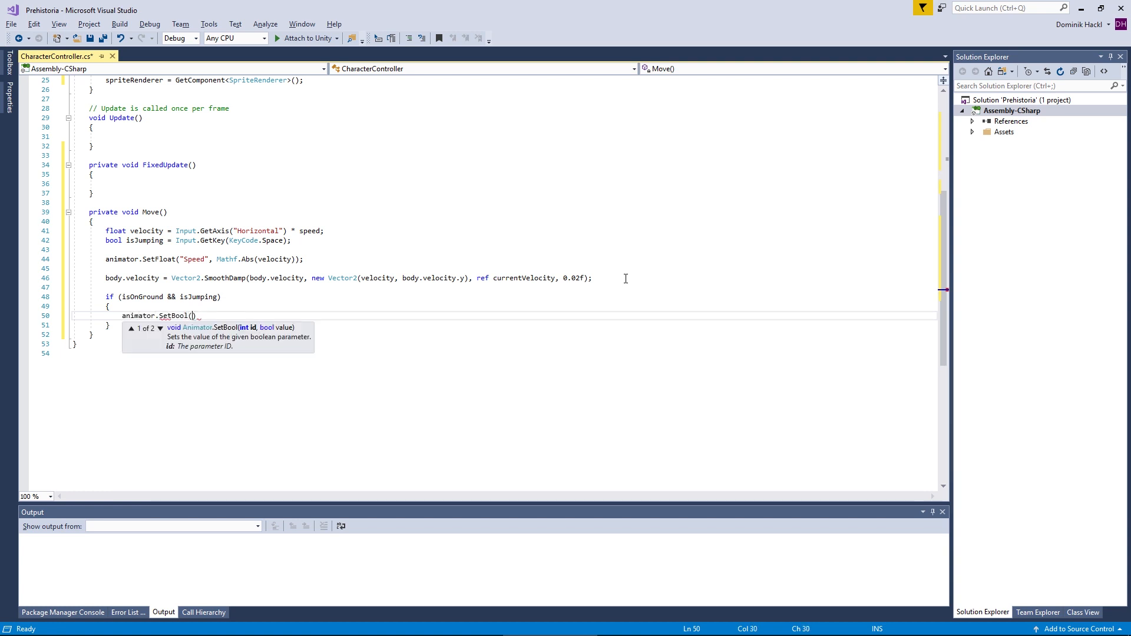
pyautogui.write('IS')
pyautogui.write('Jump')
pyautogui.write('ing", ')
pyautogui.write('true);')
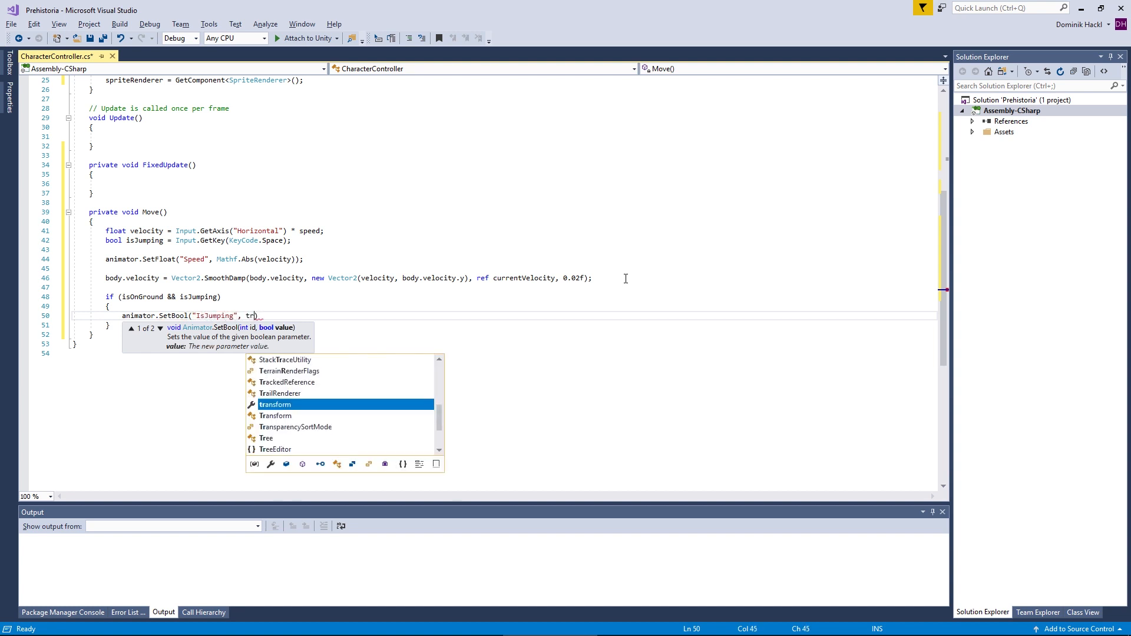
pyautogui.press('Return')
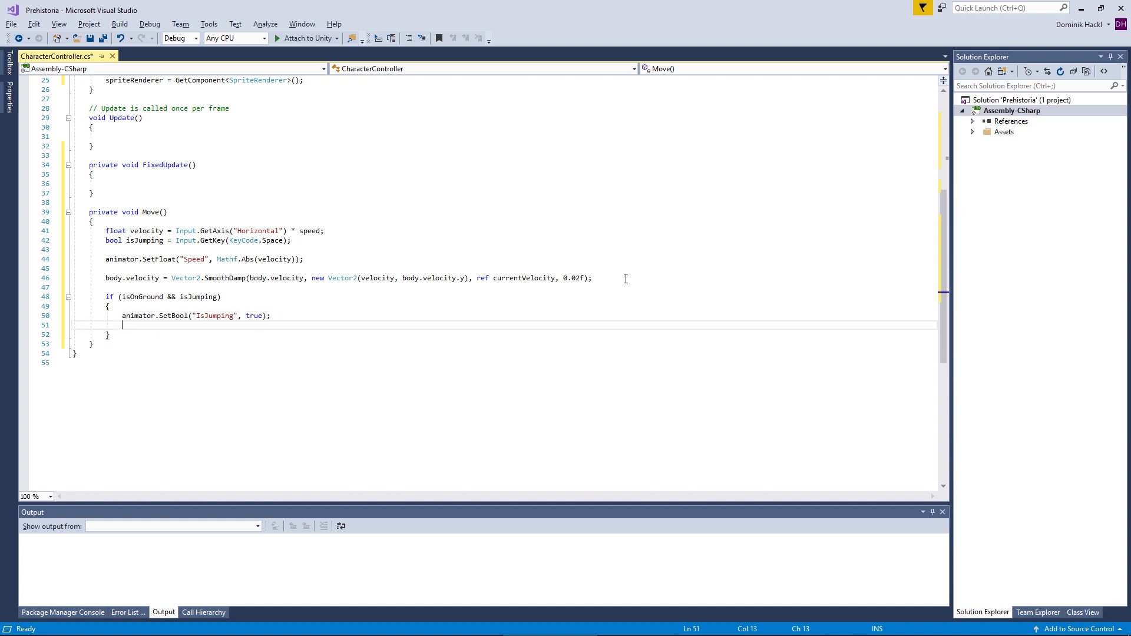
pyautogui.write('isOnGround = false;')
pyautogui.press('Return')
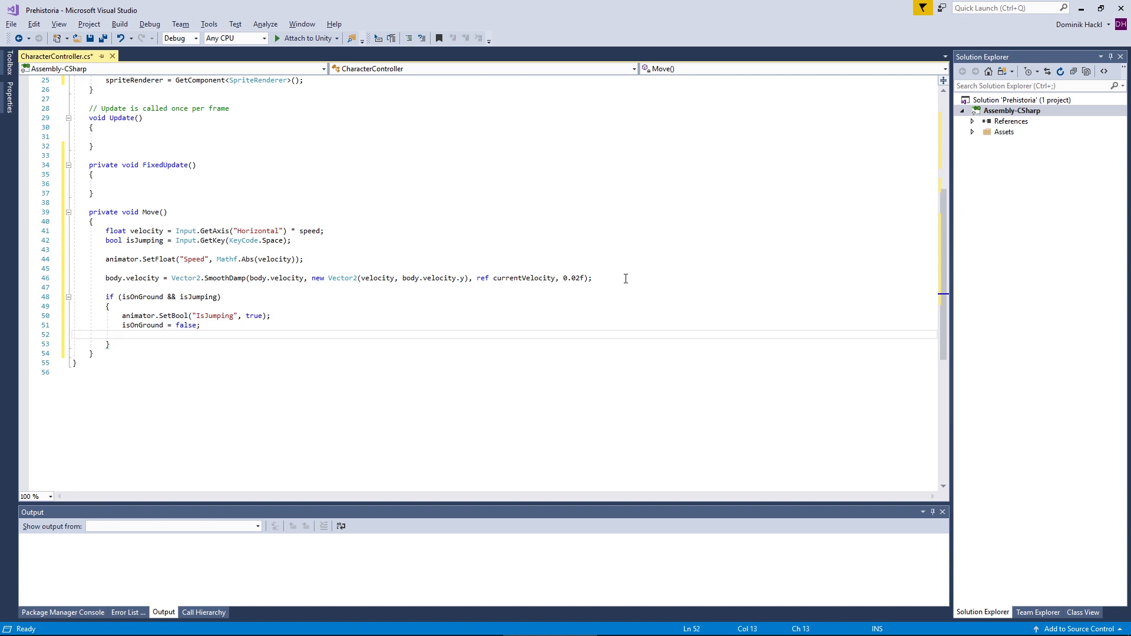
# Step: Add body.AddForce(new Vector2(0, jumpForce)); as the last statement of the jump block
pyautogui.write('body.')
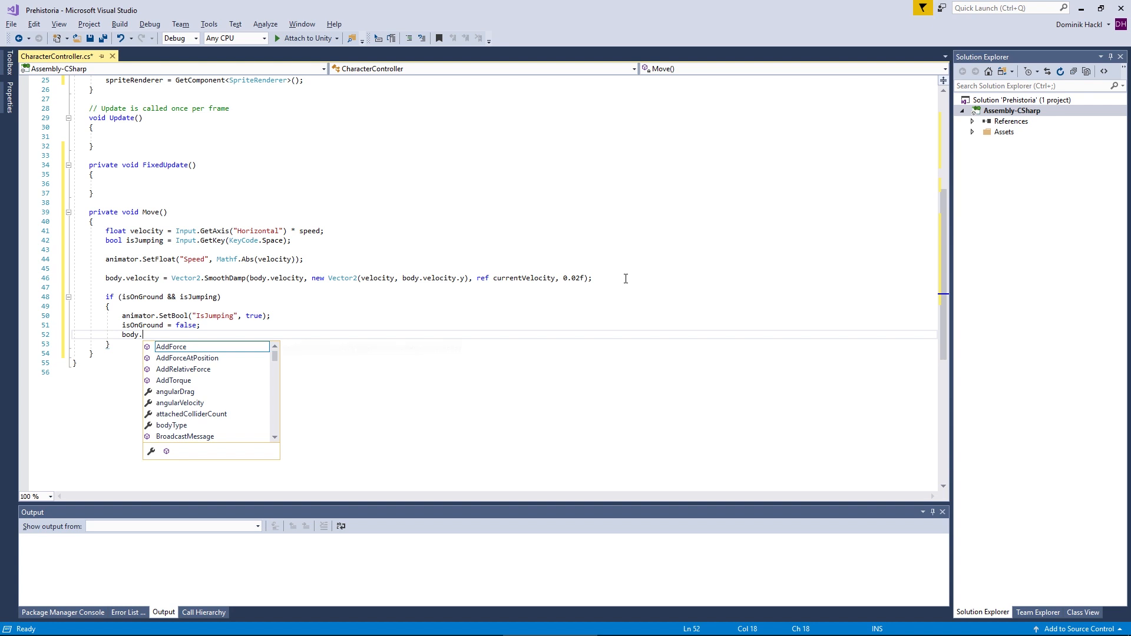
pyautogui.write('AddForce')
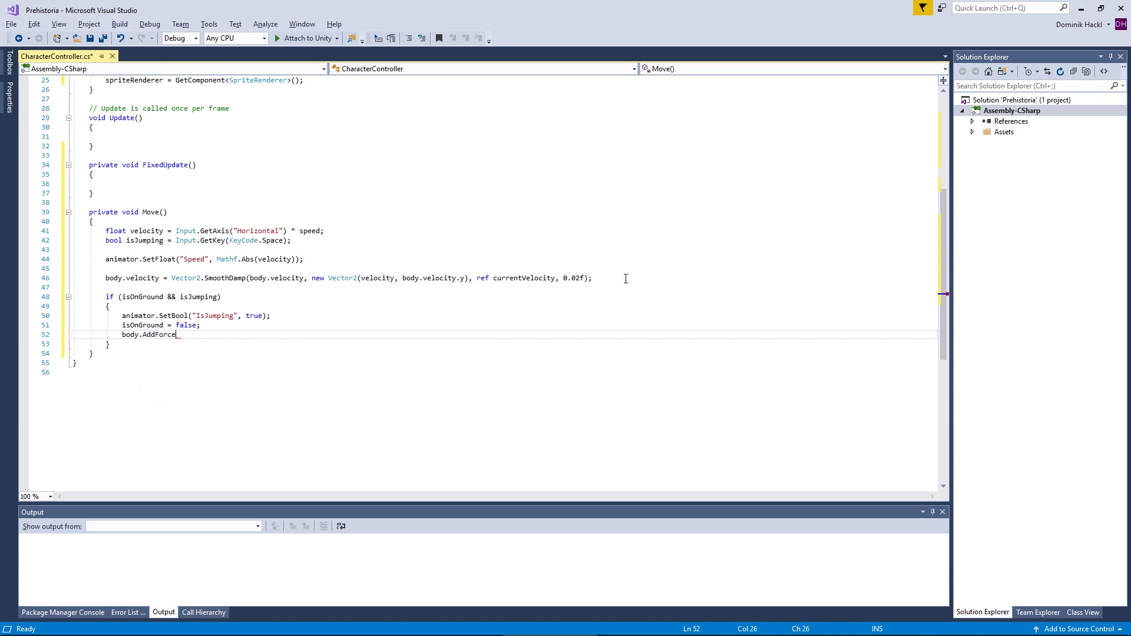
pyautogui.write('(new Vector2(')
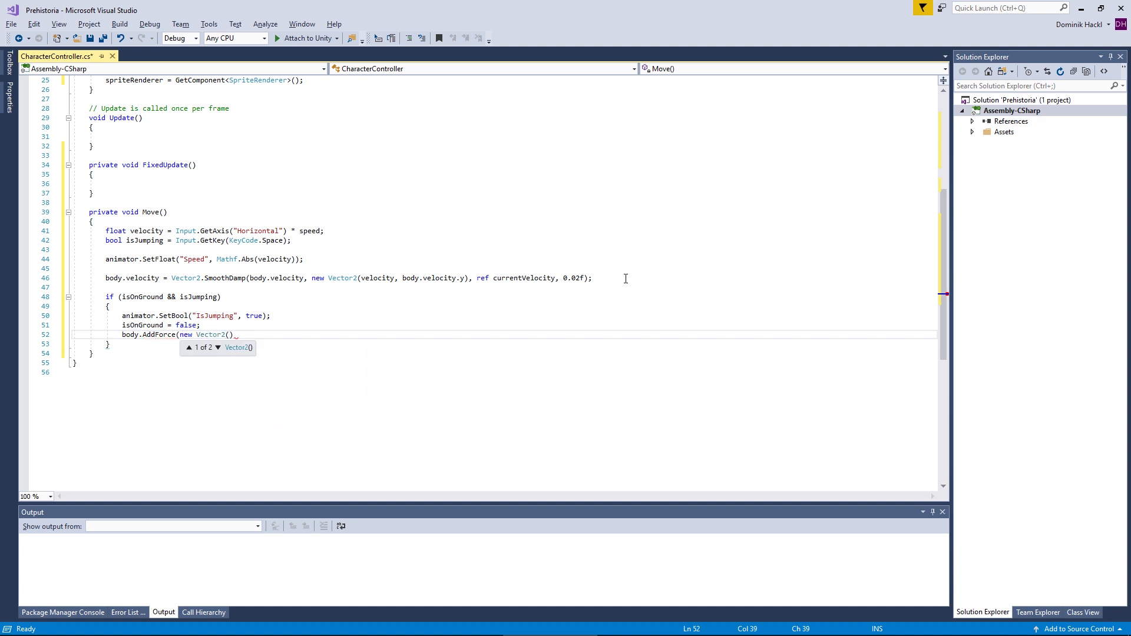
pyautogui.write('0, ')
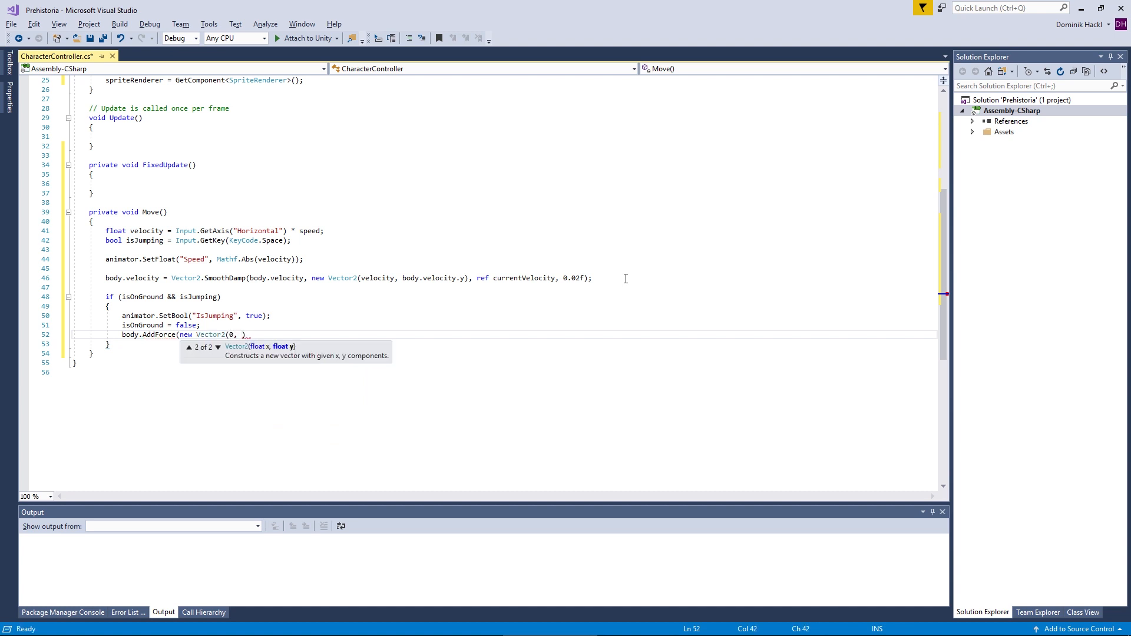
pyautogui.write('jumpForce))')
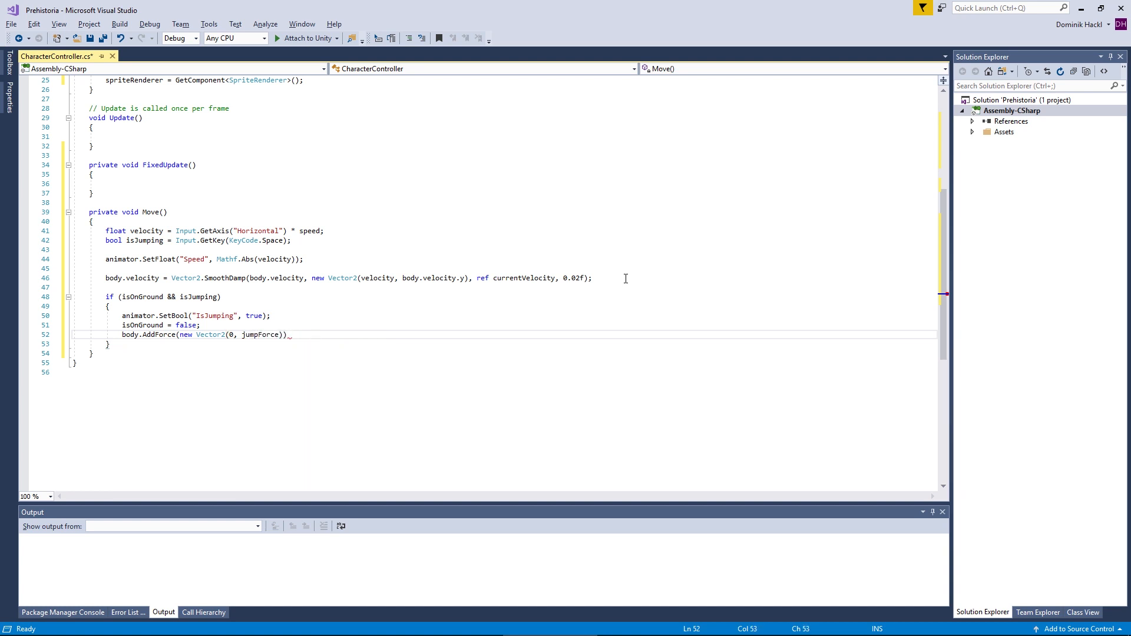
pyautogui.write(';')
# Step: Below the jump block, add an if block with the condition !isOnGround && !isJumping && body.velocity.y > 0.01f
pyautogui.press('Down')
pyautogui.press('Return')
pyautogui.press('Return')
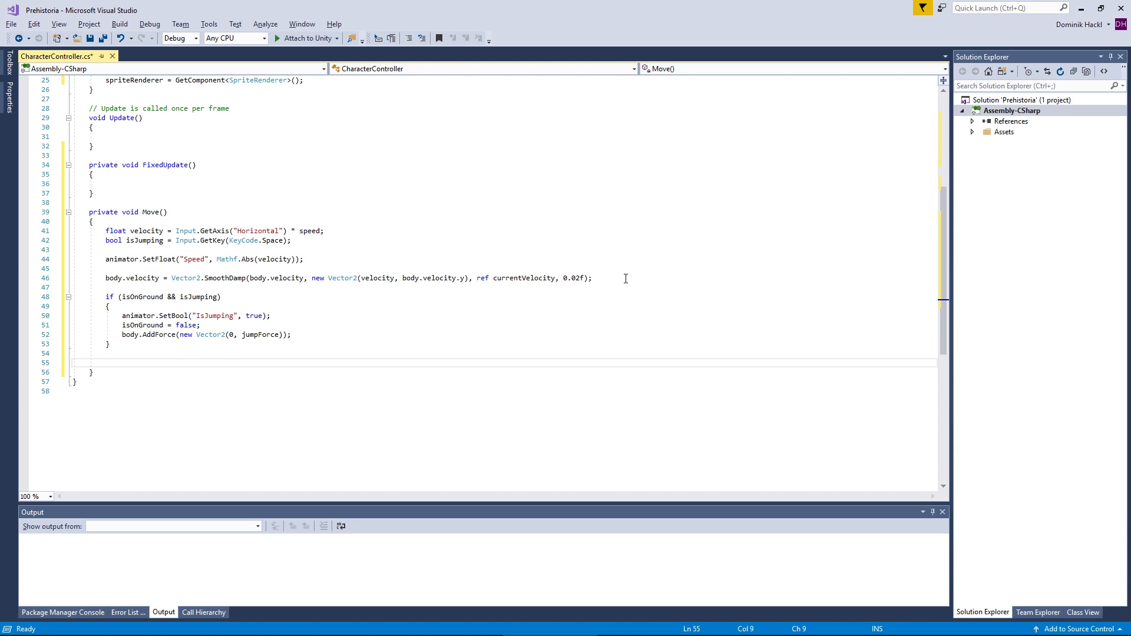
pyautogui.write('if (')
pyautogui.write('!isOnGround')
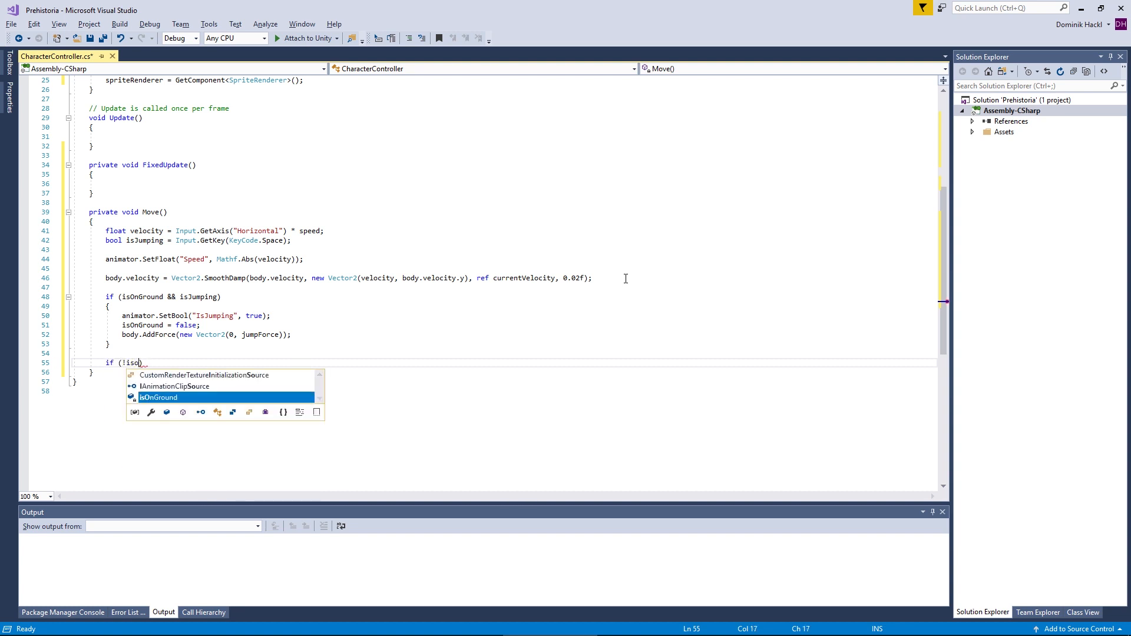
pyautogui.write(' && ')
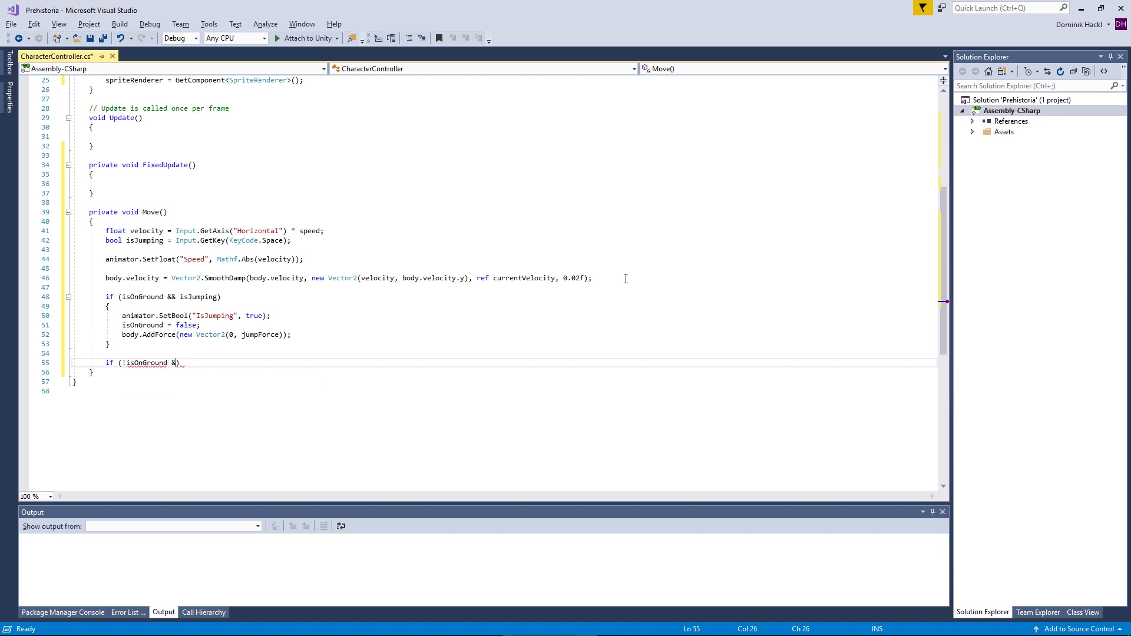
pyautogui.write('!is')
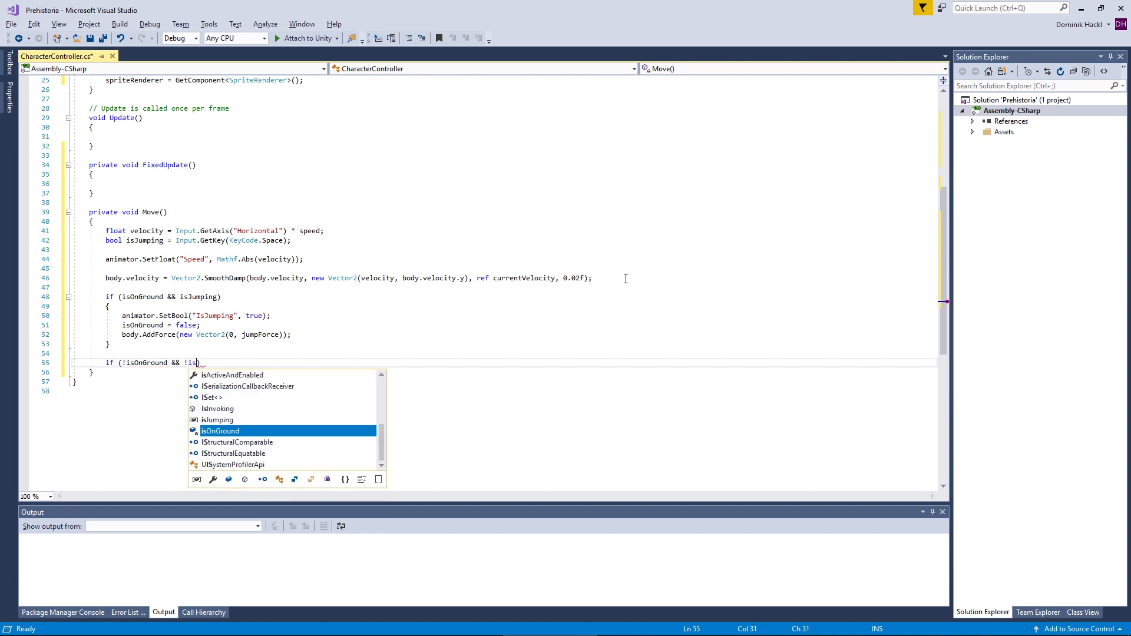
pyautogui.write('Jumping && body.vel')
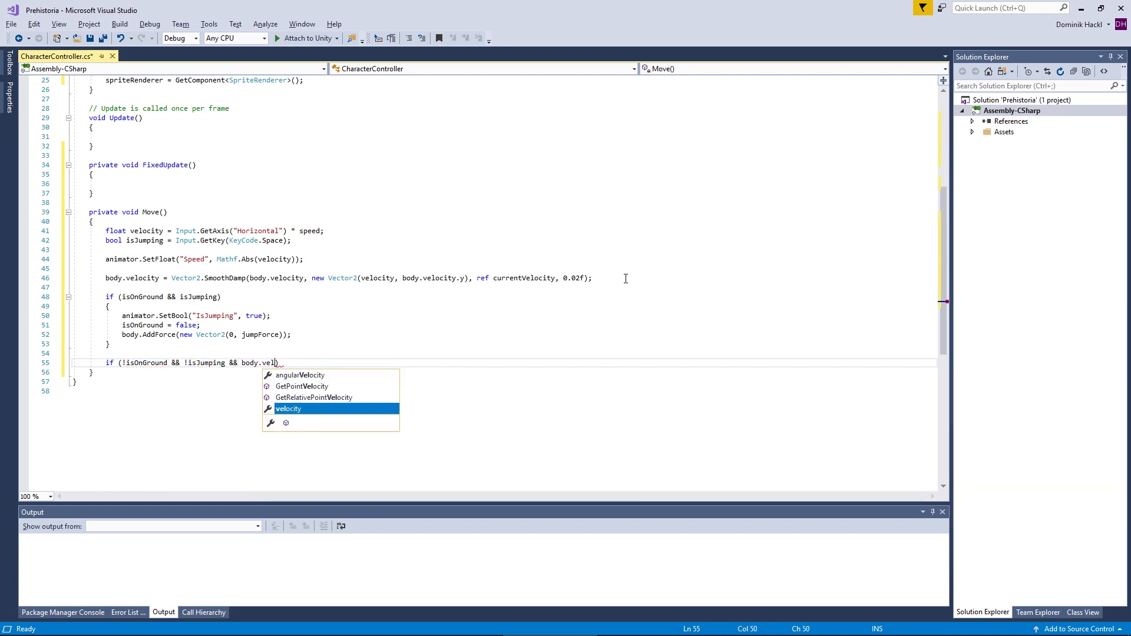
pyautogui.write('ocity.y')
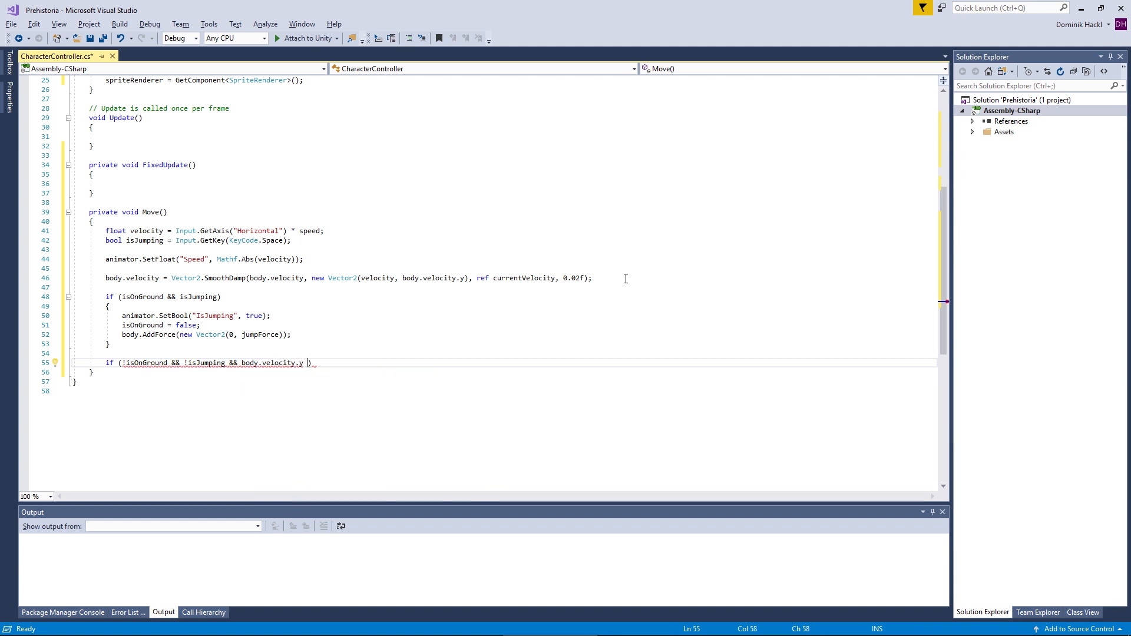
pyautogui.write(' >')
pyautogui.write(' 0.0.')
pyautogui.press('BackSpace')
pyautogui.press('BackSpace')
pyautogui.write('1')
pyautogui.press('BackSpace')
pyautogui.write('01f')
pyautogui.write('{')
pyautogui.press('Return')
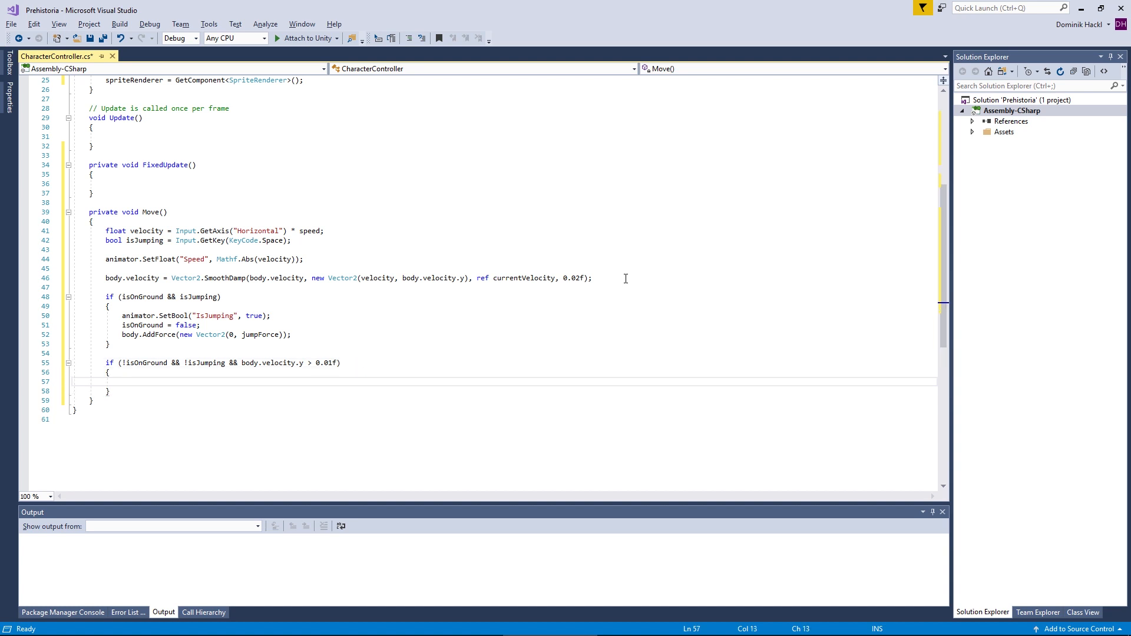
# Step: Fill the new if block with body.velocity = new Vector2(body.velocity.x, body.velocity.y * 0.95f);
pyautogui.write('body')
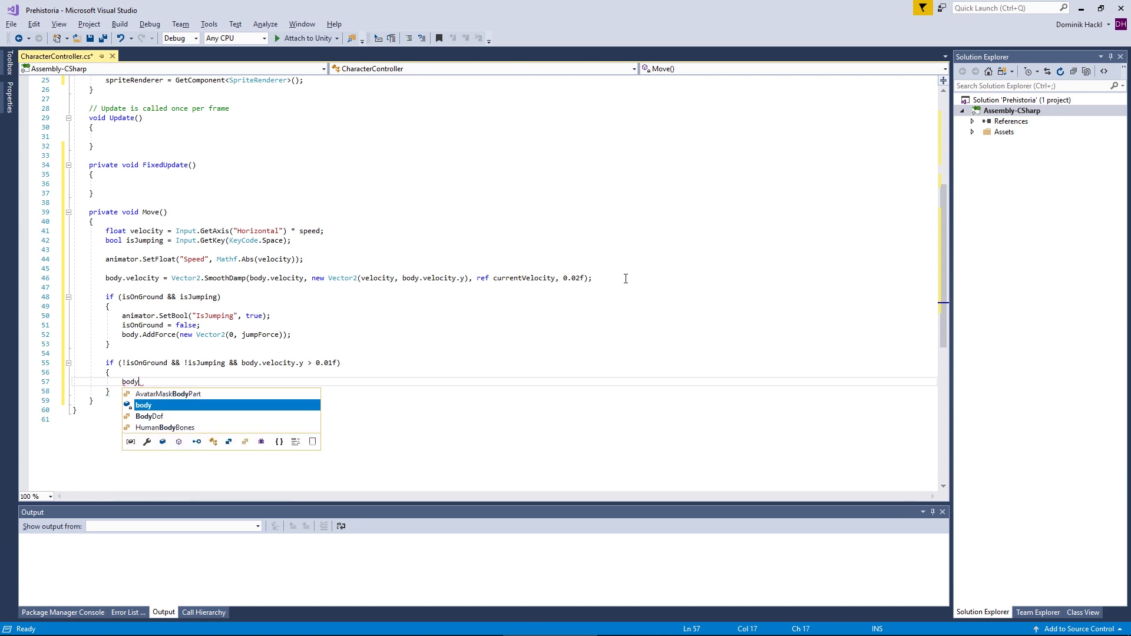
pyautogui.write('.velocity')
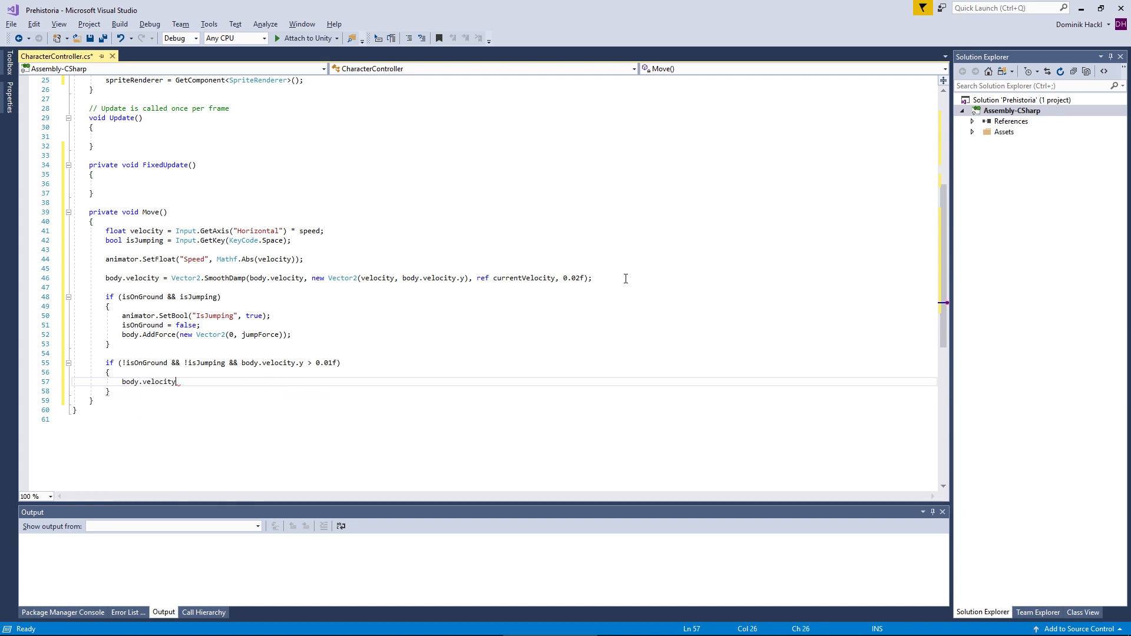
pyautogui.write(' = new Vector2(')
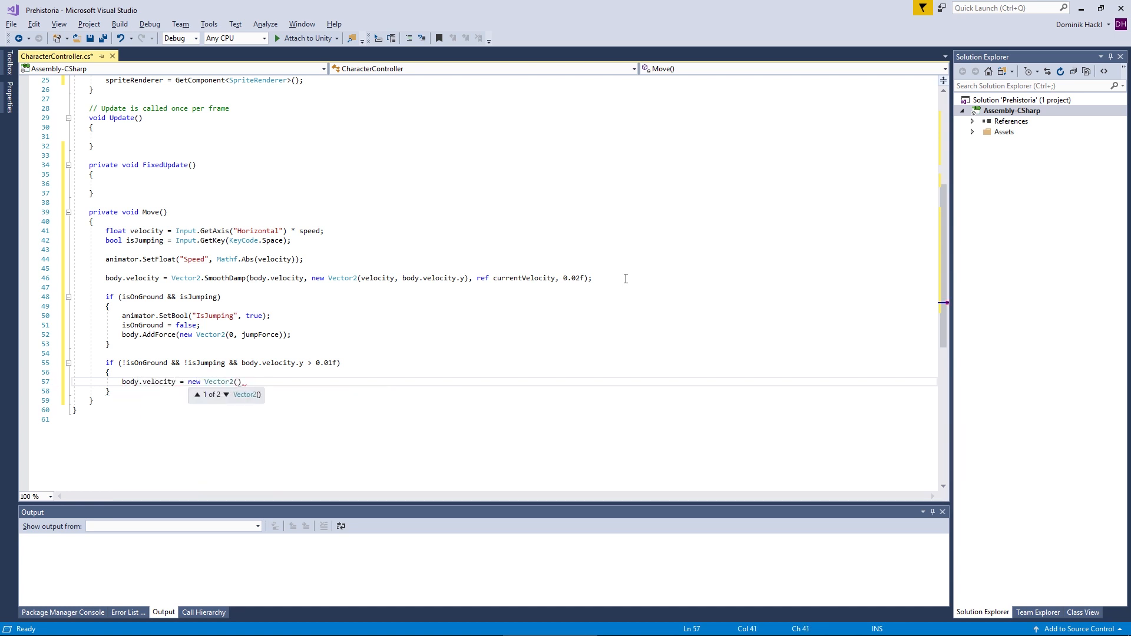
pyautogui.write('body.velocity.x')
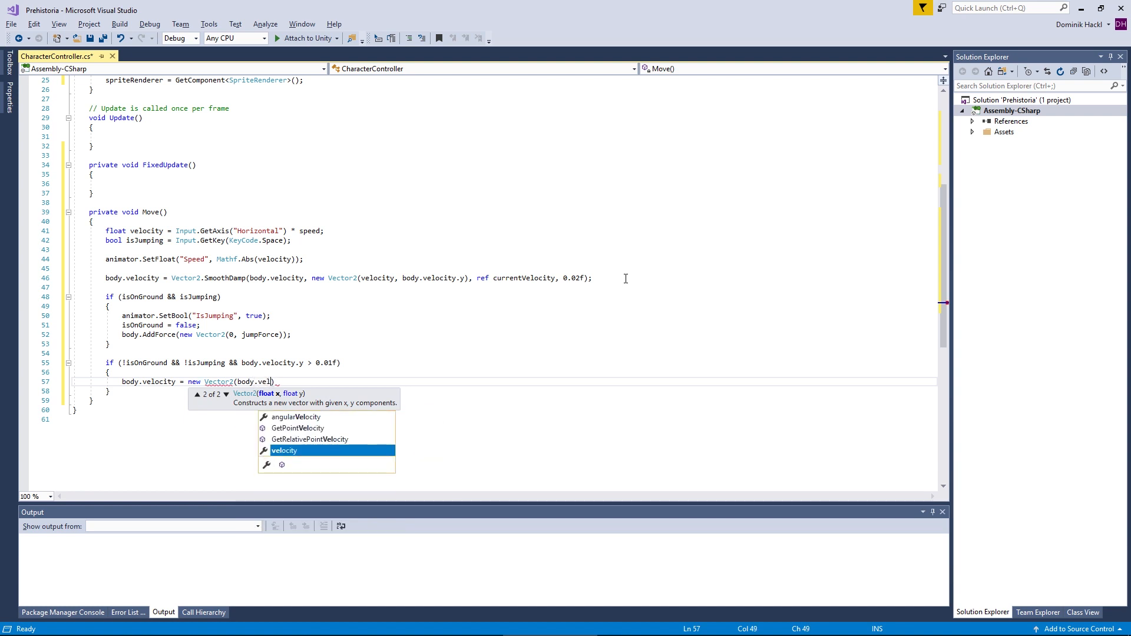
pyautogui.write(', body.')
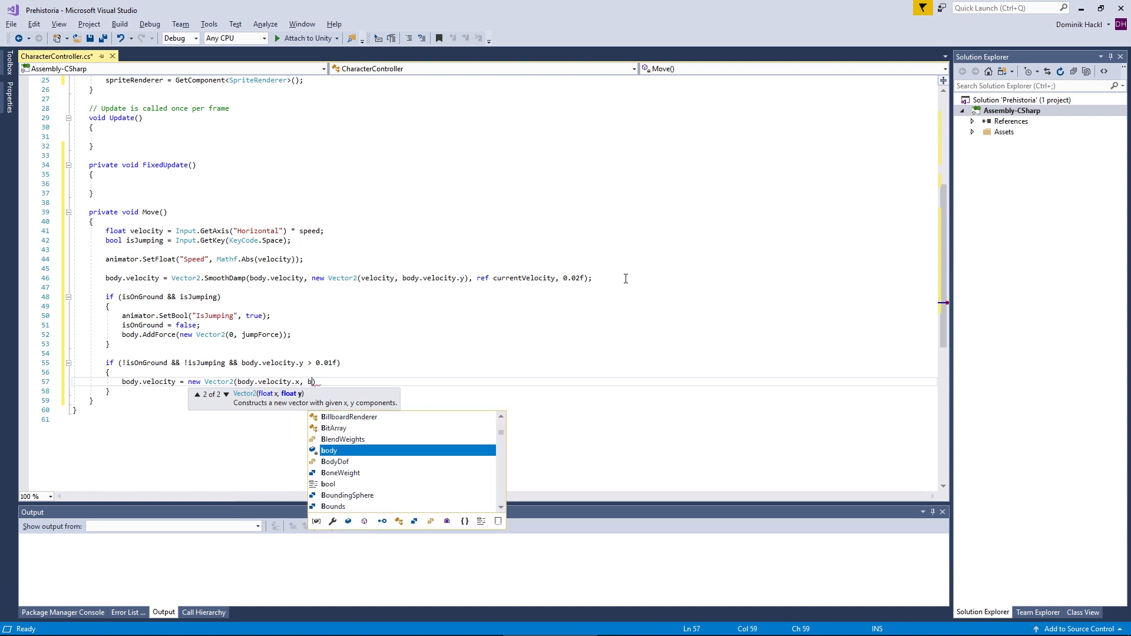
pyautogui.write('velocity.')
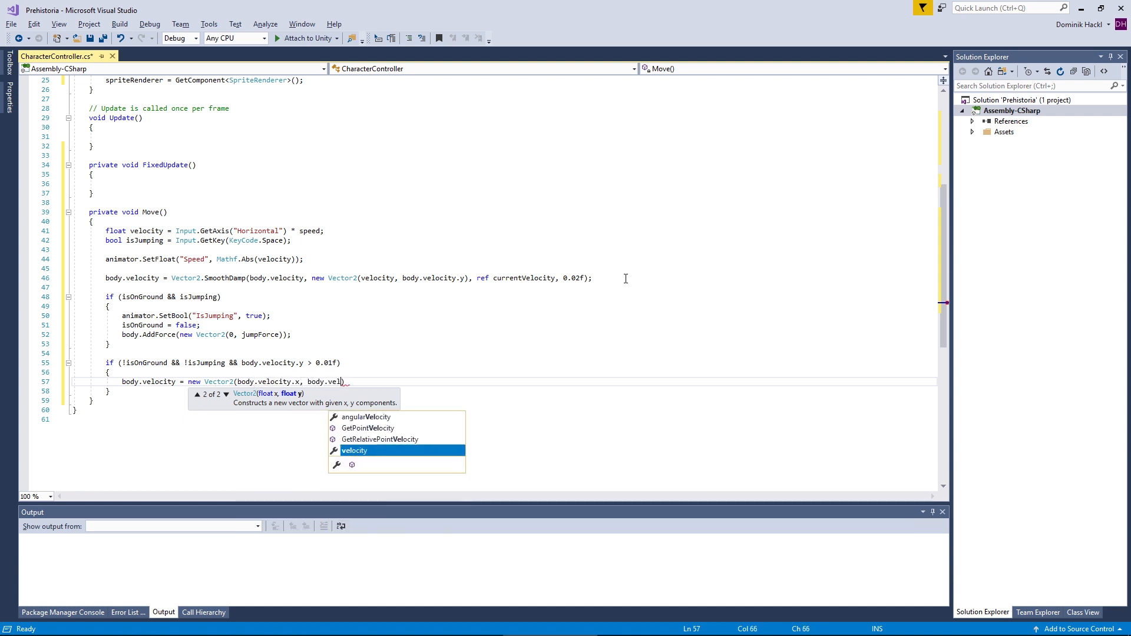
pyautogui.write('y * ')
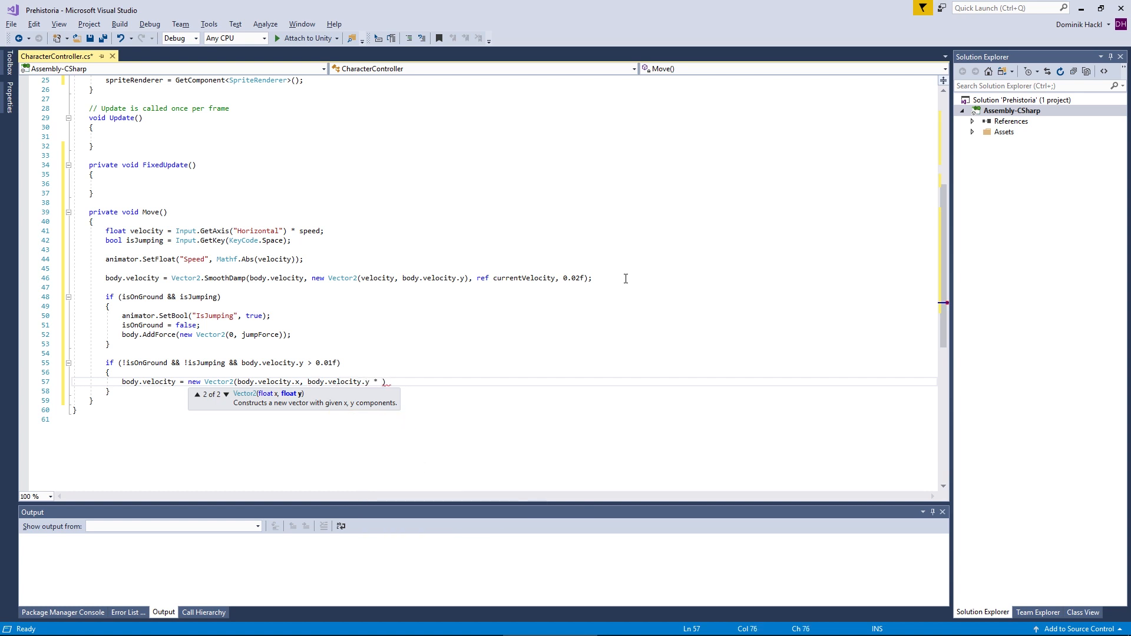
pyautogui.write('0.95f);')
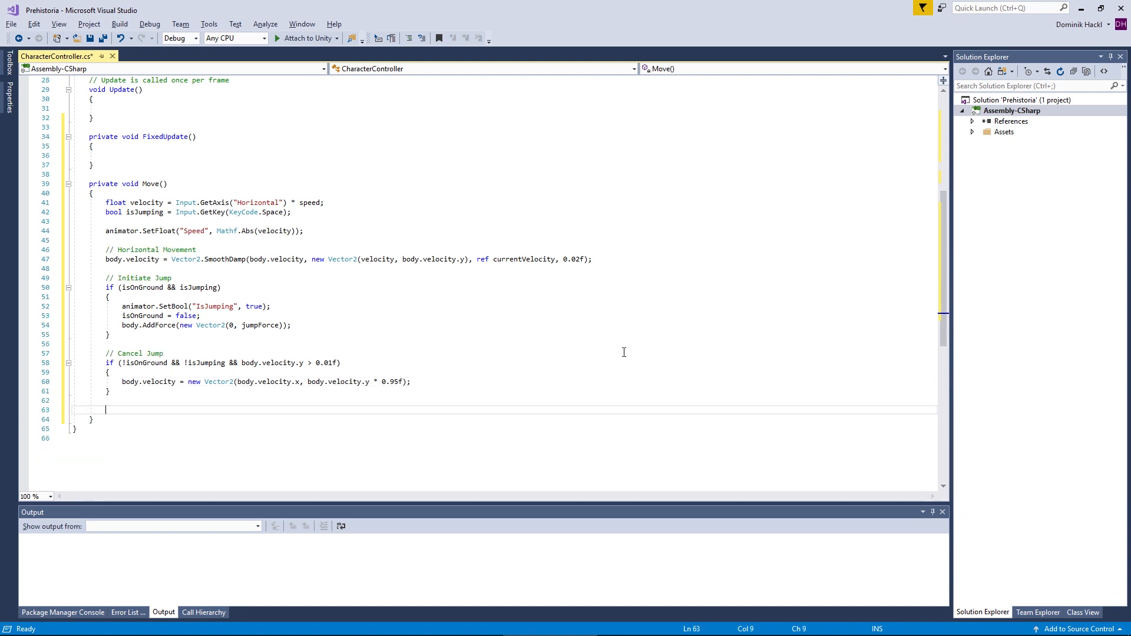
# Step: Insert an if (!isOnGround) block containing velocity *= airDrag; between the animator.SetFloat line and the Horizontal Movement comment
pyautogui.click(405, 250)
pyautogui.press('Up')
pyautogui.press('Return')
pyautogui.press('Return')
pyautogui.press('Up')
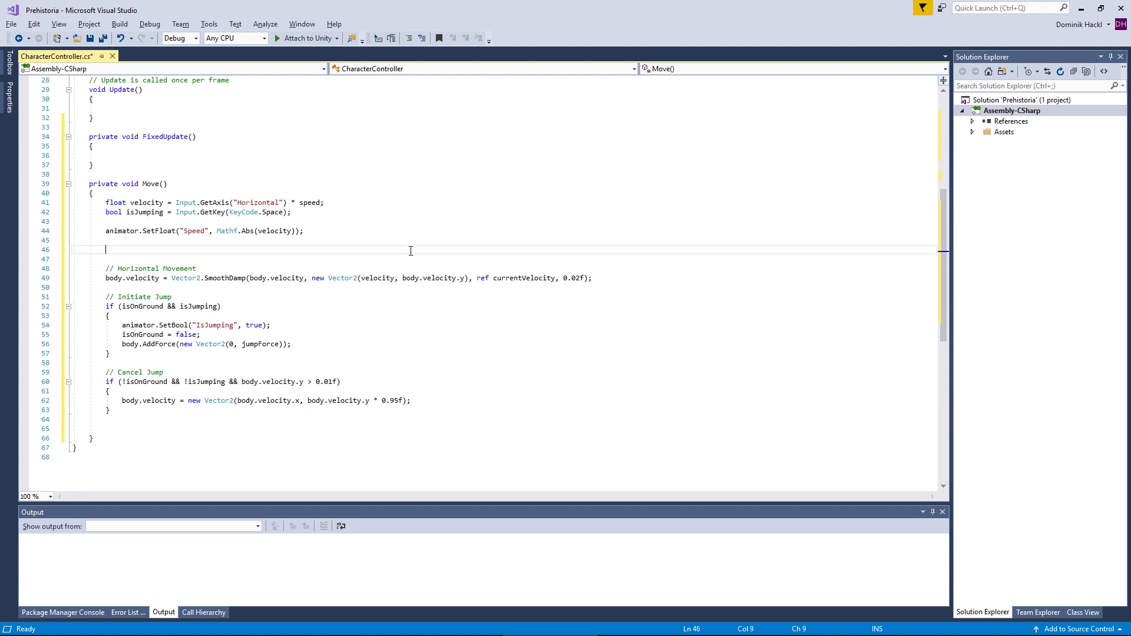
pyautogui.write('if (!isOnGround')
pyautogui.write(' {')
pyautogui.press('Return')
pyautogui.write('velocity *')
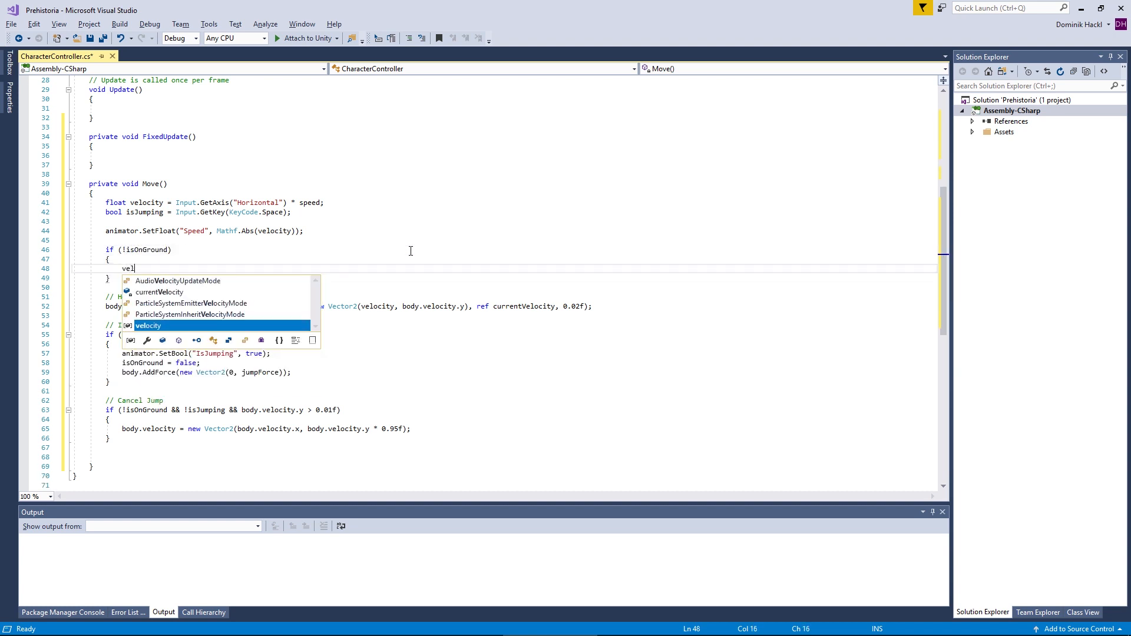
pyautogui.write('irDrag;')
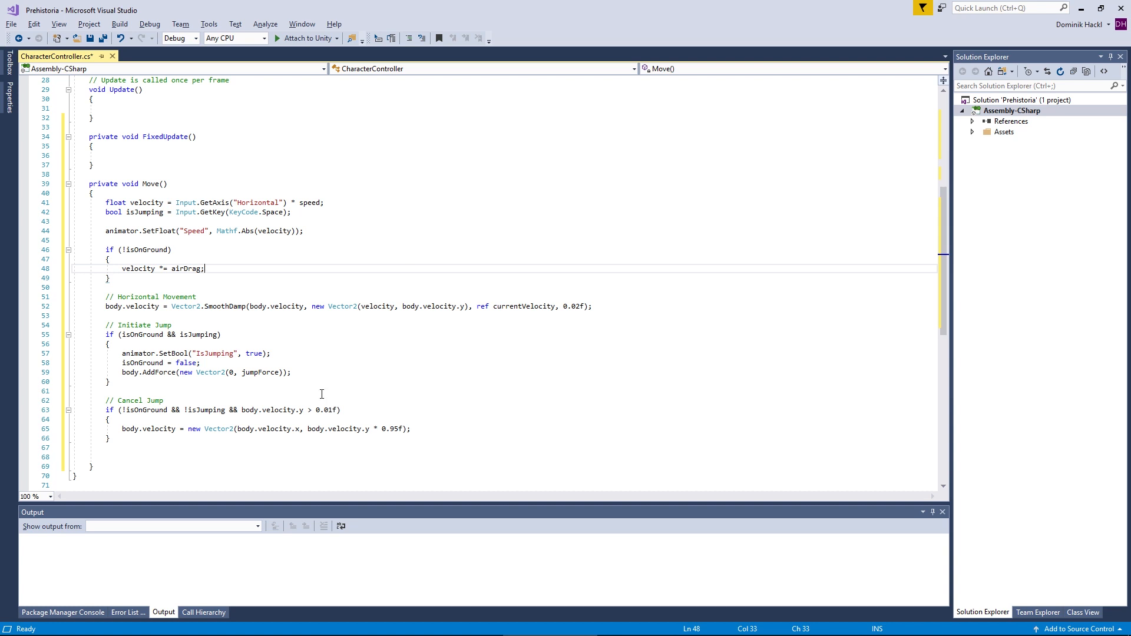
# Step: Add a brace-less if (velocity < 0) condition after the Cancel Jump block at the end of Move()
pyautogui.scroll(-1, 322, 390)
pyautogui.click(285, 412)
pyautogui.press('Down')
pyautogui.press('Down')
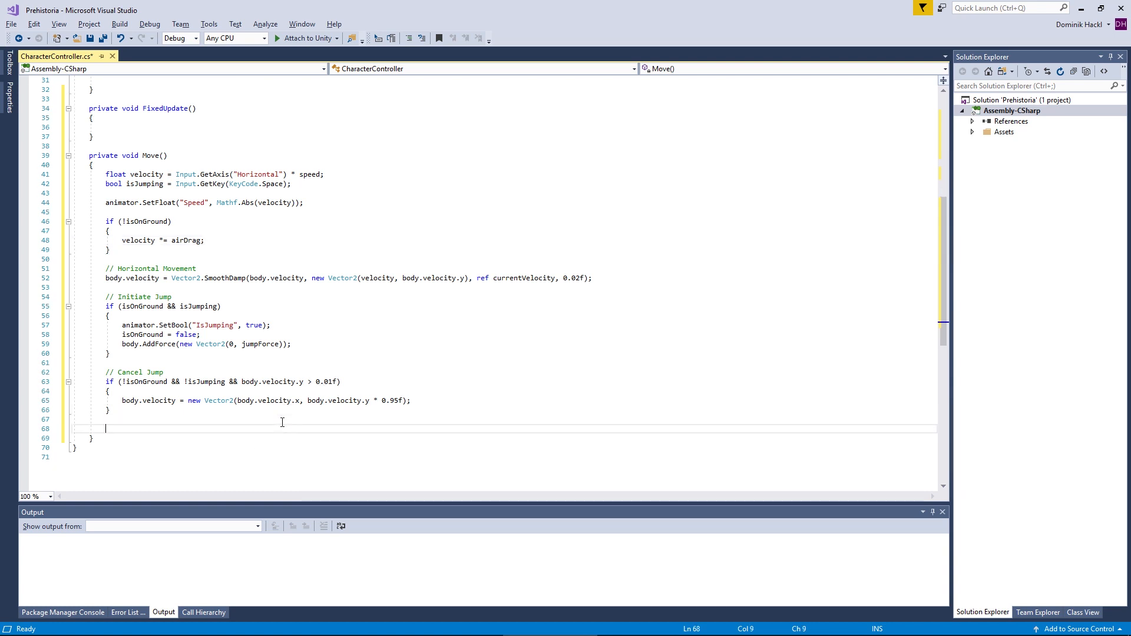
pyautogui.press('Down')
pyautogui.press('Up')
pyautogui.hotkey('shift', 'Down')
pyautogui.hotkey('shift', 'Up')
pyautogui.write('if (vel')
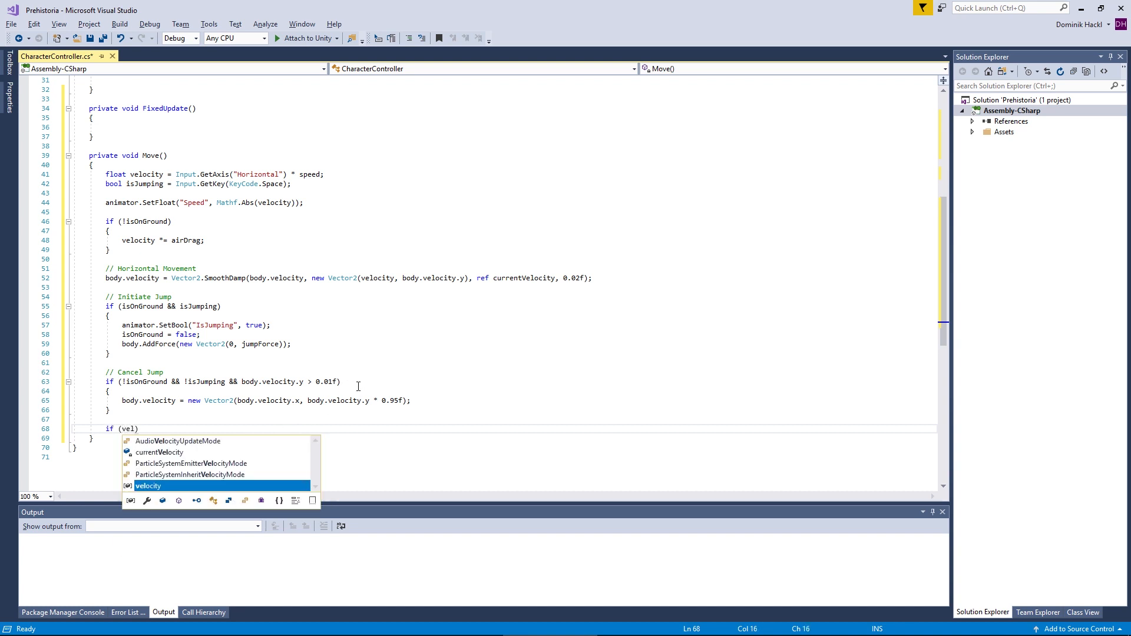
pyautogui.write('ocity < 0')
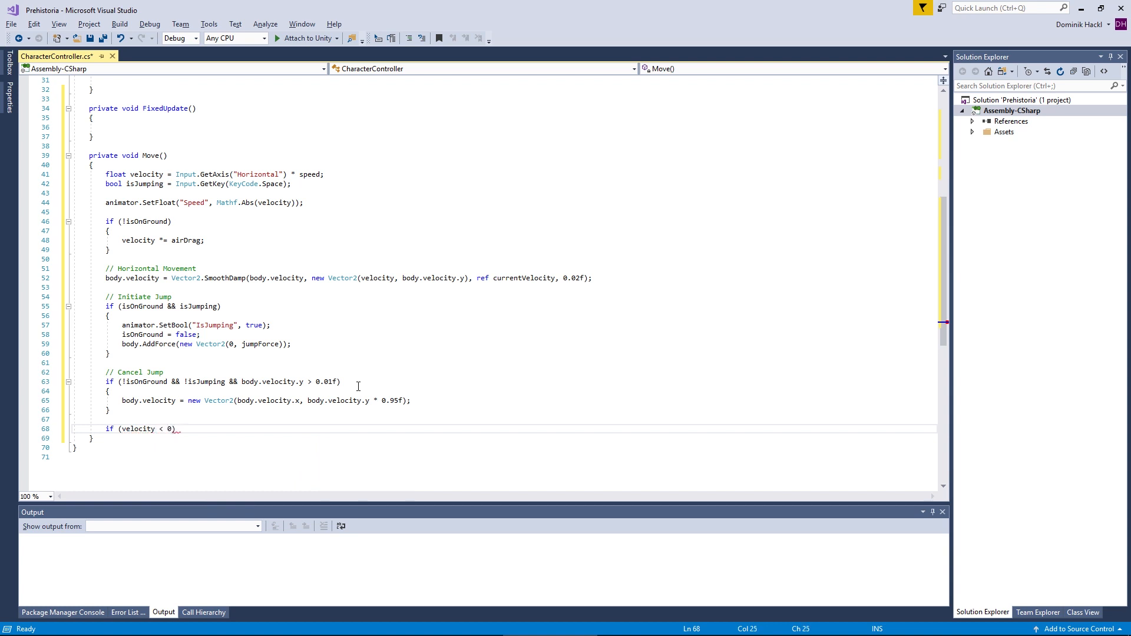
pyautogui.write(')')
pyautogui.press('Return')
# Step: Under the if (velocity < 0) condition at the end of Move(), add the statement spriteRenderer.flipX = true;
pyautogui.write('speed.')
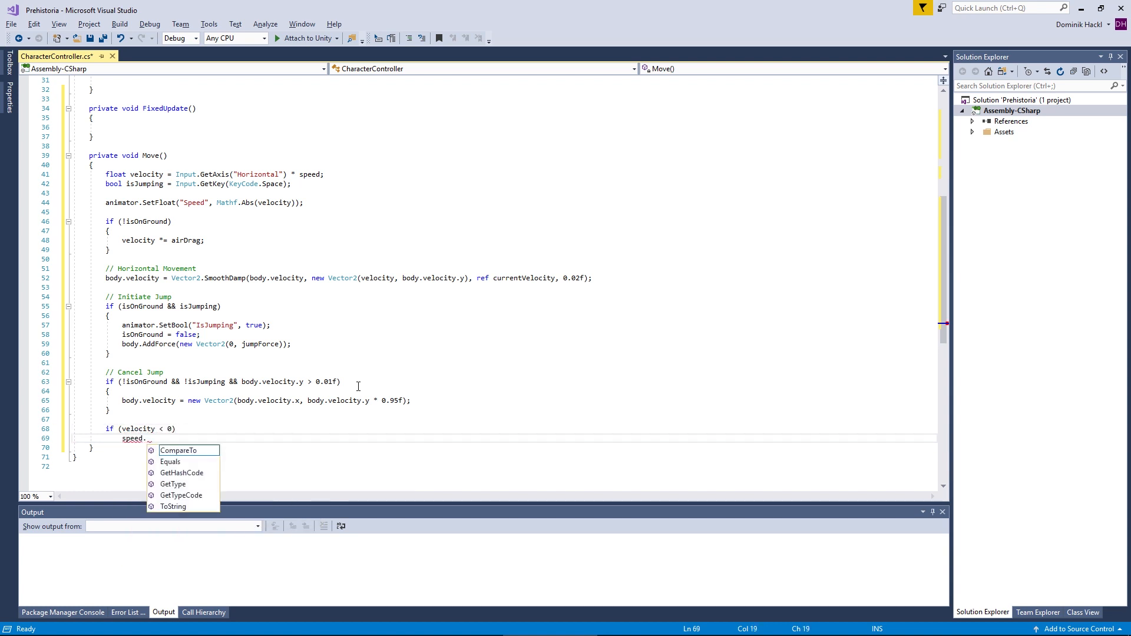
pyautogui.press('BackSpace')
pyautogui.press('BackSpace')
pyautogui.press('BackSpace')
pyautogui.press('BackSpace')
pyautogui.press('BackSpace')
pyautogui.write('priteRe')
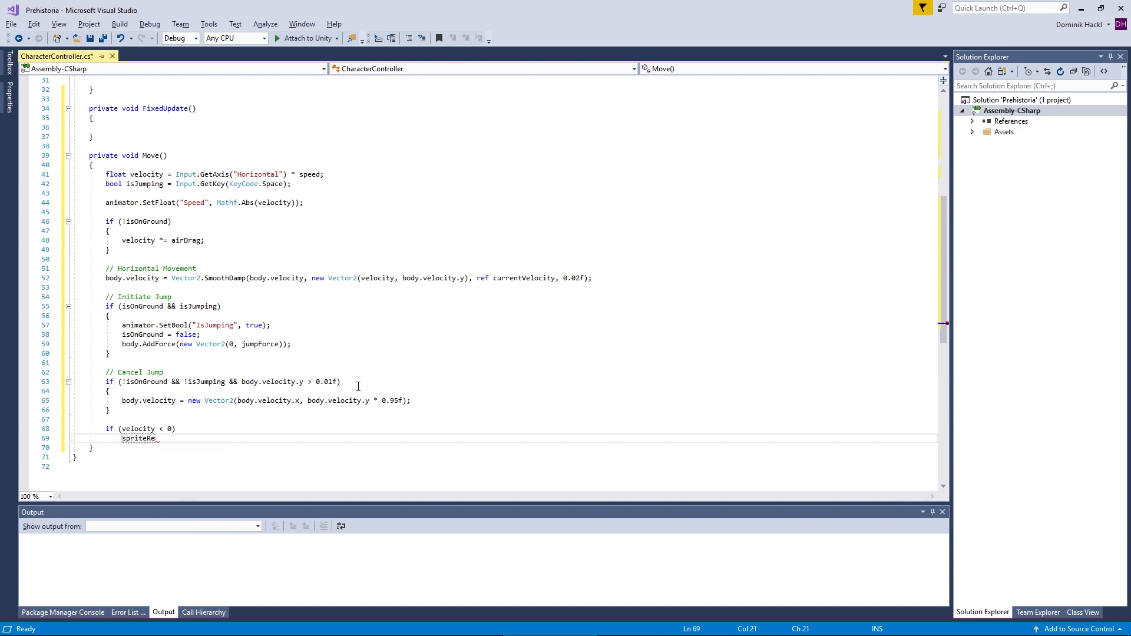
pyautogui.write('nderer.flipX = true;')
pyautogui.press('Return')
# Step: Add an else if (velocity > 0) branch directly below the flipX = true statement
pyautogui.write('else')
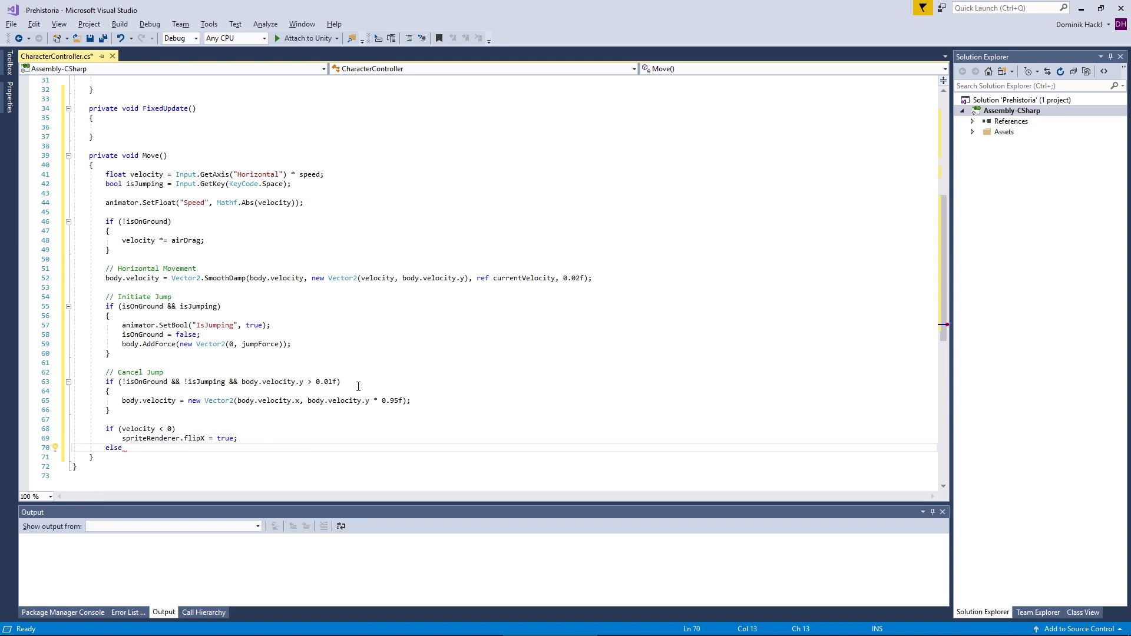
pyautogui.write(' if (velocity > 0)')
pyautogui.press('Return')
# Step: Fill the else if branch with a copy of the flipX statement, changed to spriteRenderer.flipX = false;
pyautogui.write('speed.')
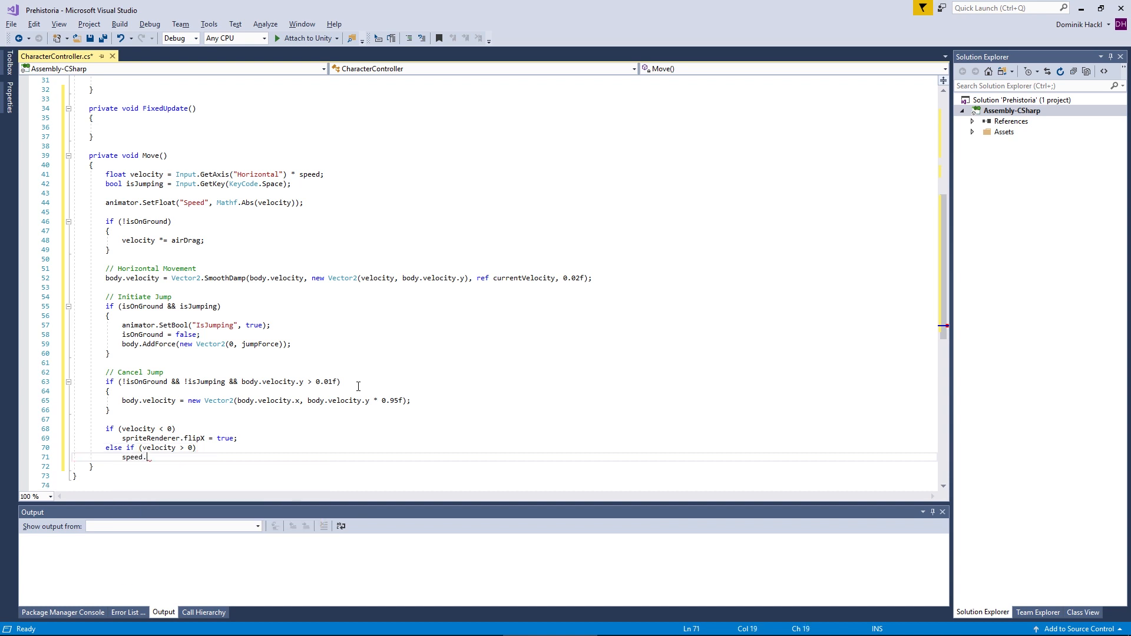
pyautogui.press('Escape')
pyautogui.press('Up')
pyautogui.press('Up')
pyautogui.press('End')
pyautogui.hotkey('shift', 'Home')
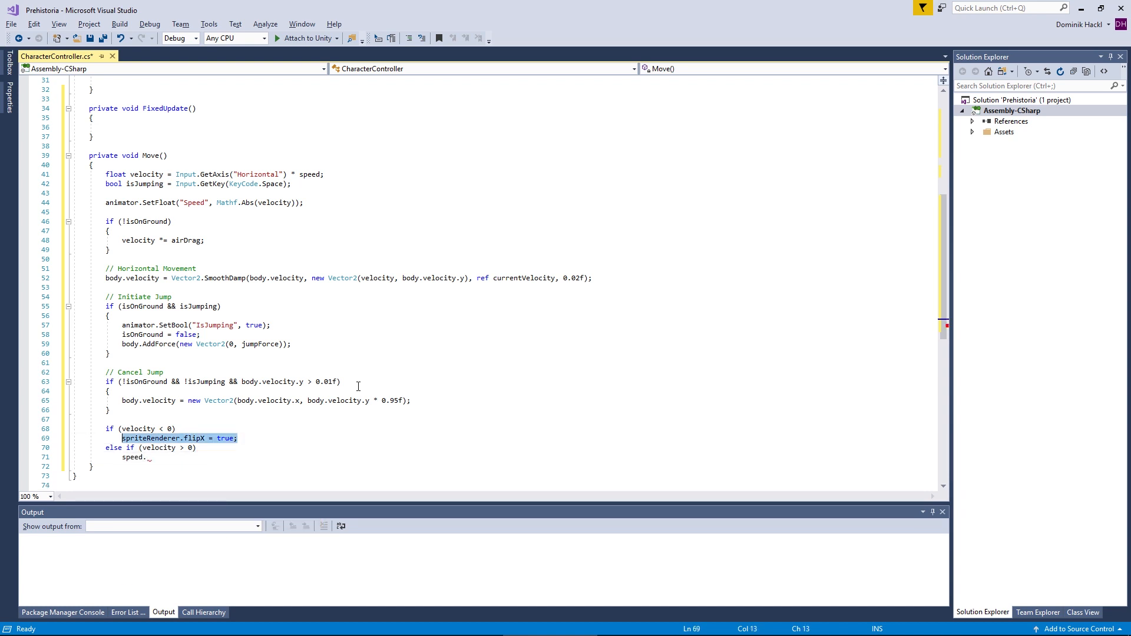
pyautogui.hotkey('ctrl', 'c')
pyautogui.press('Down')
pyautogui.press('Down')
pyautogui.hotkey('shift', 'End')
pyautogui.hotkey('ctrl', 'v')
pyautogui.press('BackSpace')
pyautogui.press('BackSpace')
pyautogui.press('BackSpace')
pyautogui.press('BackSpace')
pyautogui.press('BackSpace')
pyautogui.write('false;')
pyautogui.scroll(-2, 434, 356)
# Step: Below Move(), add a private void HandleCollisions() method with an empty body
pyautogui.press('Down')
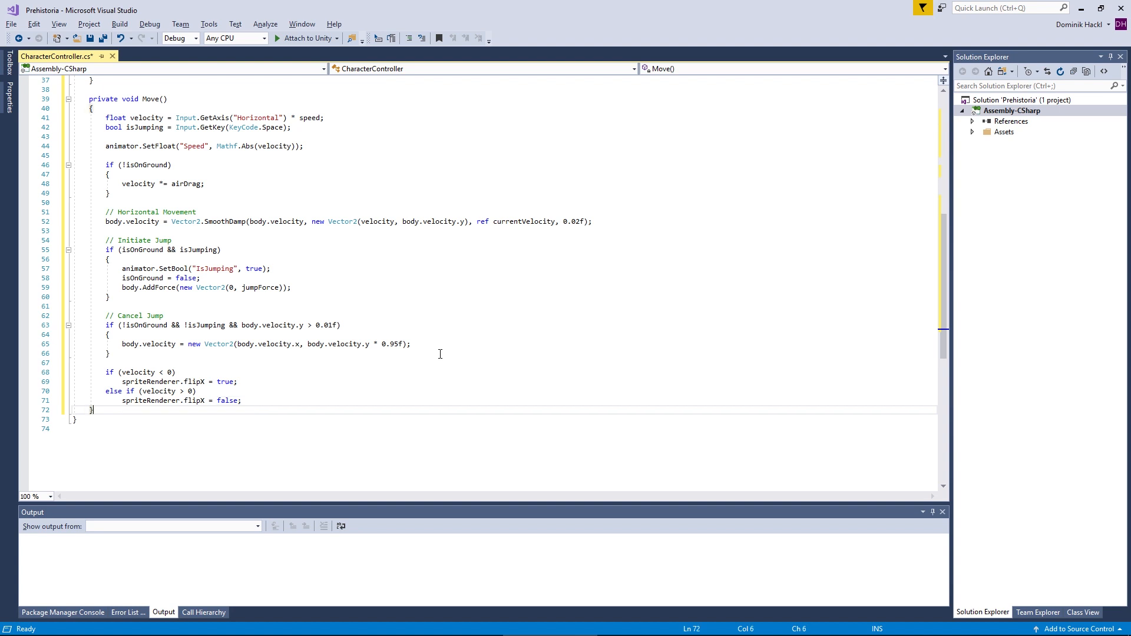
pyautogui.press('Return')
pyautogui.press('Return')
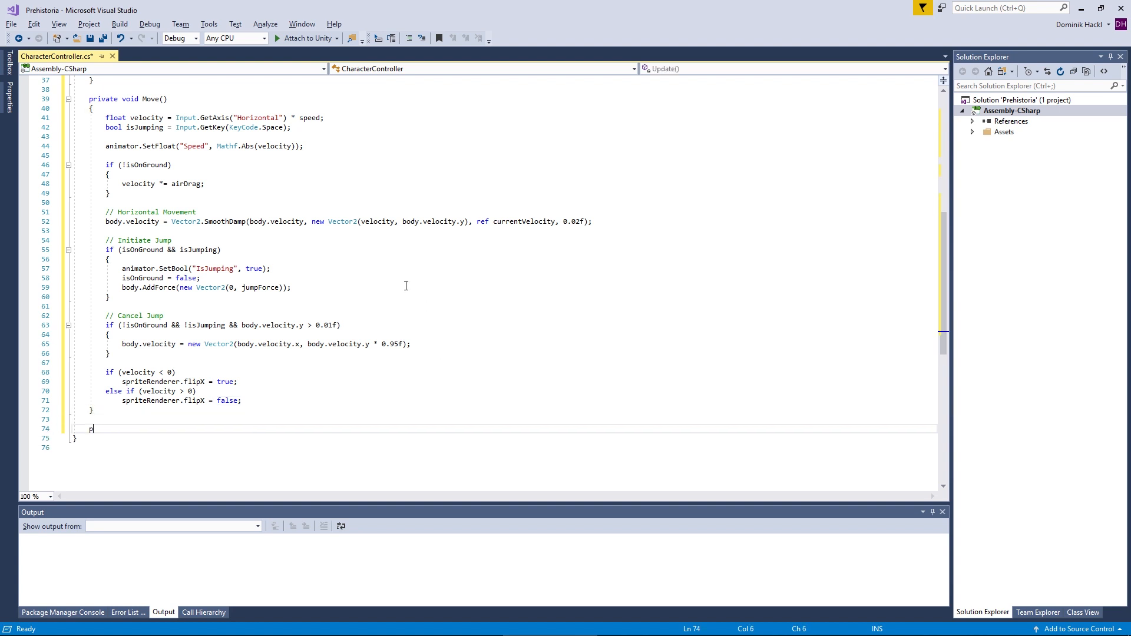
pyautogui.write('private void HandleCollisions()')
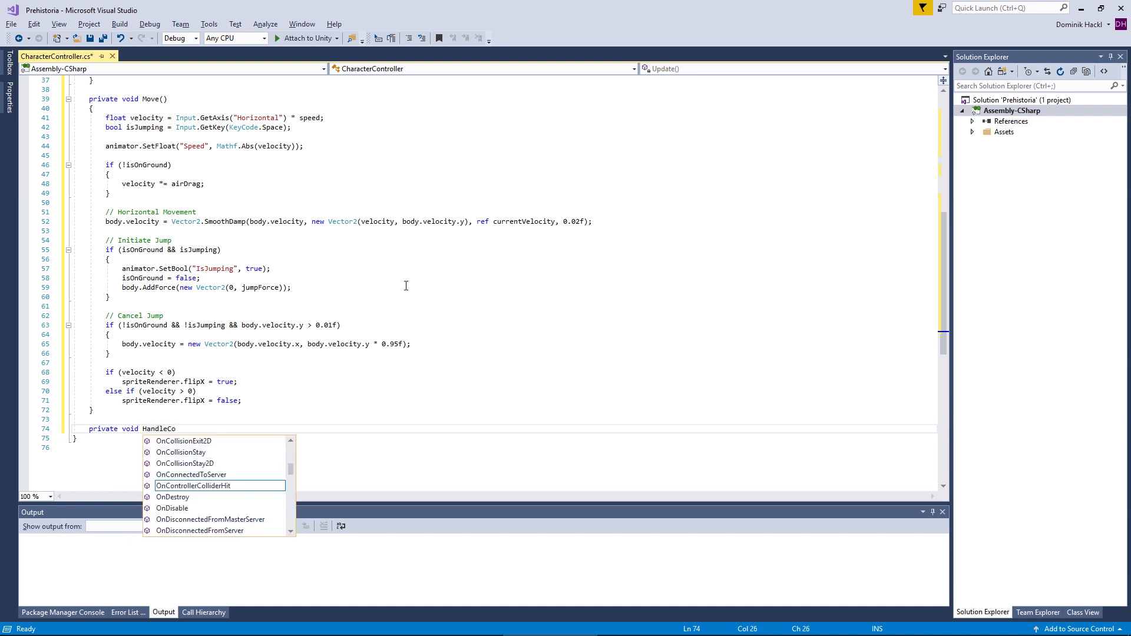
pyautogui.press('Return')
pyautogui.write('{')
pyautogui.press('Return')
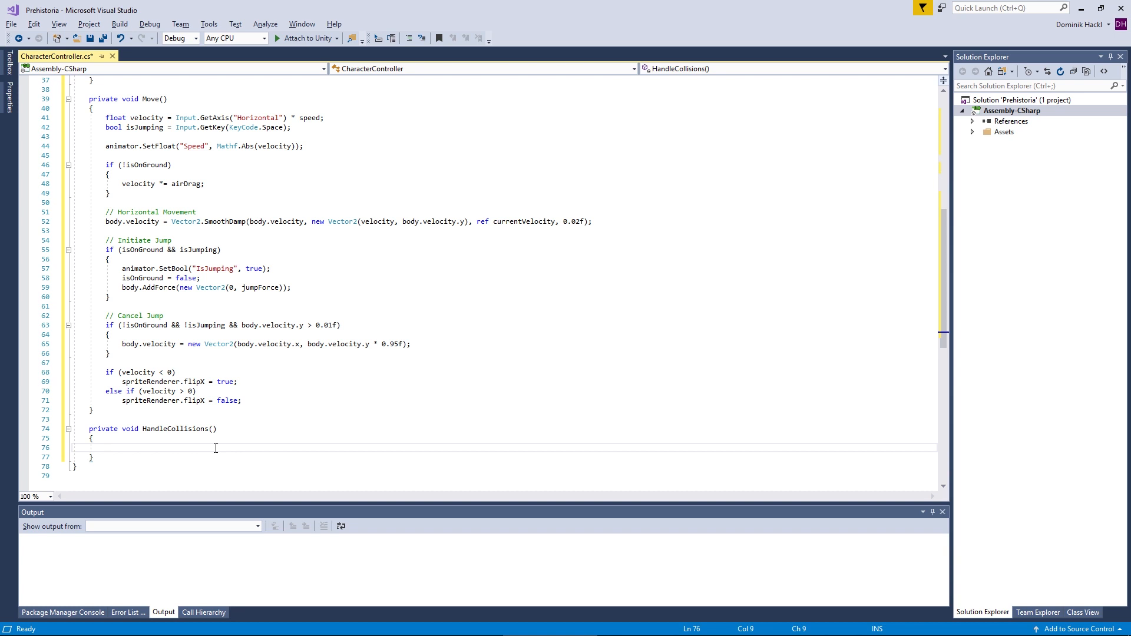
# Step: In HandleCollisions(), add bool wasOnGround = isOnGround; followed by isOnGround = false; and a blank line
pyautogui.write('bool wasOnGround = isOnGround;')
pyautogui.press('Return')
pyautogui.write('is')
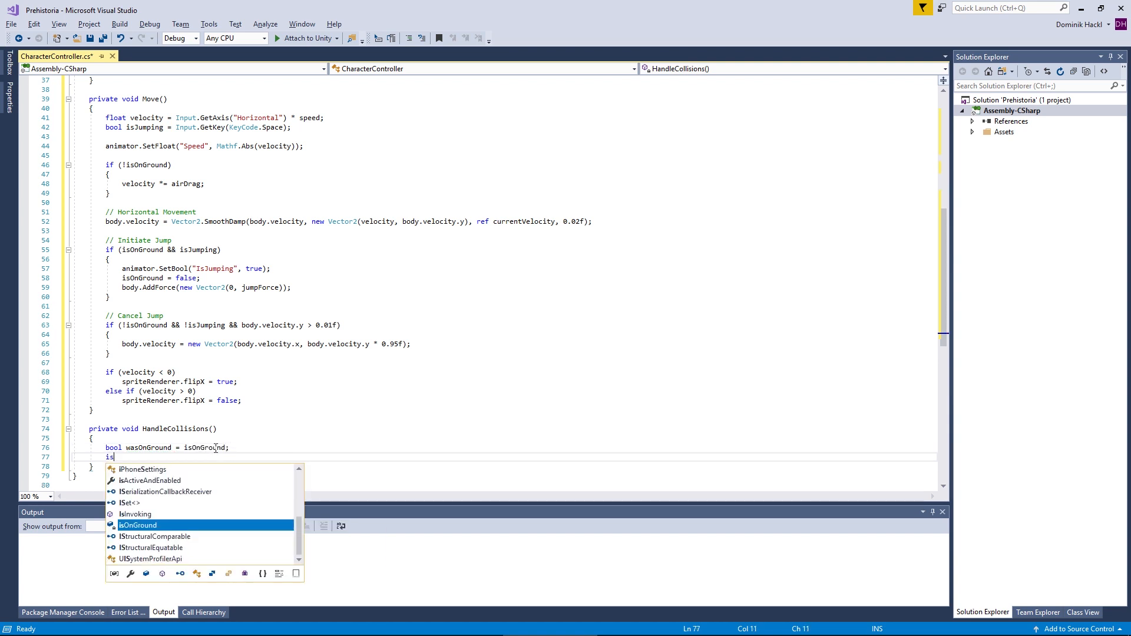
pyautogui.write('g = f')
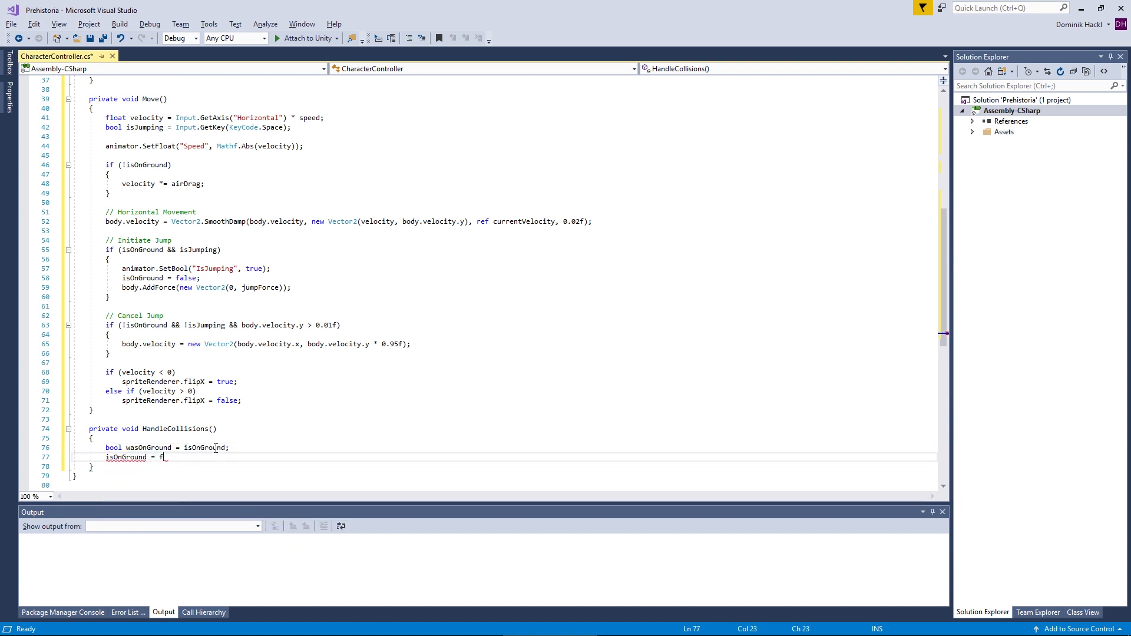
pyautogui.write('asel;')
pyautogui.press('Return')
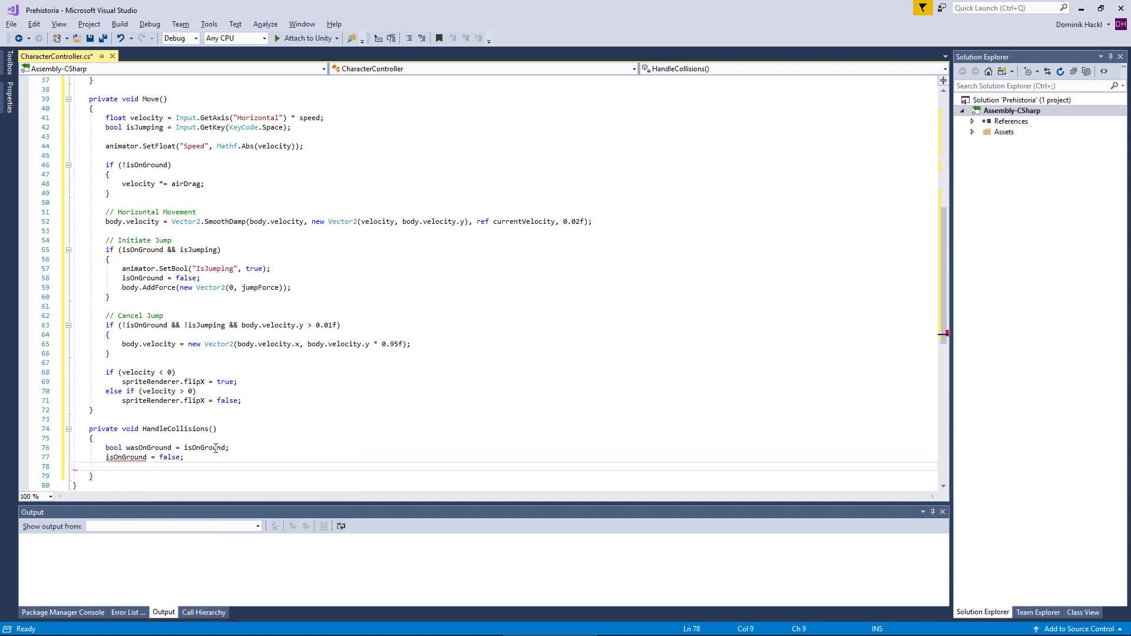
pyautogui.press('Return')
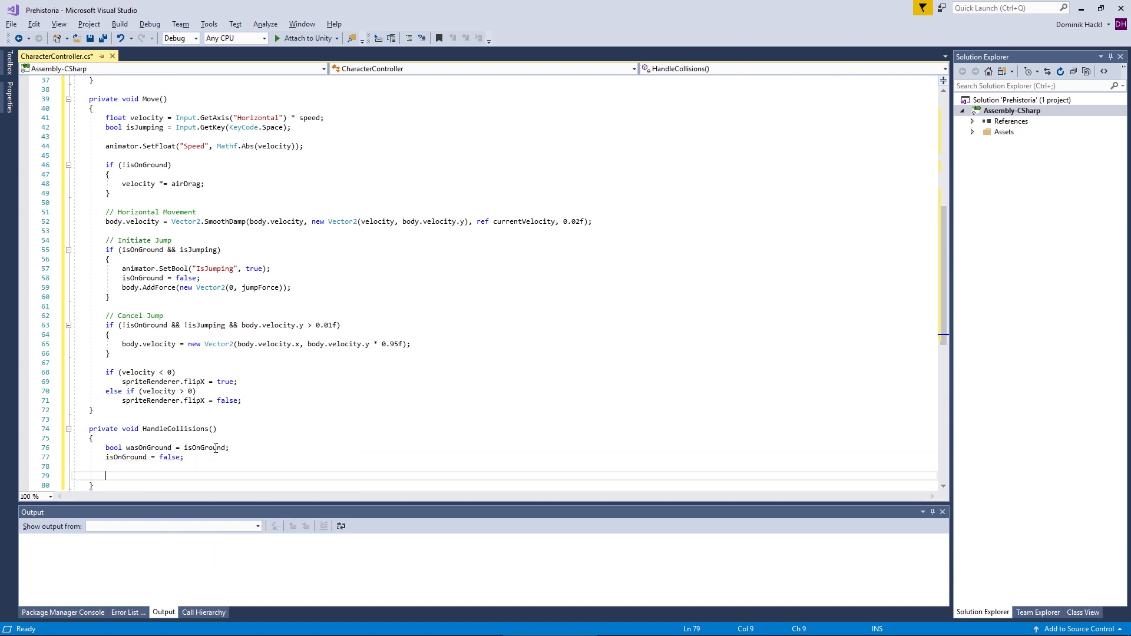
# Step: Below the ground flag lines, add a Physics2D.OverlapCircleAll() call with empty arguments and check its parameter signature
pyautogui.write('Physics.')
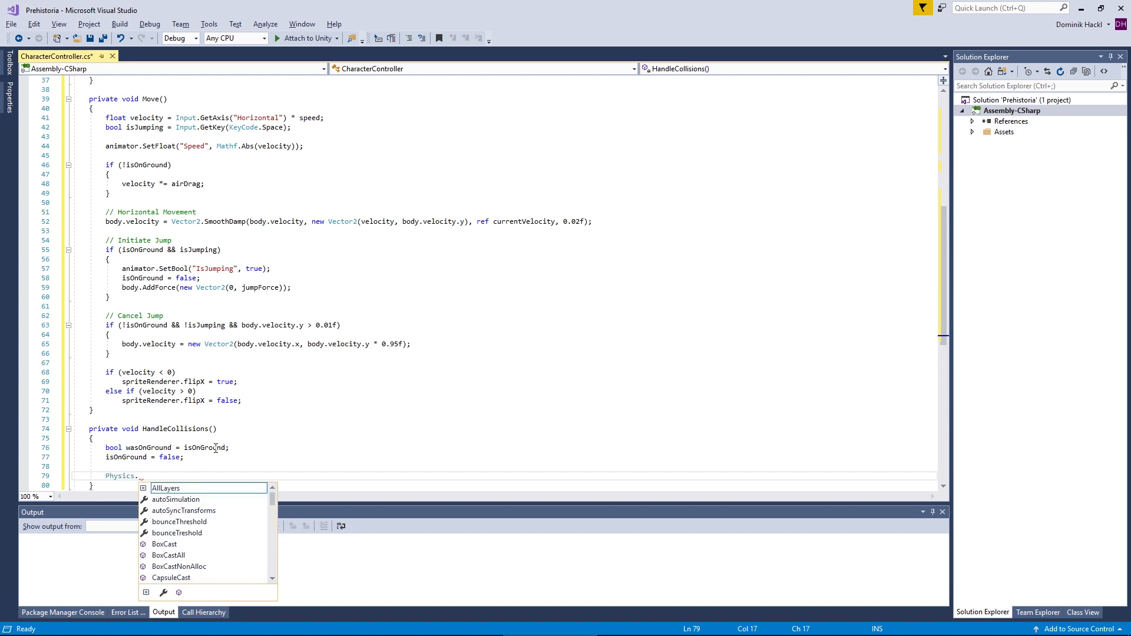
pyautogui.press('BackSpace')
pyautogui.write('2D.overl')
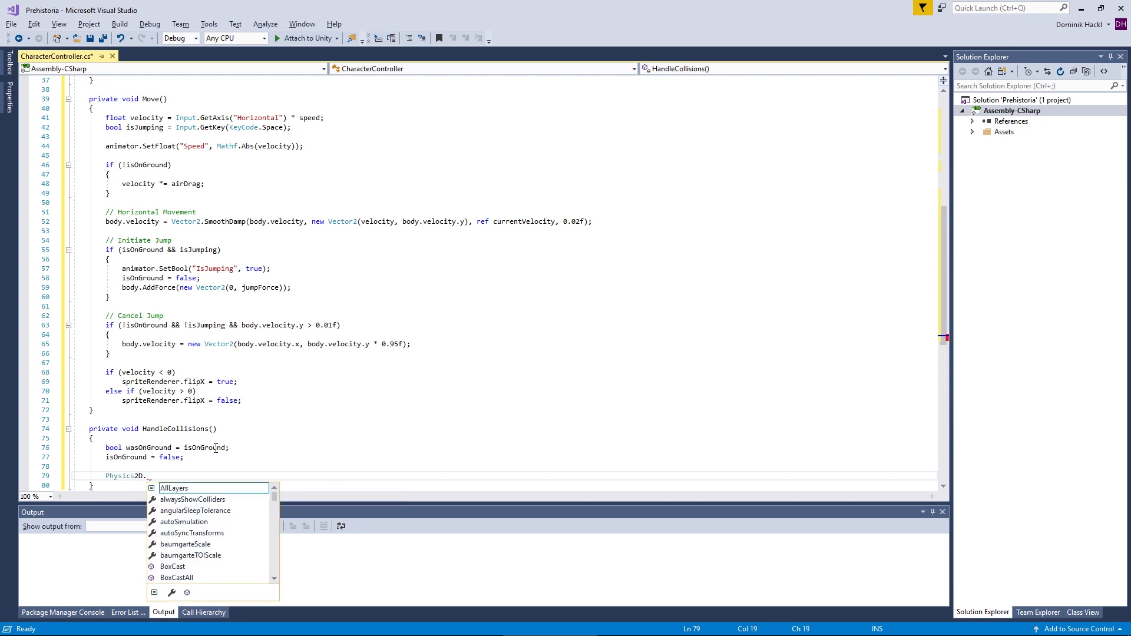
pyautogui.write('apcir')
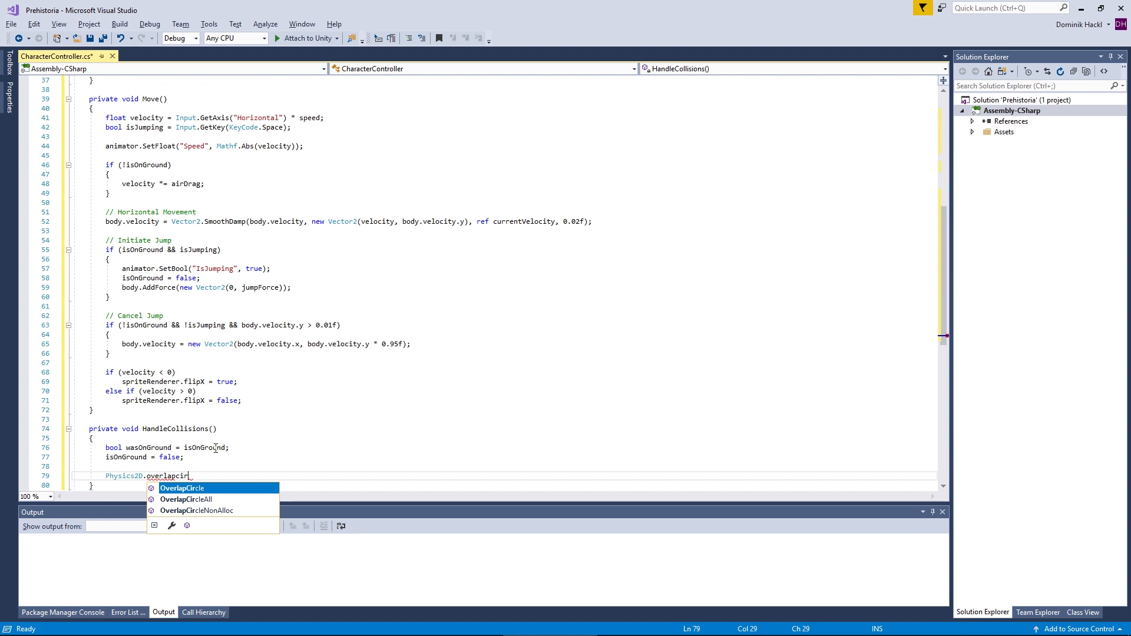
pyautogui.press('Down')
pyautogui.write('(')
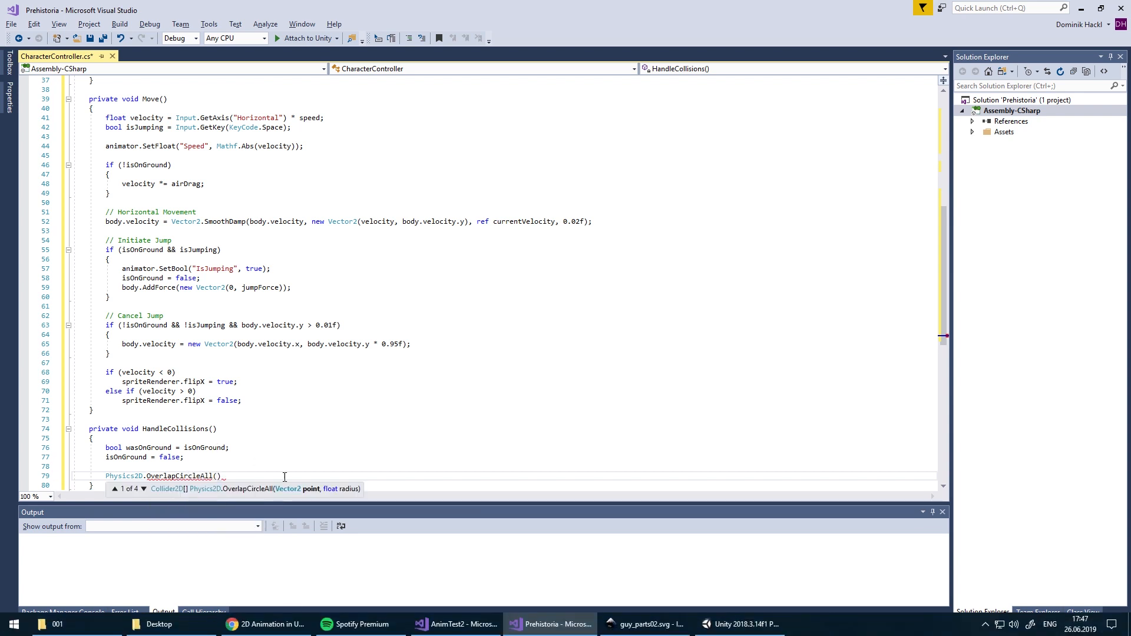
pyautogui.write(')')
pyautogui.click(215, 477)
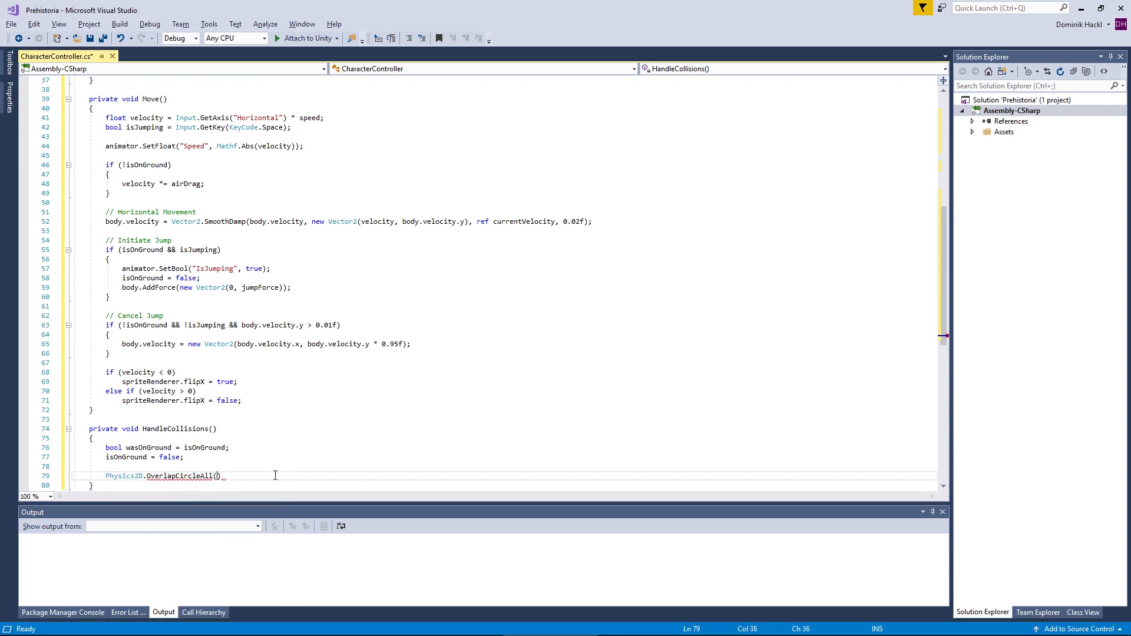
pyautogui.hotkey('ctrl', 'shift', 'space')
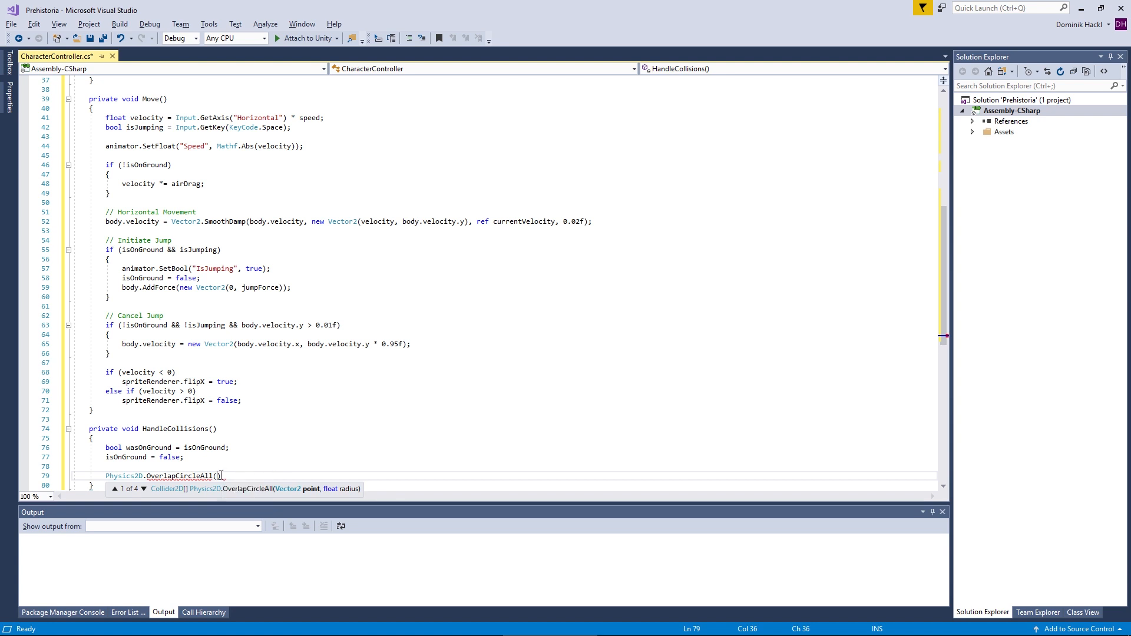
pyautogui.press('Escape')
pyautogui.hotkey('ctrl', 'shift', 'space')
# Step: Declare a field public Transform bottomTransform; below the airDrag field at the start of the class
pyautogui.moveTo(944, 274); pyautogui.dragTo(945, 165)
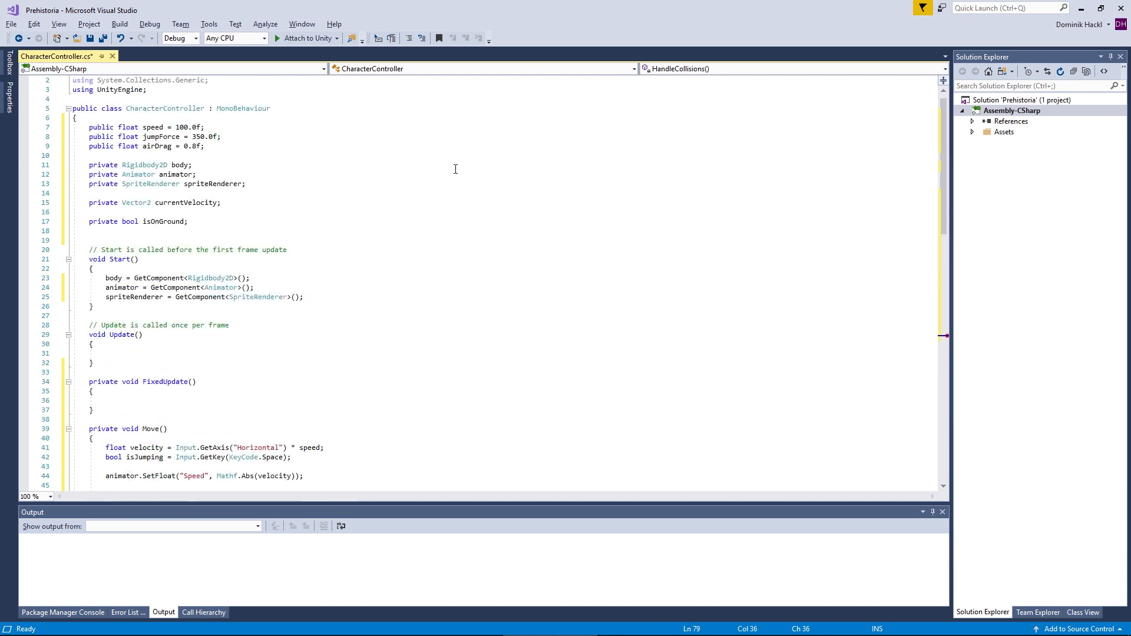
pyautogui.click(374, 159)
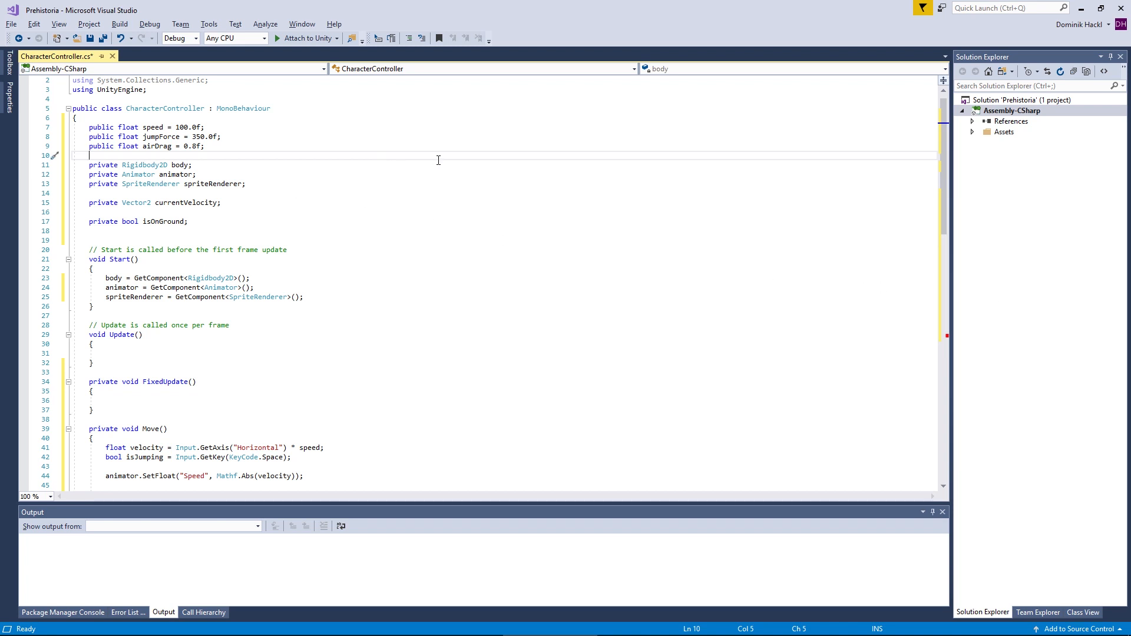
pyautogui.press('Return')
pyautogui.press('Up')
pyautogui.write('pu')
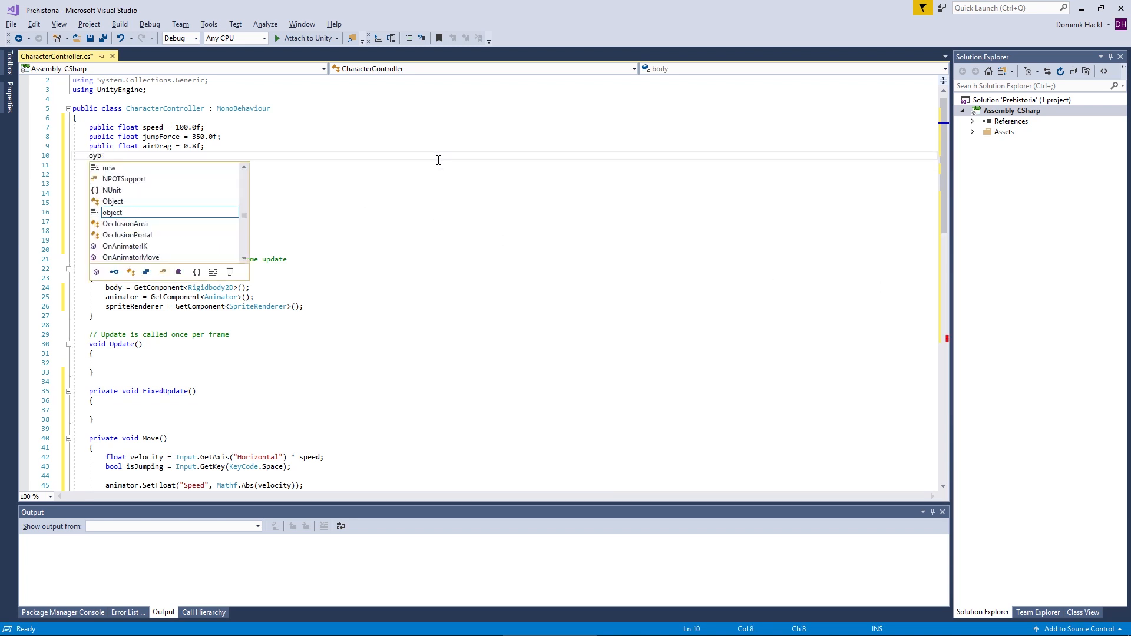
pyautogui.write('blic Transform')
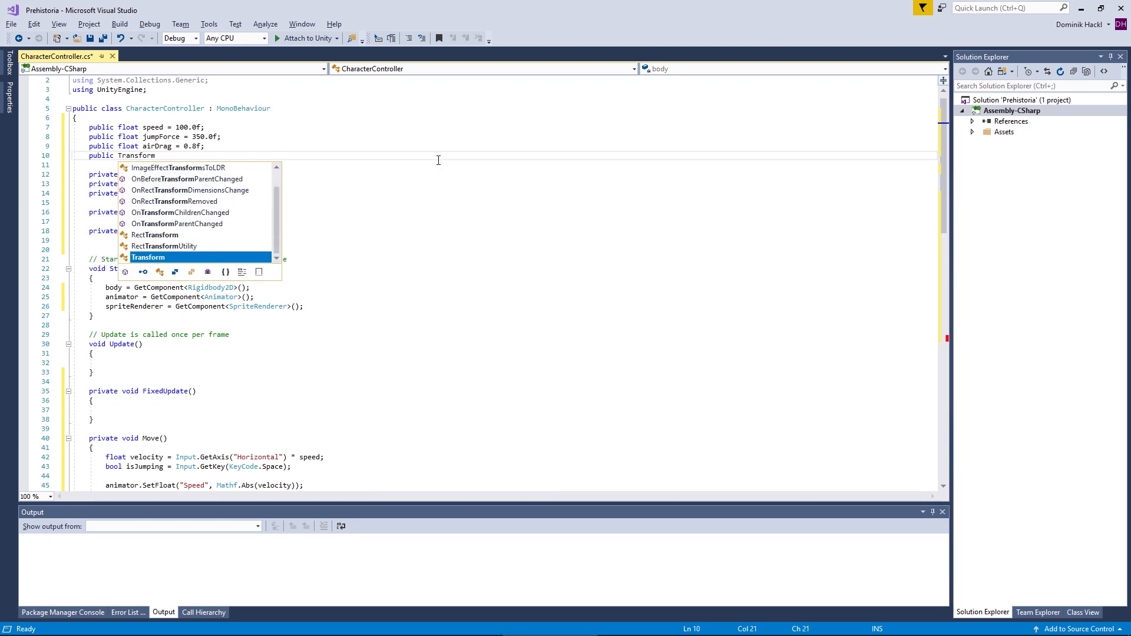
pyautogui.write(' bottomTransform;')
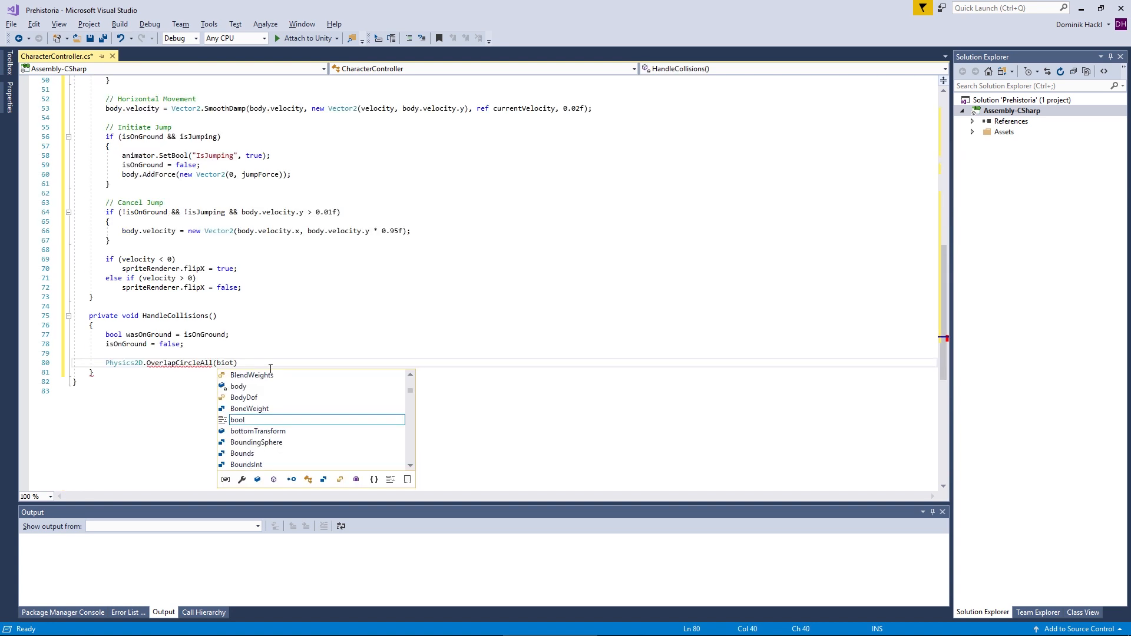
# Step: Give the OverlapCircleAll call the arguments bottomTransform.position and 0.6f, and end the statement with a semicolon
pyautogui.write('tomTransform.')
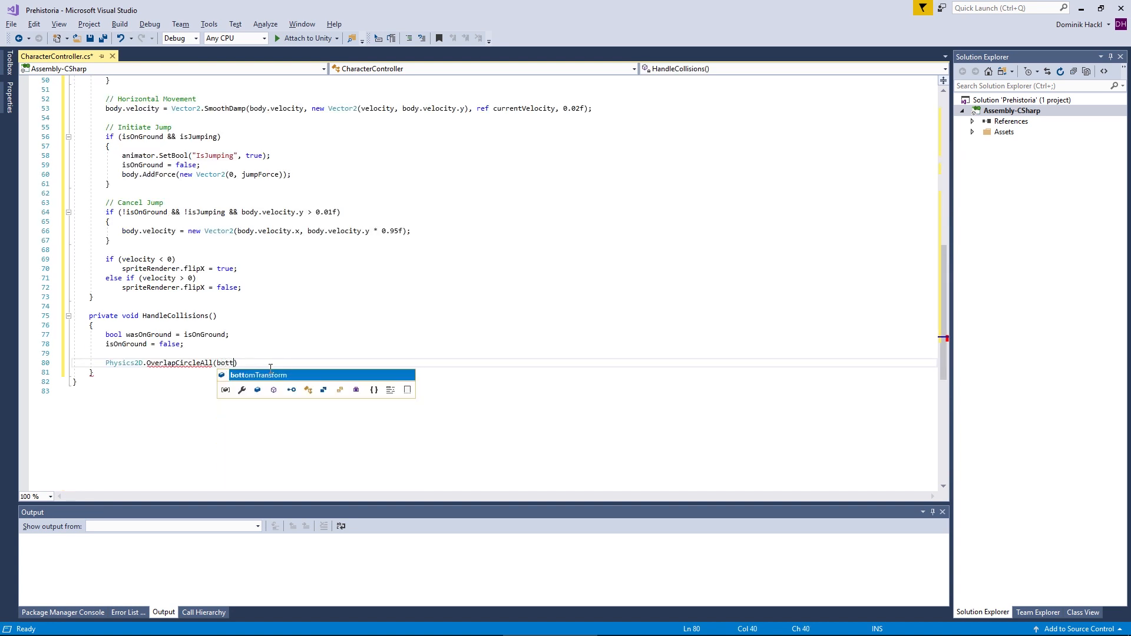
pyautogui.write('position,')
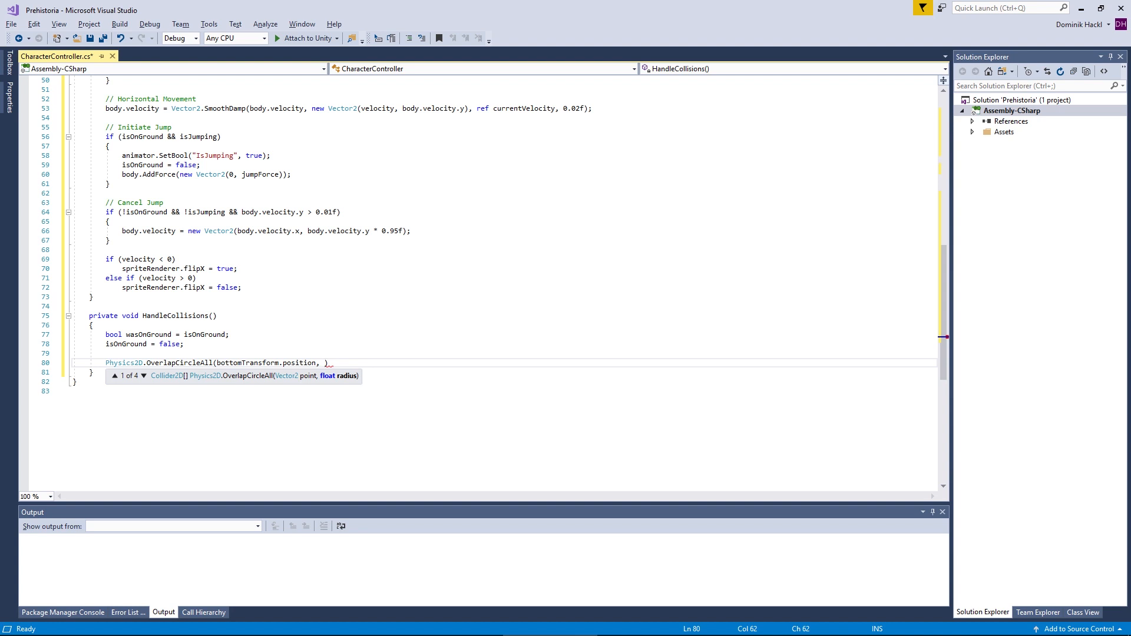
pyautogui.write('0.7')
pyautogui.write('f')
pyautogui.write(')')
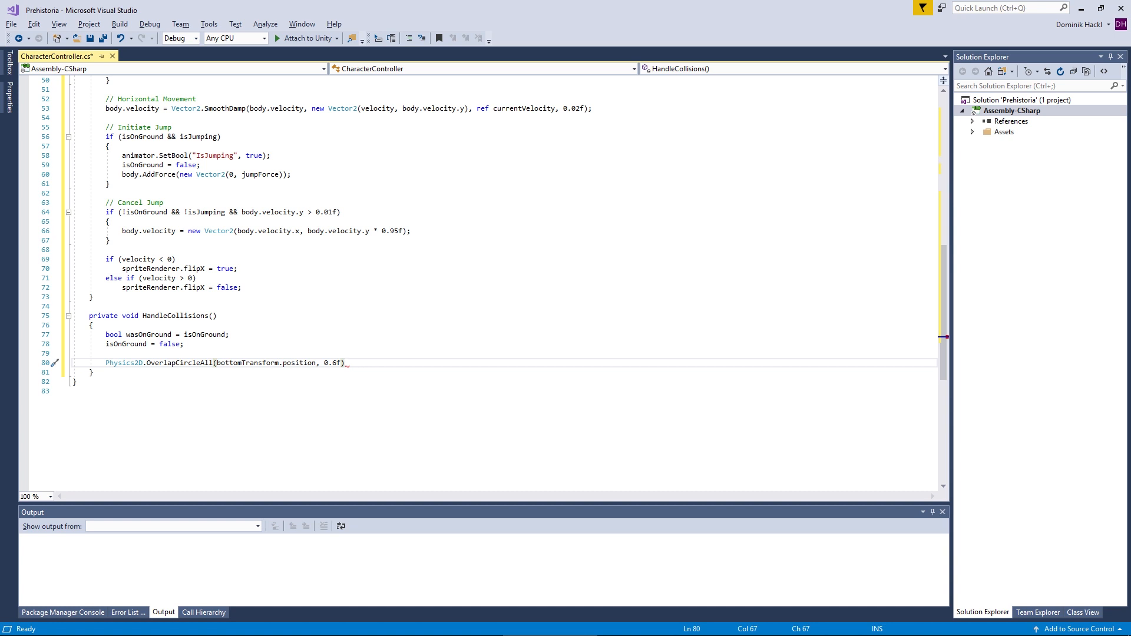
pyautogui.write(';')
pyautogui.press('Return')
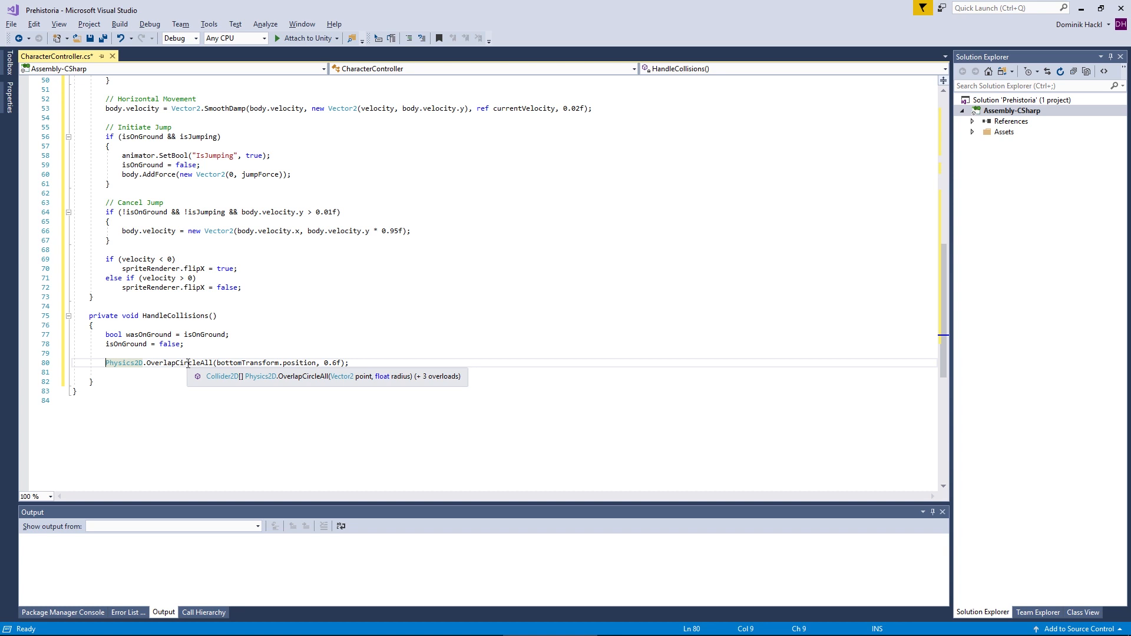
# Step: Assign the OverlapCircleAll result to a new Collider2D[] colliders variable
pyautogui.write('Collid')
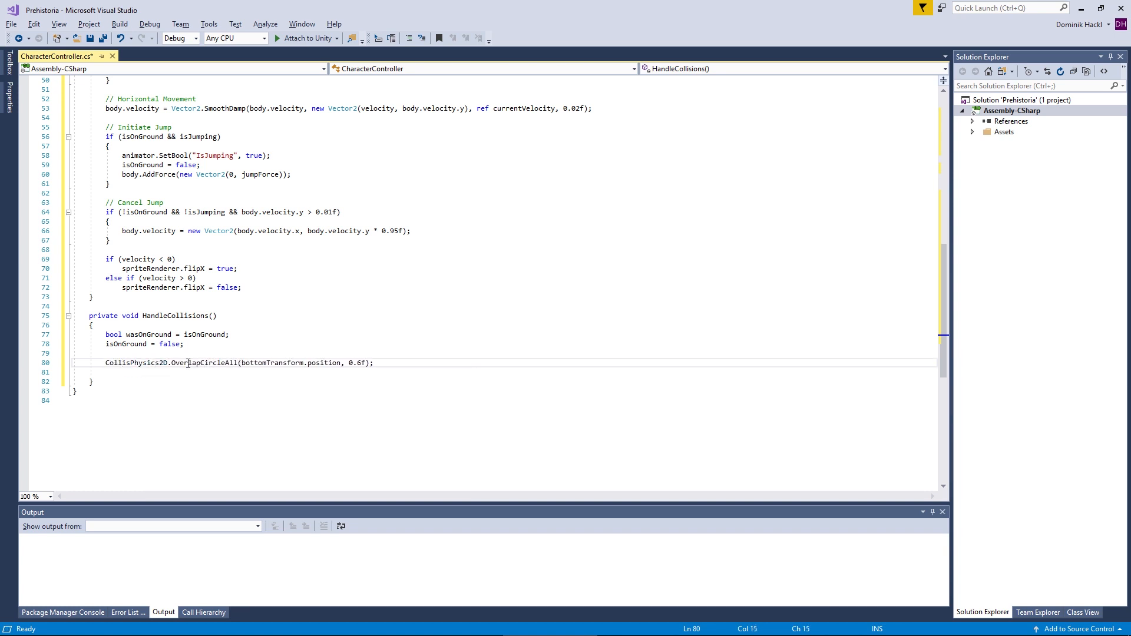
pyautogui.write('er2D[] colliders =')
pyautogui.press('Down')
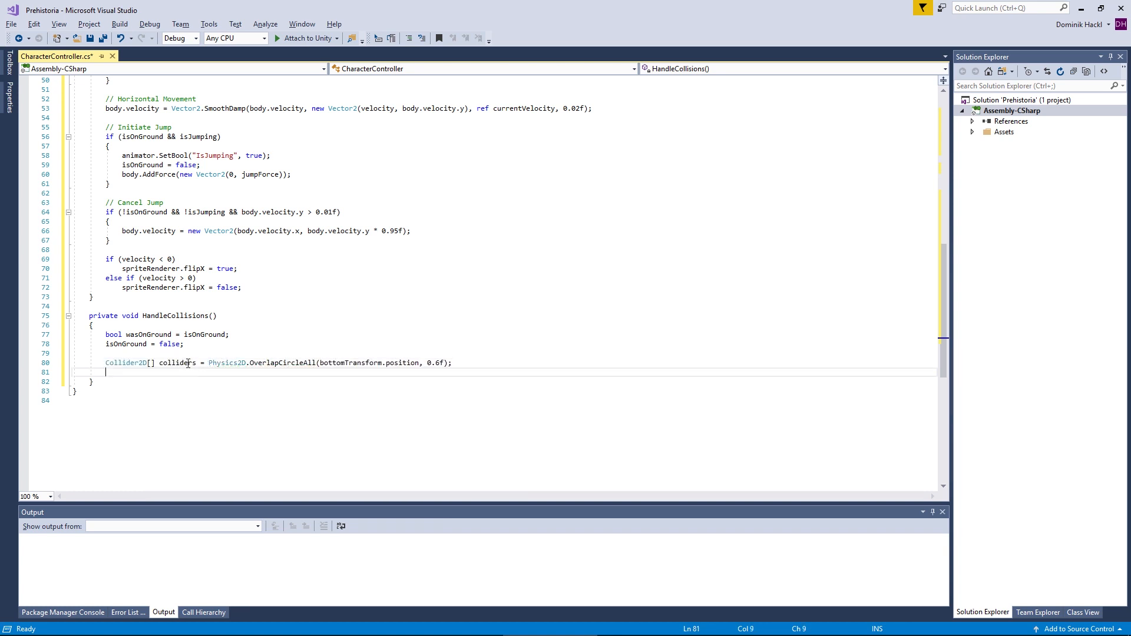
# Step: Below the colliders array, add a foreach (var collider in colliders) loop with an empty body
pyautogui.write('foreach (')
pyautogui.press('Return')
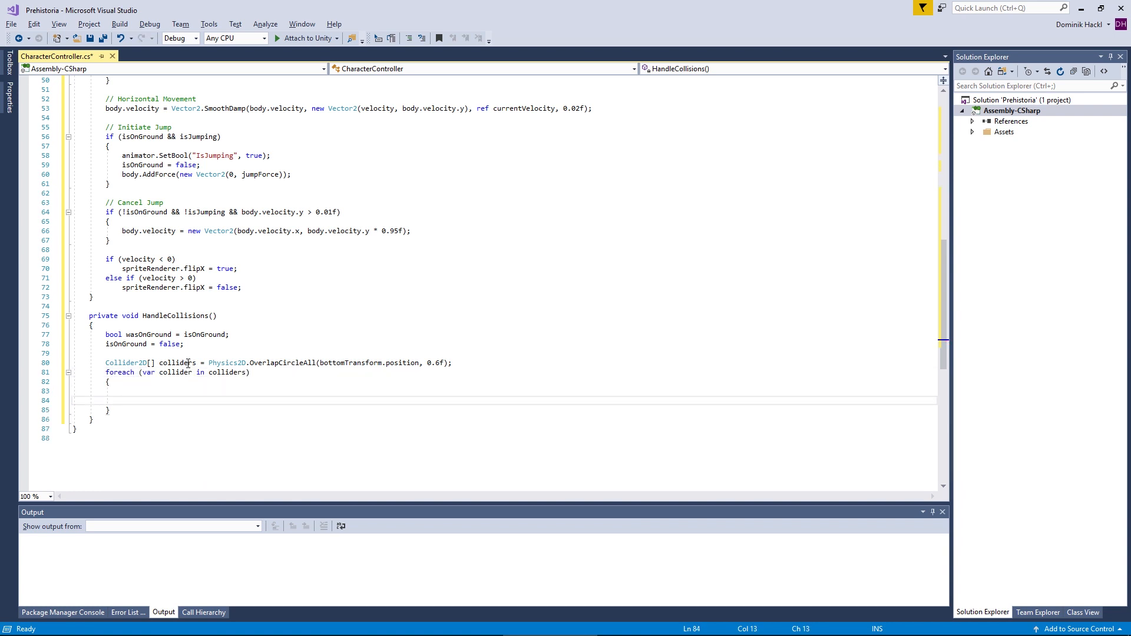
pyautogui.press('BackSpace')
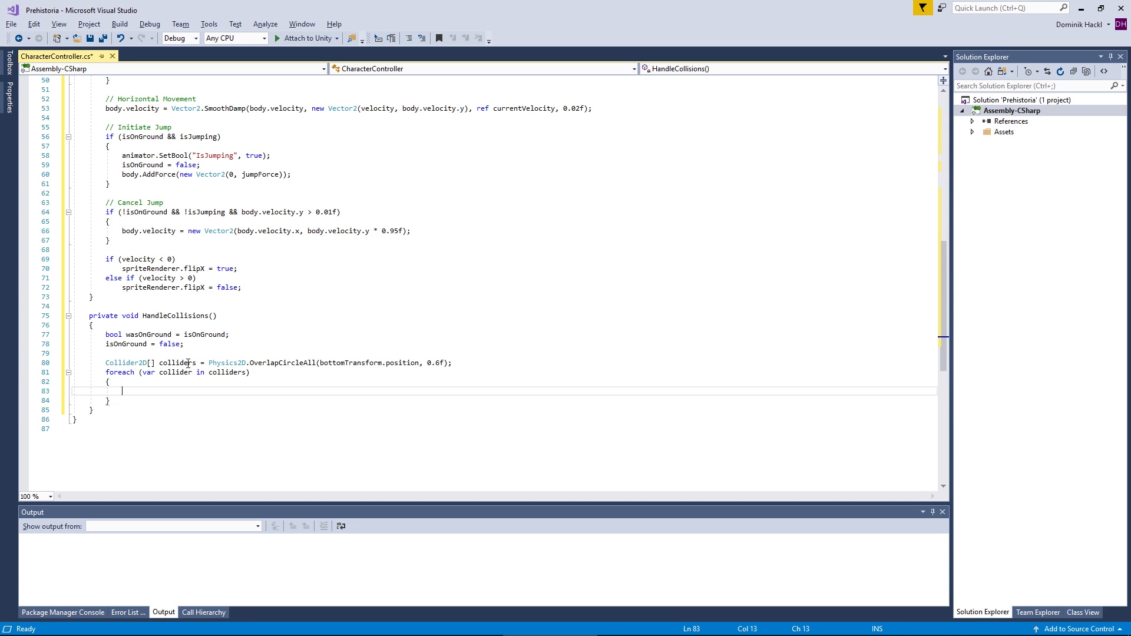
# Step: Inside the foreach loop, add an if (collider.gameObject != gameObject) block that sets isOnGround = true;
pyautogui.write('if (')
pyautogui.write('collider.gameObject !')
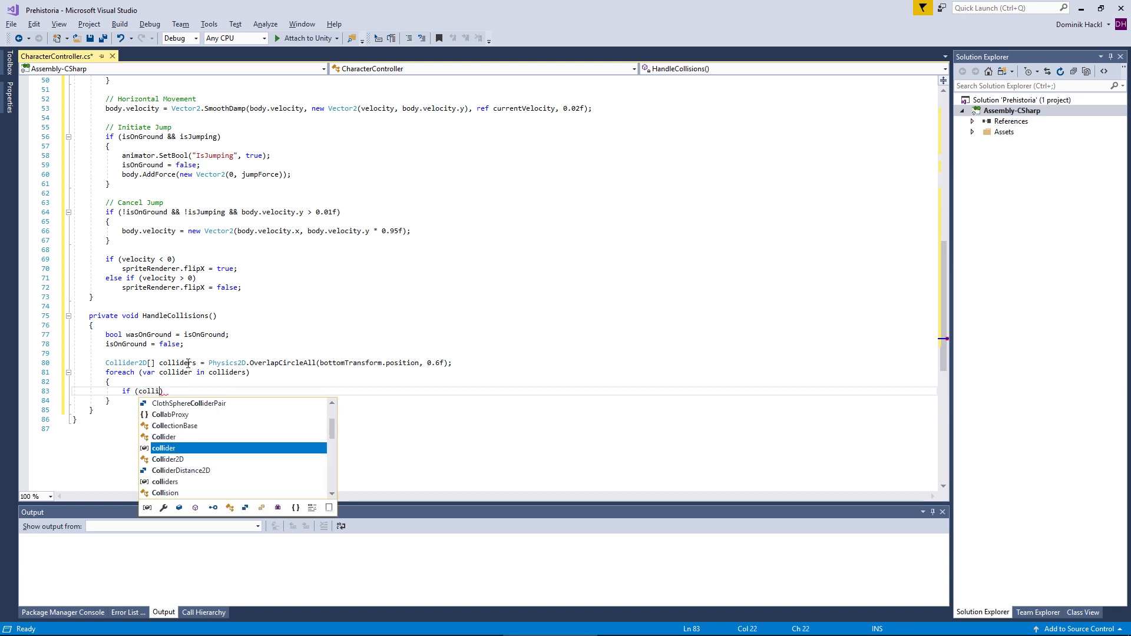
pyautogui.write('= ')
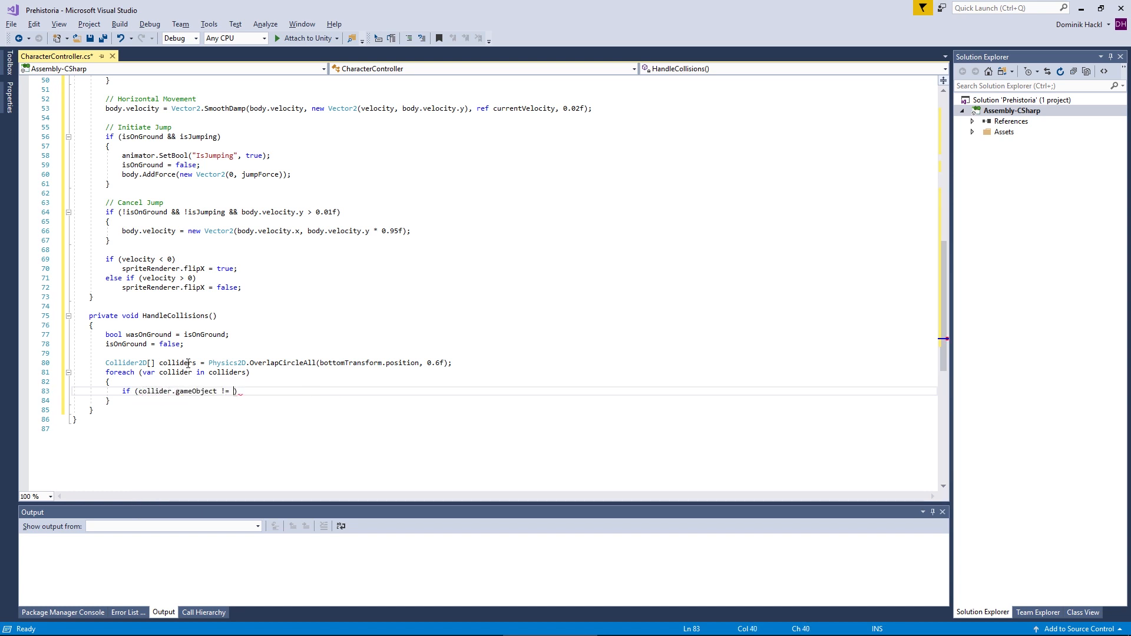
pyautogui.write('gameObject)')
pyautogui.press('Return')
pyautogui.write('{')
pyautogui.press('Return')
pyautogui.write('i')
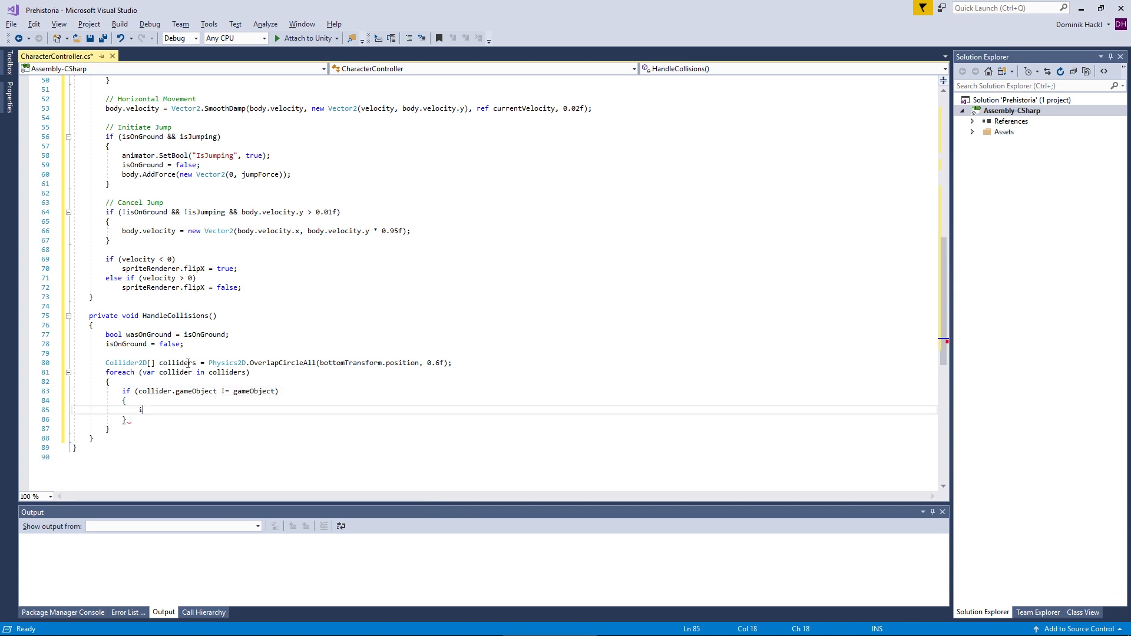
pyautogui.write('sOnGround = true;')
pyautogui.press('Return')
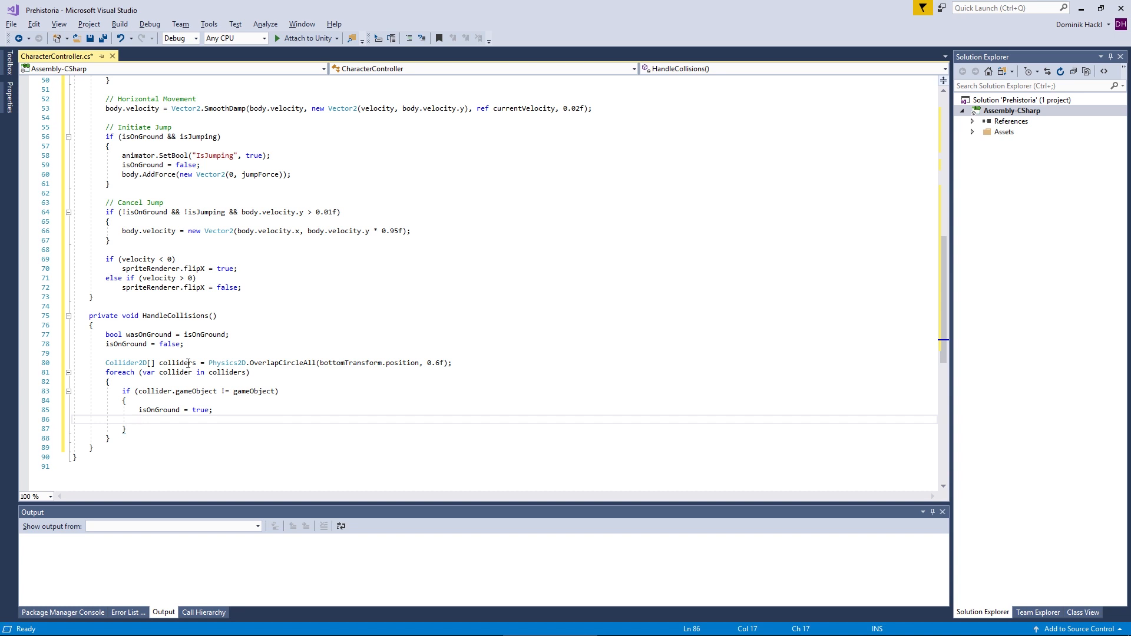
# Step: Below isOnGround = true;, begin a nested if statement with the condition !wasOnGround && as its first part
pyautogui.scroll(-1, 383, 402)
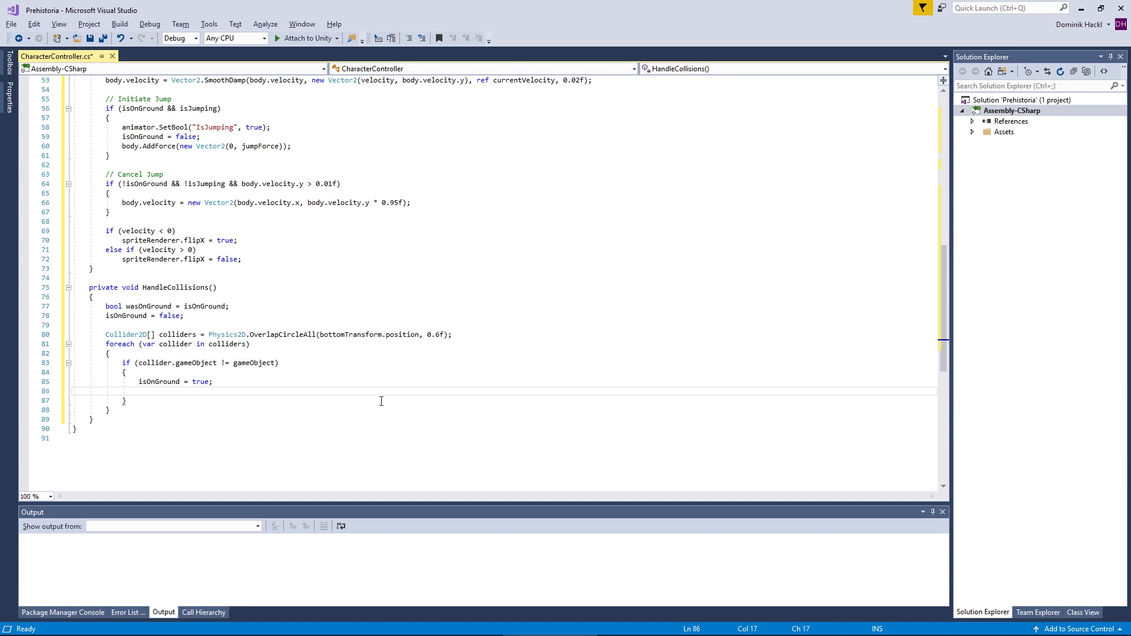
pyautogui.write('if (!was')
pyautogui.press('Tab')
pyautogui.write('&&')
pyautogui.scroll(2, 286, 427)
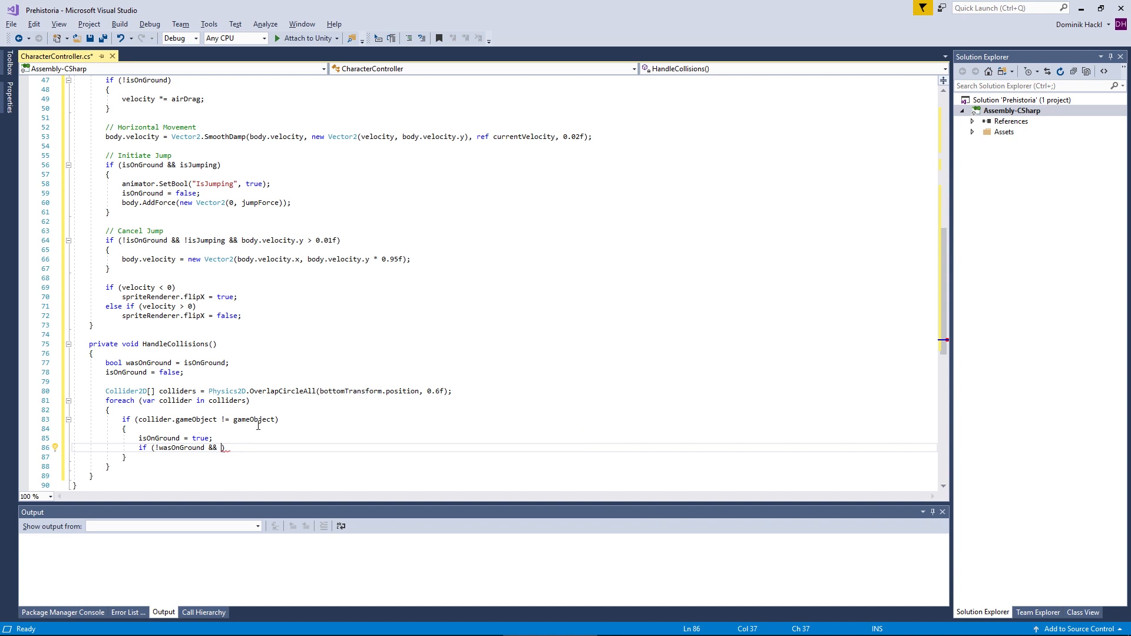
pyautogui.scroll(-1, 245, 436)
pyautogui.scroll(-1, 650, 407)
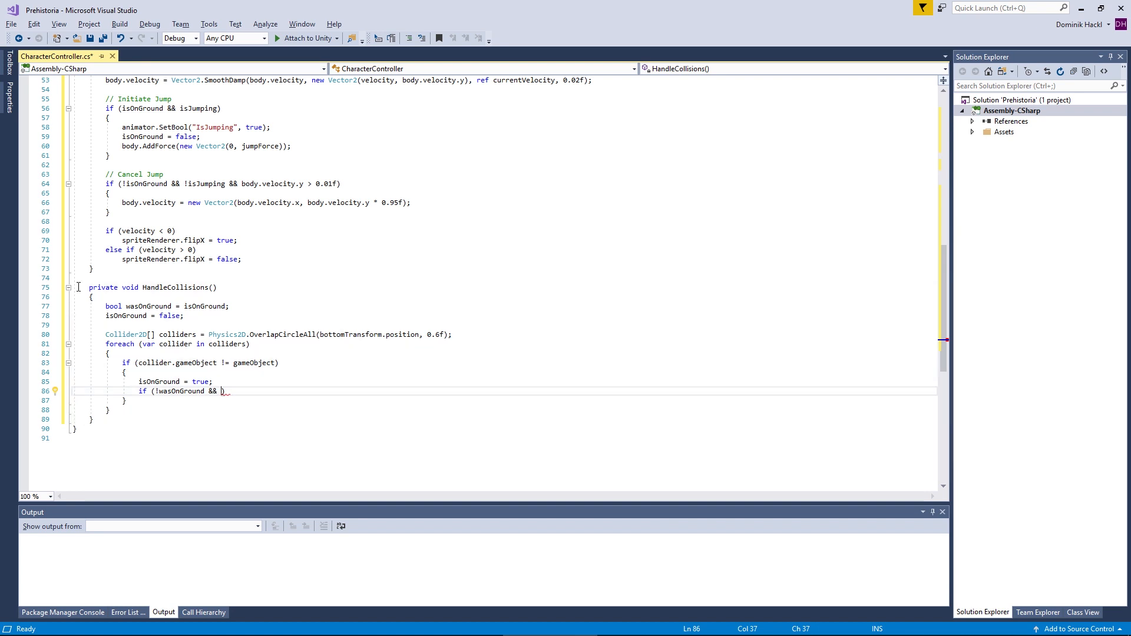
# Step: Declare a field private float previousPositionY; directly below the currentVelocity field, followed by a blank line
pyautogui.scroll(7, 328, 276)
pyautogui.scroll(7, 328, 276)
pyautogui.click(409, 120)
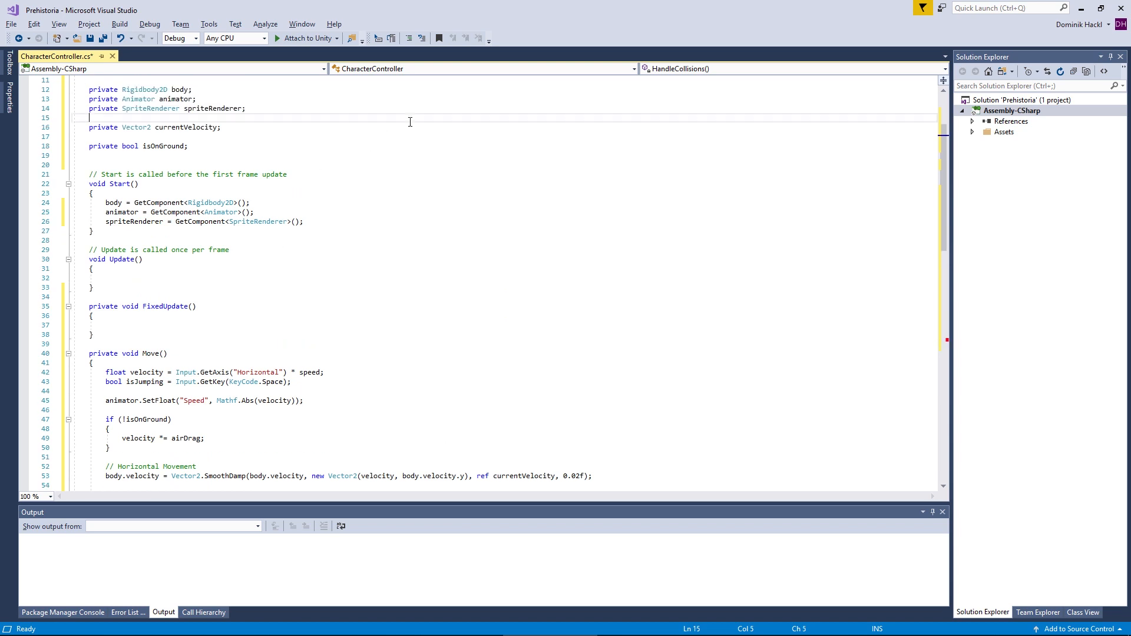
pyautogui.click(414, 149)
pyautogui.press('Up')
pyautogui.write('private float previousPositionY;')
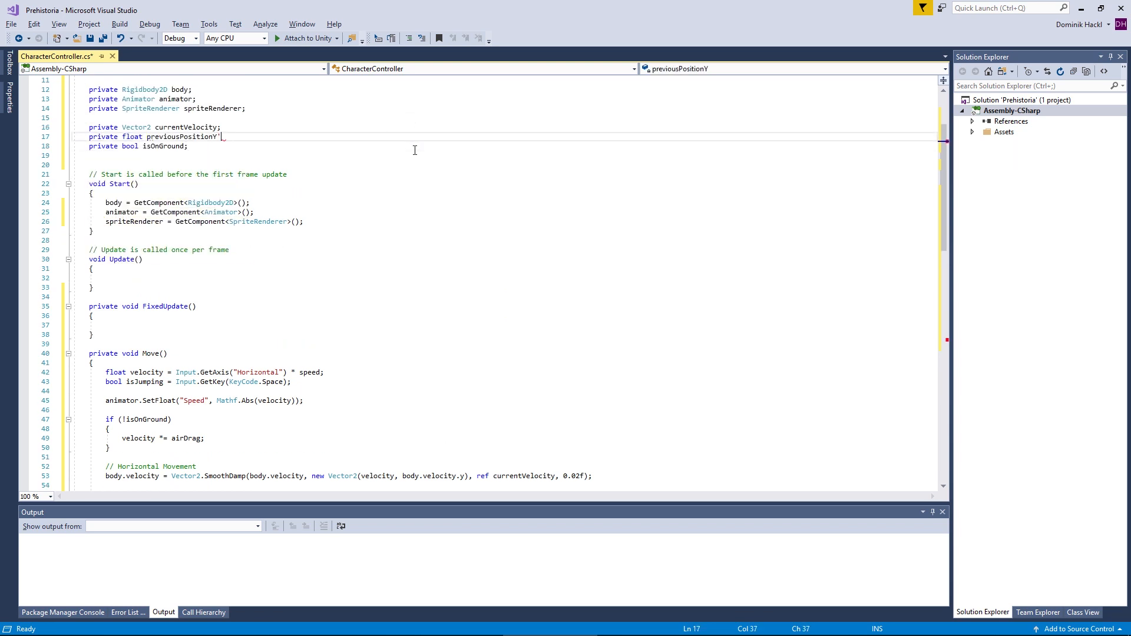
pyautogui.press('Return')
# Step: In FixedUpdate(), leave an empty line and add the statement previousPositionY = transform.position.y;
pyautogui.click(458, 287)
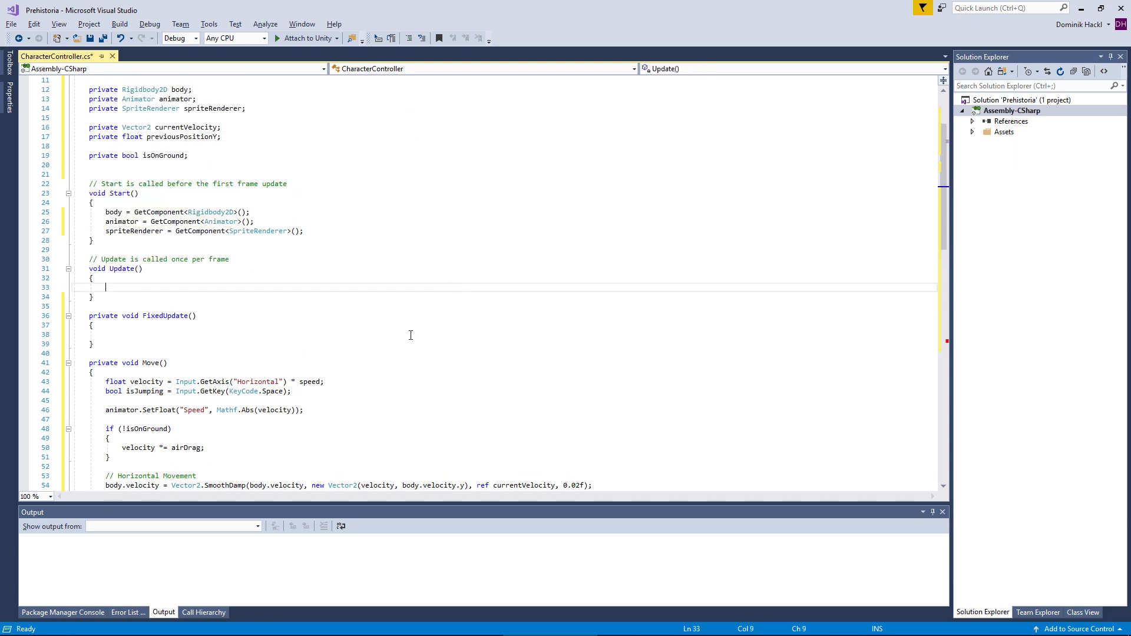
pyautogui.click(413, 335)
pyautogui.press('Return')
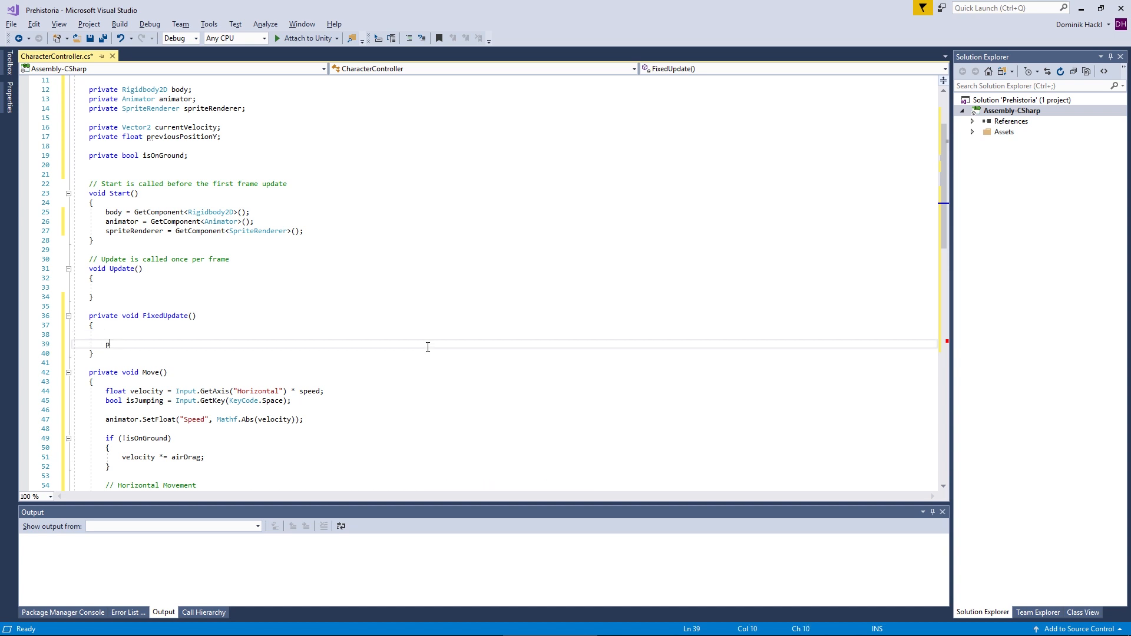
pyautogui.write('pre')
pyautogui.write('iousPositionY = transform.position')
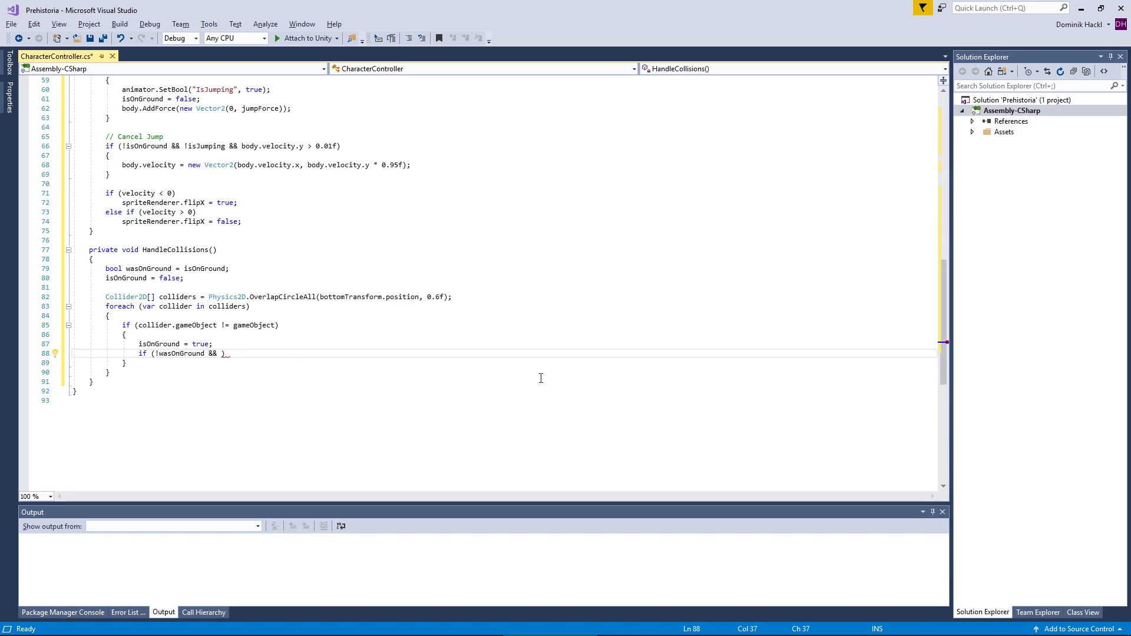
# Step: Complete the nested if condition in HandleCollisions() with previousPositionY > transform.position.y and start a new line below it
pyautogui.write('previousPositionY > transform.')
pyautogui.press('Return')
pyautogui.hotkey('shift', 'Home')
pyautogui.press('BackSpace')
pyautogui.press('BackSpace')
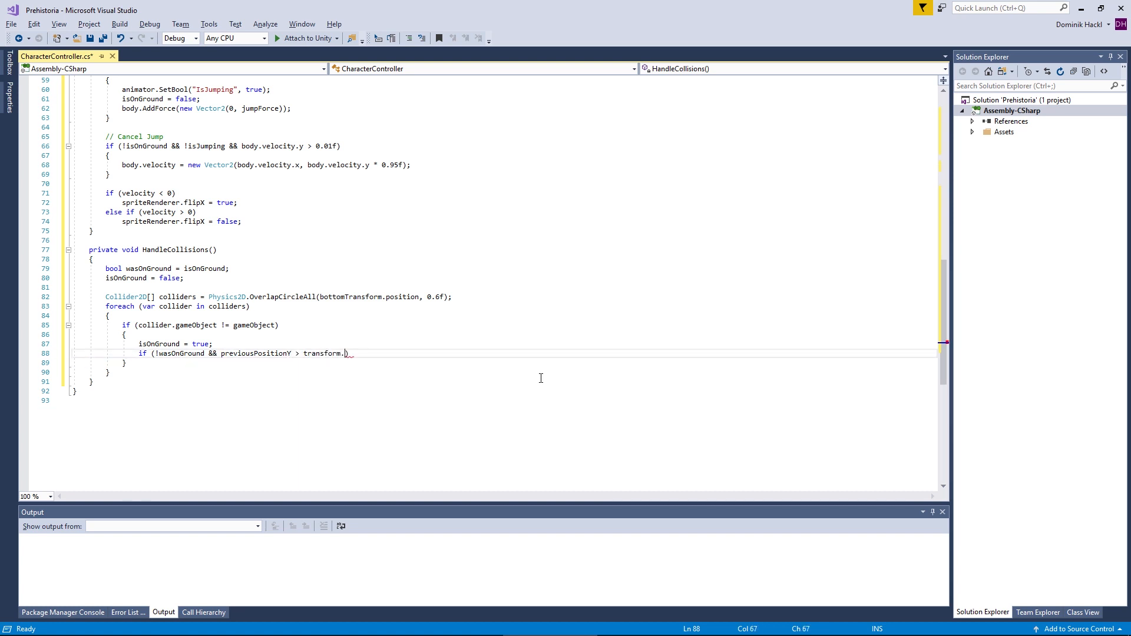
pyautogui.write('position.y')
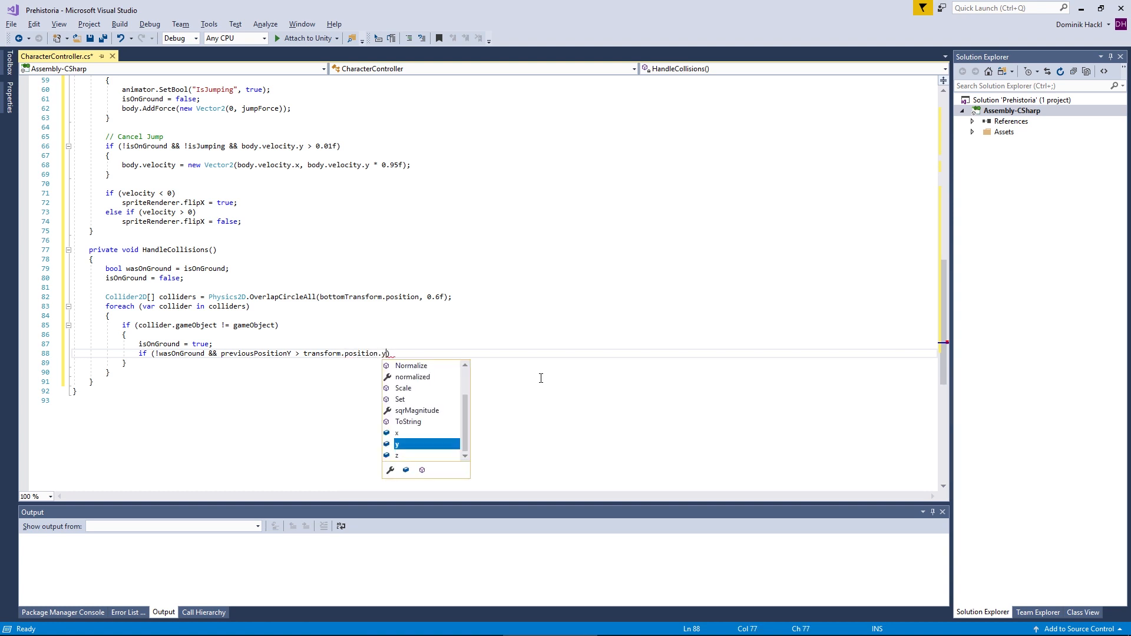
pyautogui.press('Right')
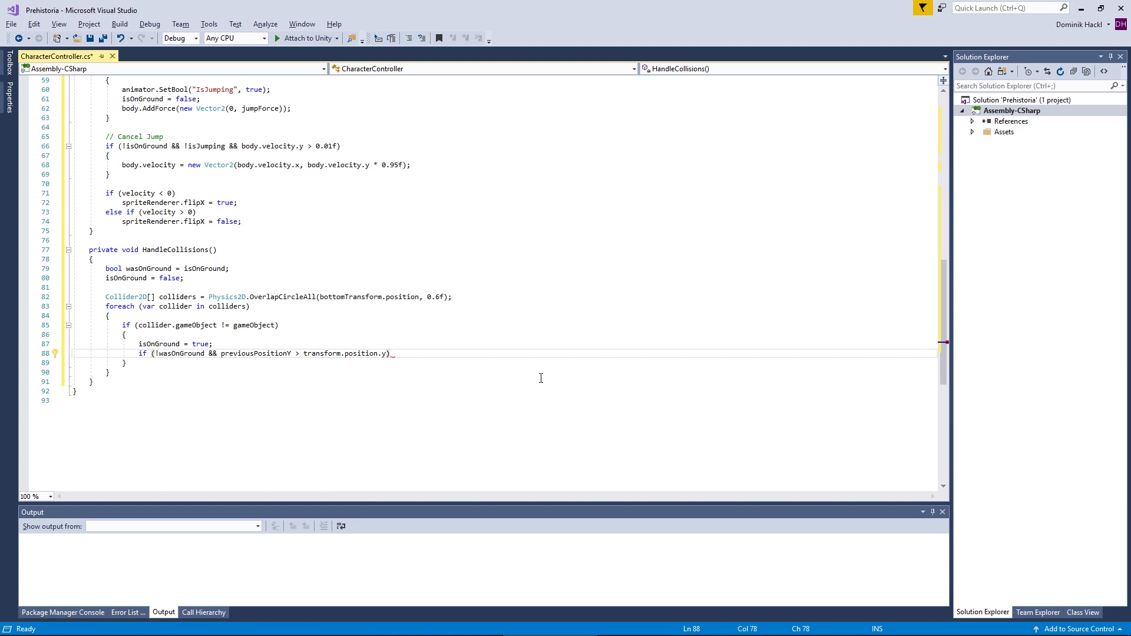
pyautogui.press('Return')
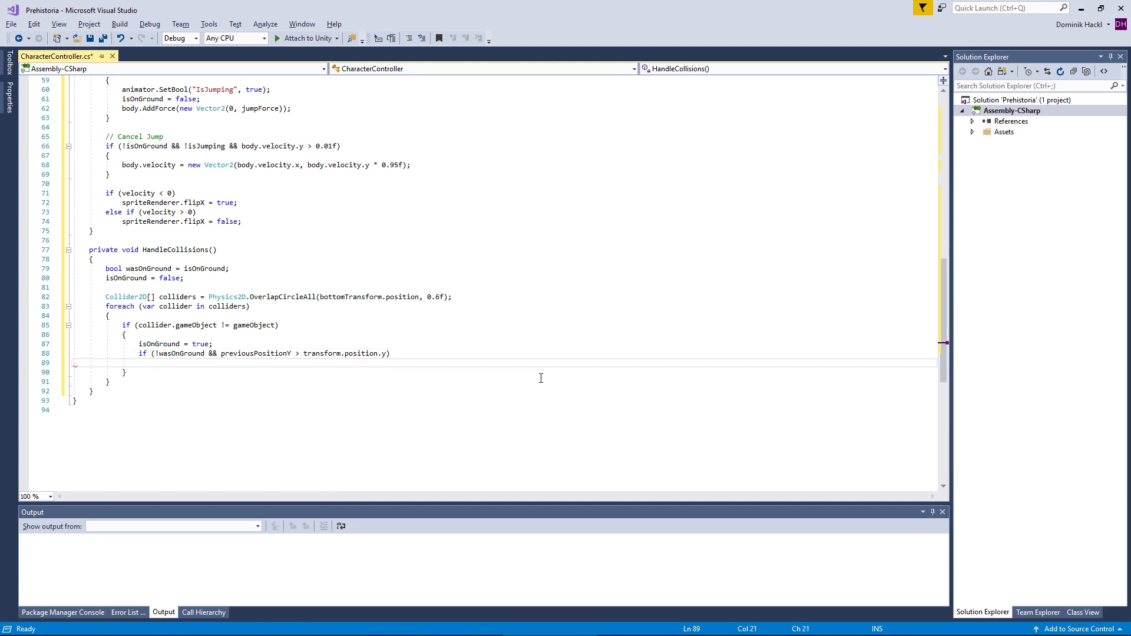
# Step: Add an empty private void HandleLanding() method below HandleCollisions()
pyautogui.click(269, 387)
pyautogui.press('Return')
pyautogui.press('Return')
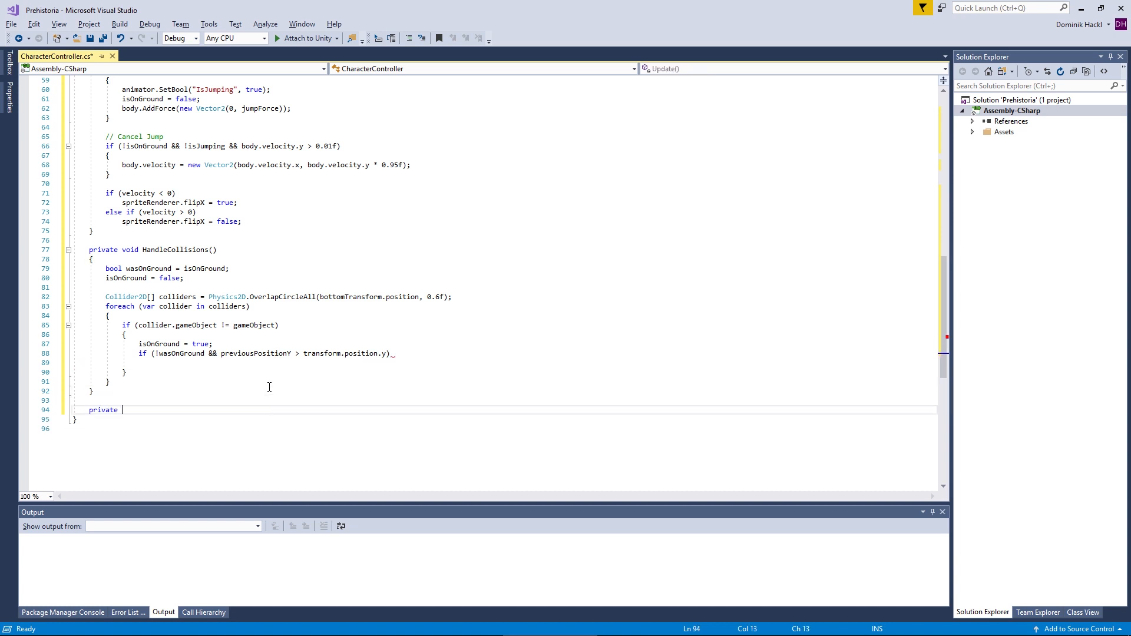
pyautogui.write('private void HandleLanding() {')
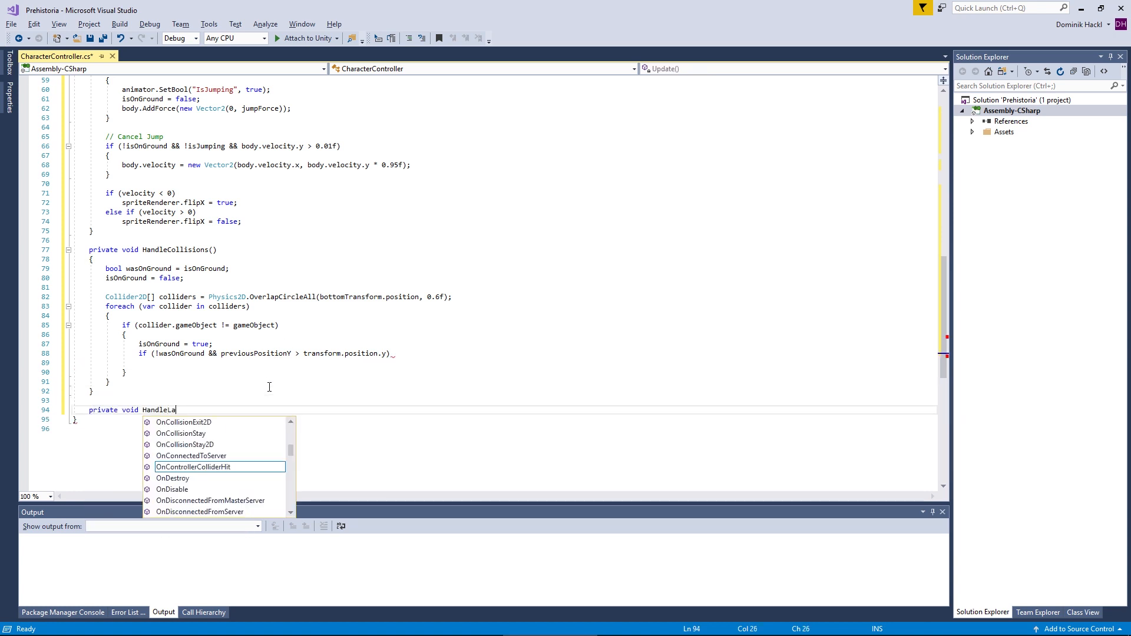
pyautogui.press('Return')
# Step: Call HandleLanding(); as the body of the nested !wasOnGround if statement in HandleCollisions()
pyautogui.press('Up')
pyautogui.press('Up')
pyautogui.press('Up')
pyautogui.press('Up')
pyautogui.press('Up')
pyautogui.press('Up')
pyautogui.press('Up')
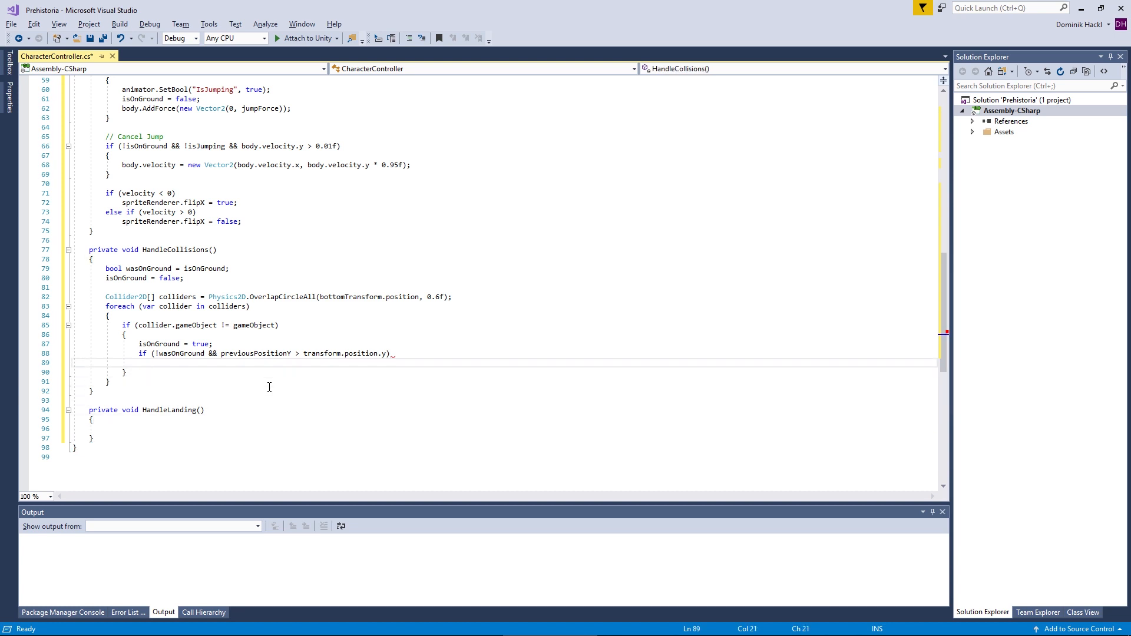
pyautogui.write('Handhl')
pyautogui.write('();')
# Step: In HandleLanding(), add animator.SetBool("IsJumping", false); and save the script
pyautogui.click(251, 428)
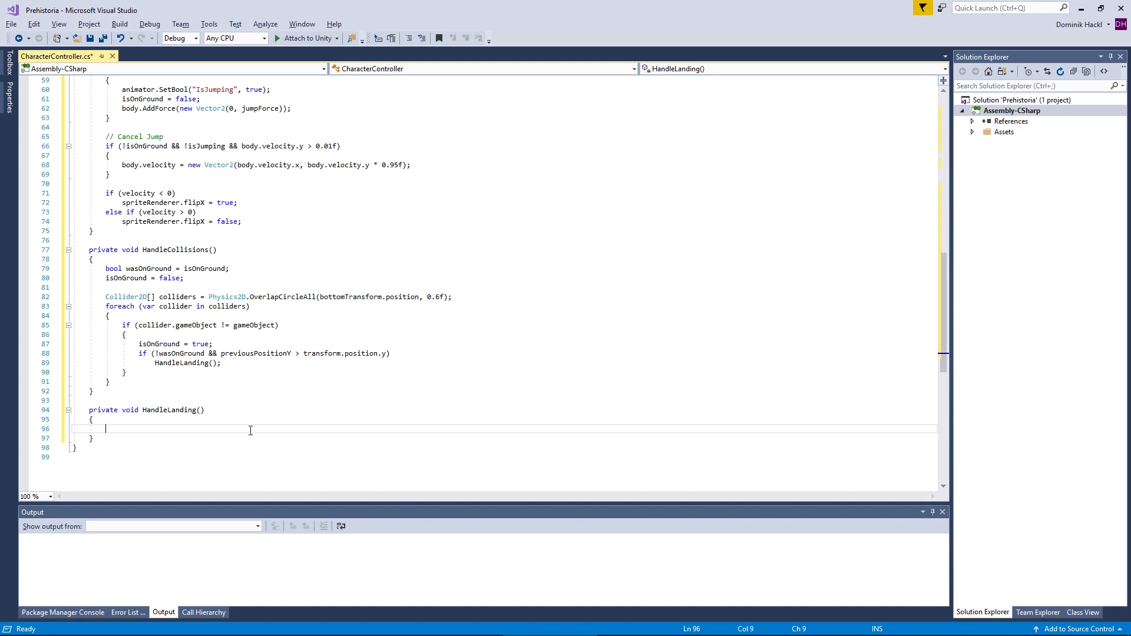
pyautogui.write('animator.set')
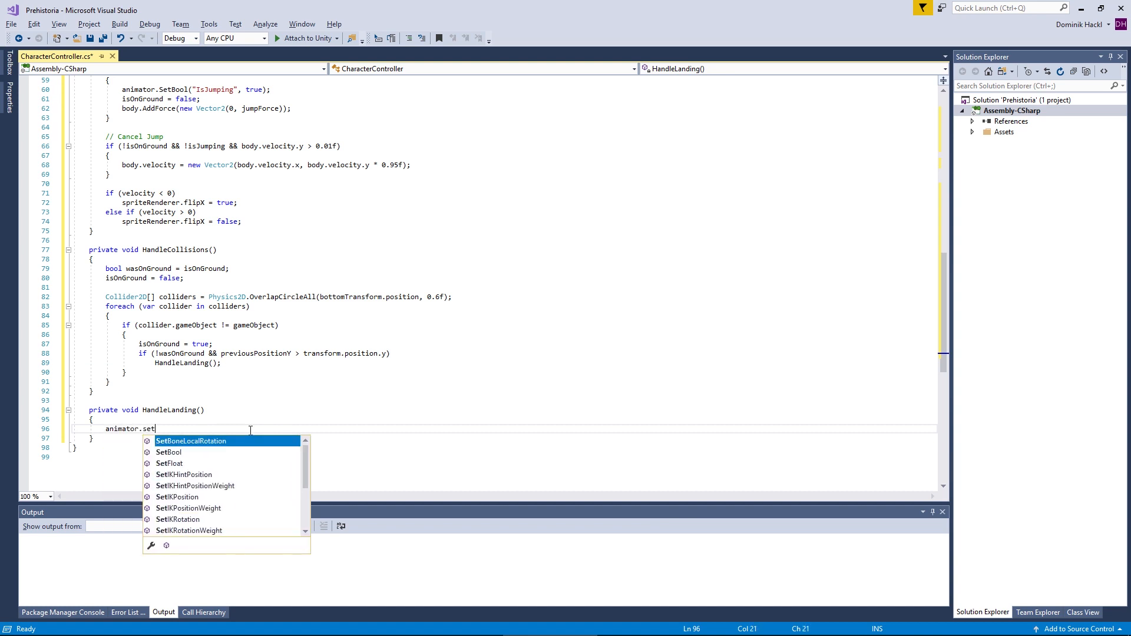
pyautogui.write('boo("')
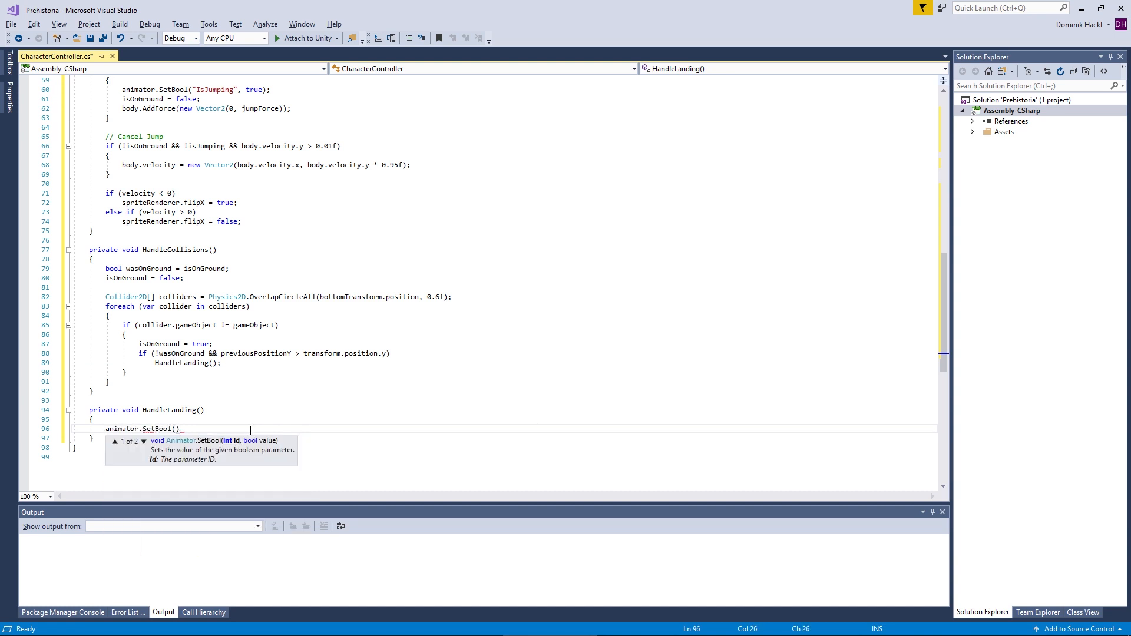
pyautogui.write('IsJumping", false);')
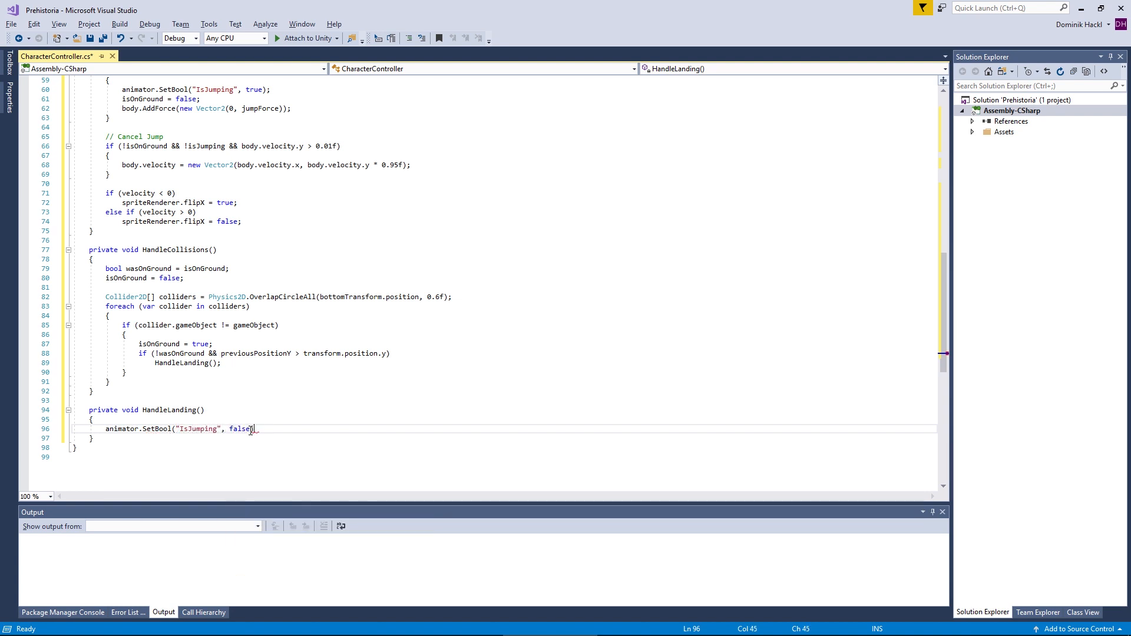
pyautogui.hotkey('ctrl', 's')
pyautogui.scroll(-2, 280, 382)
pyautogui.click(301, 380)
pyautogui.doubleClick(301, 379)
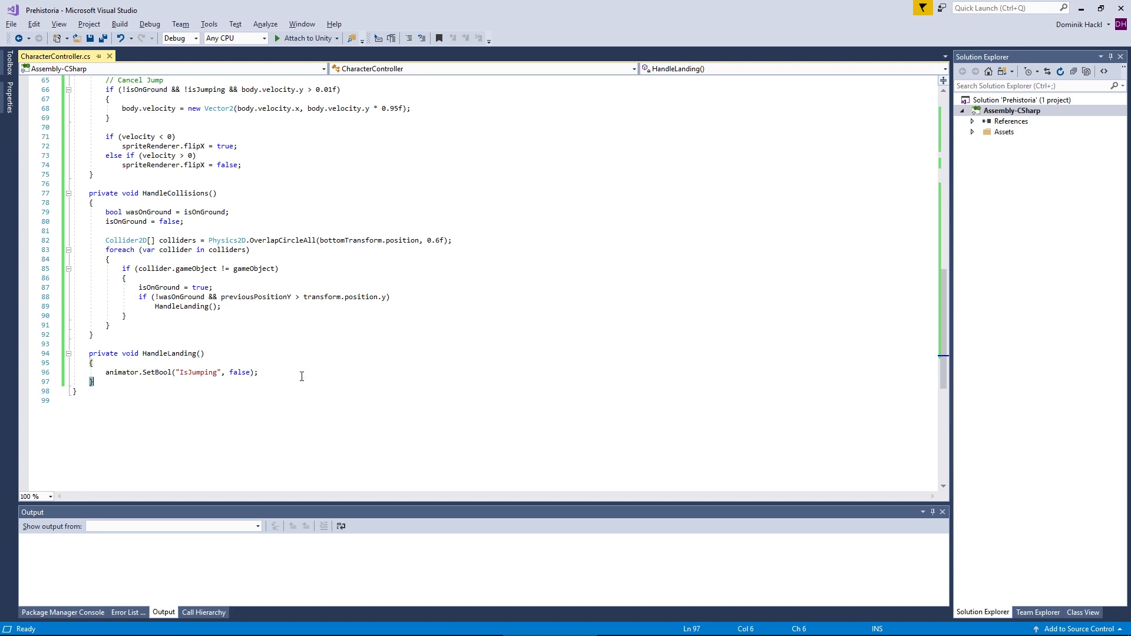
pyautogui.doubleClick(278, 372)
# Step: In FixedUpdate(), call Move(); and HandleCollisions(); above the previousPositionY assignment
pyautogui.scroll(12, 285, 372)
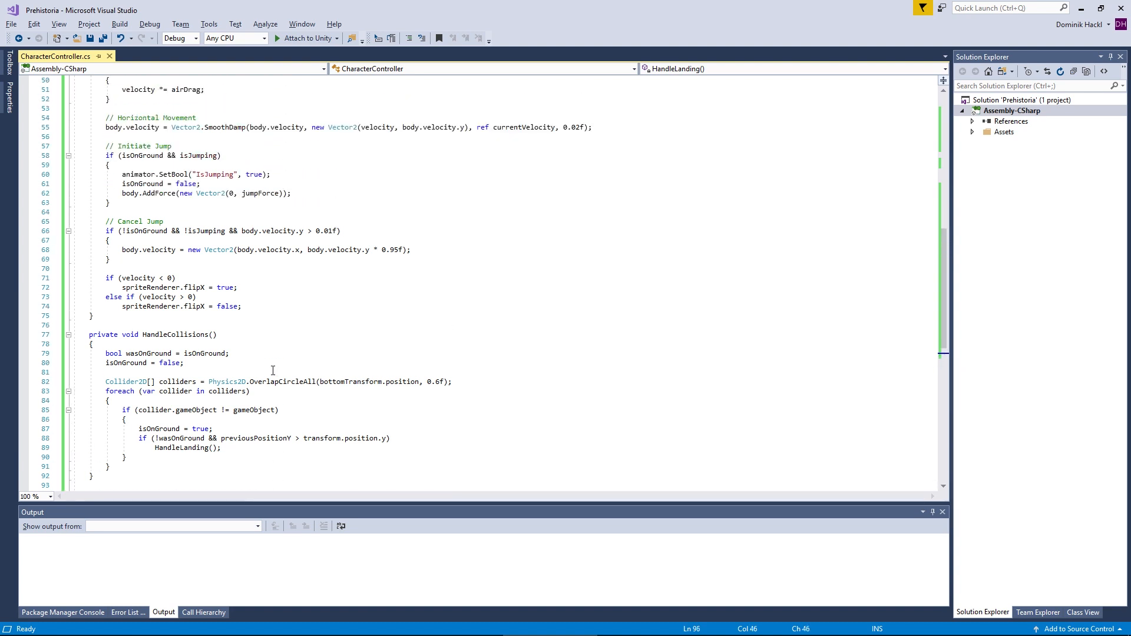
pyautogui.scroll(2, 276, 379)
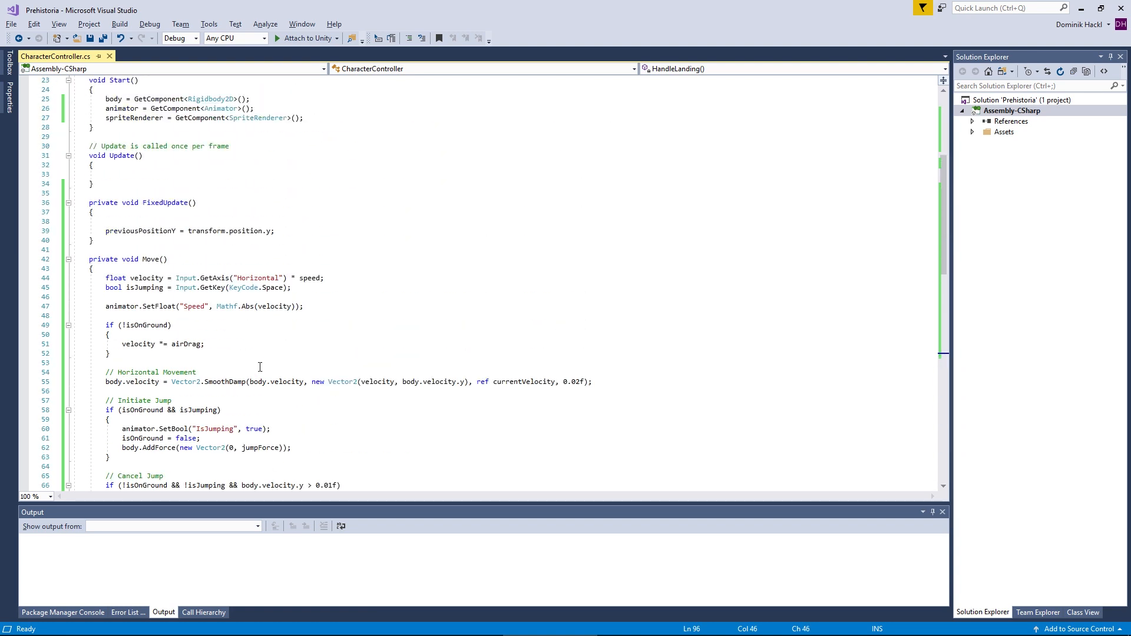
pyautogui.click(210, 209)
pyautogui.press('Down')
pyautogui.write('Move();')
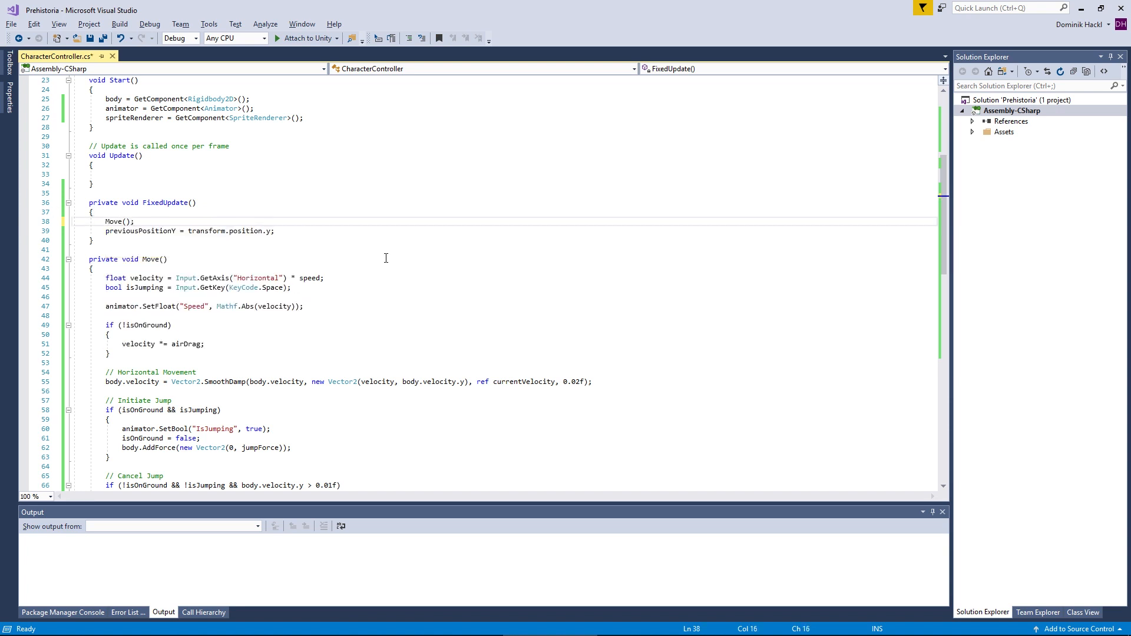
pyautogui.press('Return')
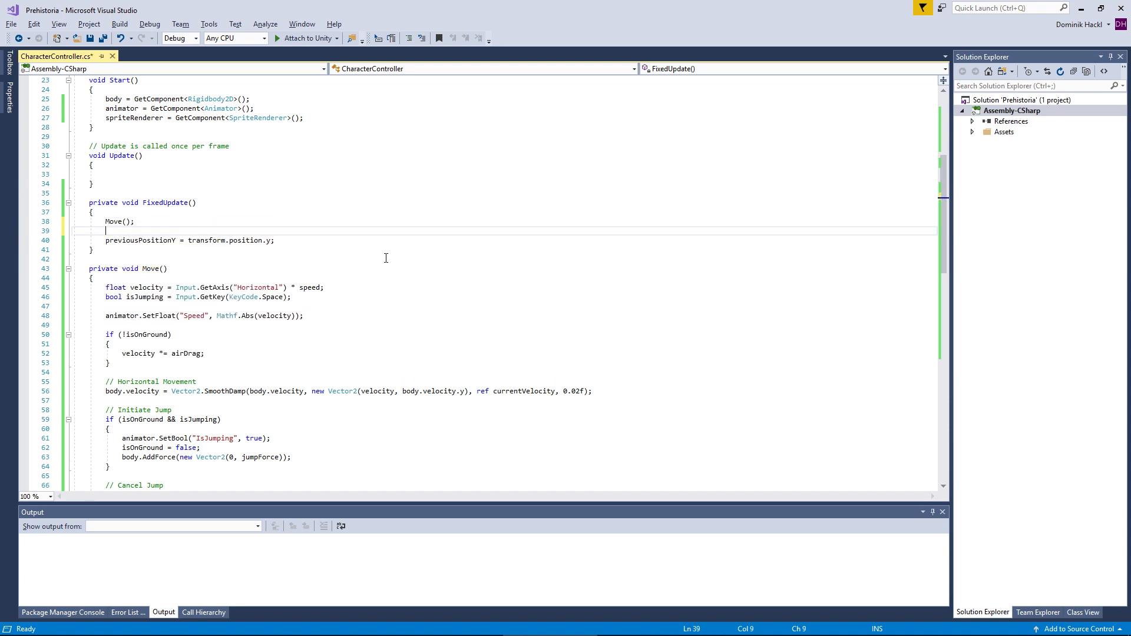
pyautogui.write('HandleCollisions();')
# Step: Save the CharacterController script with the completed FixedUpdate() method
pyautogui.scroll(1, 302, 266)
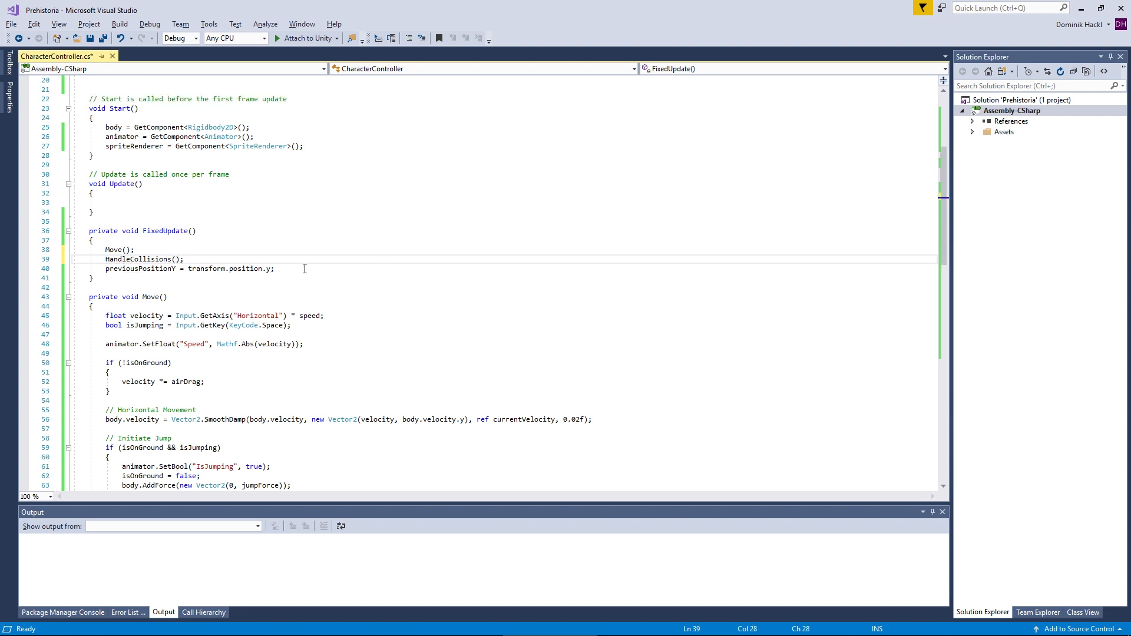
pyautogui.scroll(-1, 303, 267)
pyautogui.click(316, 243)
pyautogui.scroll(-1, 324, 243)
pyautogui.scroll(4, 324, 243)
pyautogui.hotkey('ctrl', 's')
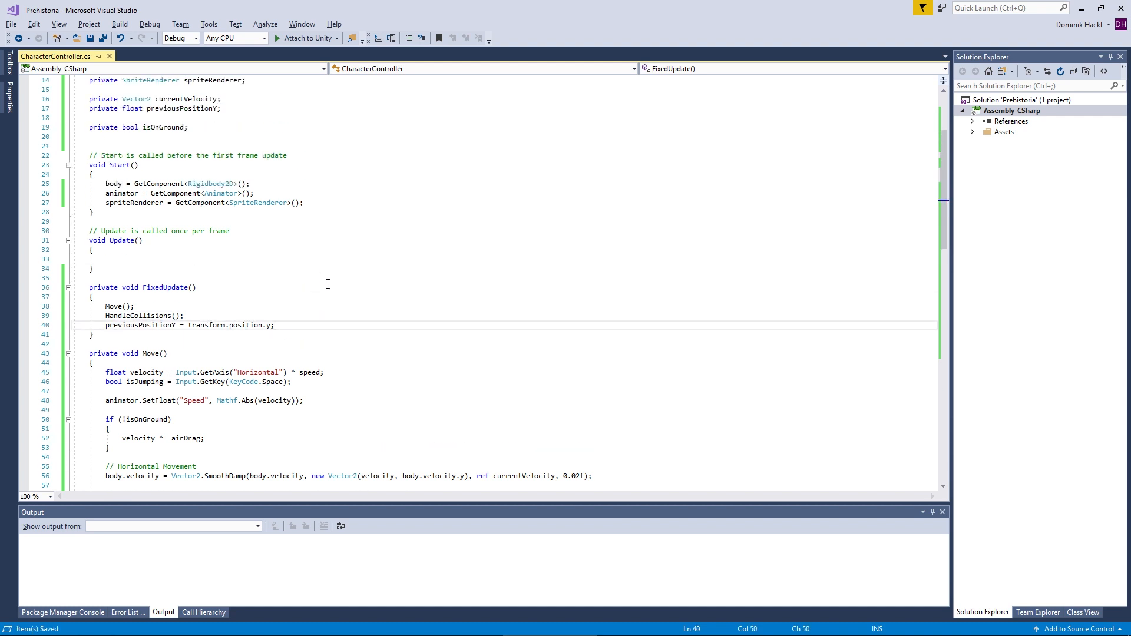
pyautogui.scroll(3, 322, 288)
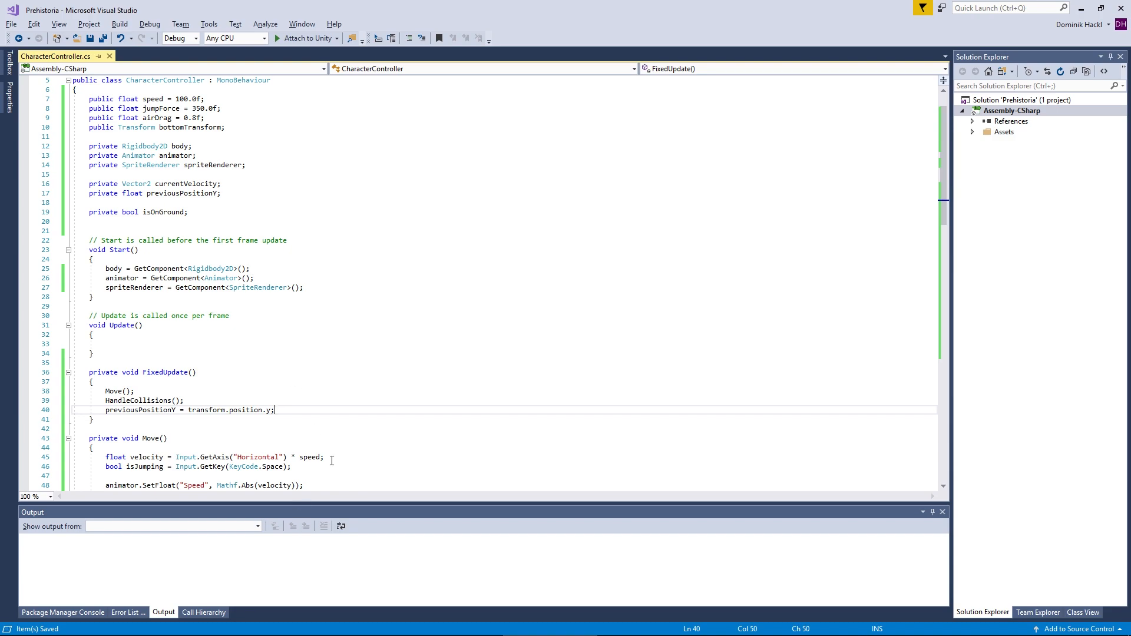
# Step: Switch to Unity and attach the CharacterController script to the [Character] object above Box Collider 2D, collapsing that collider's settings
pyautogui.hotkey('alt', 'Tab')
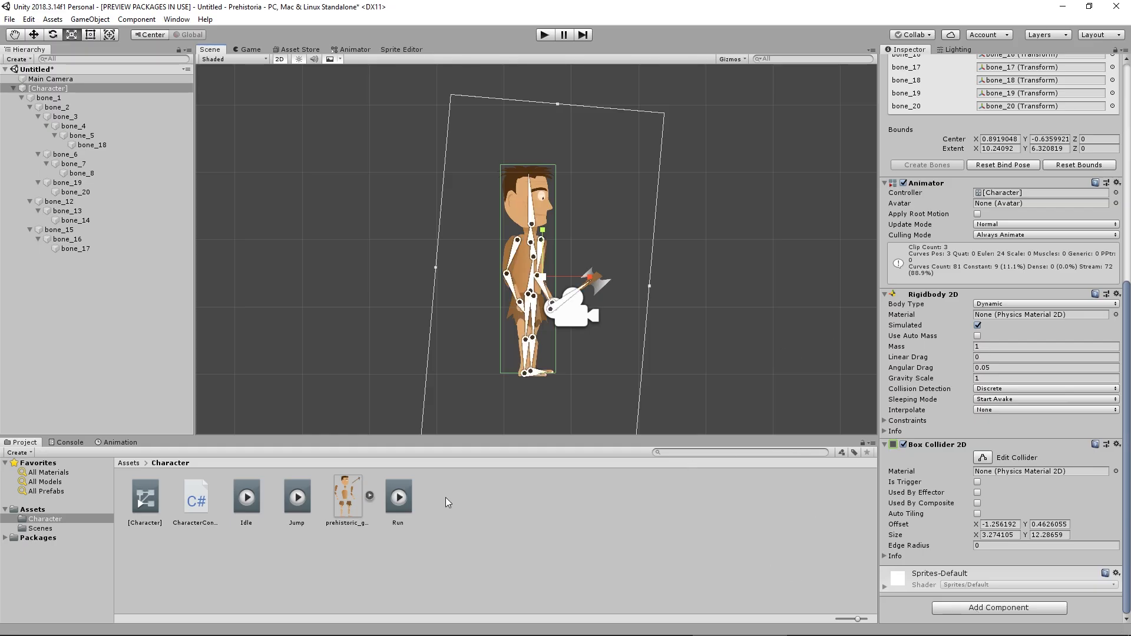
pyautogui.moveTo(200, 504); pyautogui.dragTo(902, 589)
pyautogui.click(886, 510)
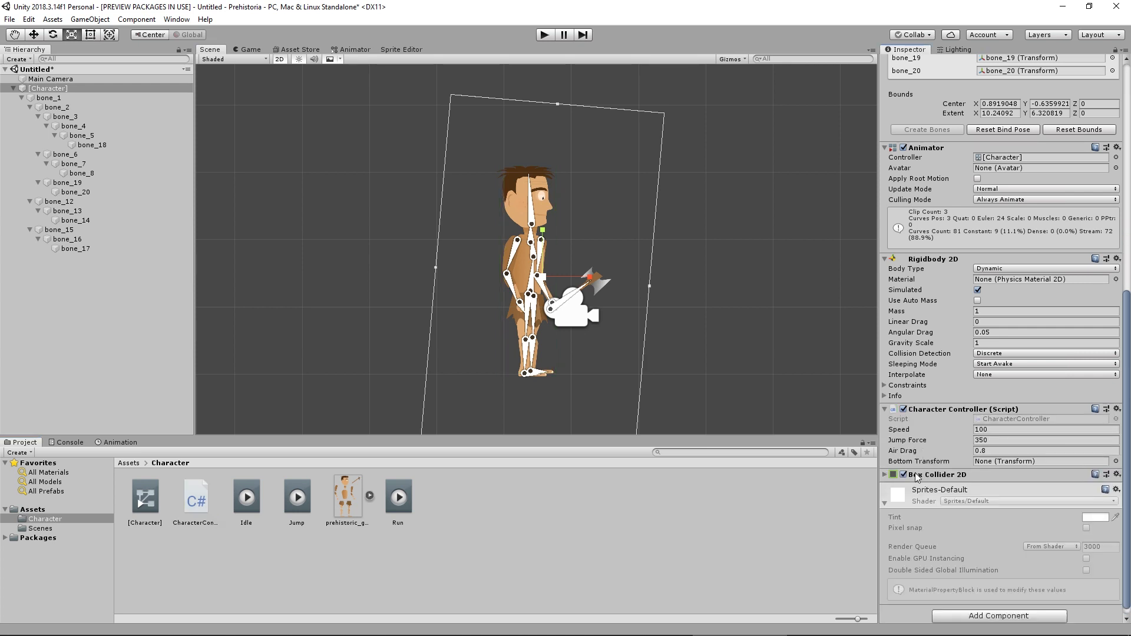
# Step: Review the Speed, Jump Force, Air Drag and Bottom Transform fields of the Character Controller component
pyautogui.click(997, 431)
pyautogui.click(998, 441)
pyautogui.click(1004, 431)
pyautogui.click(1004, 440)
pyautogui.click(994, 451)
pyautogui.click(1010, 462)
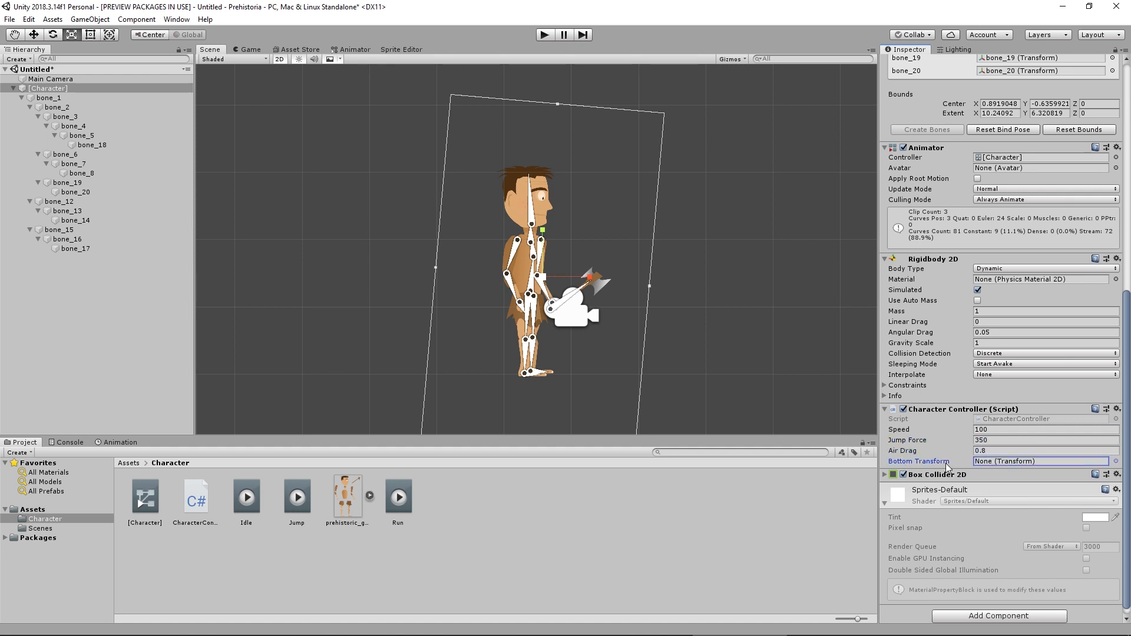
# Step: Assign bone_14 at the character's foot as the Bottom Transform of [Character]'s Character Controller component
pyautogui.click(523, 380)
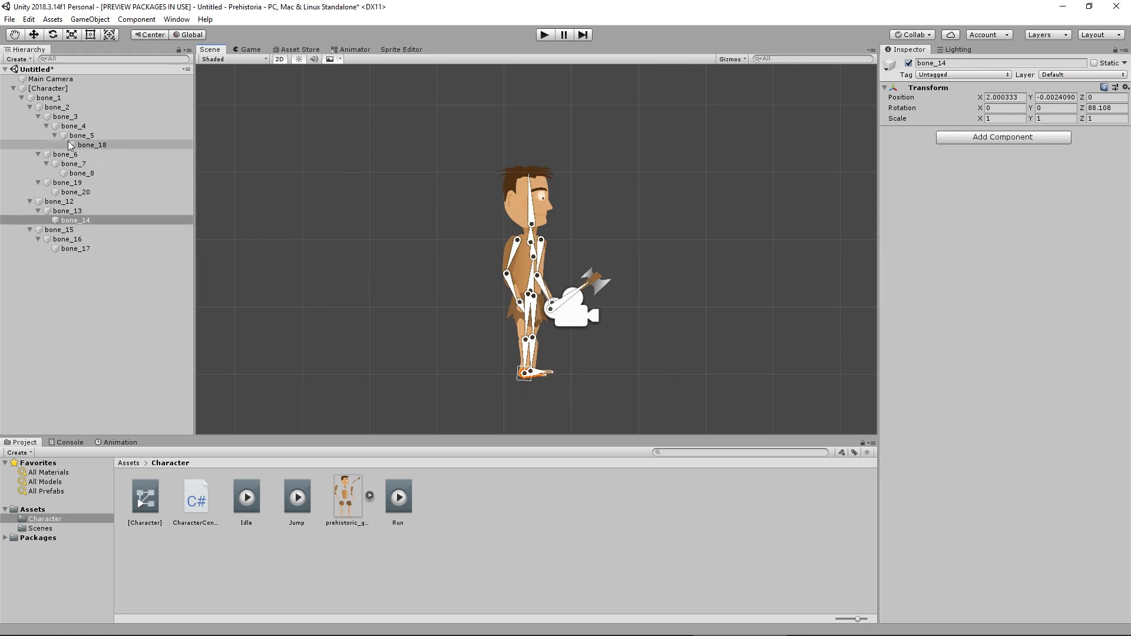
pyautogui.doubleClick(91, 88)
pyautogui.scroll(6, 513, 263)
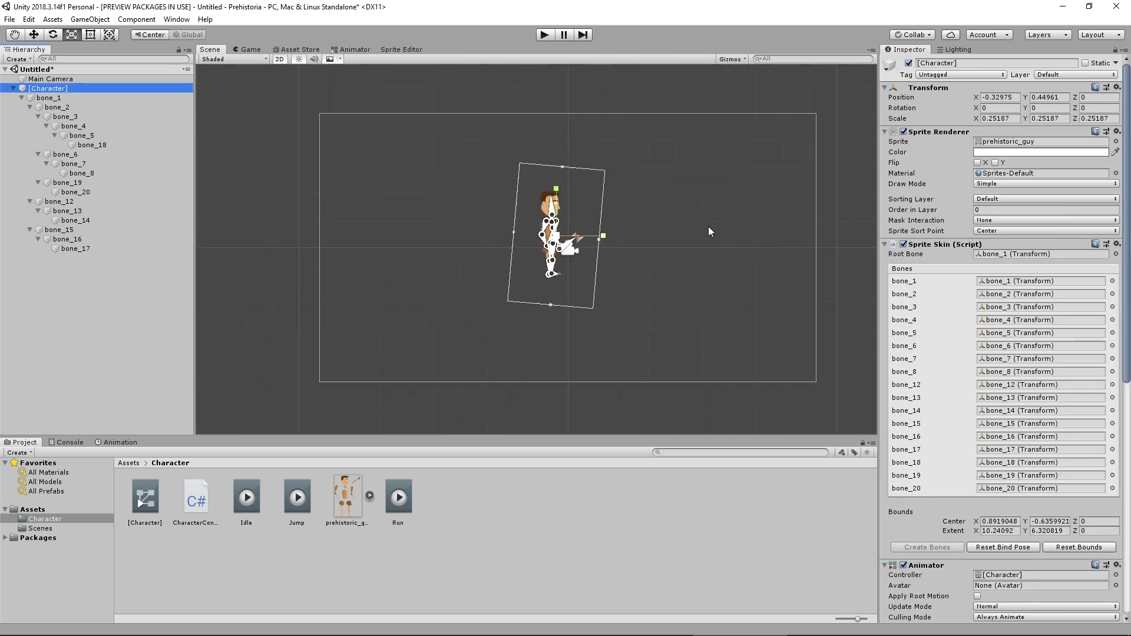
pyautogui.scroll(5, 708, 227)
# Step: Place the blank_texture sprite from the Assets folder into the scene, below and to the left of the character
pyautogui.click(55, 528)
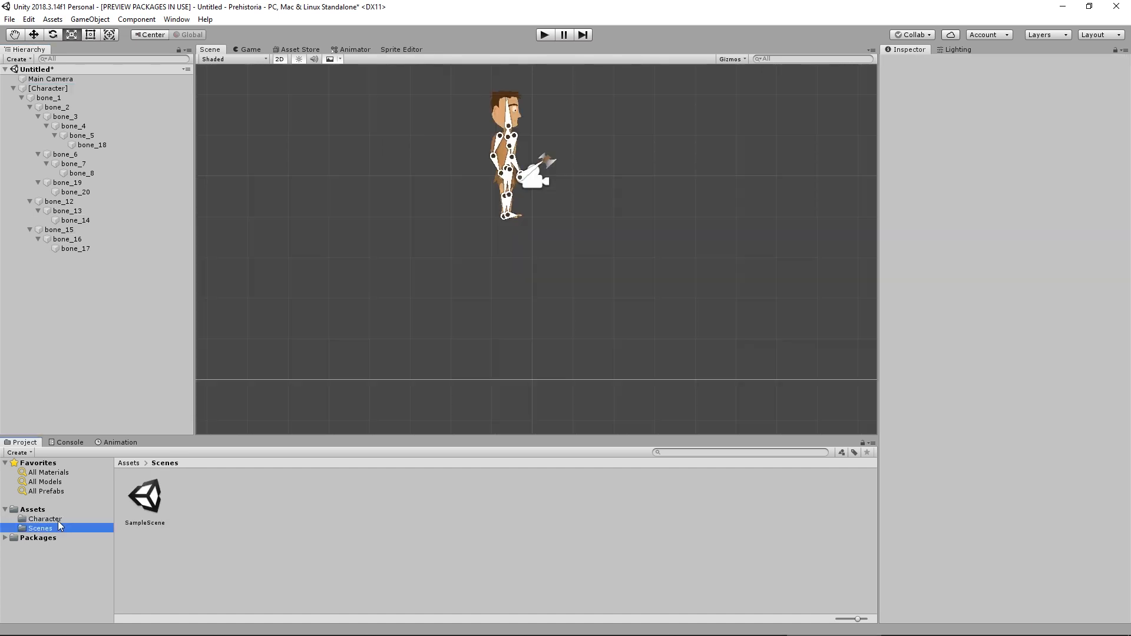
pyautogui.click(56, 520)
pyautogui.click(250, 573)
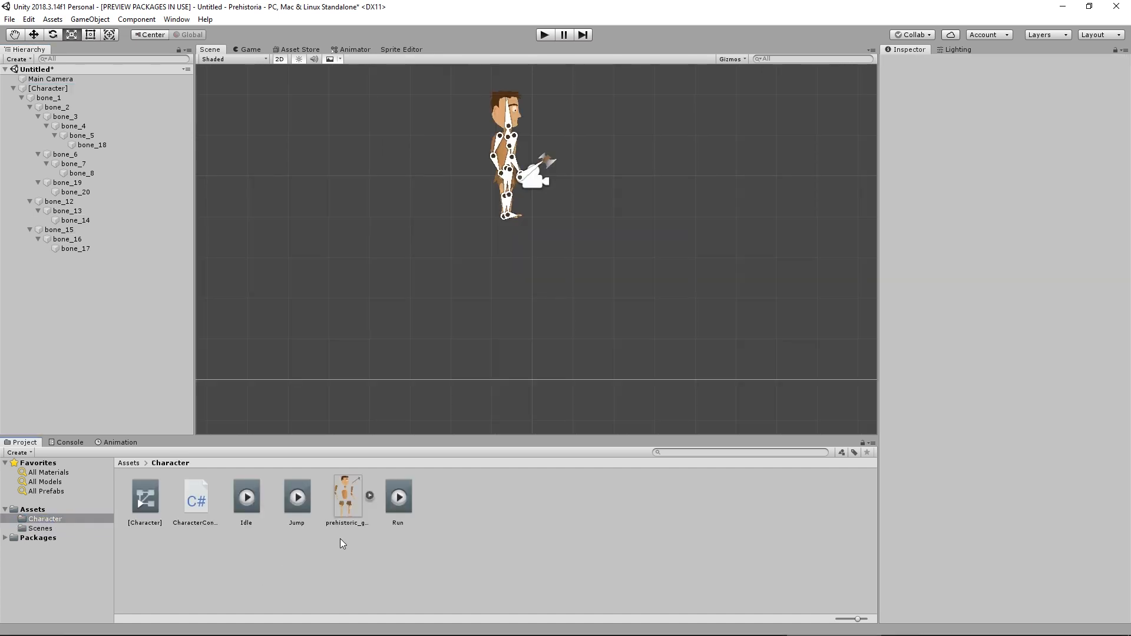
pyautogui.moveTo(548, 258); pyautogui.dragTo(553, 272, button='middle')
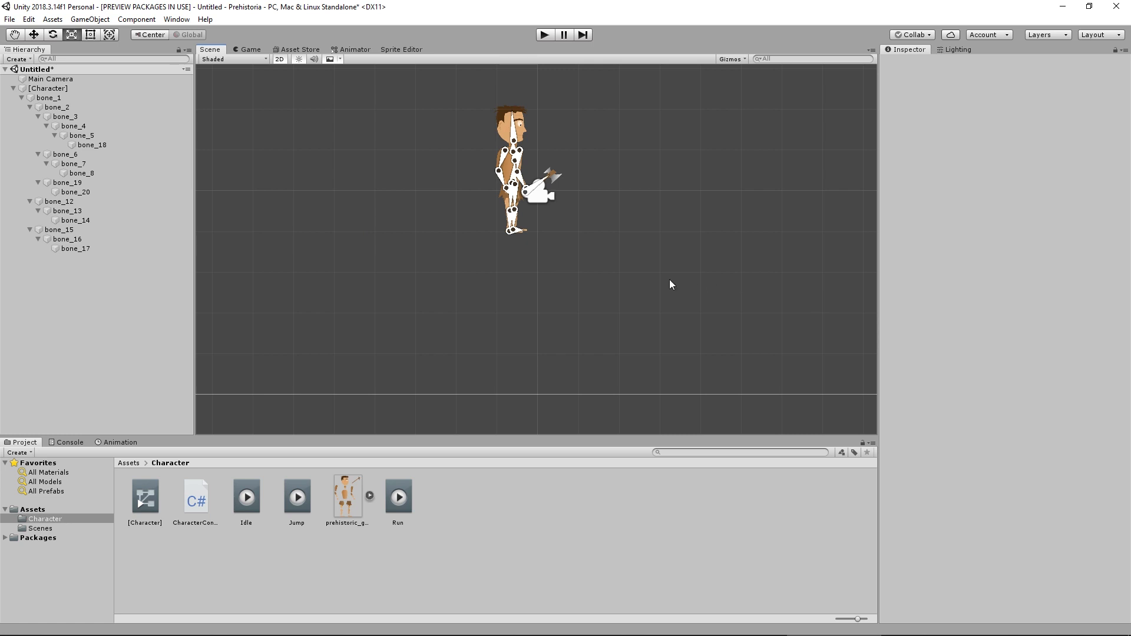
pyautogui.click(54, 510)
pyautogui.click(221, 542)
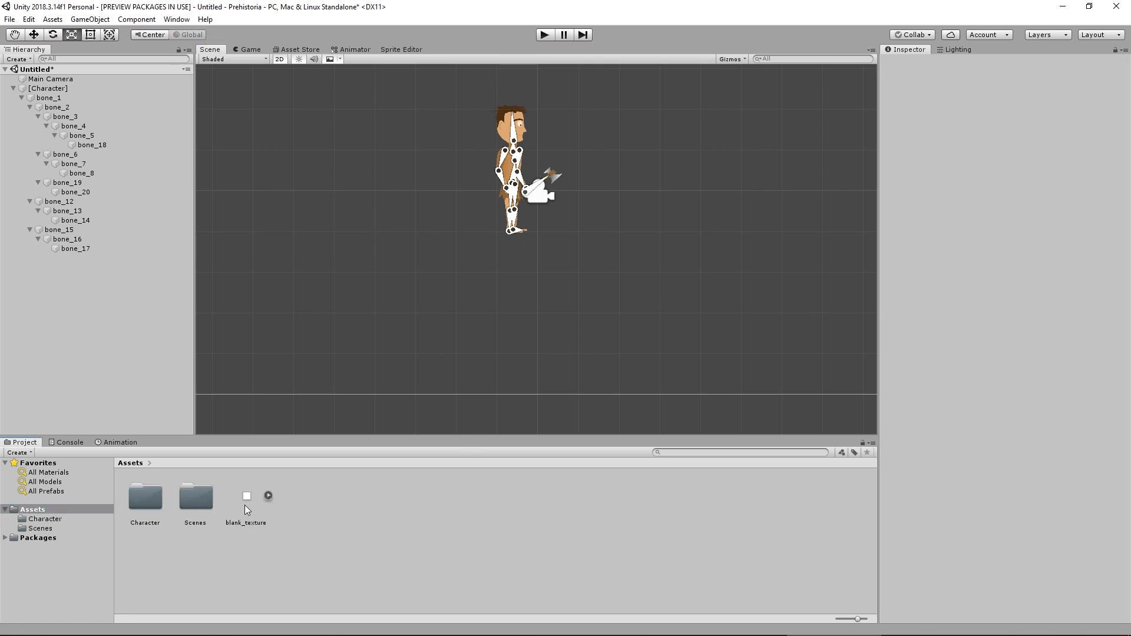
pyautogui.moveTo(245, 504); pyautogui.dragTo(439, 288)
pyautogui.scroll(3, 448, 294)
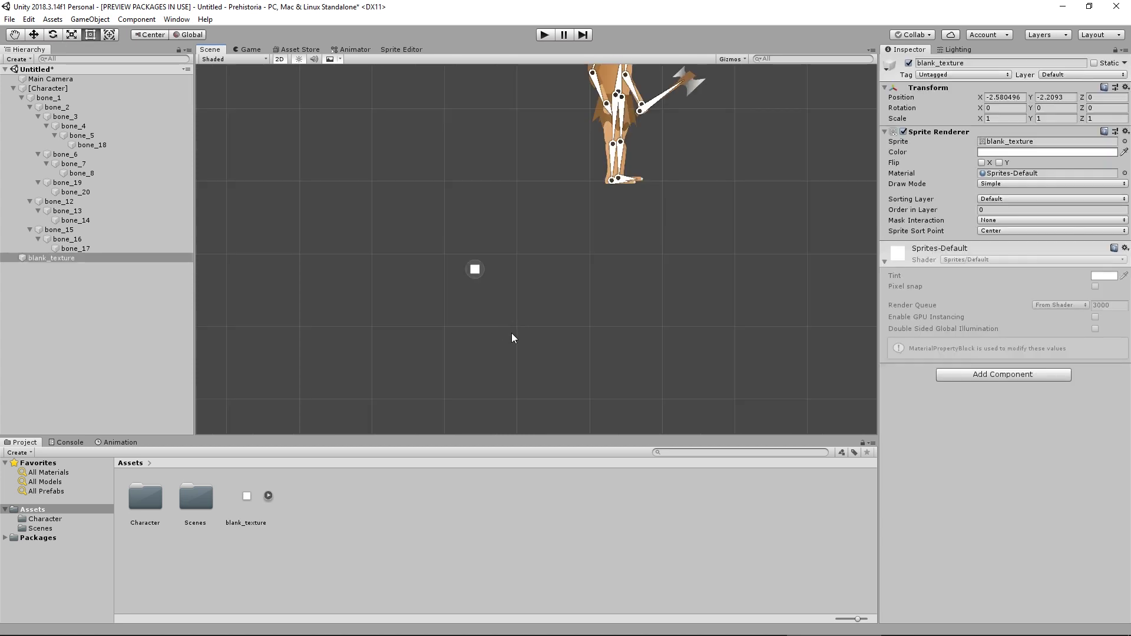
# Step: Stretch the blank_texture sprite into a wide ground block beneath the character, with a scale of about 59.2 by 19.3
pyautogui.moveTo(511, 334); pyautogui.dragTo(487, 333, button='middle')
pyautogui.scroll(9, 460, 274)
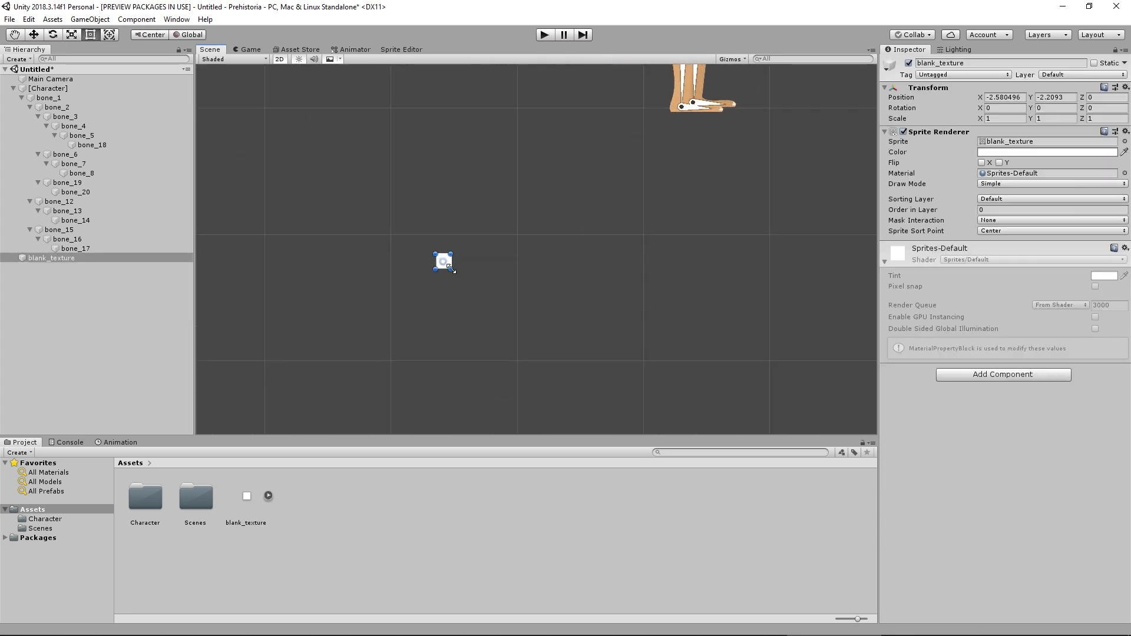
pyautogui.moveTo(451, 269); pyautogui.dragTo(613, 372)
pyautogui.scroll(-5, 511, 290)
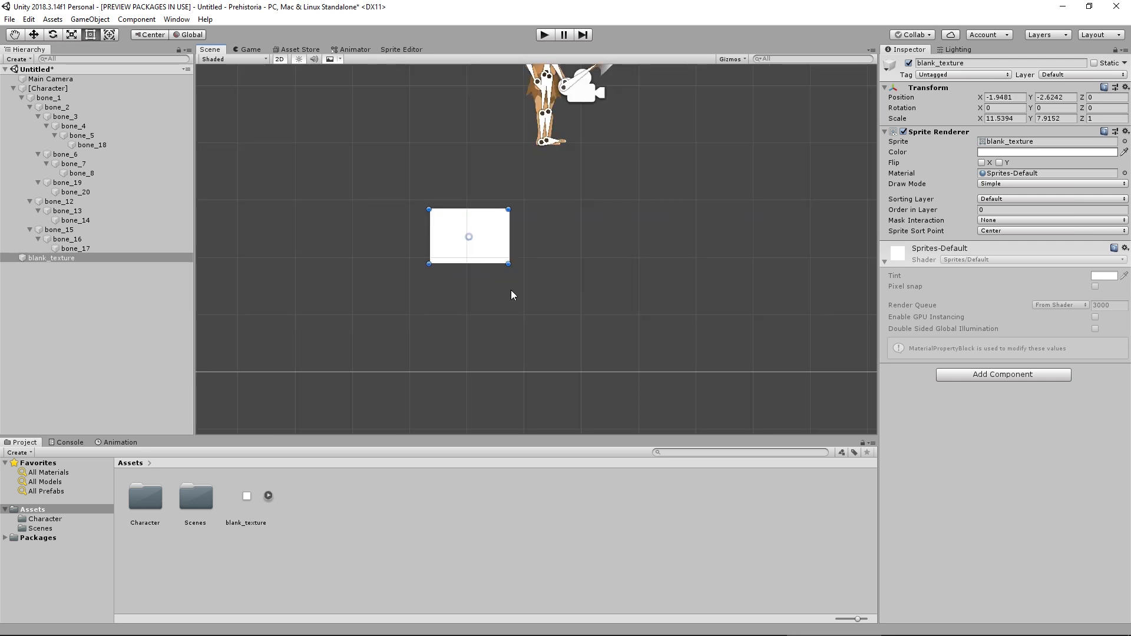
pyautogui.moveTo(517, 273); pyautogui.dragTo(424, 260, button='middle')
pyautogui.moveTo(423, 258); pyautogui.dragTo(747, 366)
pyautogui.moveTo(567, 202); pyautogui.dragTo(567, 233)
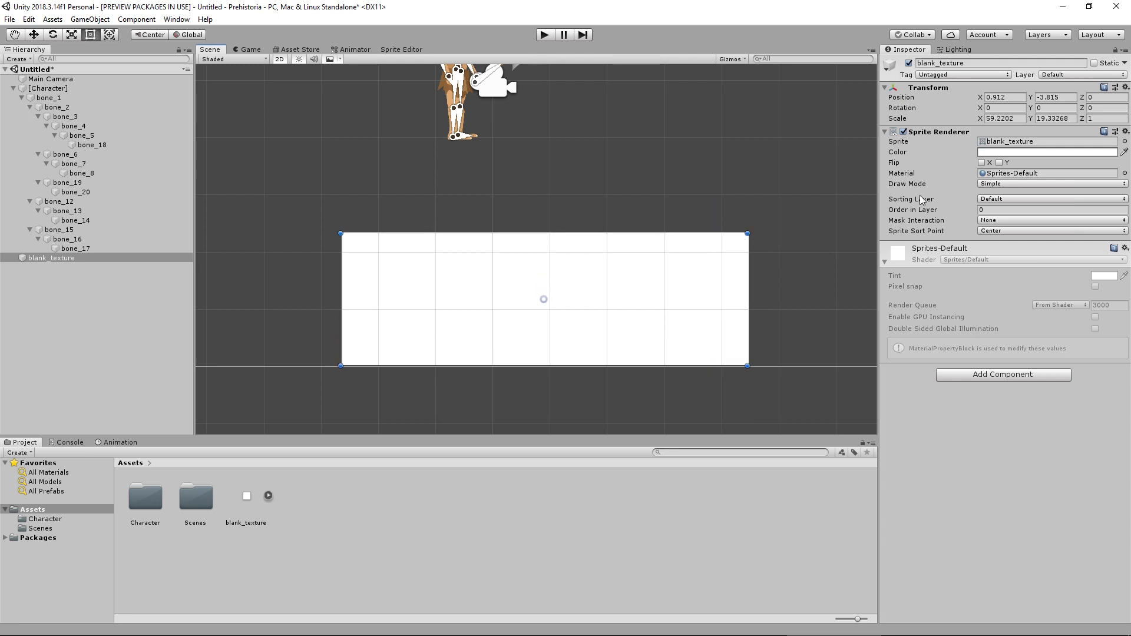
# Step: Color the ground block's sprite brown, hexadecimal 825A30
pyautogui.click(1002, 153)
pyautogui.click(247, 201)
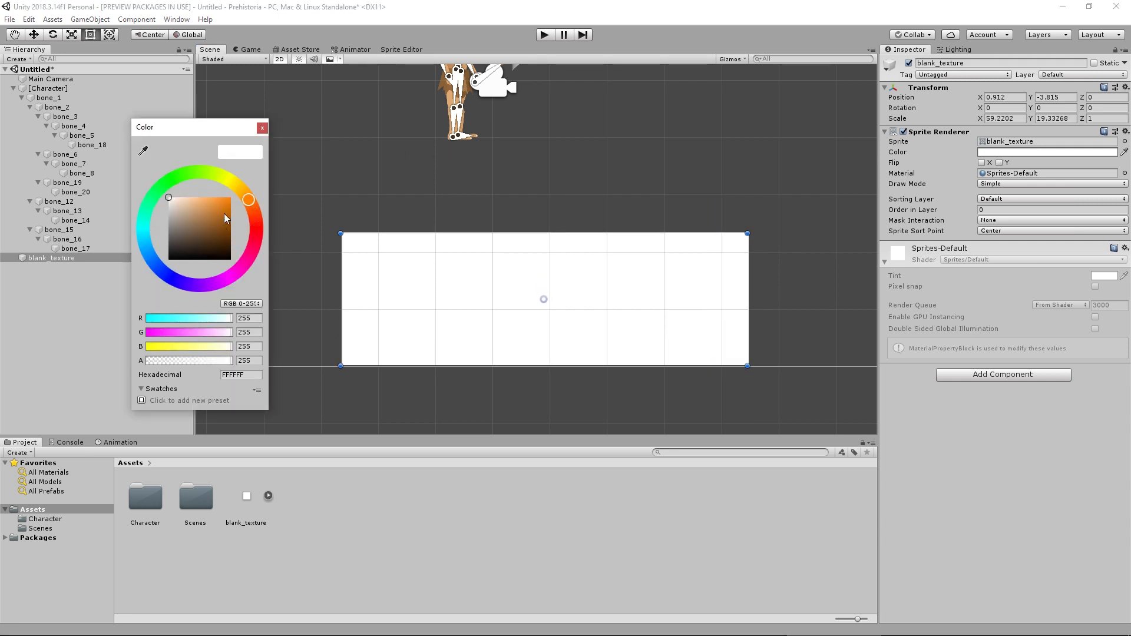
pyautogui.moveTo(224, 213); pyautogui.dragTo(209, 231)
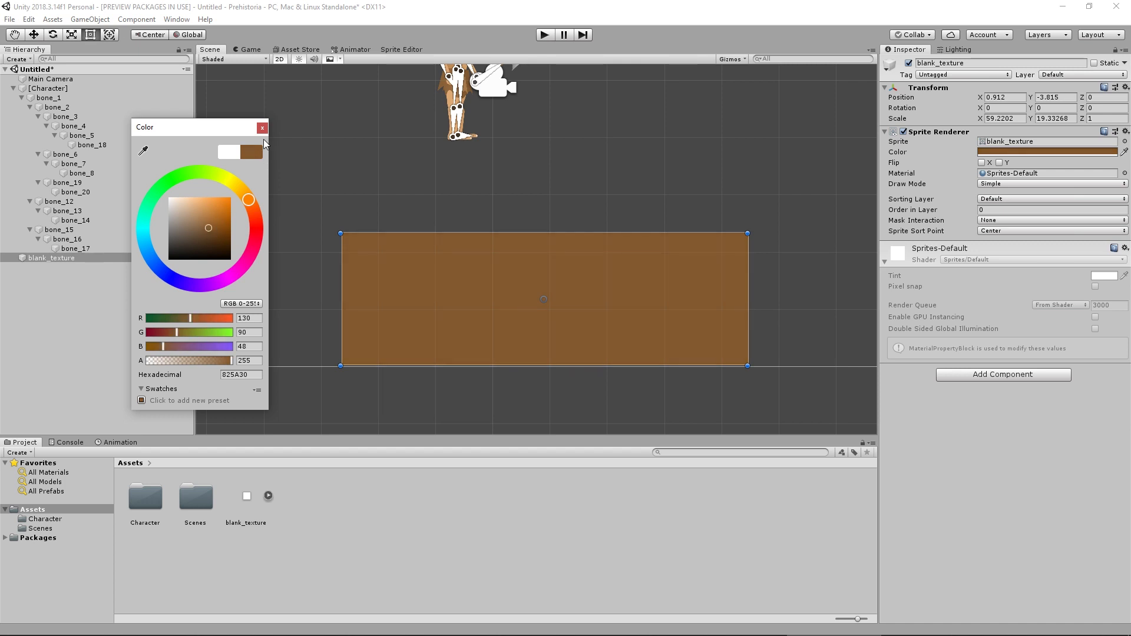
pyautogui.click(262, 128)
# Step: Widen the ground block leftward to an X scale of about 87.2 and add a Box Collider 2D component
pyautogui.moveTo(462, 246); pyautogui.dragTo(489, 309, button='middle')
pyautogui.scroll(-3, 486, 310)
pyautogui.moveTo(377, 352); pyautogui.dragTo(210, 341)
pyautogui.click(984, 376)
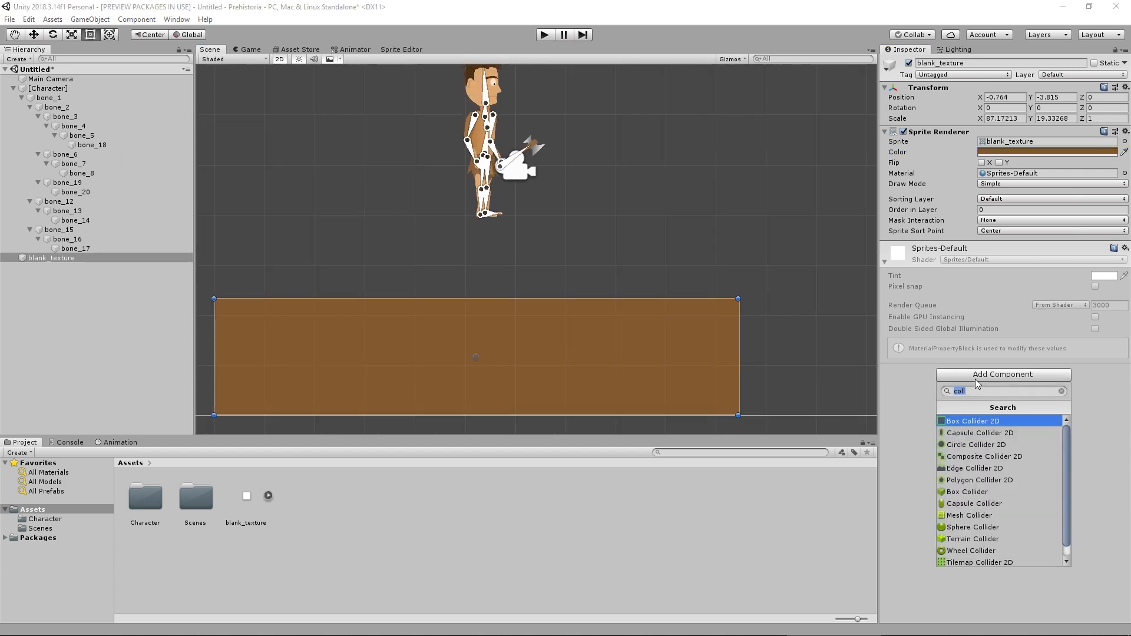
pyautogui.press('Return')
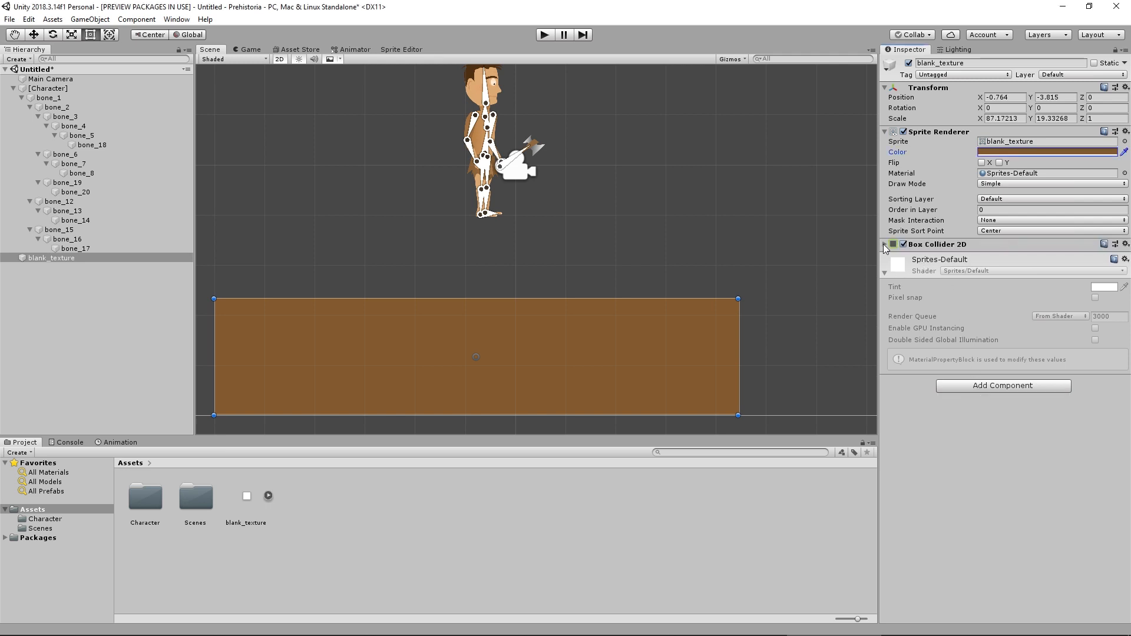
# Step: Duplicate the ground block and shape a tall, narrow brown block just to the right of the ground
pyautogui.scroll(-2, 366, 365)
pyautogui.hotkey('ctrl', 'd')
pyautogui.moveTo(296, 379); pyautogui.dragTo(597, 380)
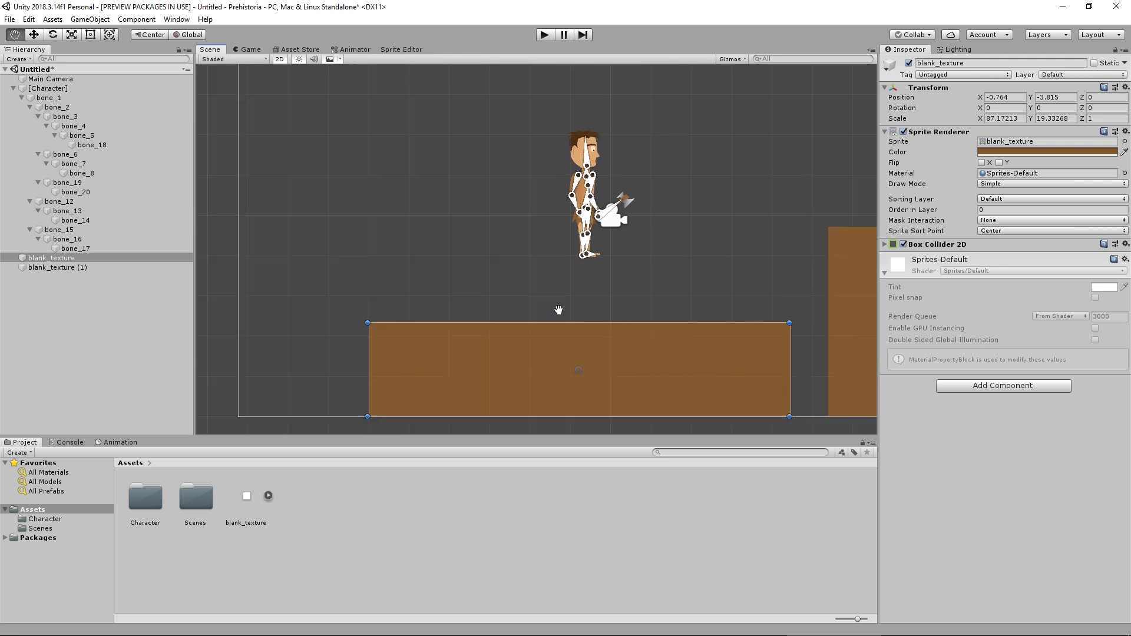
pyautogui.click(638, 186)
pyautogui.moveTo(638, 186); pyautogui.dragTo(637, 234, button='middle')
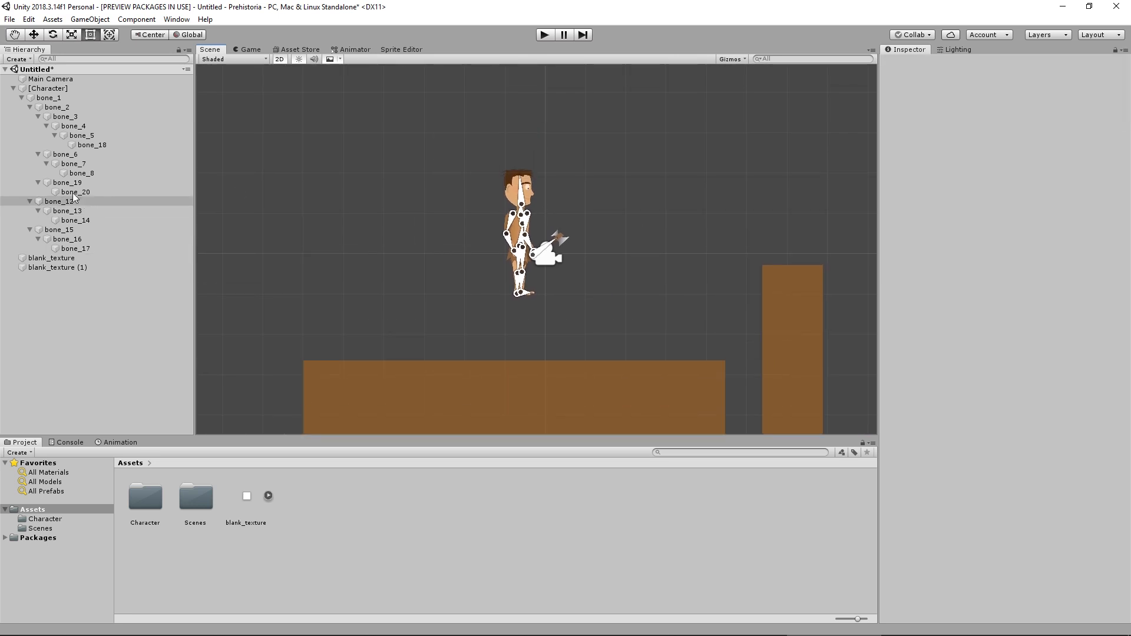
# Step: Play-test the scene by moving the character left and right on the ground block, and stop the game
pyautogui.click(156, 90)
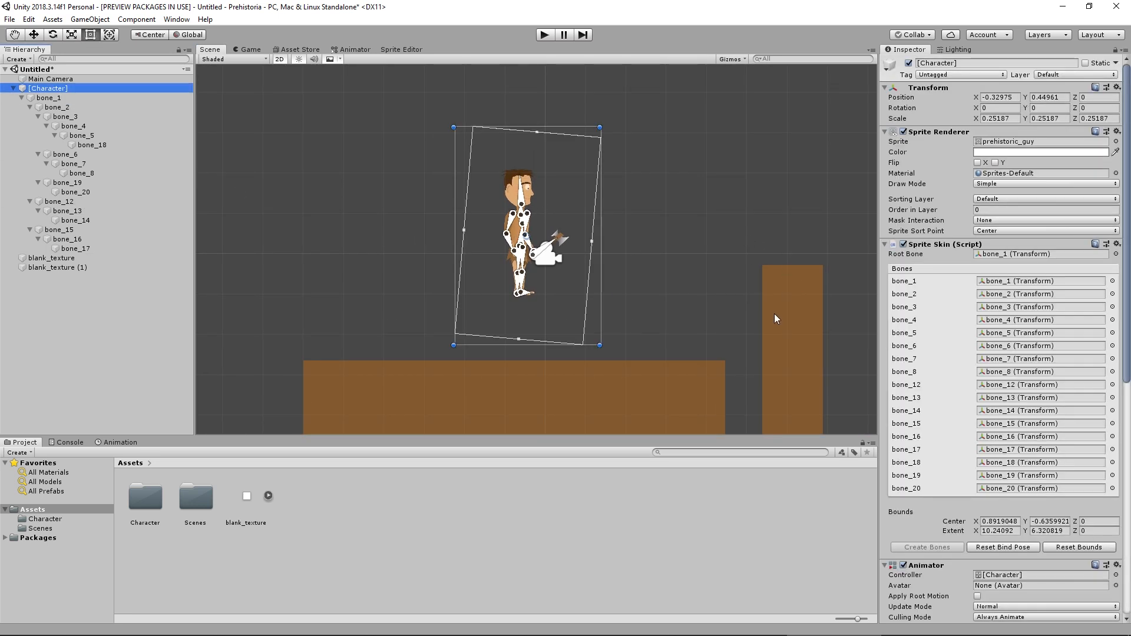
pyautogui.click(757, 216)
pyautogui.click(545, 34)
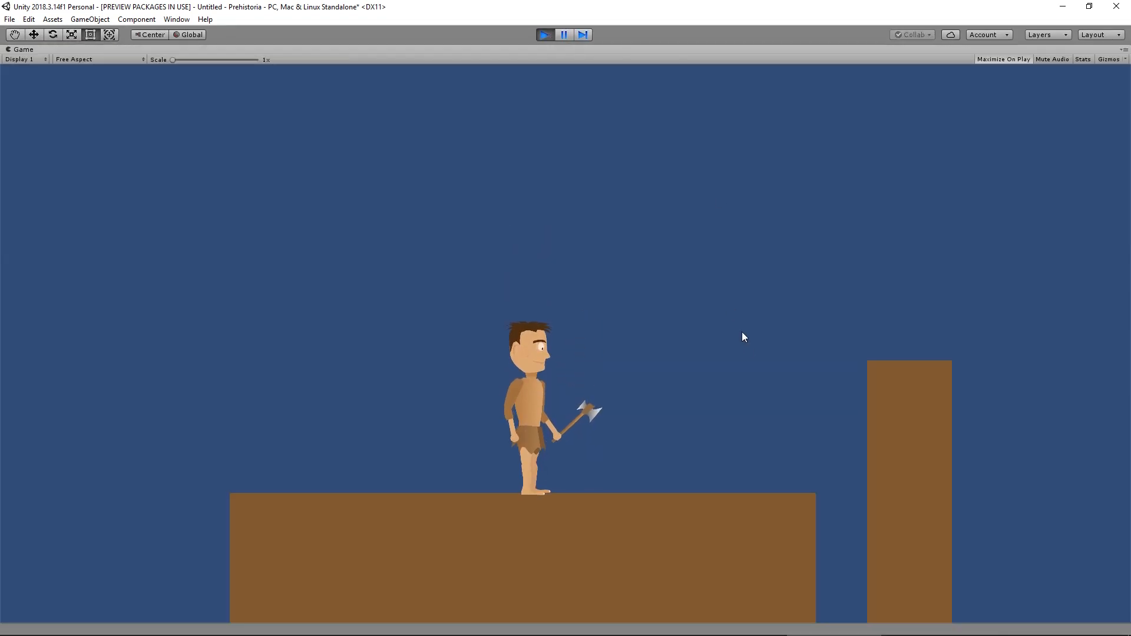
pyautogui.press('Right')
pyautogui.press('Left')
pyautogui.press('Right')
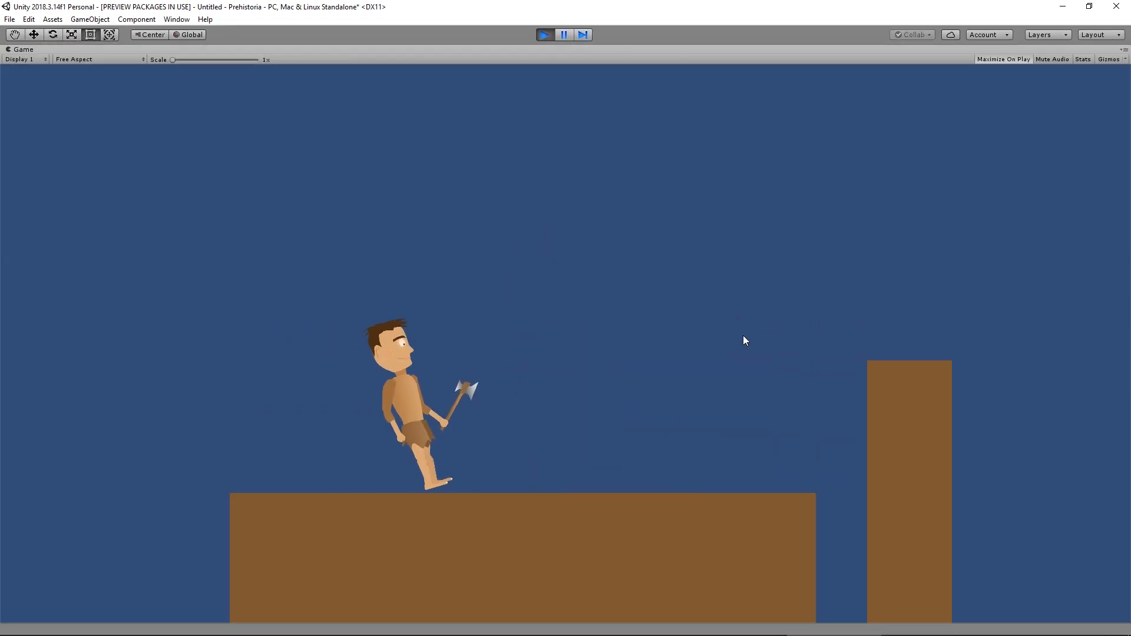
pyautogui.press('Left')
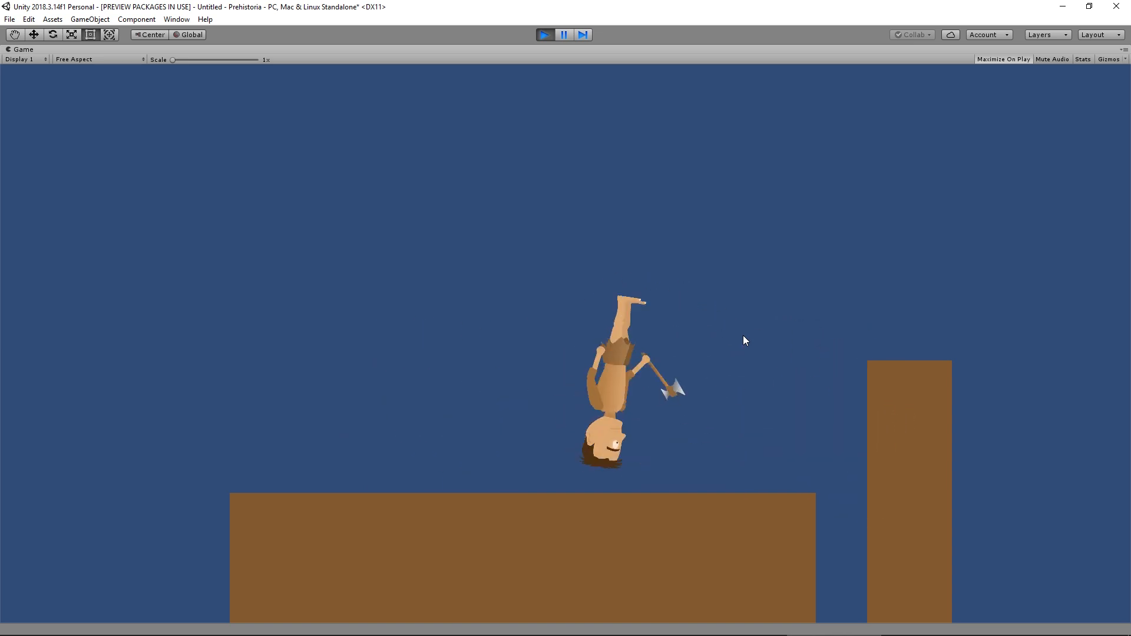
pyautogui.press('Left')
pyautogui.press('Left')
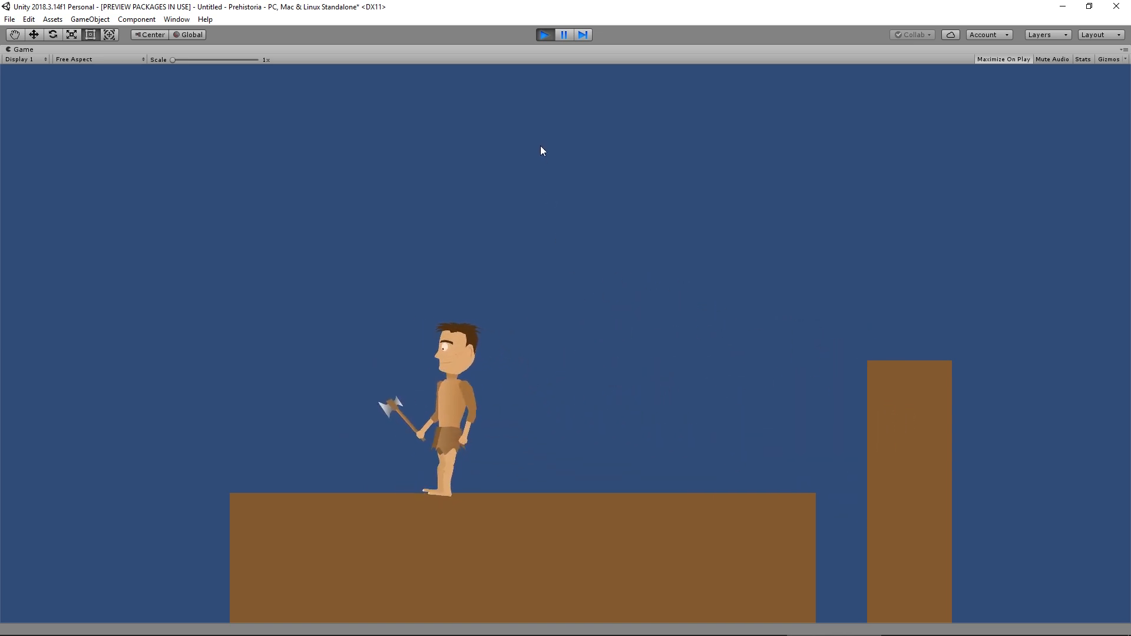
pyautogui.press('Right')
pyautogui.press('Right')
pyautogui.press('Left')
pyautogui.press('Right')
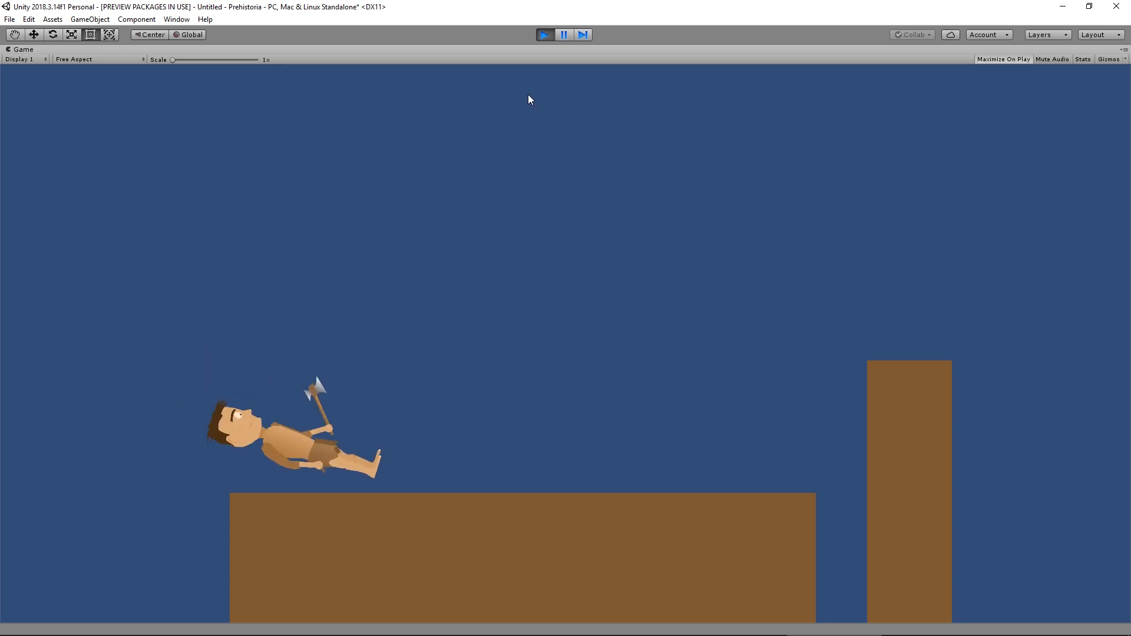
pyautogui.press('Right')
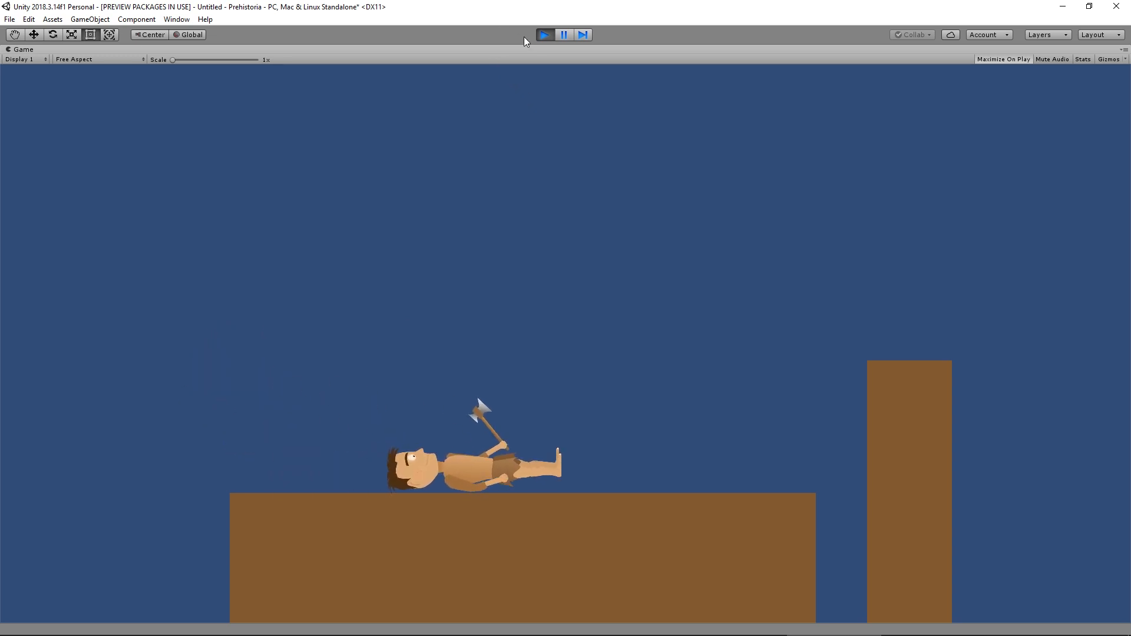
pyautogui.click(546, 35)
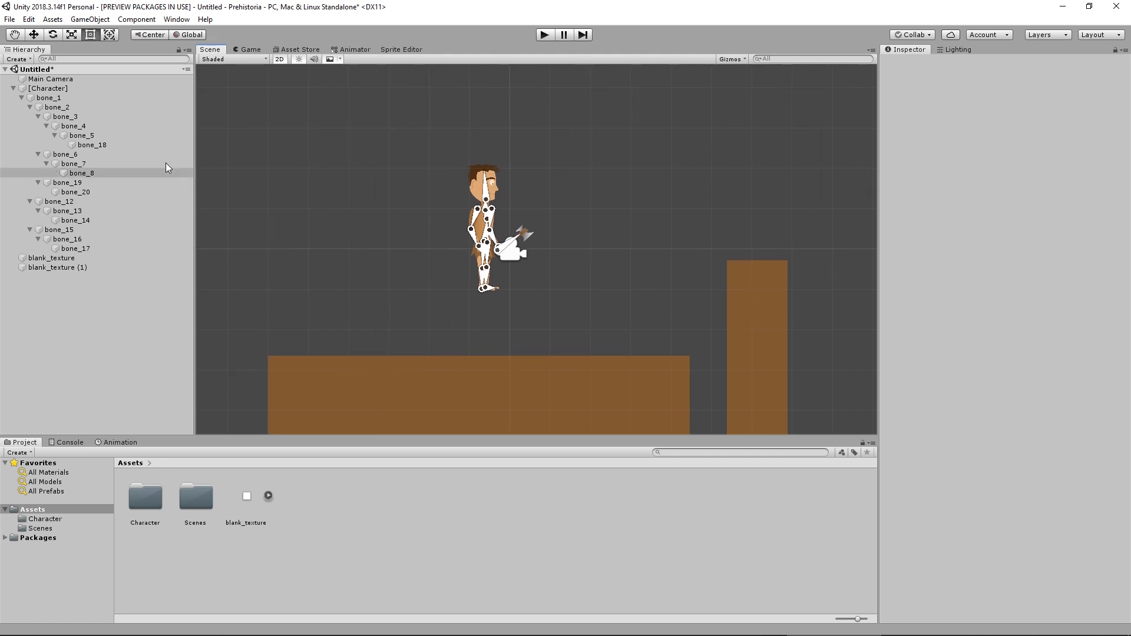
# Step: Set the Speed of [Character]'s Character Controller component to 10
pyautogui.click(48, 87)
pyautogui.scroll(-6, 978, 465)
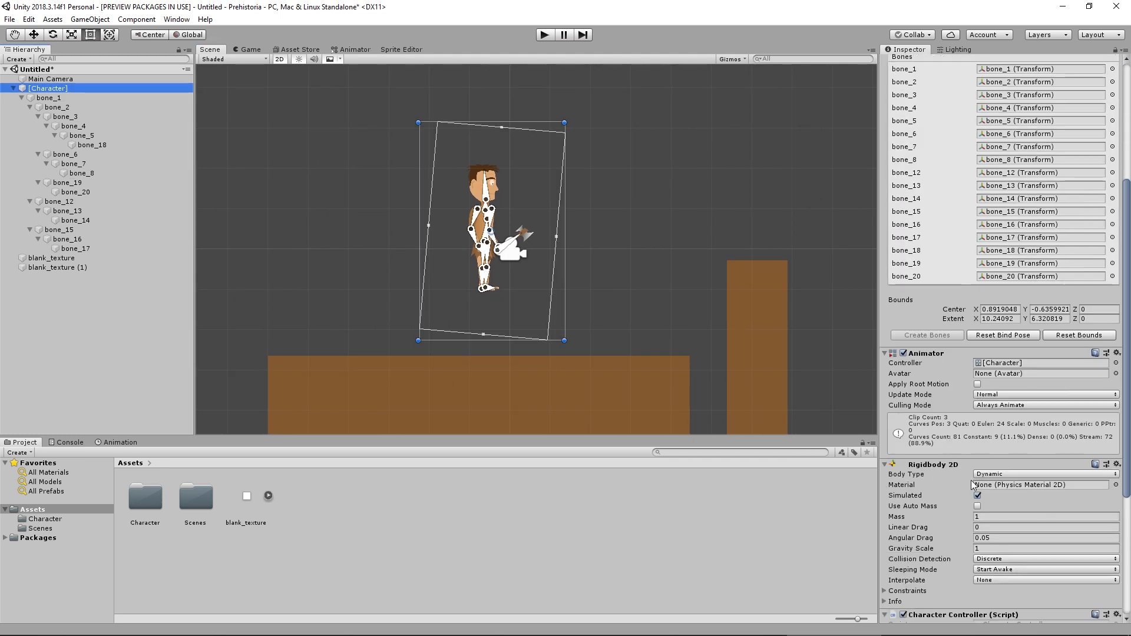
pyautogui.scroll(-5, 989, 431)
pyautogui.click(1005, 423)
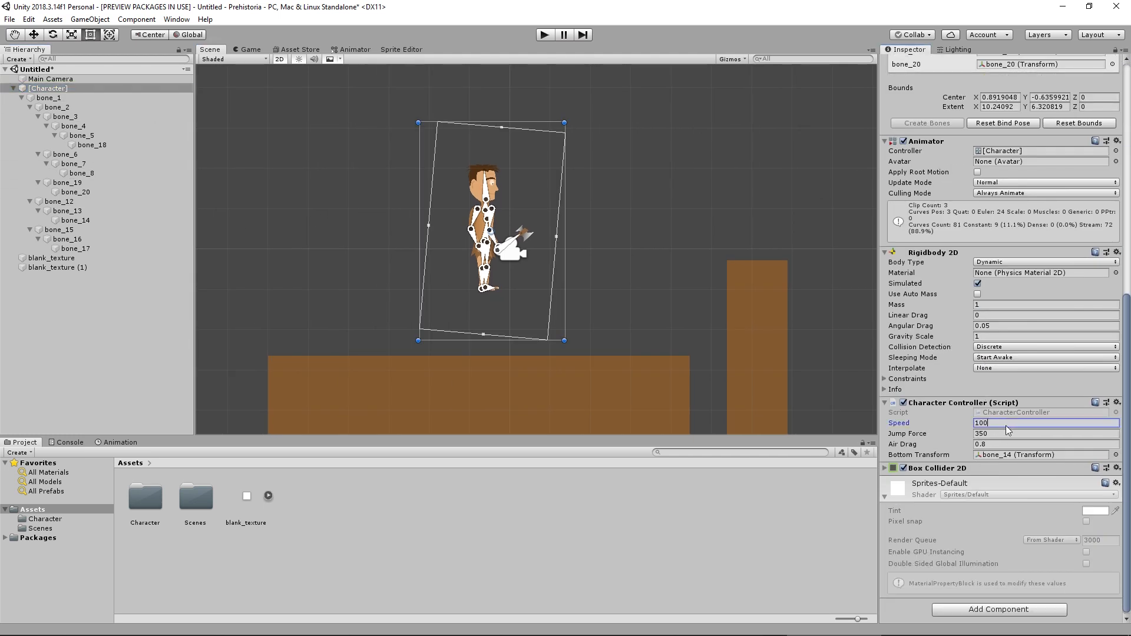
pyautogui.write('10')
pyautogui.press('Tab')
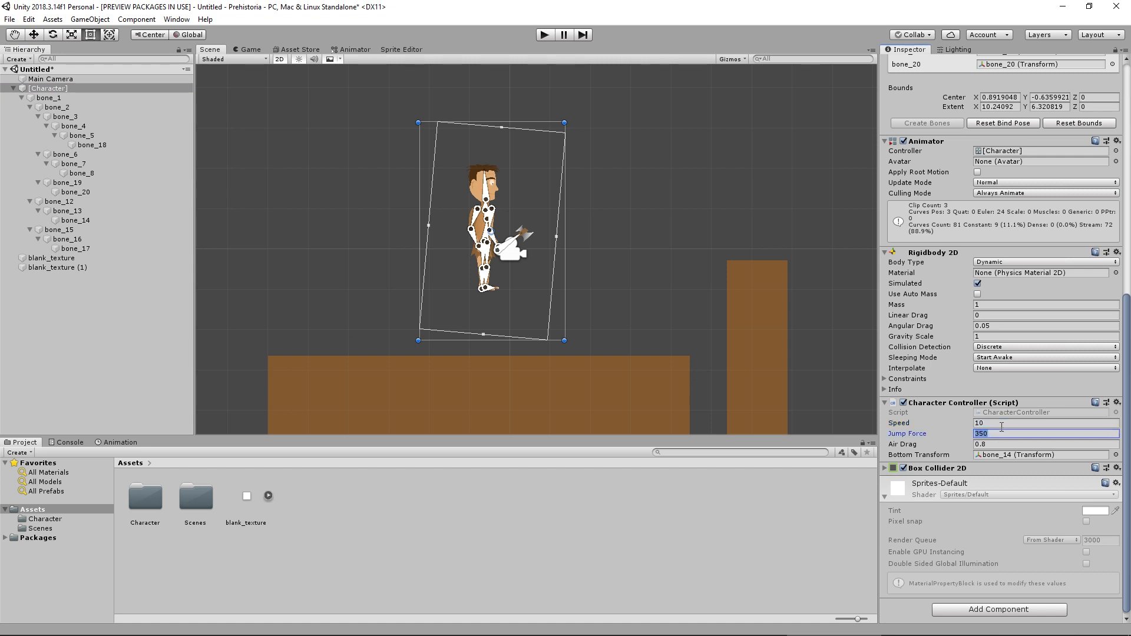
pyautogui.press('Tab')
# Step: Freeze the Z rotation of [Character] in its Rigidbody 2D constraints
pyautogui.scroll(1, 919, 346)
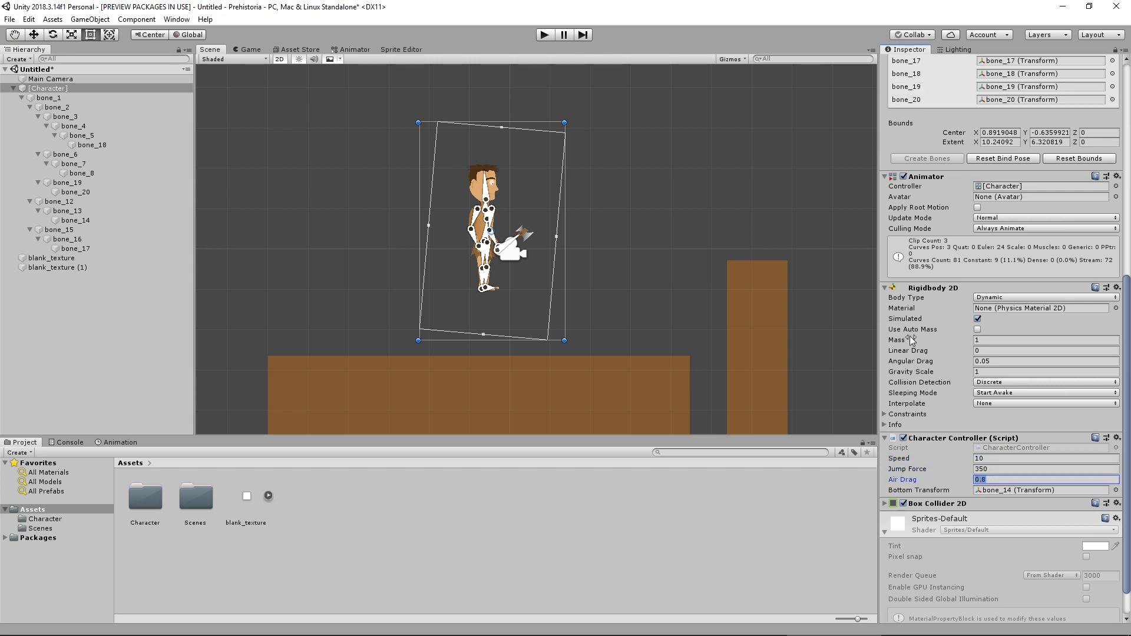
pyautogui.moveTo(603, 300); pyautogui.dragTo(619, 319, button='middle')
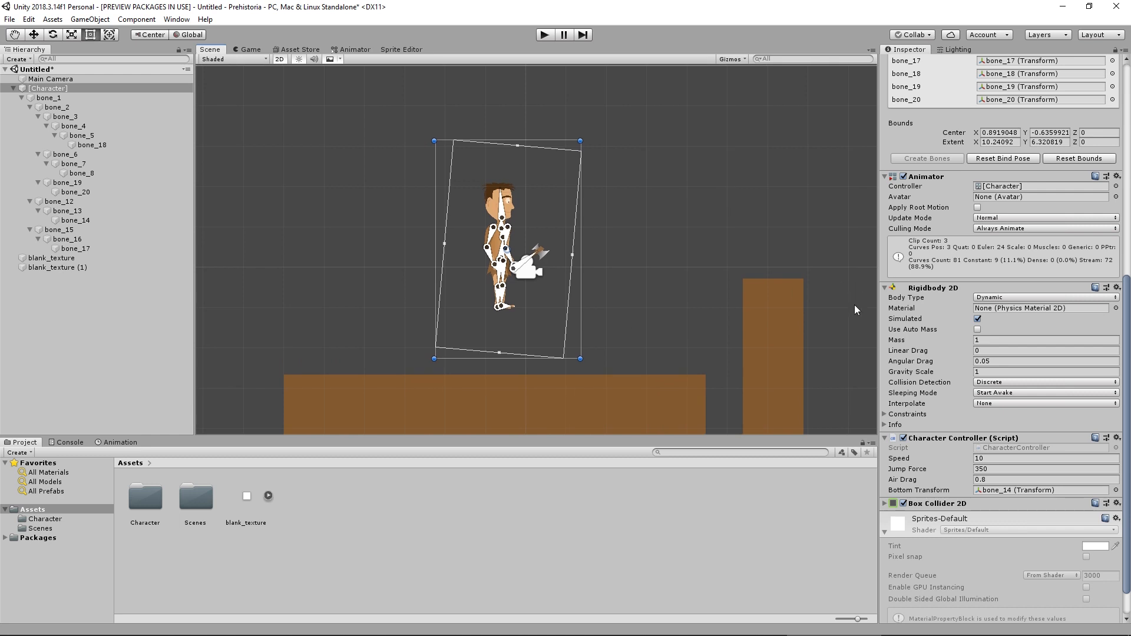
pyautogui.click(886, 415)
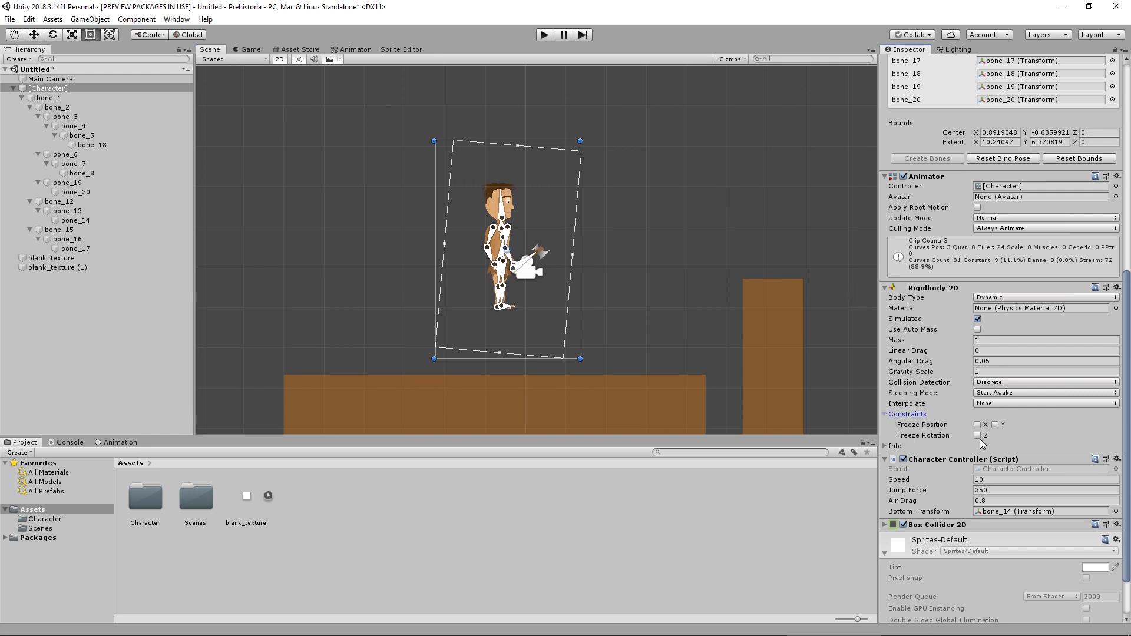
pyautogui.click(979, 436)
pyautogui.click(482, 201)
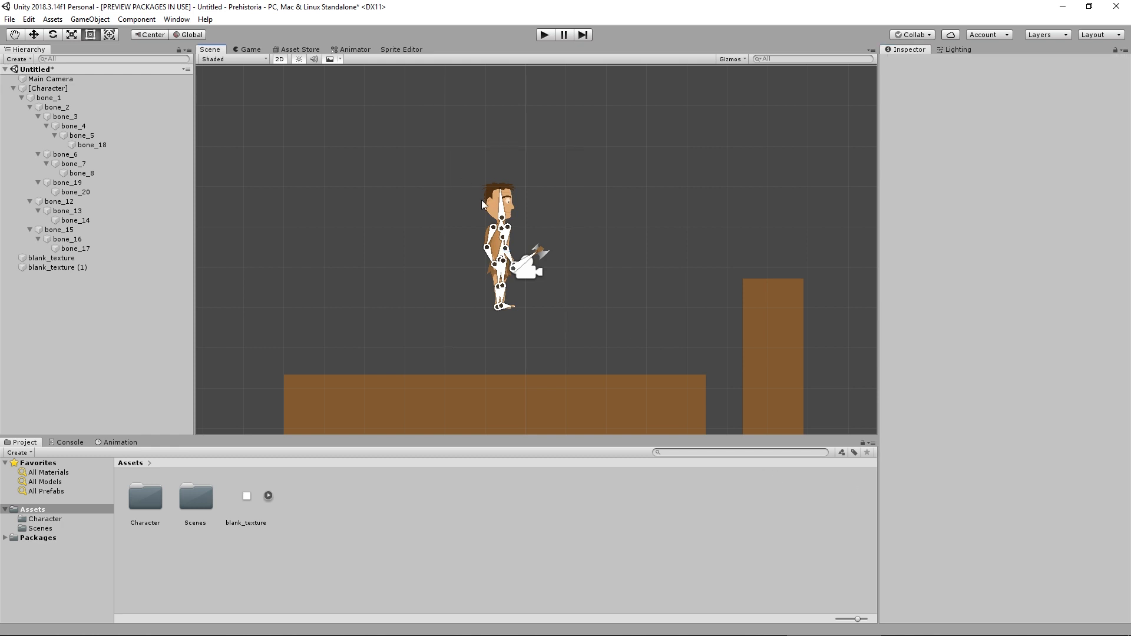
# Step: Open the Animator's Base Layer graph and examine the Idle, Run and Jump states
pyautogui.click(346, 49)
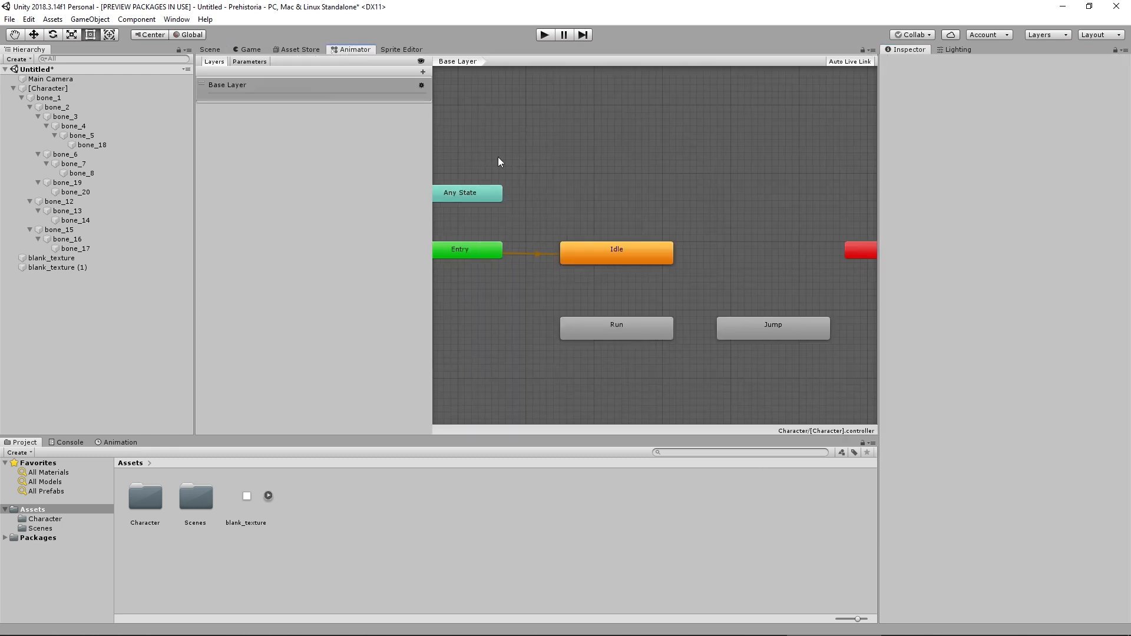
pyautogui.moveTo(568, 200); pyautogui.dragTo(560, 187, button='middle')
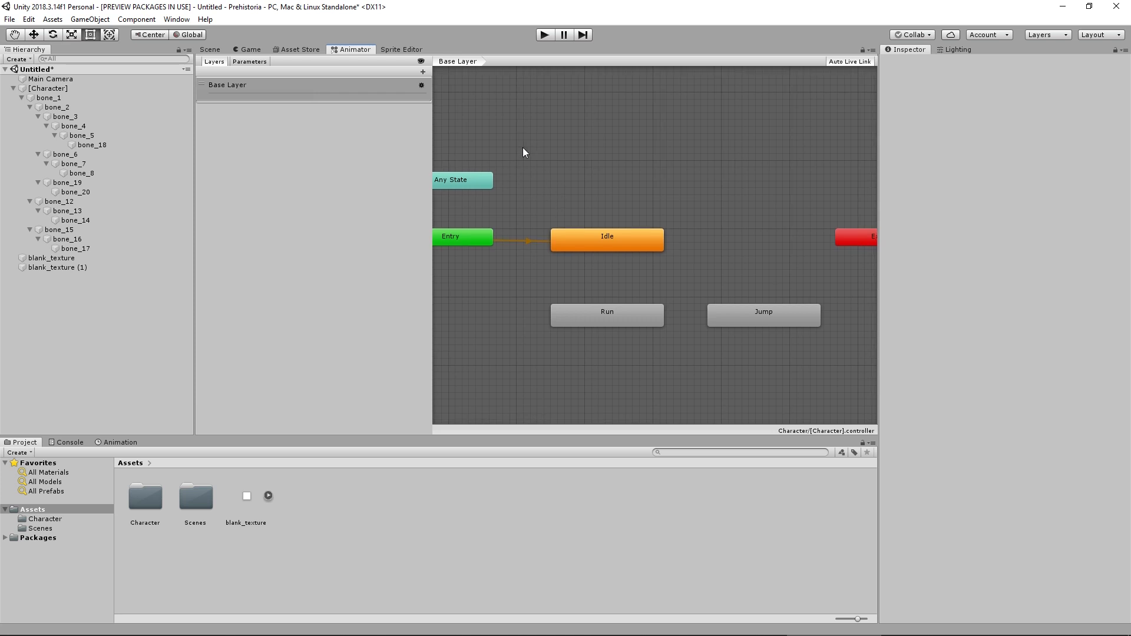
pyautogui.moveTo(540, 255); pyautogui.dragTo(585, 230, button='middle')
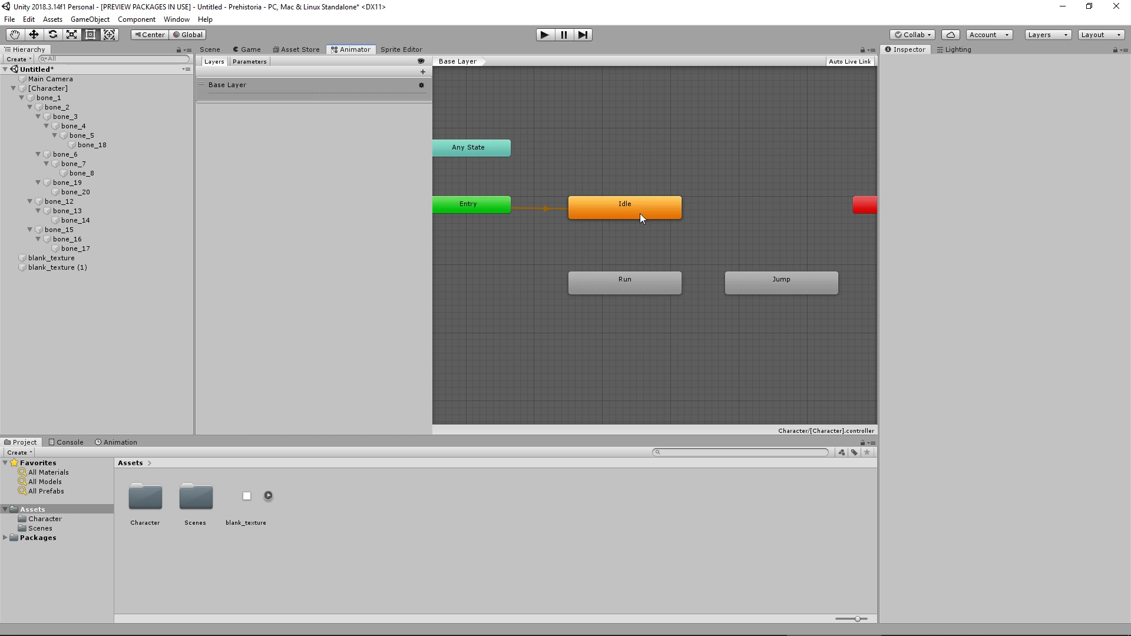
pyautogui.moveTo(623, 256); pyautogui.dragTo(613, 280, button='middle')
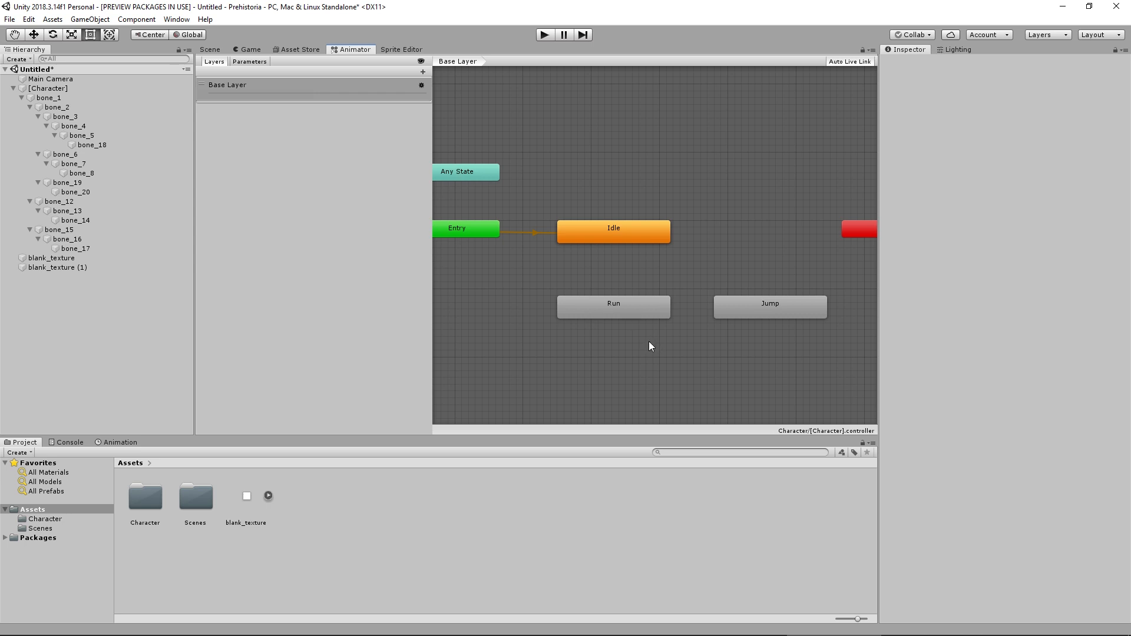
# Step: Create a transition from the Idle state to the Run state and add a condition to it
pyautogui.moveTo(651, 346); pyautogui.dragTo(649, 316, button='middle')
pyautogui.click(601, 207)
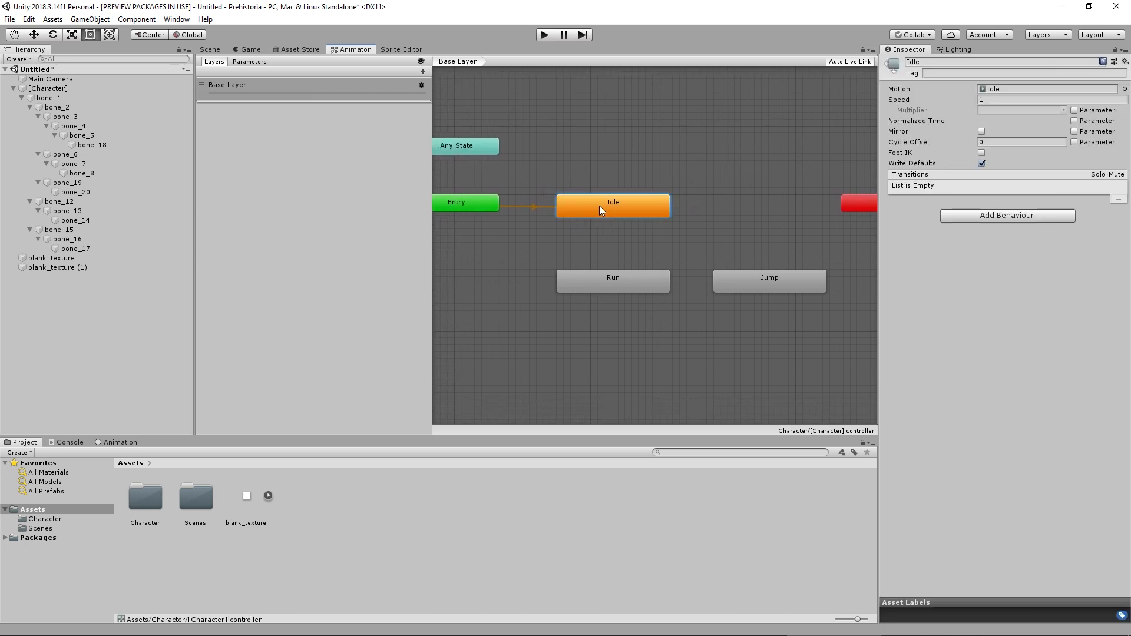
pyautogui.rightClick(599, 206)
pyautogui.click(621, 214)
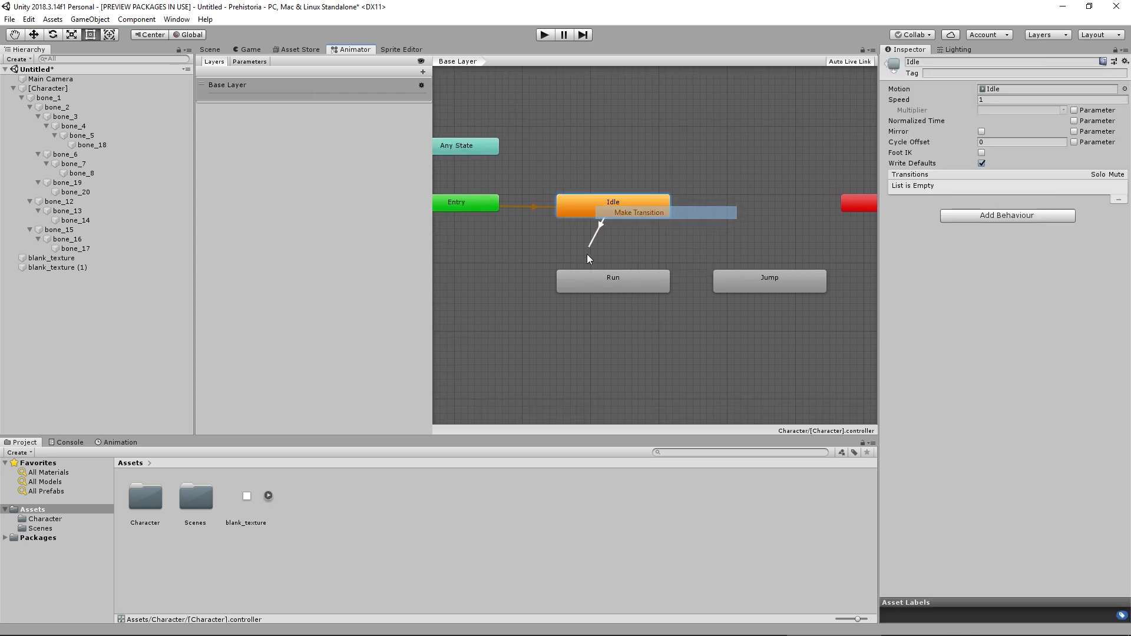
pyautogui.click(606, 281)
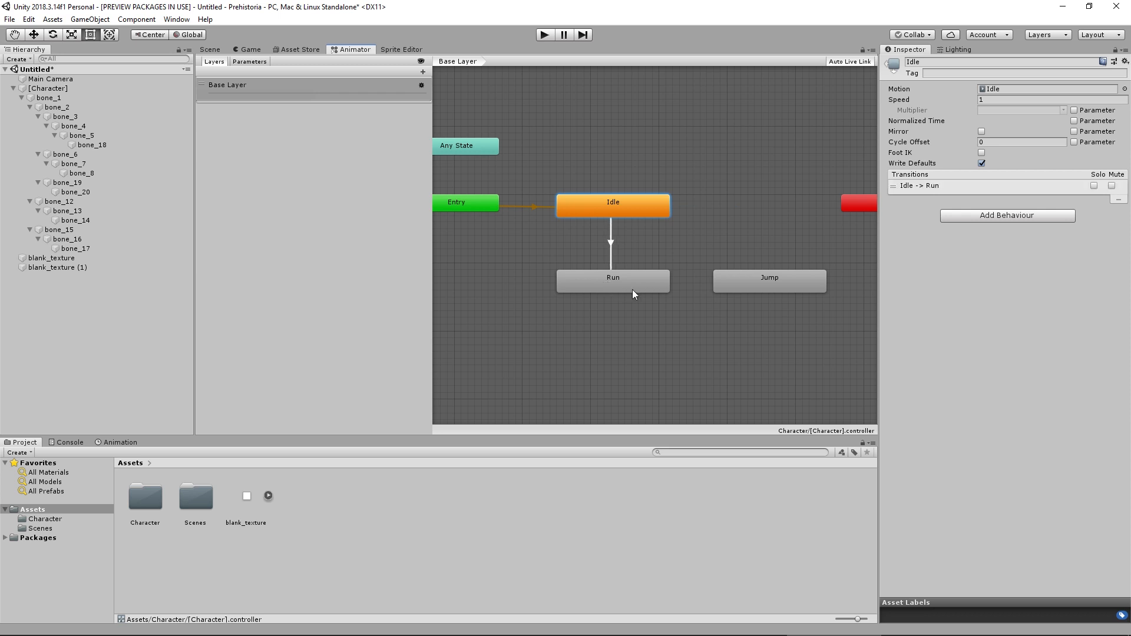
pyautogui.click(611, 243)
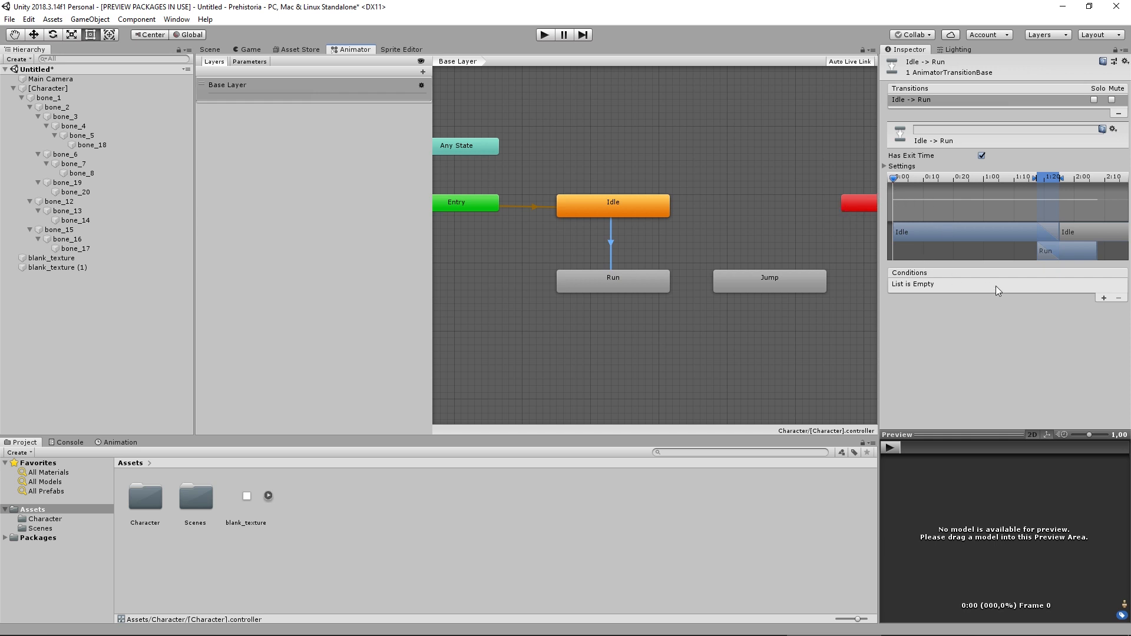
pyautogui.click(1104, 298)
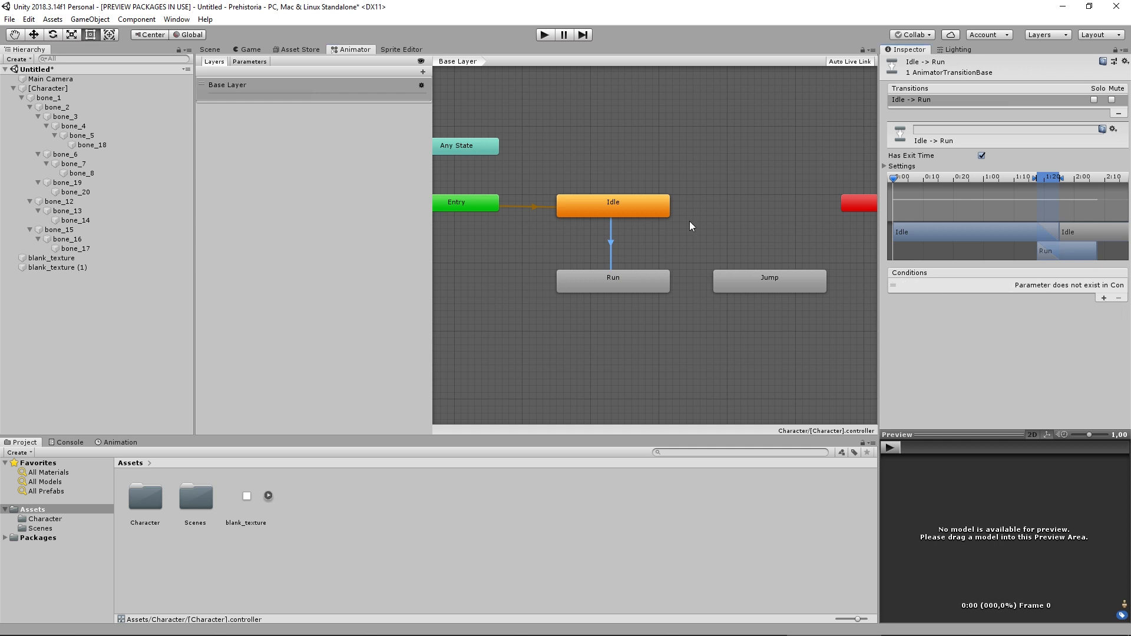
# Step: Add a float parameter named Speed to the animator controller
pyautogui.click(242, 62)
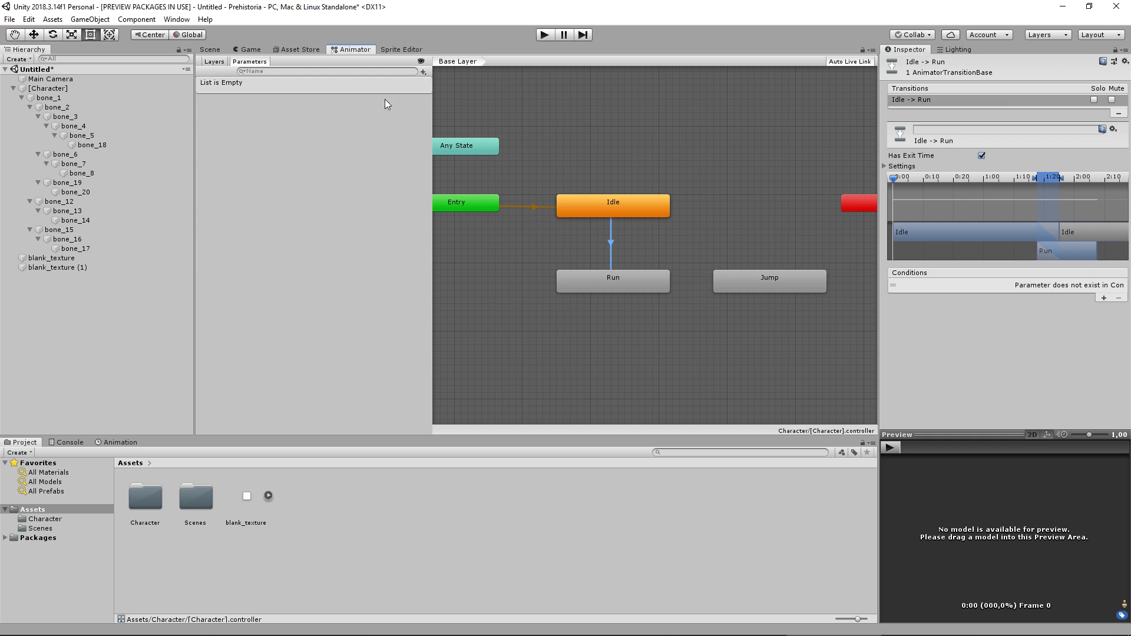
pyautogui.click(423, 71)
pyautogui.click(444, 86)
pyautogui.write('Speed')
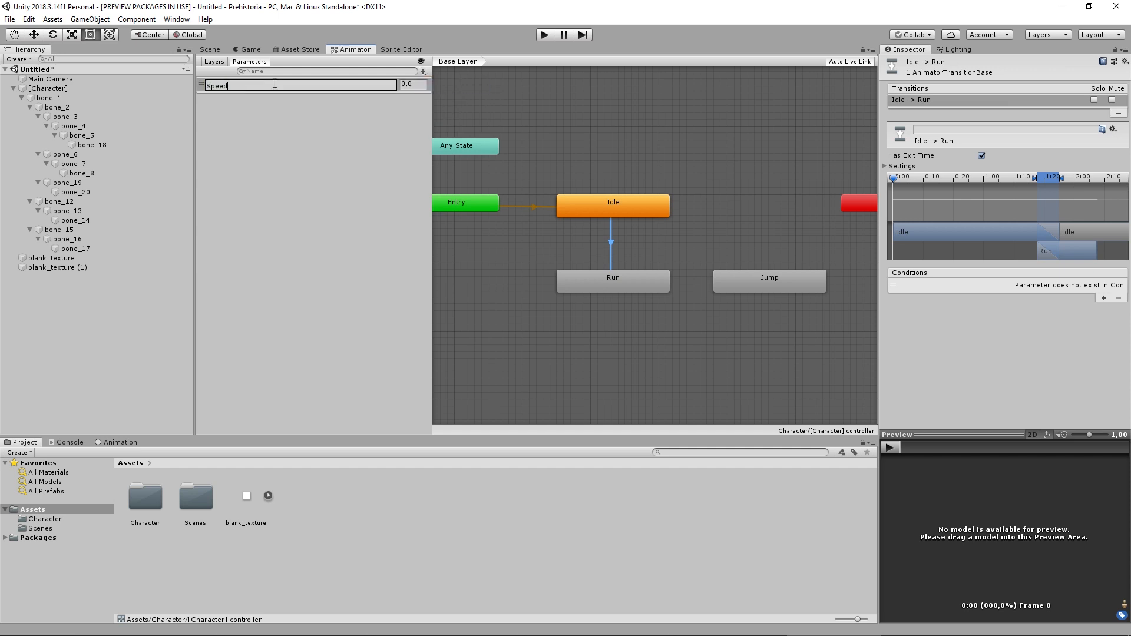
pyautogui.press('Return')
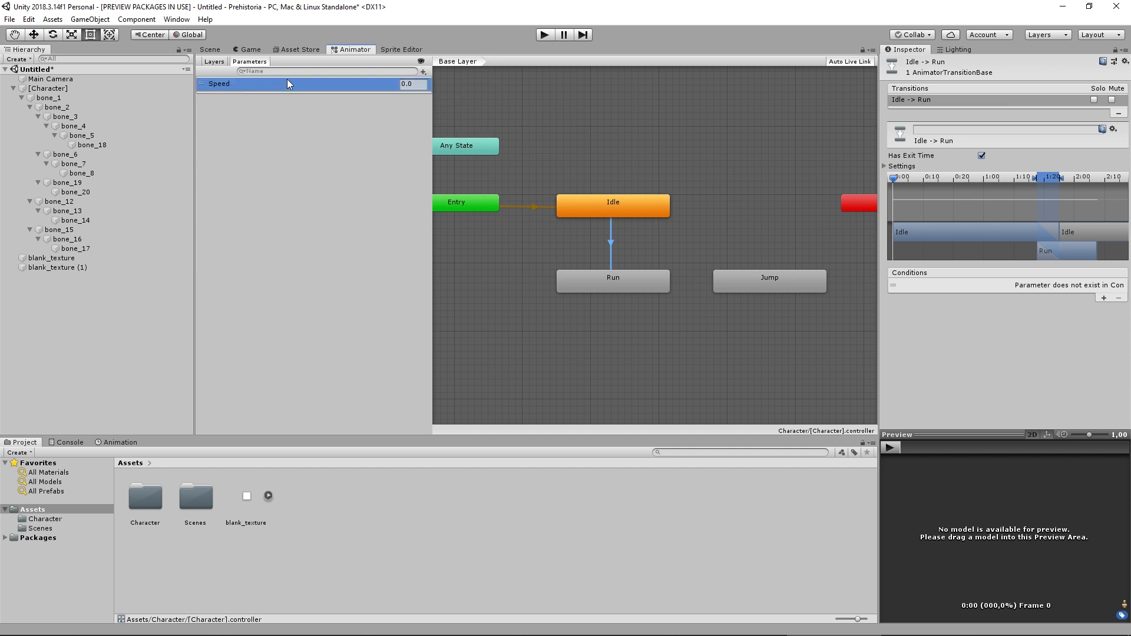
# Step: Add a bool parameter named IsJumping to the animator controller
pyautogui.click(423, 71)
pyautogui.click(446, 110)
pyautogui.write('IsJumping')
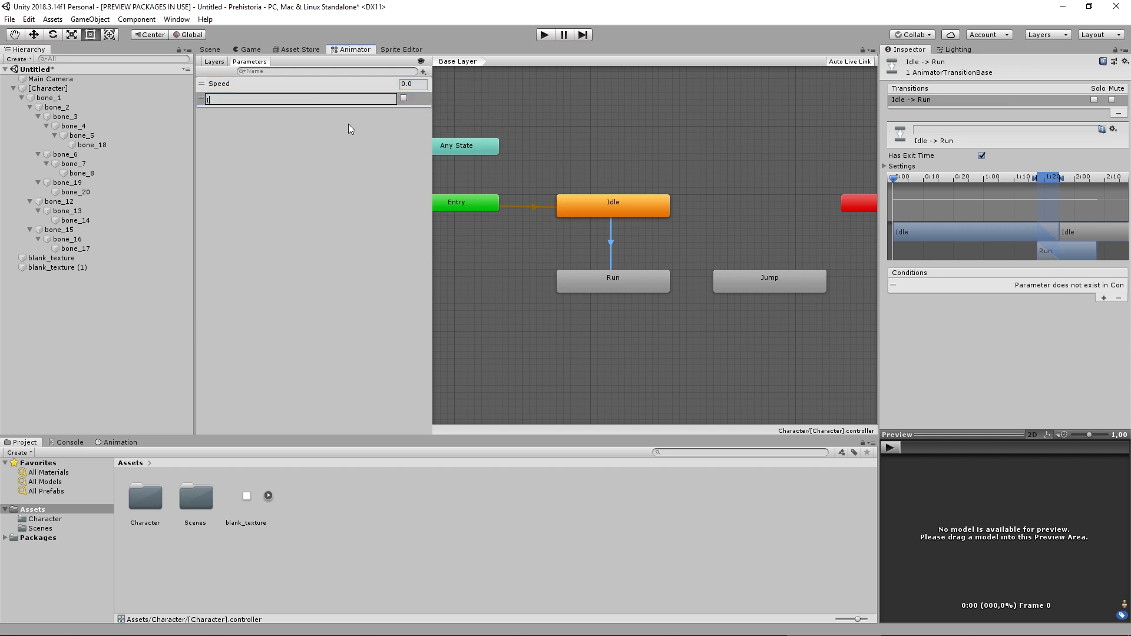
pyautogui.press('Return')
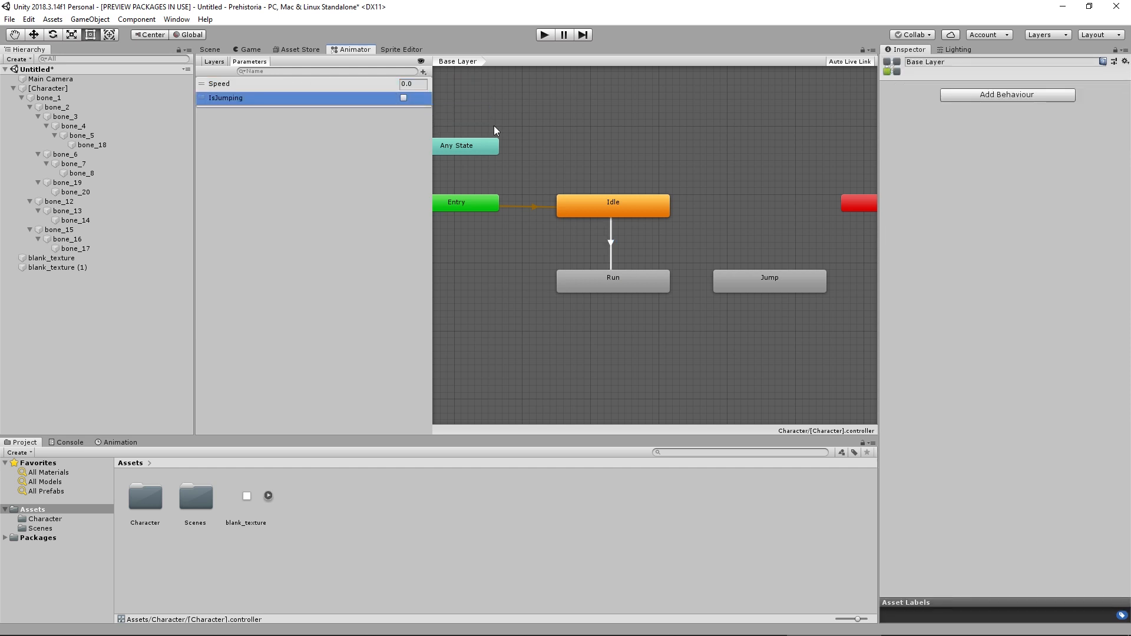
# Step: Set the Idle -> Run transition's condition to Speed Greater 0.1
pyautogui.click(611, 241)
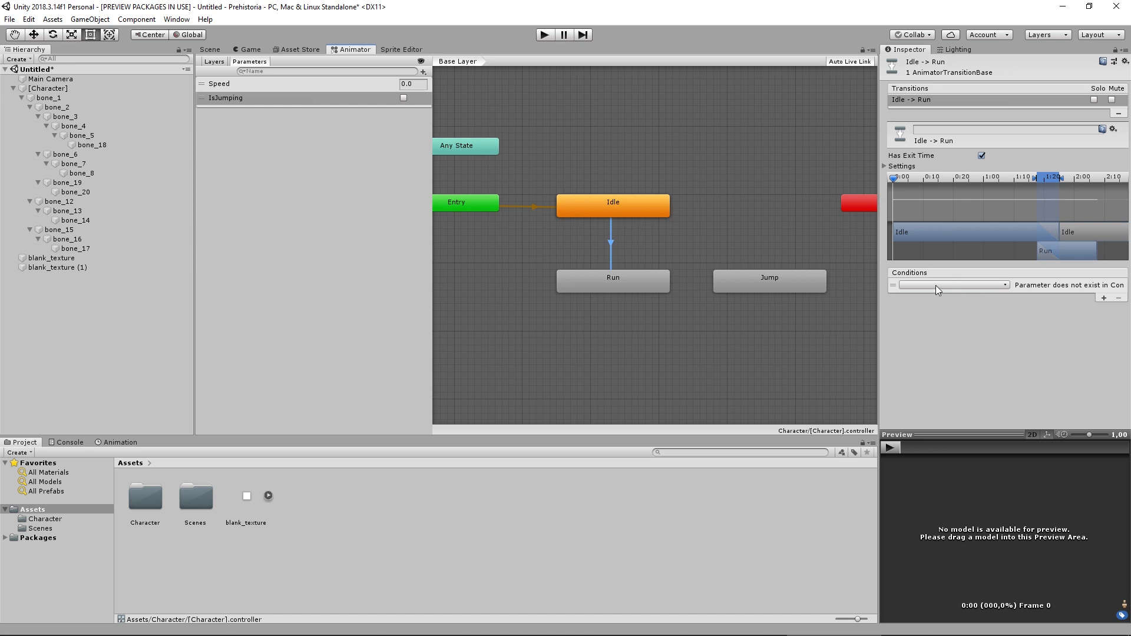
pyautogui.click(963, 286)
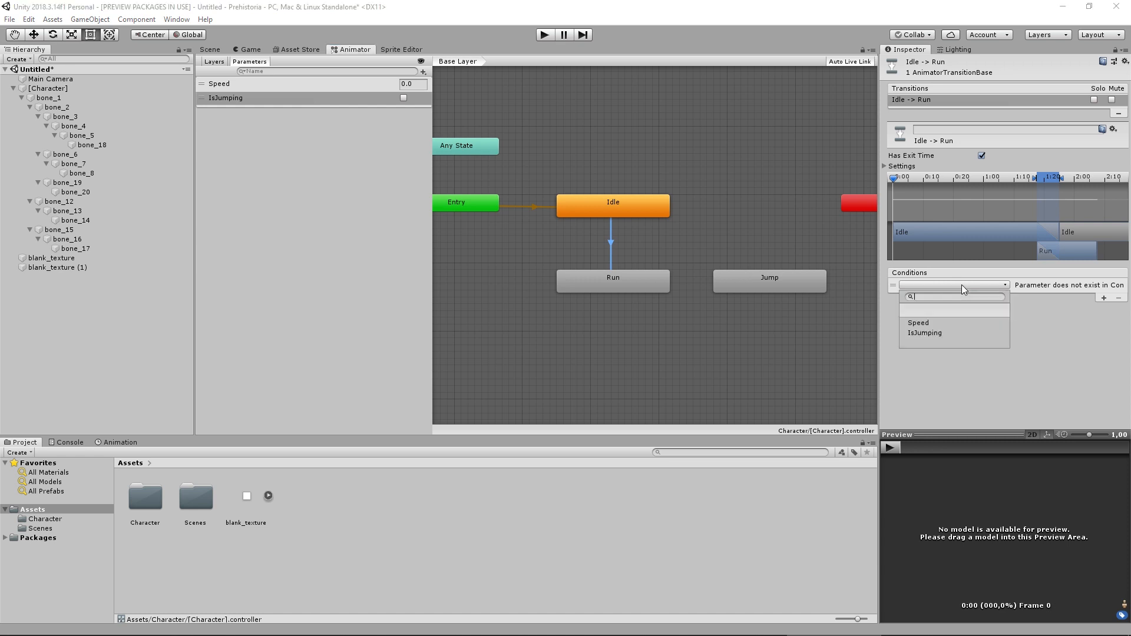
pyautogui.click(921, 323)
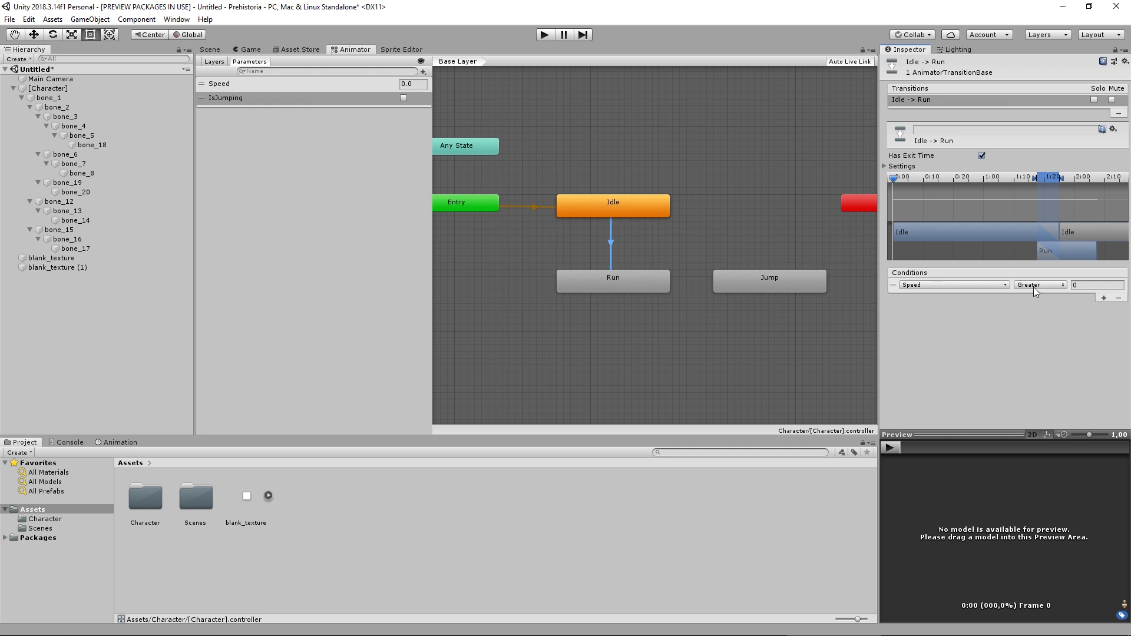
pyautogui.click(1087, 287)
# Step: Set the Idle -> Run transition's Transition Duration to 0 and disable Has Exit Time
pyautogui.click(884, 167)
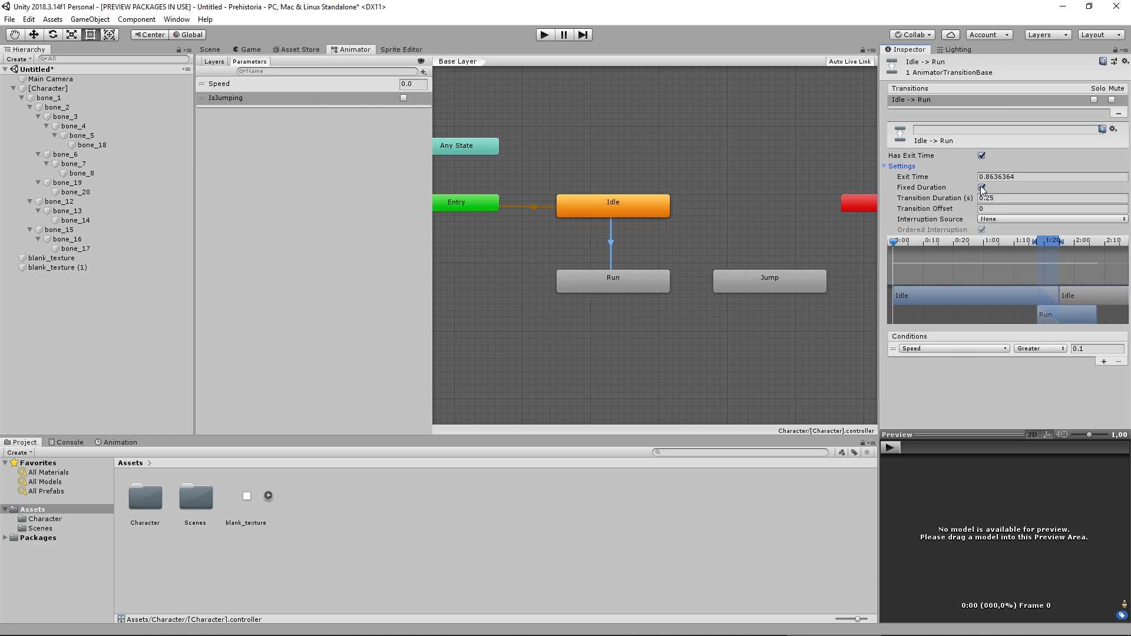
pyautogui.click(1010, 198)
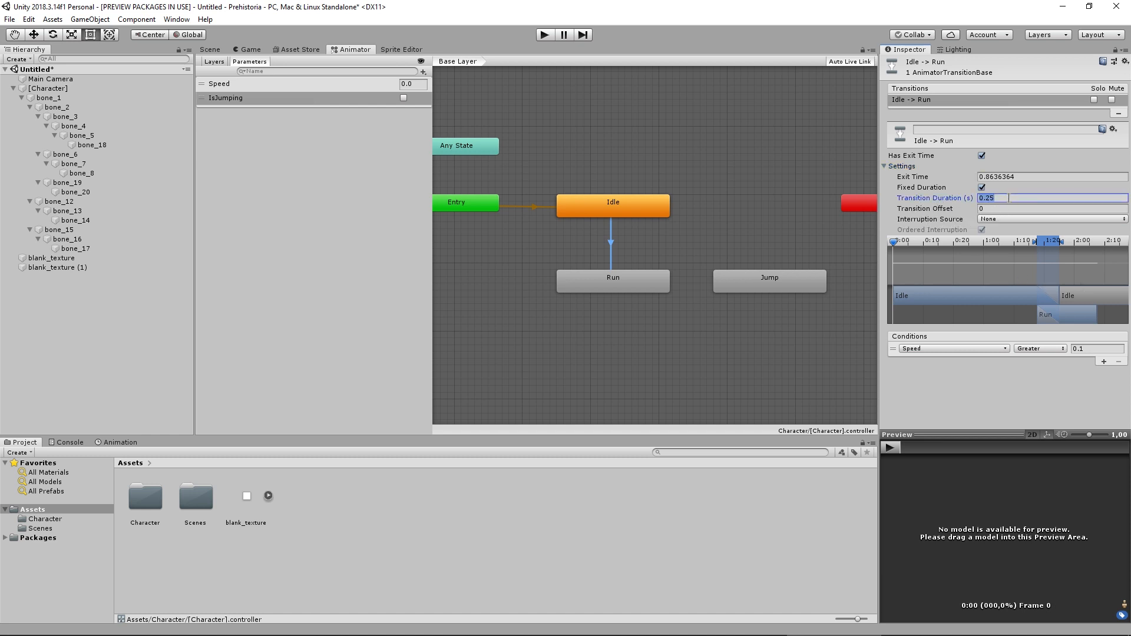
pyautogui.write('0')
pyautogui.press('Tab')
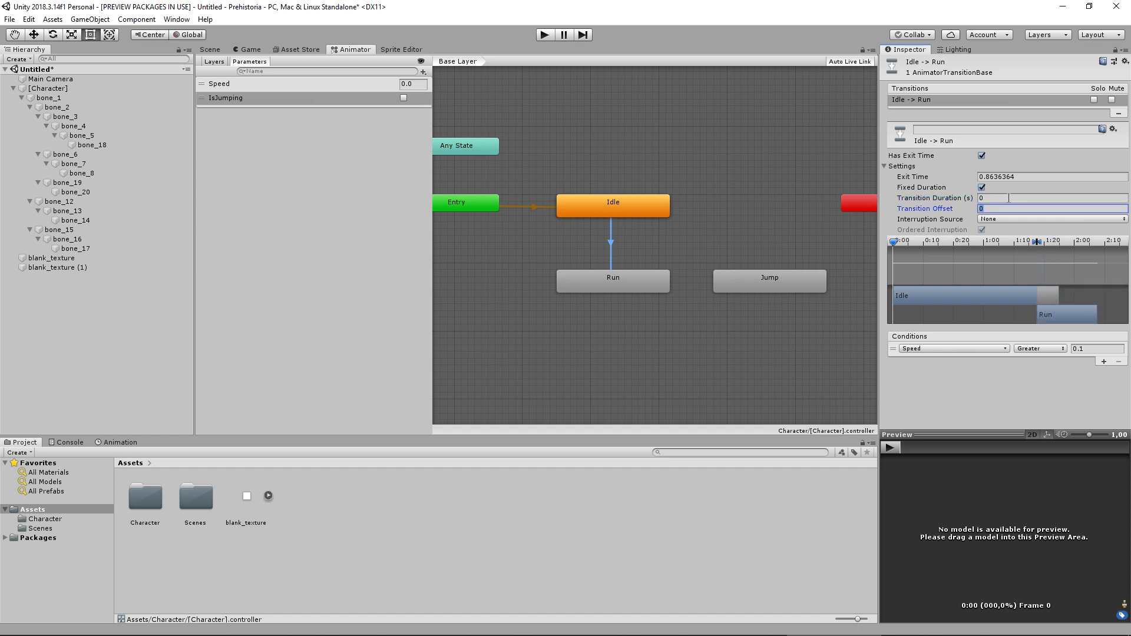
pyautogui.click(982, 155)
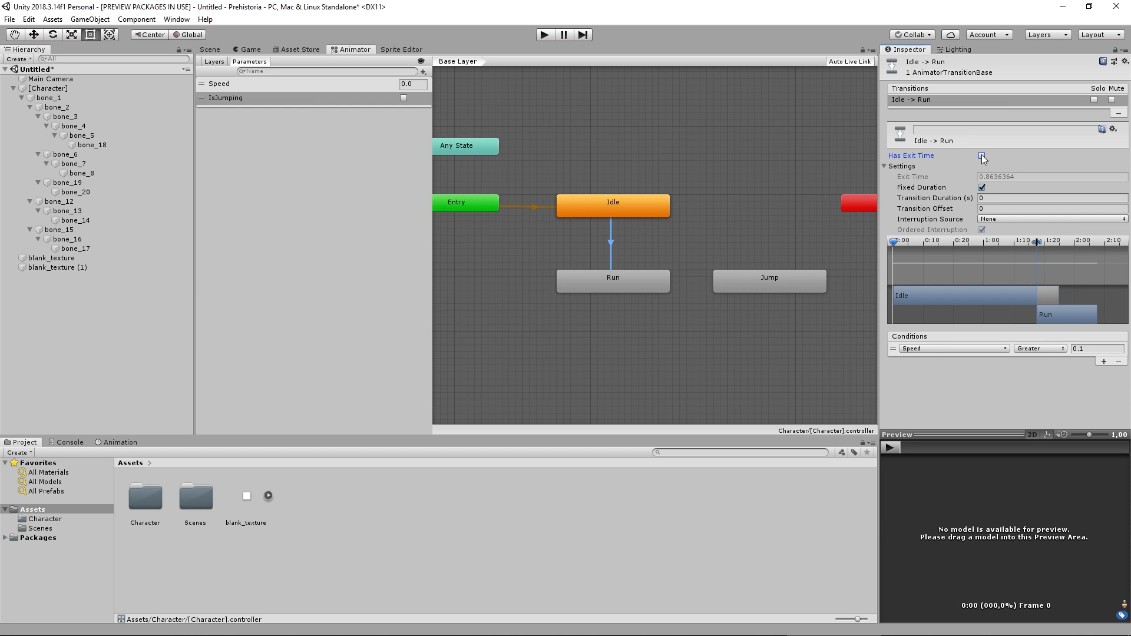
# Step: Create a transition from the Run state back to the Idle state
pyautogui.click(630, 283)
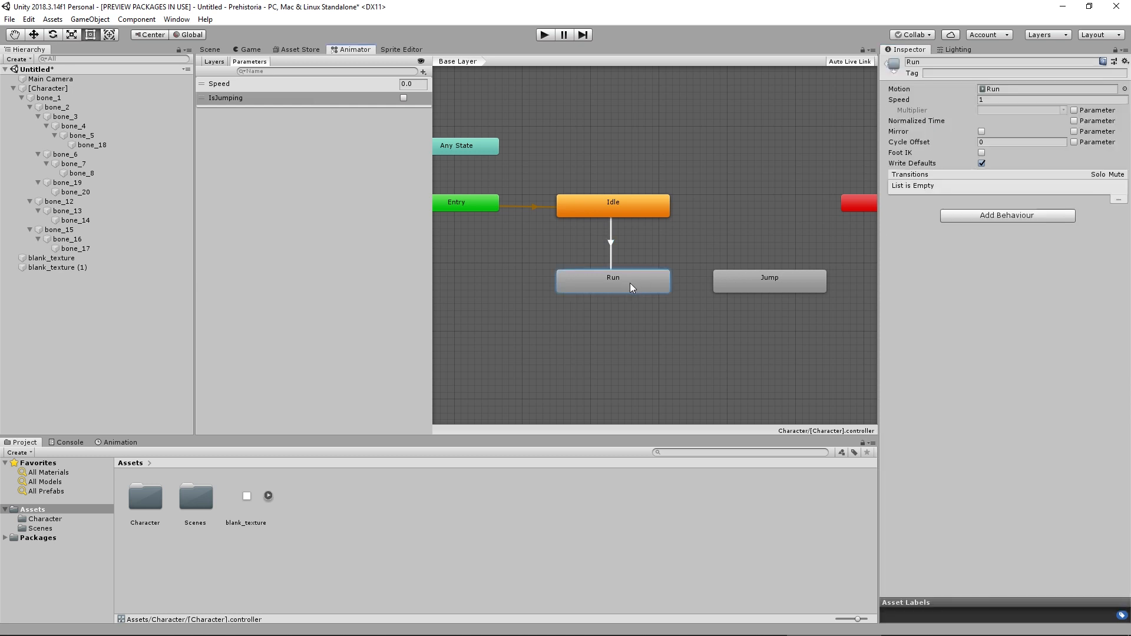
pyautogui.rightClick(648, 282)
pyautogui.click(689, 288)
pyautogui.click(641, 206)
# Step: Give the Run -> Idle transition the condition Speed Less 0.1
pyautogui.click(617, 246)
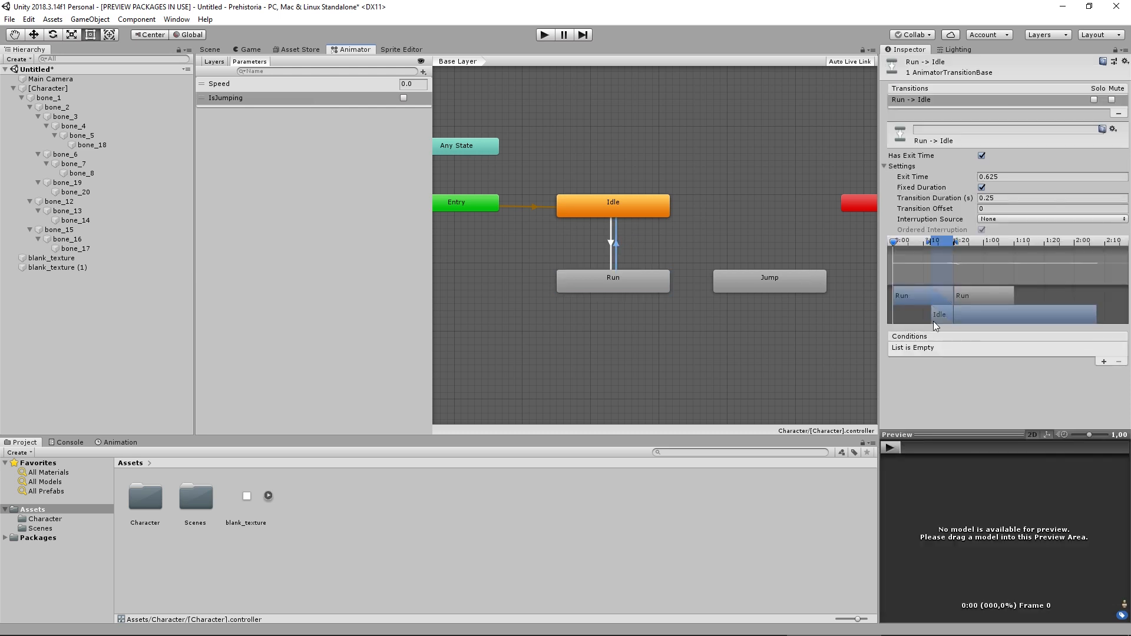
pyautogui.click(1104, 361)
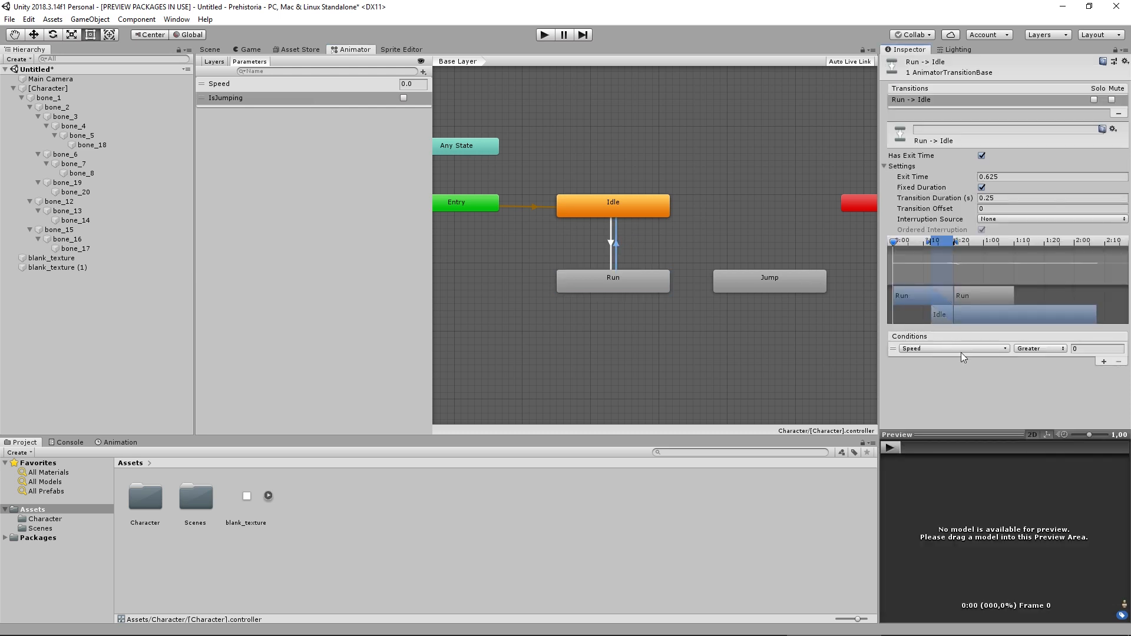
pyautogui.click(1040, 348)
pyautogui.click(1042, 375)
pyautogui.click(1087, 349)
pyautogui.write('0.1')
pyautogui.press('Return')
# Step: Disable Has Exit Time on the Run -> Idle transition and set its Transition Duration to 0
pyautogui.click(981, 155)
pyautogui.click(1007, 199)
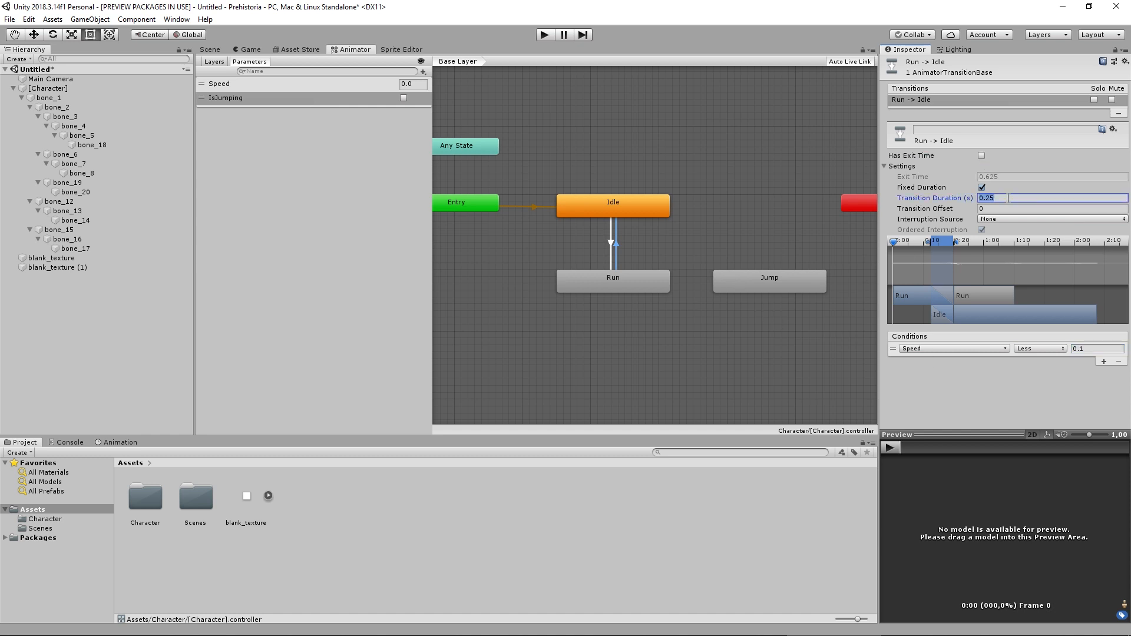
pyautogui.write('0')
pyautogui.press('Tab')
# Step: Move the Jump state directly above the Idle state in the graph
pyautogui.moveTo(719, 322); pyautogui.dragTo(691, 355, button='middle')
pyautogui.moveTo(775, 306); pyautogui.dragTo(618, 186)
pyautogui.moveTo(575, 196); pyautogui.dragTo(602, 197, button='middle')
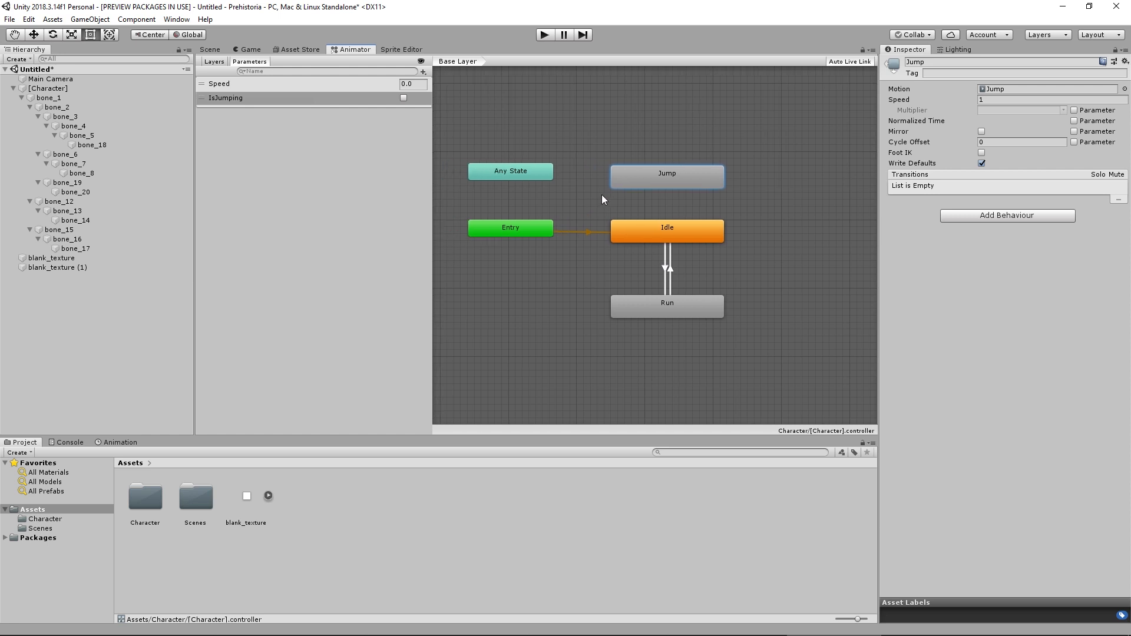
# Step: Create a transition from Any State to Jump and move Jump farther right, past Idle and about level with Any State
pyautogui.rightClick(537, 178)
pyautogui.click(565, 185)
pyautogui.click(661, 178)
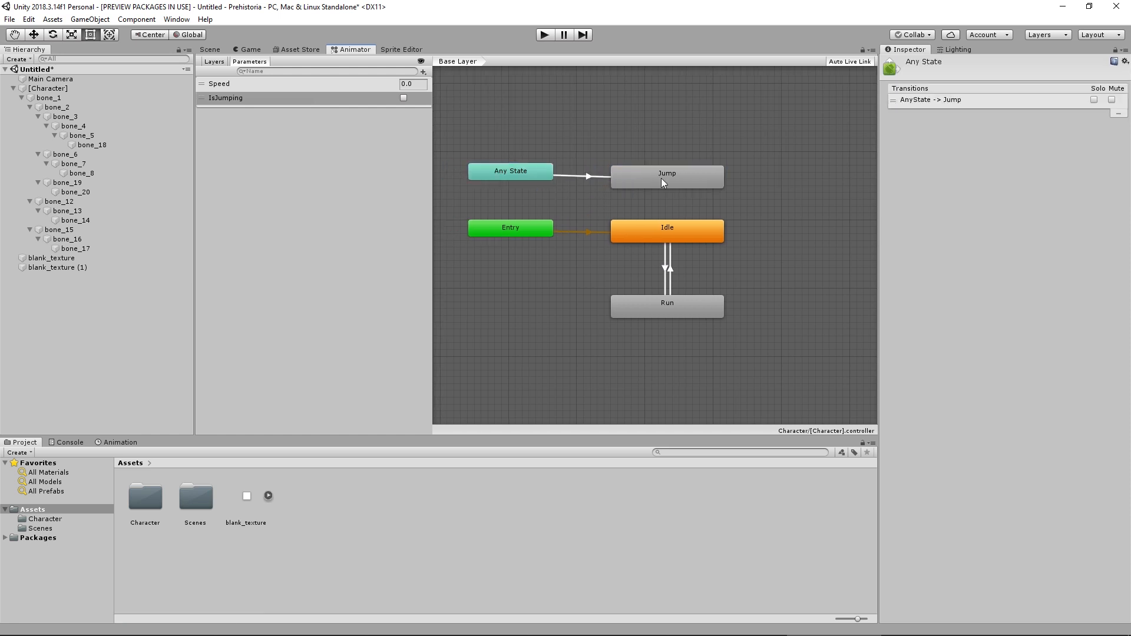
pyautogui.moveTo(669, 177); pyautogui.dragTo(821, 175)
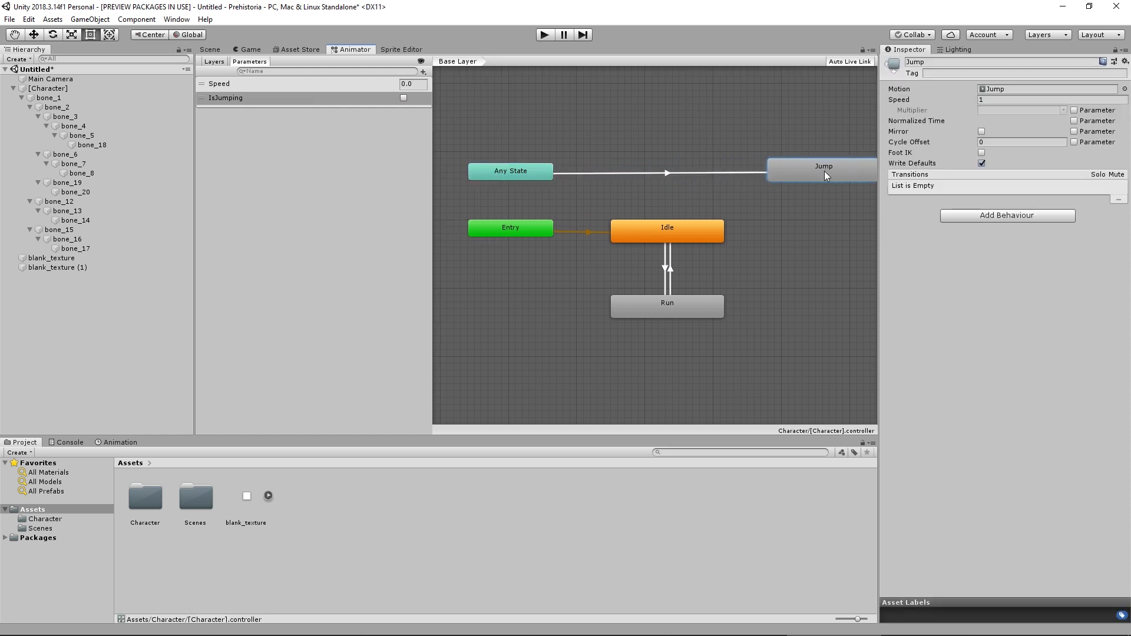
# Step: Give the AnyState -> Jump transition the condition IsJumping true and a Transition Duration of 0
pyautogui.moveTo(763, 214); pyautogui.dragTo(673, 226, button='middle')
pyautogui.click(578, 180)
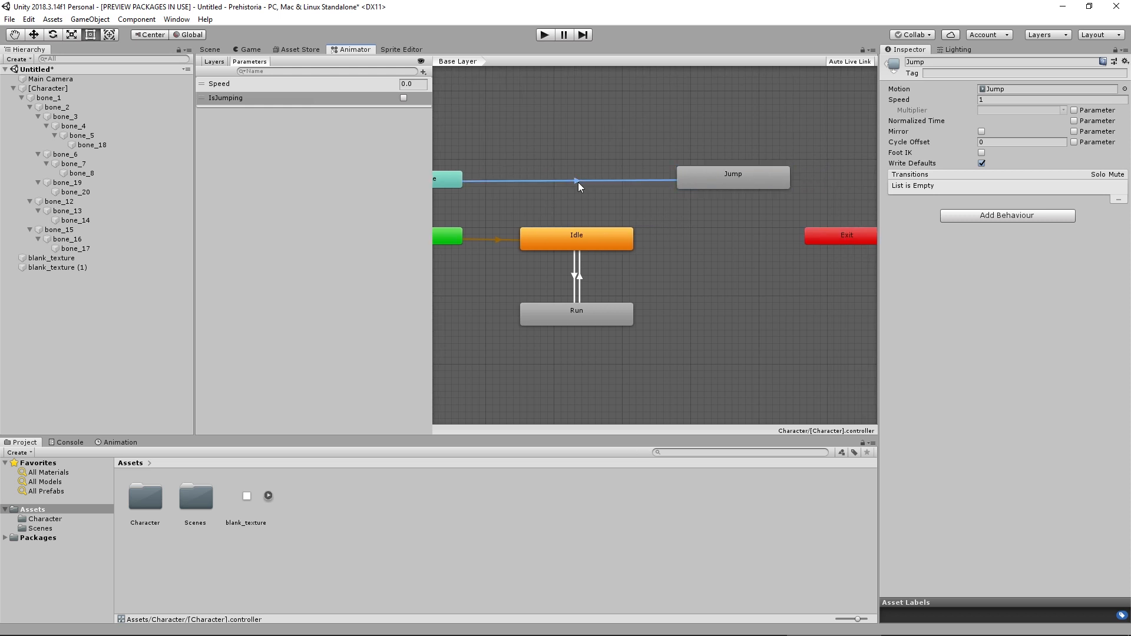
pyautogui.scroll(-1, 1003, 390)
pyautogui.click(1095, 391)
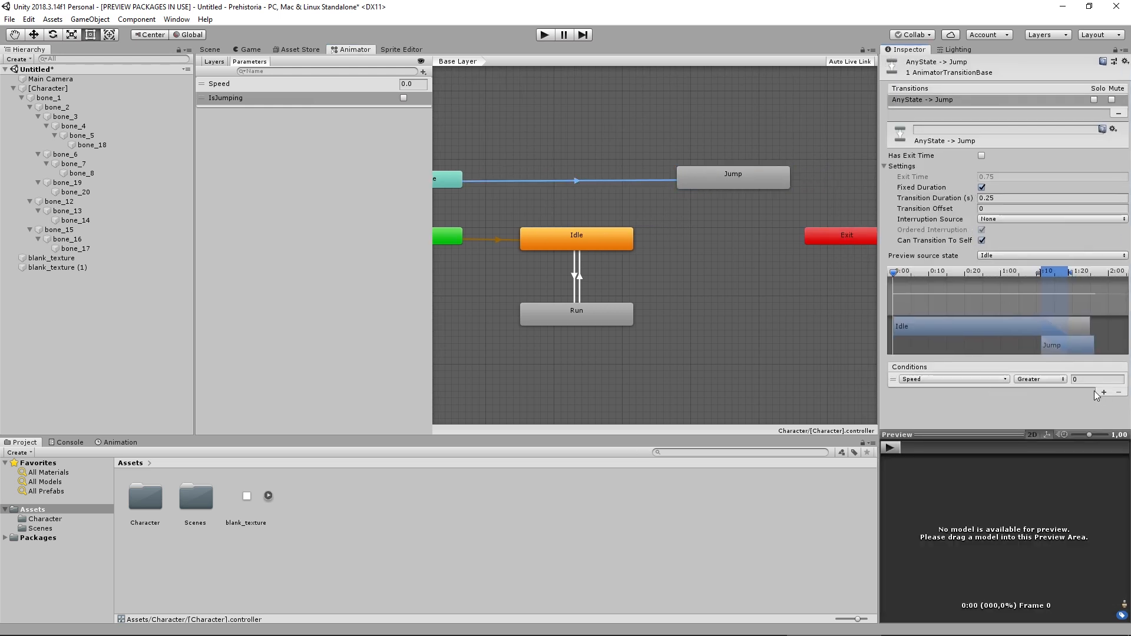
pyautogui.click(963, 381)
pyautogui.click(933, 415)
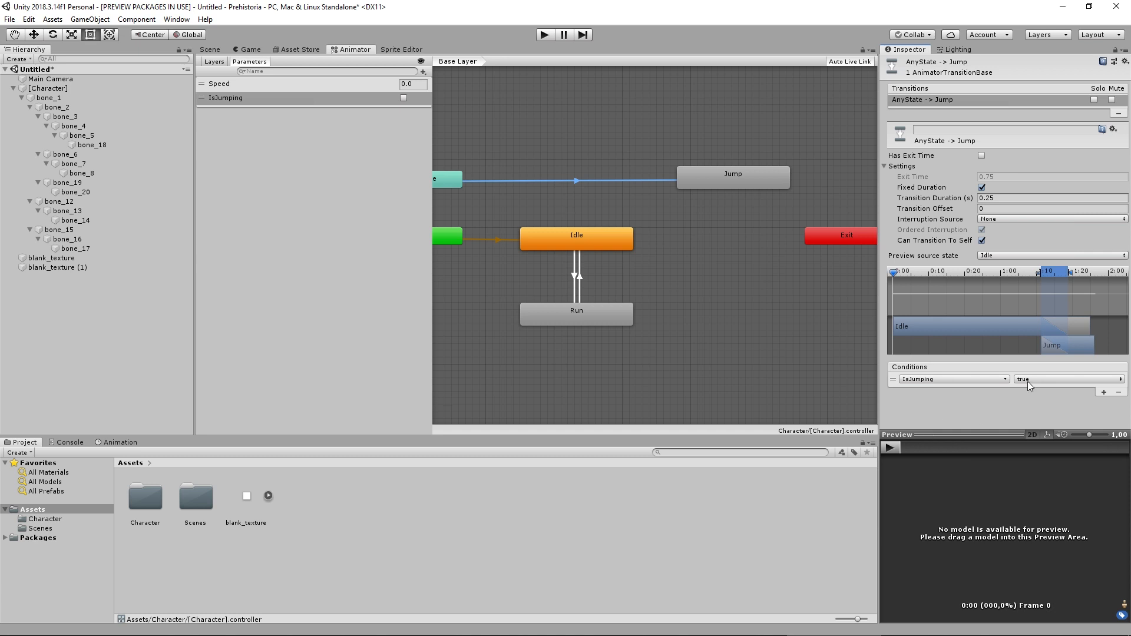
pyautogui.click(1015, 198)
pyautogui.write('0')
pyautogui.press('Tab')
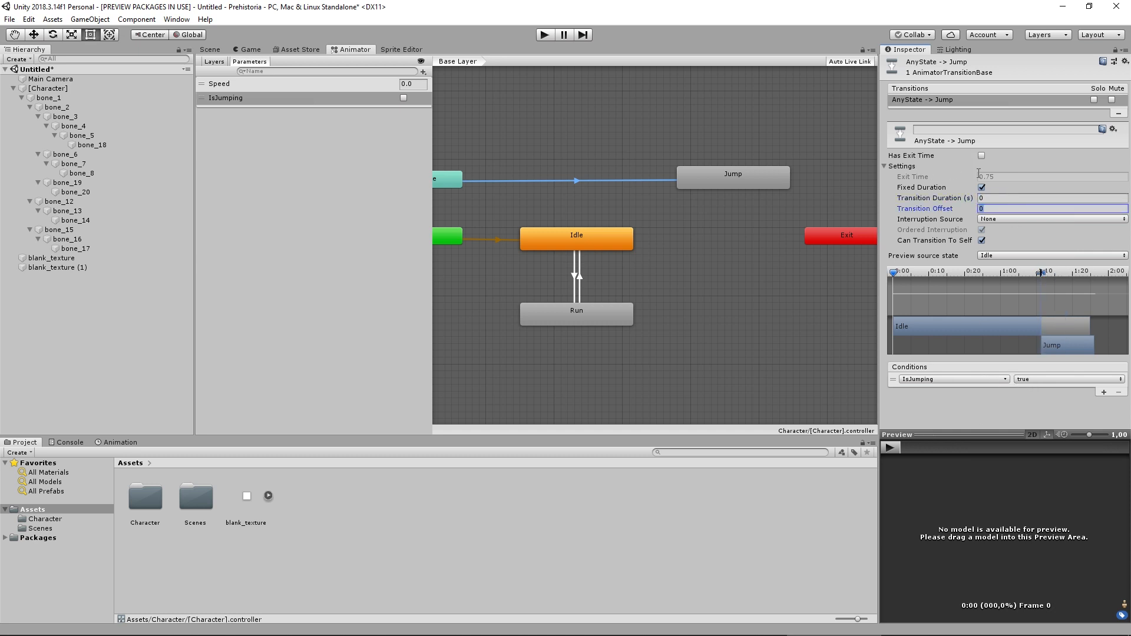
# Step: Create one transition from the Jump state to Idle and another from Jump to Run
pyautogui.click(693, 225)
pyautogui.click(717, 183)
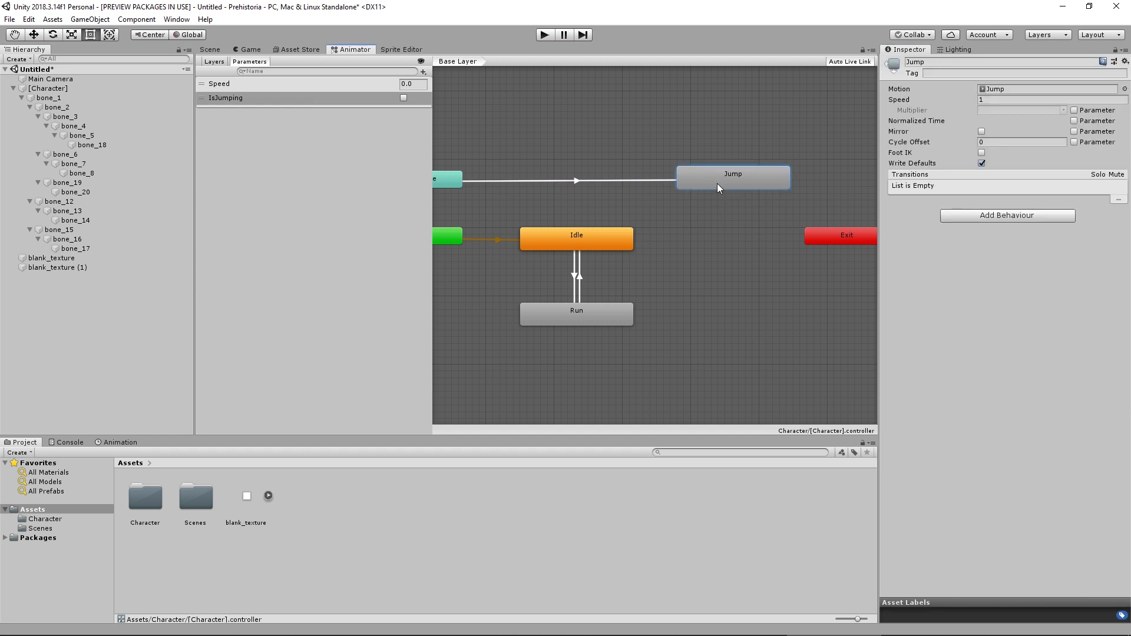
pyautogui.moveTo(716, 180); pyautogui.dragTo(716, 186)
pyautogui.rightClick(712, 175)
pyautogui.click(728, 182)
pyautogui.click(621, 240)
pyautogui.rightClick(731, 177)
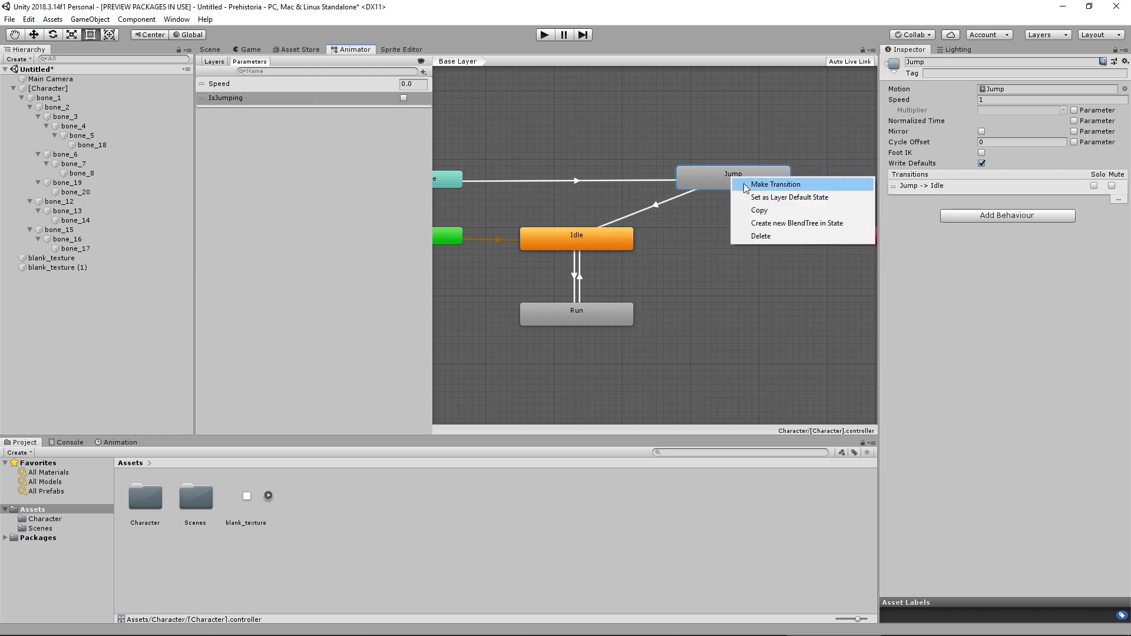
pyautogui.click(760, 181)
pyautogui.click(610, 323)
pyautogui.click(591, 313)
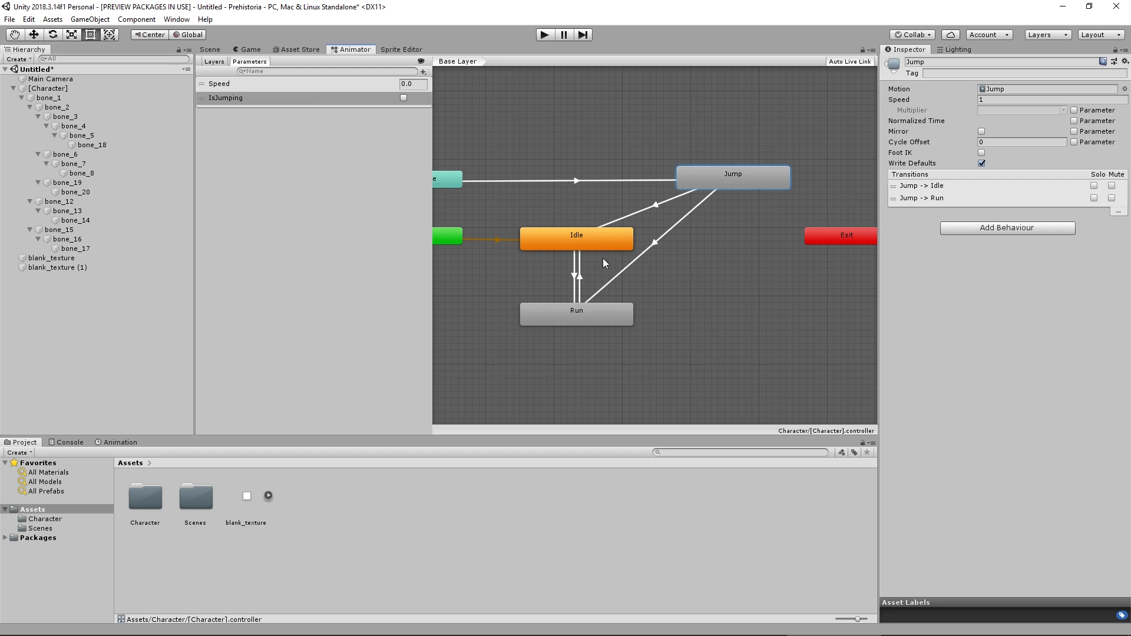
# Step: Add the condition IsJumping false to the Jump -> Idle transition
pyautogui.click(659, 206)
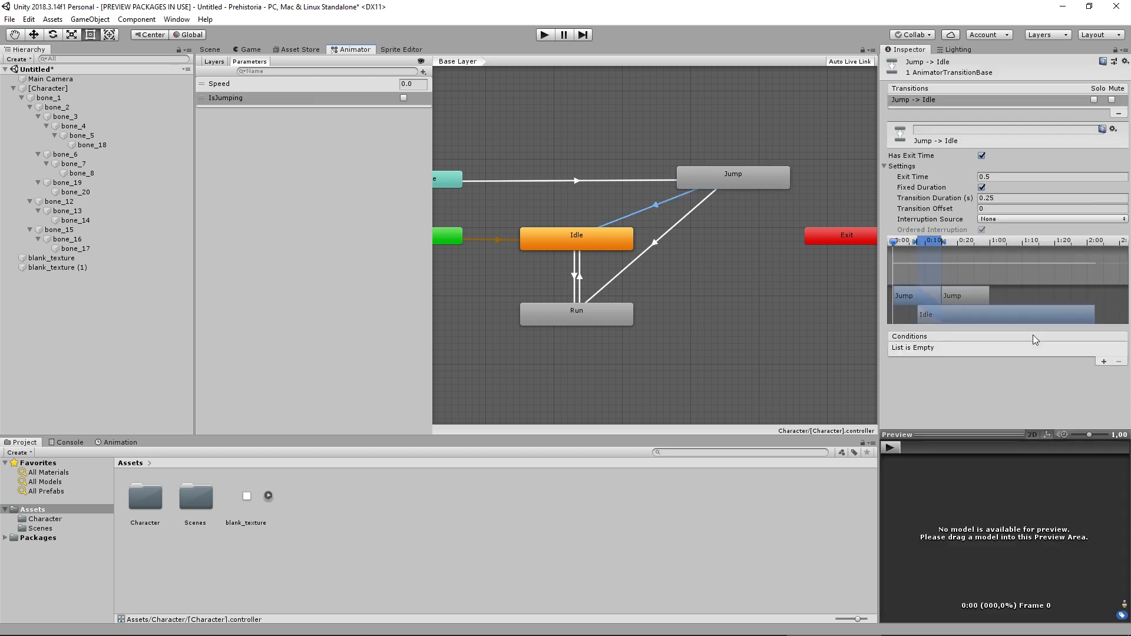
pyautogui.click(1104, 361)
pyautogui.click(963, 349)
pyautogui.click(927, 398)
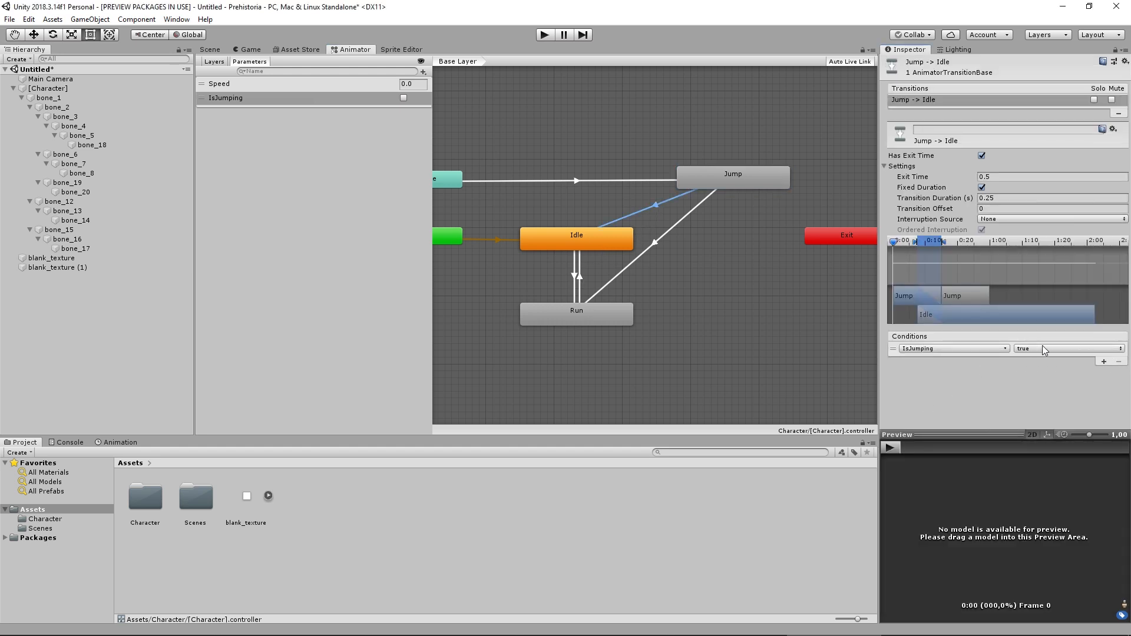
pyautogui.click(1041, 348)
pyautogui.click(1036, 374)
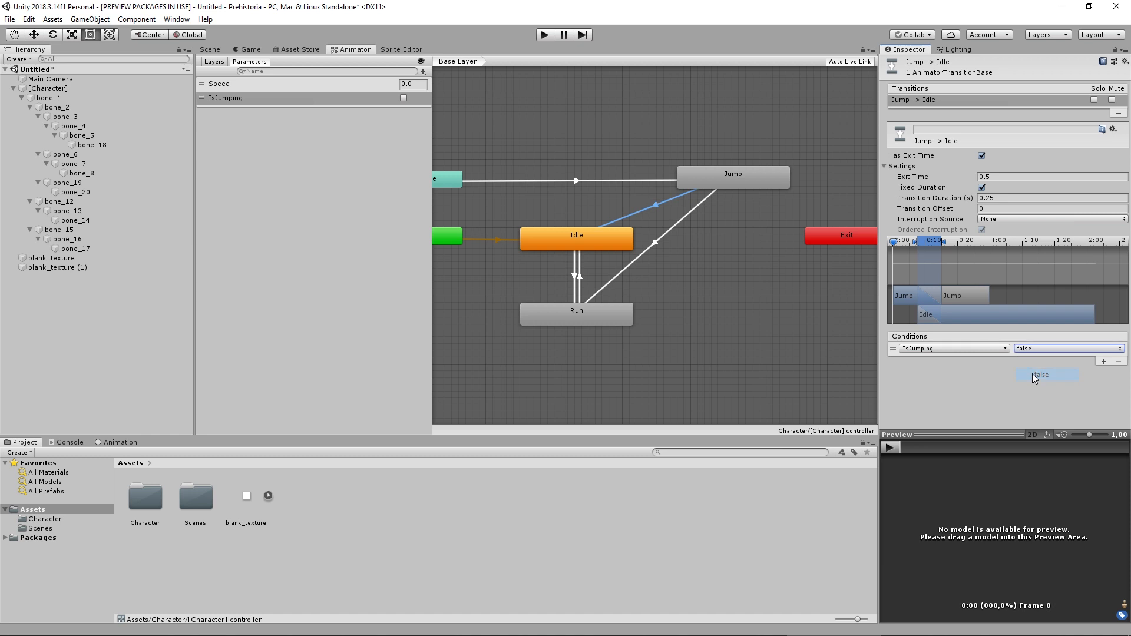
# Step: Add a second condition to the Jump -> Idle transition requiring Speed Less than 0.1
pyautogui.click(1104, 363)
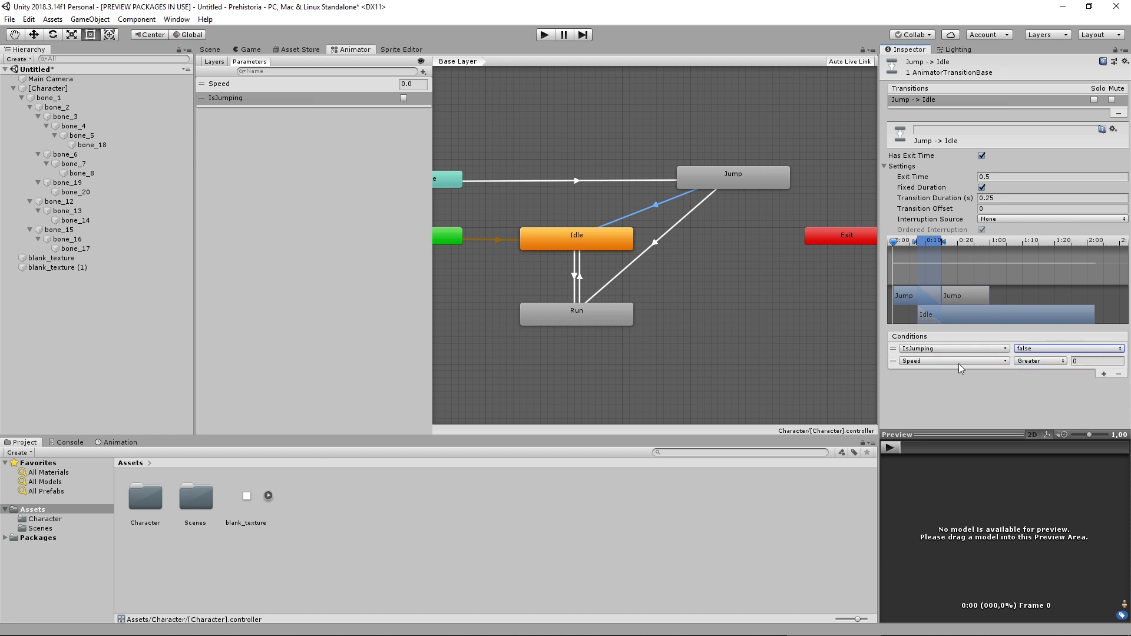
pyautogui.click(1040, 361)
pyautogui.click(1033, 383)
pyautogui.click(1097, 360)
pyautogui.write('0.1')
pyautogui.press('Return')
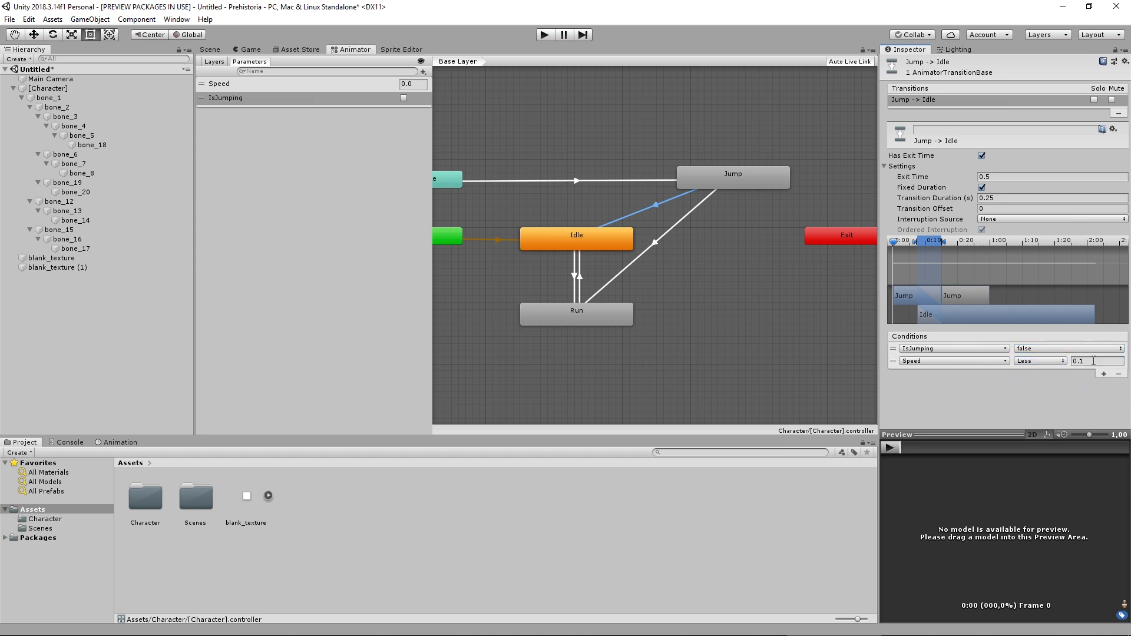
# Step: Set the Jump -> Idle transition's Transition Duration to 0 and disable Has Exit Time
pyautogui.click(1002, 197)
pyautogui.write('0')
pyautogui.press('Tab')
pyautogui.click(983, 156)
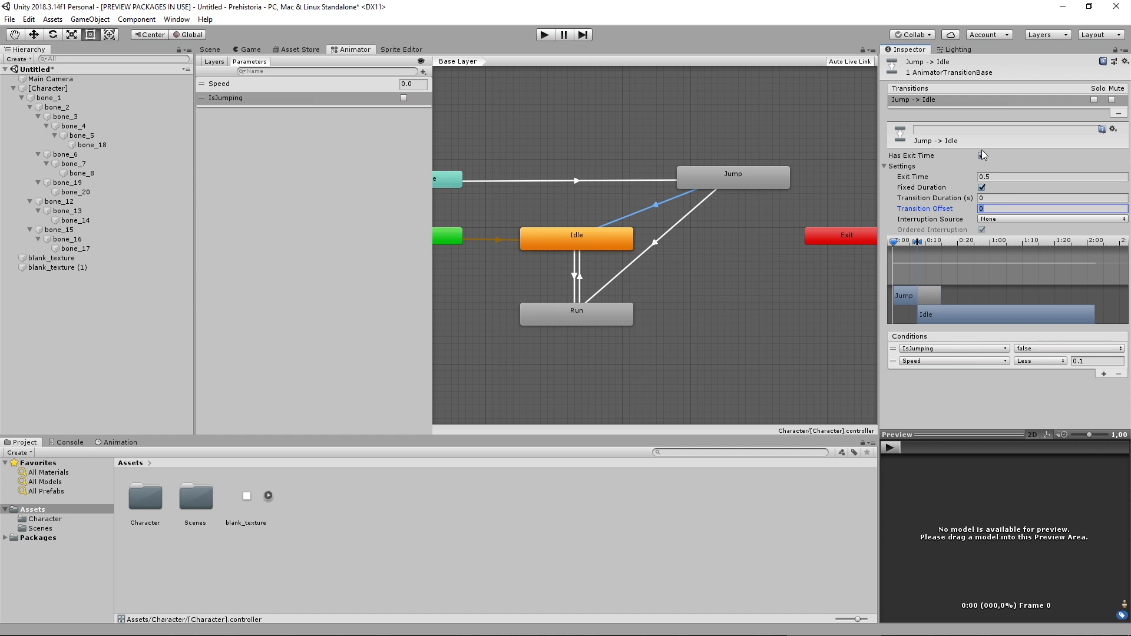
pyautogui.click(982, 156)
# Step: Disable Has Exit Time on the Jump -> Run transition and set its Transition Duration to 0
pyautogui.click(656, 246)
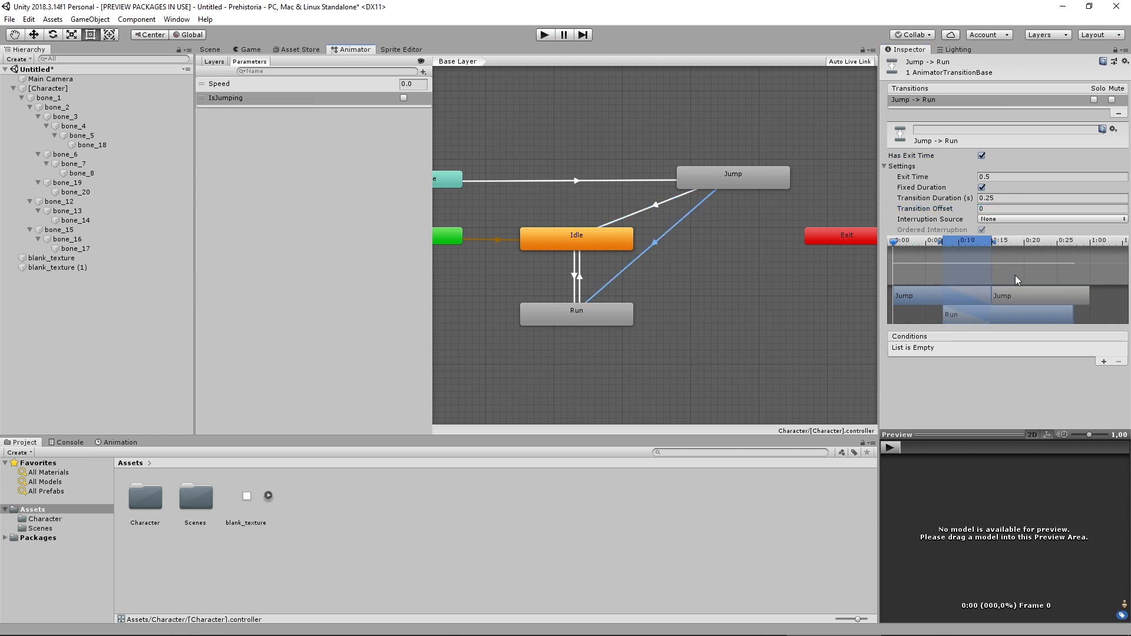
pyautogui.click(982, 156)
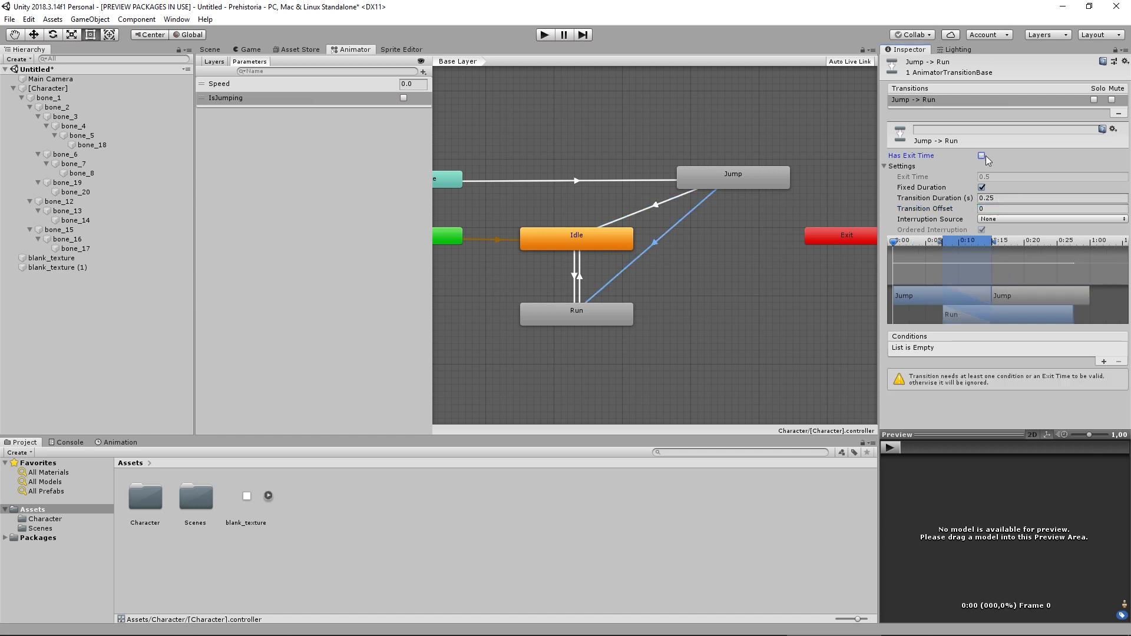
pyautogui.click(1005, 199)
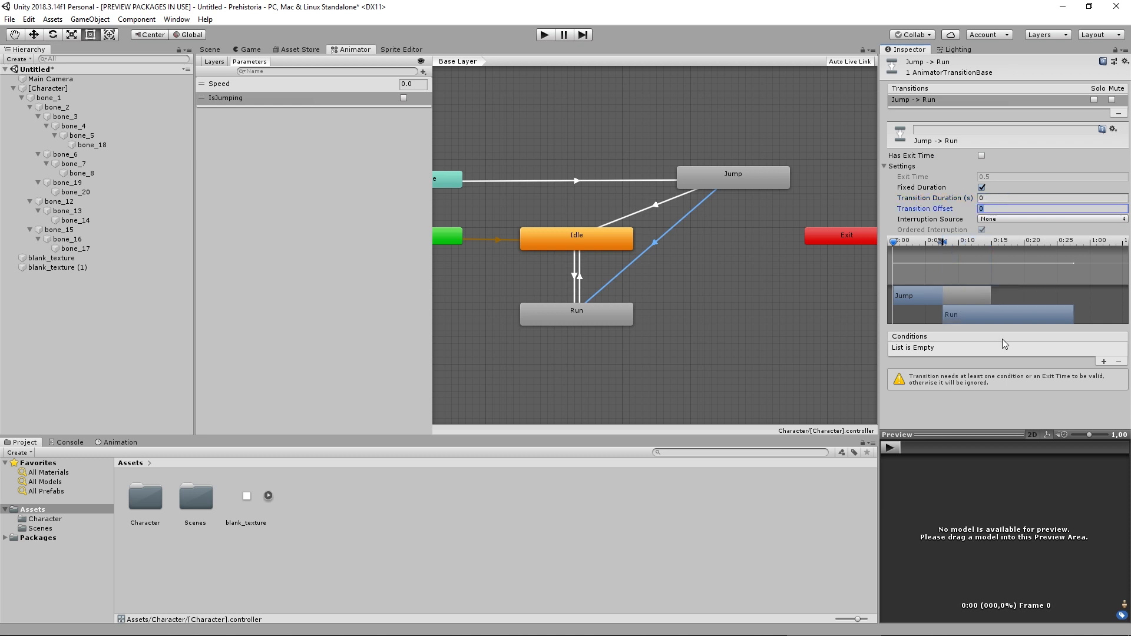
pyautogui.click(680, 308)
pyautogui.scroll(-2, 682, 300)
pyautogui.scroll(3, 696, 283)
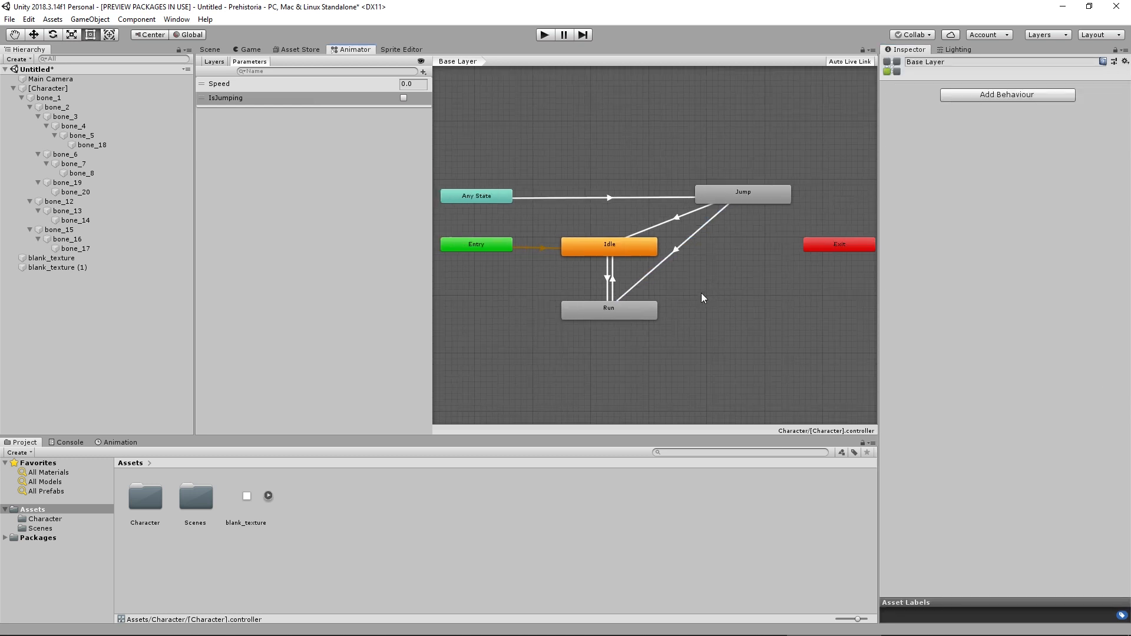
pyautogui.scroll(-2, 708, 275)
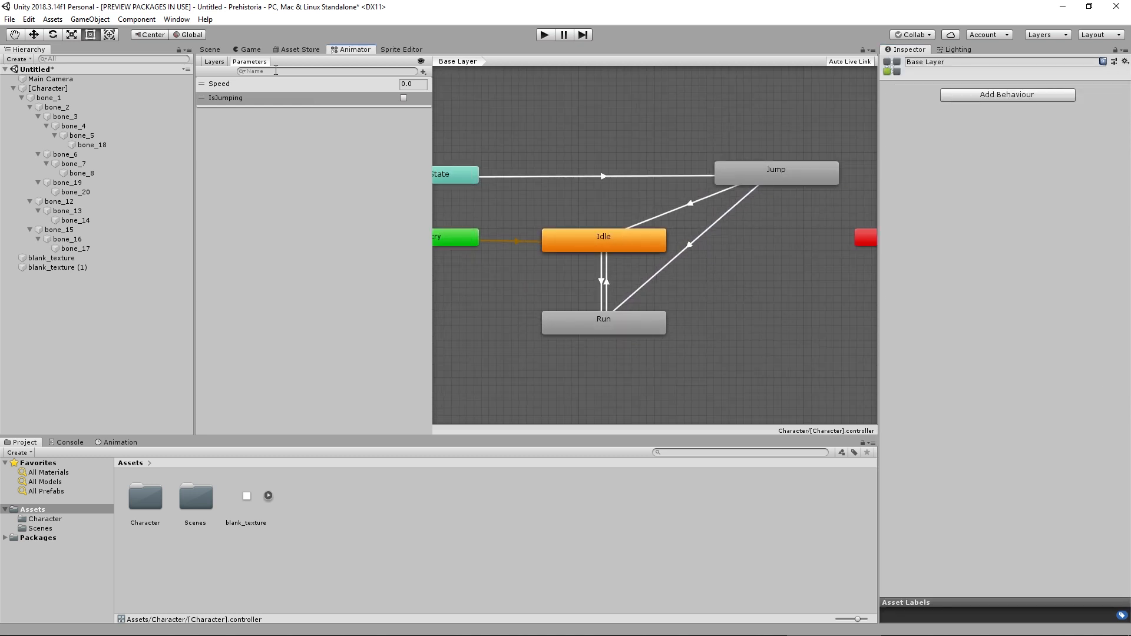
# Step: Play the scene and run the character back and forth on the platform to test the Idle and Run animations
pyautogui.click(545, 35)
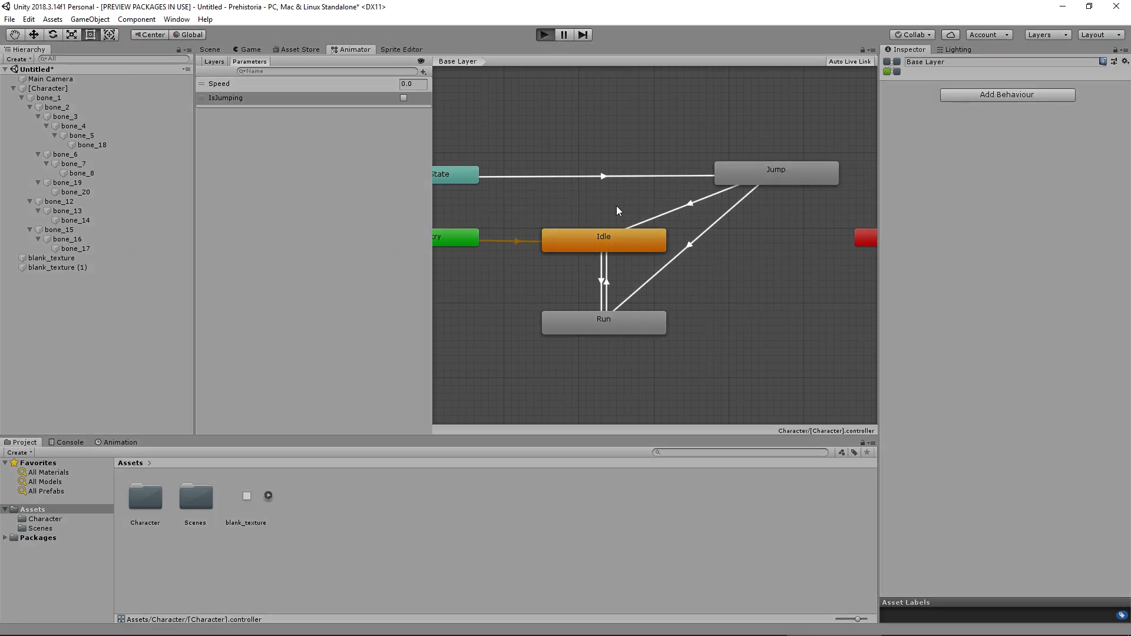
pyautogui.press('Right')
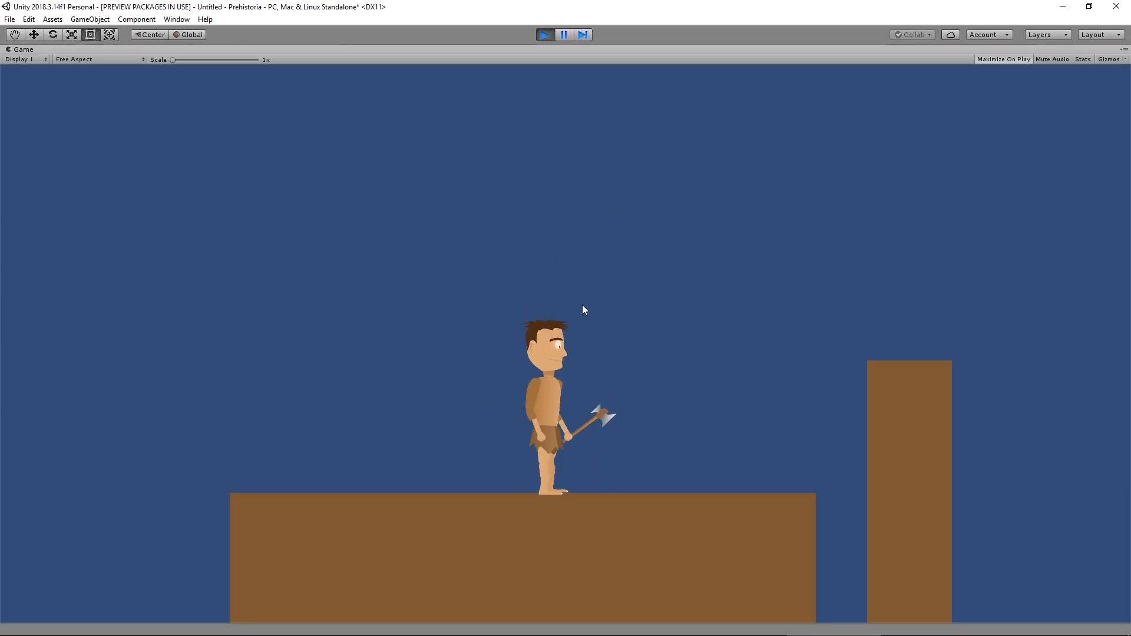
pyautogui.press('Right')
pyautogui.press('Left')
pyautogui.press('Right')
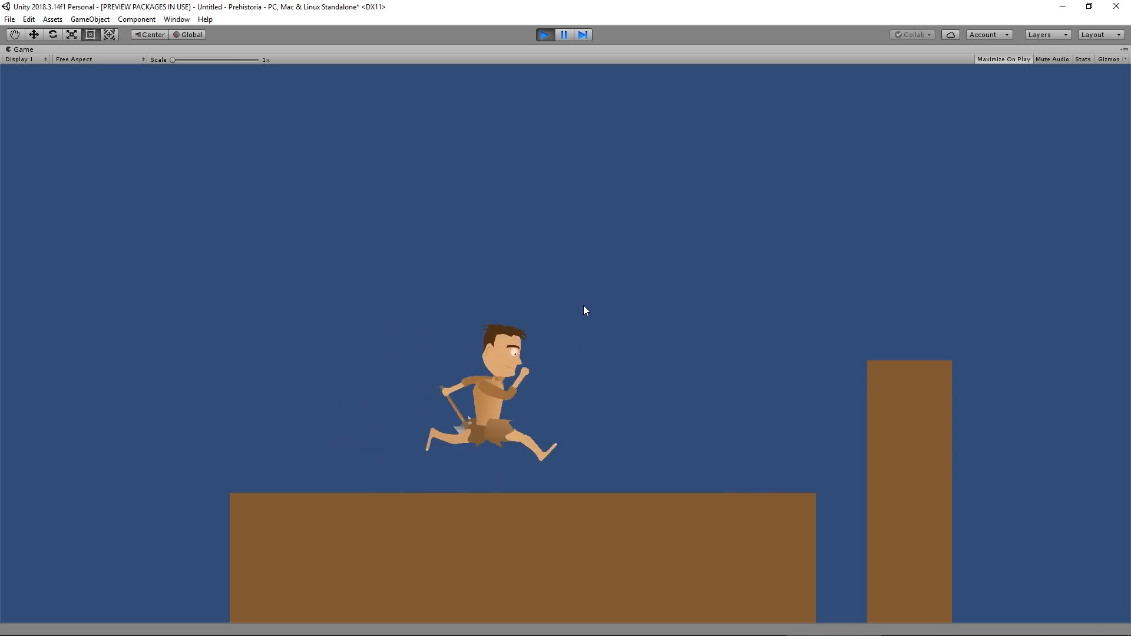
pyautogui.press('Left')
pyautogui.press('Right')
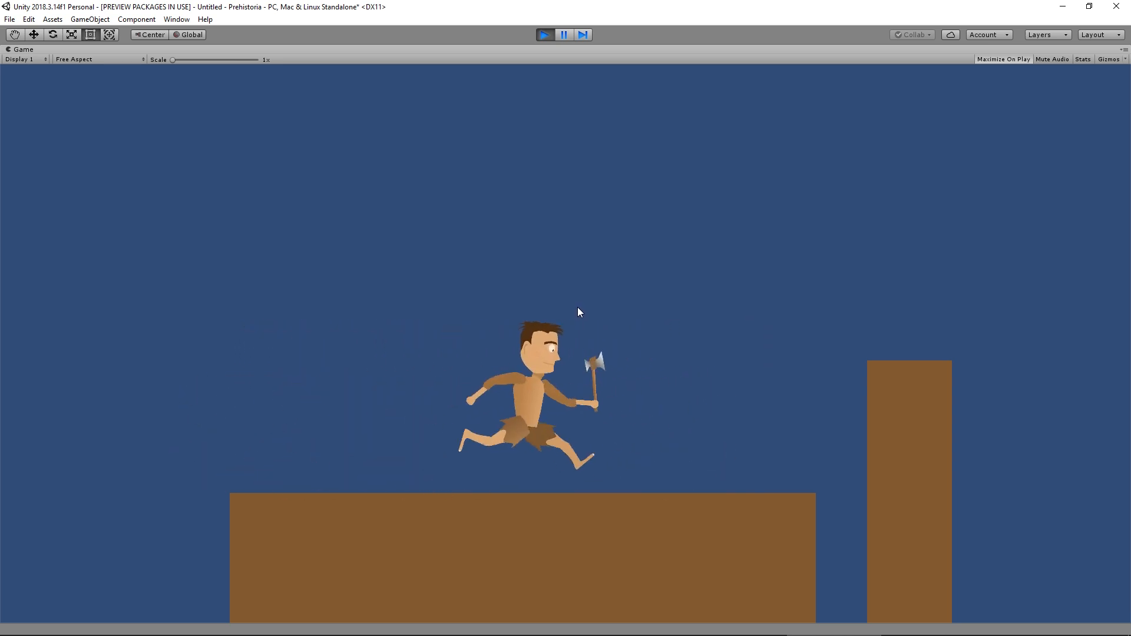
pyautogui.press('Left')
pyautogui.press('Right')
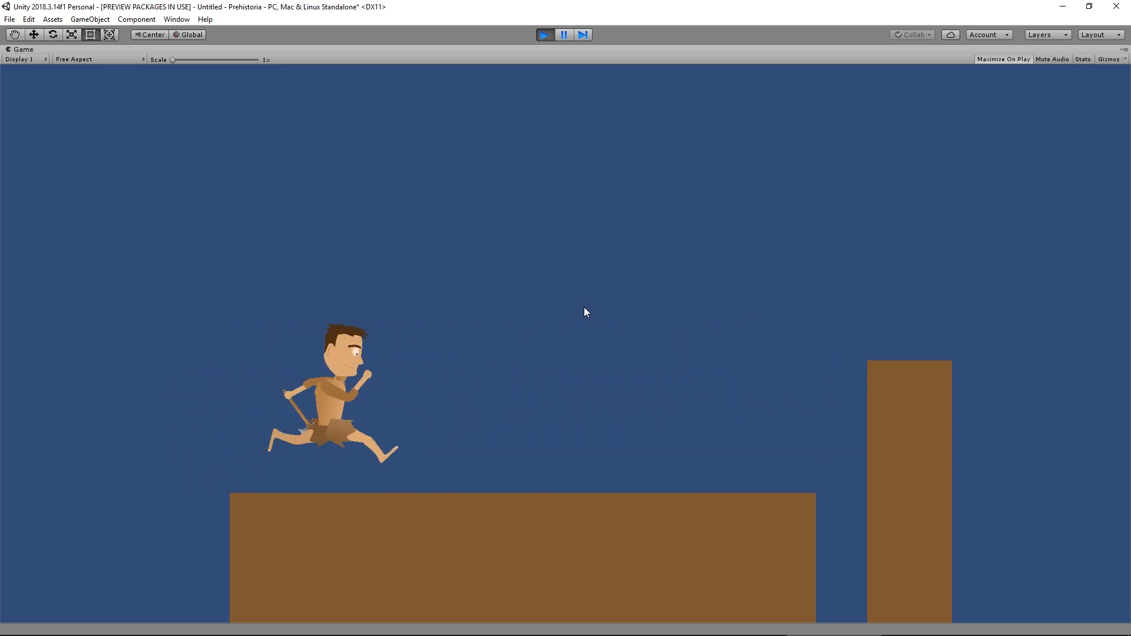
pyautogui.press('Left')
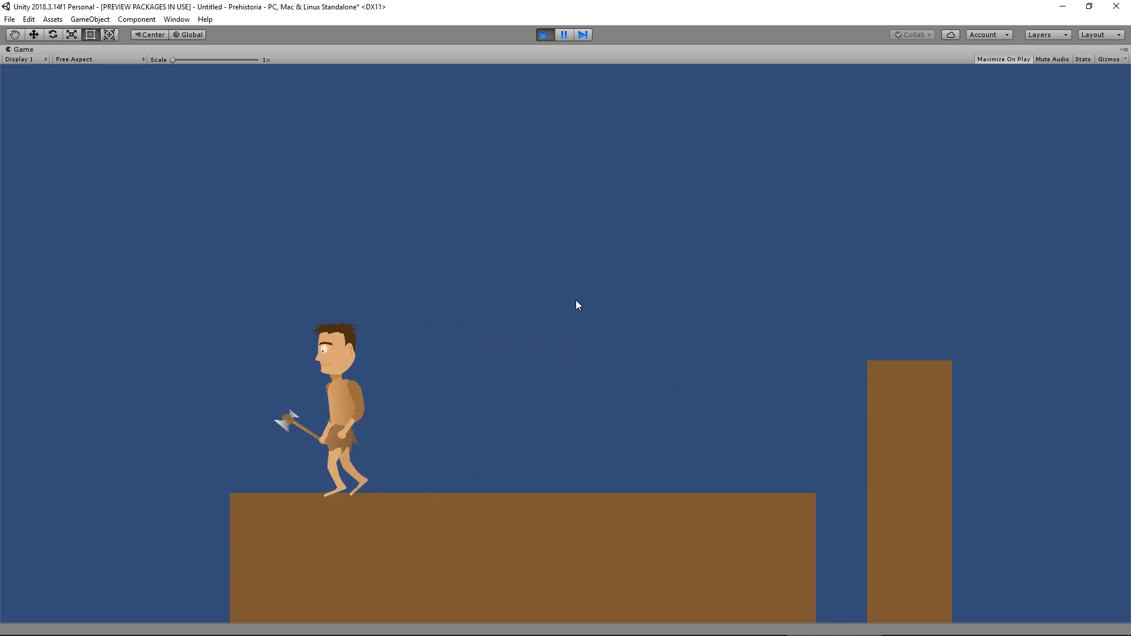
# Step: Test the character's jump from standing and while running in both directions, and stop the play test
pyautogui.press('Up')
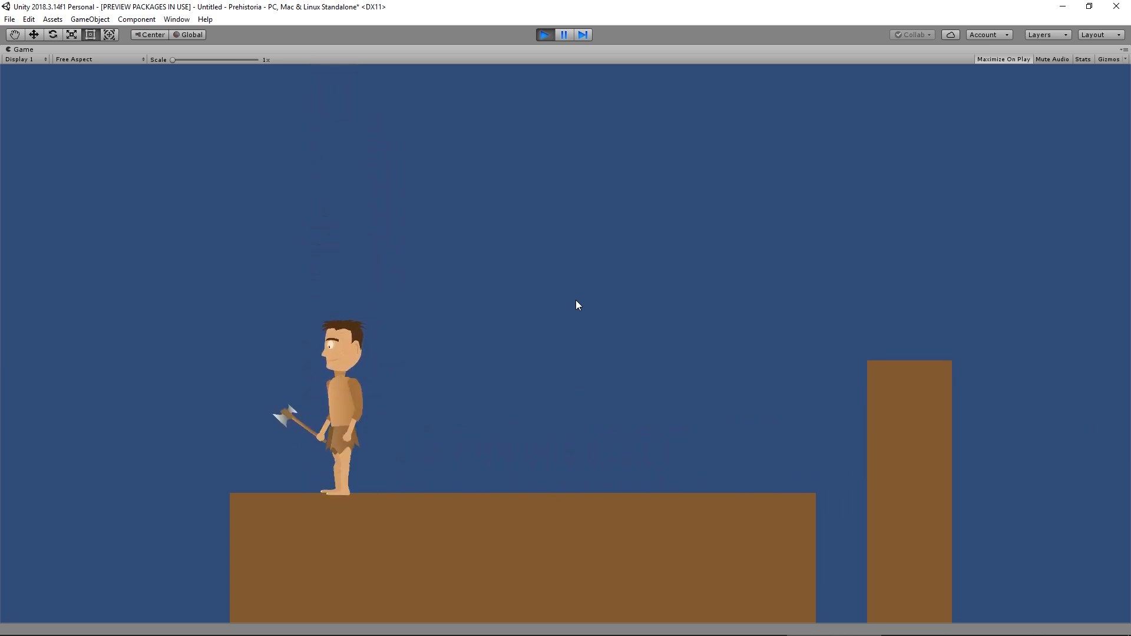
pyautogui.press('Left')
pyautogui.press('Right')
pyautogui.press('Up')
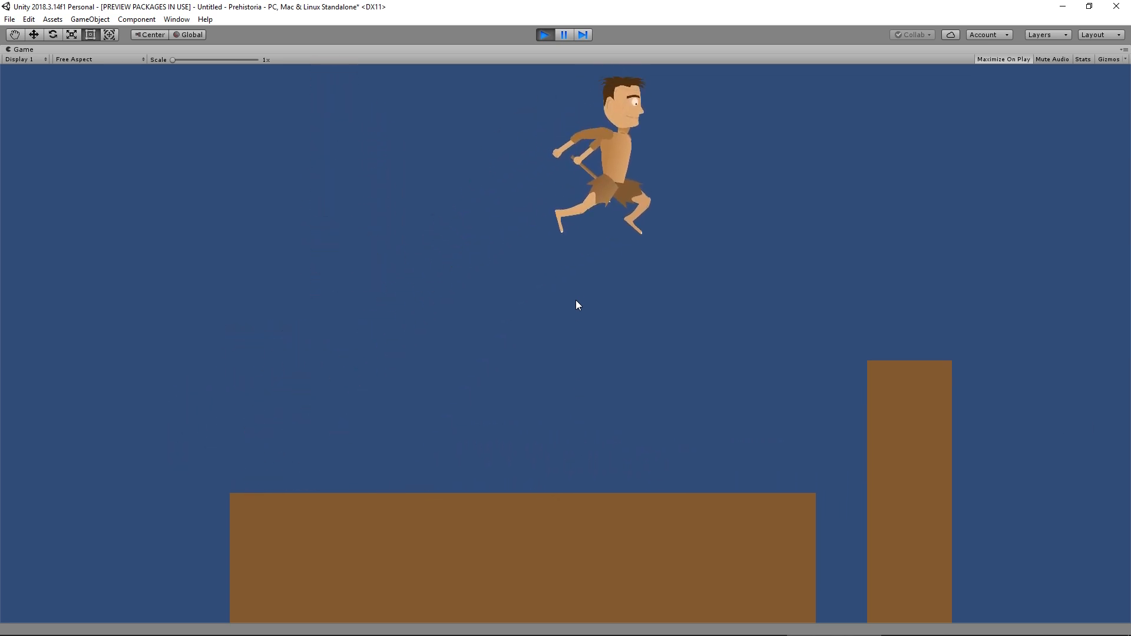
pyautogui.press('Left')
pyautogui.press('Right')
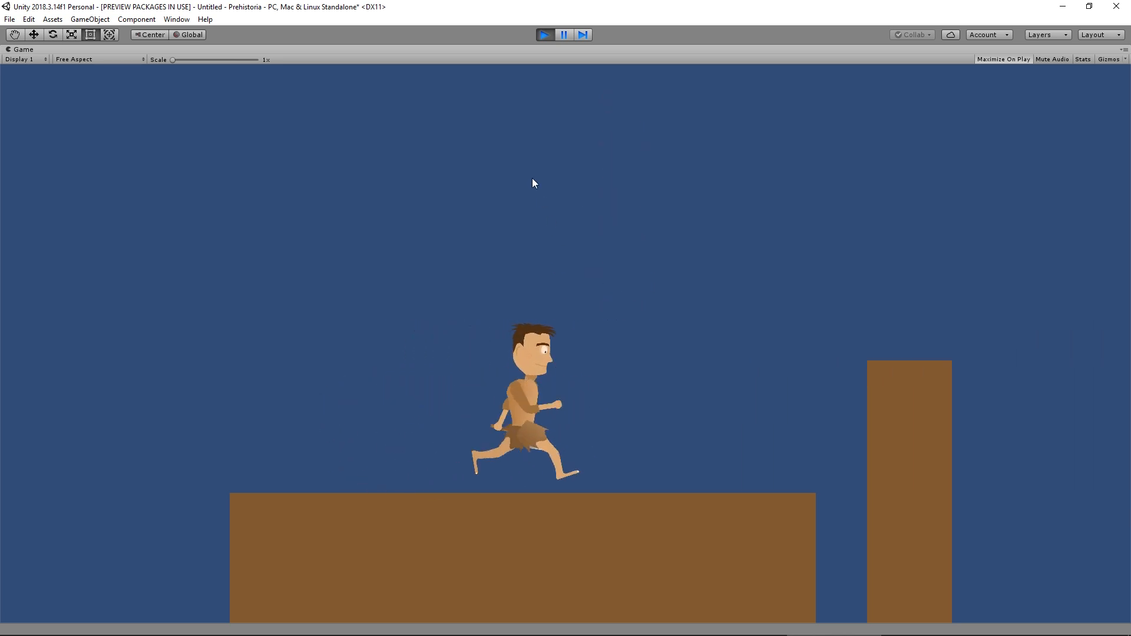
pyautogui.press('Left')
pyautogui.press('Up')
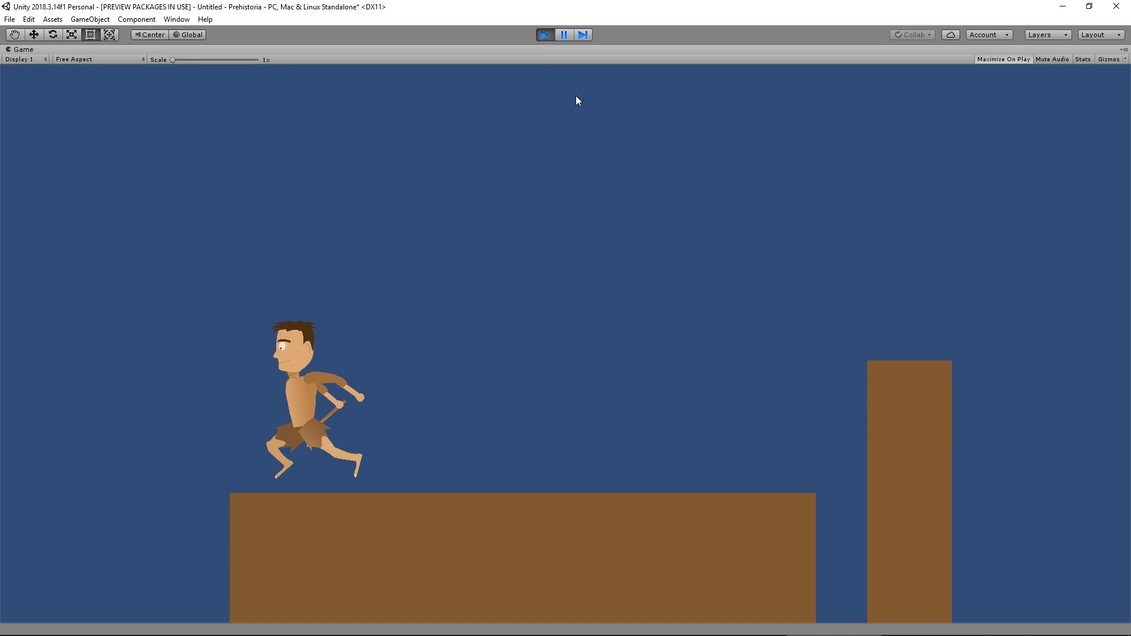
pyautogui.click(543, 37)
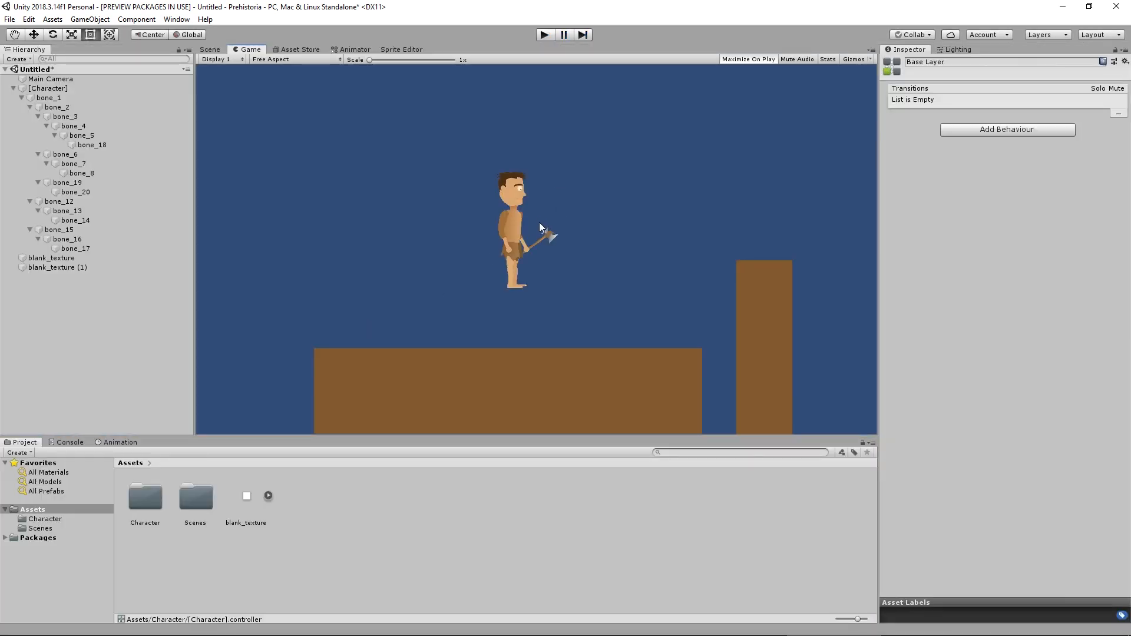
# Step: Set the Gravity Scale of [Character]'s Rigidbody 2D to 4
pyautogui.click(66, 89)
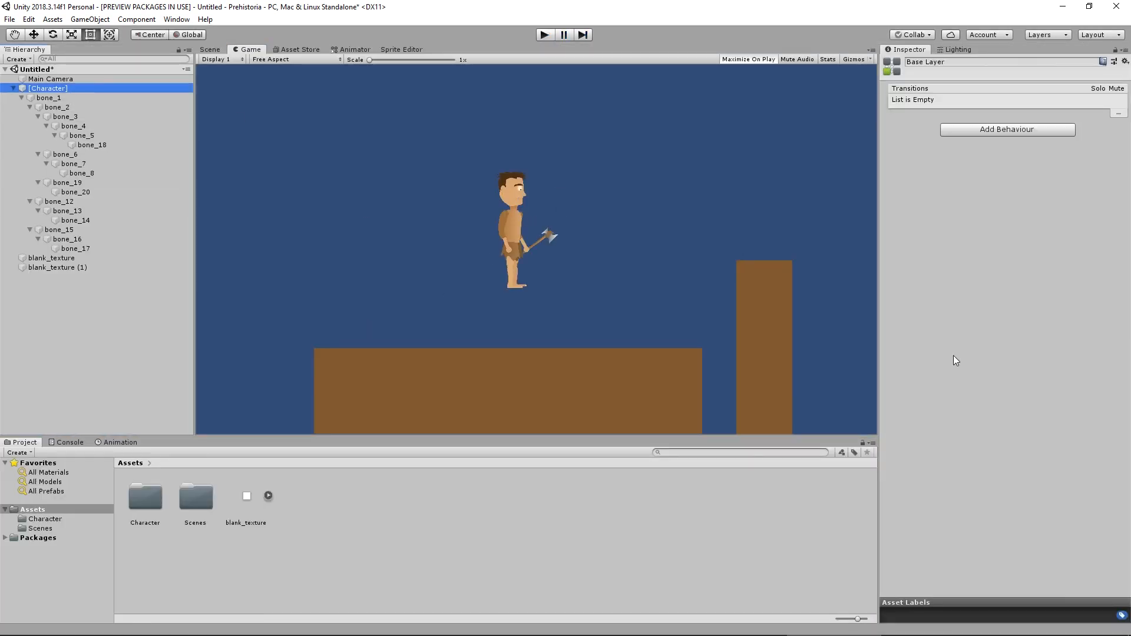
pyautogui.scroll(-5, 910, 377)
pyautogui.scroll(-5, 931, 413)
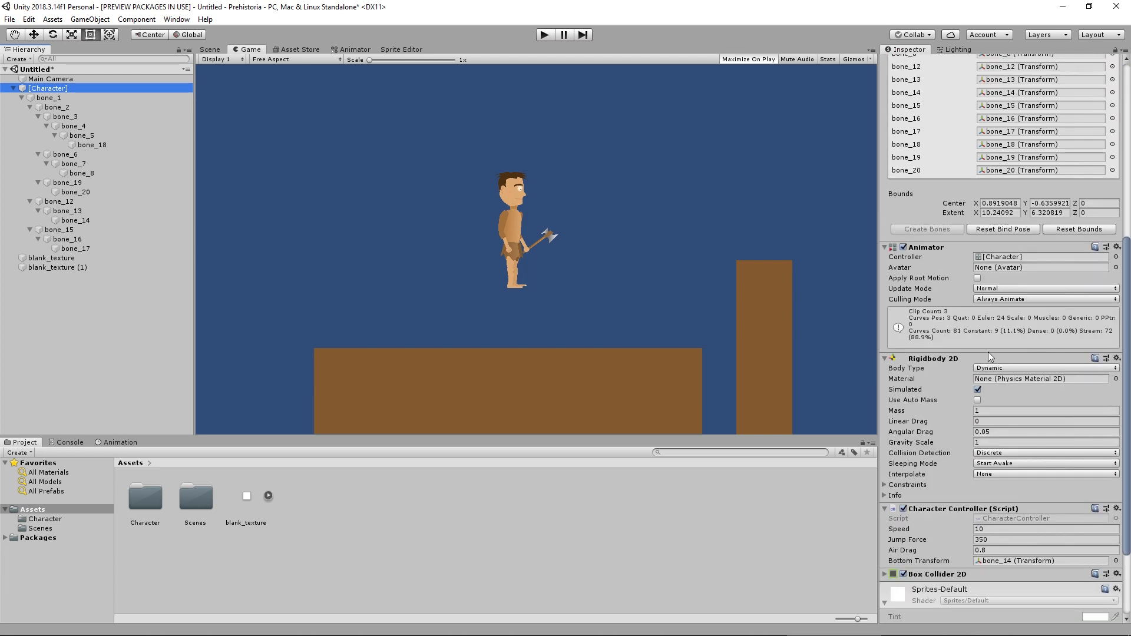
pyautogui.click(984, 443)
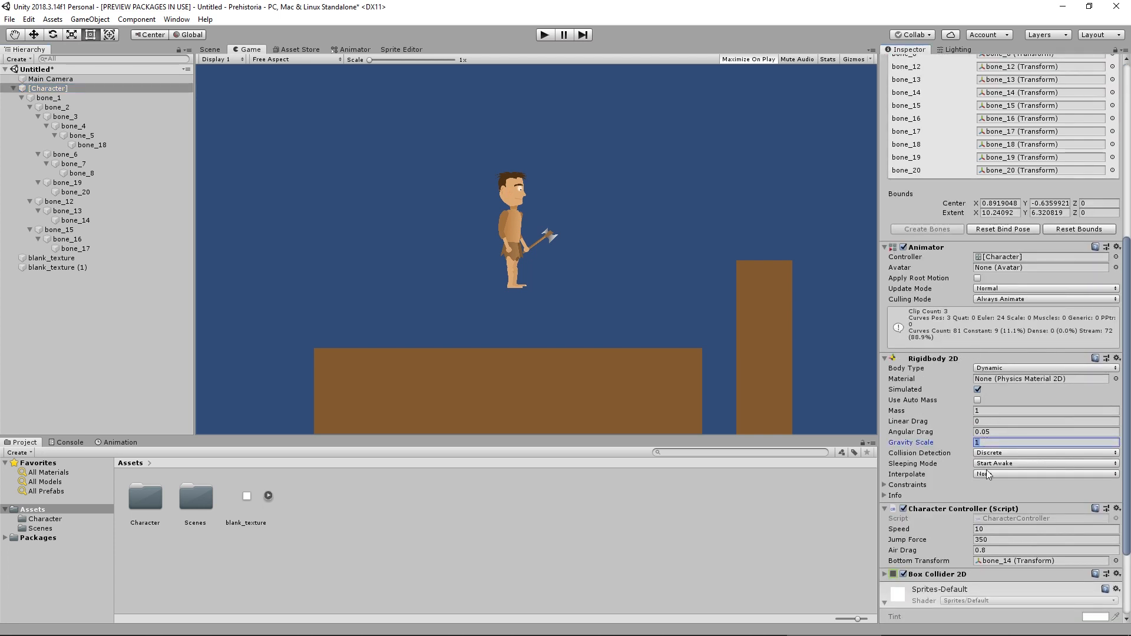
pyautogui.write('4')
pyautogui.press('Tab')
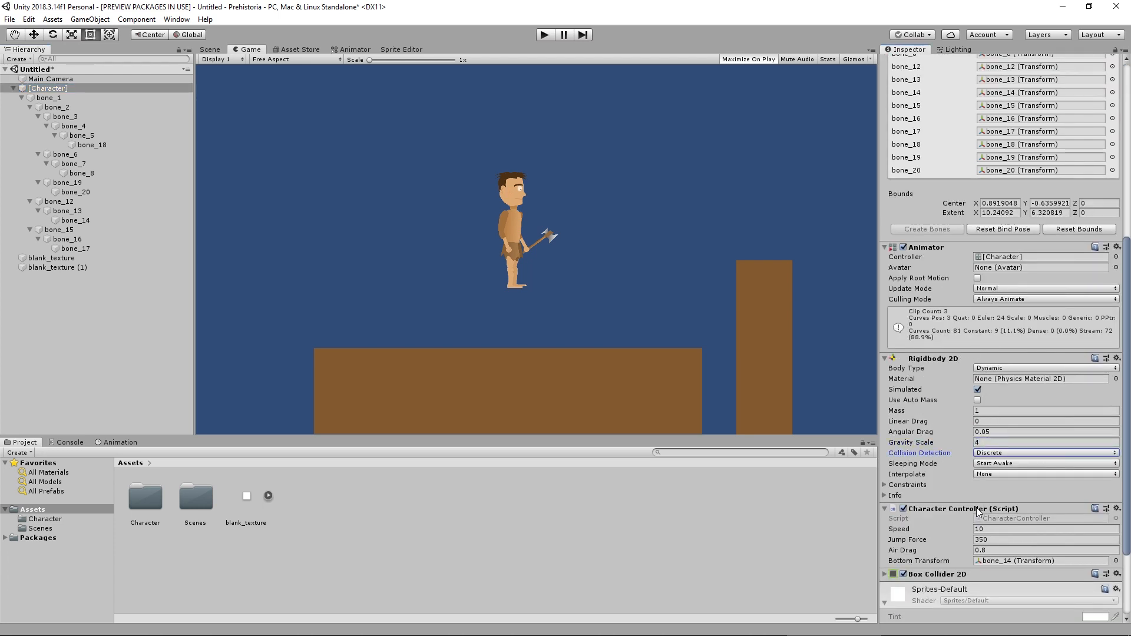
# Step: Play the scene, make the character jump several times to check the new gravity, and stop playing
pyautogui.click(544, 34)
pyautogui.press('space')
pyautogui.press('space')
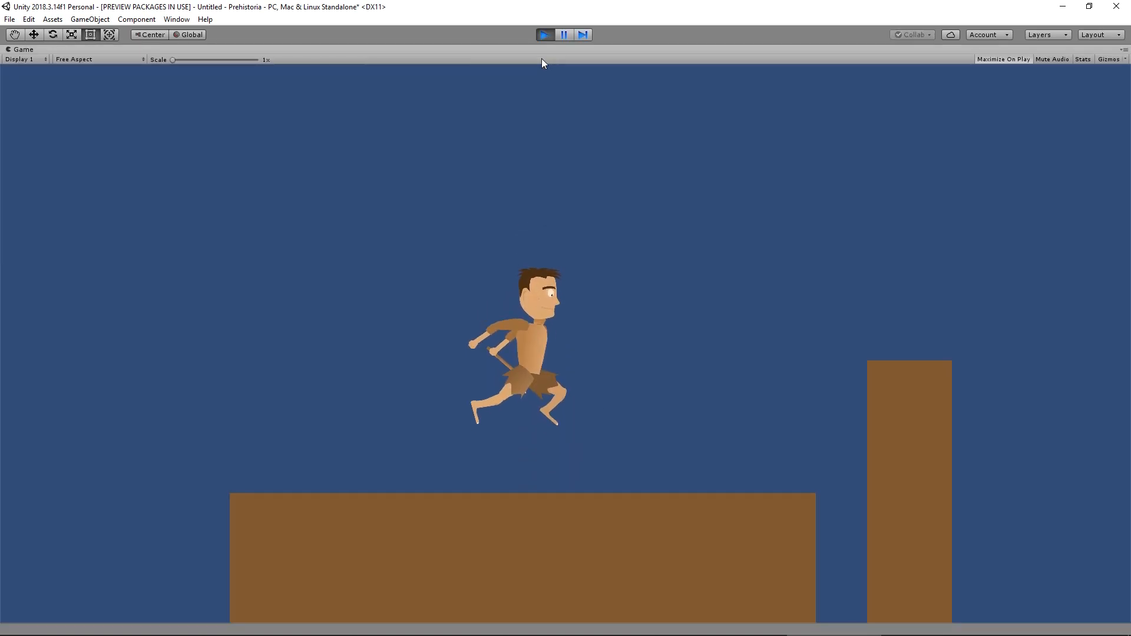
pyautogui.press('space')
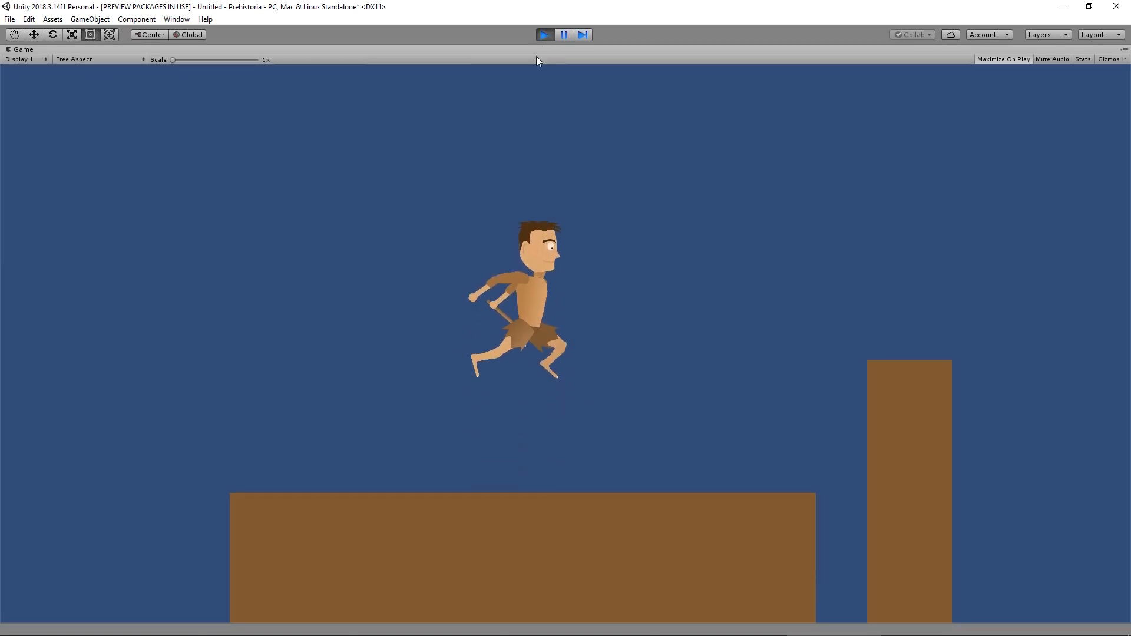
pyautogui.click(545, 35)
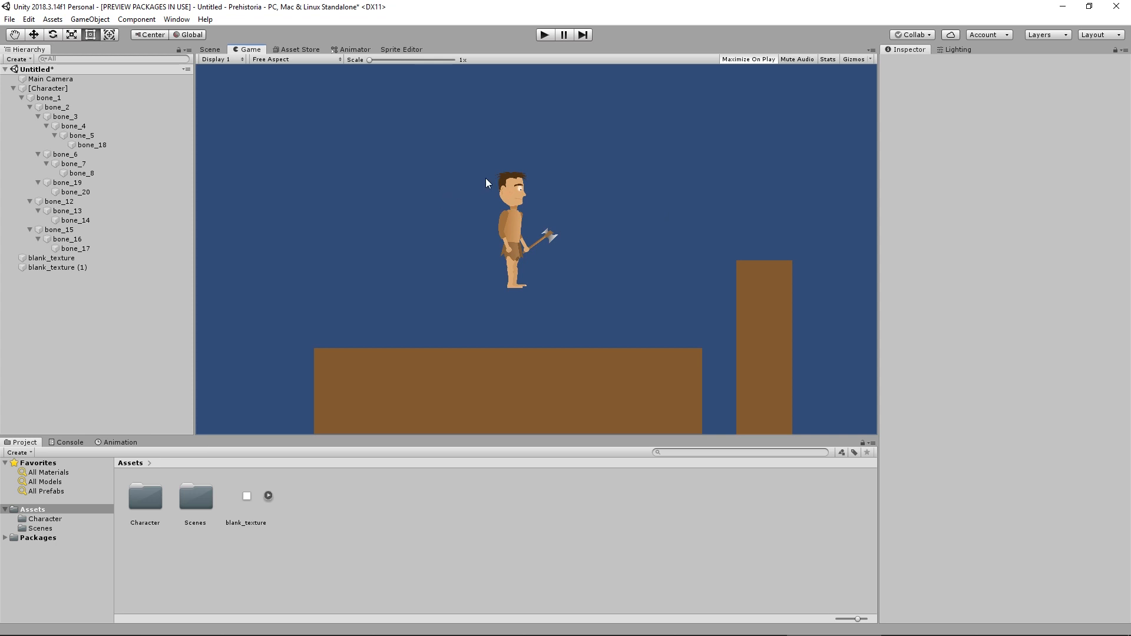
# Step: Set [Character]'s Rigidbody 2D Linear Drag to 0.98 and its Gravity Scale to 3
pyautogui.click(44, 88)
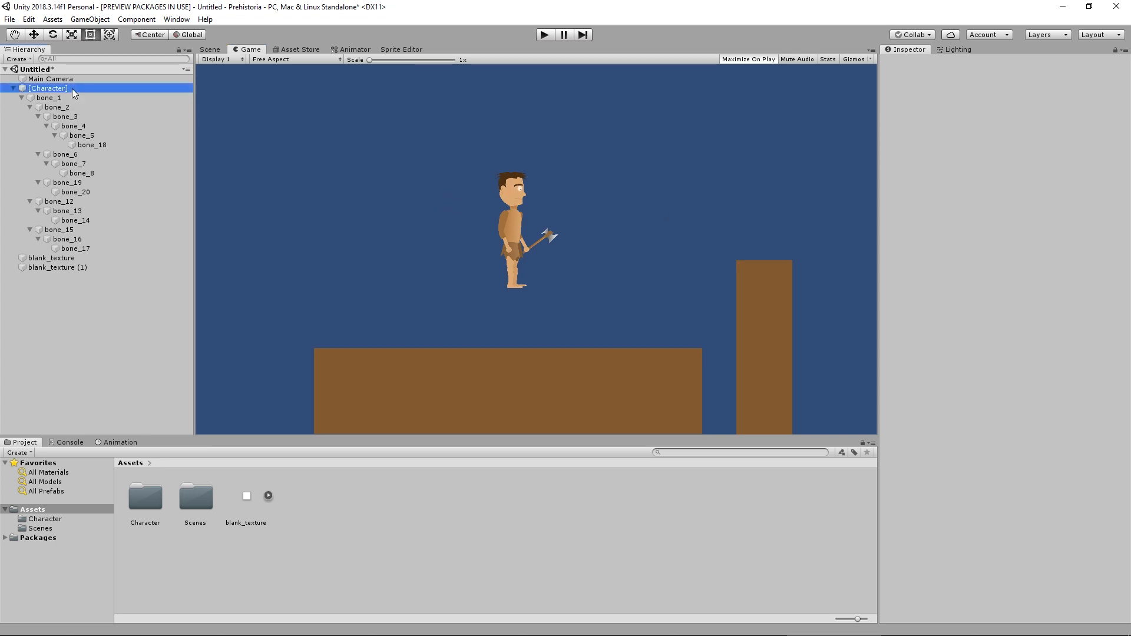
pyautogui.scroll(-10, 1006, 465)
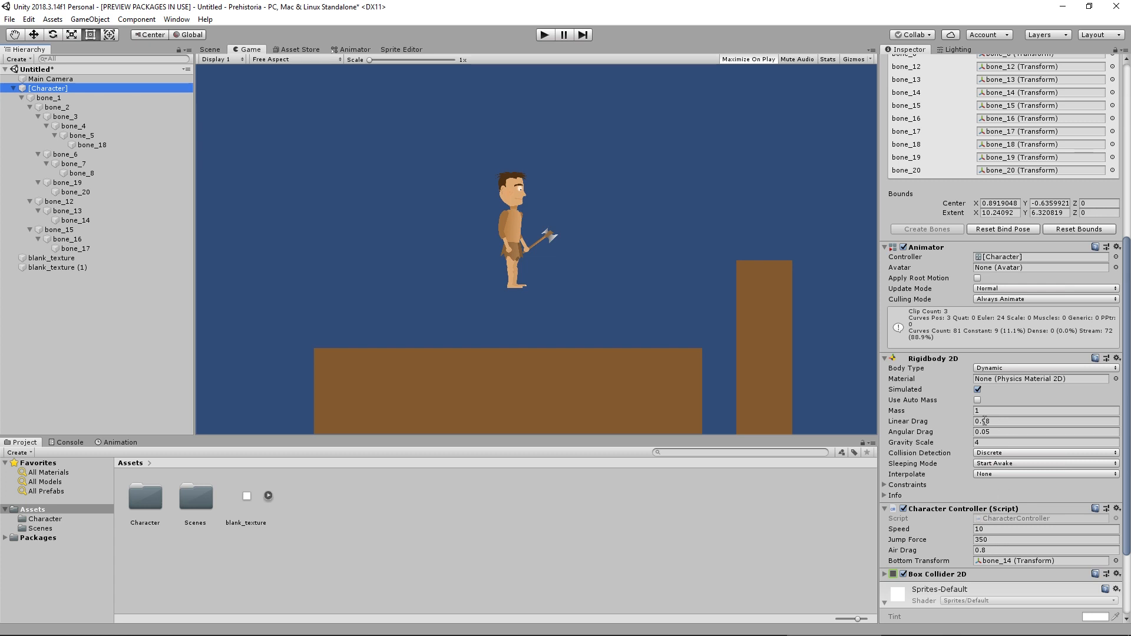
pyautogui.click(989, 443)
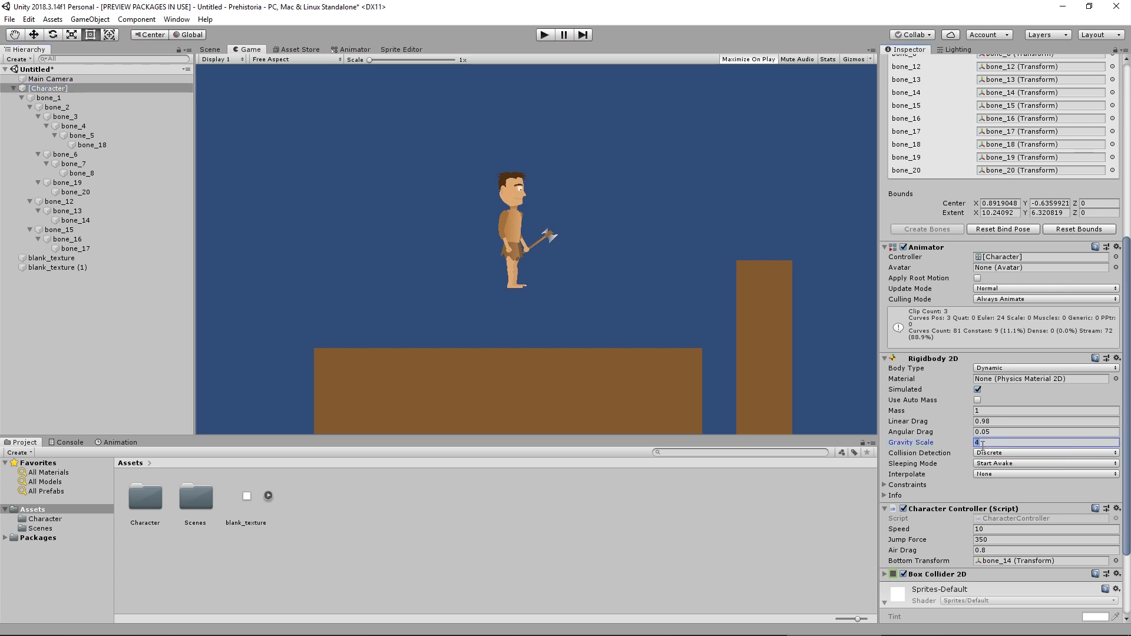
pyautogui.write('23')
pyautogui.press('BackSpace')
pyautogui.write('3')
pyautogui.press('Tab')
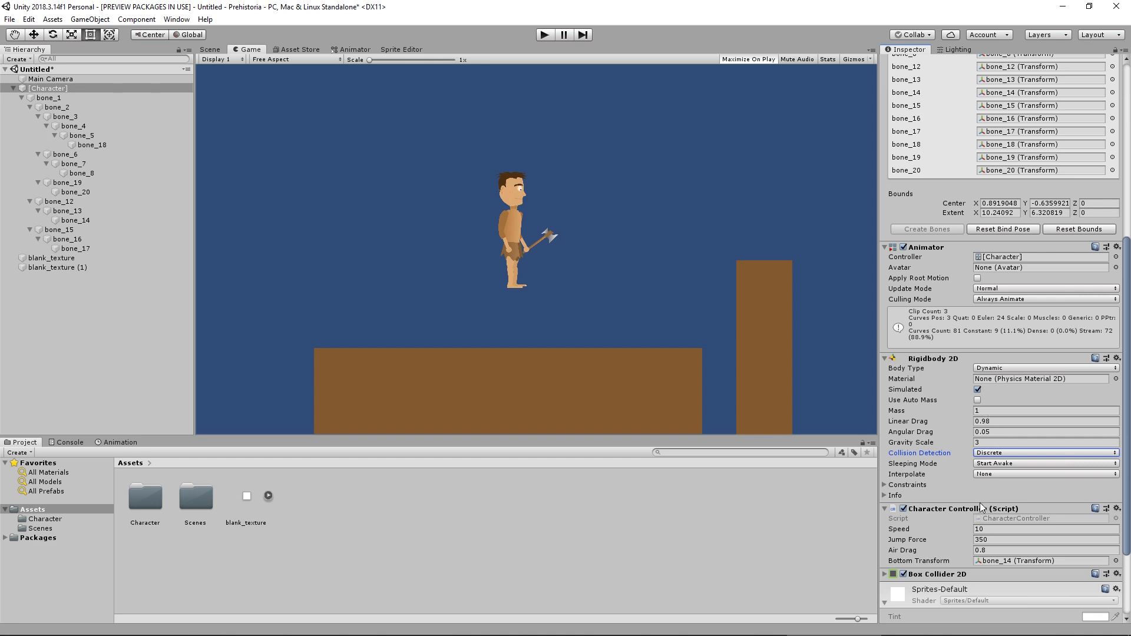
# Step: Set the Speed of [Character]'s Character Controller script to 5
pyautogui.click(995, 530)
pyautogui.write('5')
pyautogui.press('Tab')
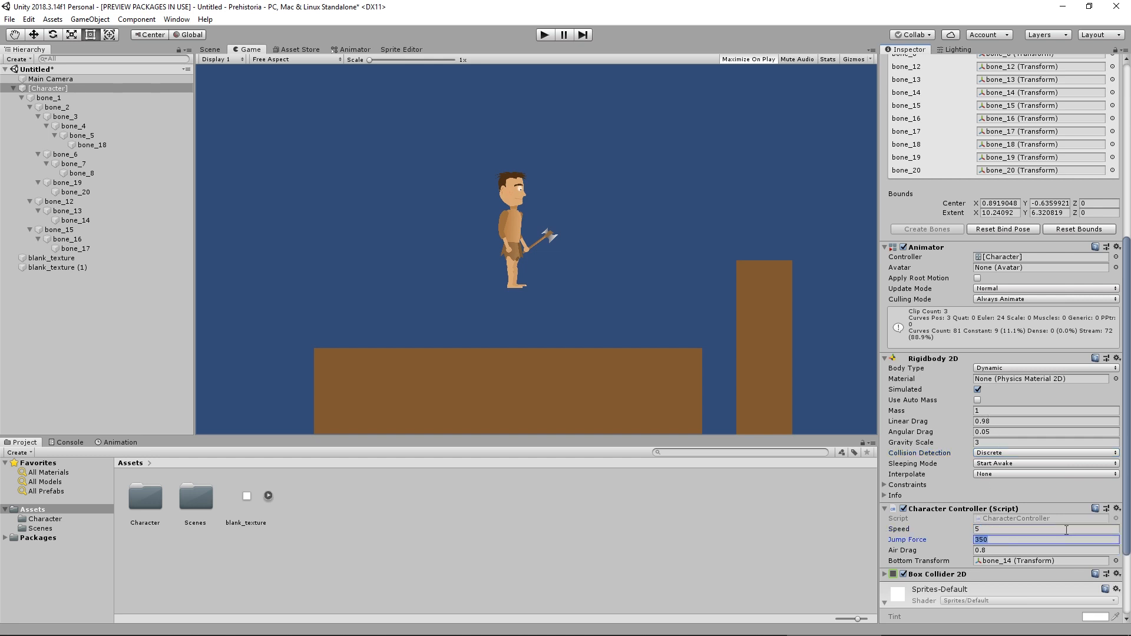
pyautogui.click(525, 228)
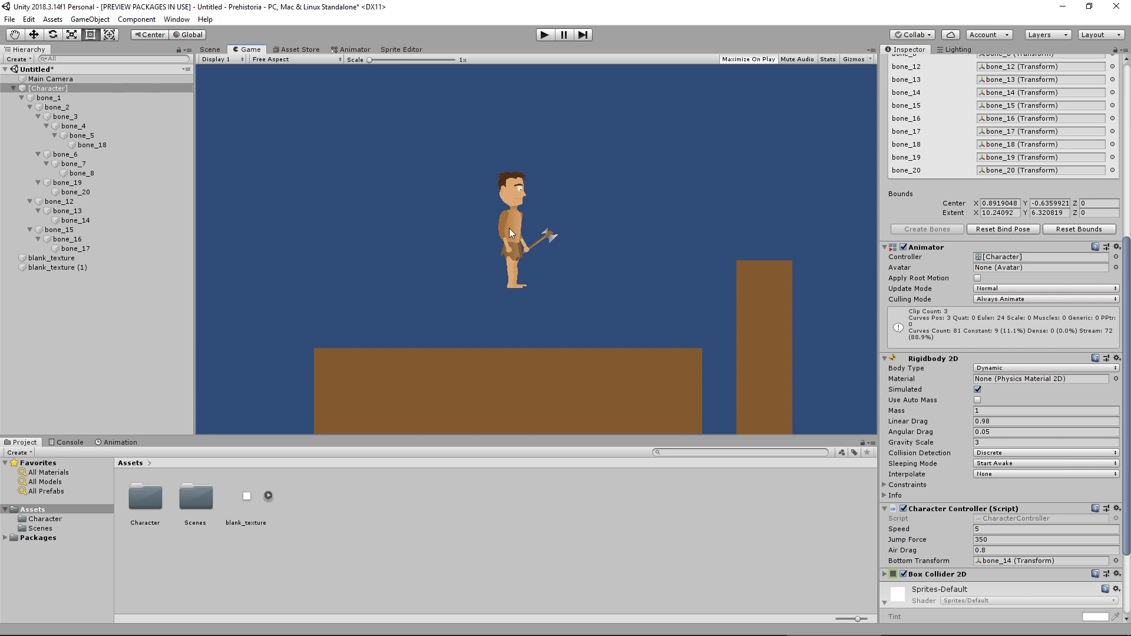
# Step: Scale [Character] down uniformly to about 0.19 in the scene and position it at about X -0.35, Y -1.27, just above the wide block
pyautogui.click(66, 89)
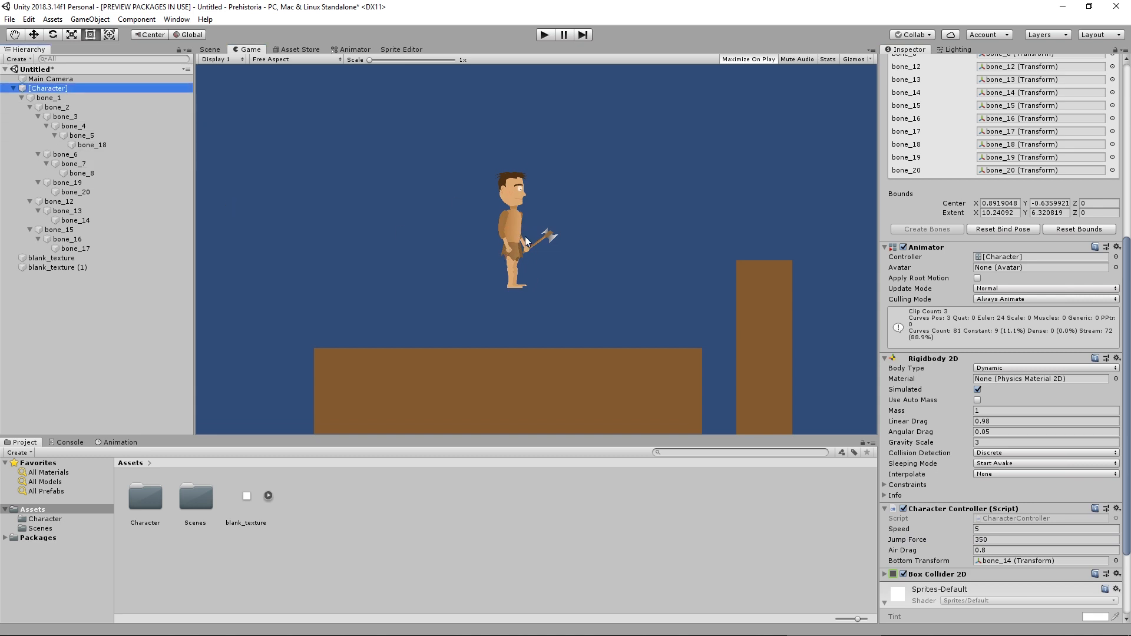
pyautogui.click(513, 220)
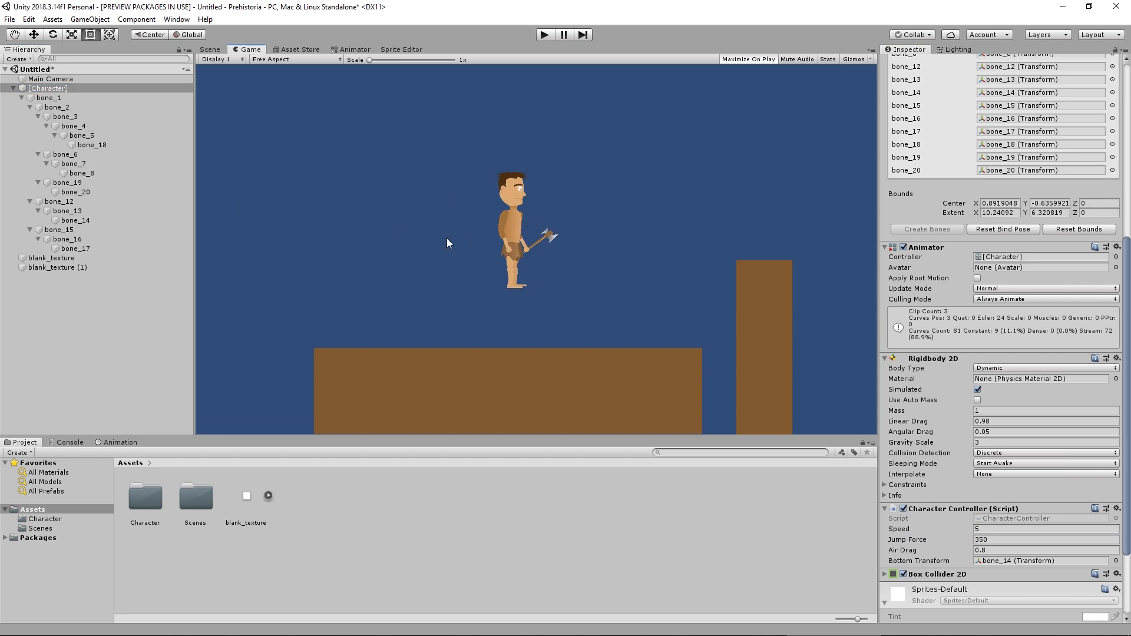
pyautogui.click(83, 88)
pyautogui.press('e')
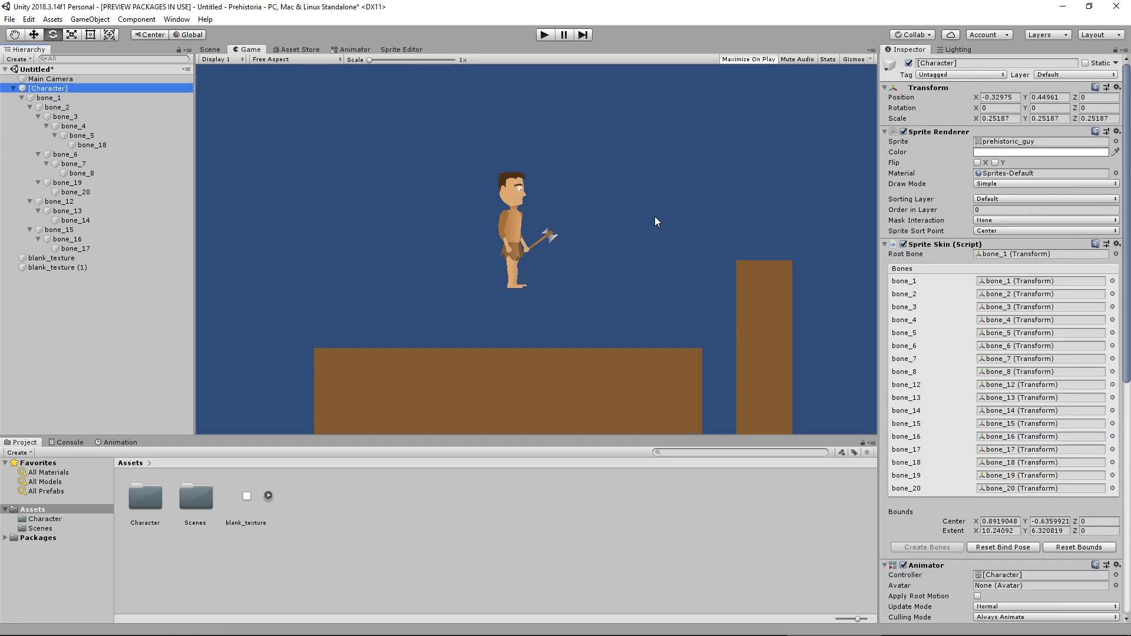
pyautogui.click(393, 160)
pyautogui.click(210, 49)
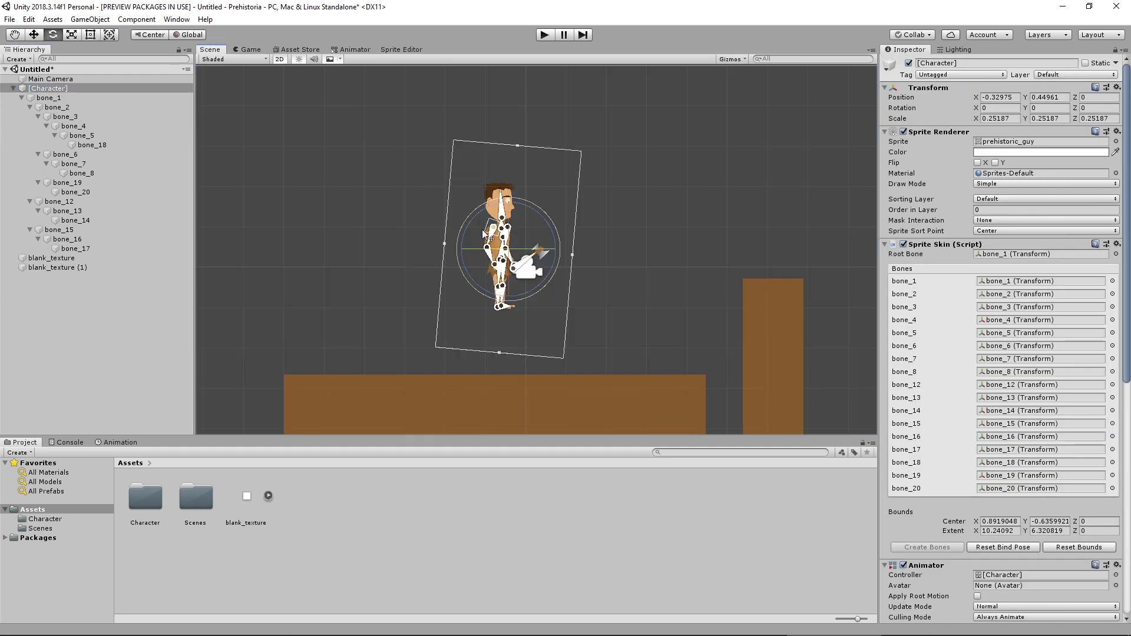
pyautogui.press('r')
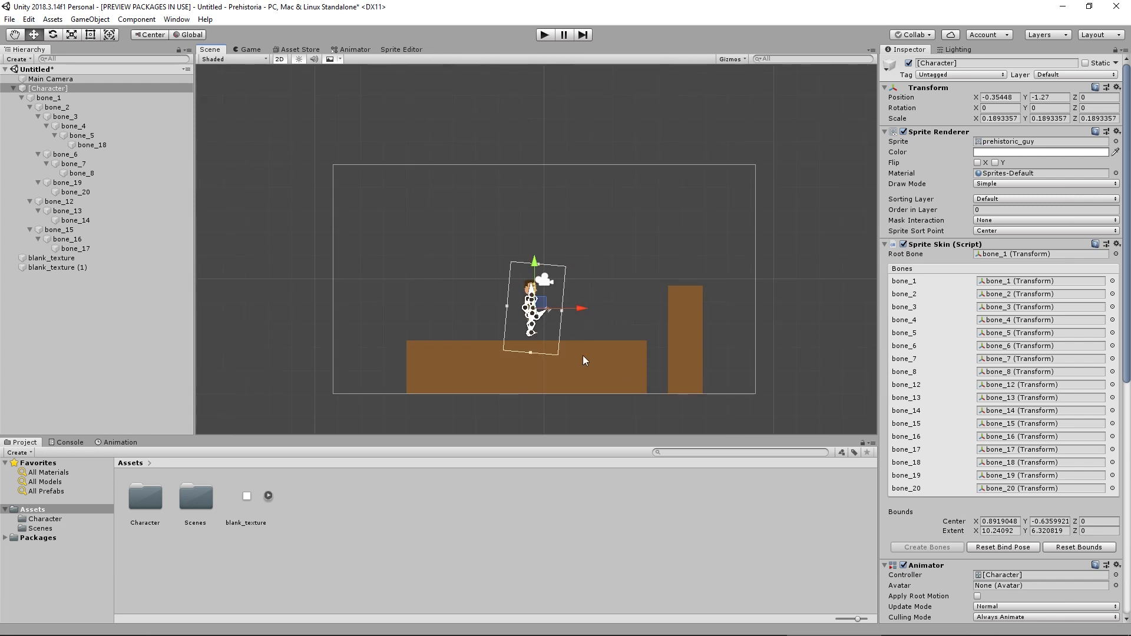
pyautogui.moveTo(583, 356); pyautogui.dragTo(572, 327, button='middle')
pyautogui.scroll(8, 530, 308)
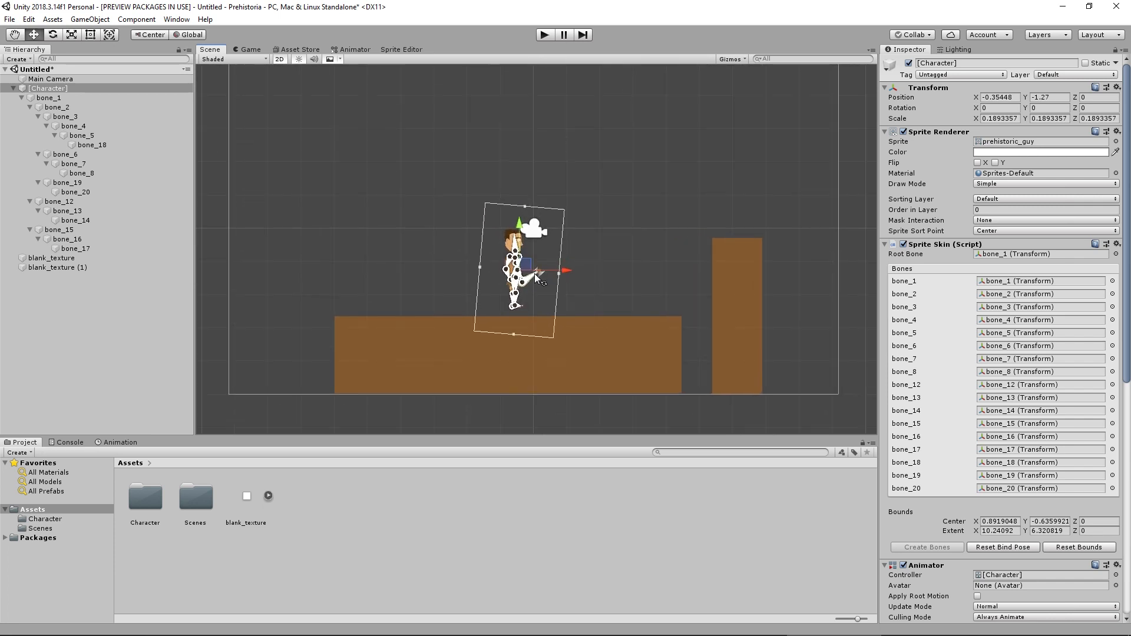
pyautogui.scroll(1, 541, 277)
# Step: Play the scene, run and jump the smaller character in both directions to test its movement, and stop playing
pyautogui.scroll(-5, 1037, 466)
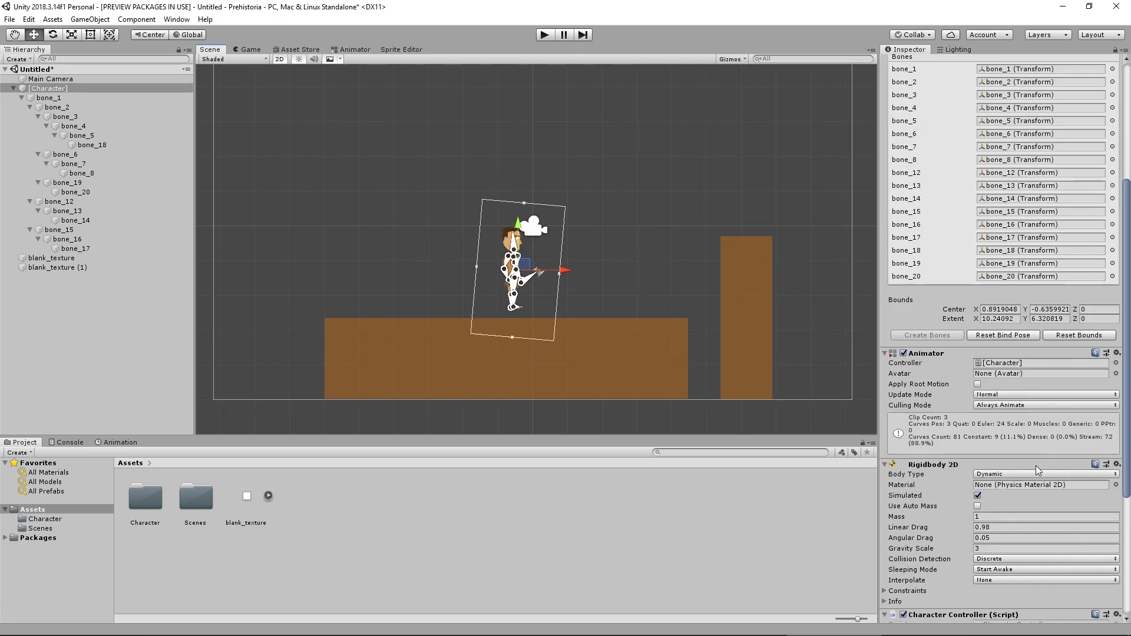
pyautogui.click(544, 35)
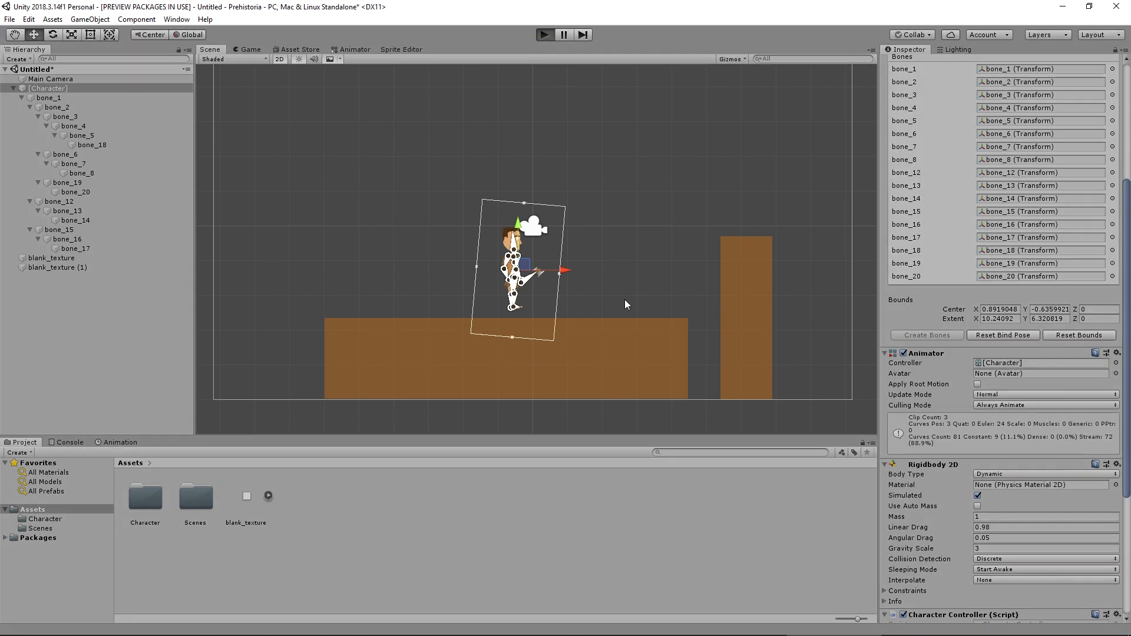
pyautogui.press('space')
pyautogui.press('Left')
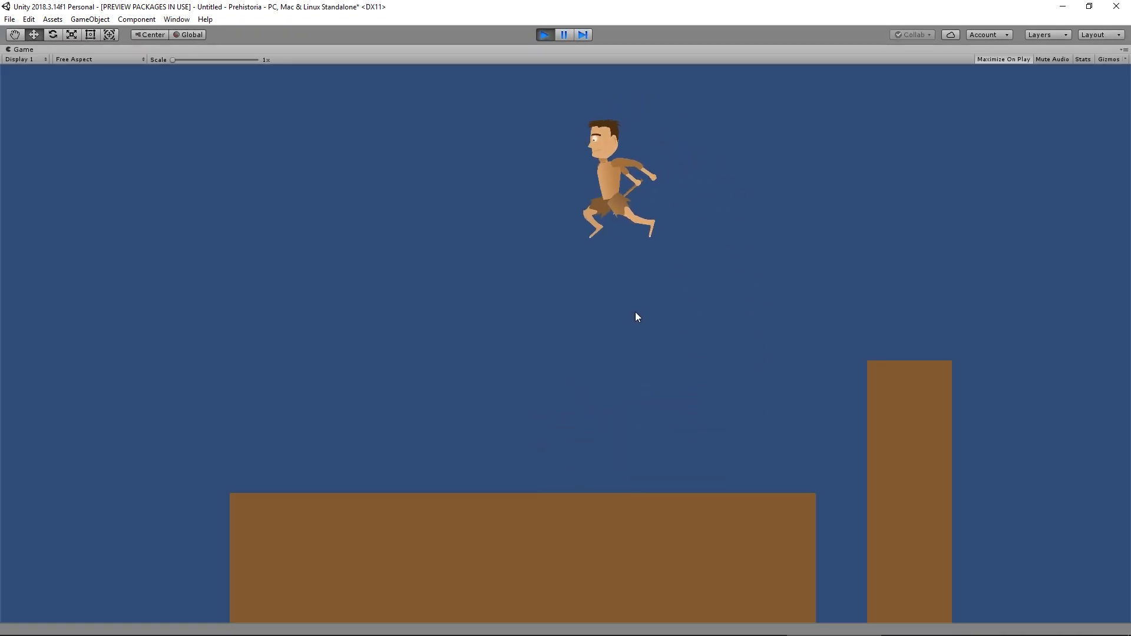
pyautogui.press('Right')
pyautogui.press('space')
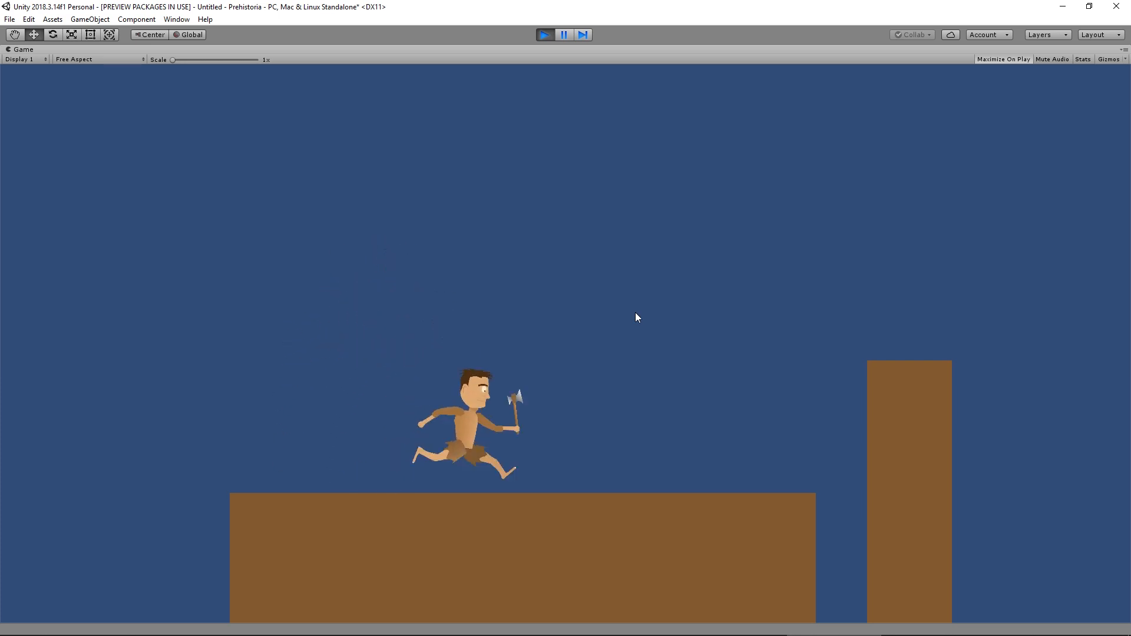
pyautogui.press('space')
pyautogui.press('space')
pyautogui.press('space')
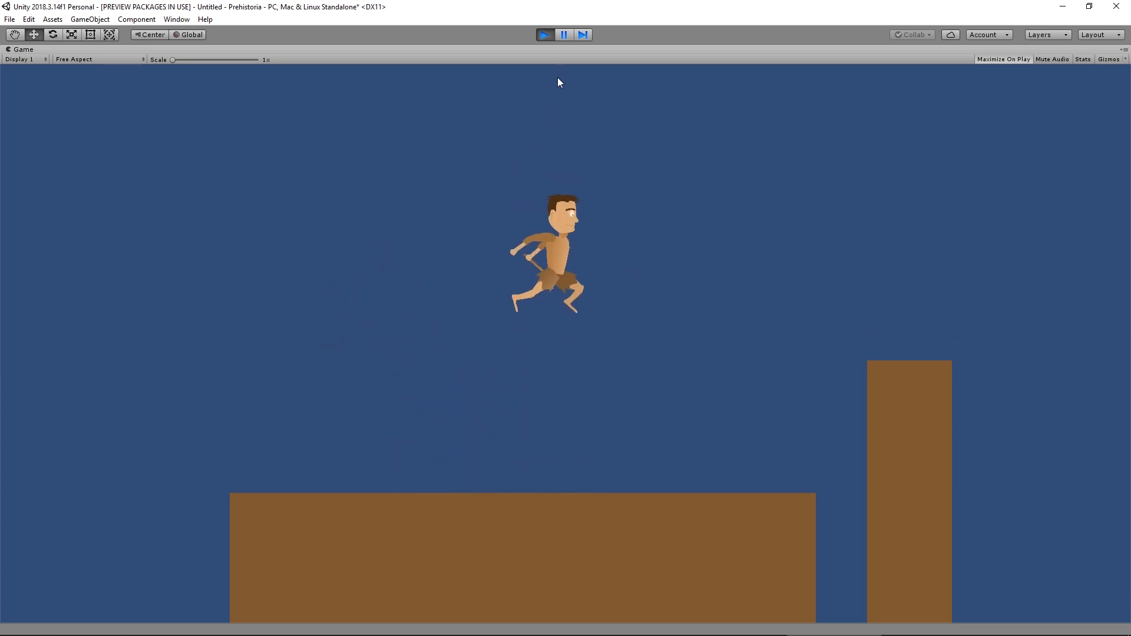
pyautogui.press('space')
pyautogui.press('space')
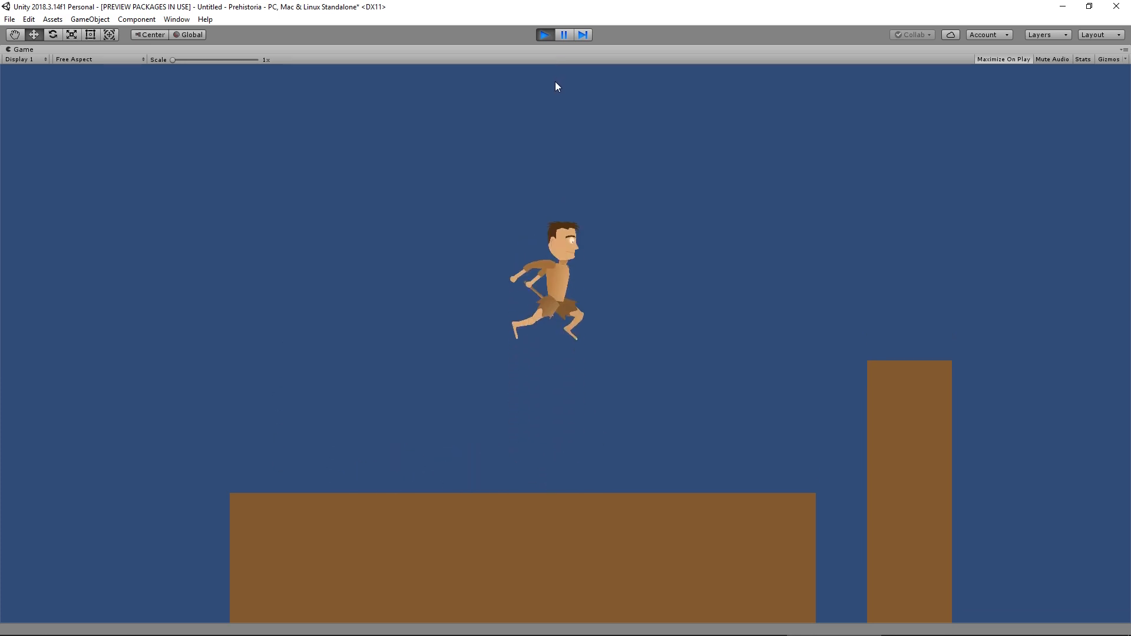
pyautogui.press('Right')
pyautogui.press('Right')
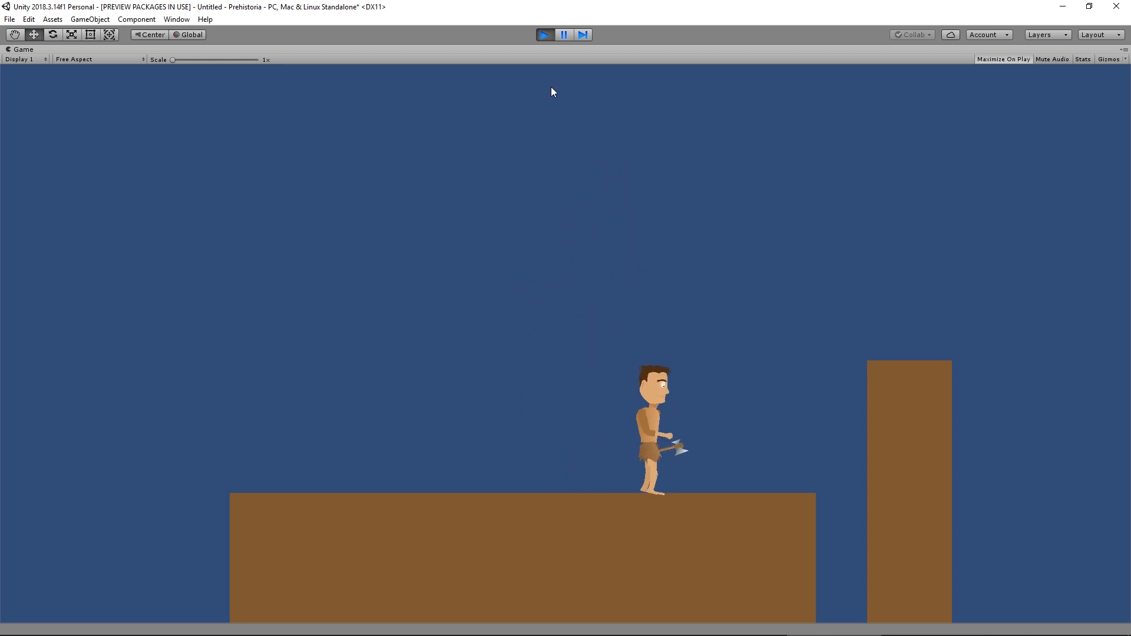
pyautogui.press('space')
pyautogui.press('space')
pyautogui.press('Left')
pyautogui.press('Left')
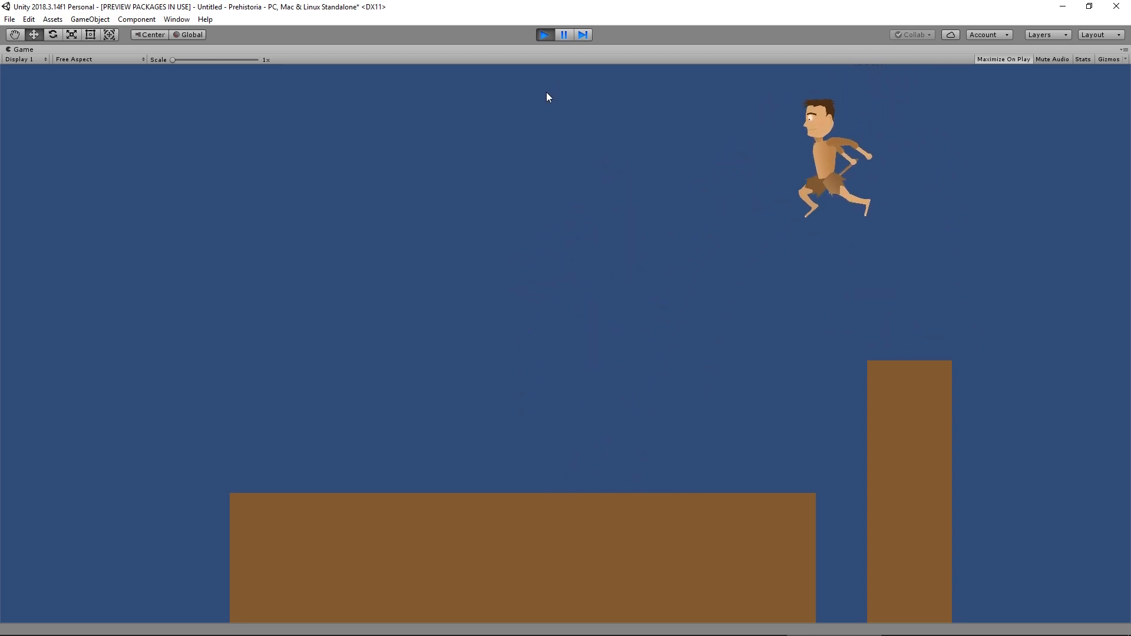
pyautogui.press('space')
pyautogui.press('space')
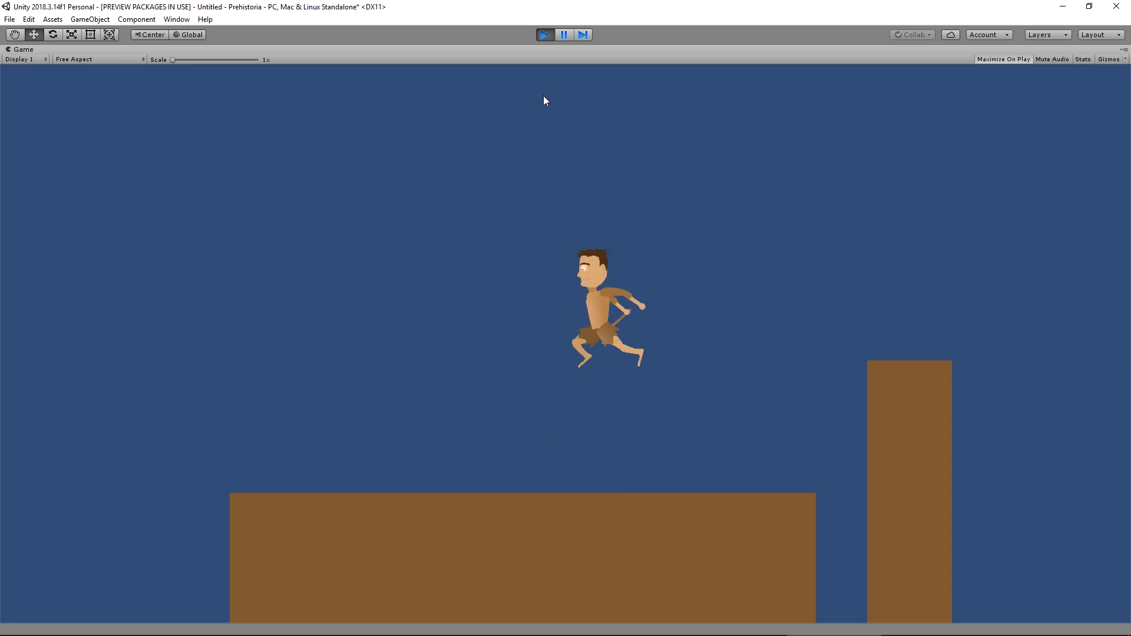
pyautogui.press('space')
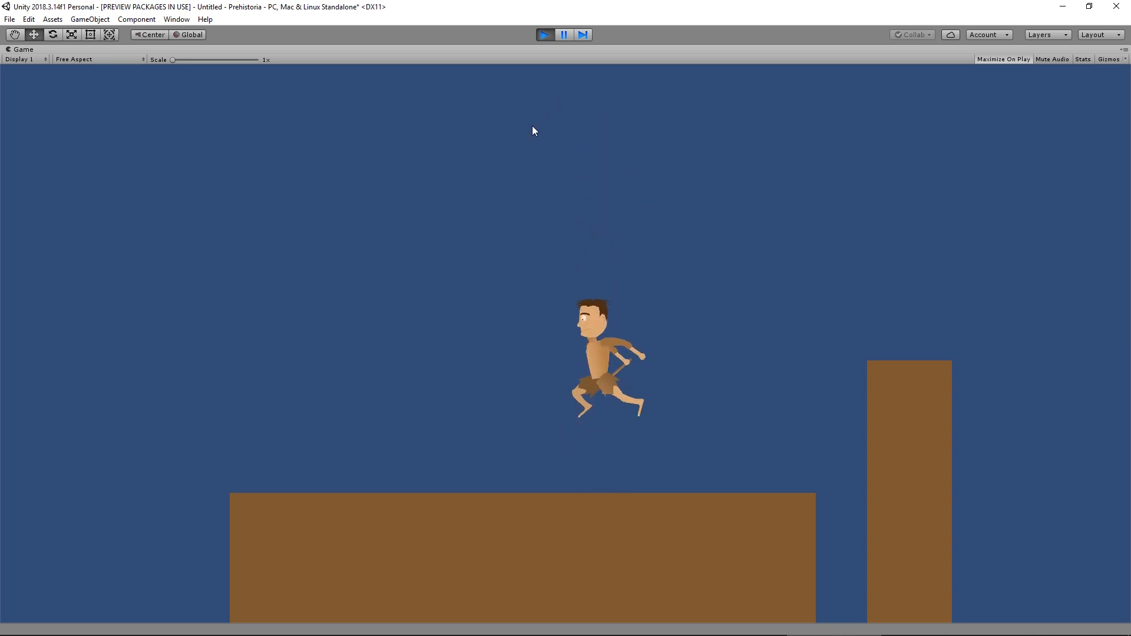
pyautogui.click(544, 34)
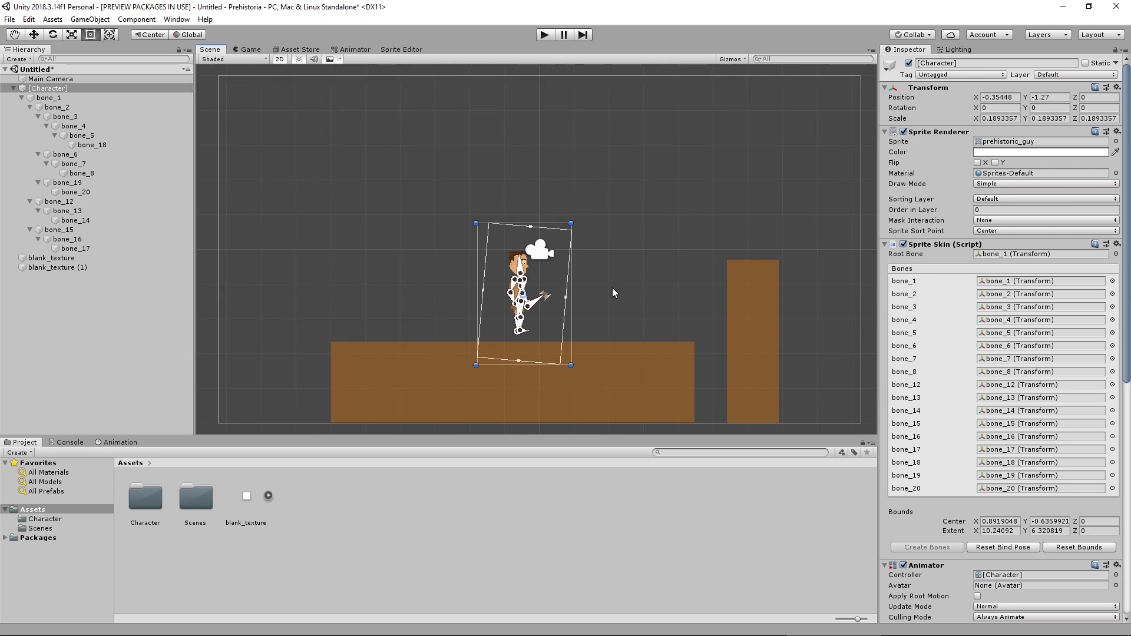
# Step: Set the Gravity Scale of [Character]'s Rigidbody 2D to 4
pyautogui.scroll(-7, 979, 466)
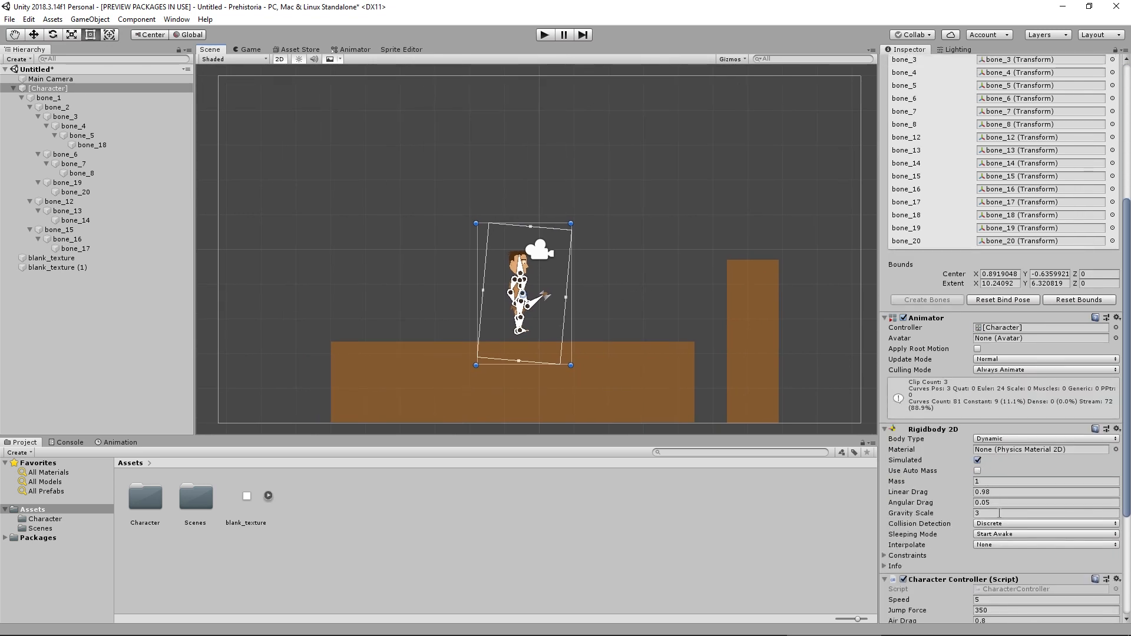
pyautogui.click(1000, 514)
pyautogui.write('4')
pyautogui.press('Tab')
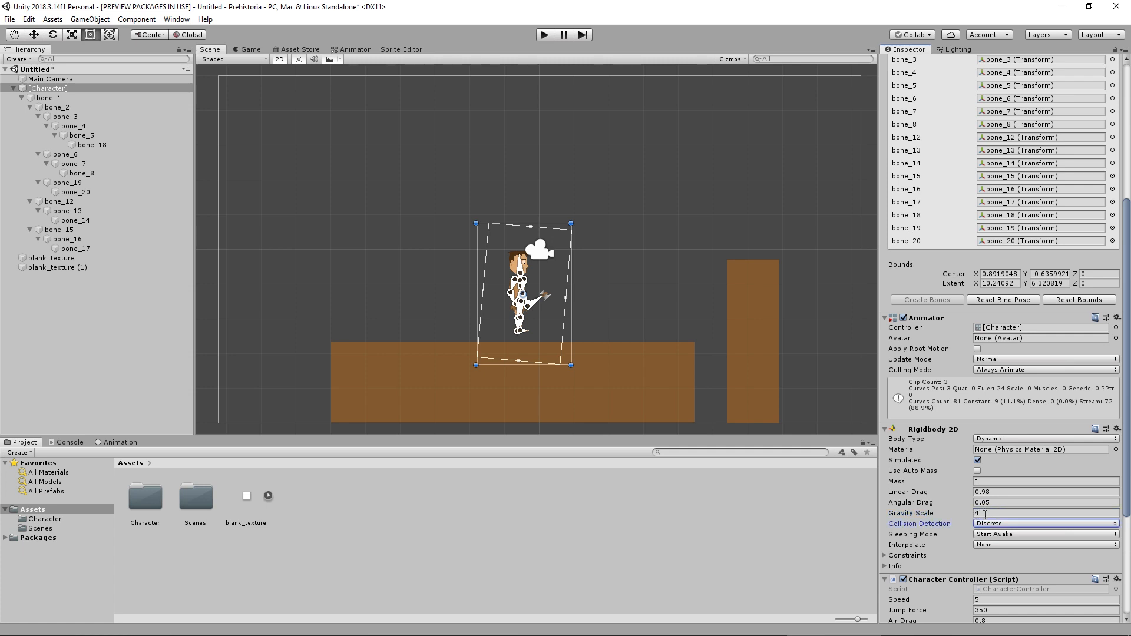
# Step: Play the scene and make the character run and jump between the wide and tall blocks to test the stronger gravity
pyautogui.click(547, 37)
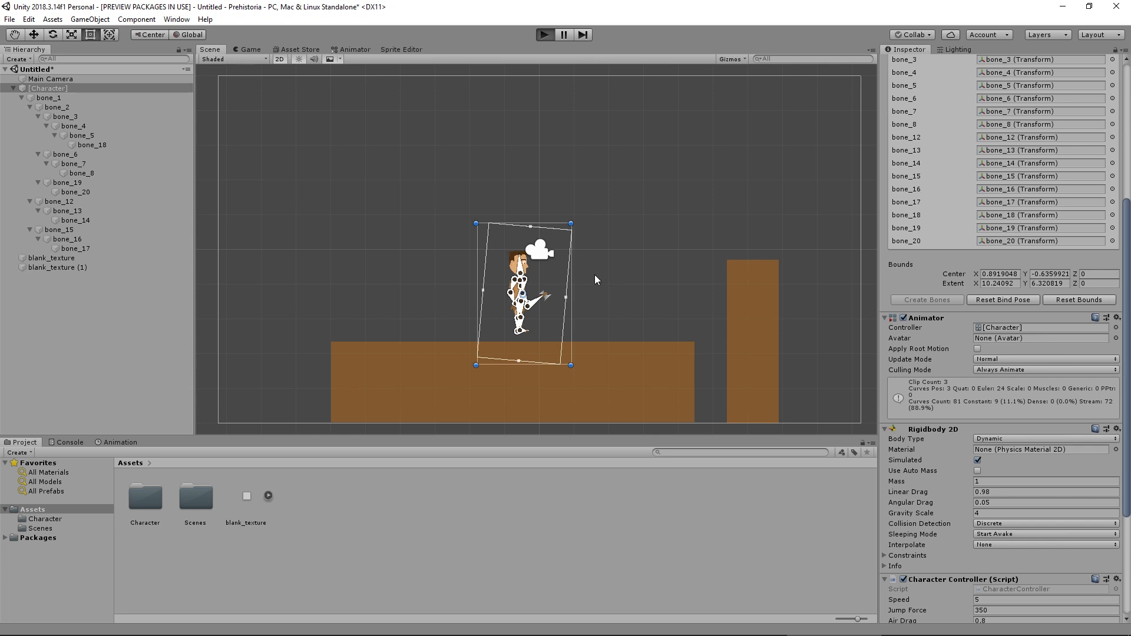
pyautogui.press('space')
pyautogui.press('Right')
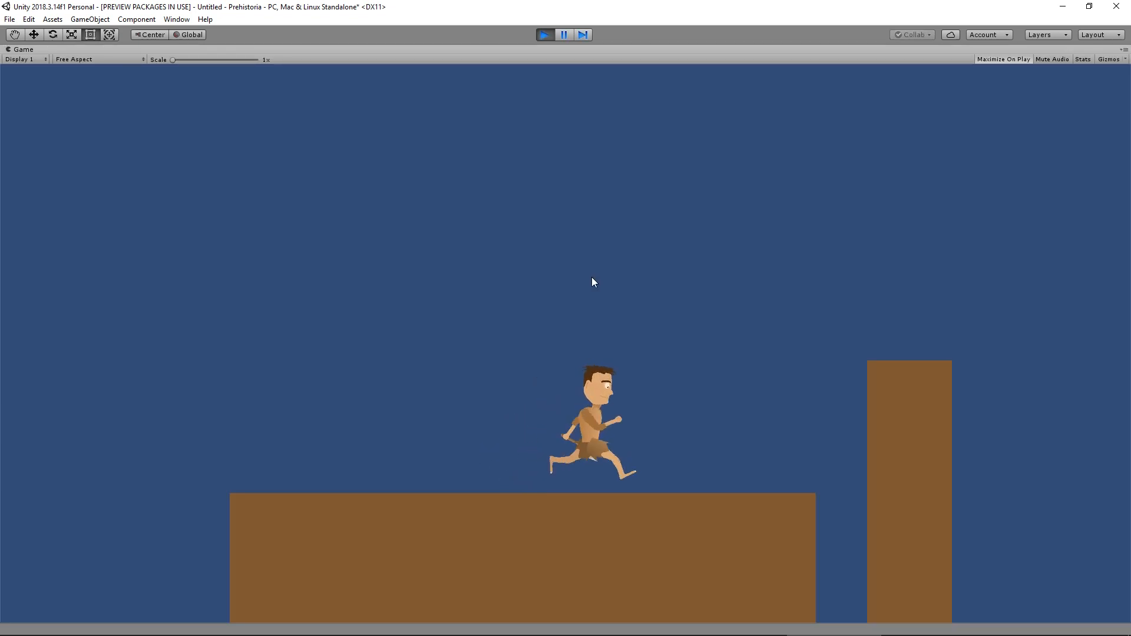
pyautogui.press('space')
pyautogui.press('Left')
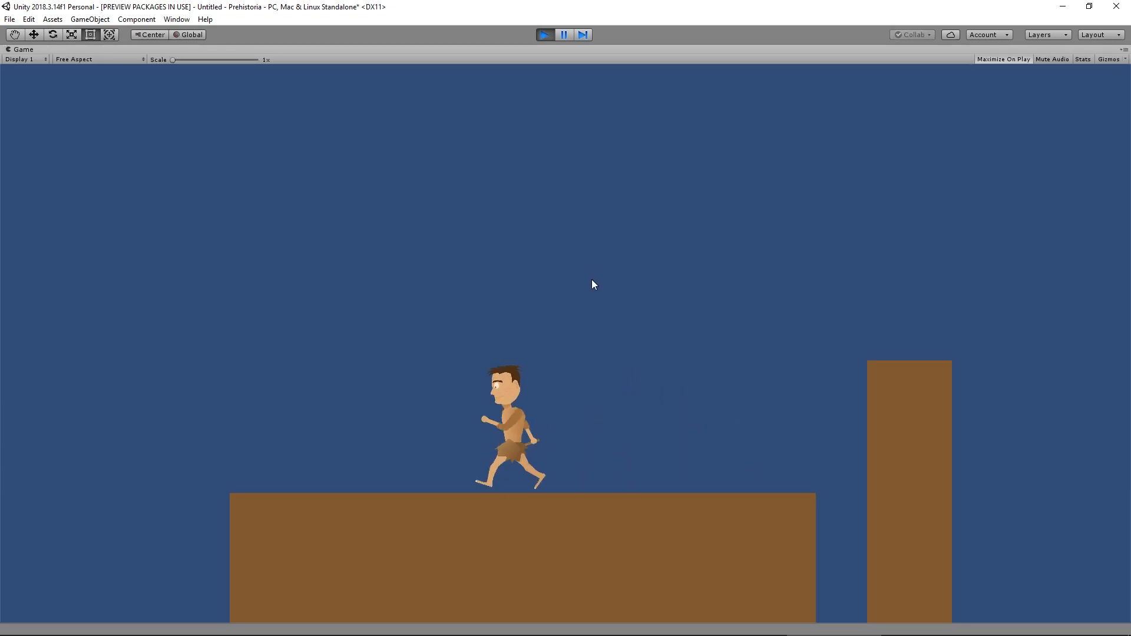
pyautogui.press('Right')
pyautogui.press('space')
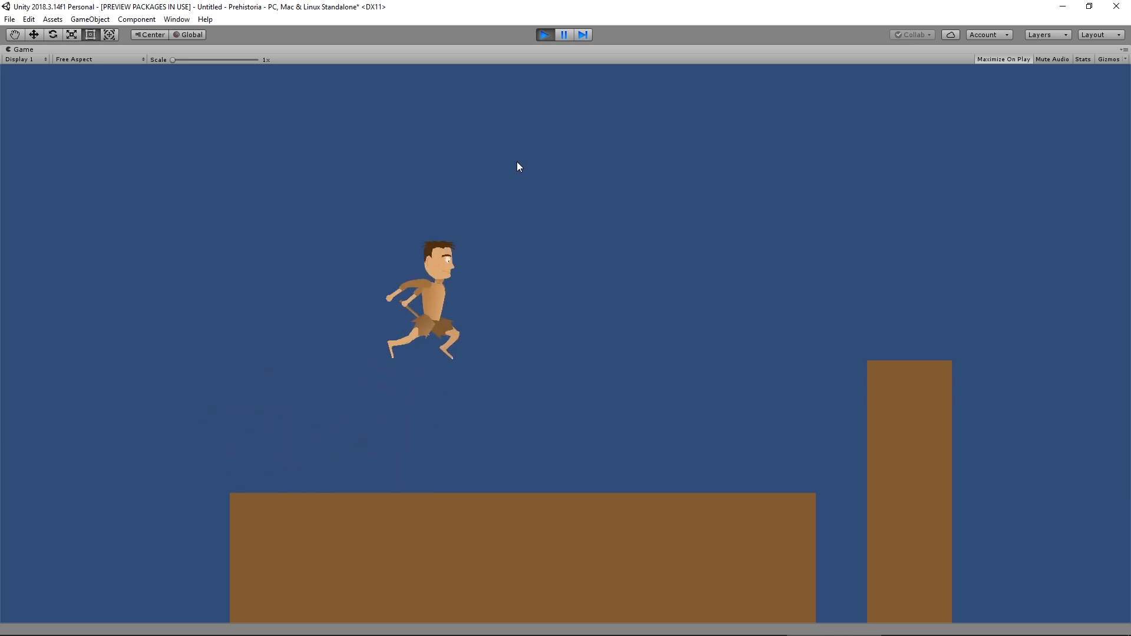
pyautogui.press('space')
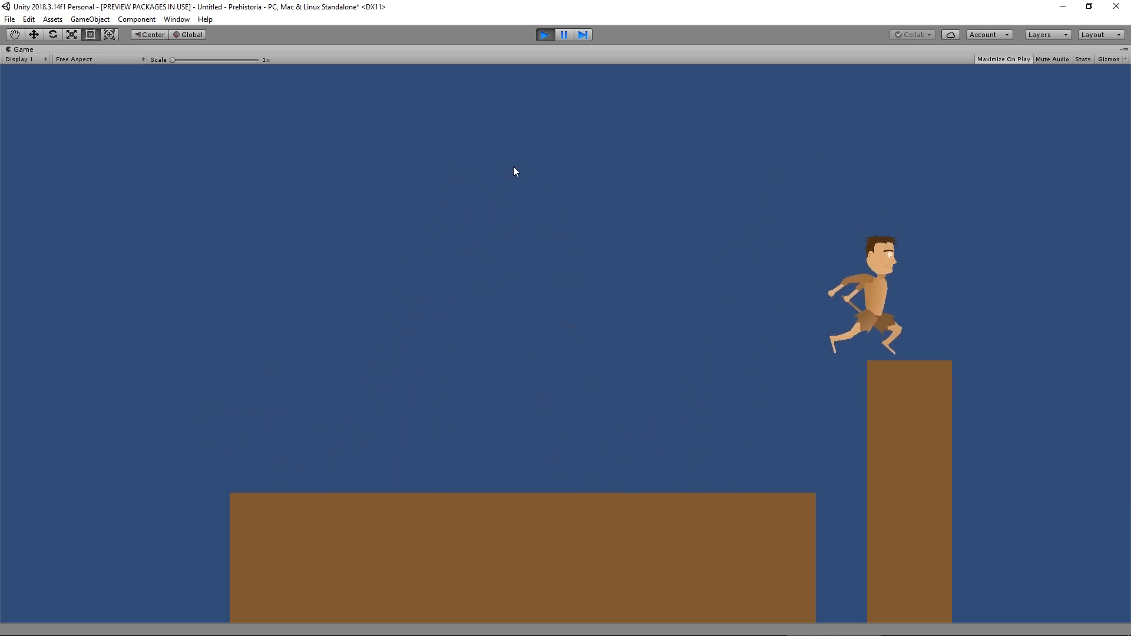
pyautogui.press('space')
pyautogui.press('Left')
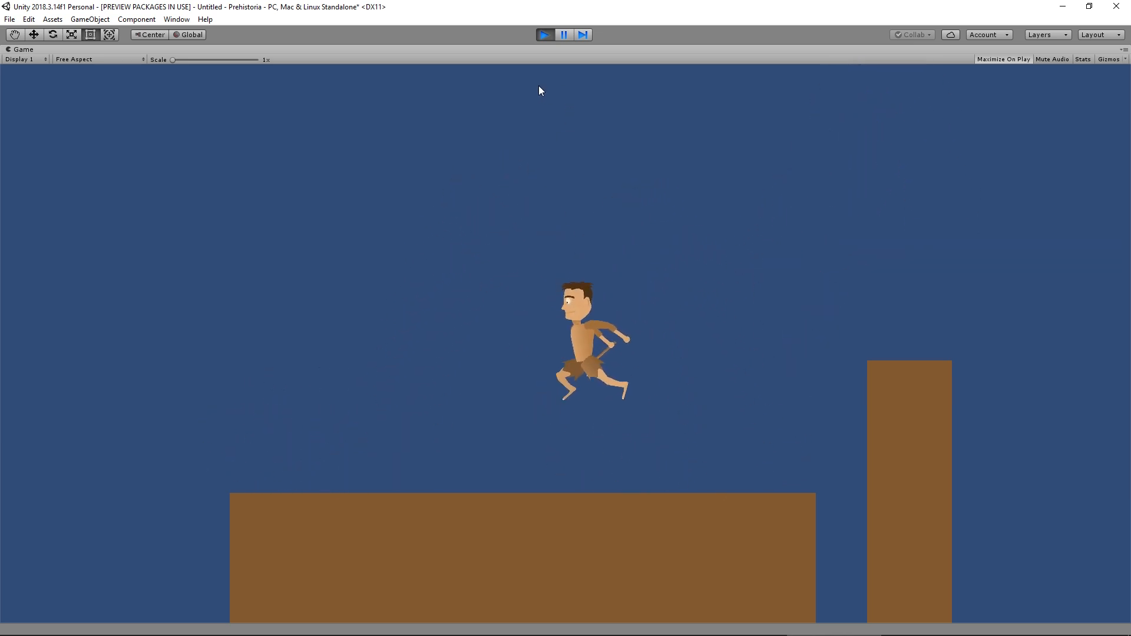
pyautogui.press('space')
pyautogui.press('Left')
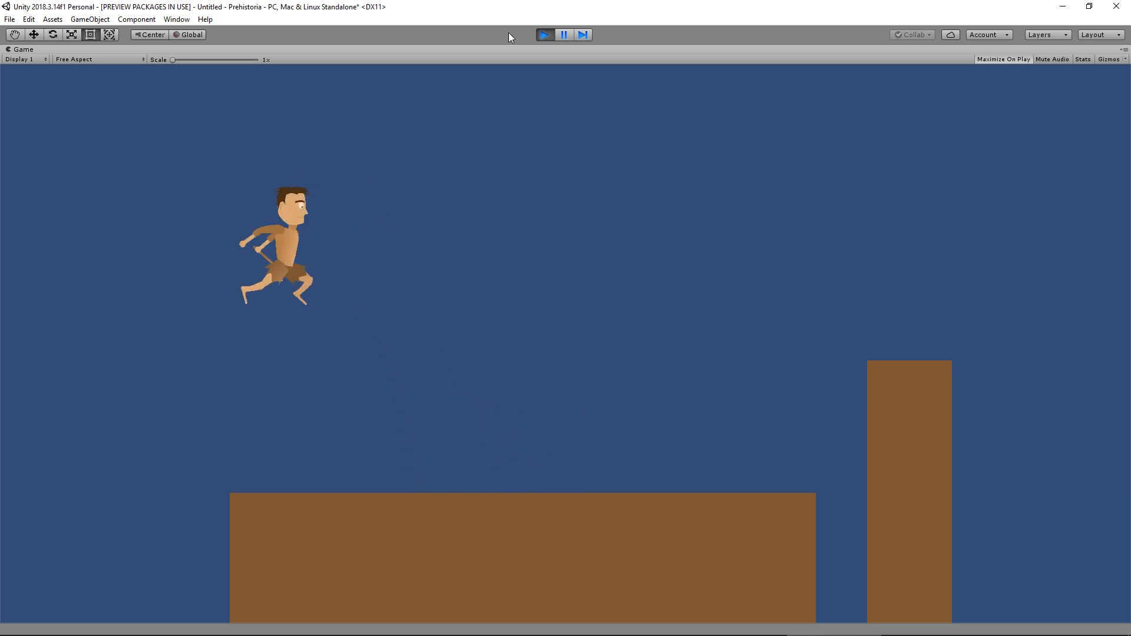
pyautogui.press('Right')
pyautogui.press('space')
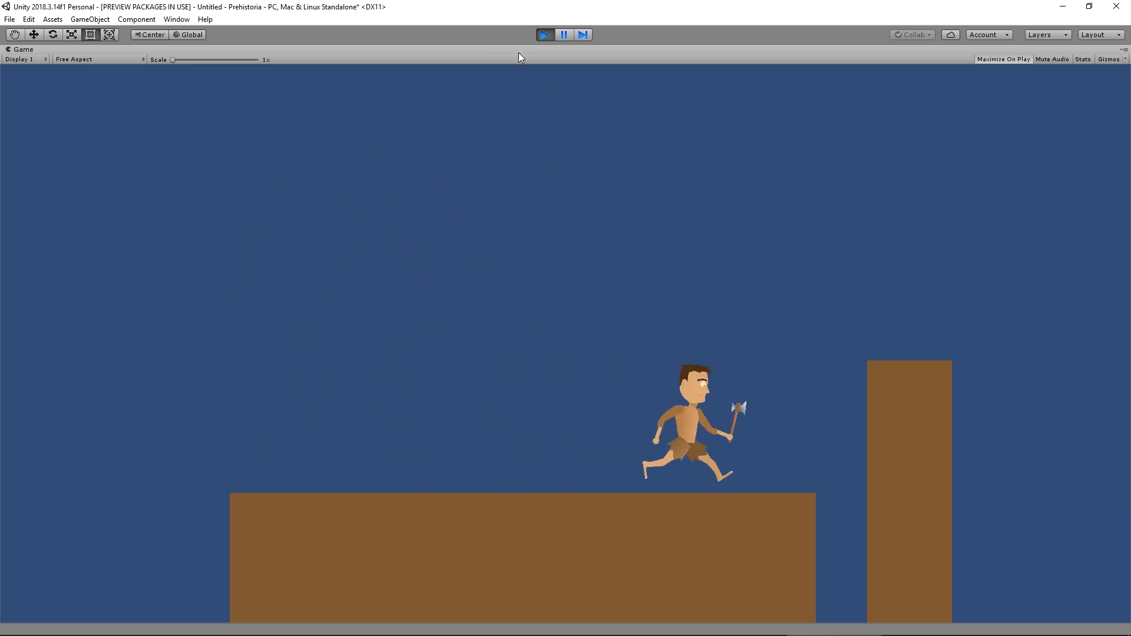
pyautogui.press('space')
pyautogui.press('space')
pyautogui.press('Left')
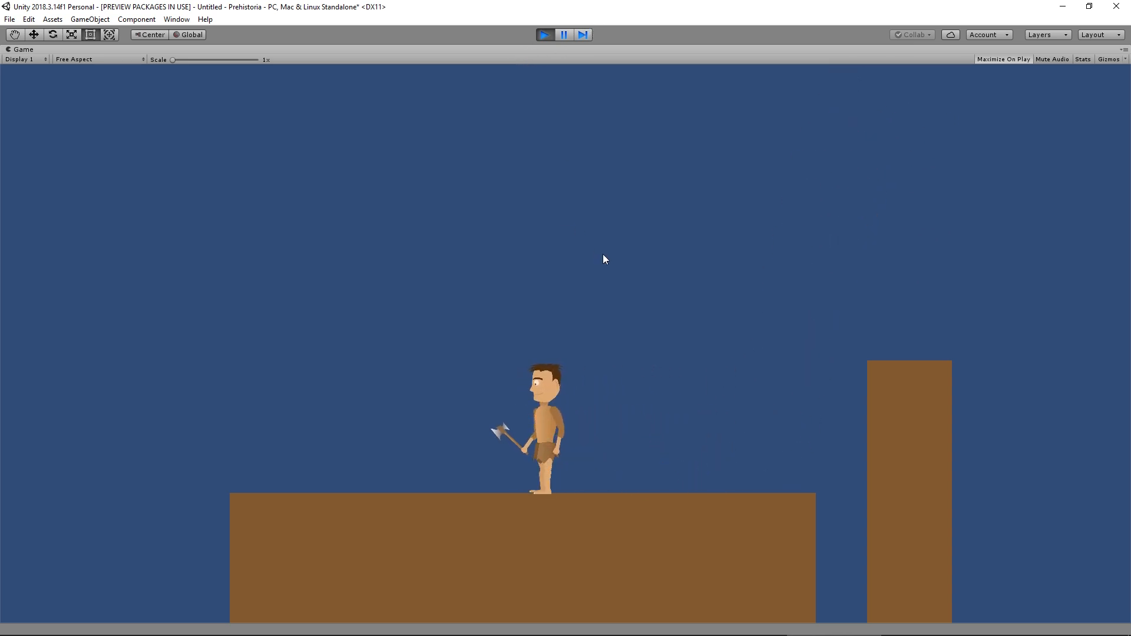
pyautogui.press('Left')
pyautogui.press('space')
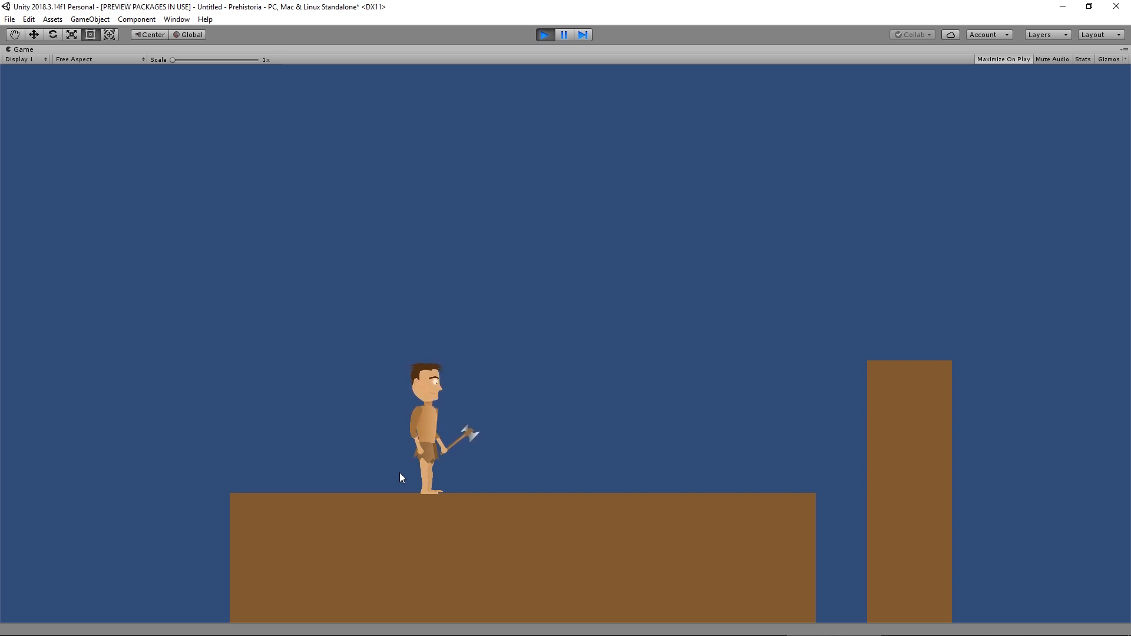
# Step: Run and jump the character back and forth over the wide block to check its turning and Idle, Run and Jump animations
pyautogui.press('Right')
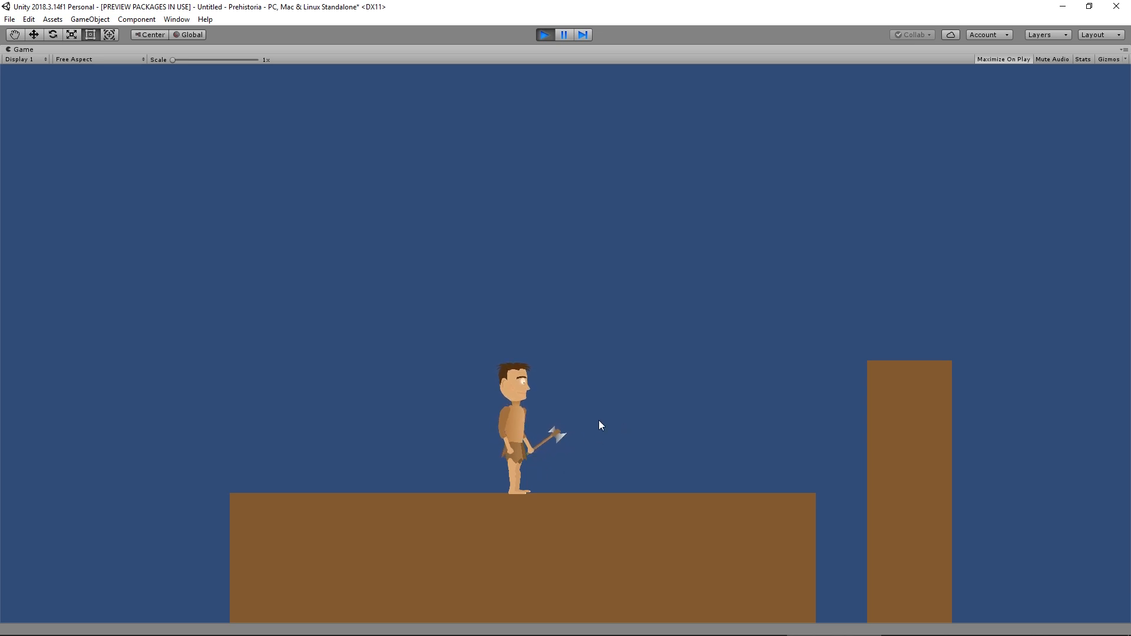
pyautogui.press('Left')
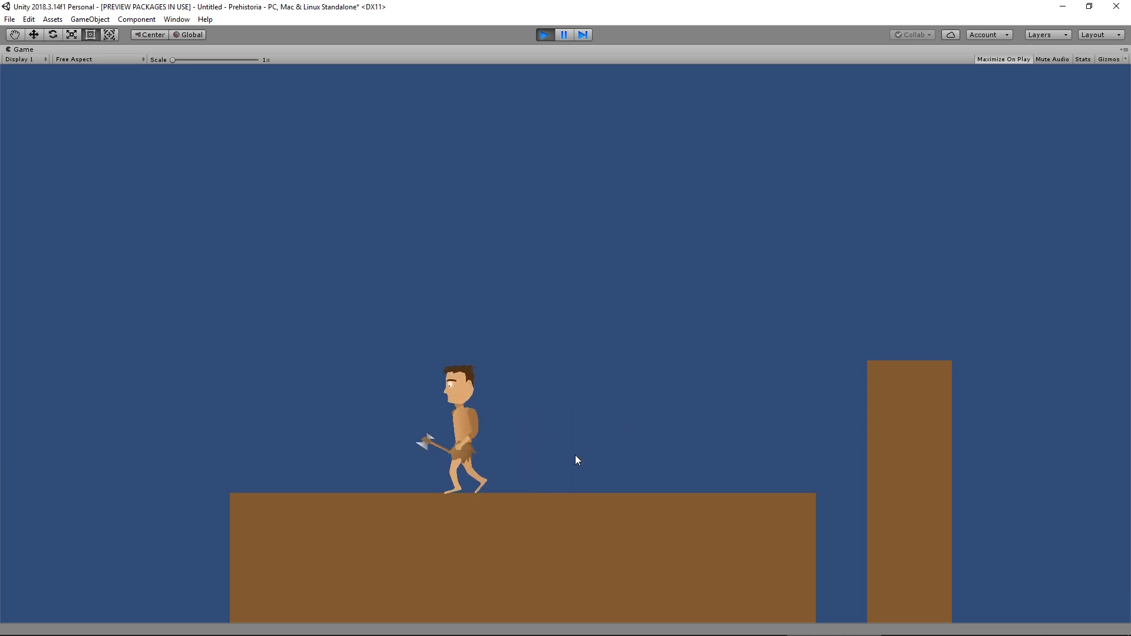
pyautogui.press('space')
pyautogui.press('Right')
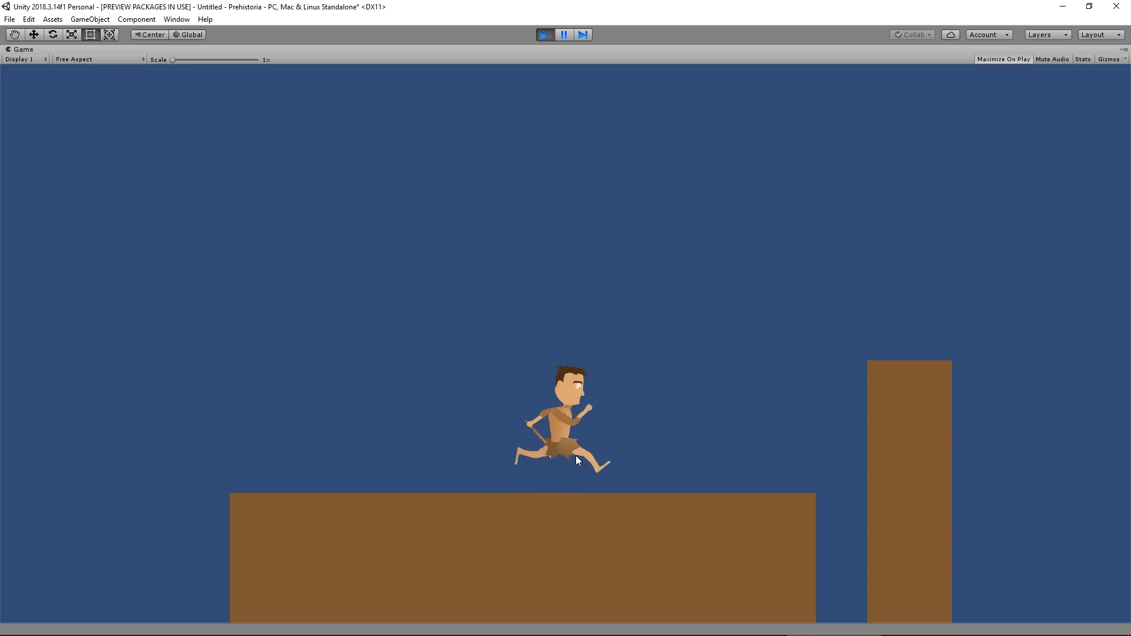
pyautogui.press('space')
pyautogui.press('Left')
pyautogui.press('space')
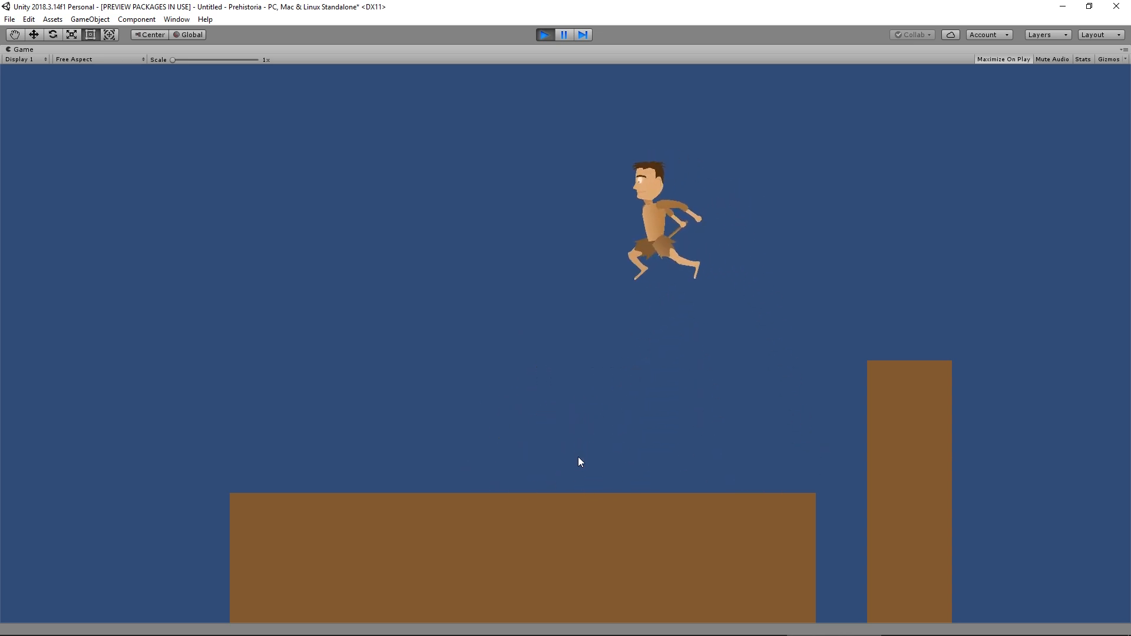
pyautogui.press('space')
pyautogui.press('Right')
pyautogui.press('space')
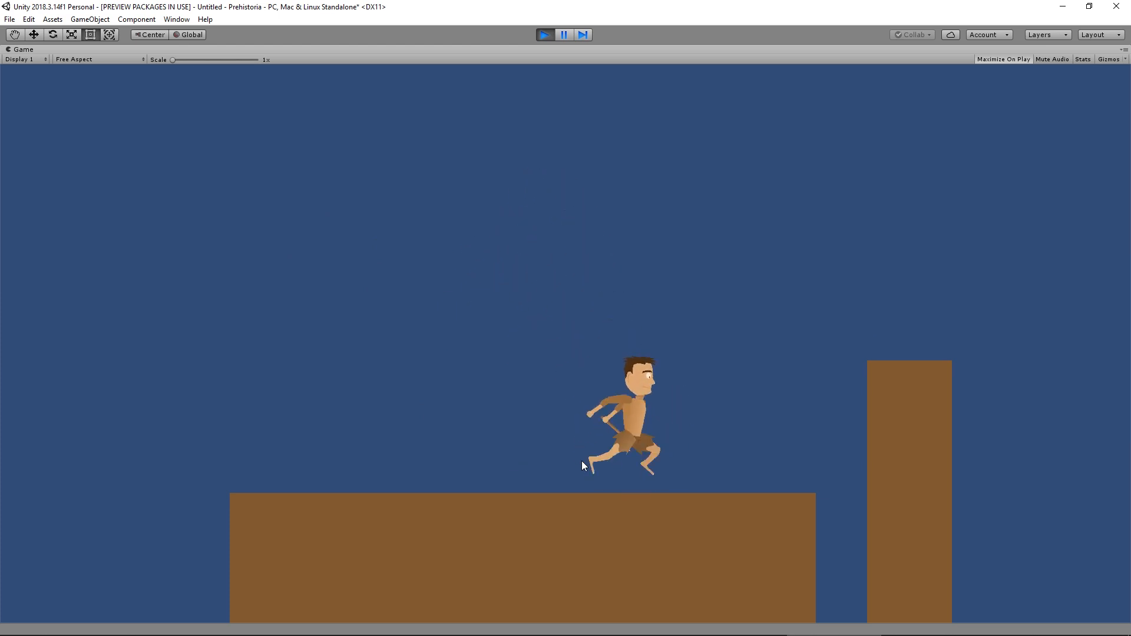
pyautogui.press('space')
pyautogui.press('space')
pyautogui.press('Left')
pyautogui.press('space')
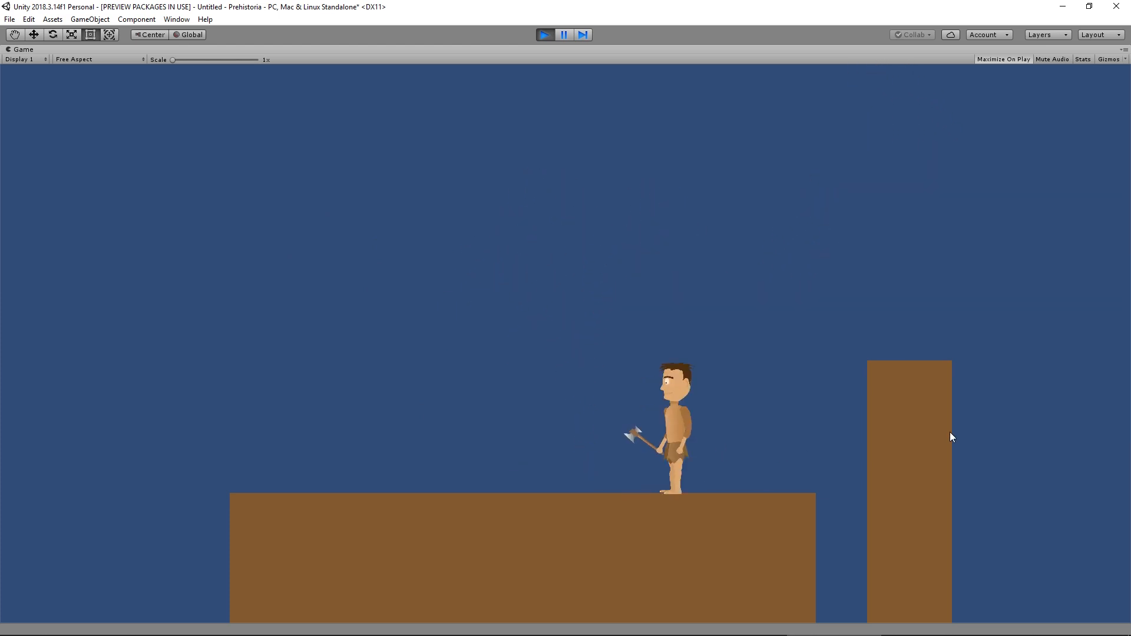
# Step: Keep running and jumping the character across the full width of the wide block in both directions to test jumps combined with direction changes
pyautogui.press('Left')
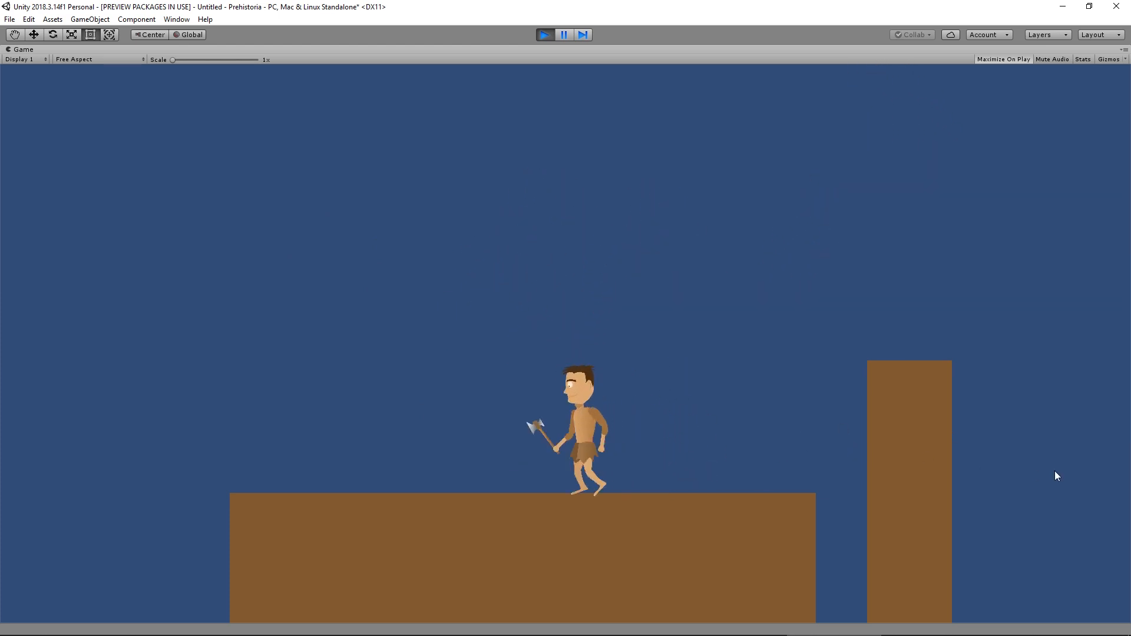
pyautogui.press('Left')
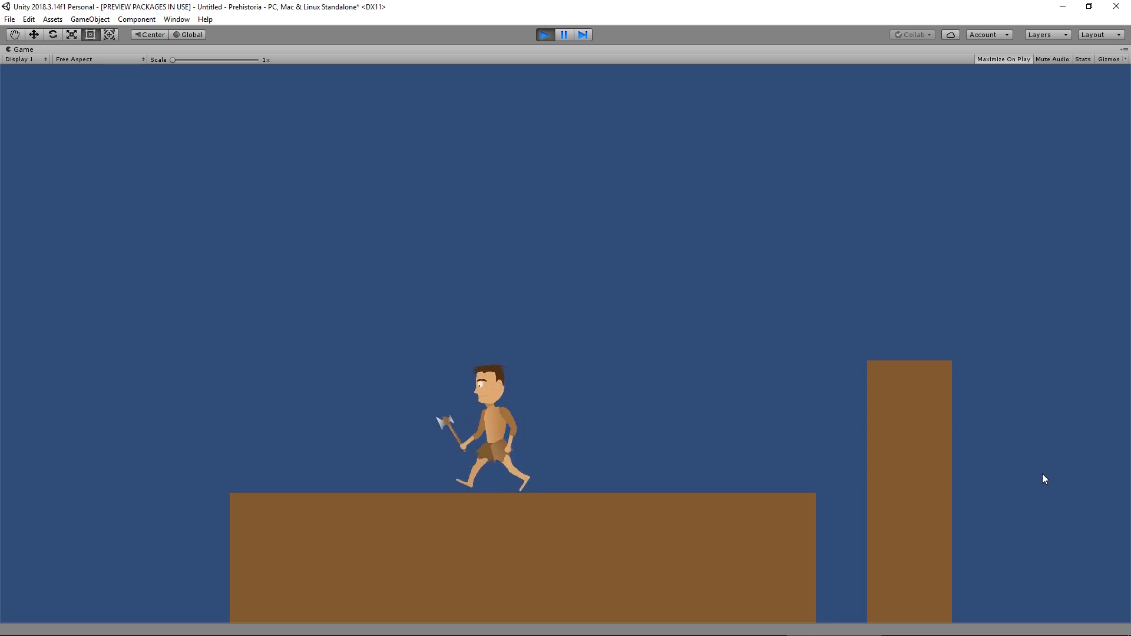
pyautogui.press('Right')
pyautogui.press('space')
pyautogui.press('space')
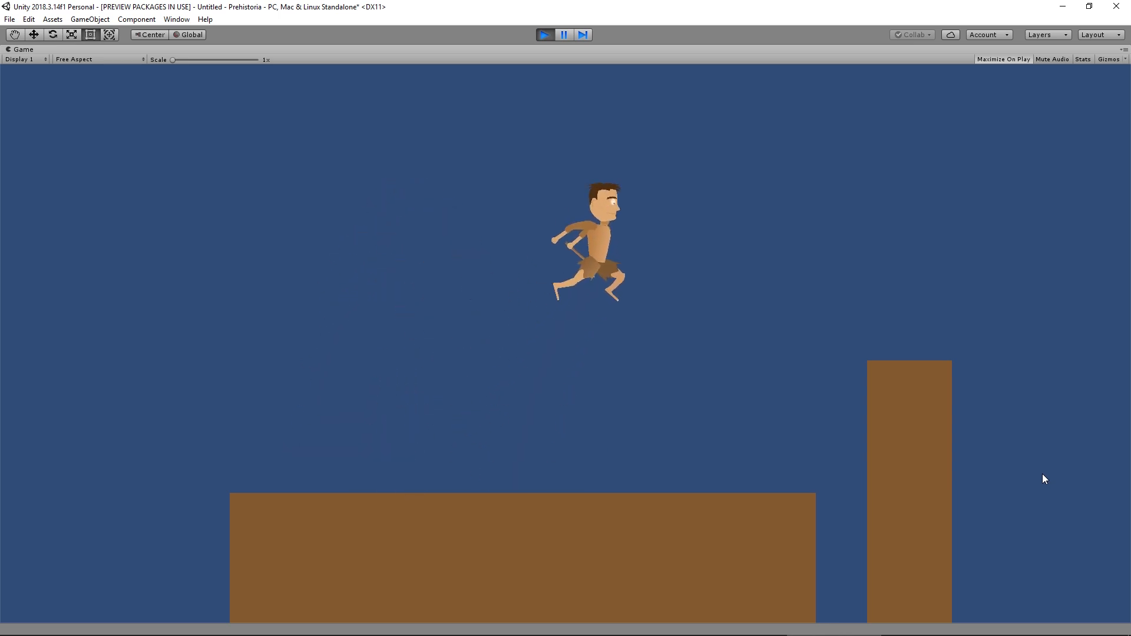
pyautogui.press('Left')
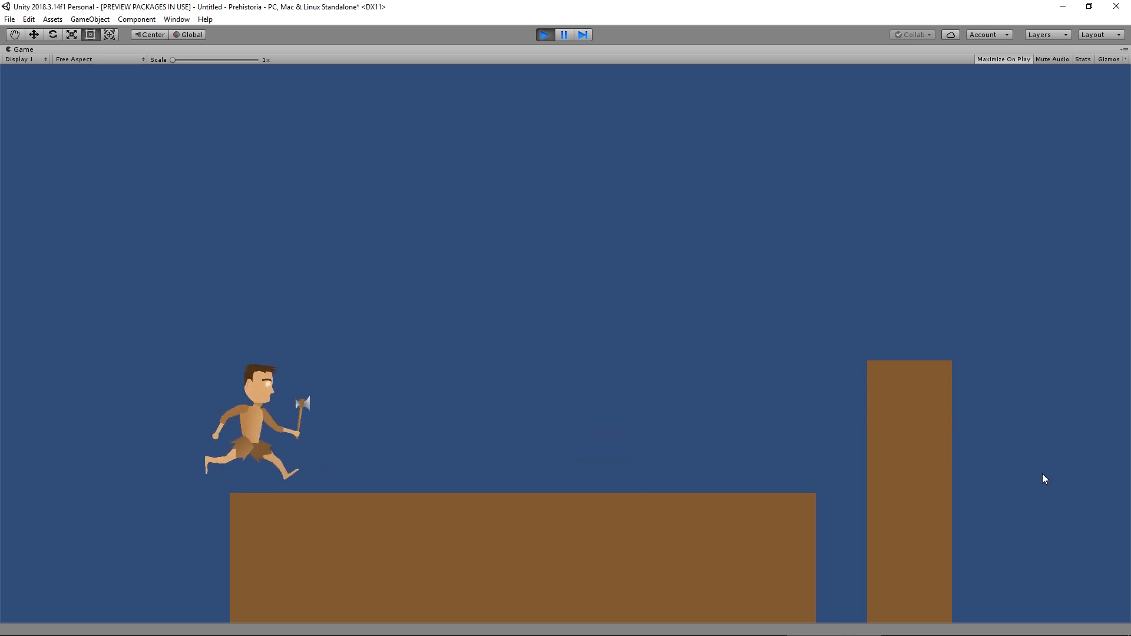
pyautogui.press('space')
pyautogui.press('Right')
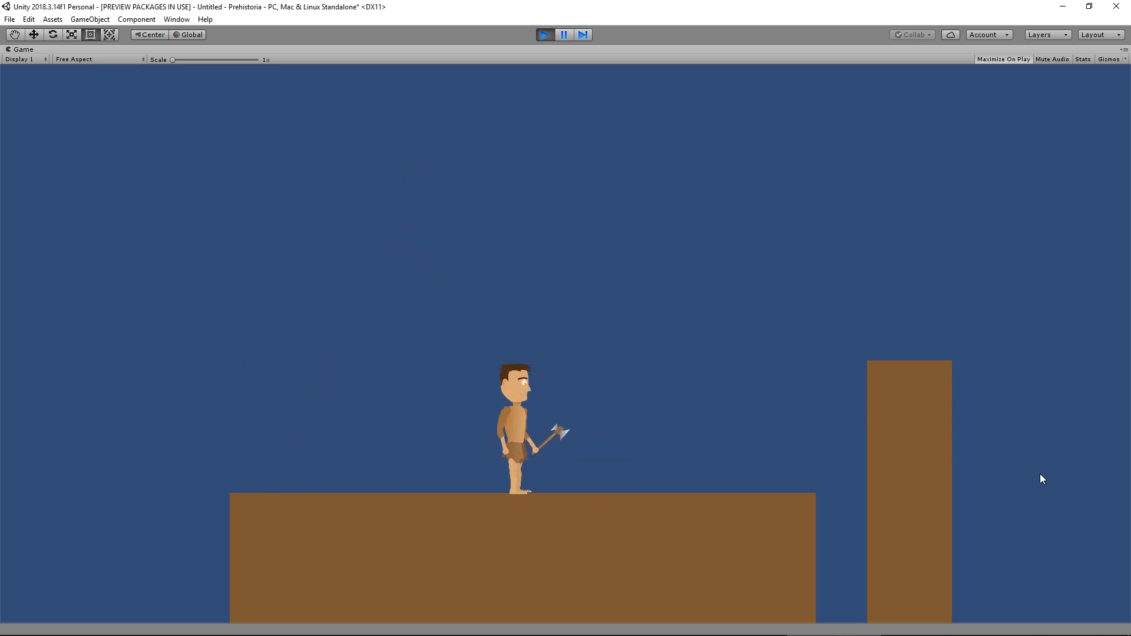
pyautogui.press('Right')
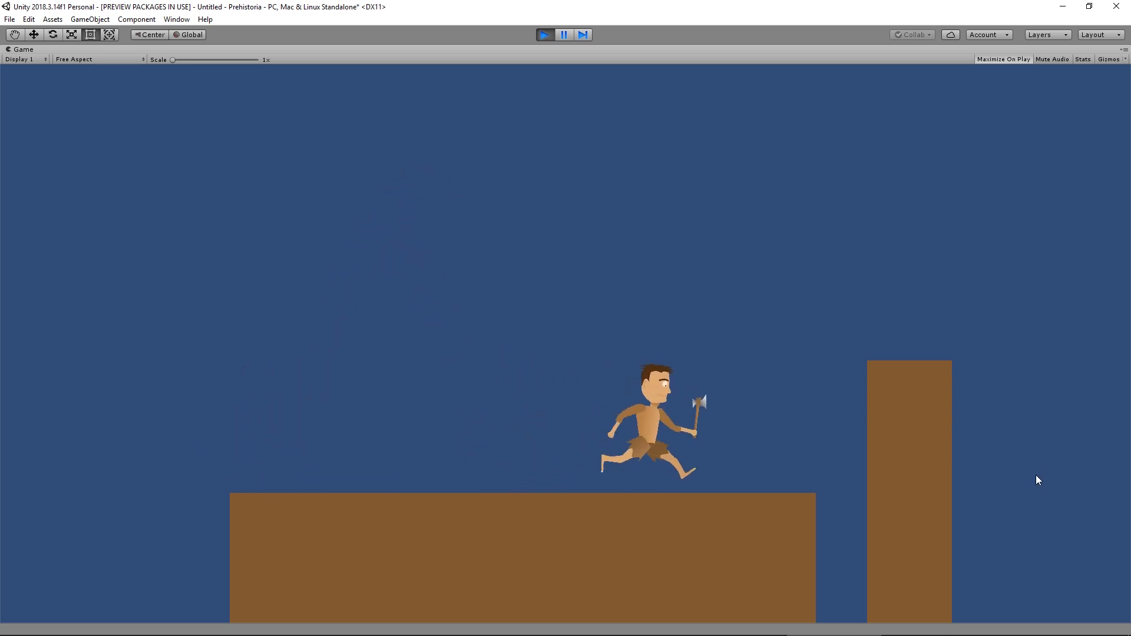
pyautogui.press('Left')
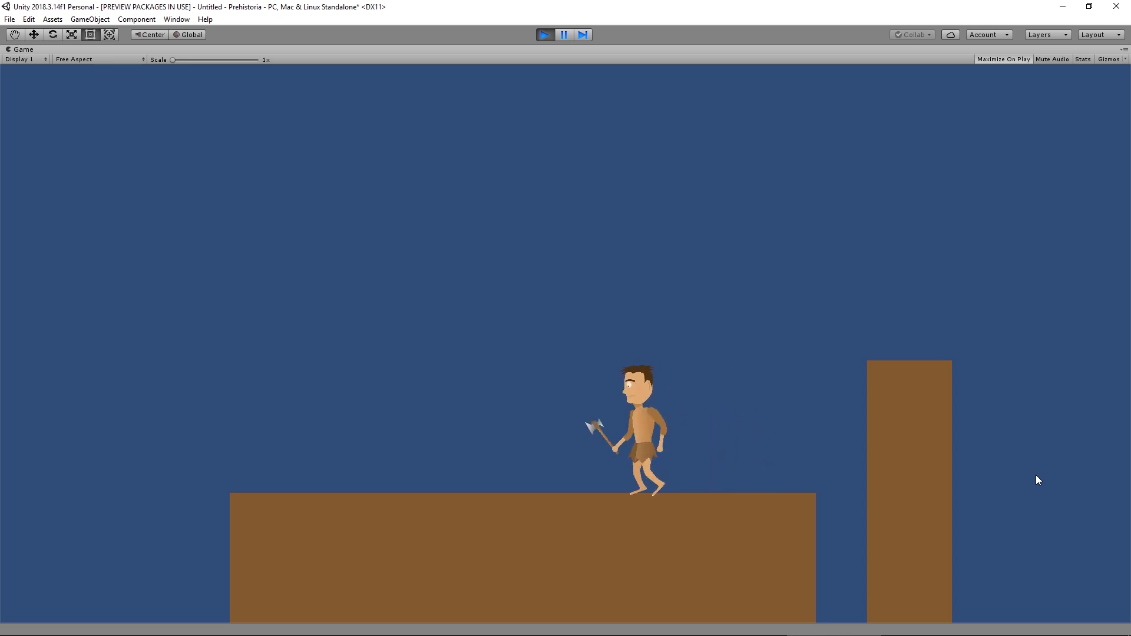
pyautogui.press('space')
pyautogui.press('Right')
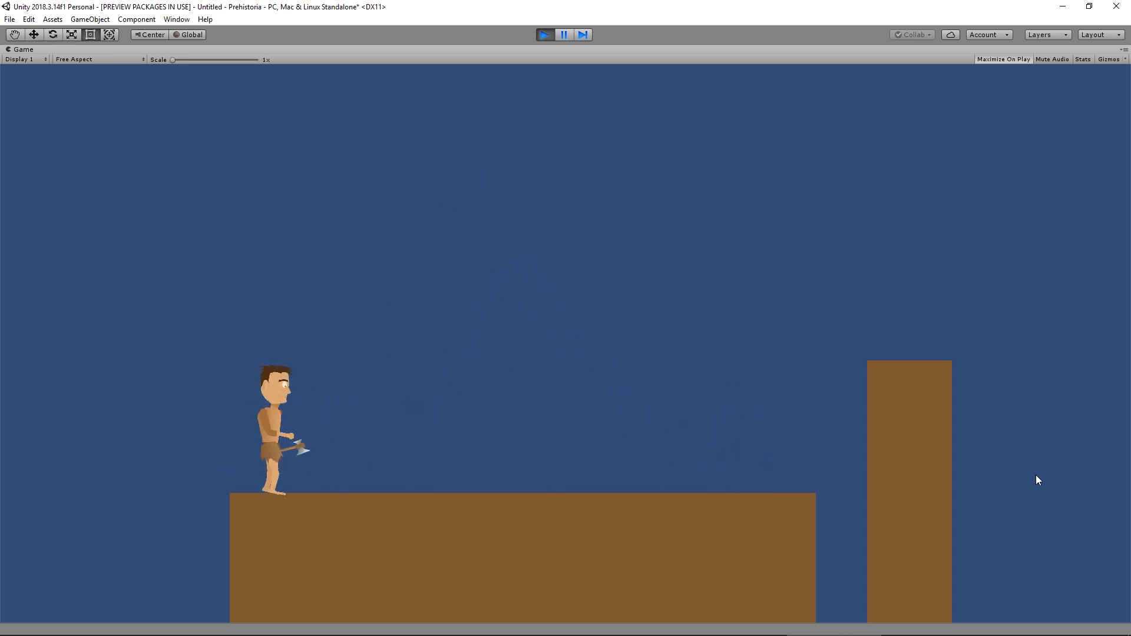
pyautogui.press('space')
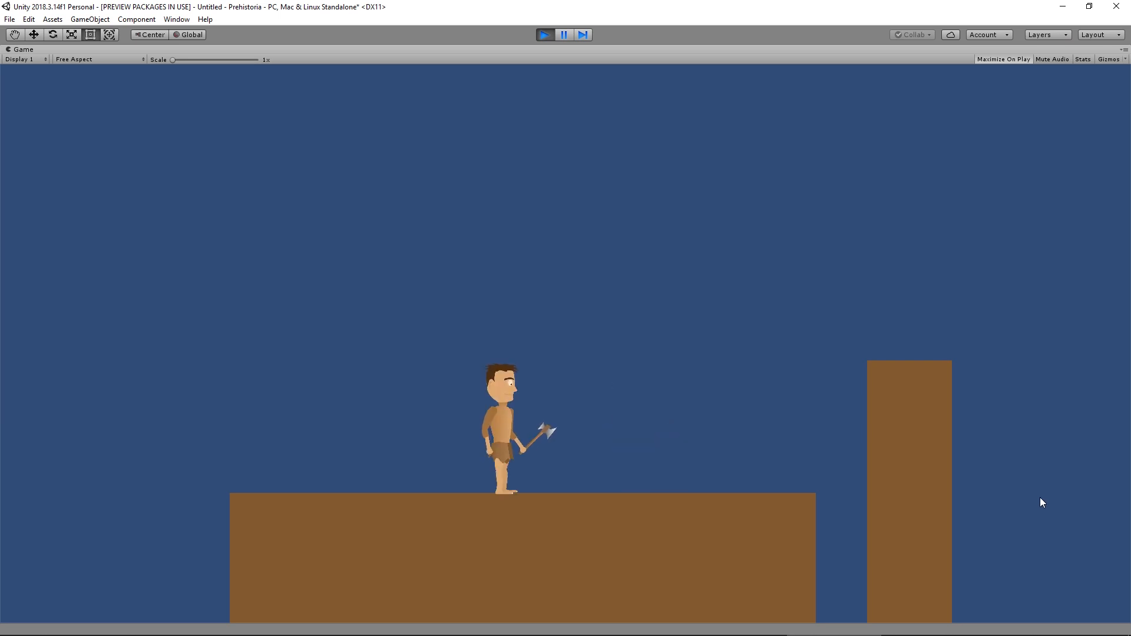
# Step: Make the character run in short alternating bursts near the middle of the wide block to test quick turns on the ground
pyautogui.press('Left')
pyautogui.press('Right')
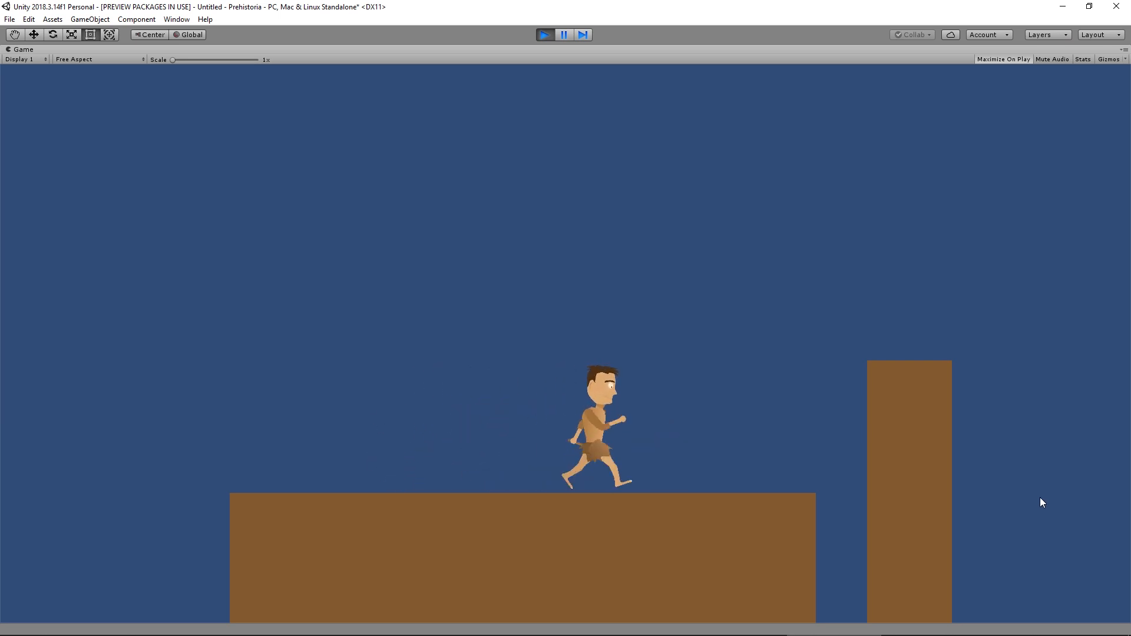
pyautogui.press('Left')
pyautogui.press('Right')
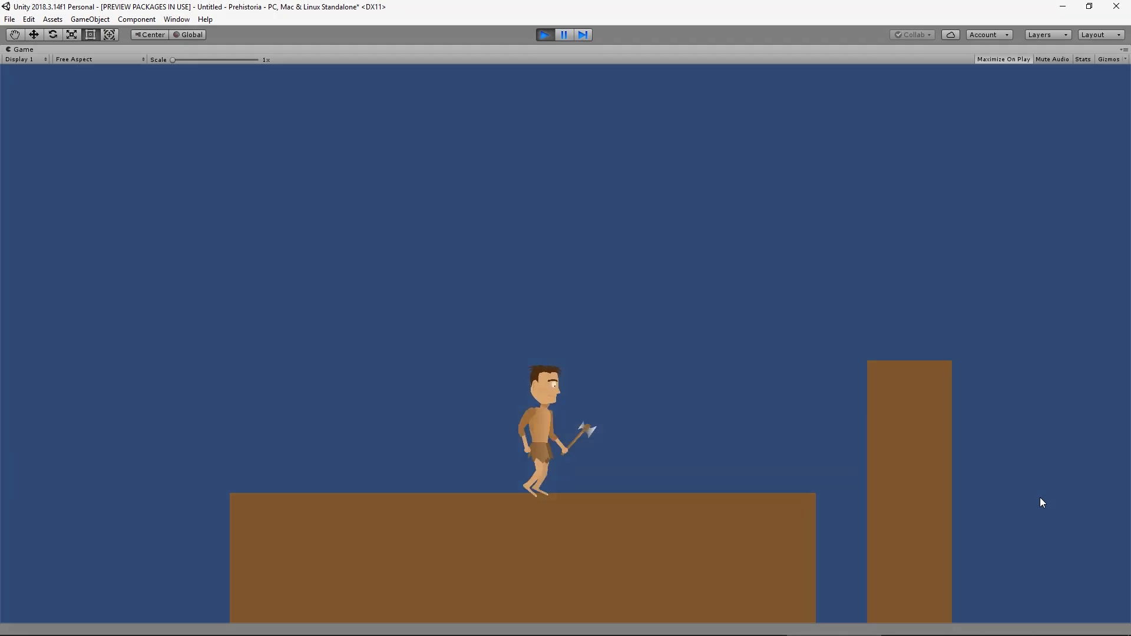